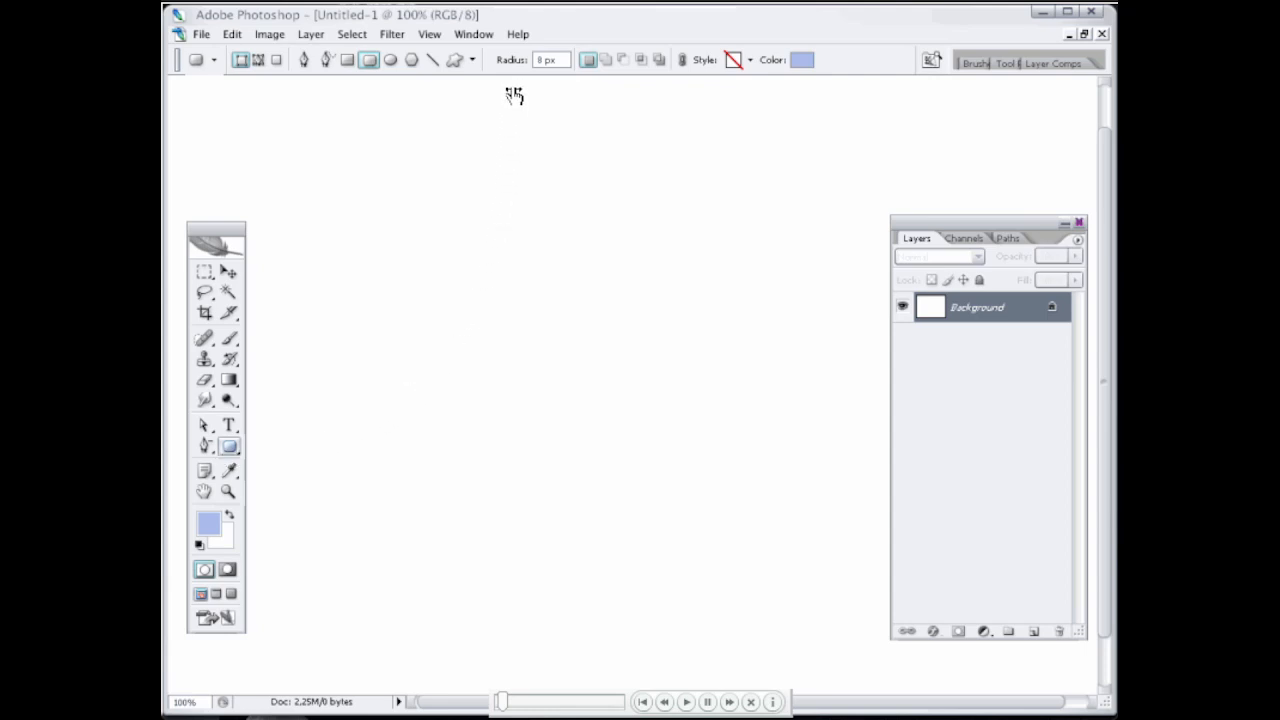
# Step: Draw a large rounded rectangle with a 6 px corner radius as the folder body
pyautogui.moveTo(515, 63); pyautogui.dragTo(512, 63)
pyautogui.moveTo(324, 234); pyautogui.dragTo(803, 585)
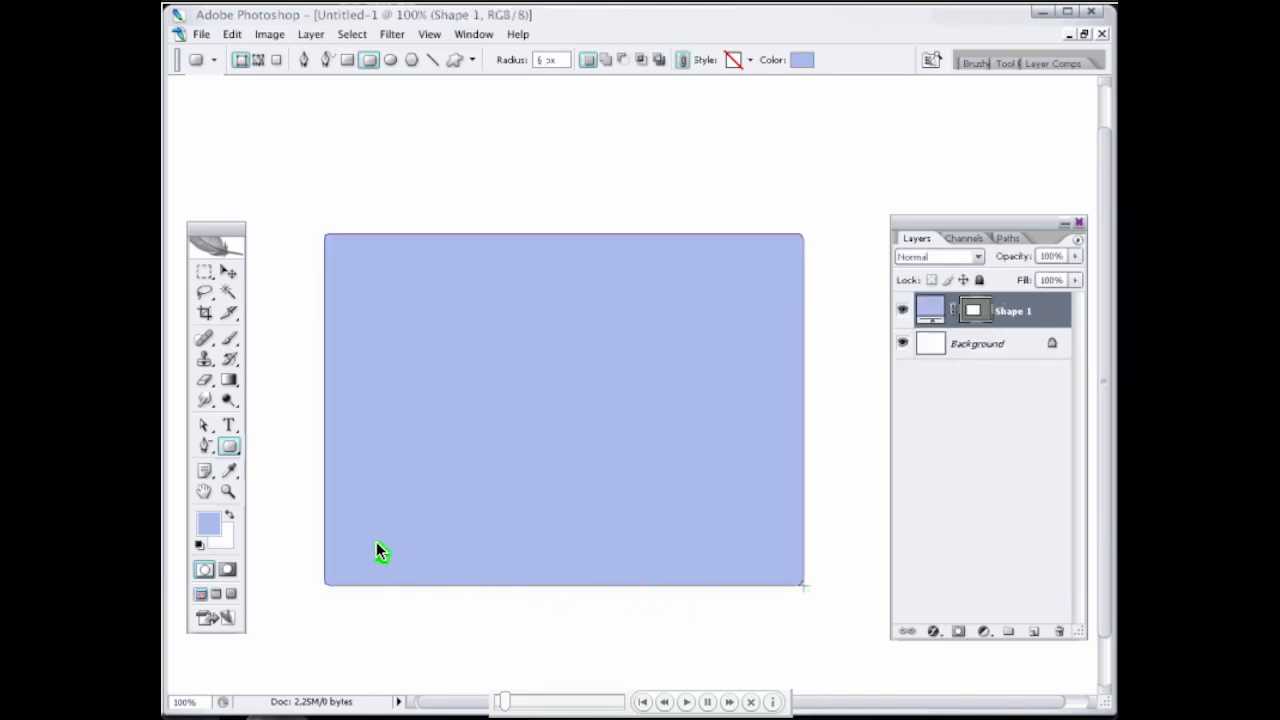
# Step: Add anchor points along the rectangle's upper edge and raise them to form a folder tab near its left corner
pyautogui.click(318, 480)
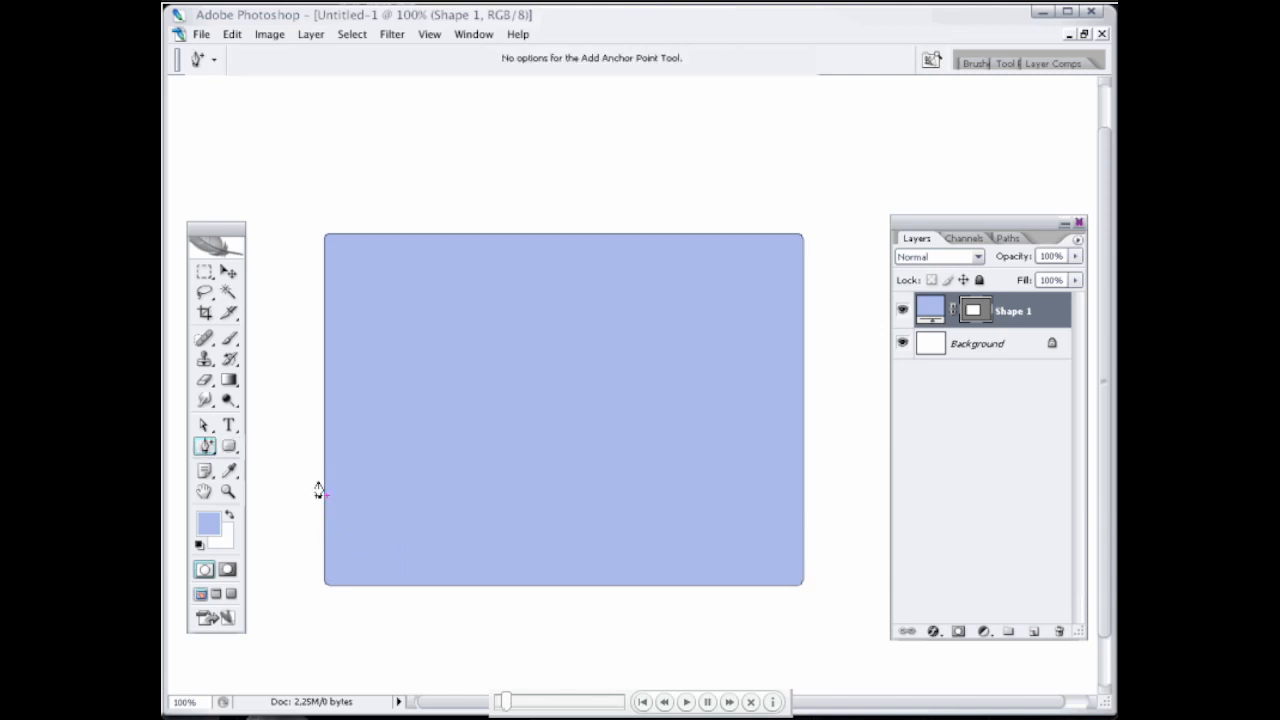
pyautogui.click(346, 236)
pyautogui.click(368, 236)
pyautogui.click(441, 236)
pyautogui.moveTo(442, 216); pyautogui.dragTo(367, 213)
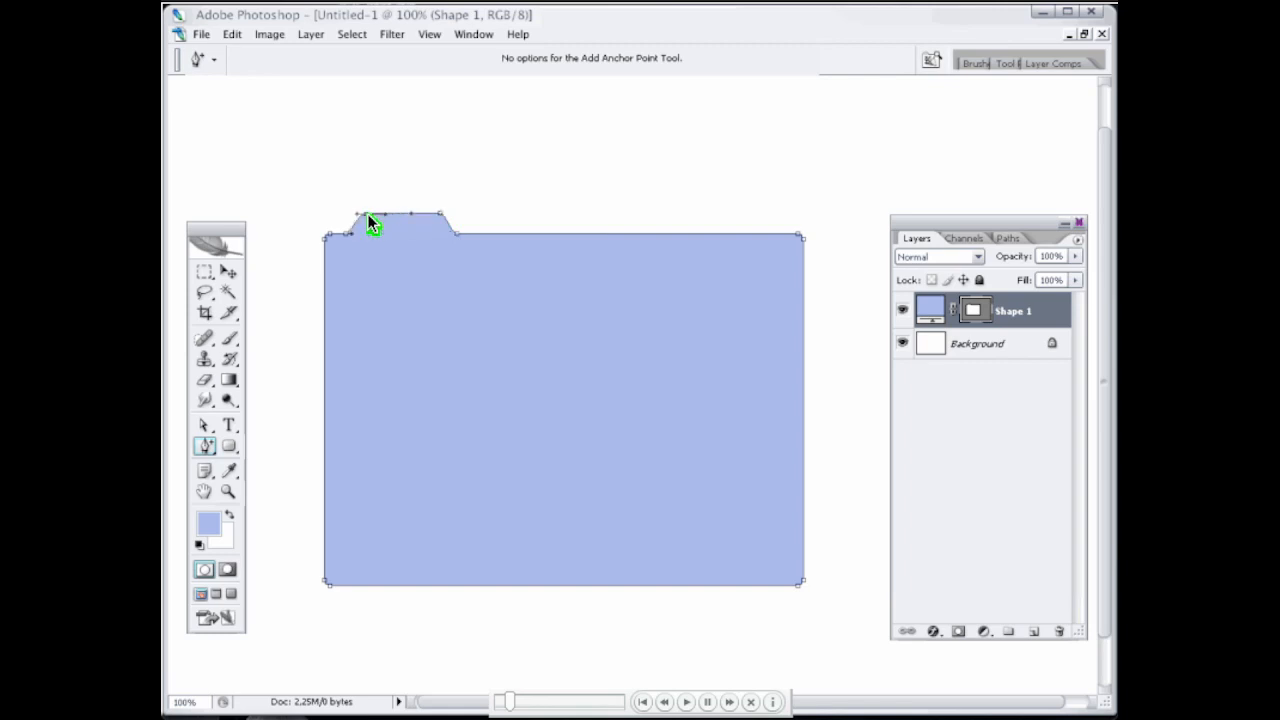
# Step: Distort the folder shape with Free Transform into a perspective view with a shorter right side and lower-left corner pulled inward, and reposition it
pyautogui.click(229, 273)
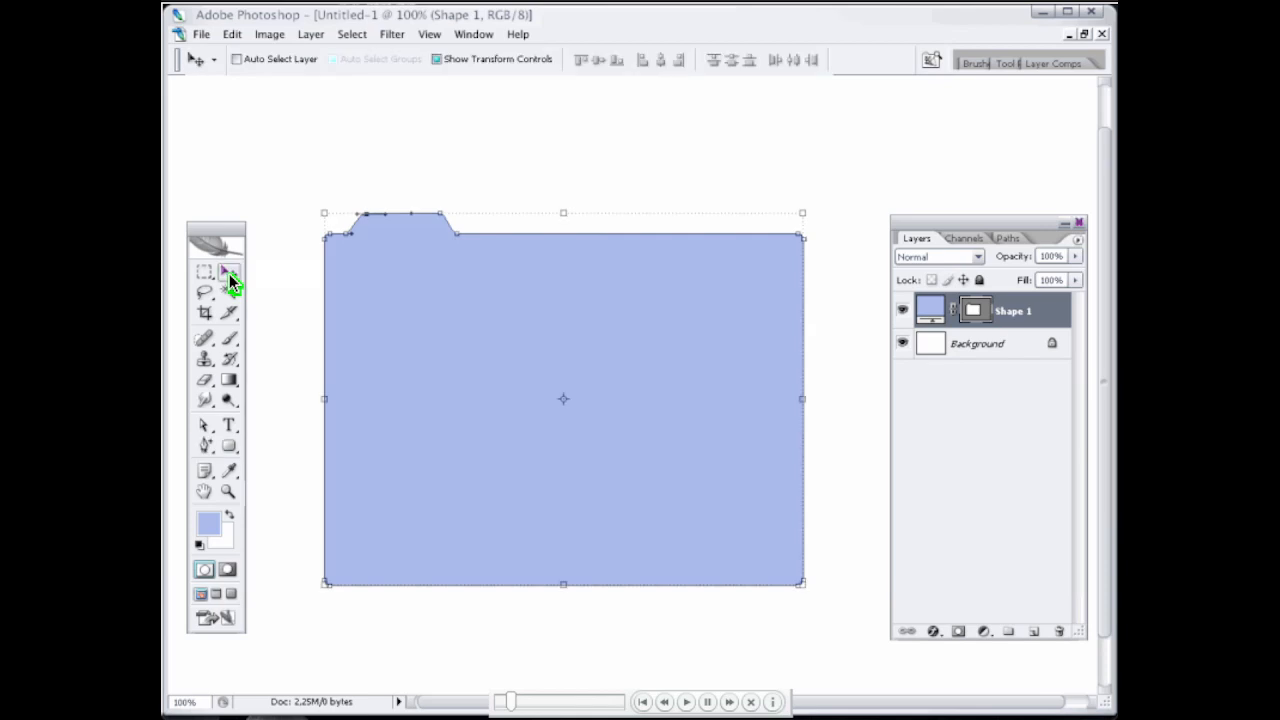
pyautogui.hotkey('ctrl', 't')
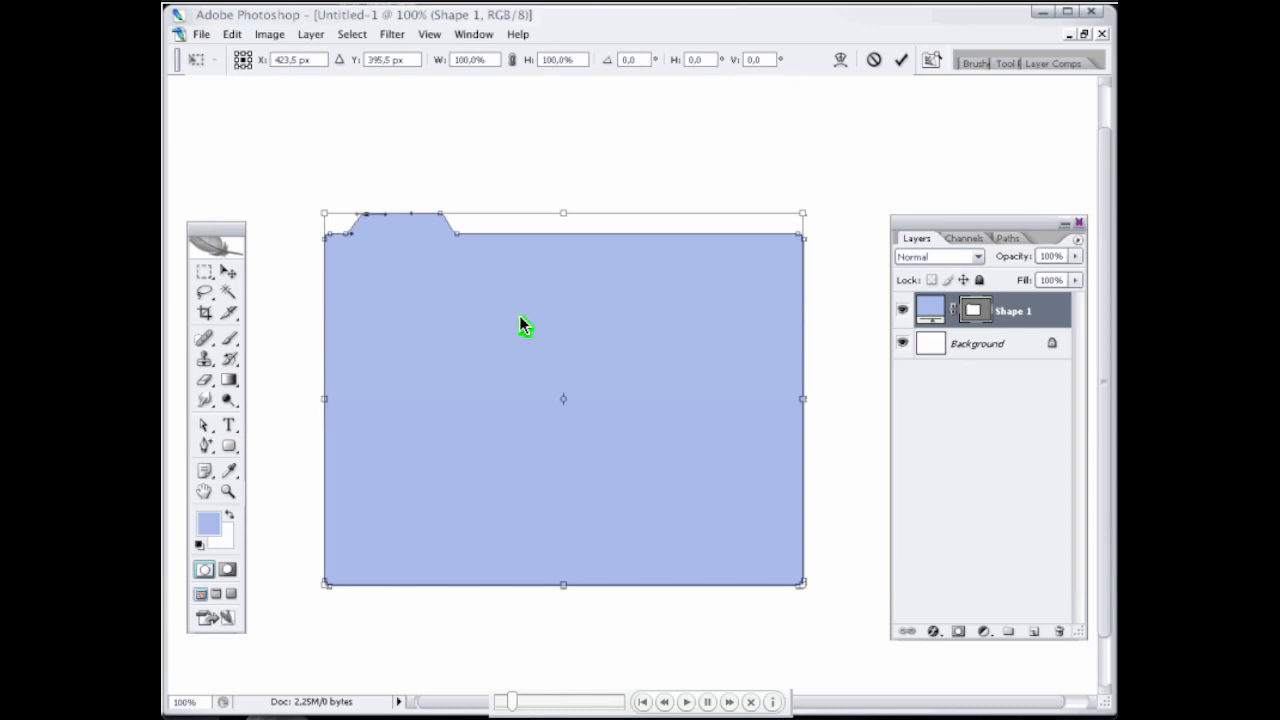
pyautogui.moveTo(780, 315); pyautogui.dragTo(786, 315)
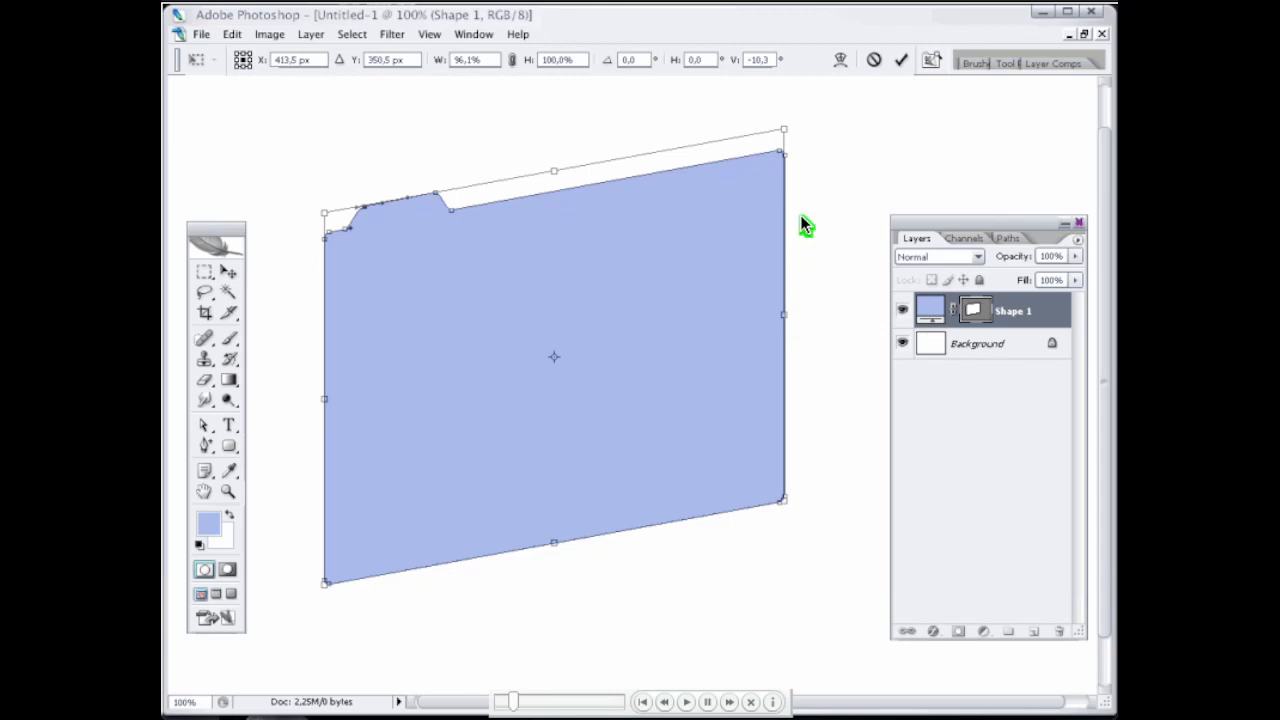
pyautogui.moveTo(800, 215); pyautogui.dragTo(802, 202)
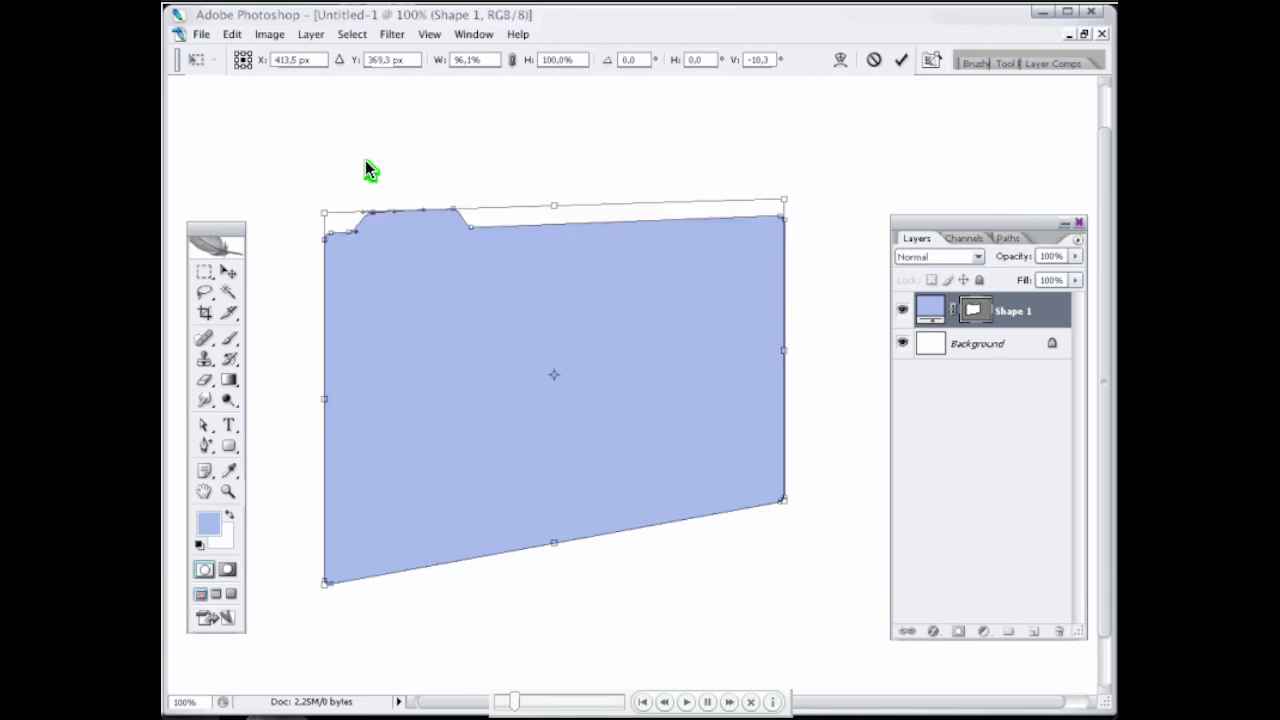
pyautogui.moveTo(317, 118); pyautogui.dragTo(317, 113)
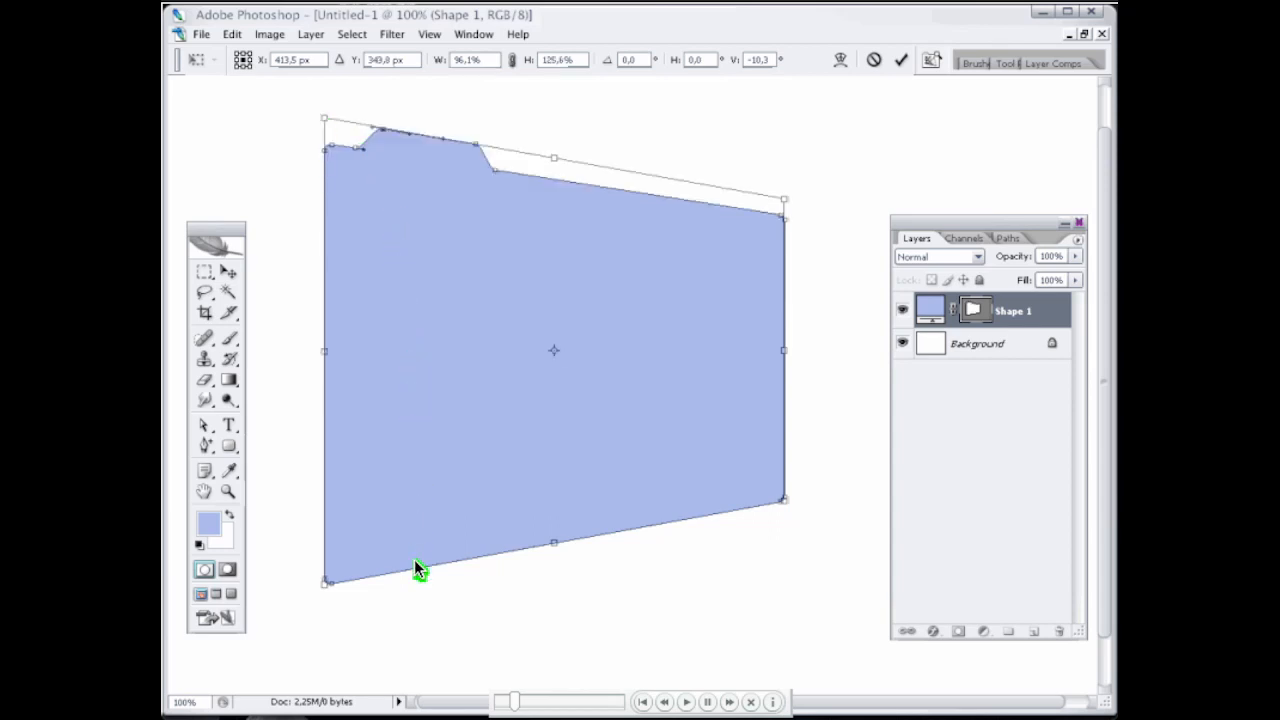
pyautogui.moveTo(414, 560); pyautogui.dragTo(415, 590)
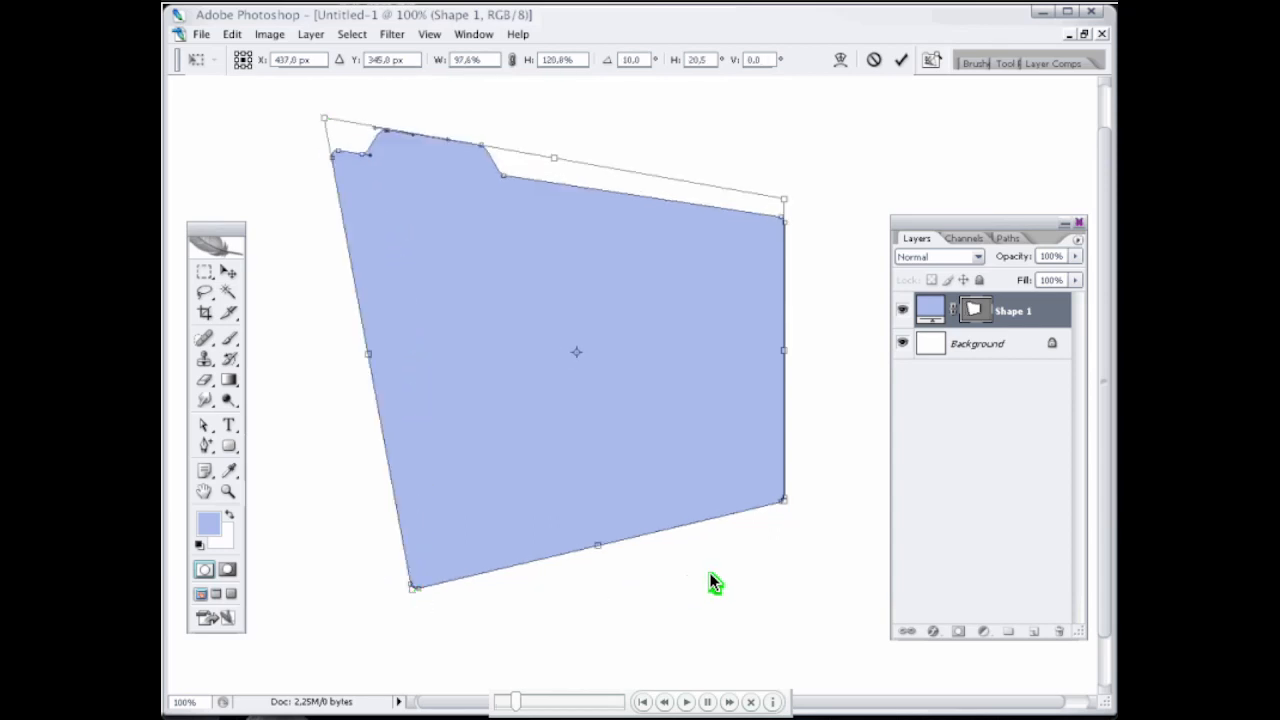
pyautogui.moveTo(836, 505); pyautogui.dragTo(836, 505)
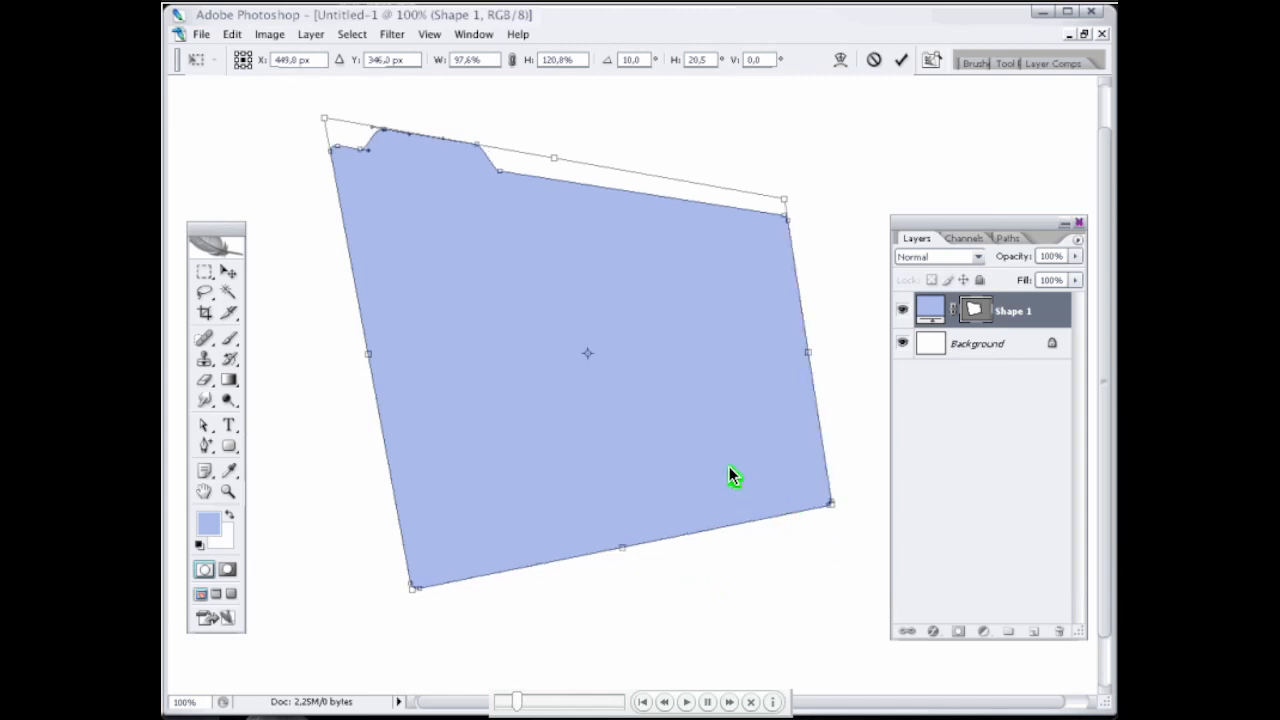
pyautogui.moveTo(756, 423); pyautogui.dragTo(724, 441)
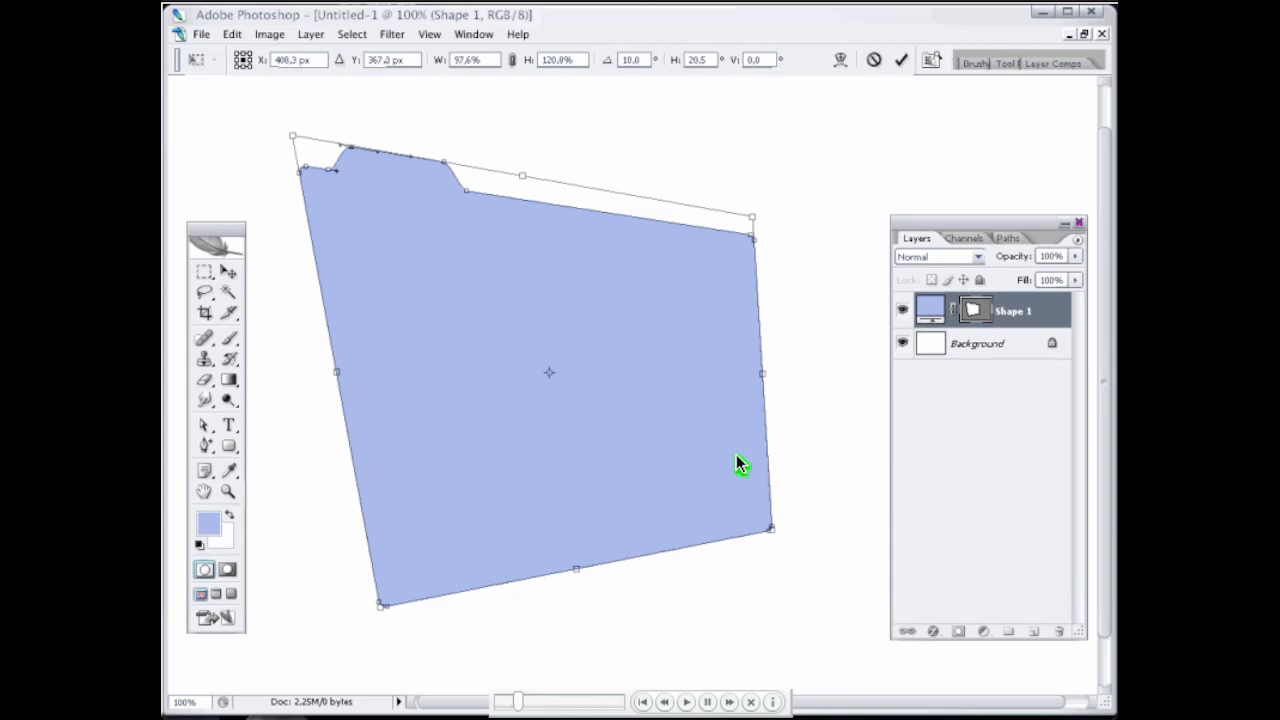
pyautogui.press('Return')
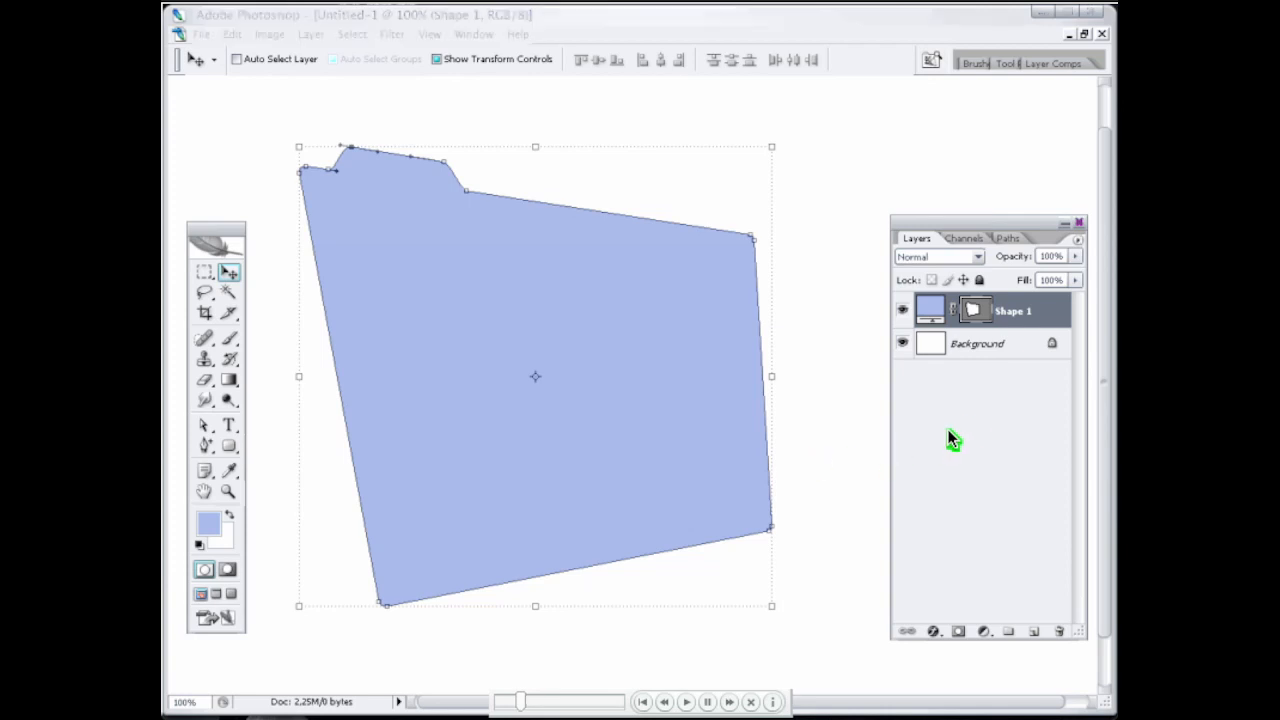
# Step: Set the Shape 1 layer's fill to 85% and its opacity to 93%
pyautogui.click(1062, 304)
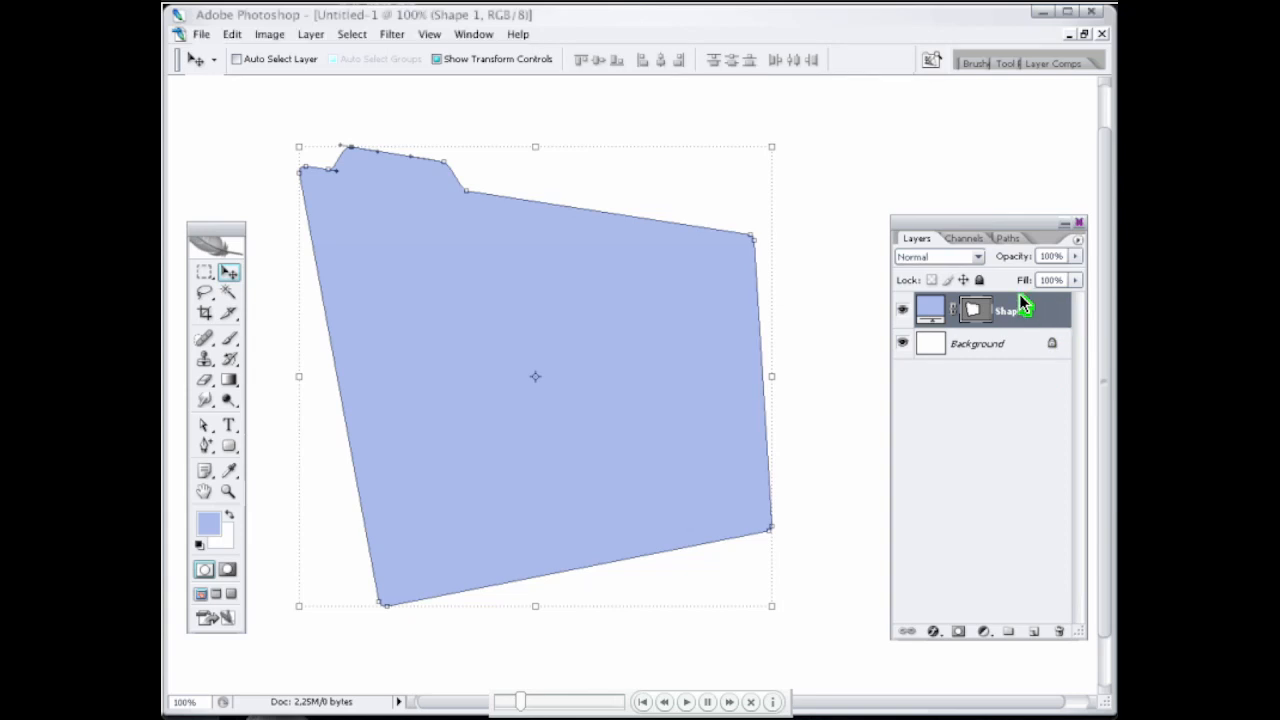
pyautogui.moveTo(1013, 282); pyautogui.dragTo(1012, 286)
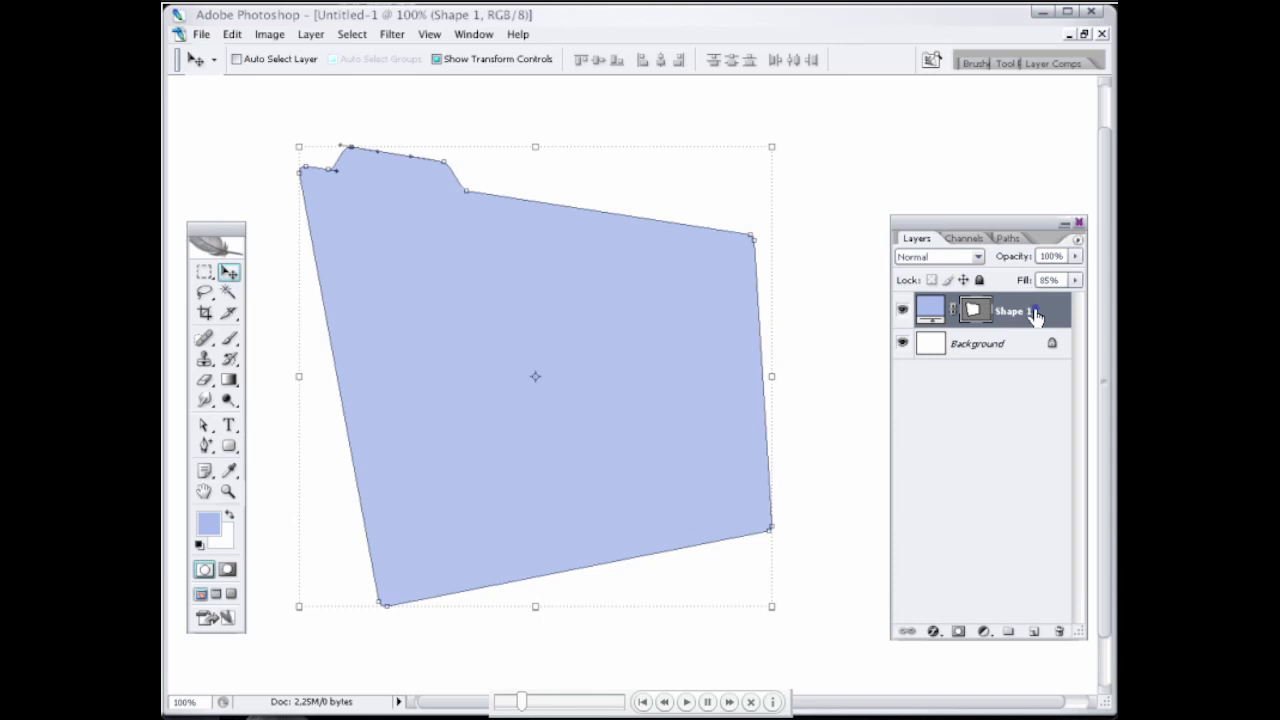
pyautogui.press('9')
pyautogui.press('3')
# Step: Duplicate the Shape 1 layer as Shape 1 copy in the same document
pyautogui.rightClick(1037, 313)
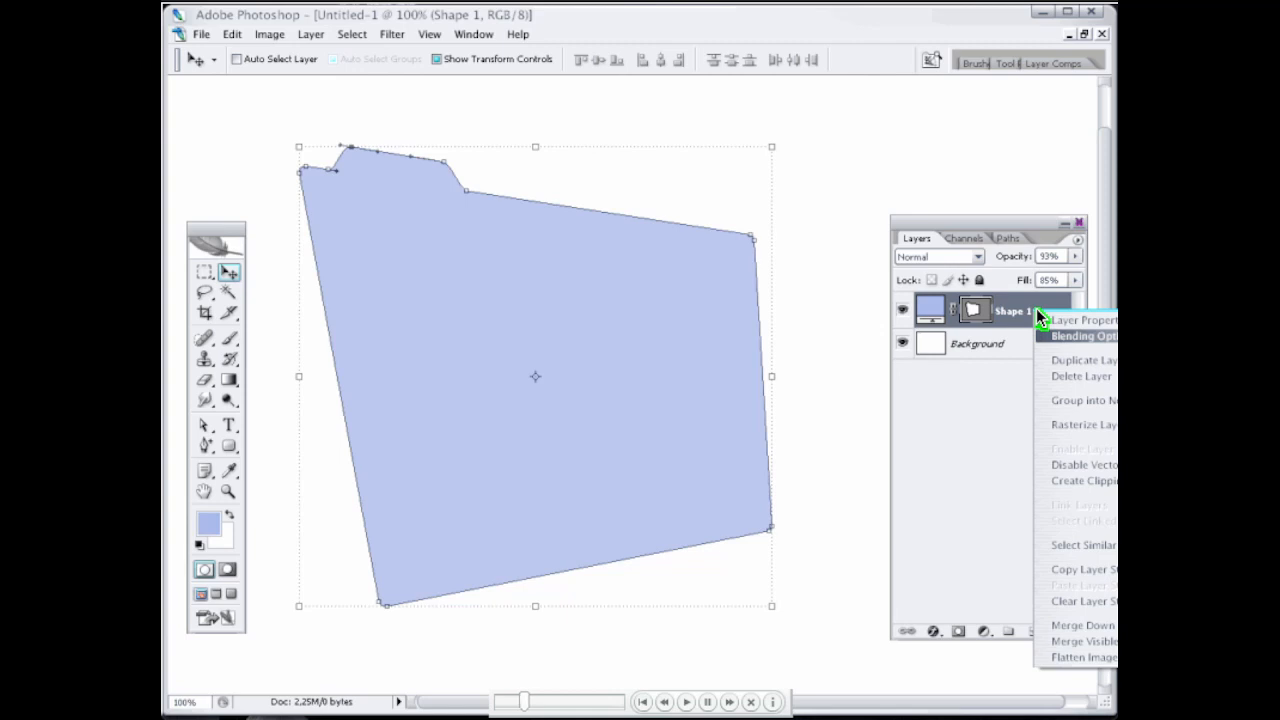
pyautogui.click(1092, 363)
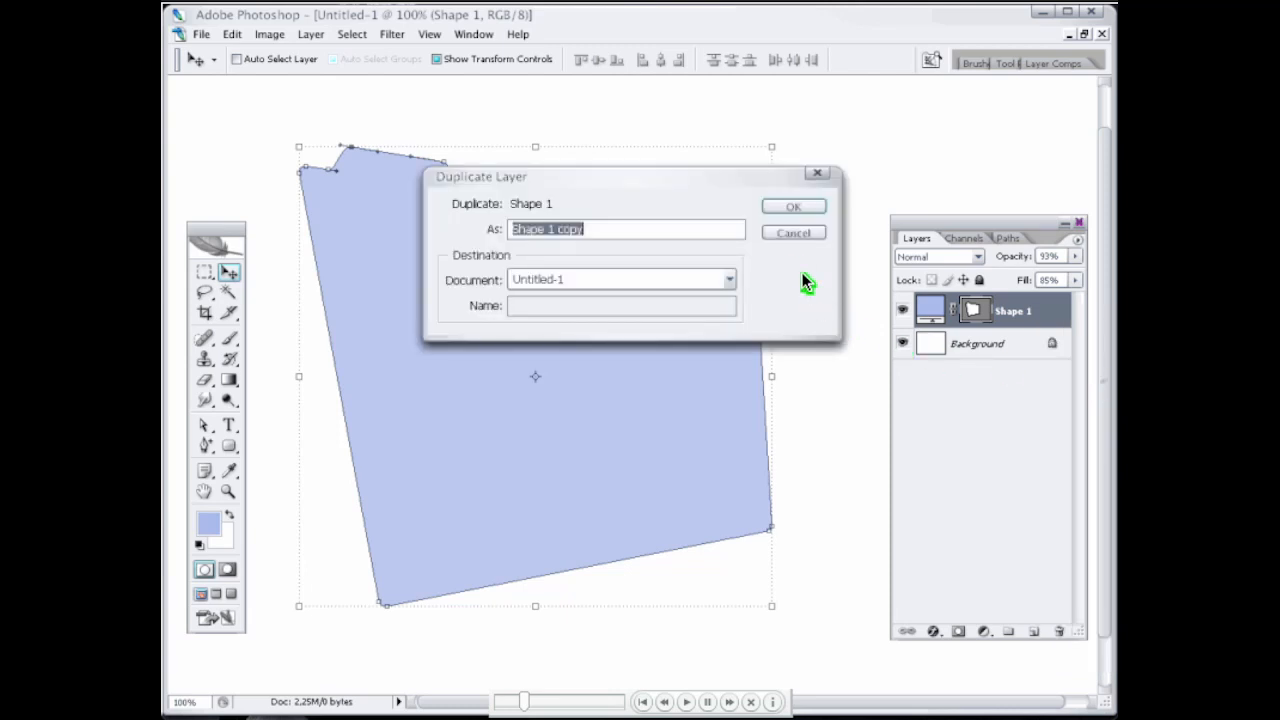
pyautogui.click(788, 207)
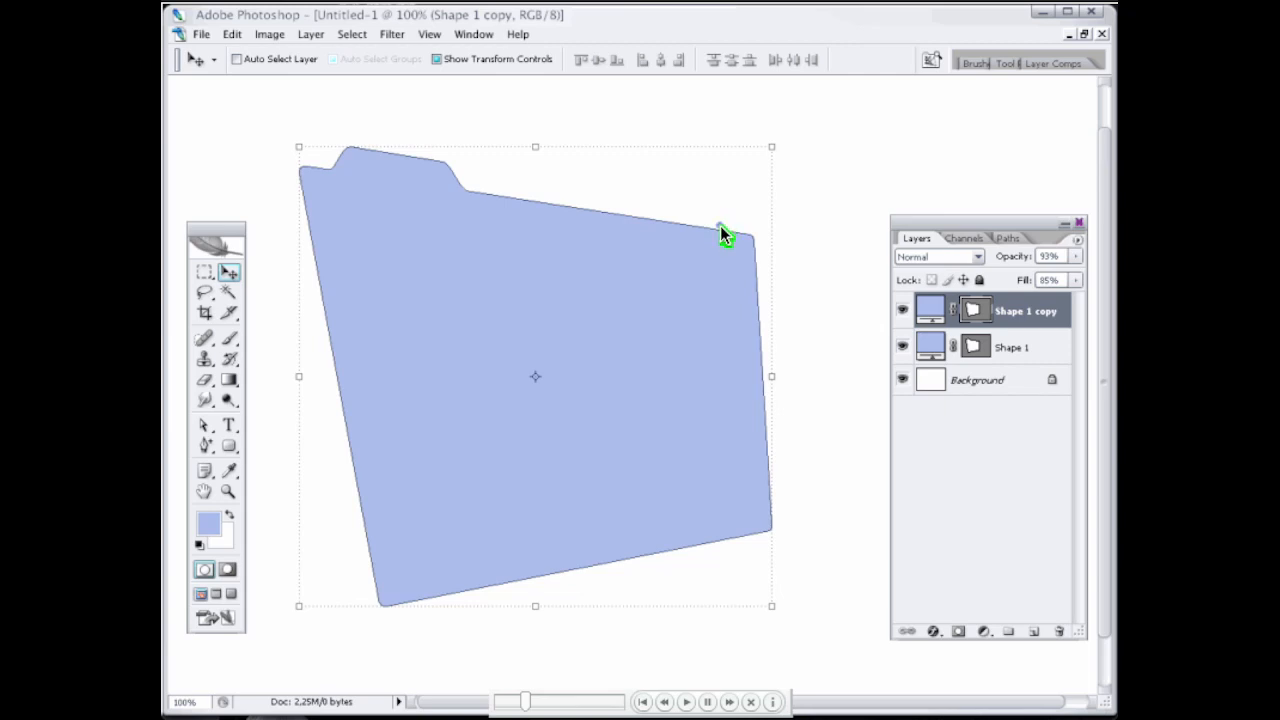
# Step: Shorten and skew the copied shape to the right as an open front flap, keeping its lower edge aligned with the original folder
pyautogui.moveTo(535, 147); pyautogui.dragTo(720, 225)
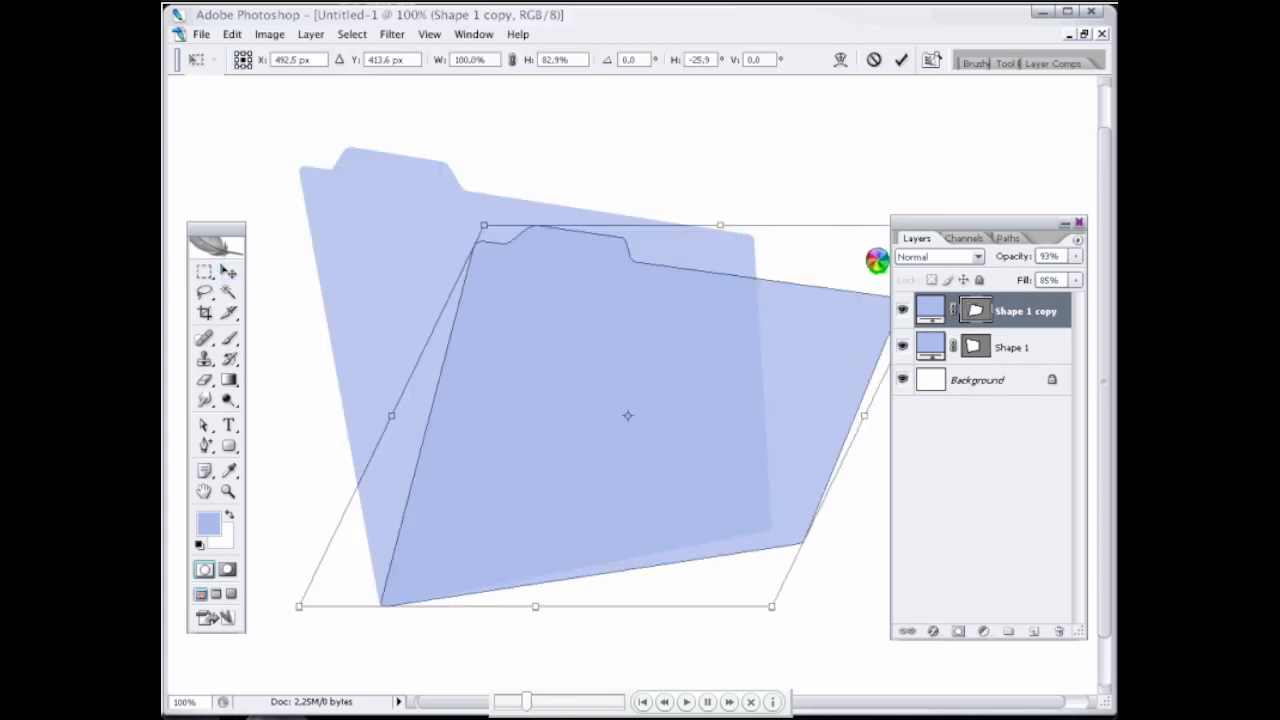
pyautogui.moveTo(877, 261); pyautogui.dragTo(878, 272)
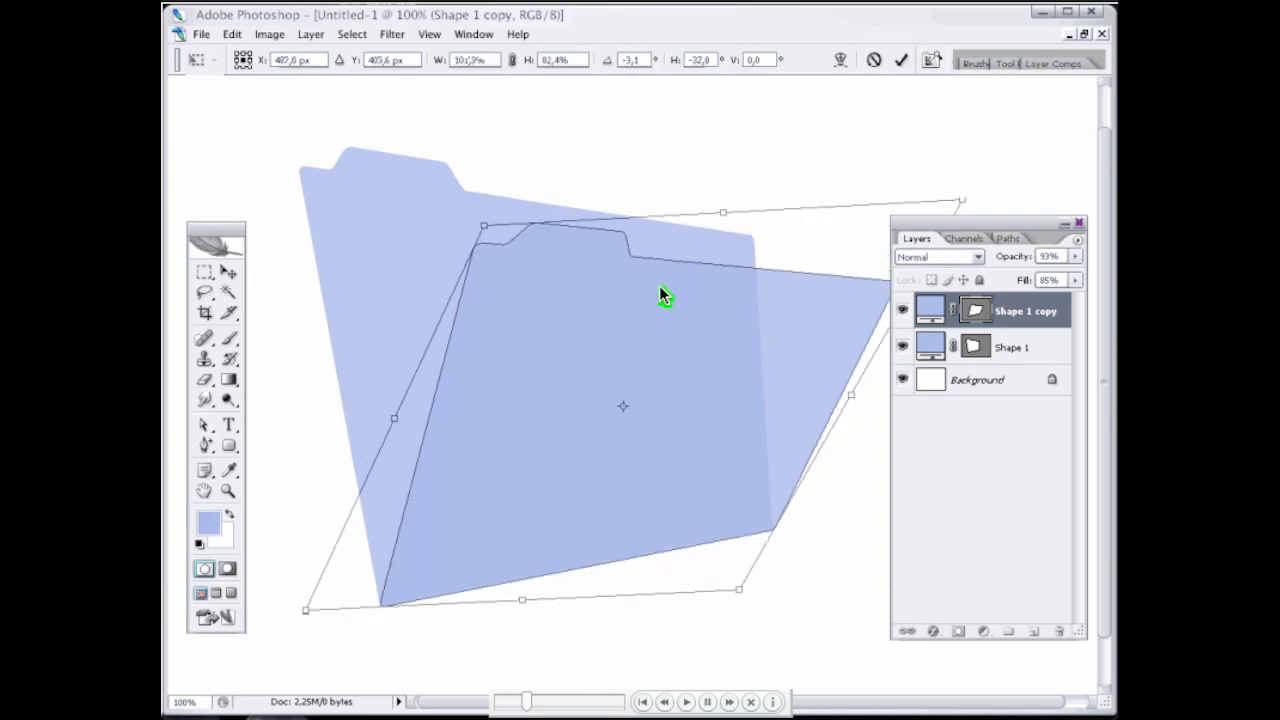
pyautogui.press('Return')
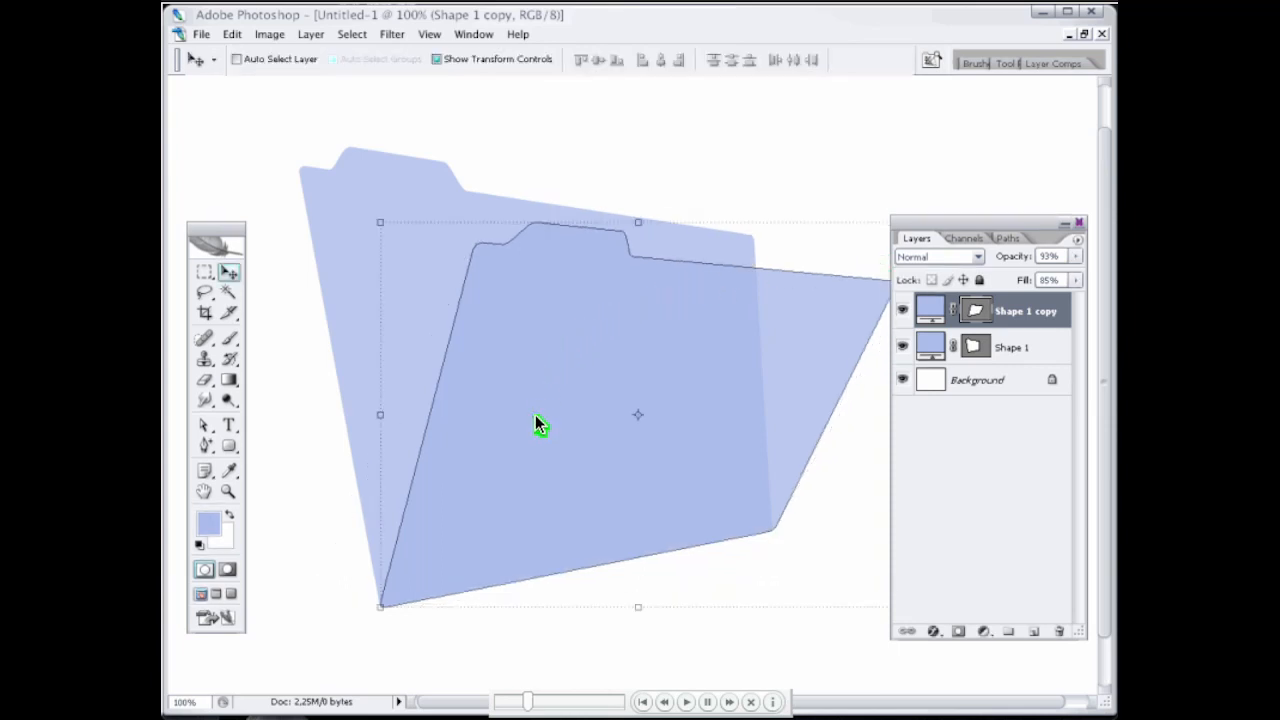
# Step: Delete the tab's anchor points from the copied shape so the front flap has a straight upper edge
pyautogui.click(316, 476)
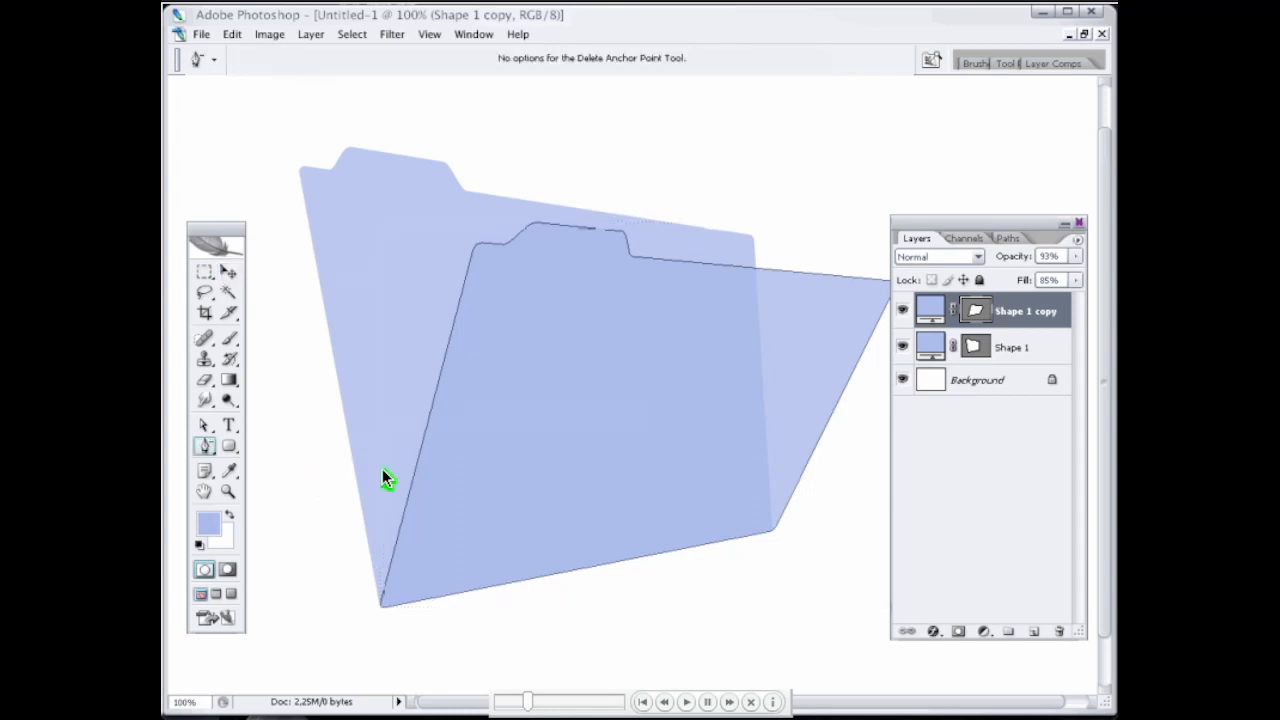
pyautogui.click(544, 229)
pyautogui.click(623, 231)
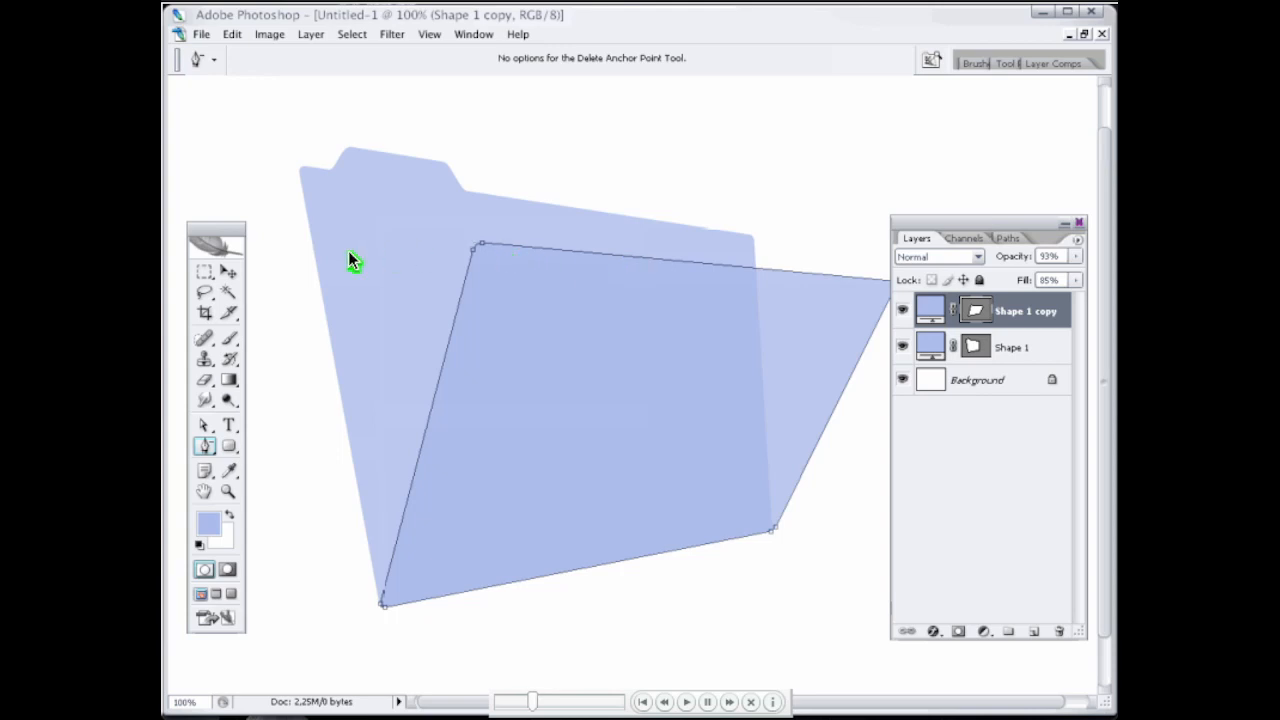
pyautogui.click(230, 272)
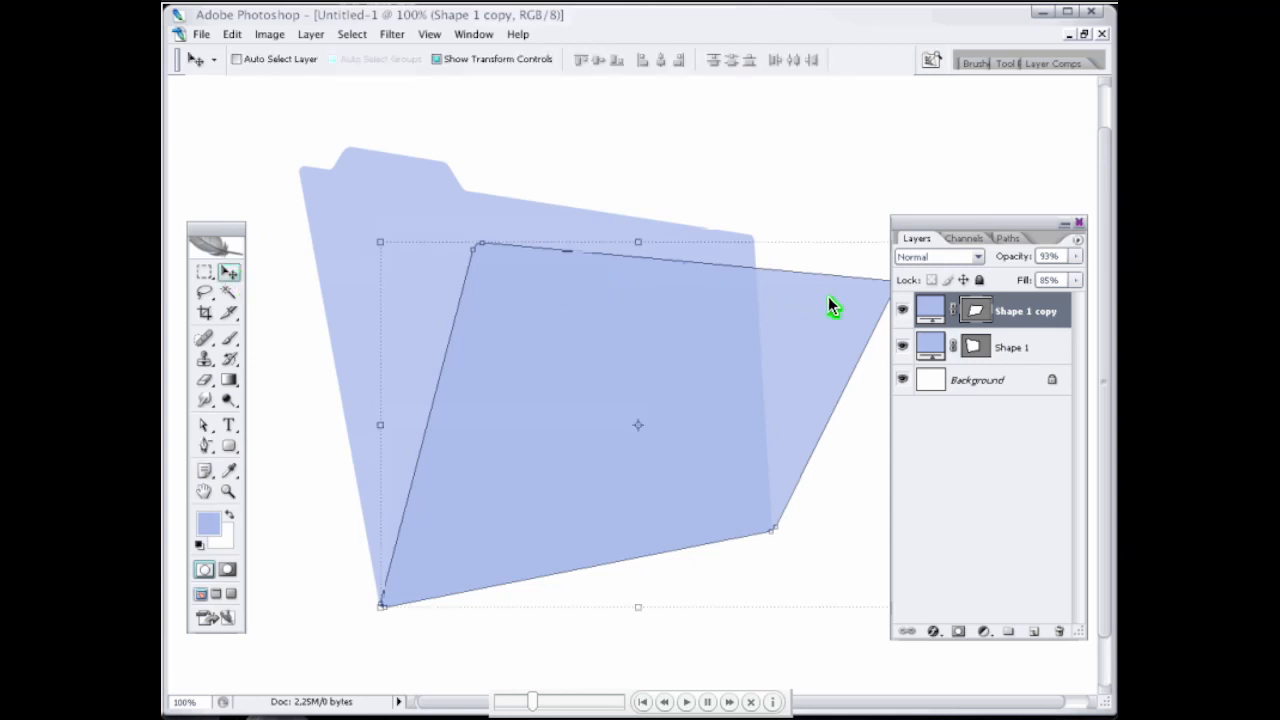
# Step: Recolour the rear folder shape, Shape 1, to a darker greyish blue
pyautogui.doubleClick(936, 340)
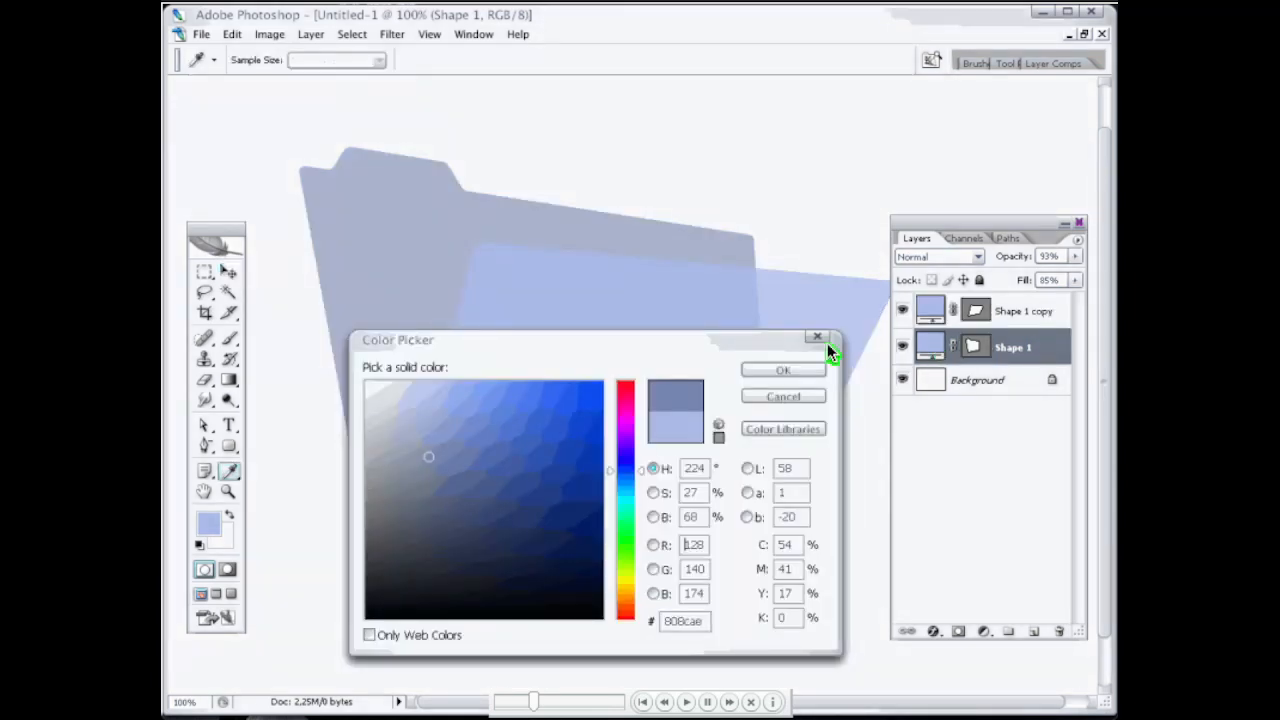
pyautogui.press('Return')
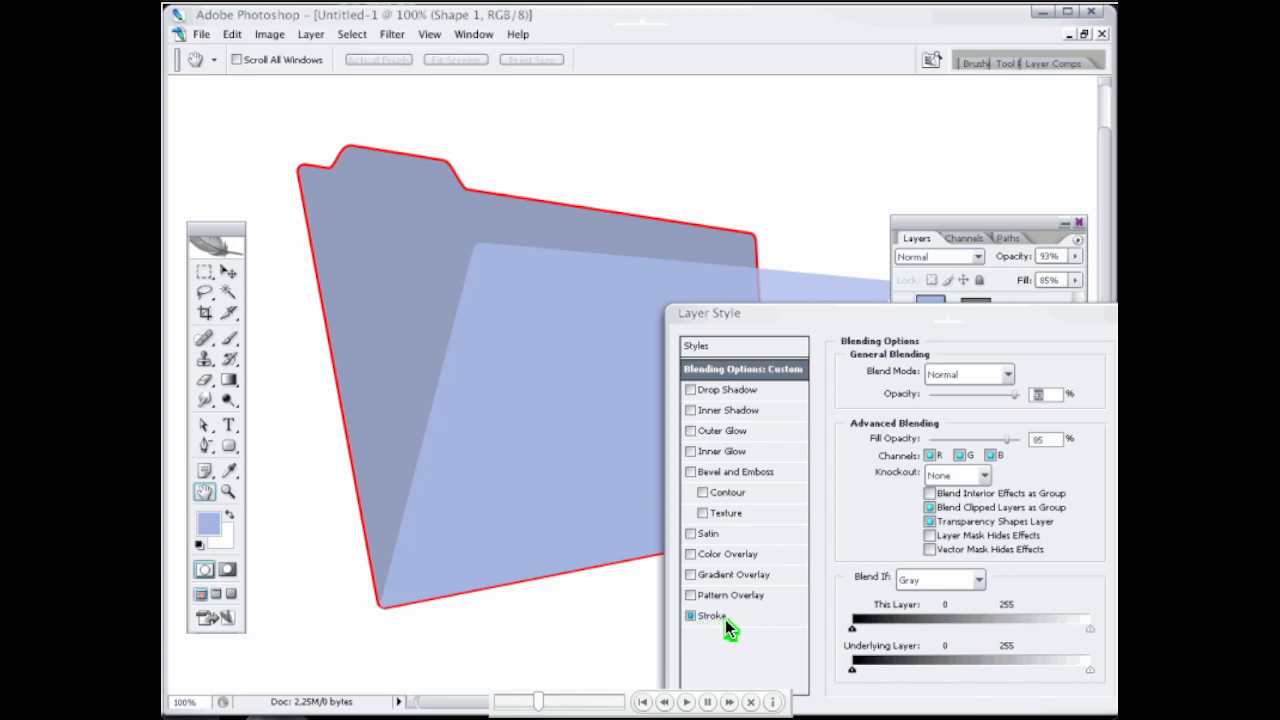
# Step: Give the rear folder's stroke the greyish-blue colour 737d9b and reduce its size to a thin outline
pyautogui.click(725, 619)
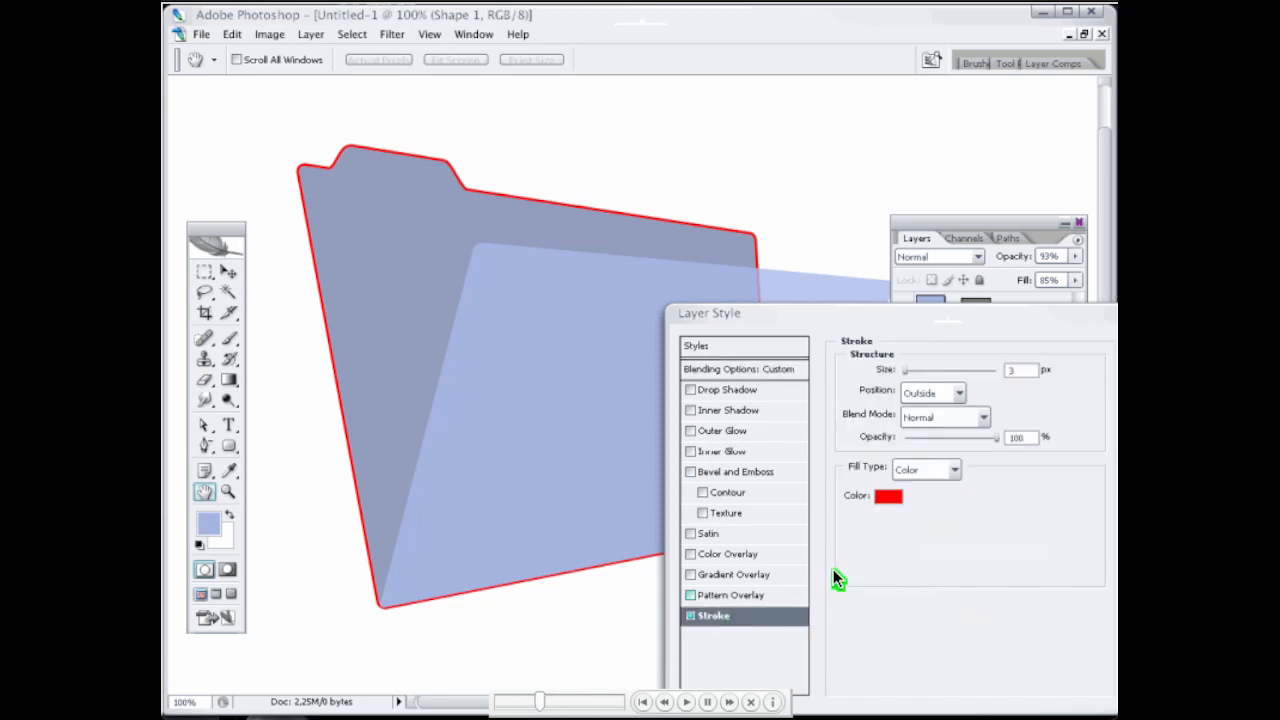
pyautogui.click(886, 496)
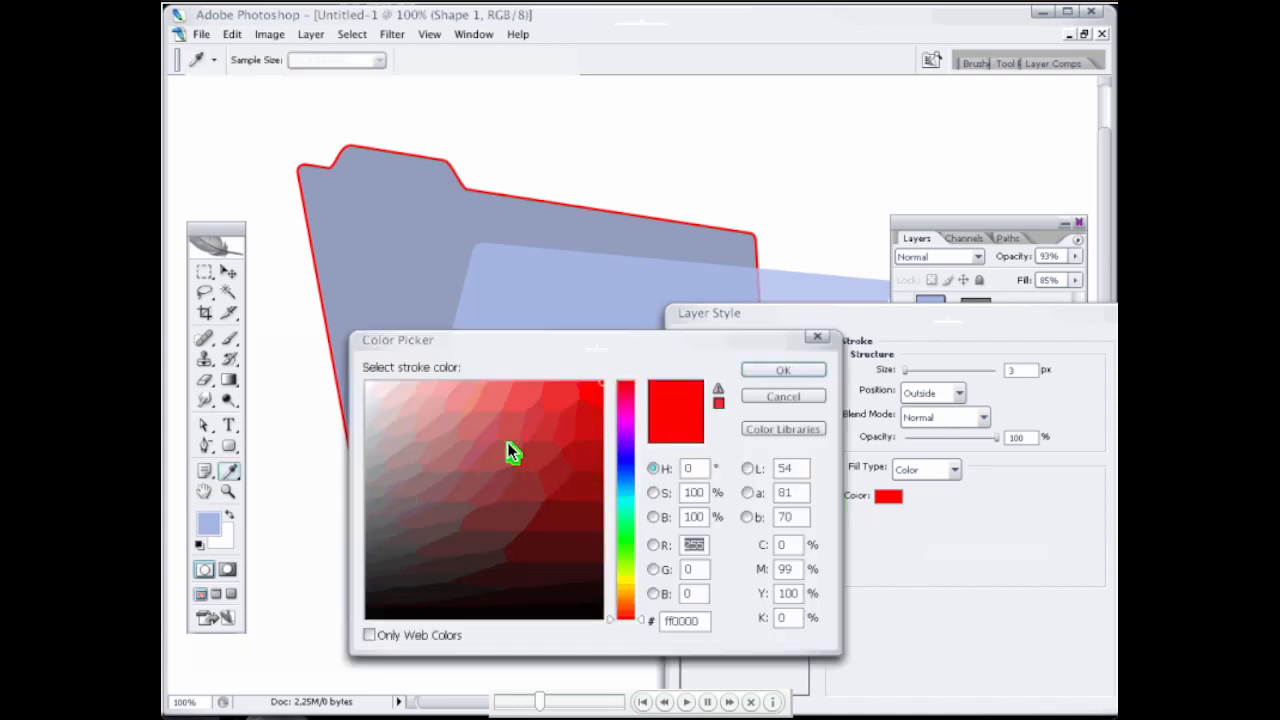
pyautogui.click(400, 273)
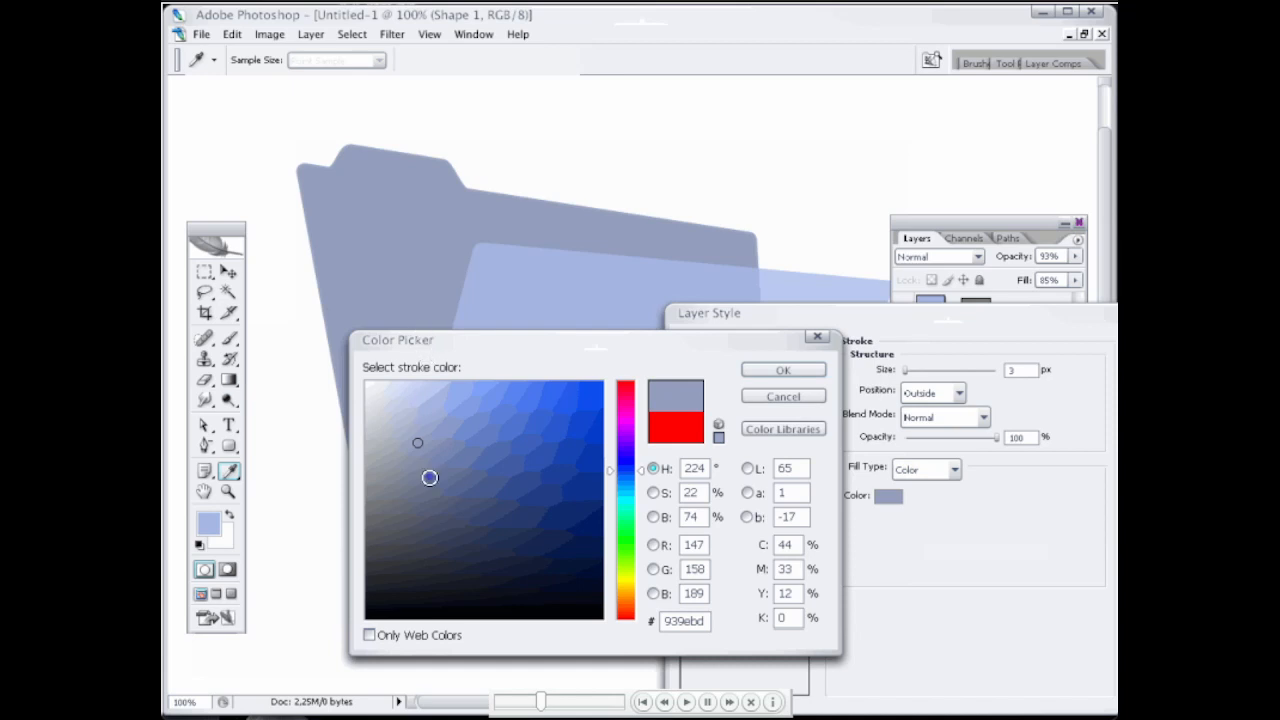
pyautogui.click(428, 476)
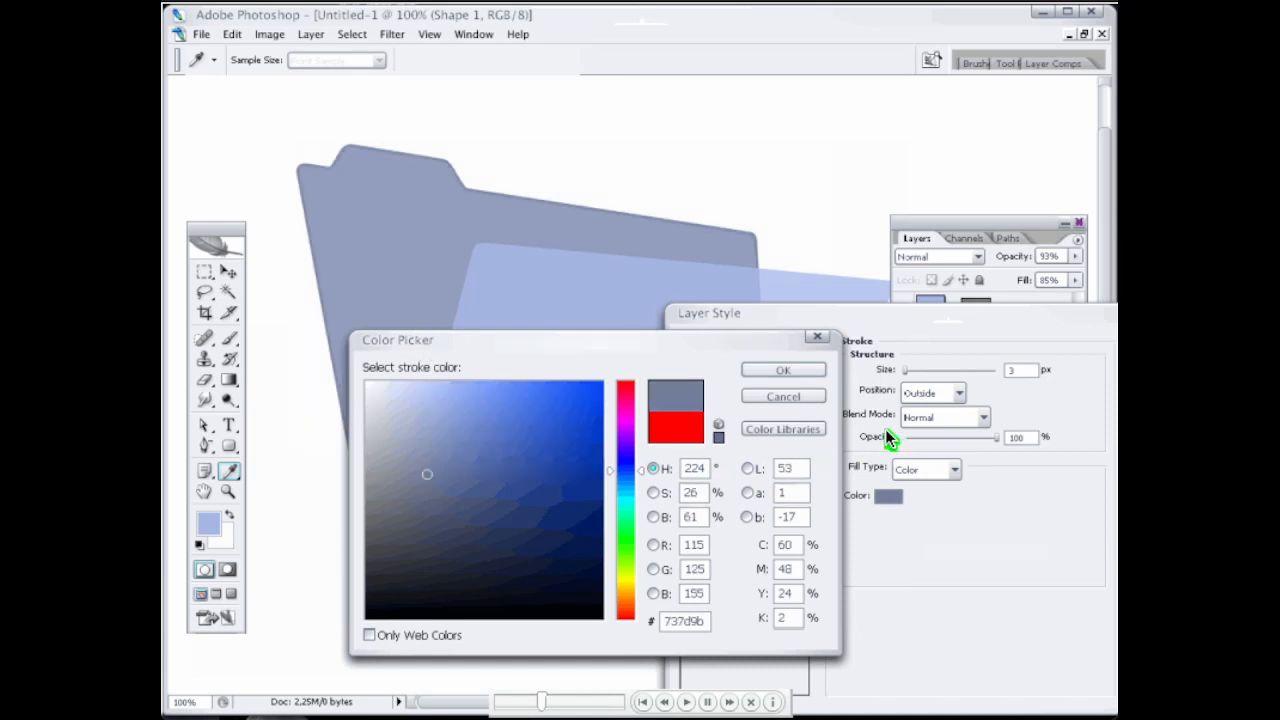
pyautogui.press('Return')
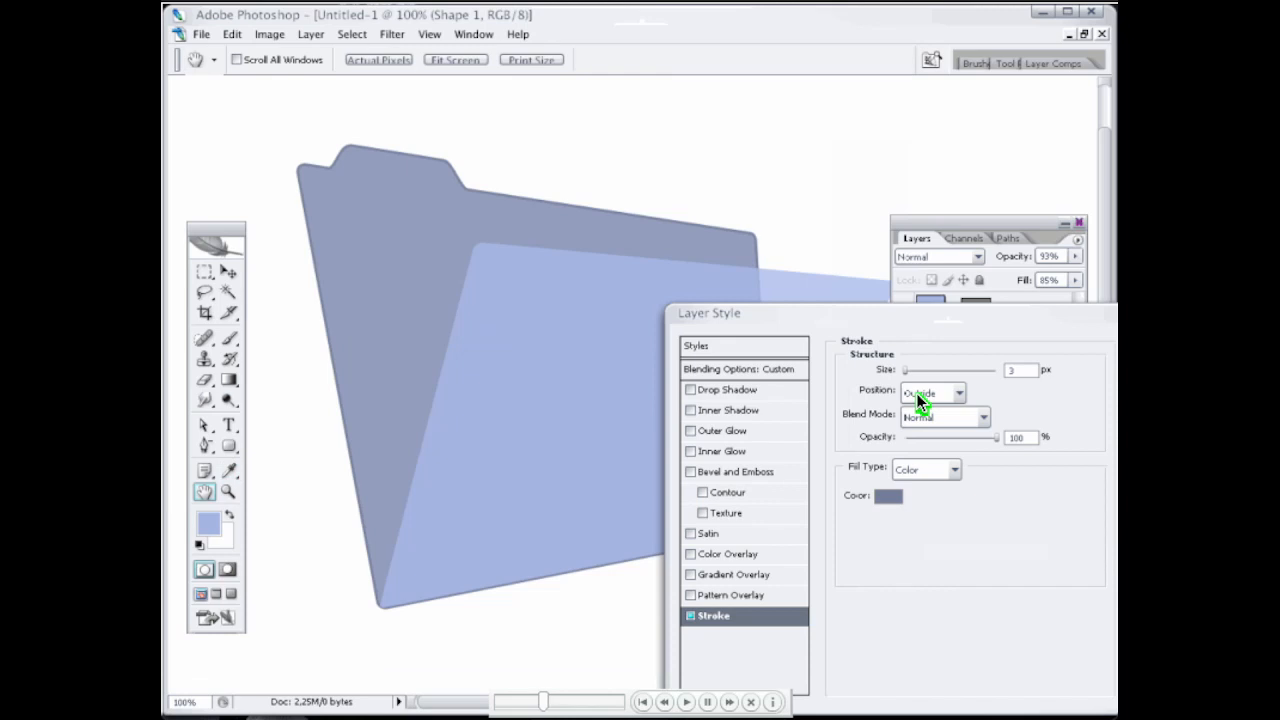
pyautogui.click(902, 369)
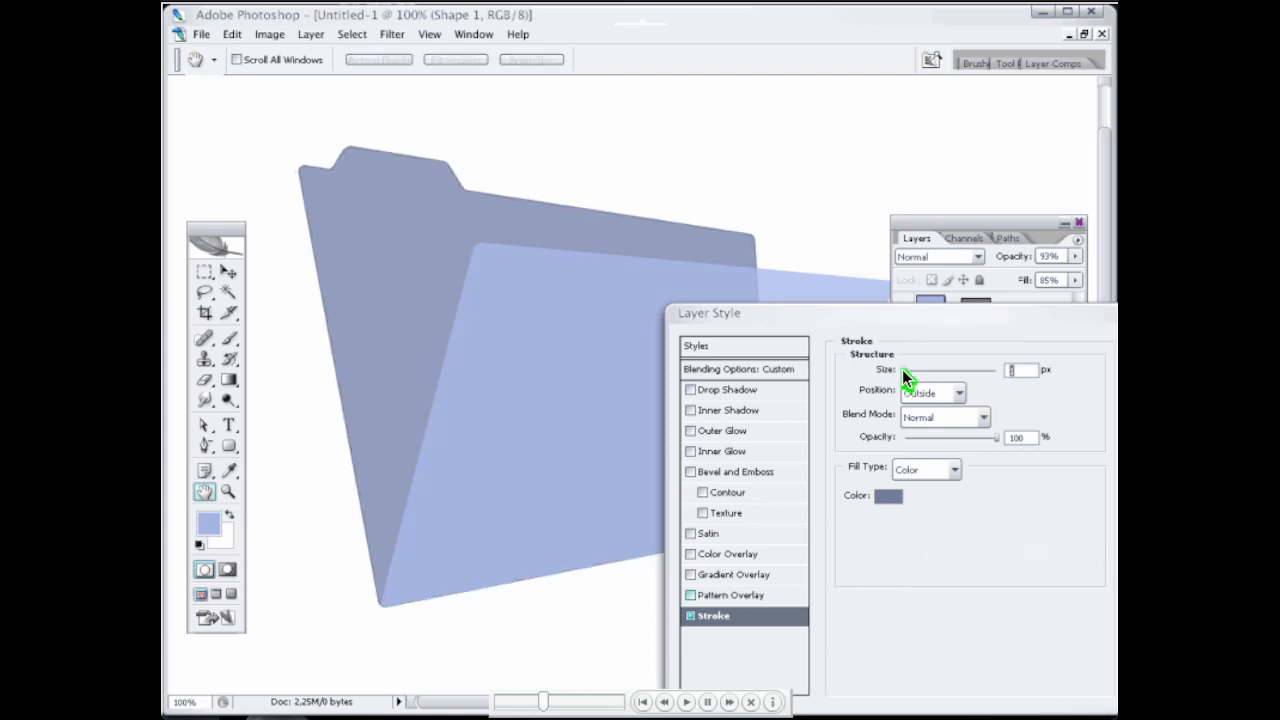
# Step: Add a Bevel and Emboss effect to the rear folder with a size of 1 px and Contour enabled
pyautogui.click(694, 474)
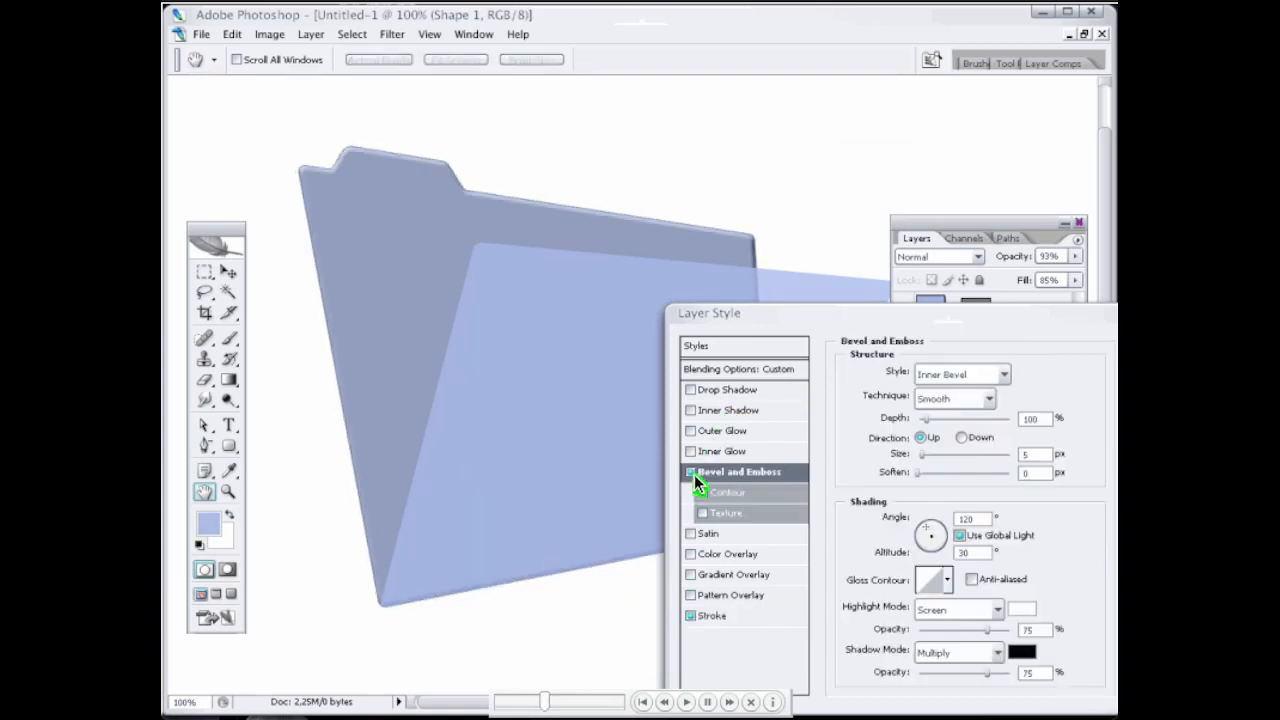
pyautogui.click(920, 455)
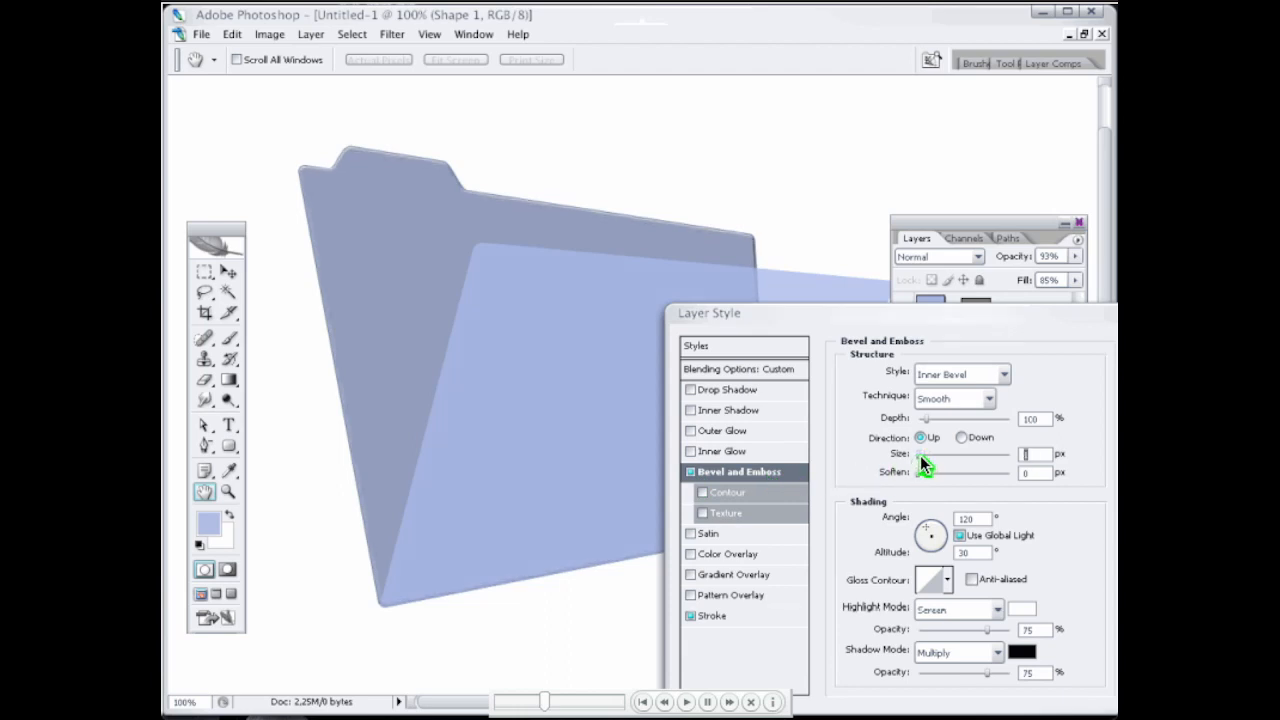
pyautogui.click(700, 494)
# Step: Add a soft Drop Shadow to the rear folder with 39% opacity, a 62° angle and a 9 px distance, and apply the layer style
pyautogui.click(691, 389)
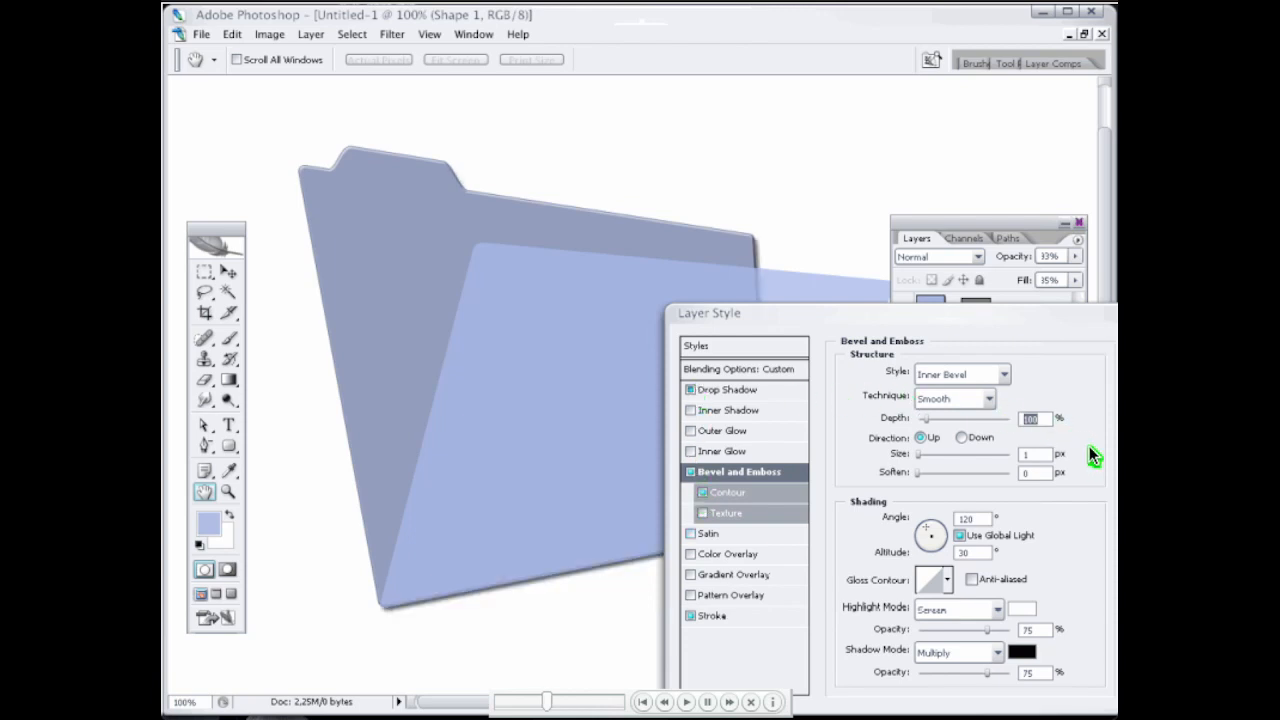
pyautogui.hotkey('ctrl', '1')
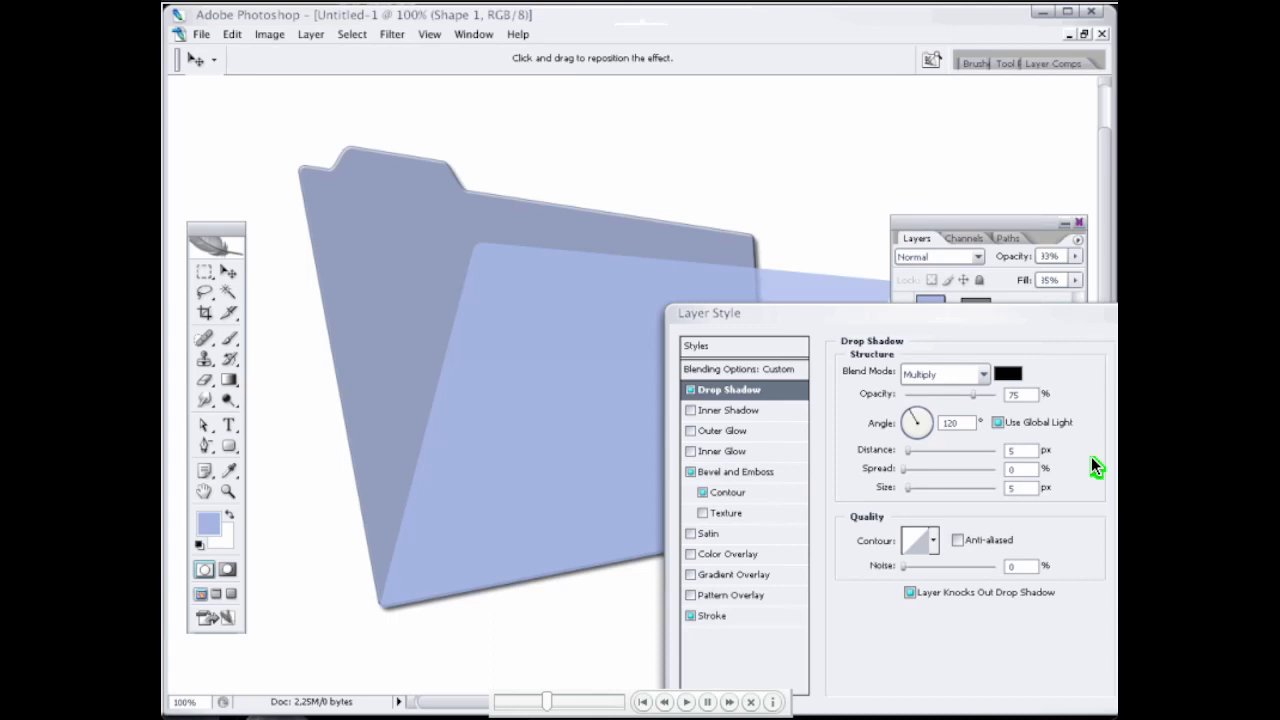
pyautogui.click(924, 408)
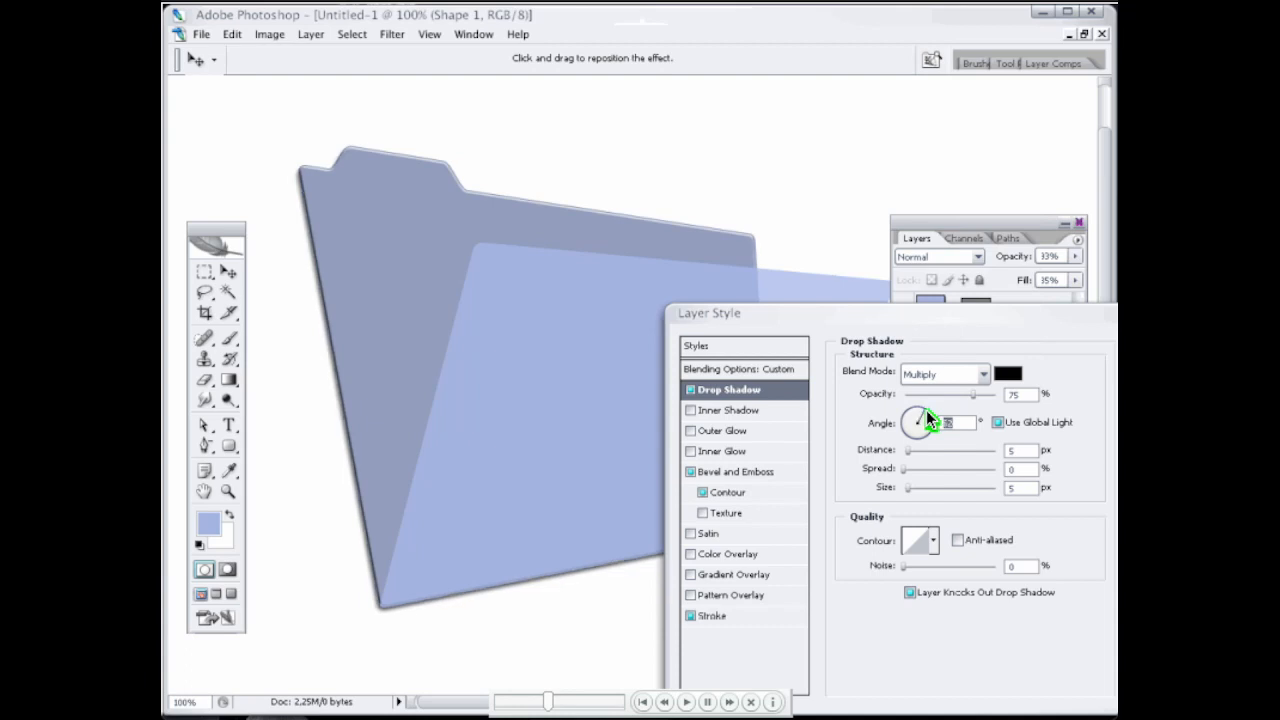
pyautogui.click(919, 489)
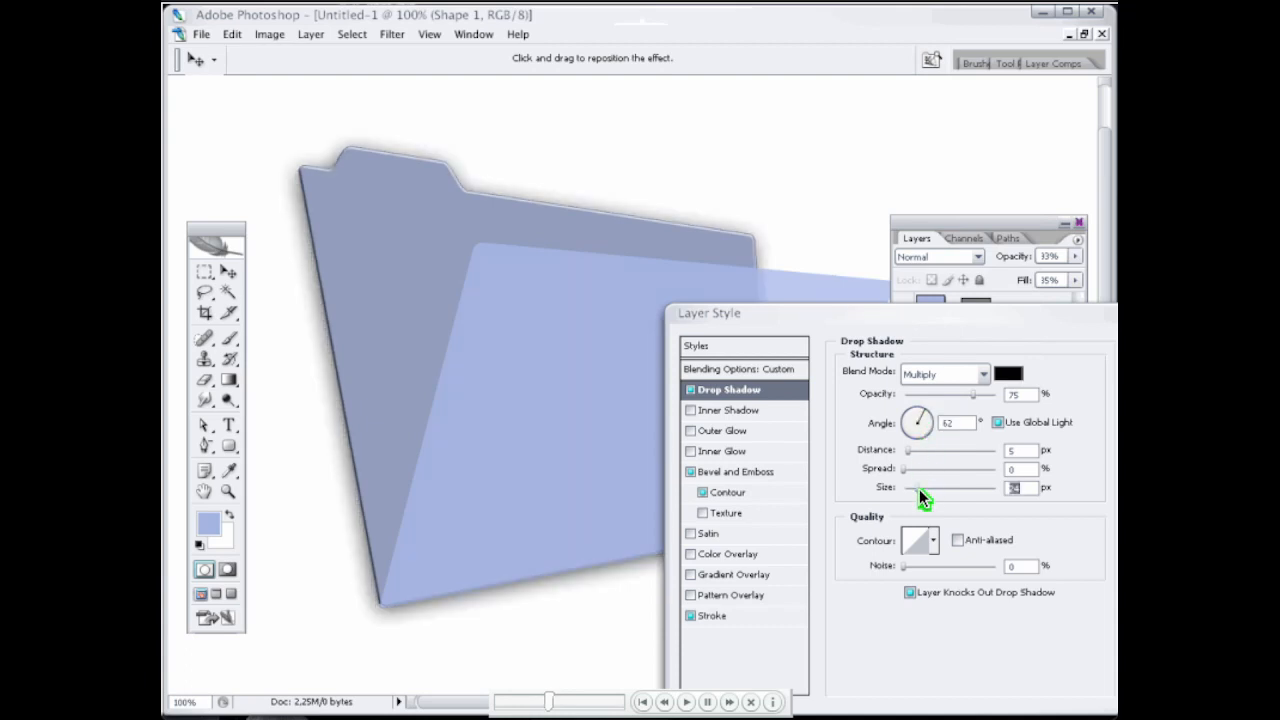
pyautogui.click(941, 395)
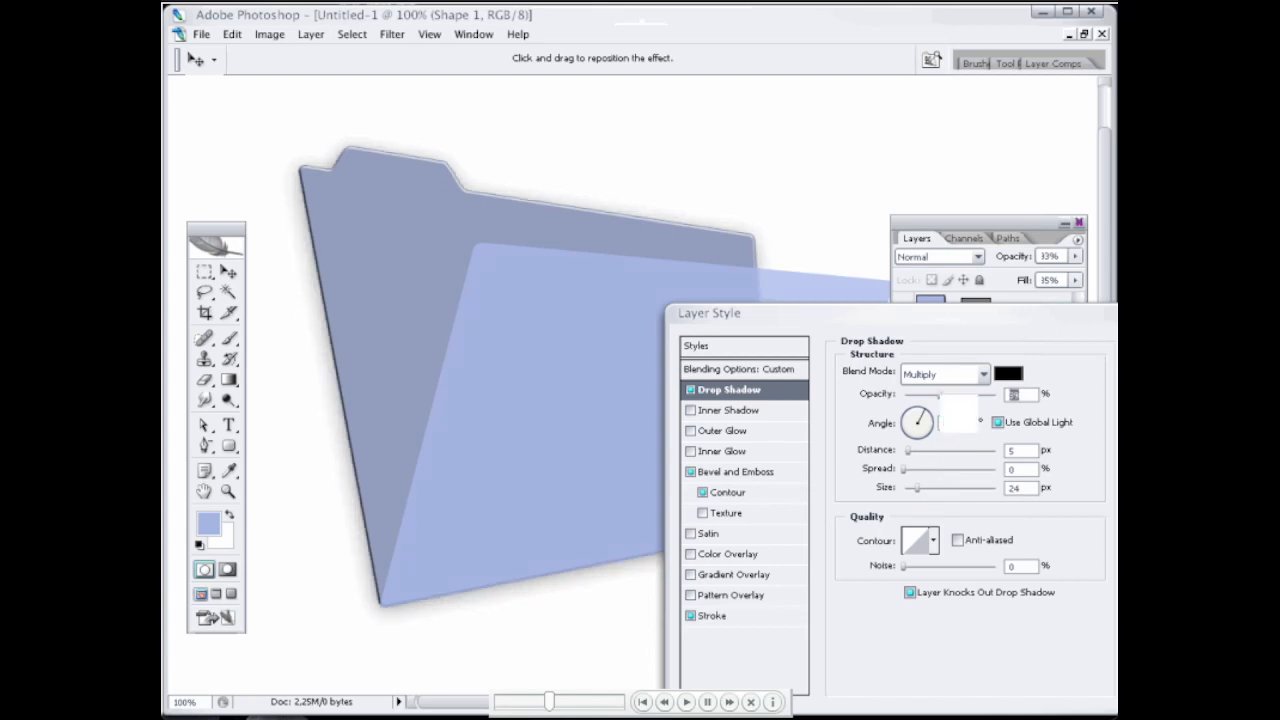
pyautogui.click(913, 488)
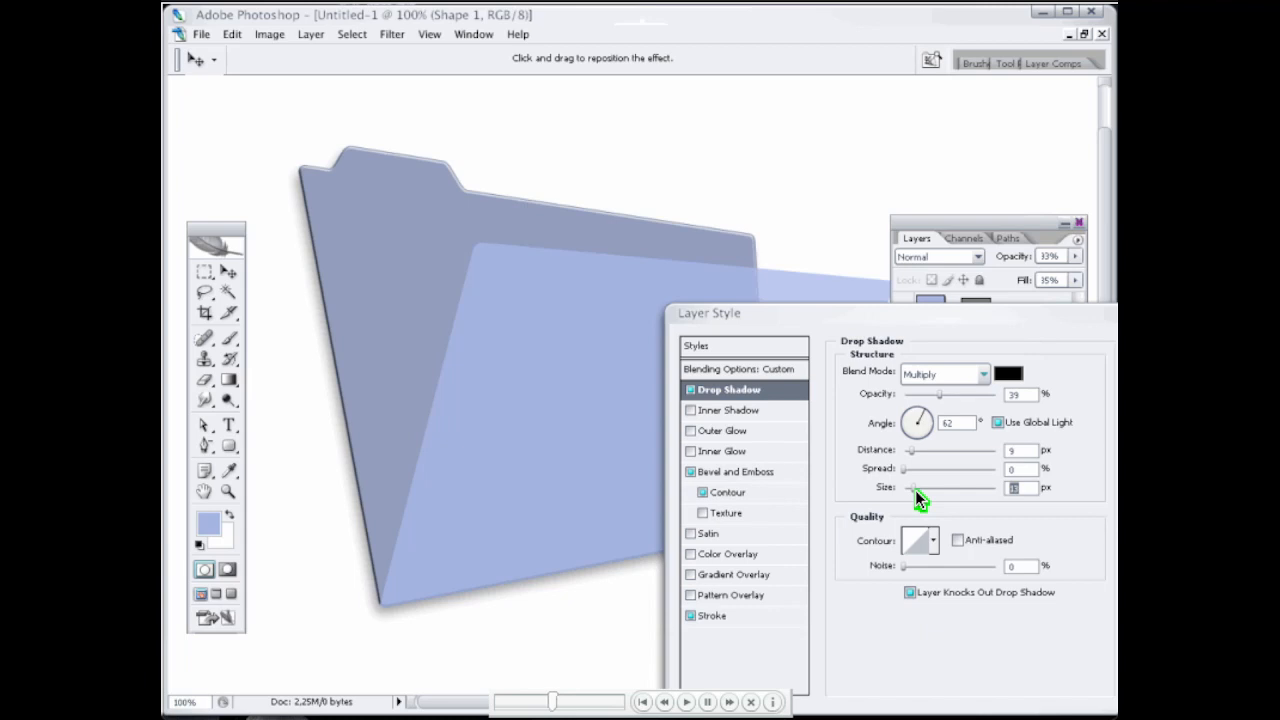
pyautogui.press('Return')
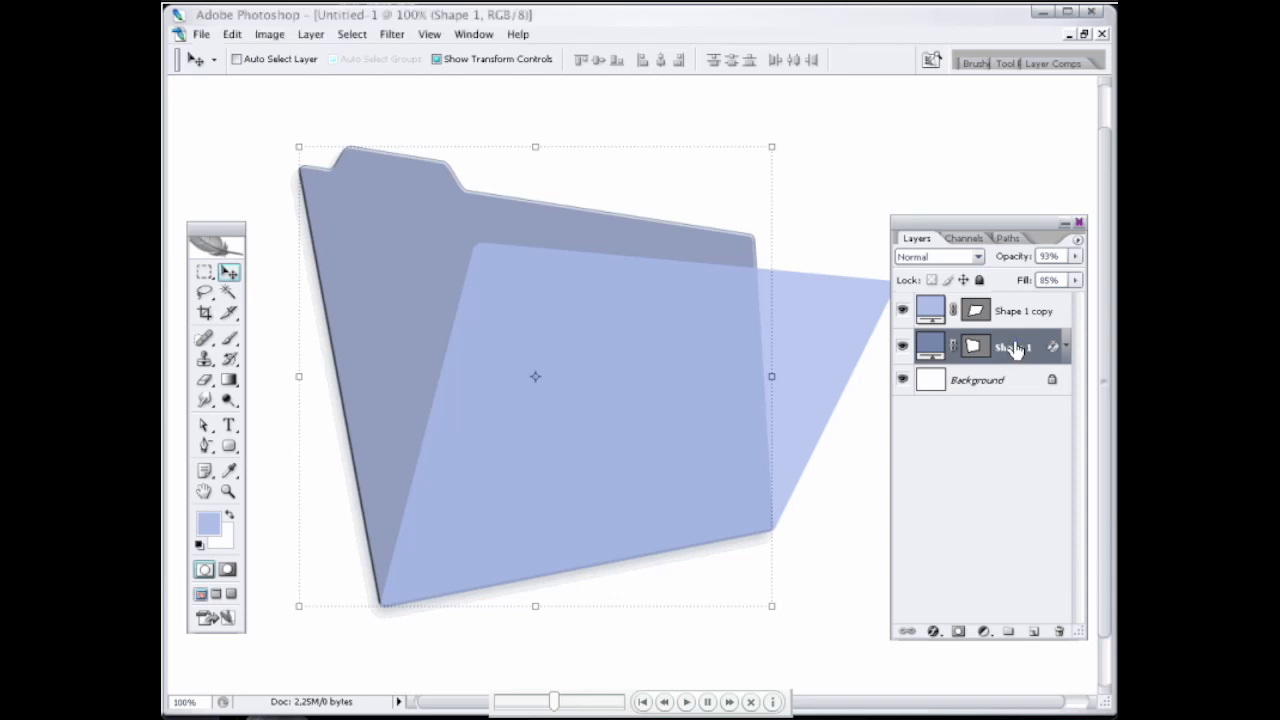
# Step: Copy the layer style from Shape 1 and paste it onto the front flap, Shape 1 copy
pyautogui.rightClick(1017, 347)
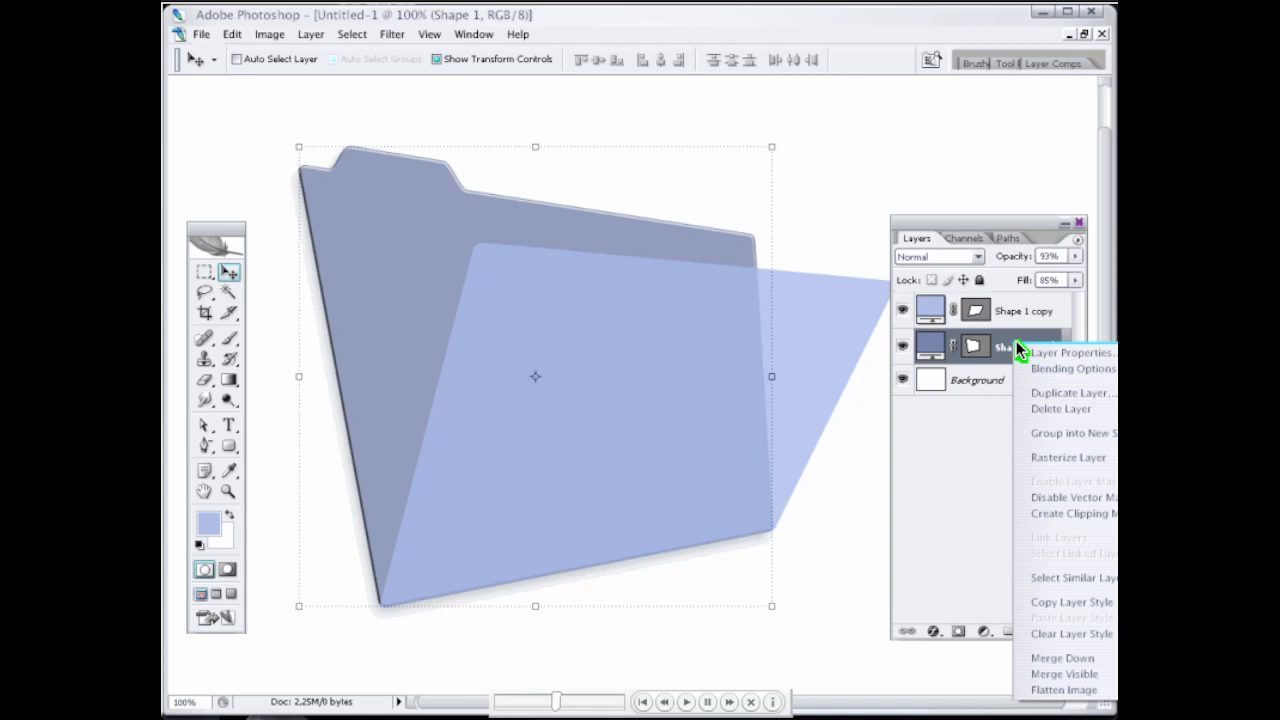
pyautogui.click(1050, 607)
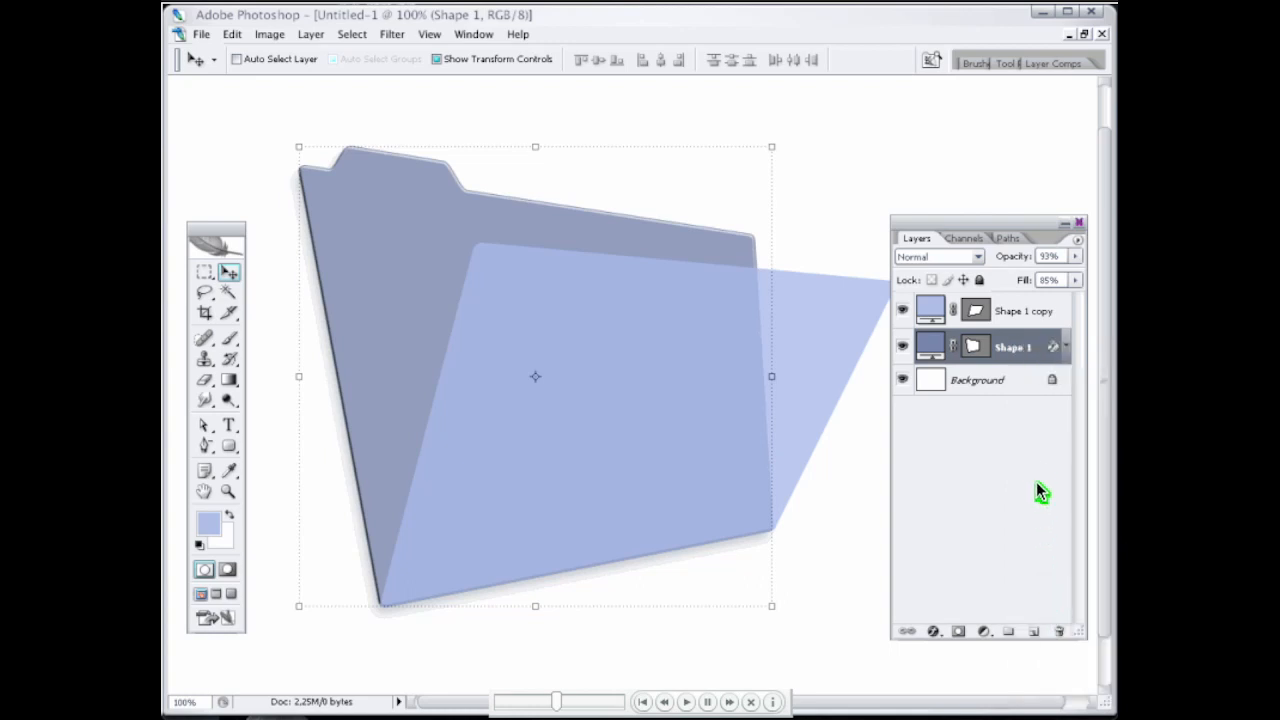
pyautogui.rightClick(1035, 313)
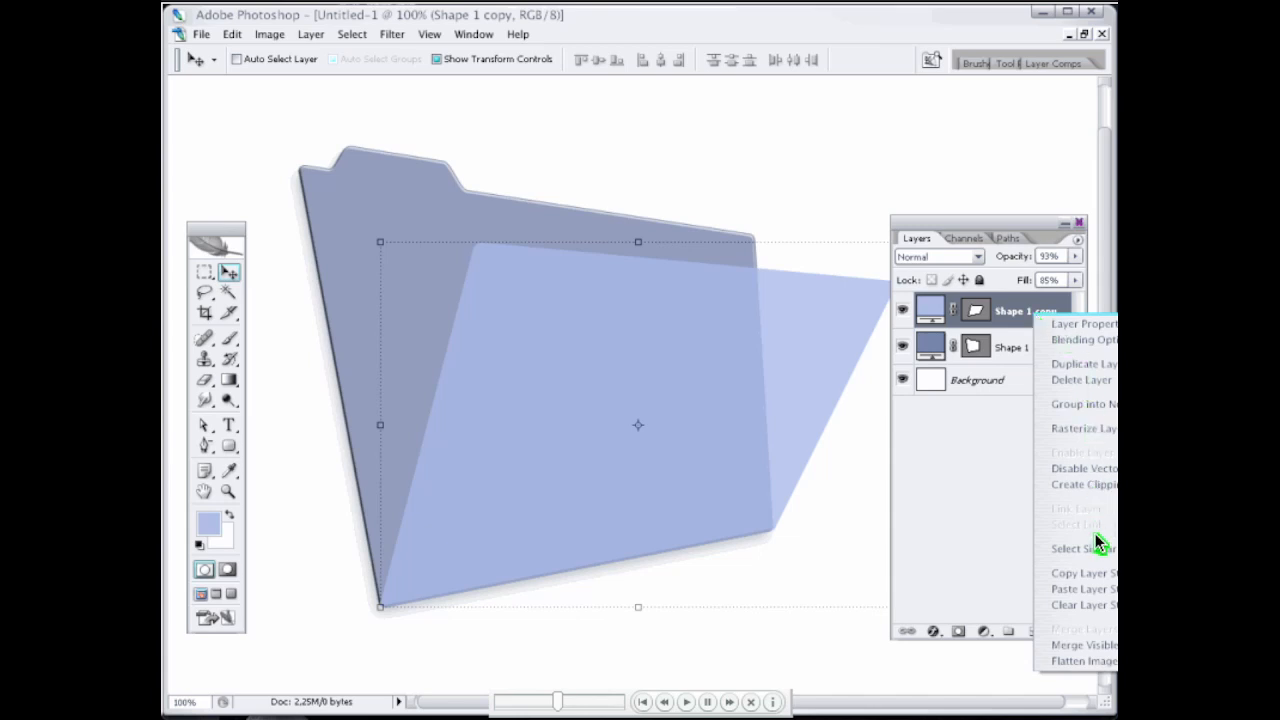
pyautogui.click(1096, 591)
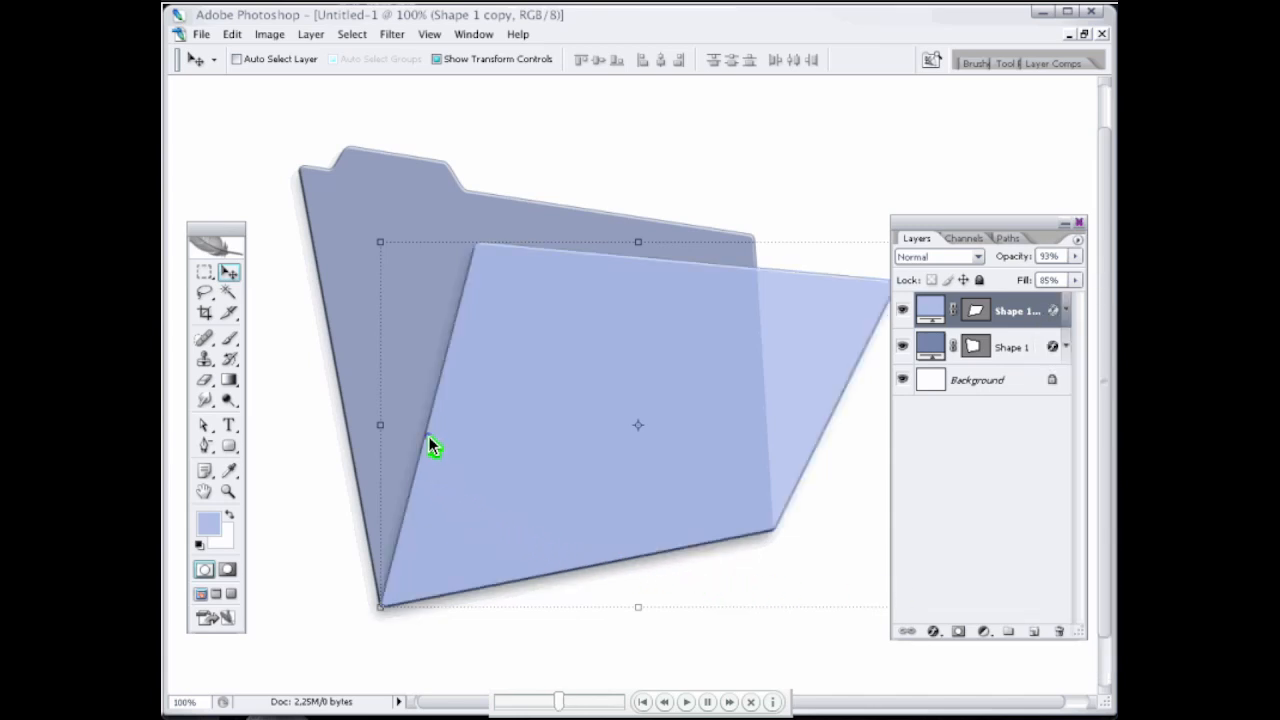
# Step: Add an anchor point midway along each side edge of the front flap and pull both outward to the right into curves
pyautogui.press('p')
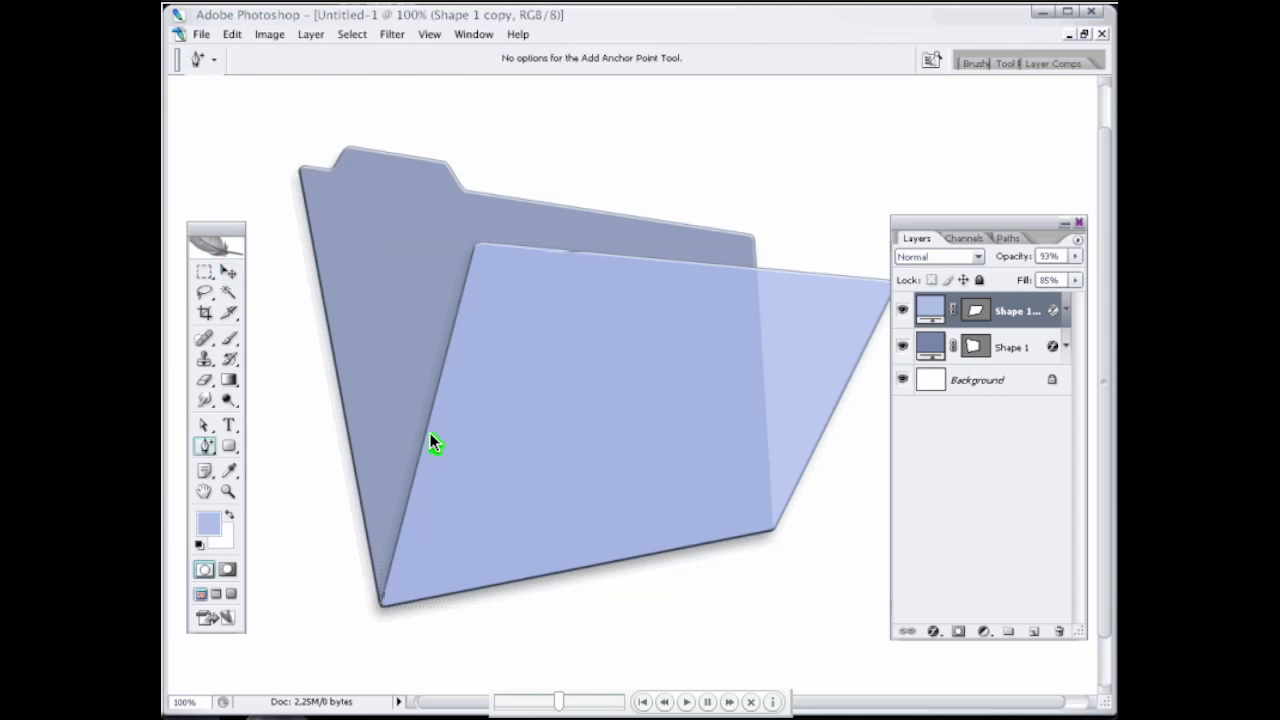
pyautogui.click(431, 419)
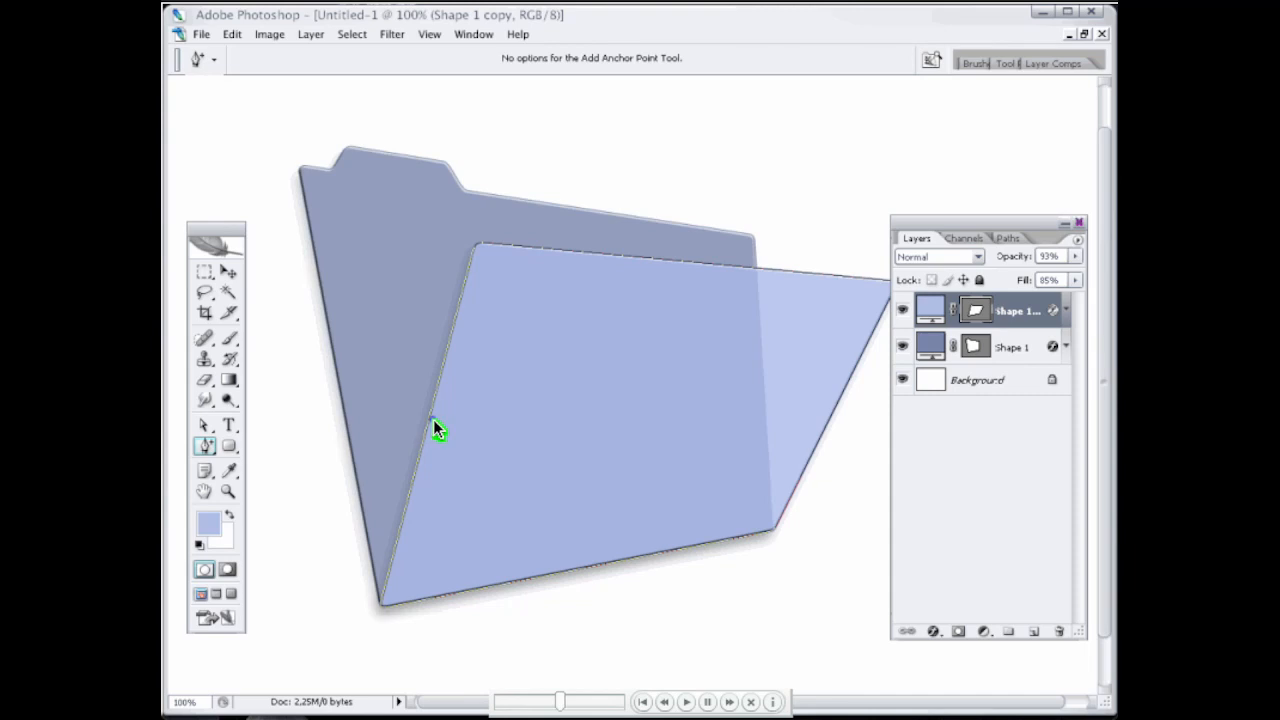
pyautogui.click(431, 419)
pyautogui.moveTo(431, 419); pyautogui.dragTo(450, 419)
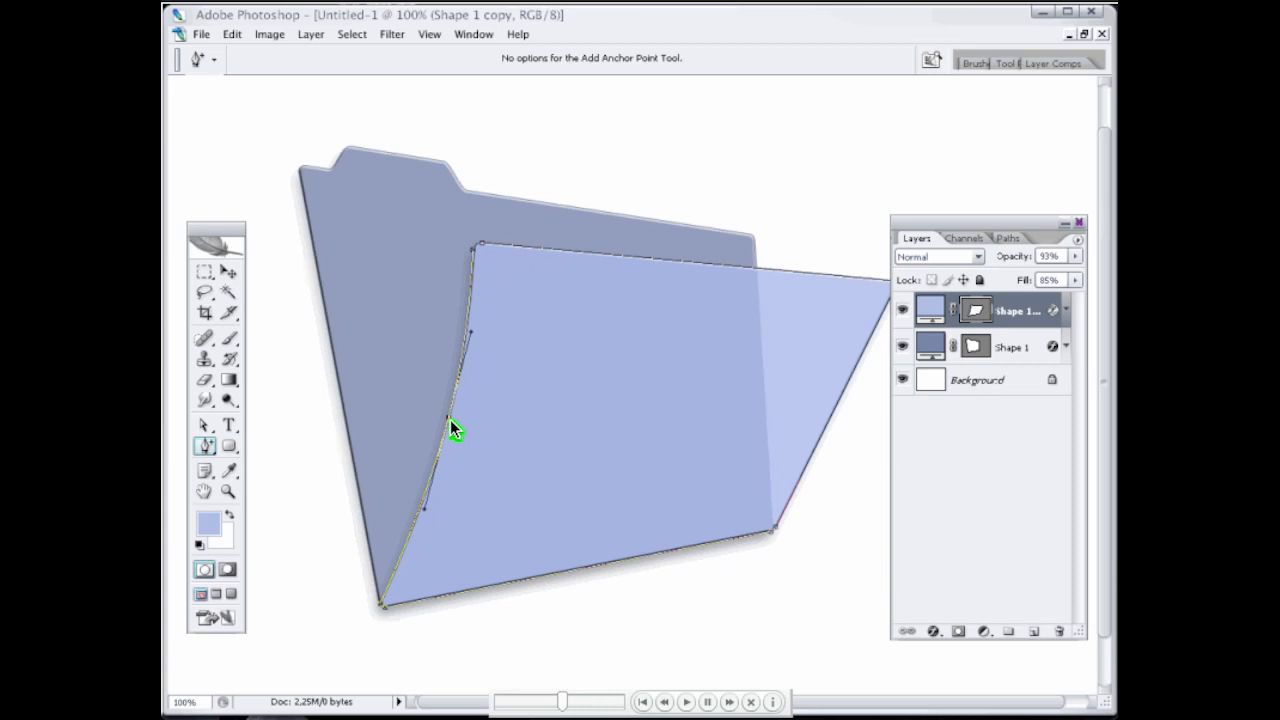
pyautogui.click(834, 412)
pyautogui.moveTo(834, 409); pyautogui.dragTo(858, 416)
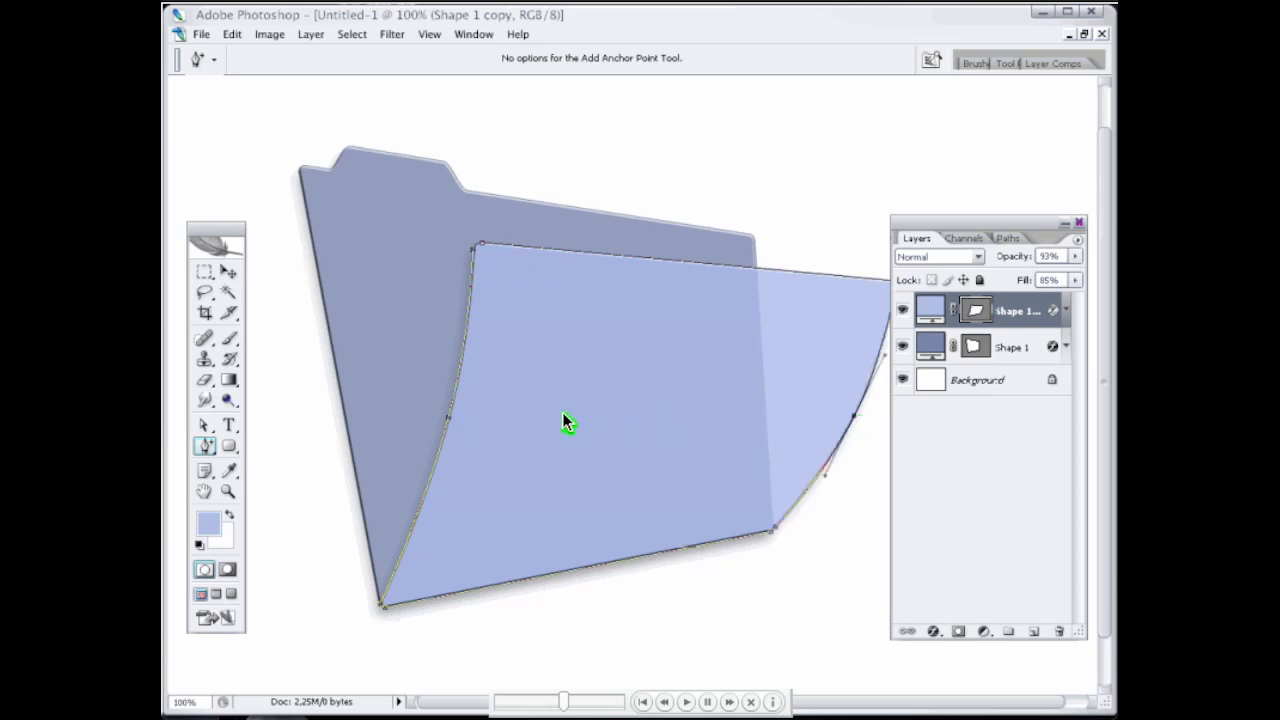
# Step: Curve both side edges of the rear folder to the right with added anchor points, hiding the front flap while reshaping the far edge
pyautogui.click(340, 389)
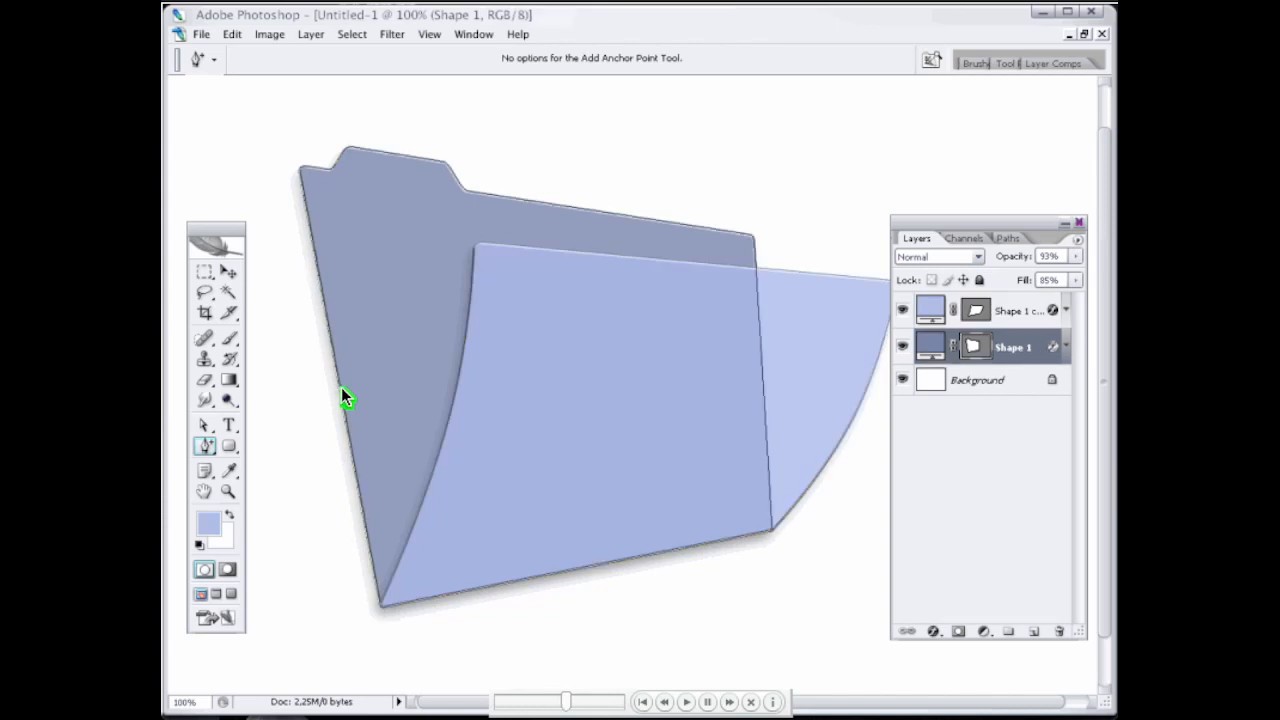
pyautogui.click(342, 389)
pyautogui.moveTo(371, 388); pyautogui.dragTo(388, 492)
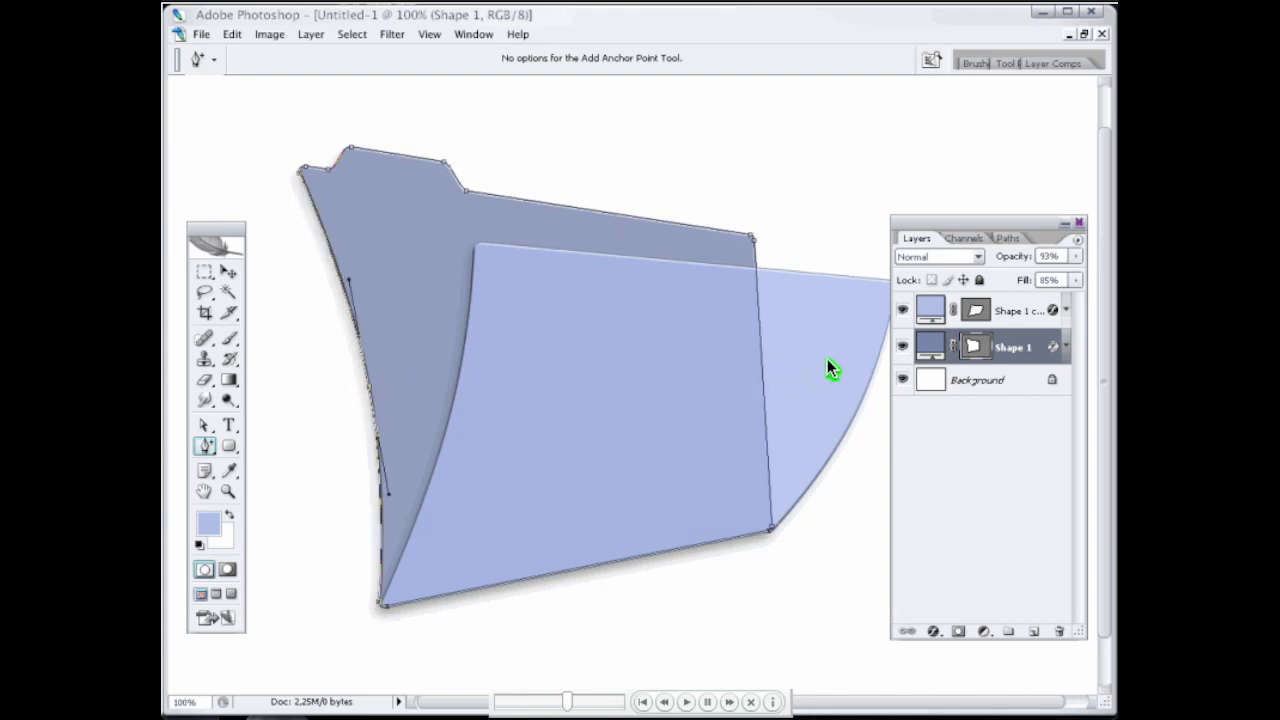
pyautogui.click(908, 312)
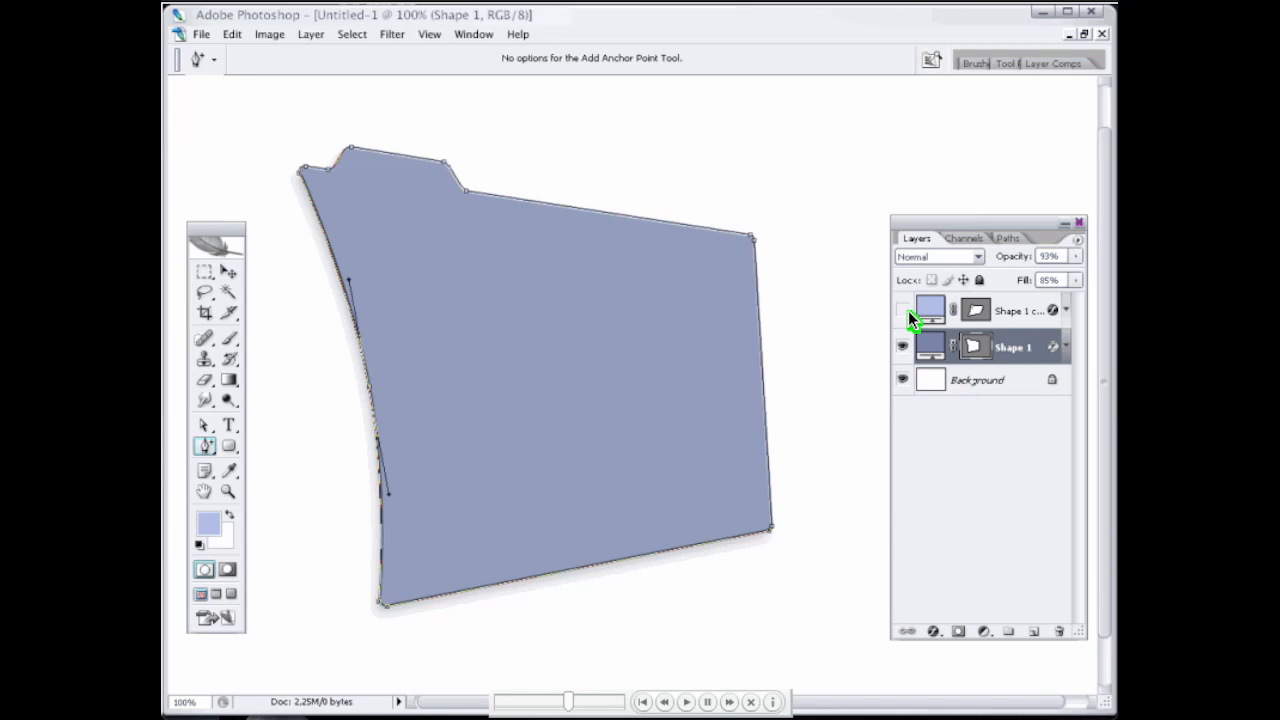
pyautogui.click(762, 358)
pyautogui.moveTo(764, 356); pyautogui.dragTo(784, 357)
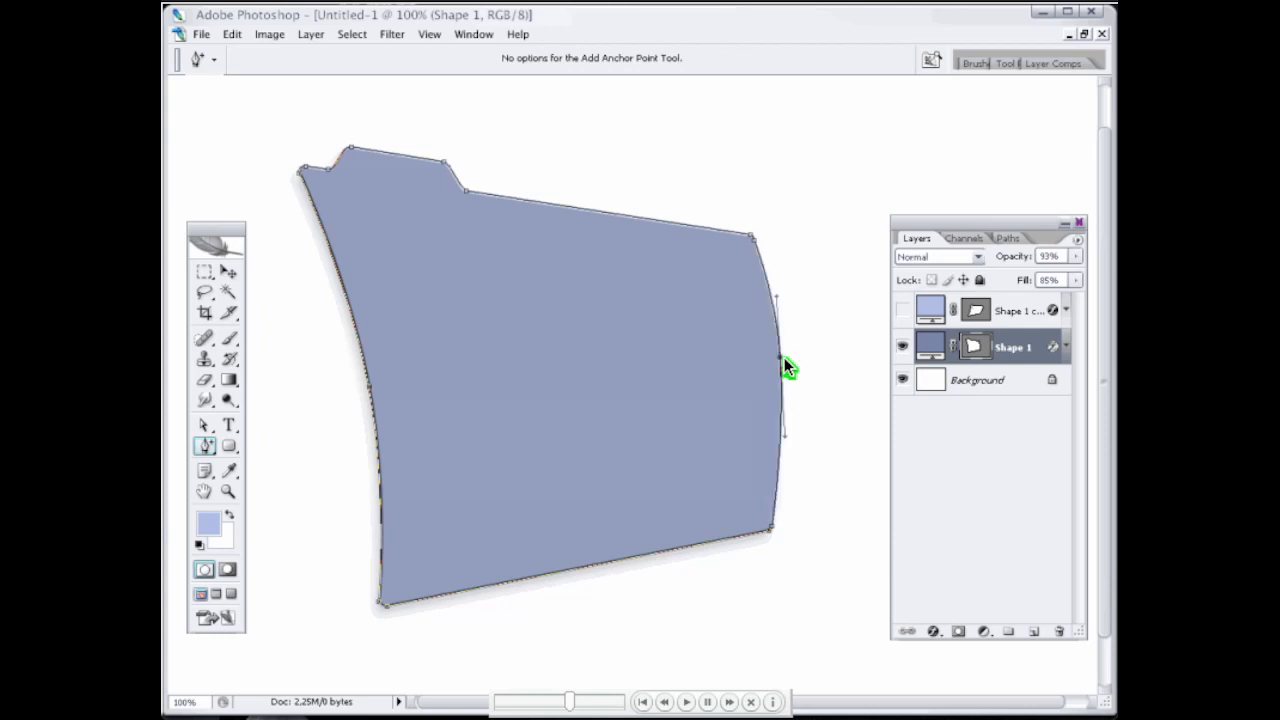
pyautogui.click(906, 312)
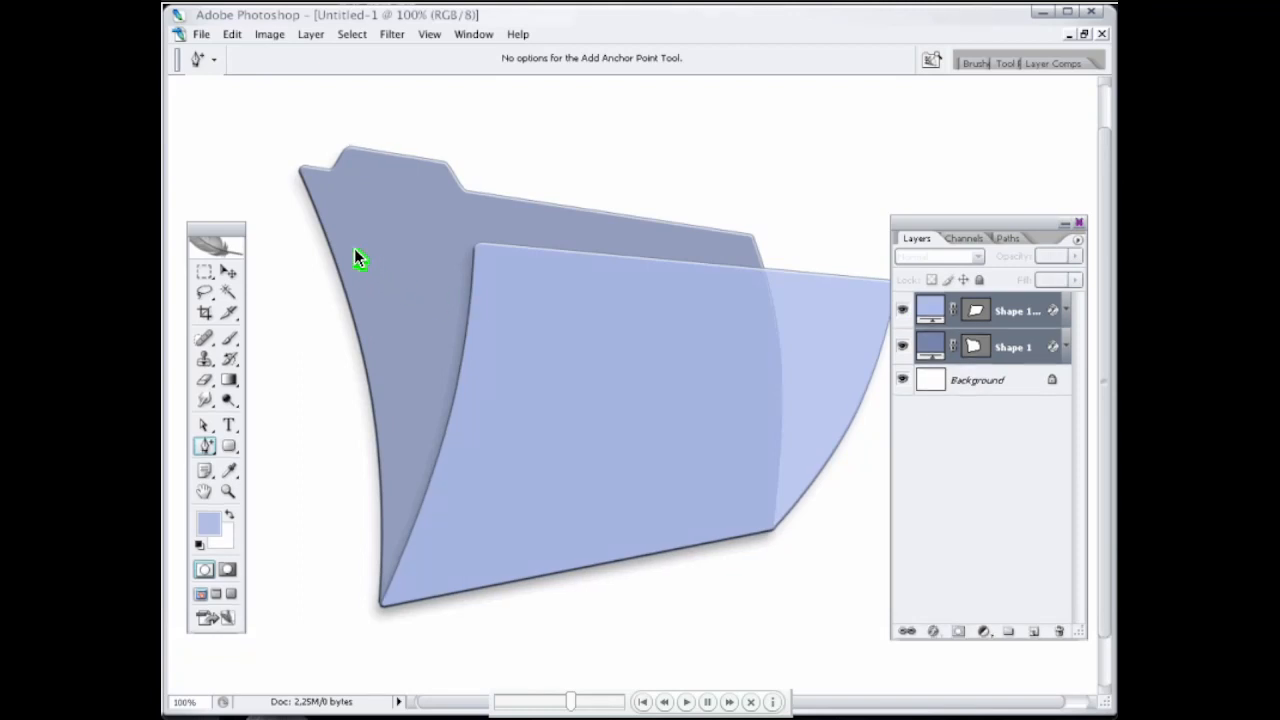
# Step: Scale both folder shapes down together proportionally about their centre to roughly three quarters of their size
pyautogui.click(230, 273)
pyautogui.hotkey('ctrl', 't')
pyautogui.press('Tab')
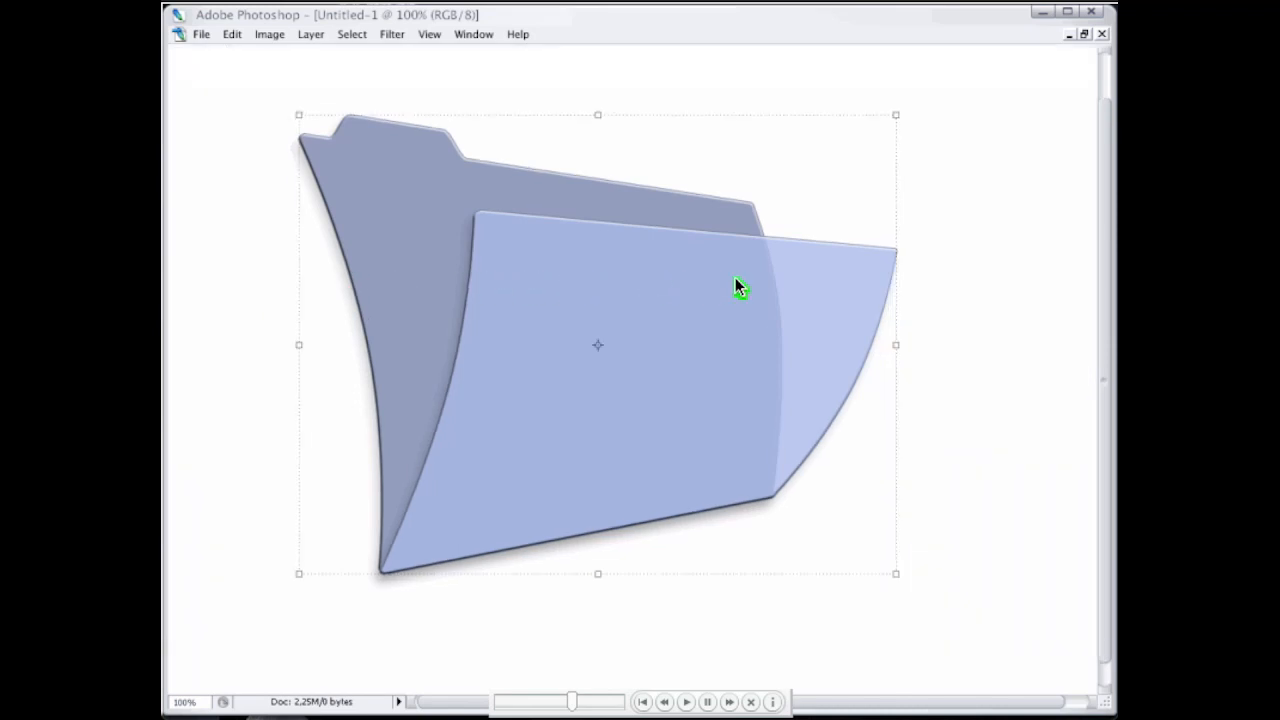
pyautogui.moveTo(896, 115); pyautogui.dragTo(834, 163)
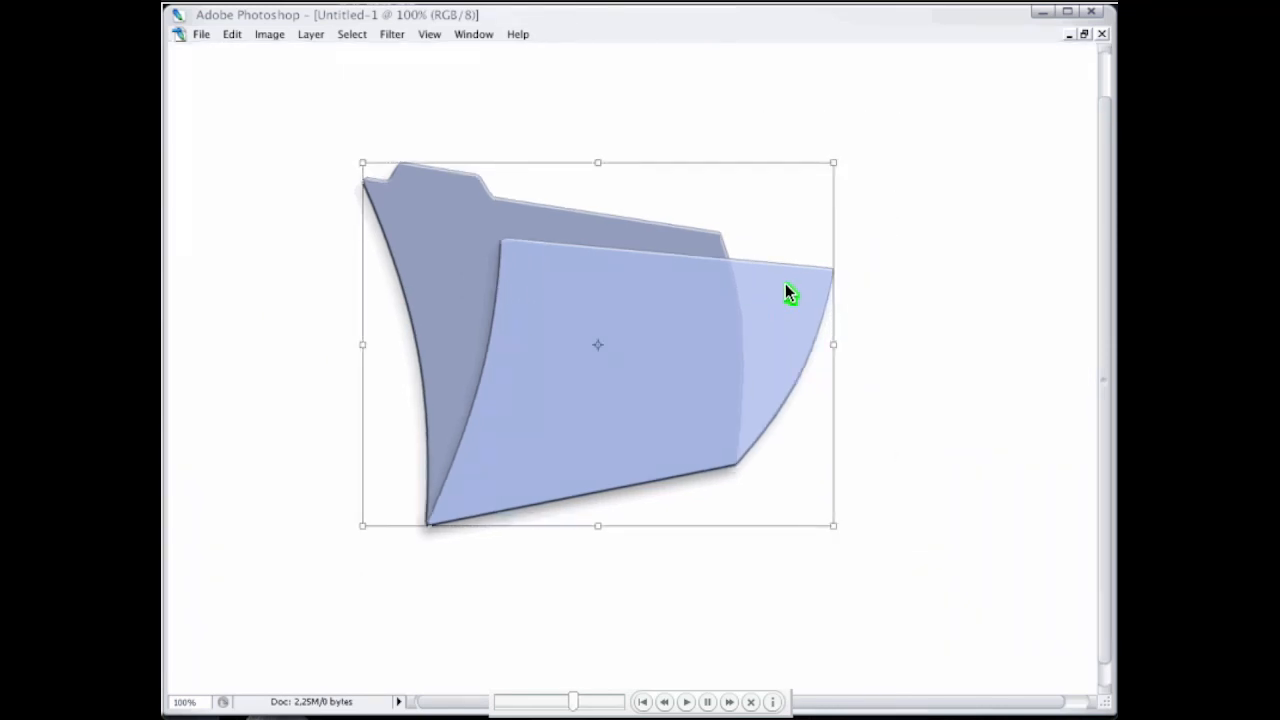
pyautogui.press('Return')
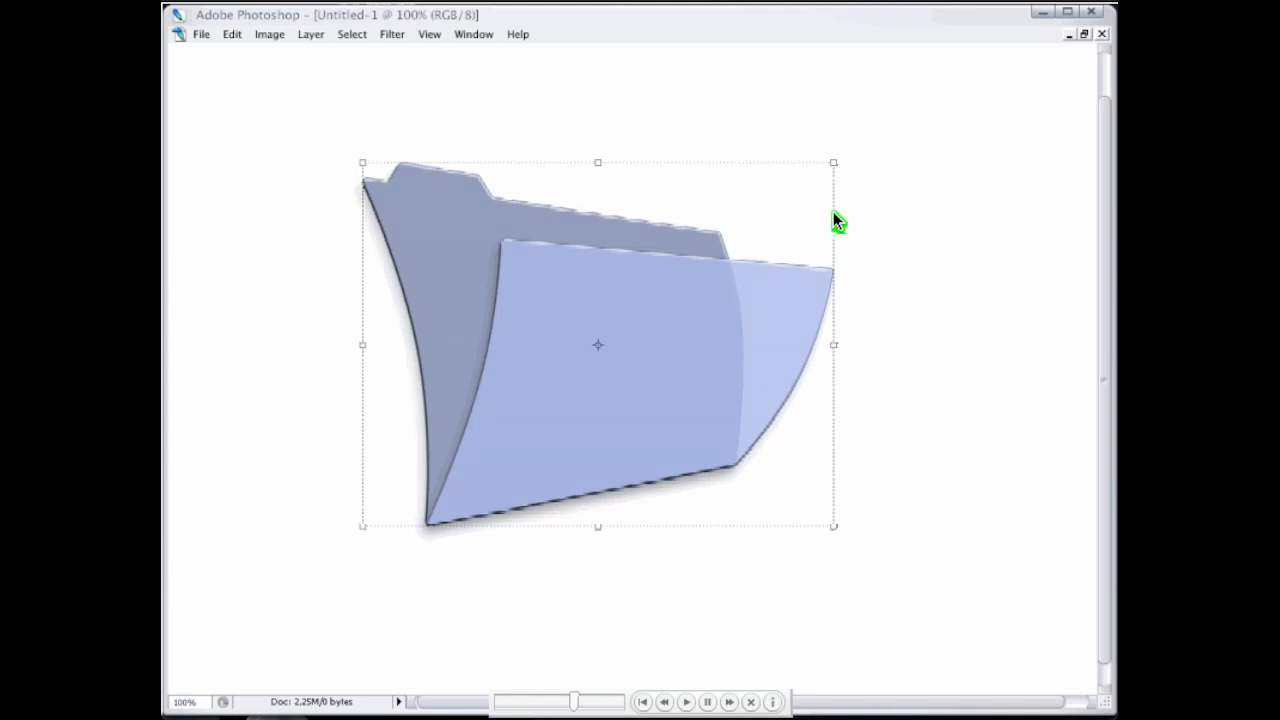
# Step: Try scaling both folder shapes up together beyond the window, and undo the enlargement
pyautogui.moveTo(834, 162); pyautogui.dragTo(1069, 5)
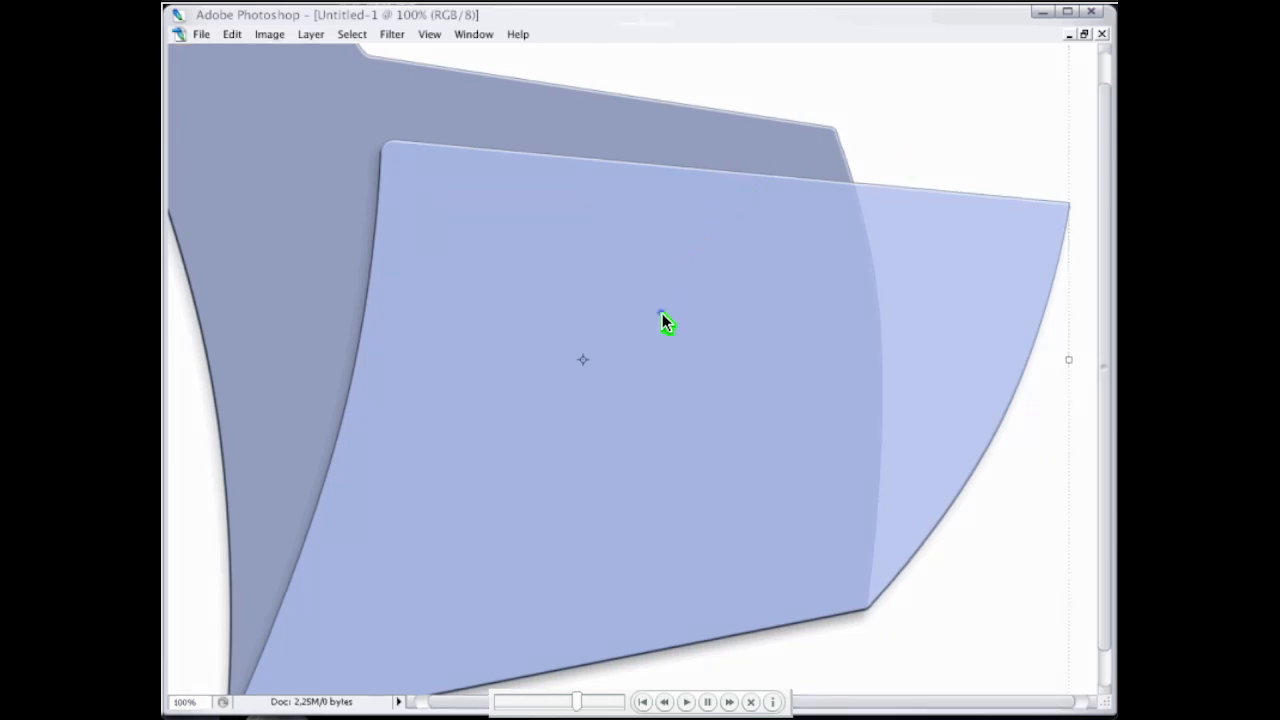
pyautogui.hotkey('ctrl', 'z')
pyautogui.press('Tab')
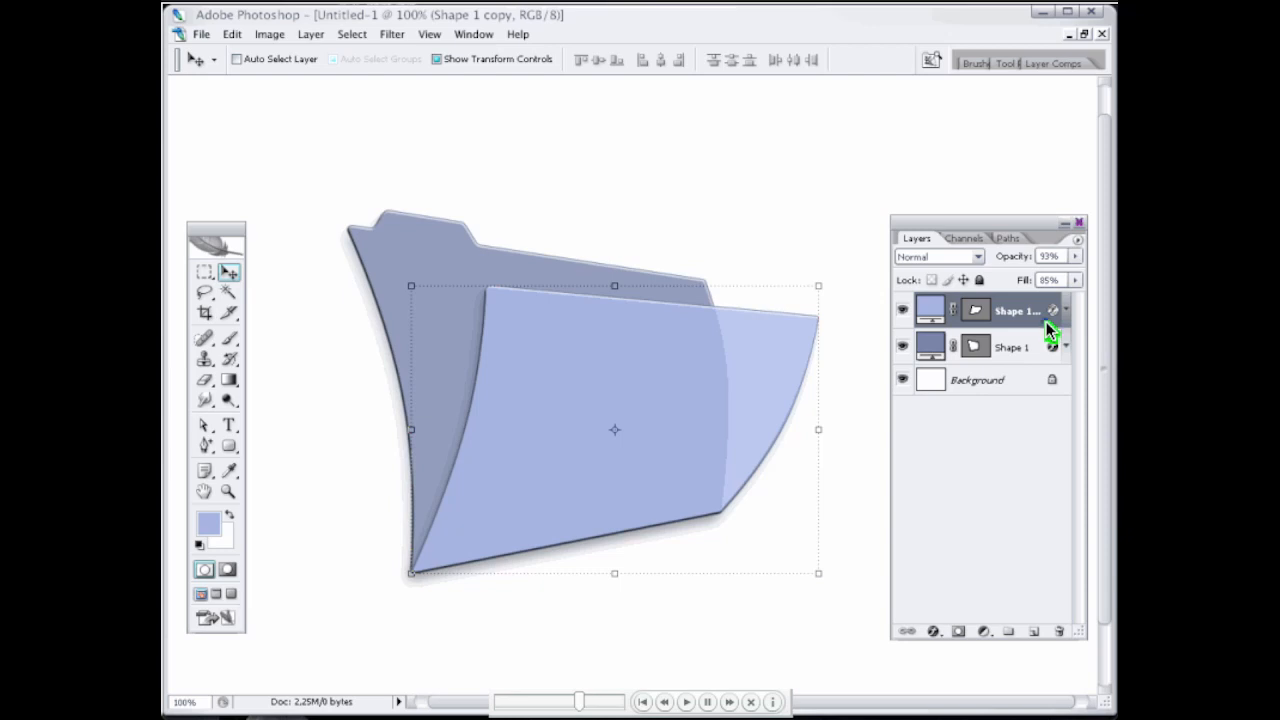
# Step: Add a Satin effect to the front flap, Shape 1 copy, with the white colour ffffff and the Color Dodge blend mode
pyautogui.doubleClick(1046, 321)
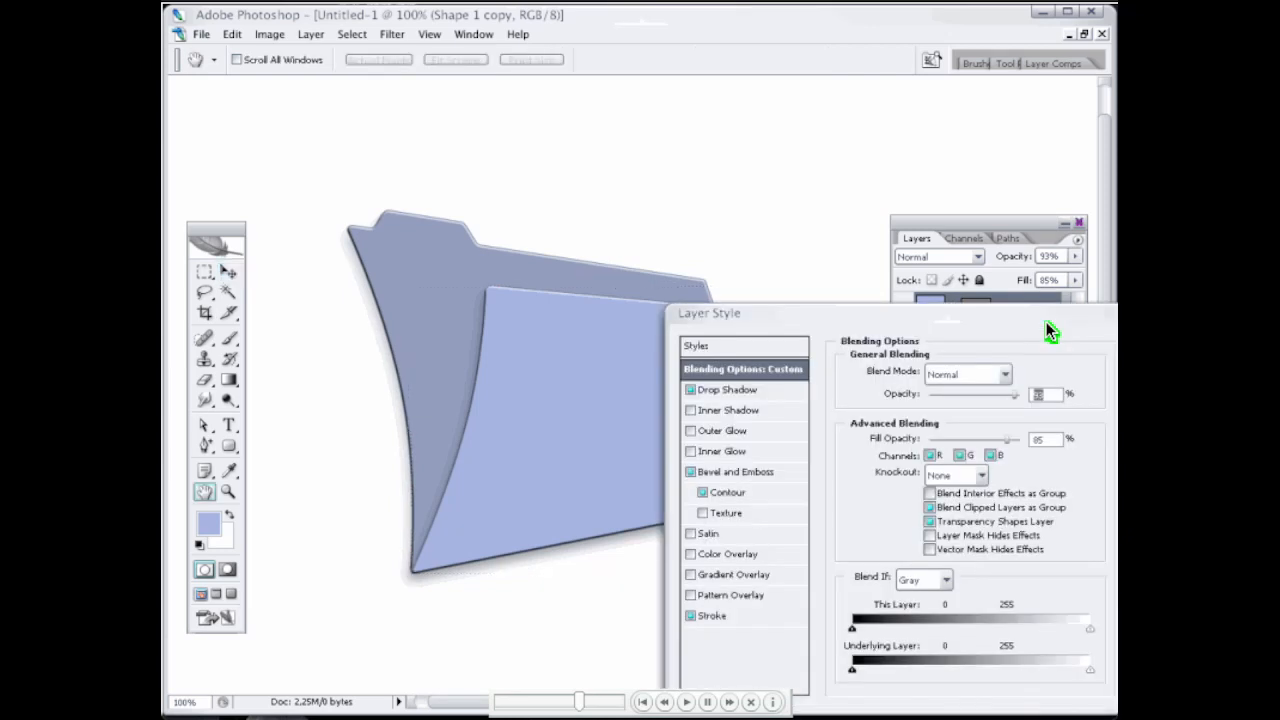
pyautogui.click(690, 535)
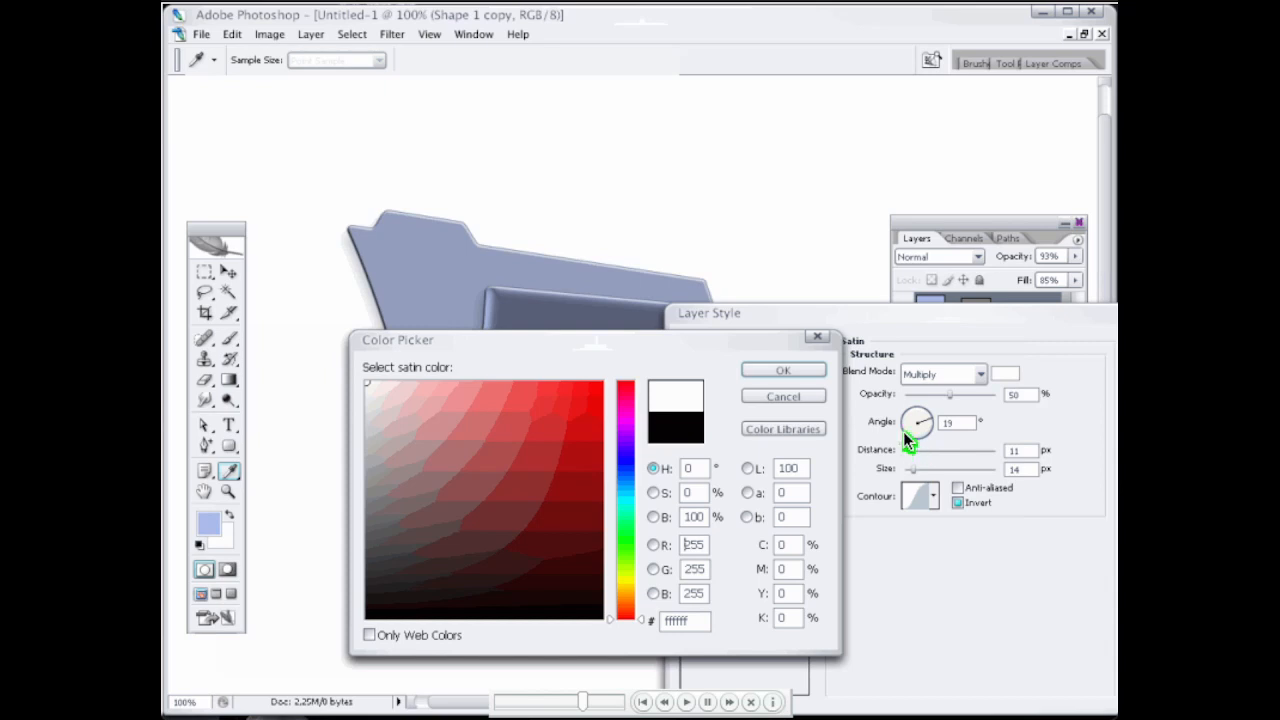
pyautogui.press('Return')
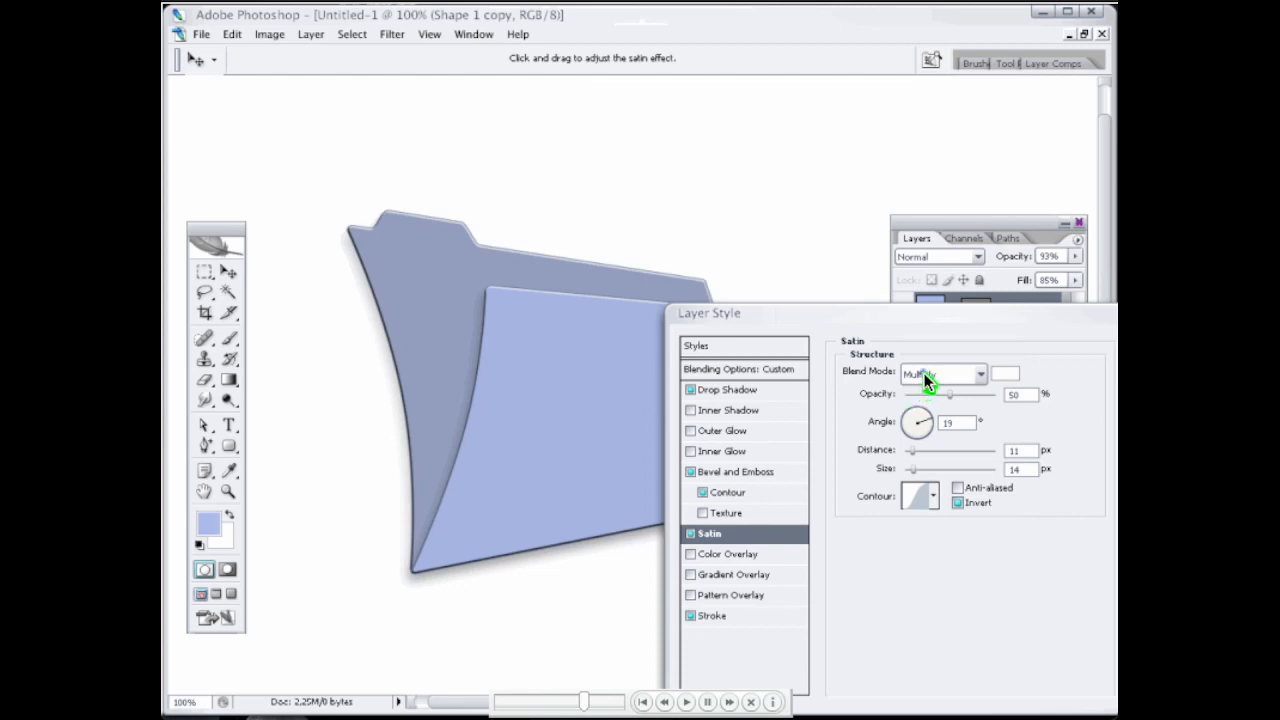
pyautogui.click(924, 373)
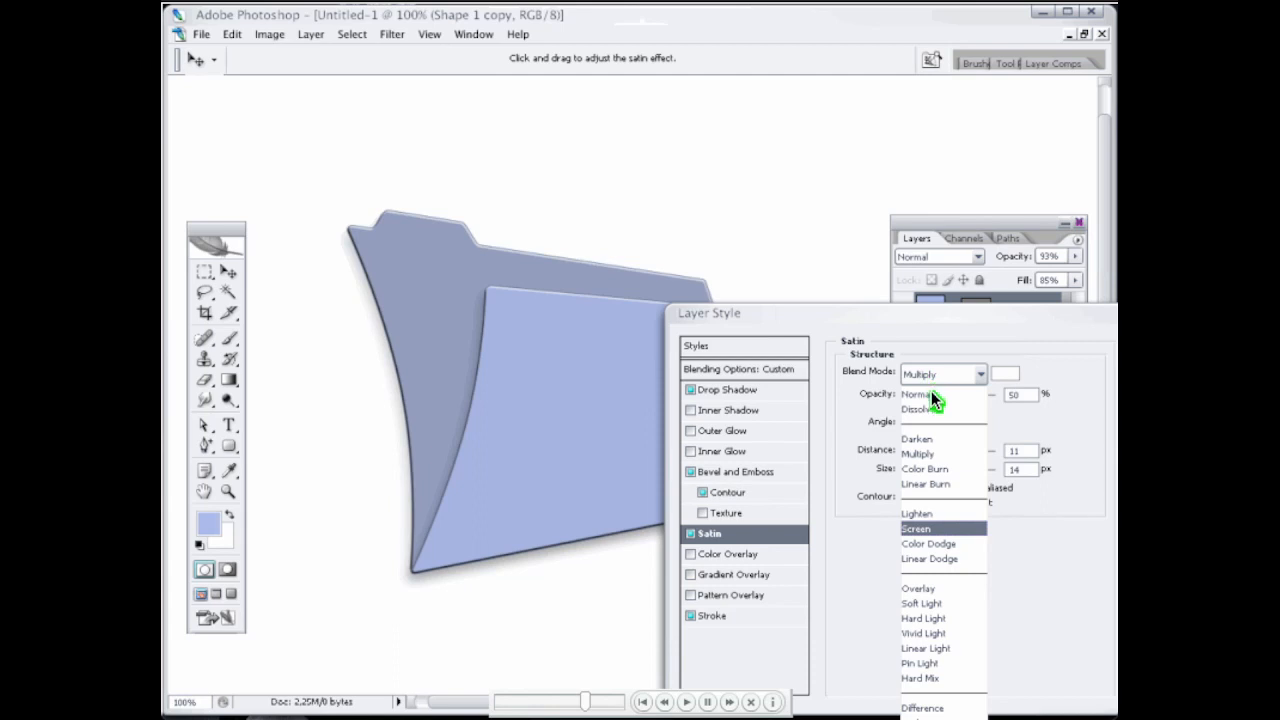
pyautogui.press('Down')
pyautogui.press('Return')
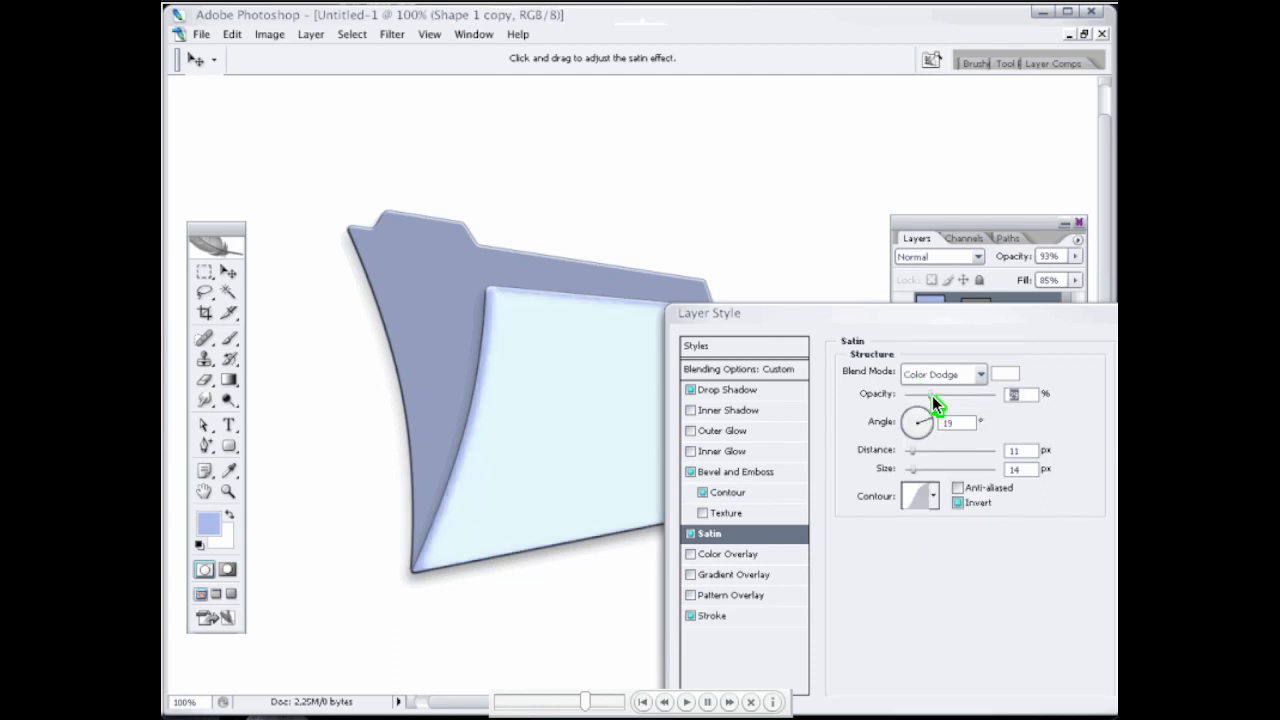
# Step: Spread the front flap's satin highlight with a larger distance and a size of 177 px, adjust its opacity, and apply the style
pyautogui.click(944, 464)
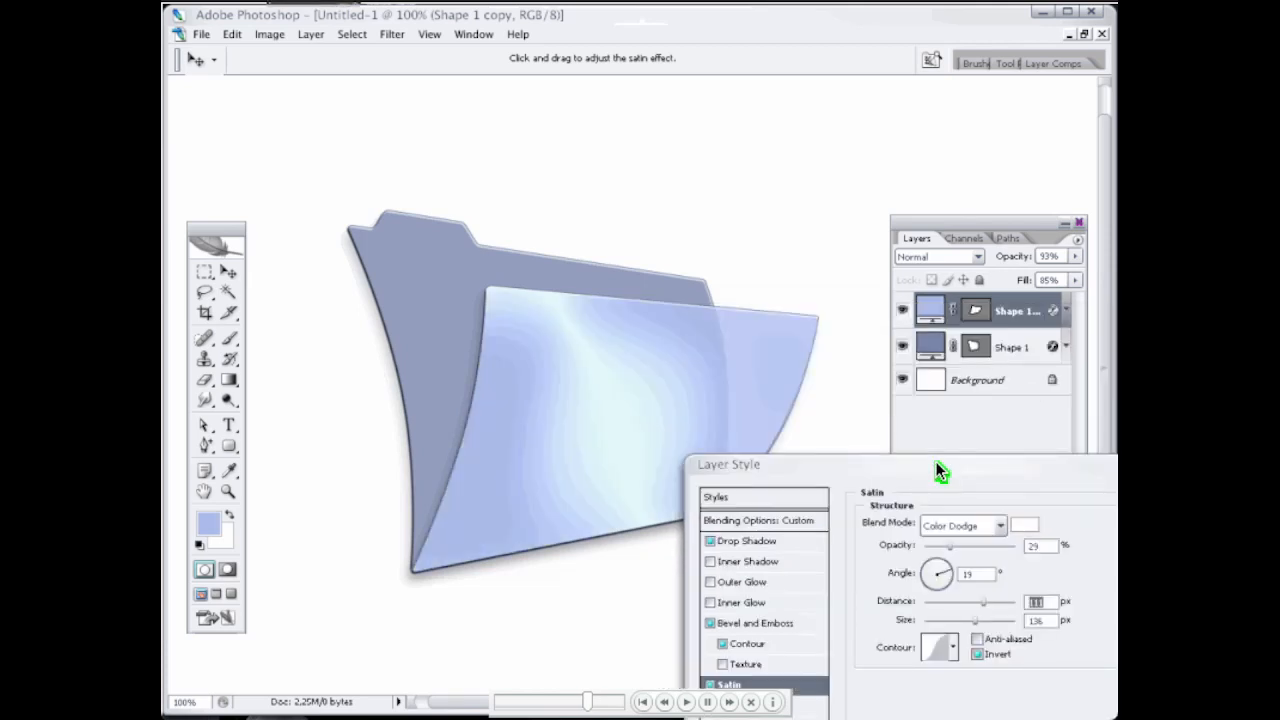
pyautogui.click(991, 623)
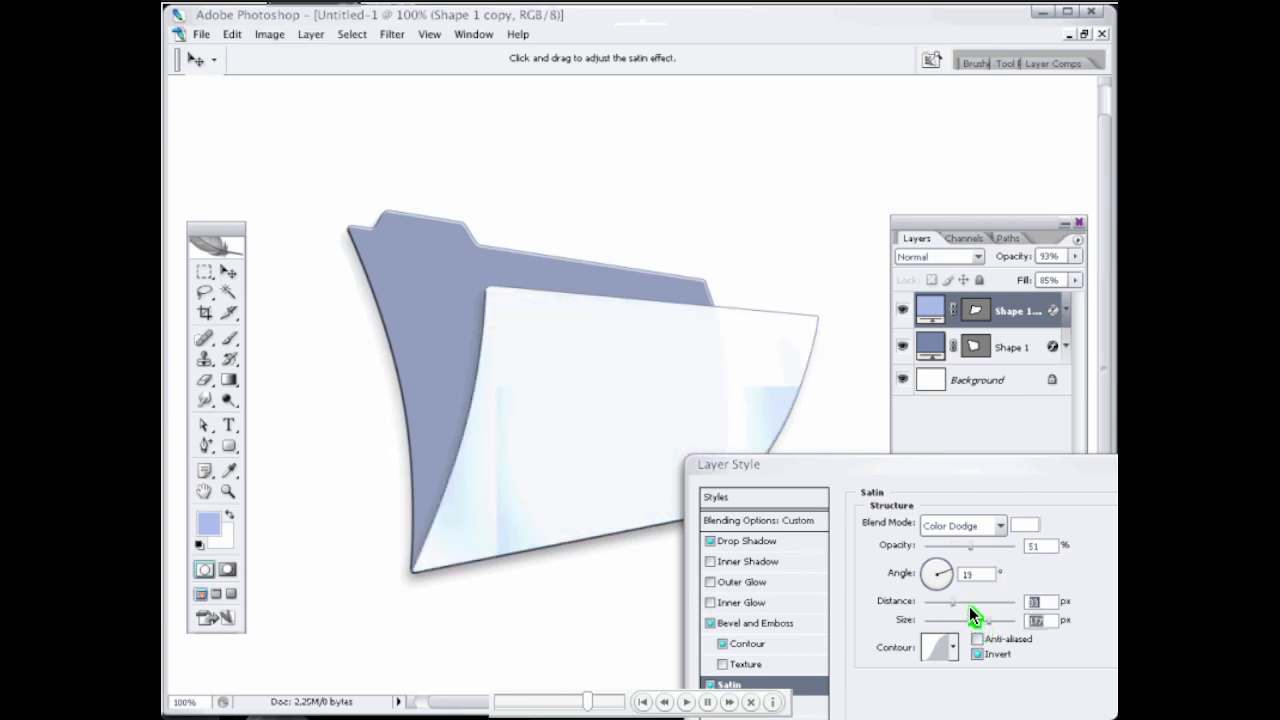
pyautogui.click(969, 602)
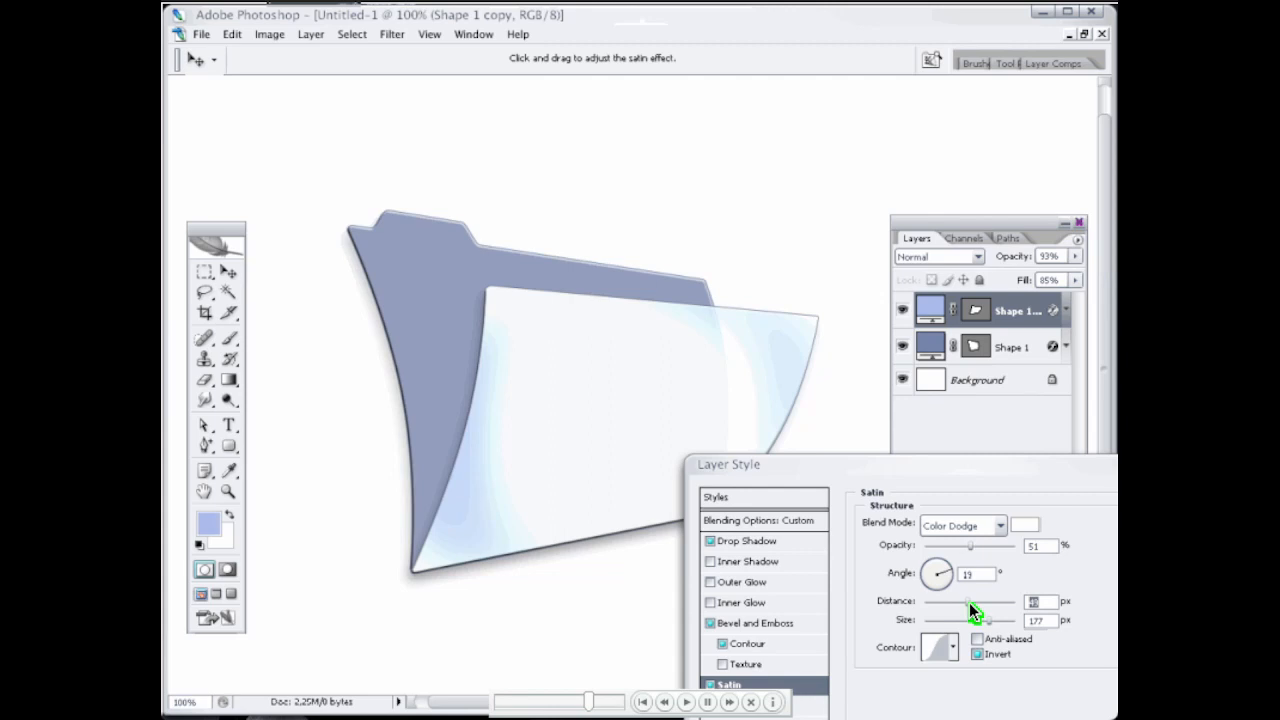
pyautogui.press('Return')
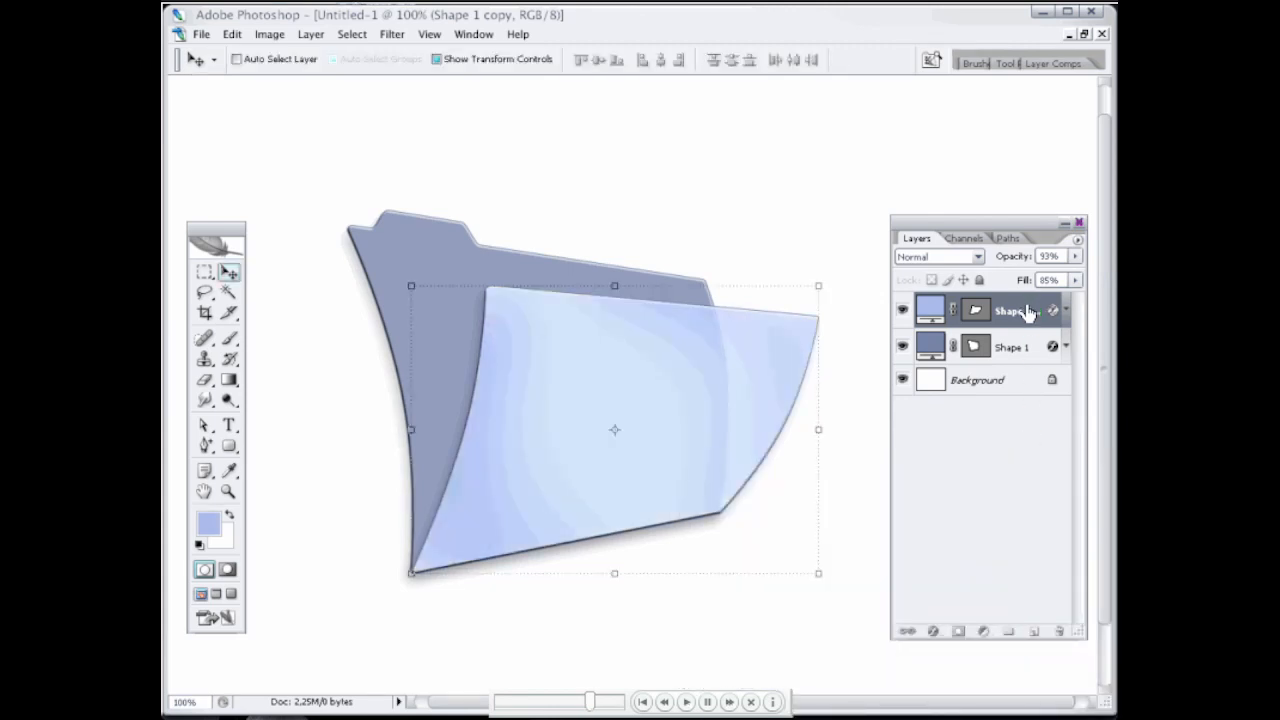
# Step: Copy the front flap's layer style onto the back shape, Shape 1, and set that shape's fill colour to 8b97b8
pyautogui.rightClick(1030, 309)
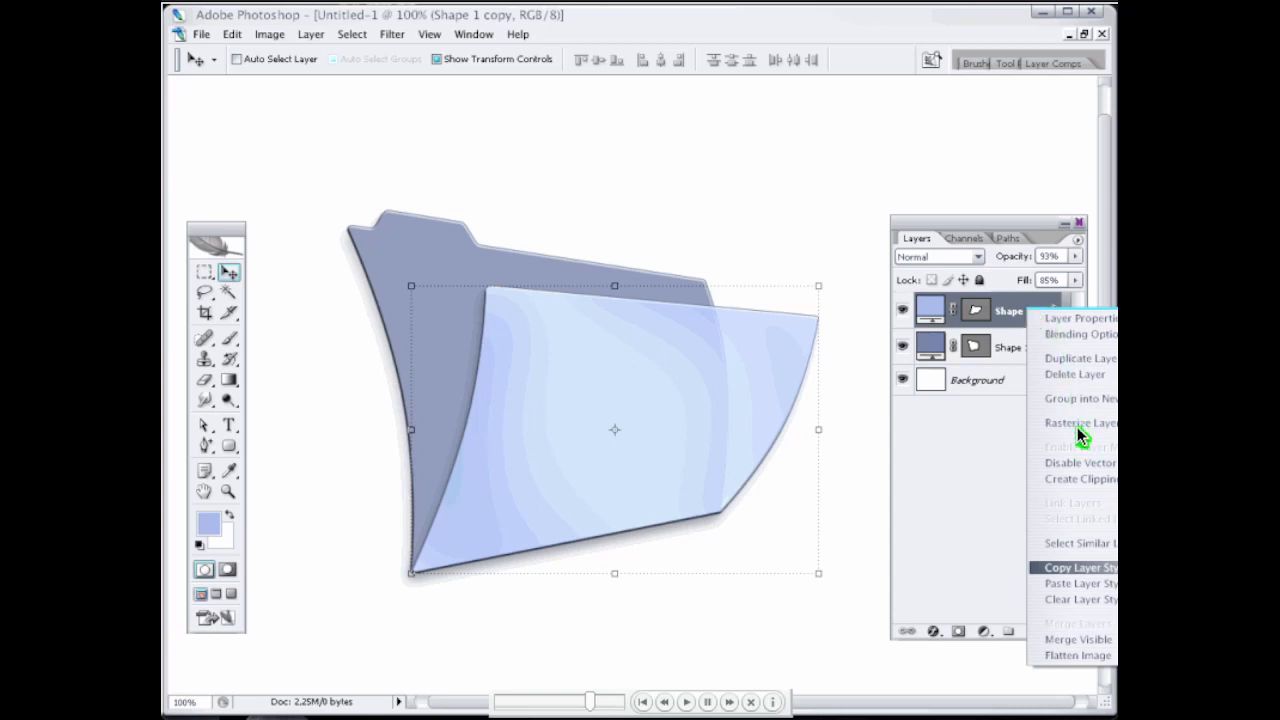
pyautogui.click(1083, 569)
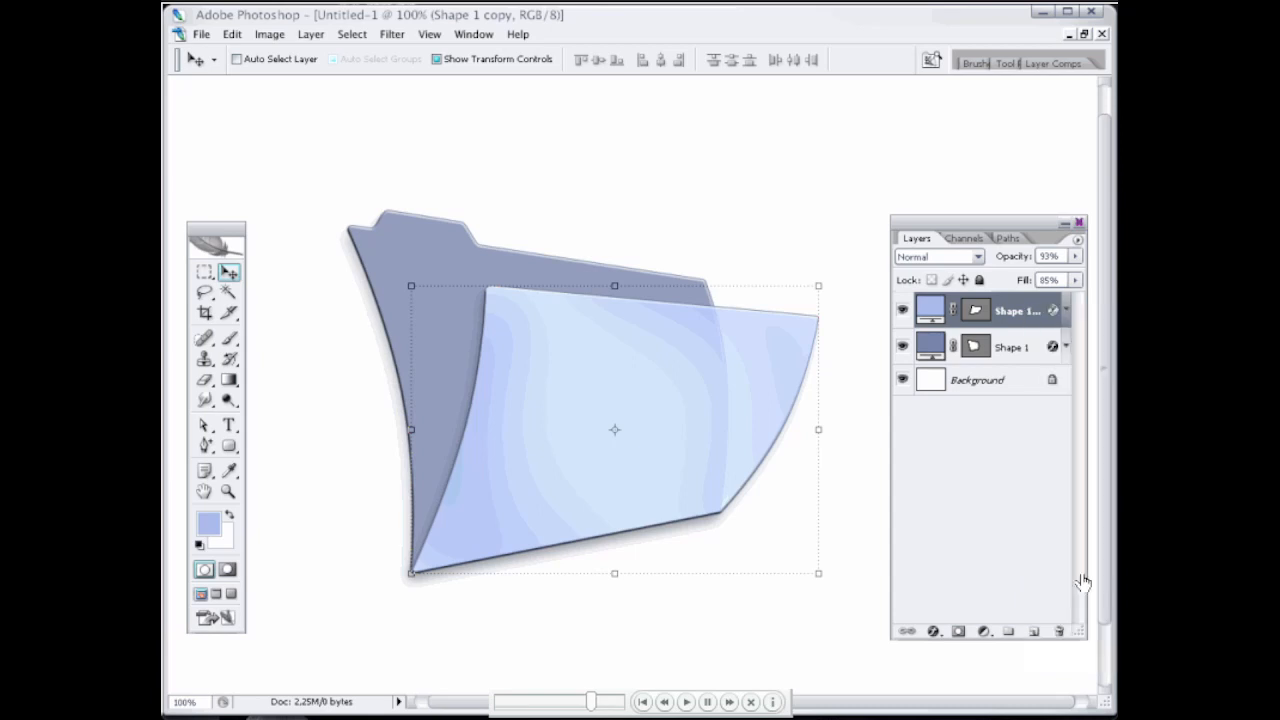
pyautogui.rightClick(1005, 347)
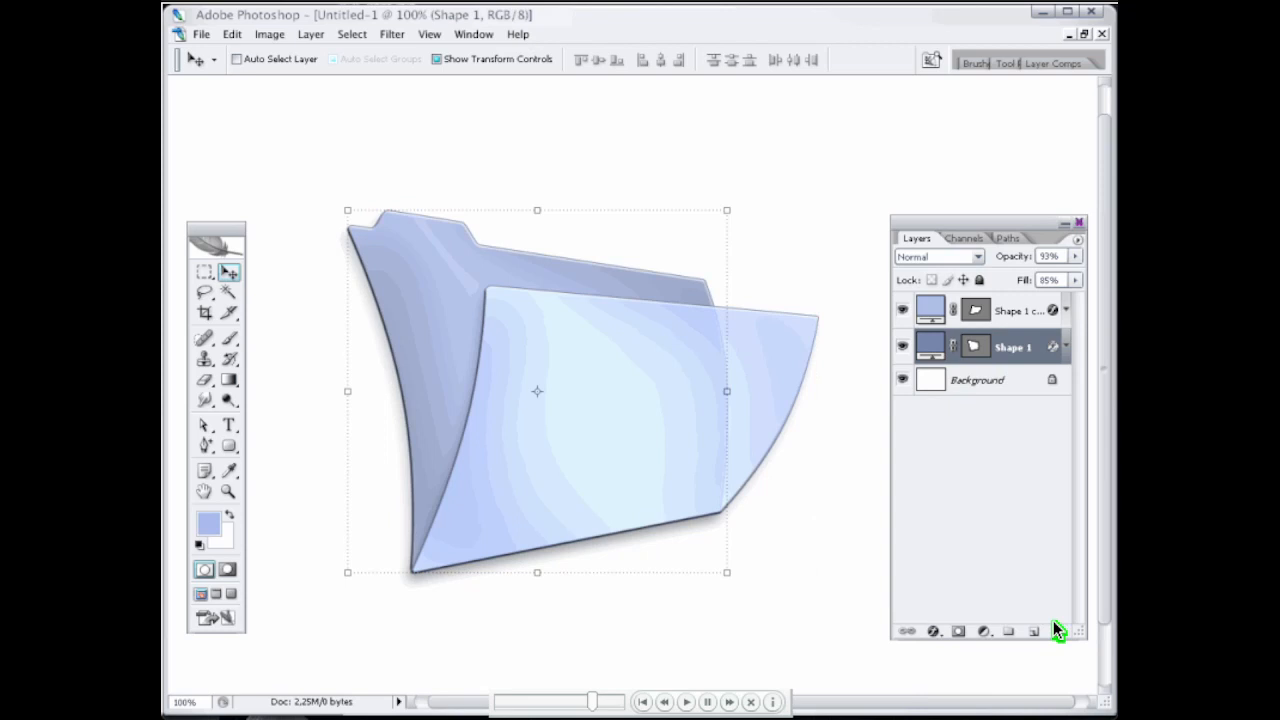
pyautogui.doubleClick(931, 346)
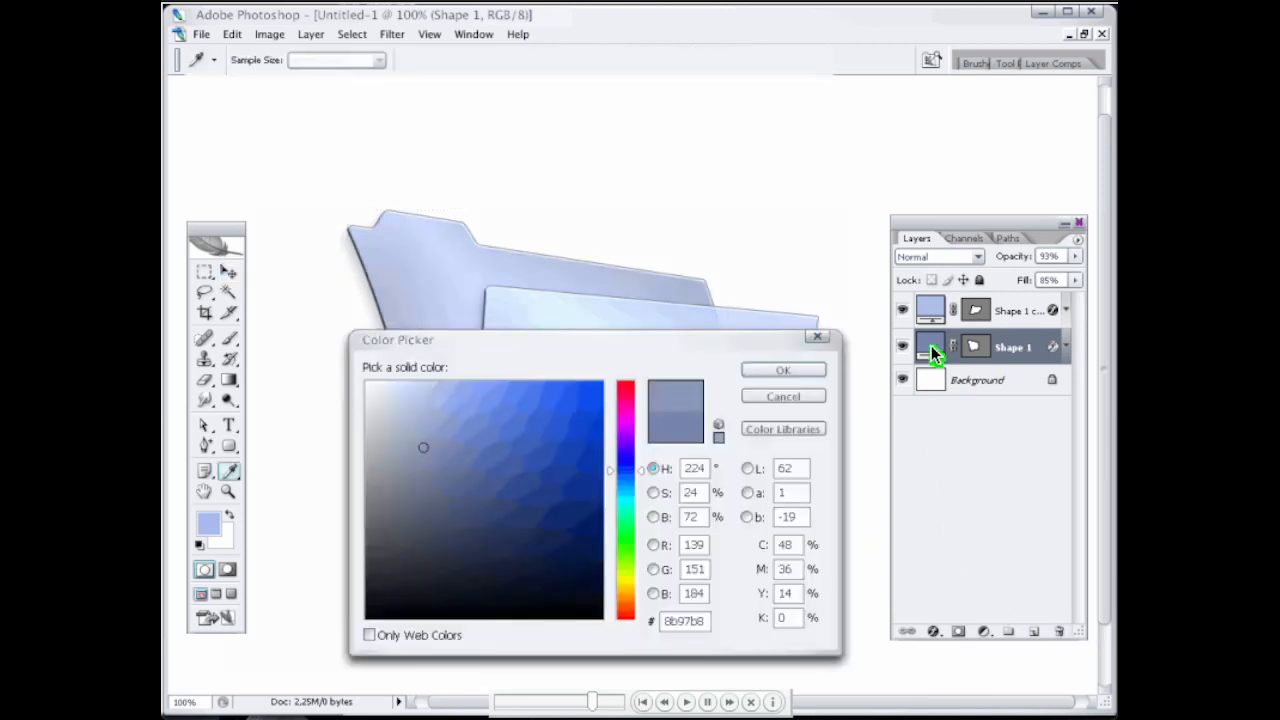
pyautogui.click(782, 373)
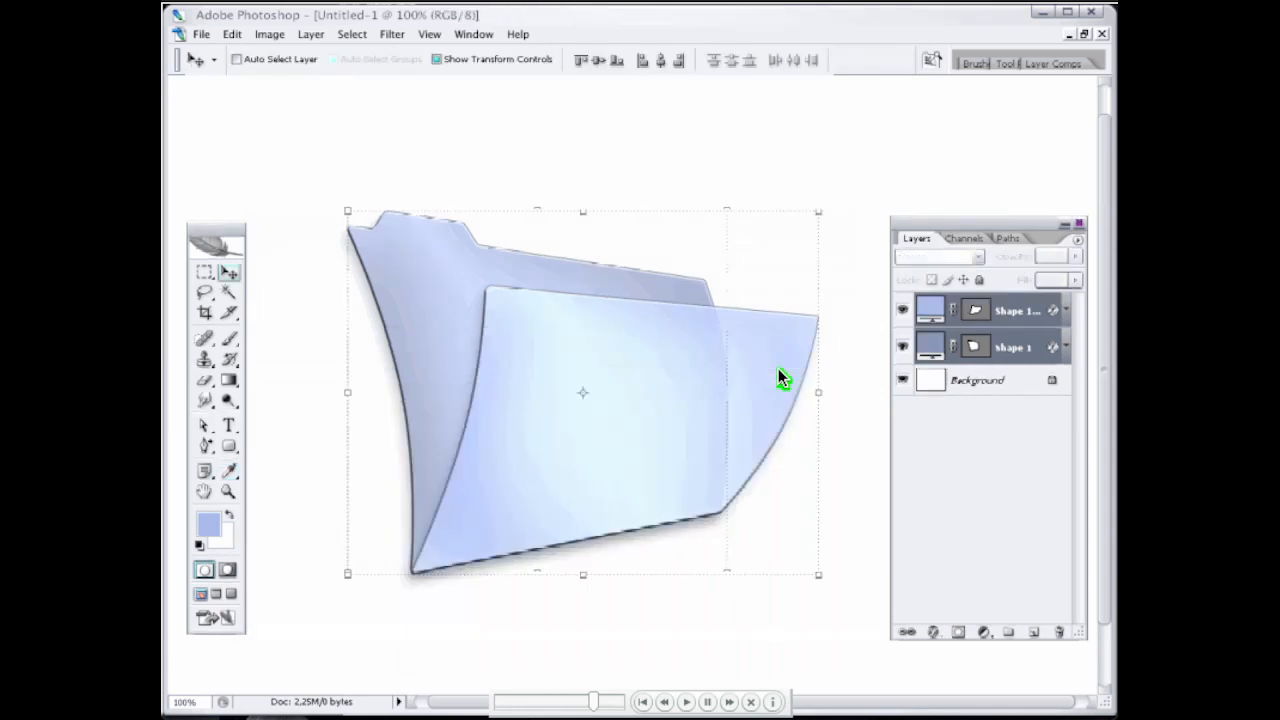
# Step: Create a reflection beneath the merged folder from a vertically flipped copy skewed -19°, and fade it out with a large soft Eraser
pyautogui.click(931, 312)
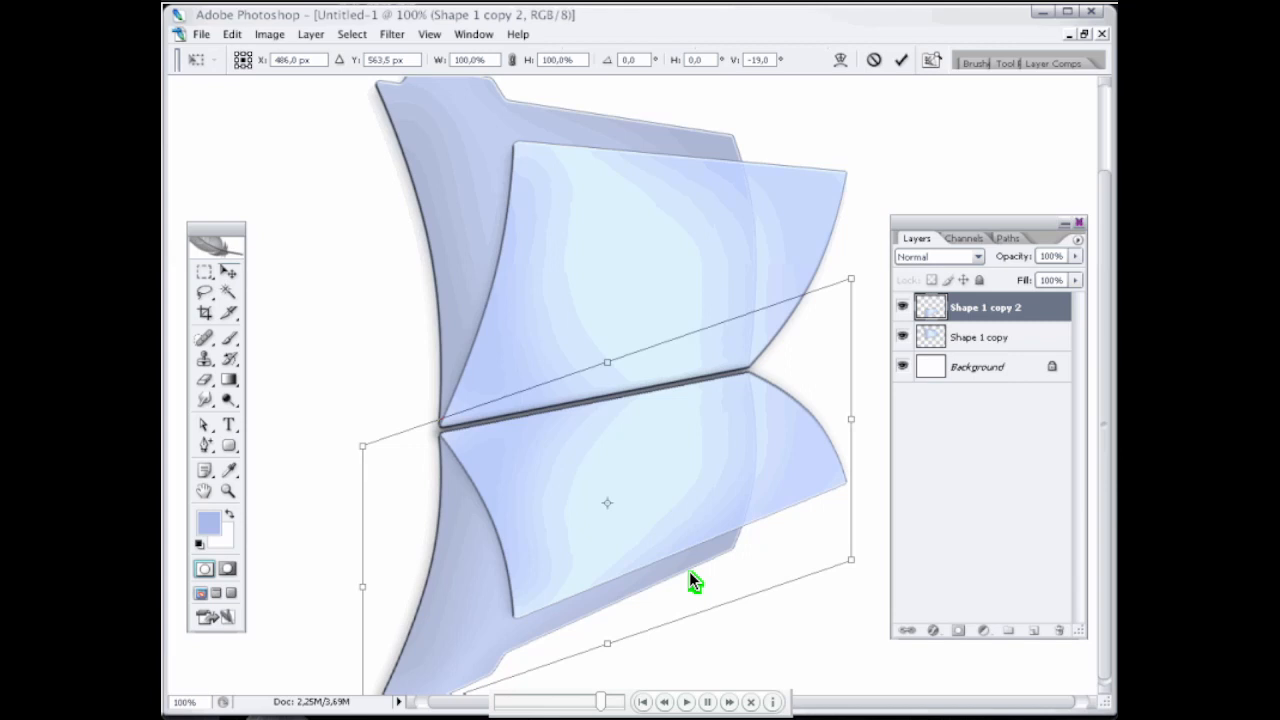
pyautogui.press('Return')
pyautogui.press('e')
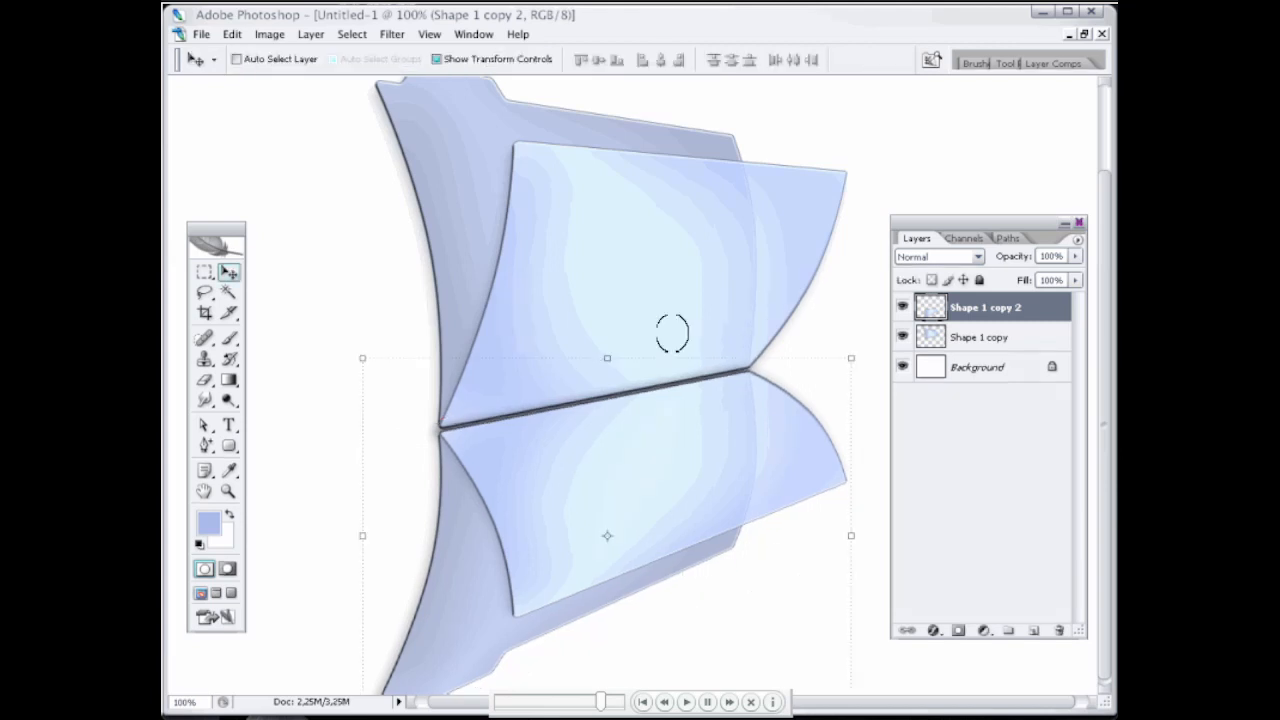
pyautogui.hotkey('ctrl', '-')
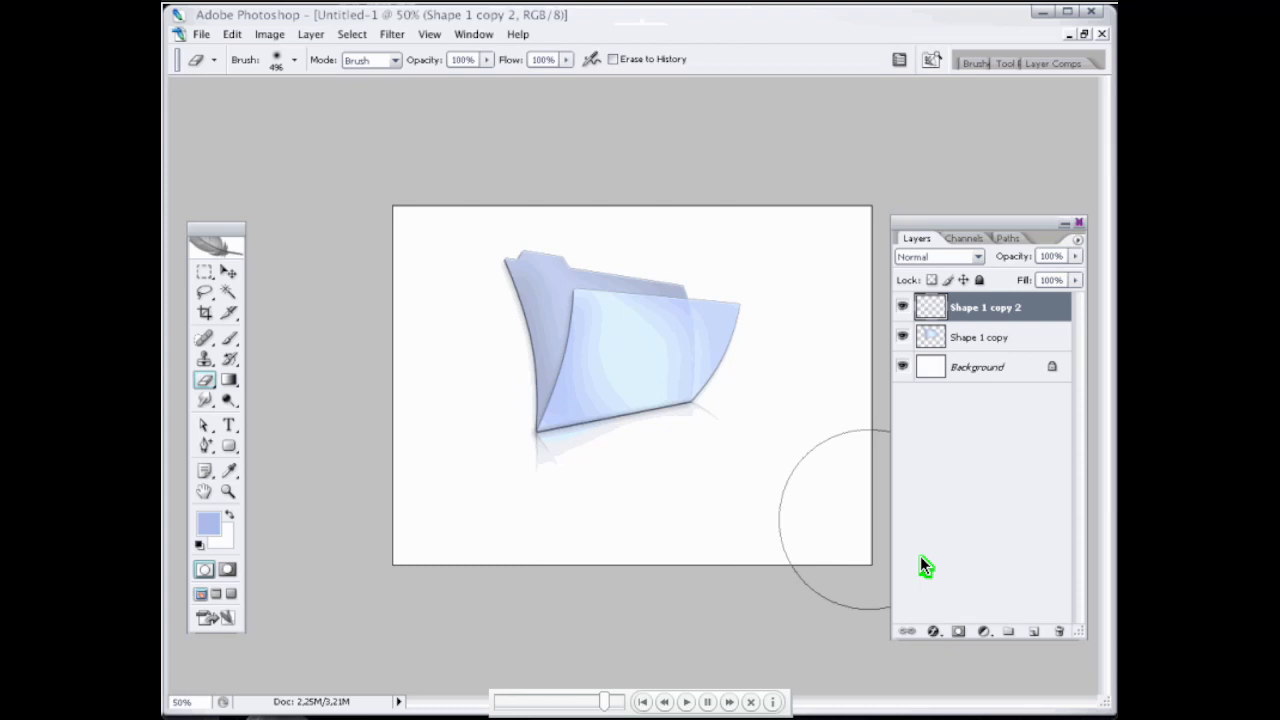
# Step: Duplicate the merged folder layer, distort the copy into a flattened cast shadow falling behind the folder, and place it beneath the folder layer
pyautogui.click(956, 340)
pyautogui.hotkey('ctrl', 'j')
pyautogui.press('v')
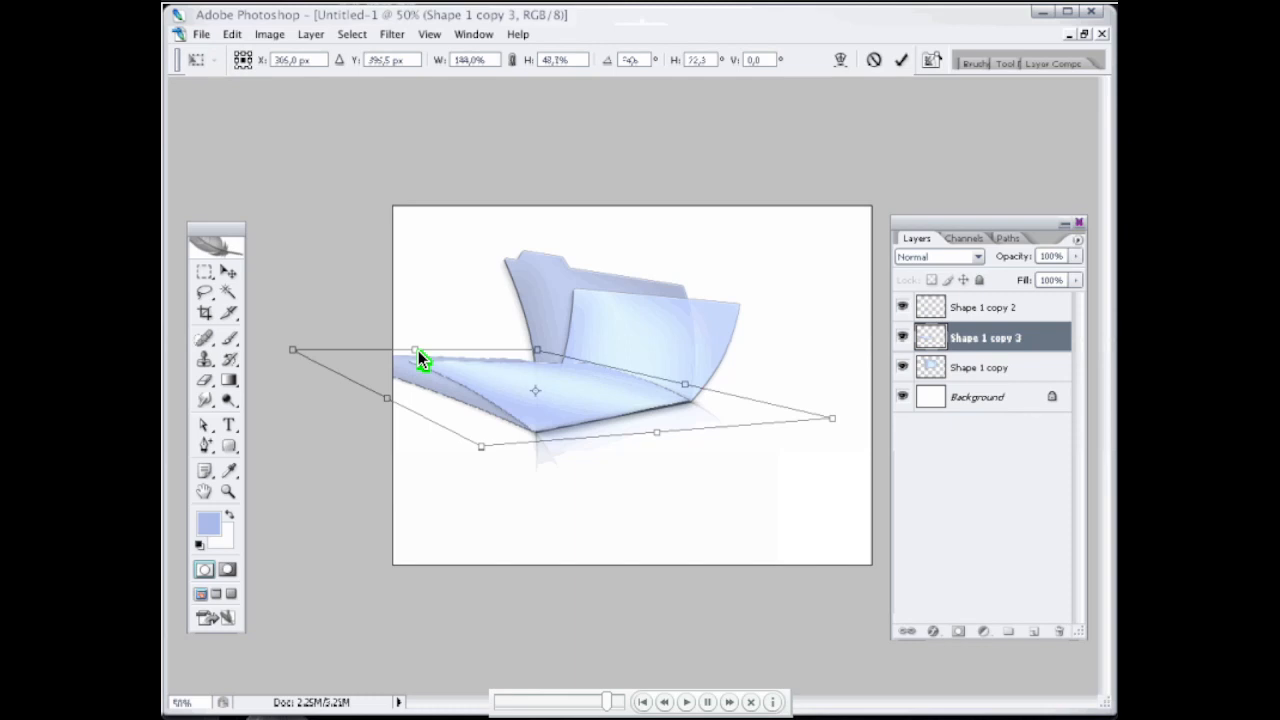
pyautogui.press('Return')
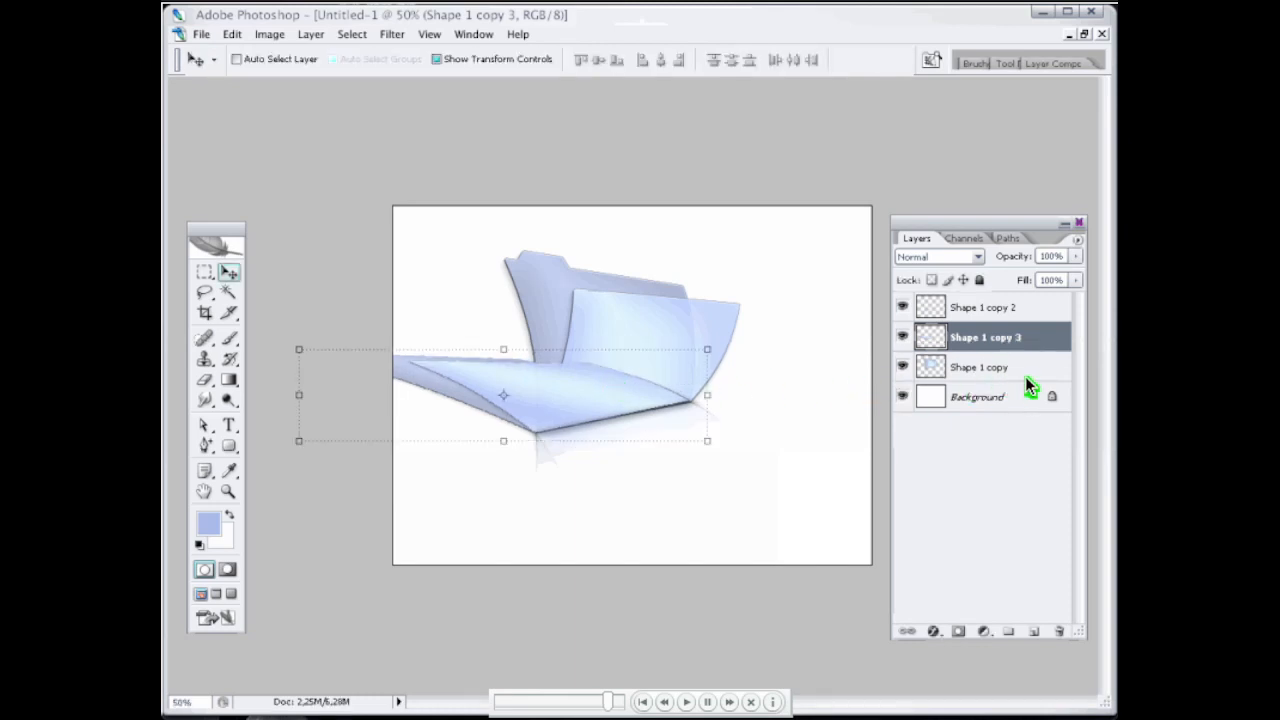
pyautogui.hotkey('ctrl', '[')
# Step: Darken the shadow copy to black and soften it with a Gaussian Blur of 3.9 pixels radius
pyautogui.hotkey('ctrl', 'u')
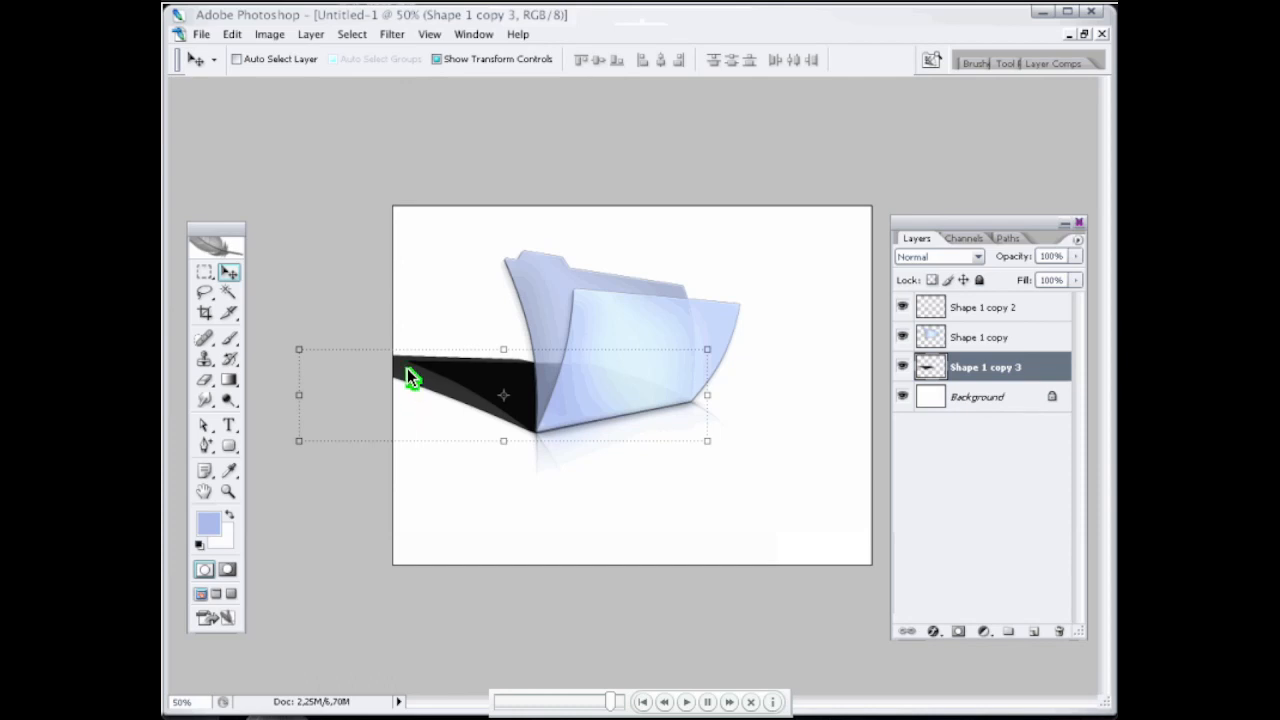
pyautogui.click(399, 38)
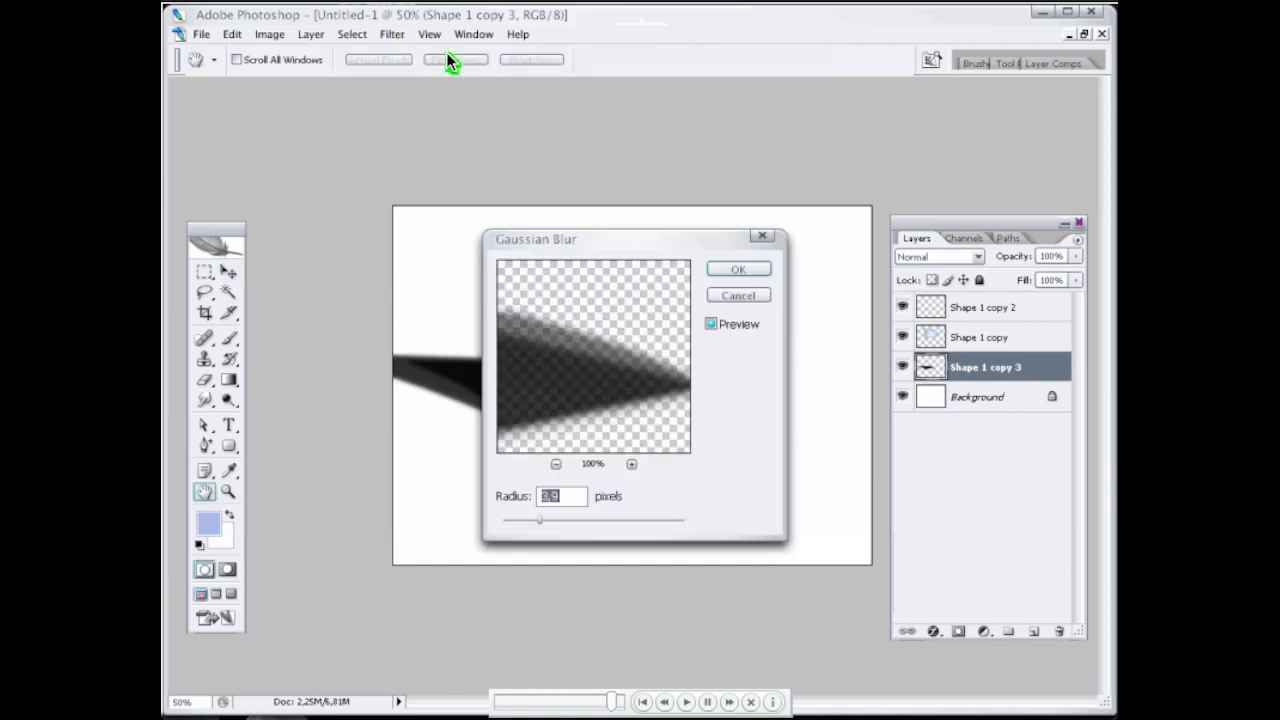
pyautogui.press('Return')
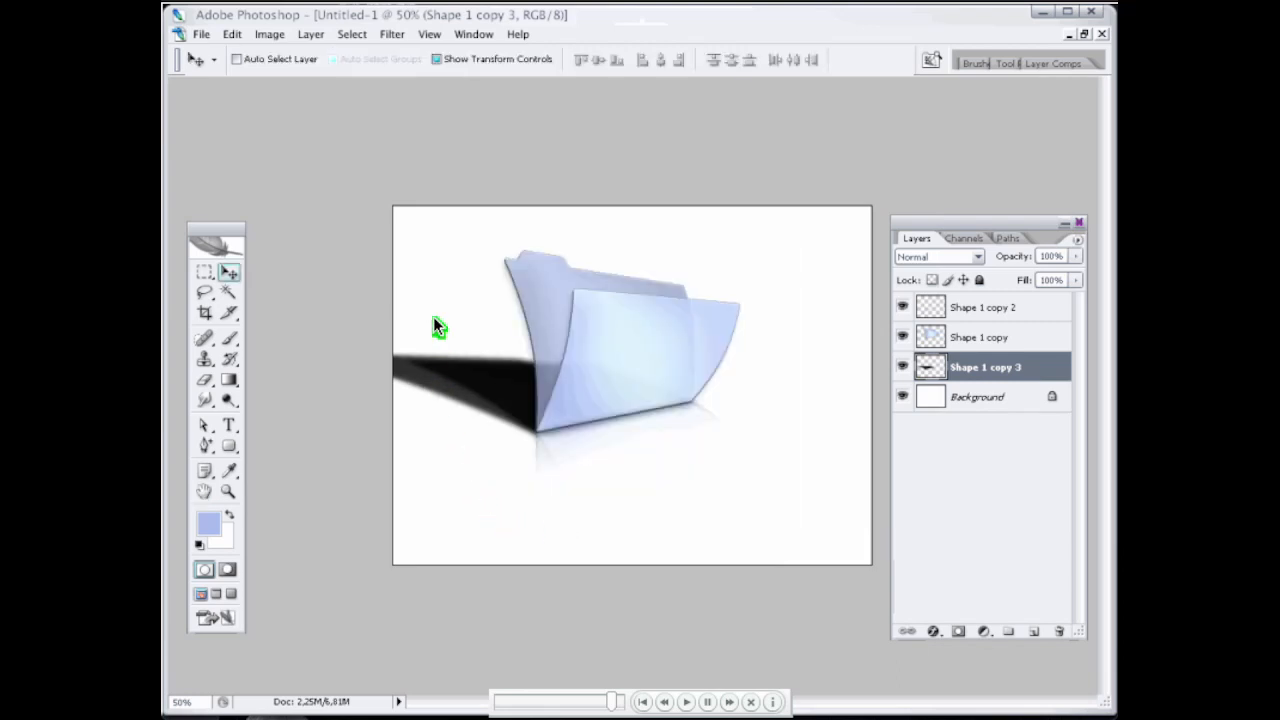
# Step: Fade the shadow's far end with the Eraser, and merge the reflection, folder and shadow layers into one
pyautogui.press('e')
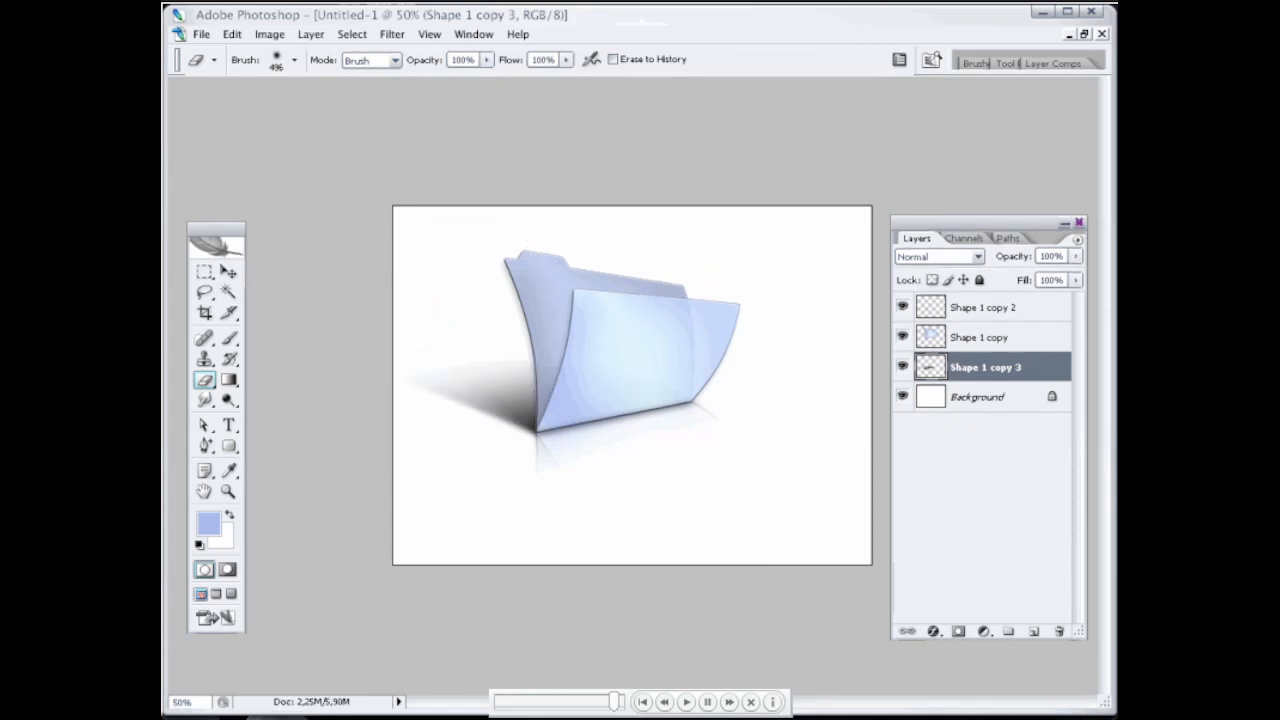
pyautogui.click(350, 305)
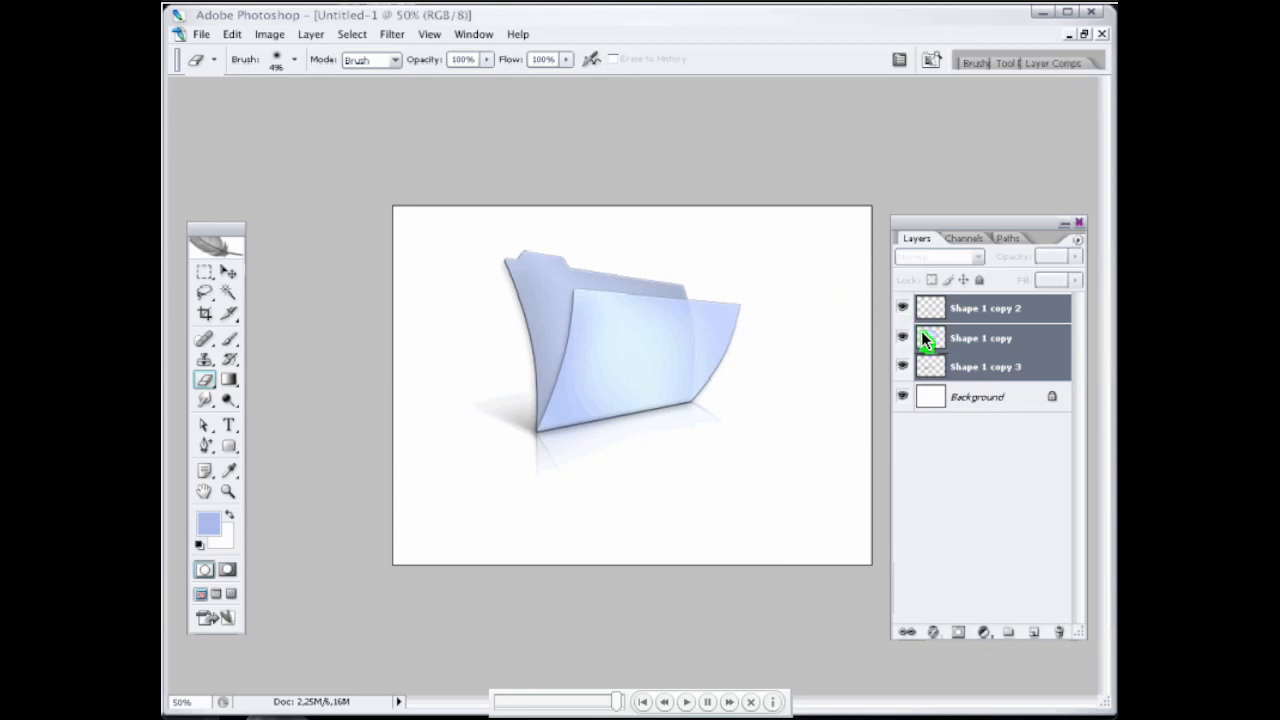
pyautogui.hotkey('ctrl', 'e')
pyautogui.press('v')
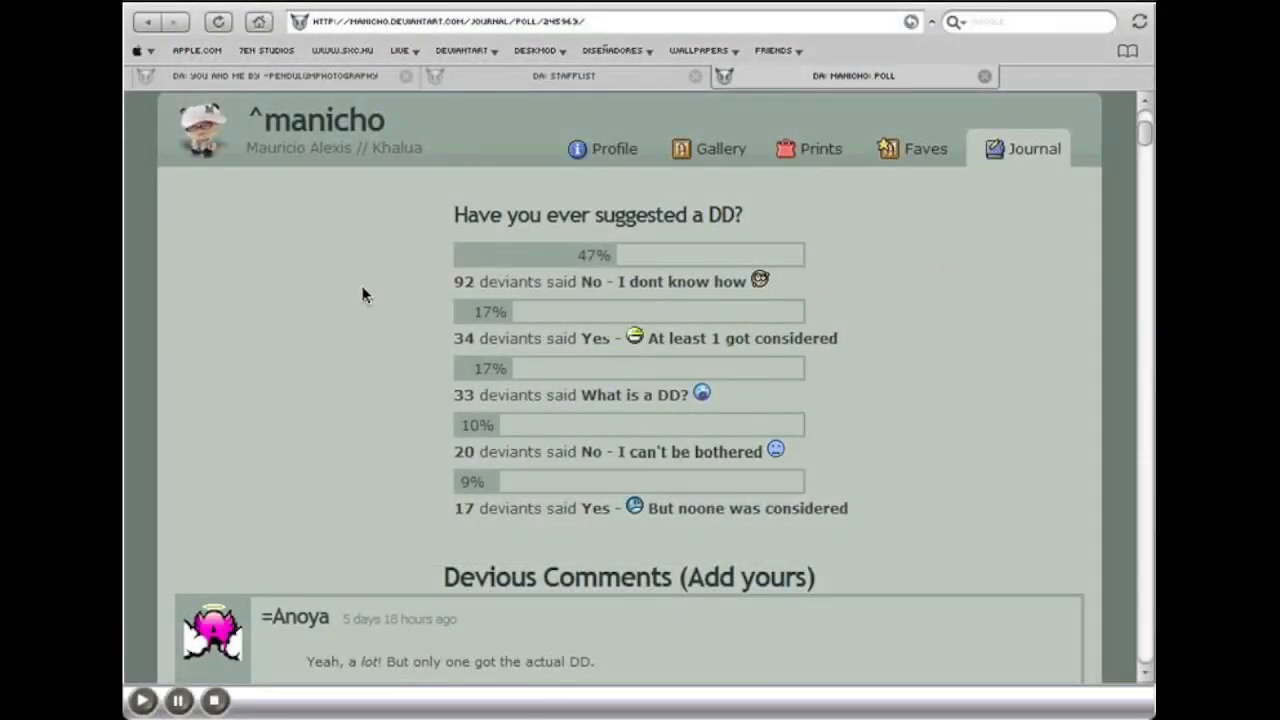
# Step: Switch to the web browser and examine the answers of the deviantART poll "Have you ever suggested a DD?"
pyautogui.moveTo(413, 295); pyautogui.dragTo(822, 303)
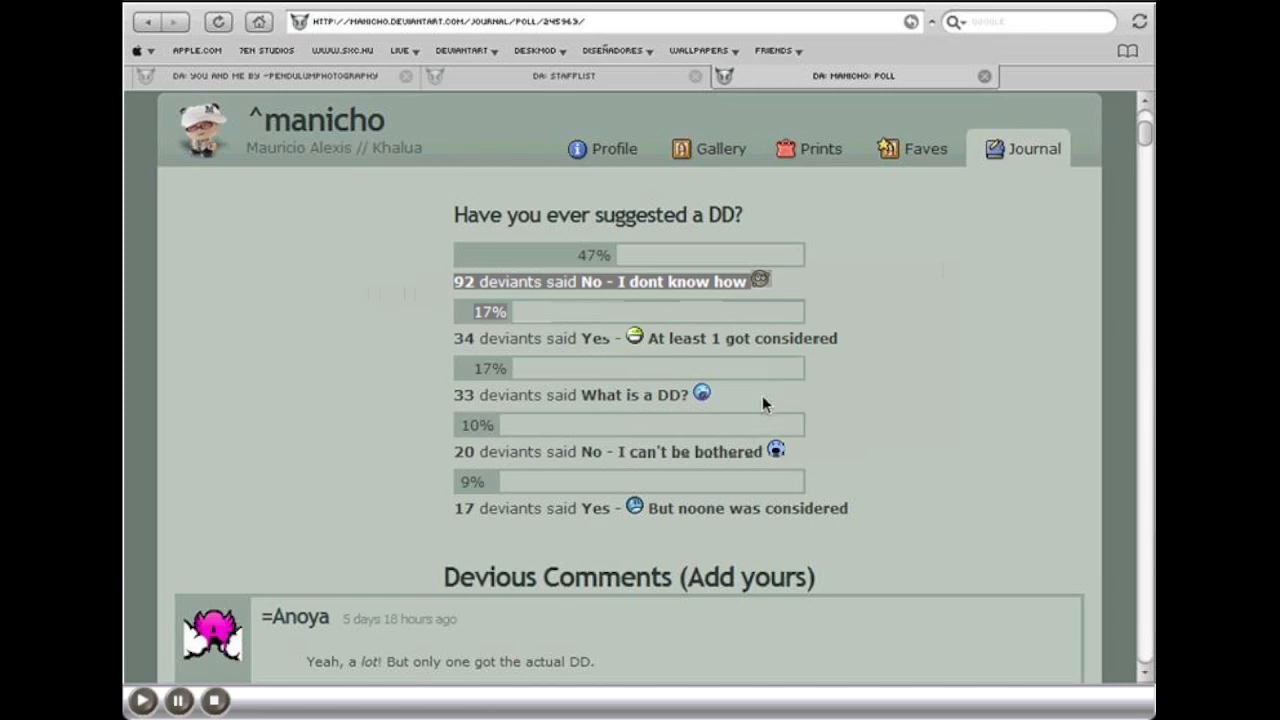
pyautogui.moveTo(762, 404); pyautogui.dragTo(407, 392)
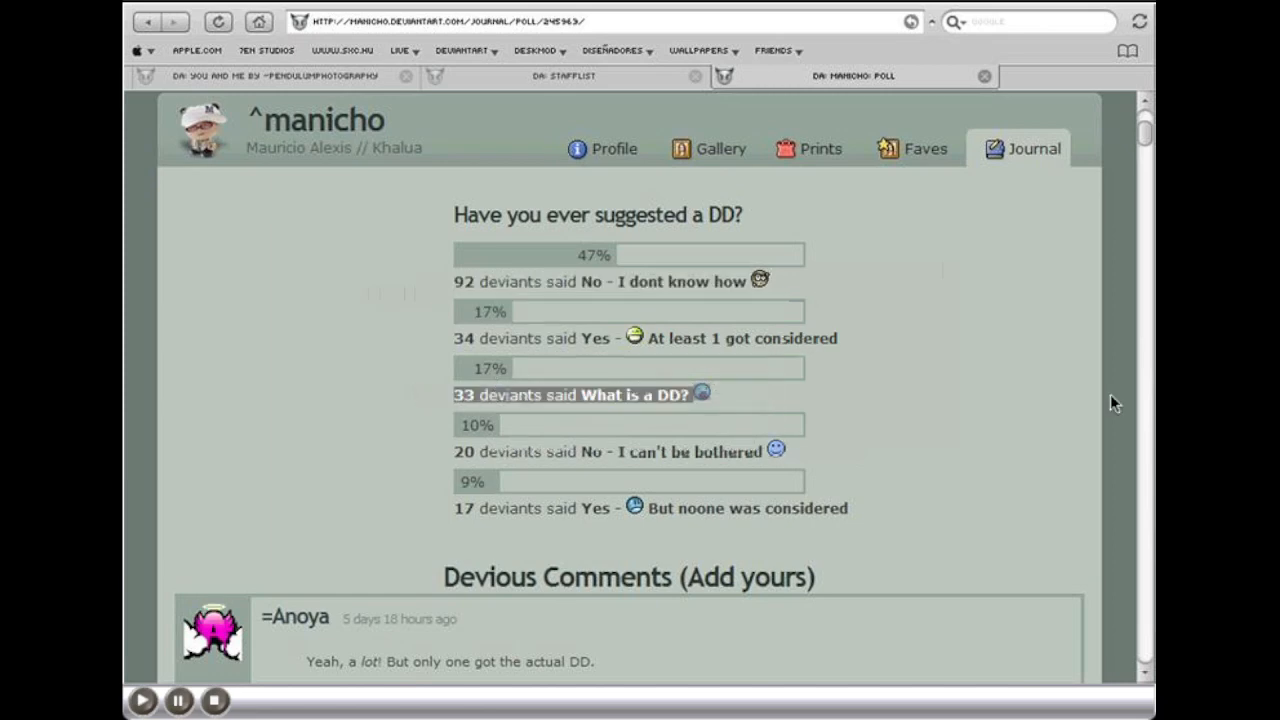
pyautogui.click(915, 403)
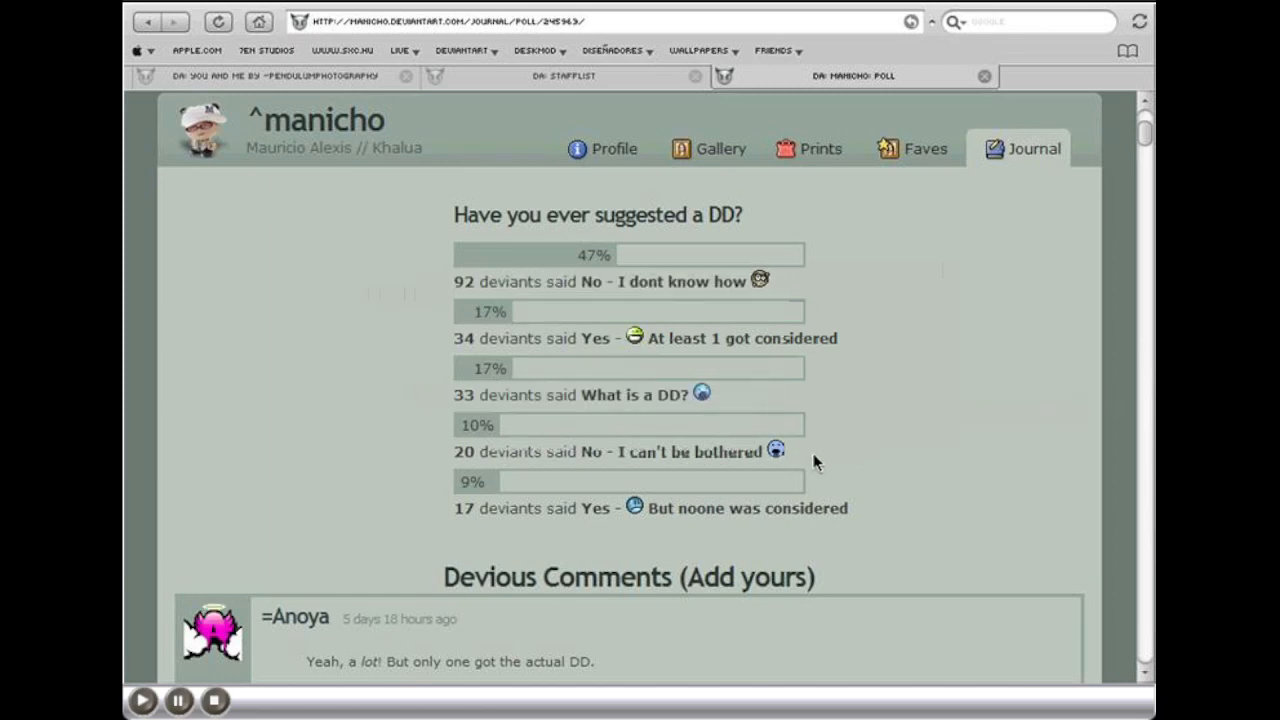
pyautogui.moveTo(815, 462); pyautogui.dragTo(445, 455)
pyautogui.click(437, 445)
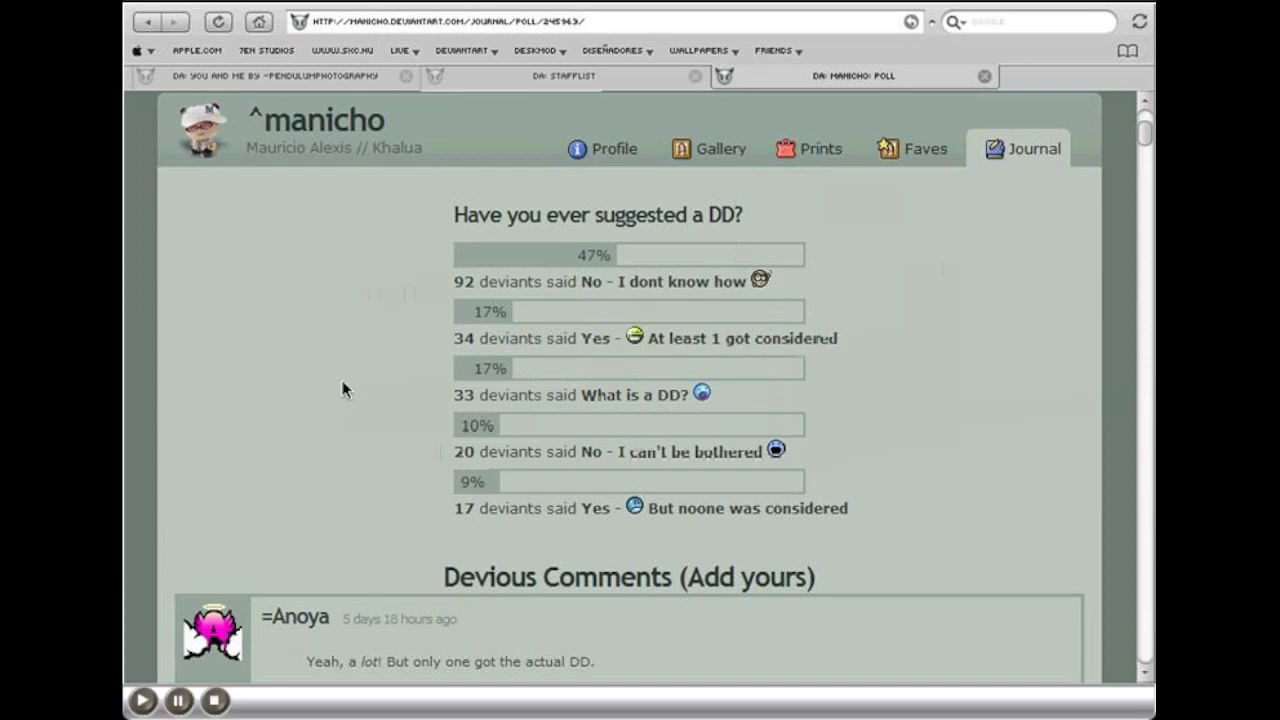
# Step: Open the You And Me deviation page, add the deviation to favourites, and check its gallery category
pyautogui.click(323, 78)
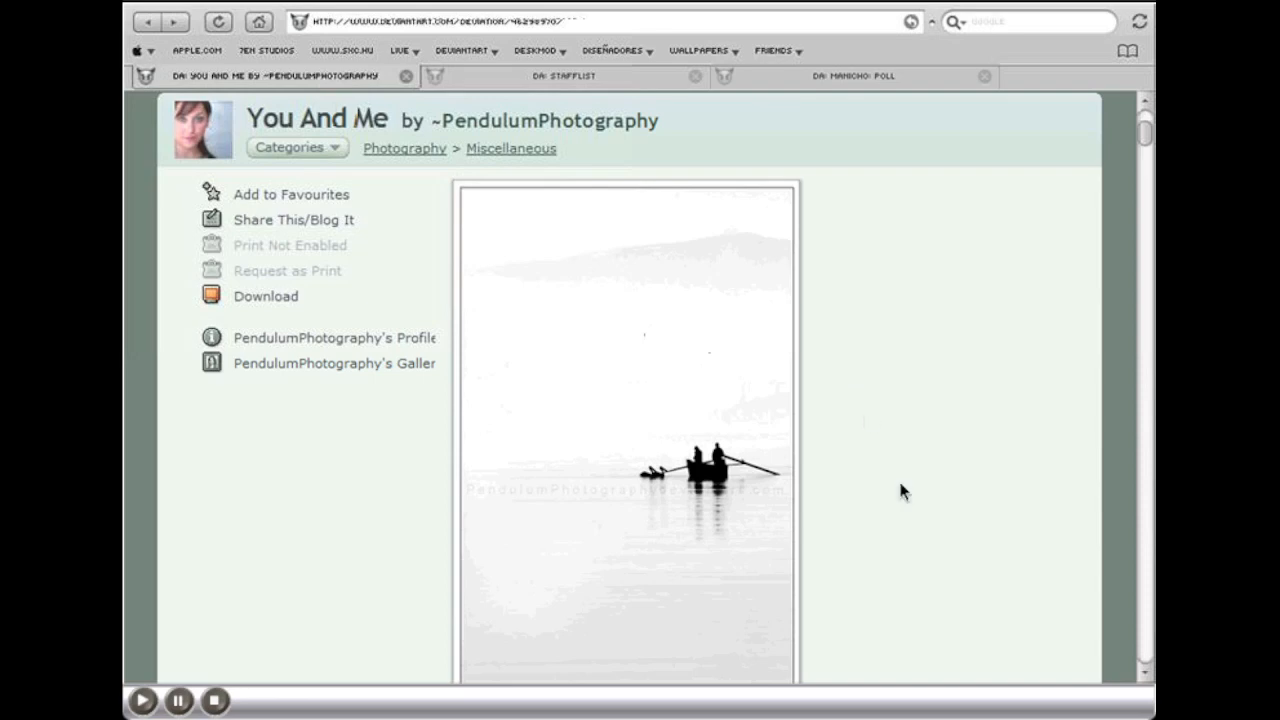
pyautogui.scroll(-2, 899, 478)
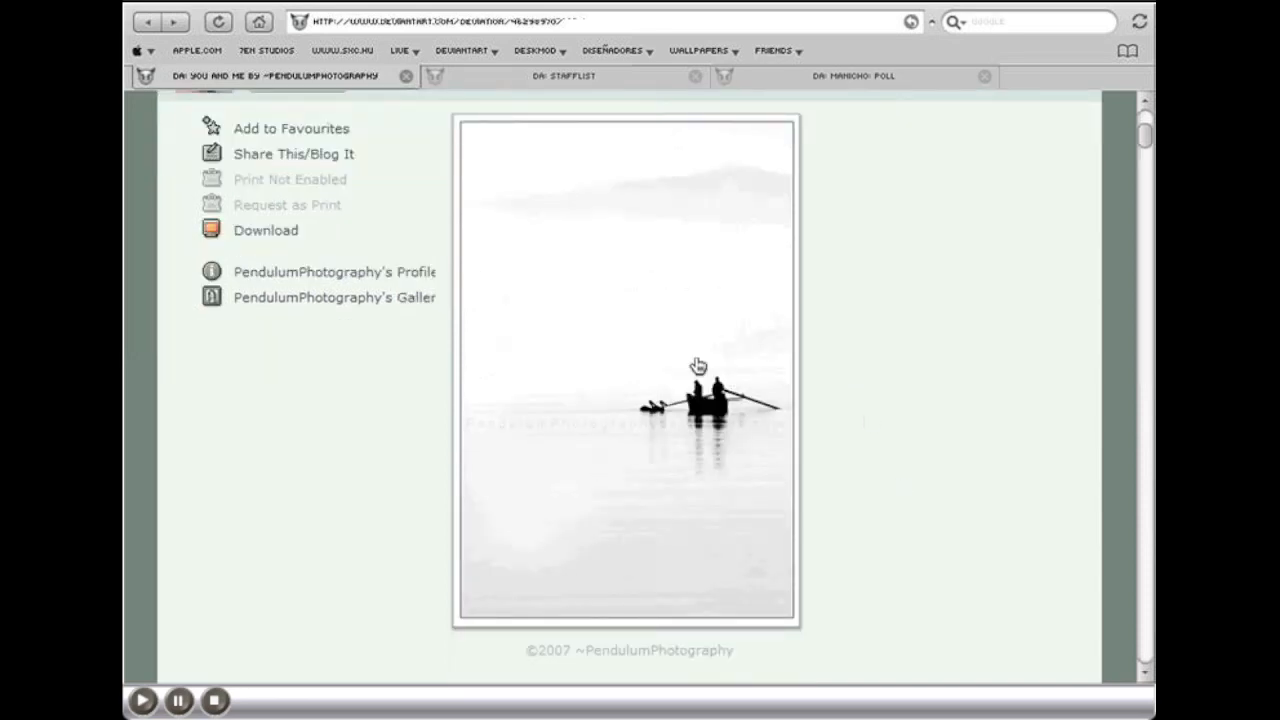
pyautogui.click(320, 131)
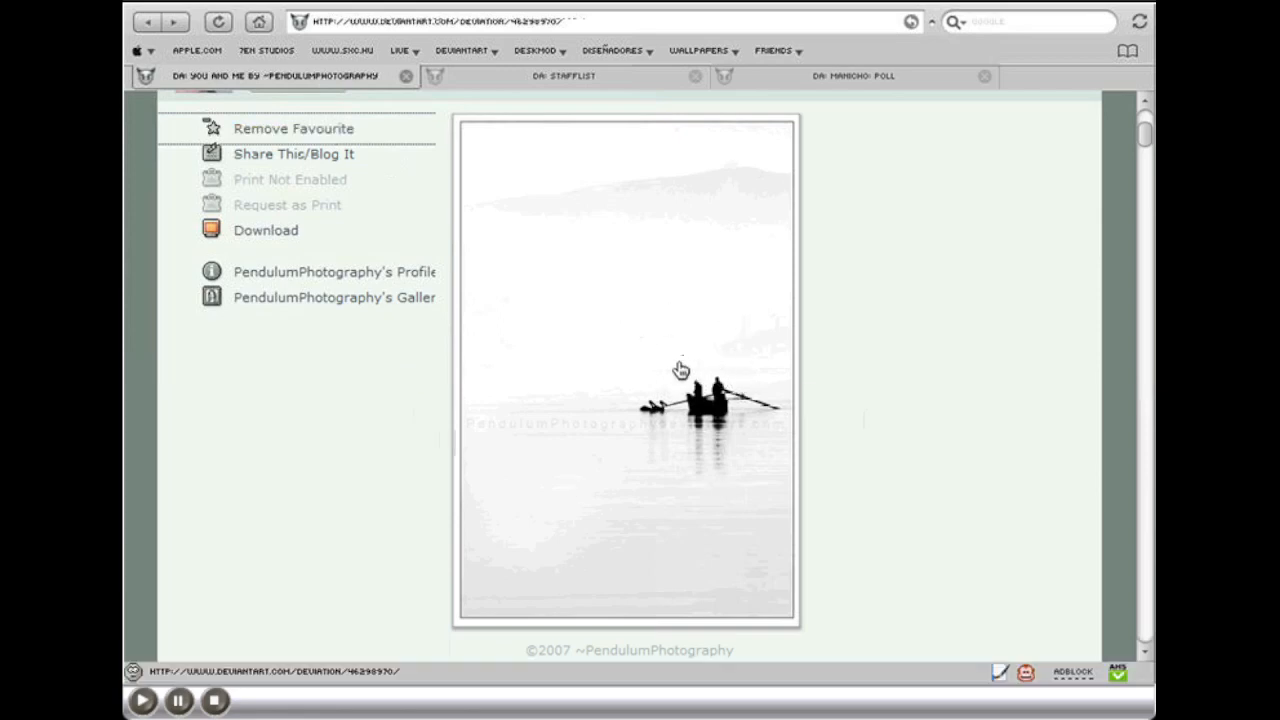
pyautogui.scroll(3, 680, 370)
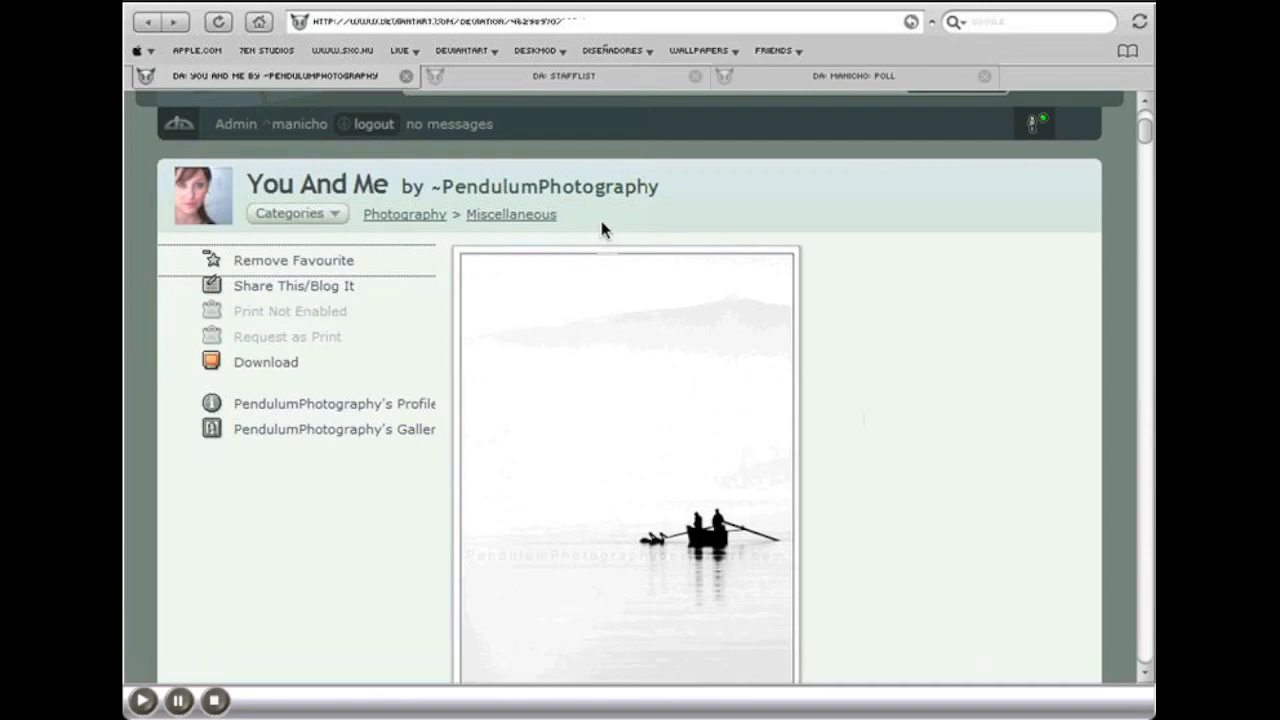
pyautogui.moveTo(602, 217); pyautogui.dragTo(364, 219)
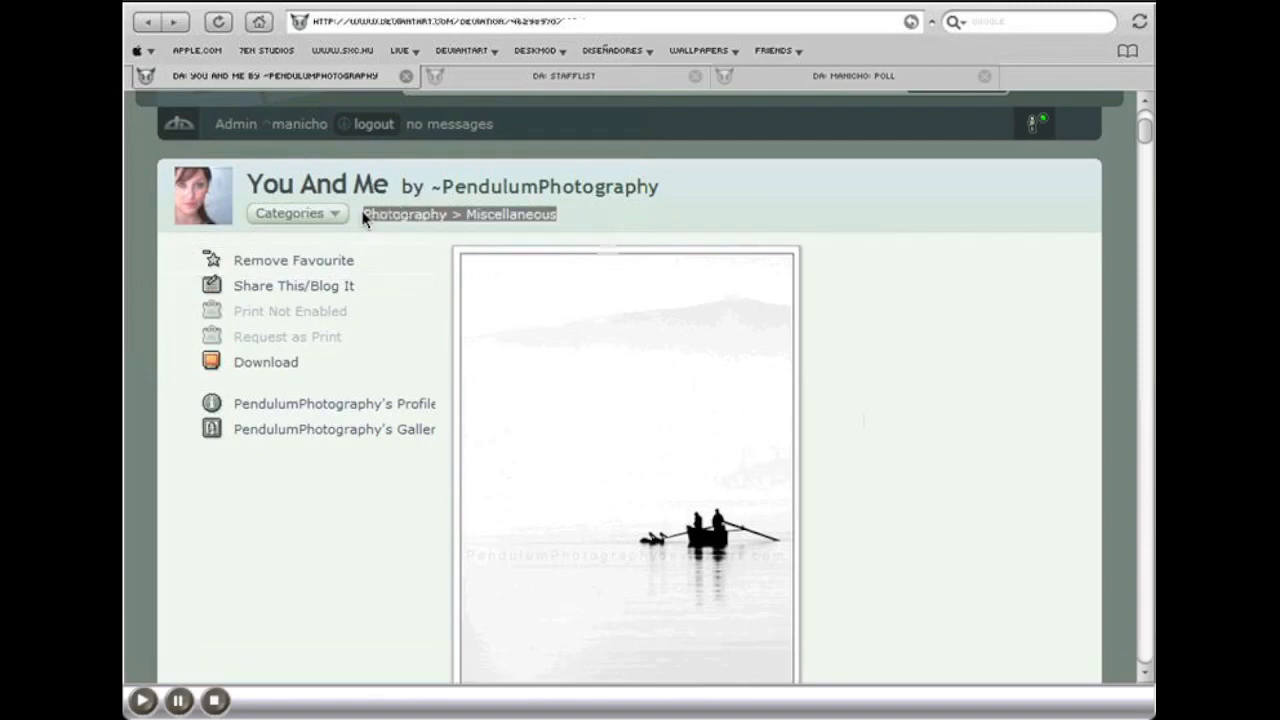
pyautogui.click(621, 226)
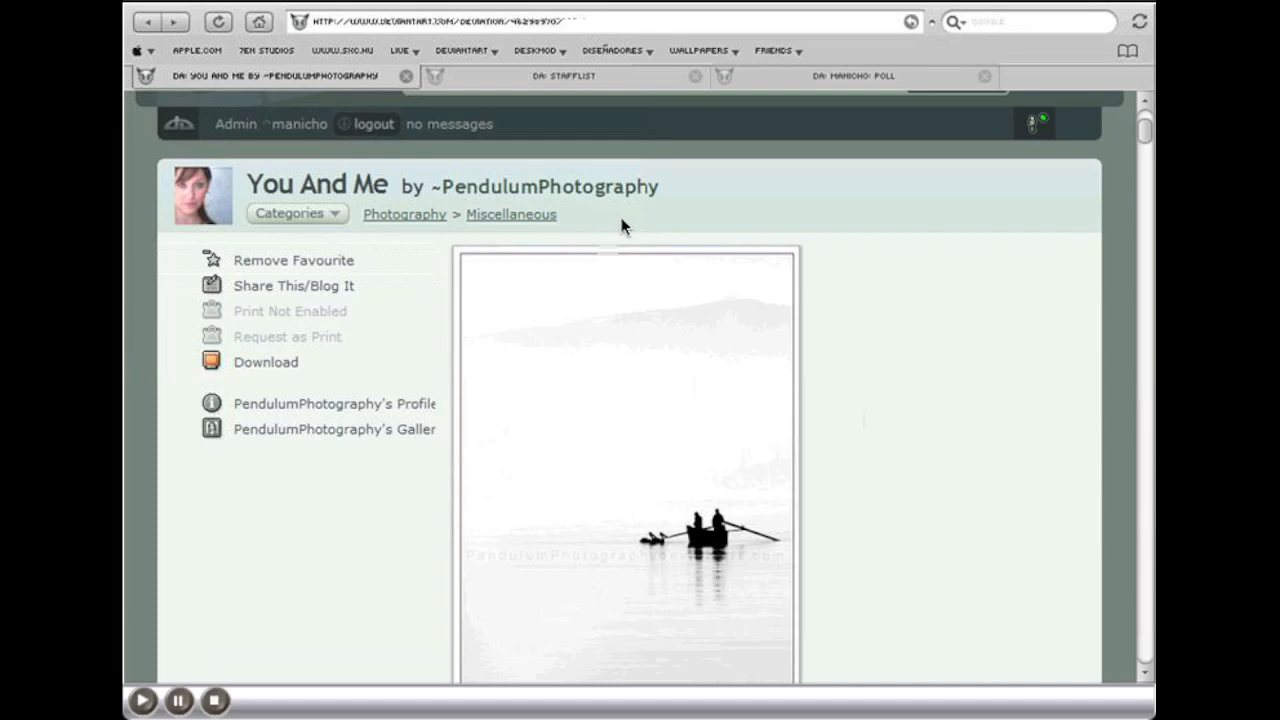
# Step: Open the stafflist profile page and check its account name and web address
pyautogui.click(621, 89)
pyautogui.moveTo(1145, 305); pyautogui.dragTo(1145, 122)
pyautogui.moveTo(363, 254); pyautogui.dragTo(260, 256)
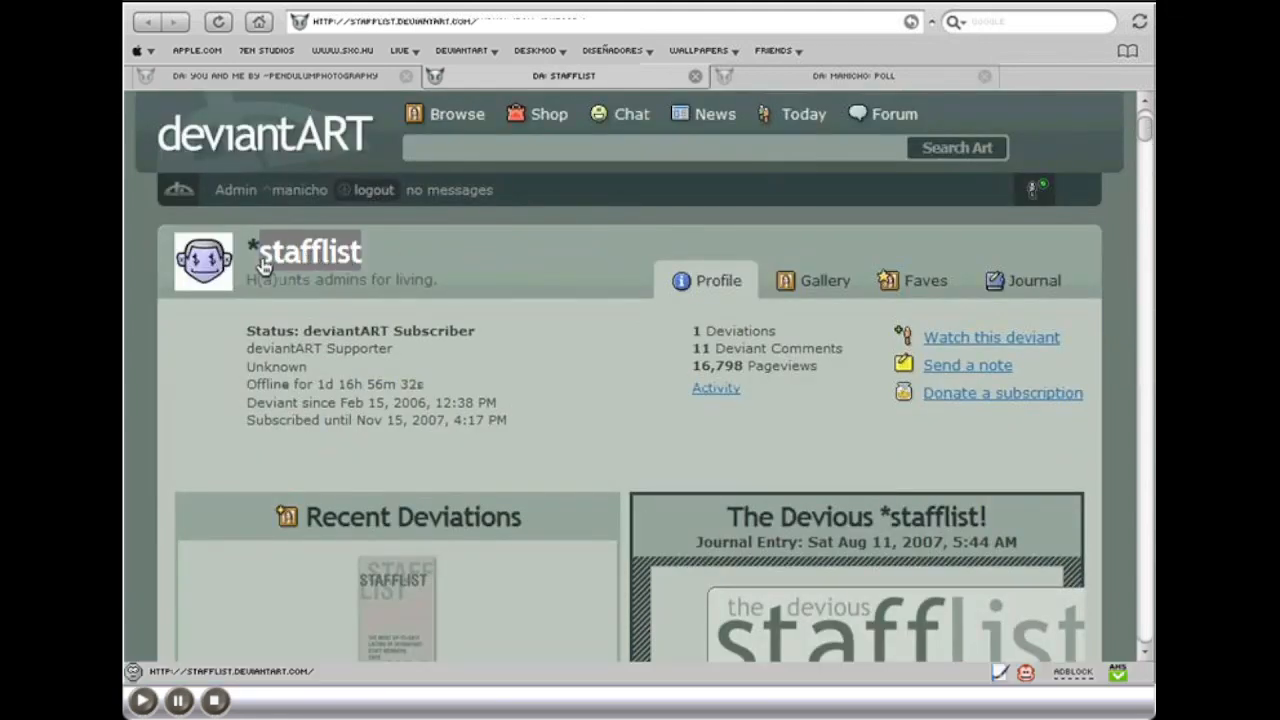
pyautogui.click(488, 255)
pyautogui.click(495, 20)
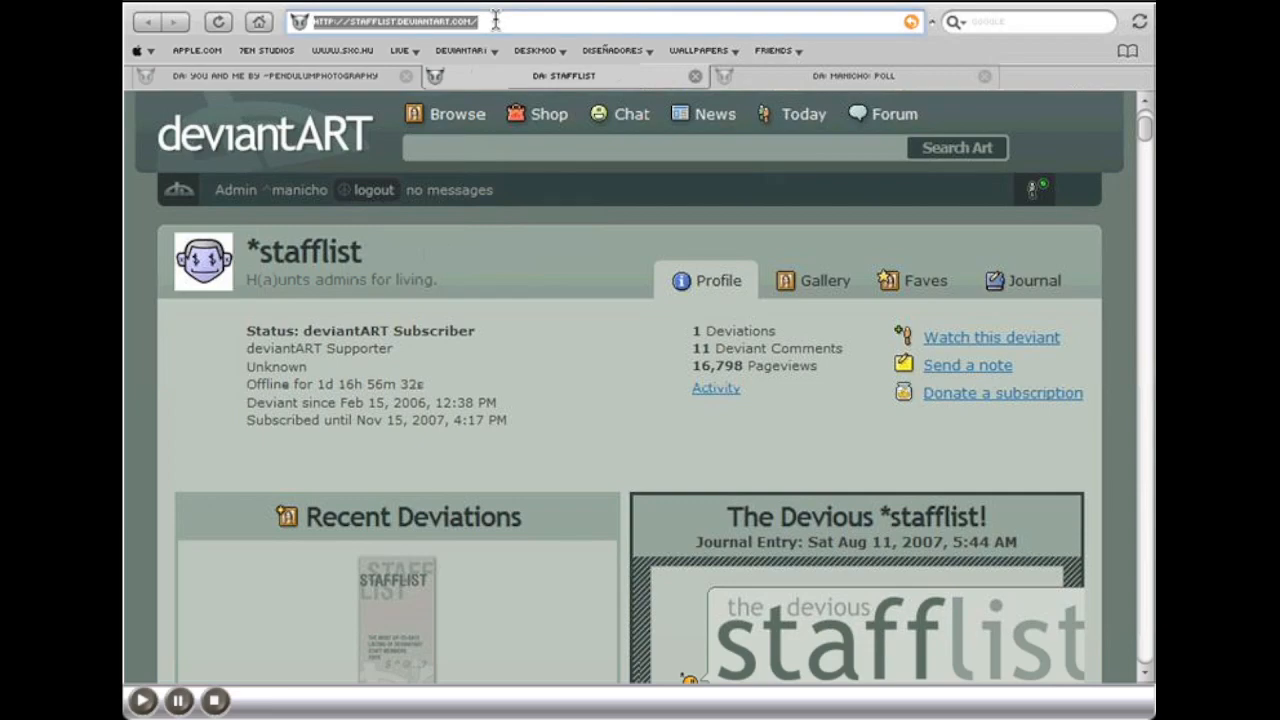
pyautogui.click(552, 382)
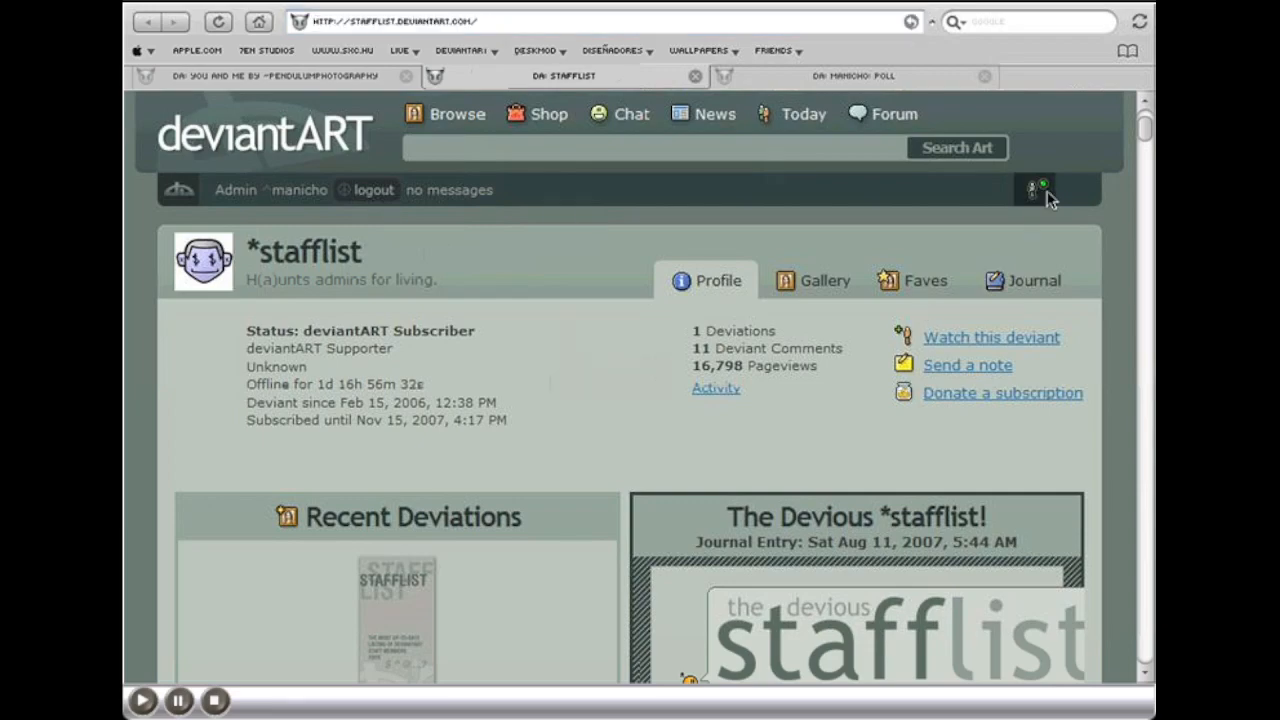
# Step: Look through the staff listing for the Photography section under Gallery Directors
pyautogui.moveTo(1143, 148); pyautogui.dragTo(1147, 195)
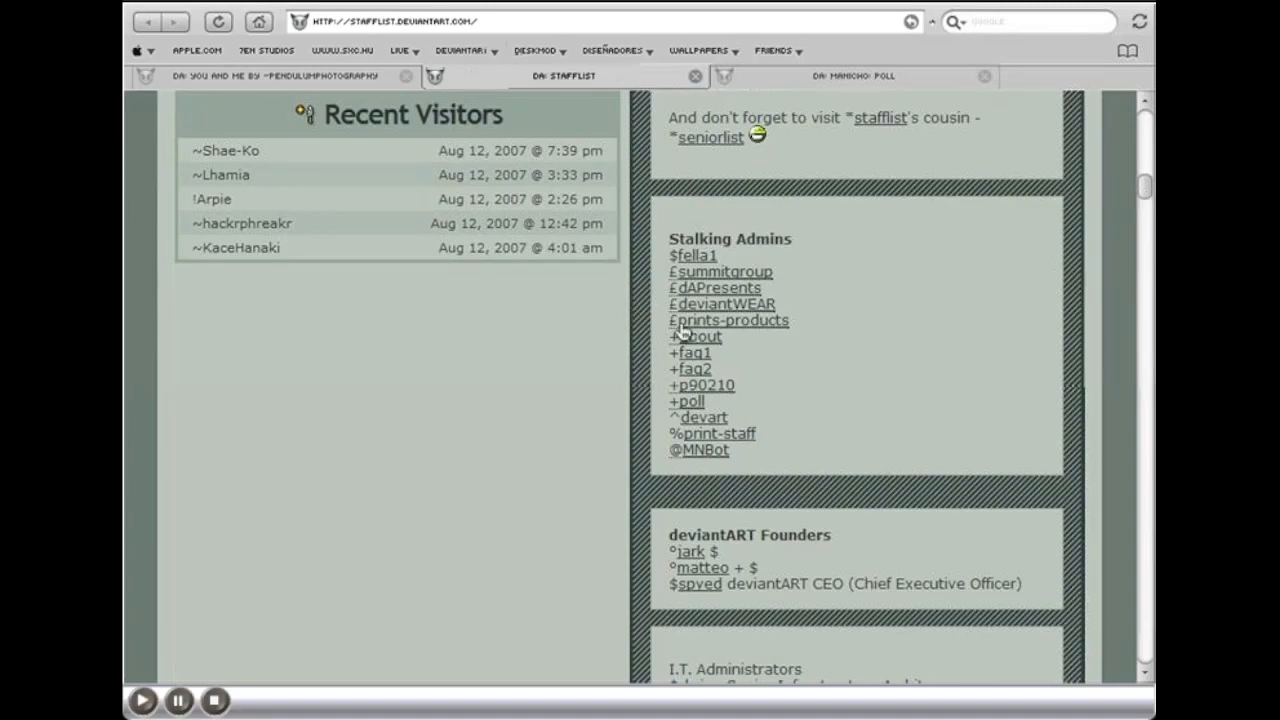
pyautogui.scroll(-6, 810, 555)
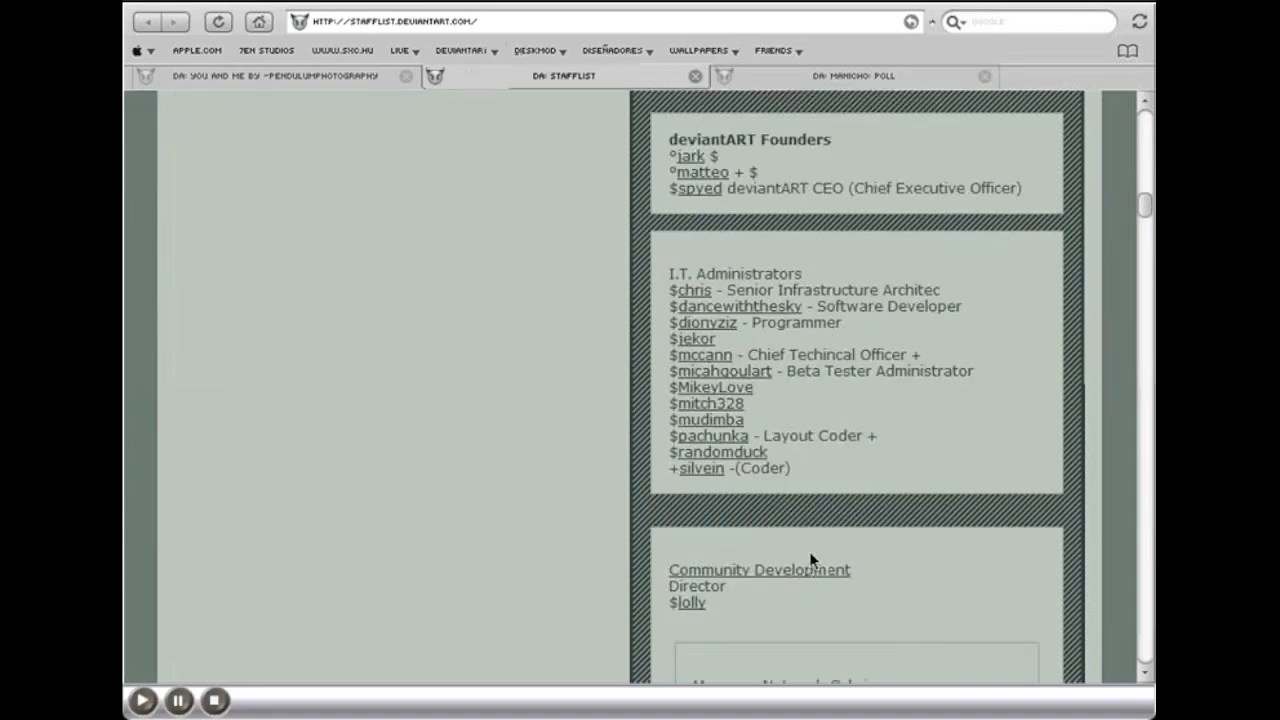
pyautogui.scroll(-3, 809, 551)
pyautogui.scroll(-5, 811, 565)
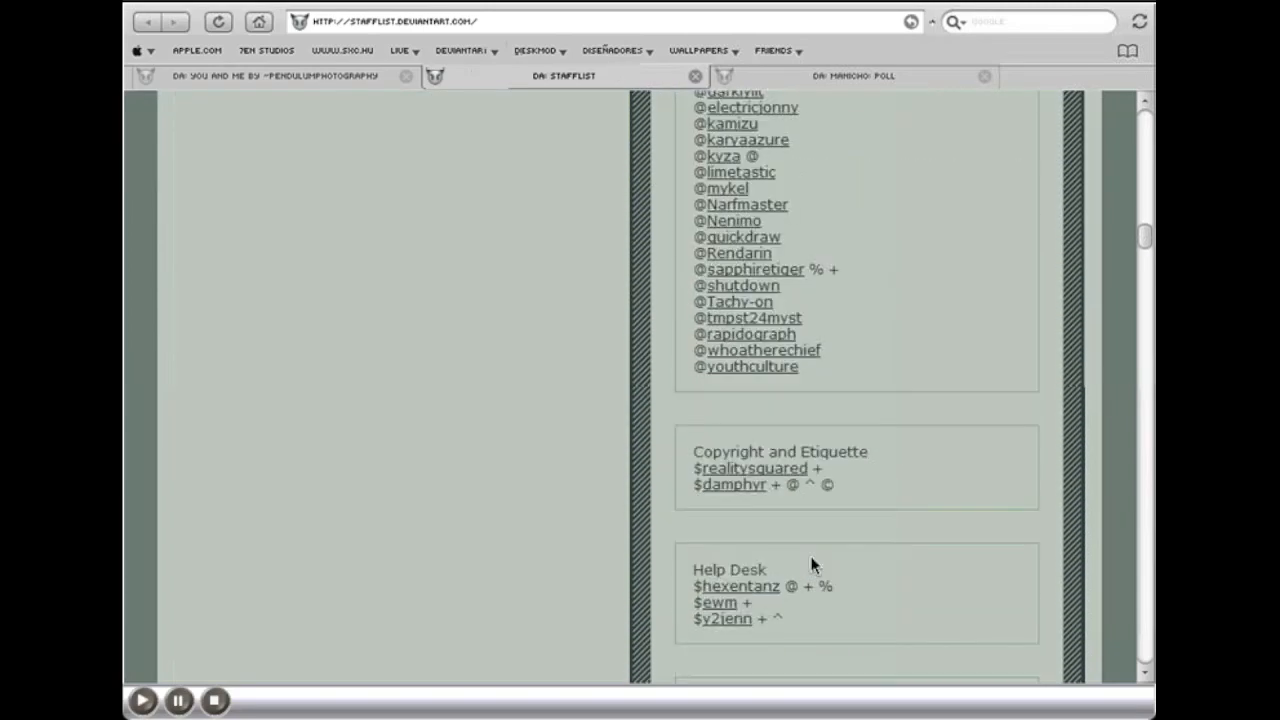
pyautogui.scroll(-10, 811, 565)
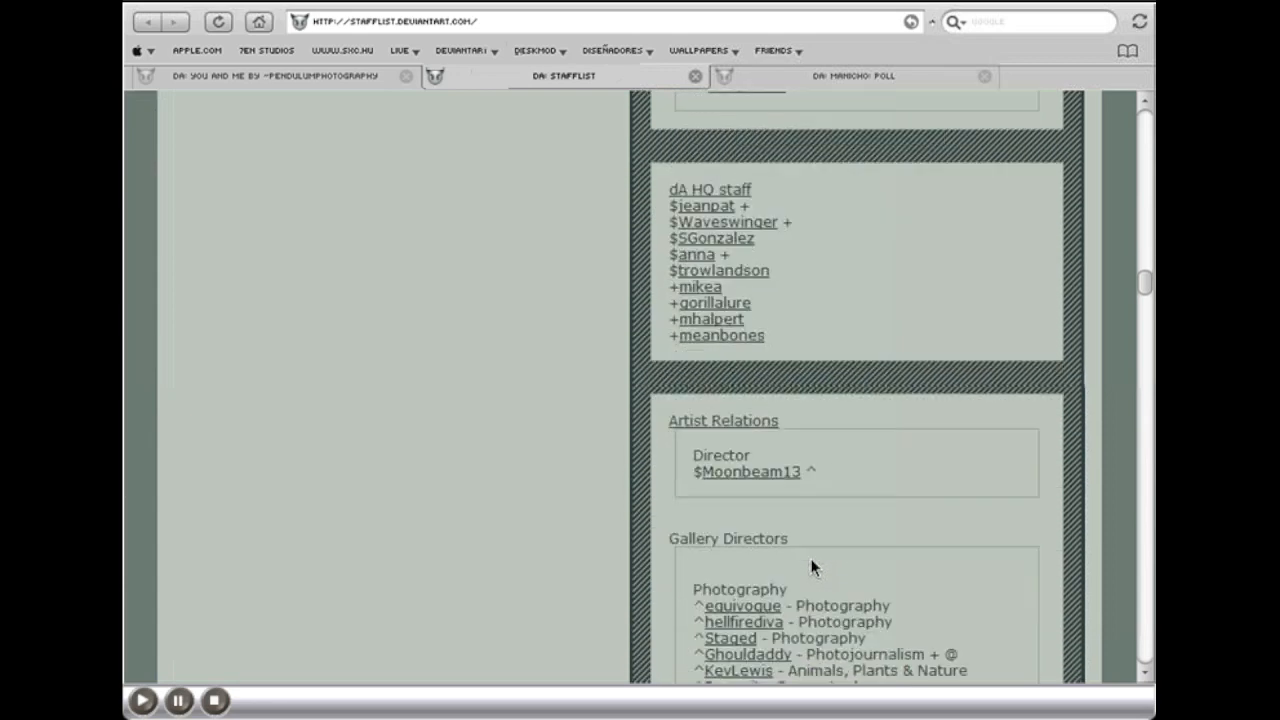
pyautogui.scroll(-4, 811, 565)
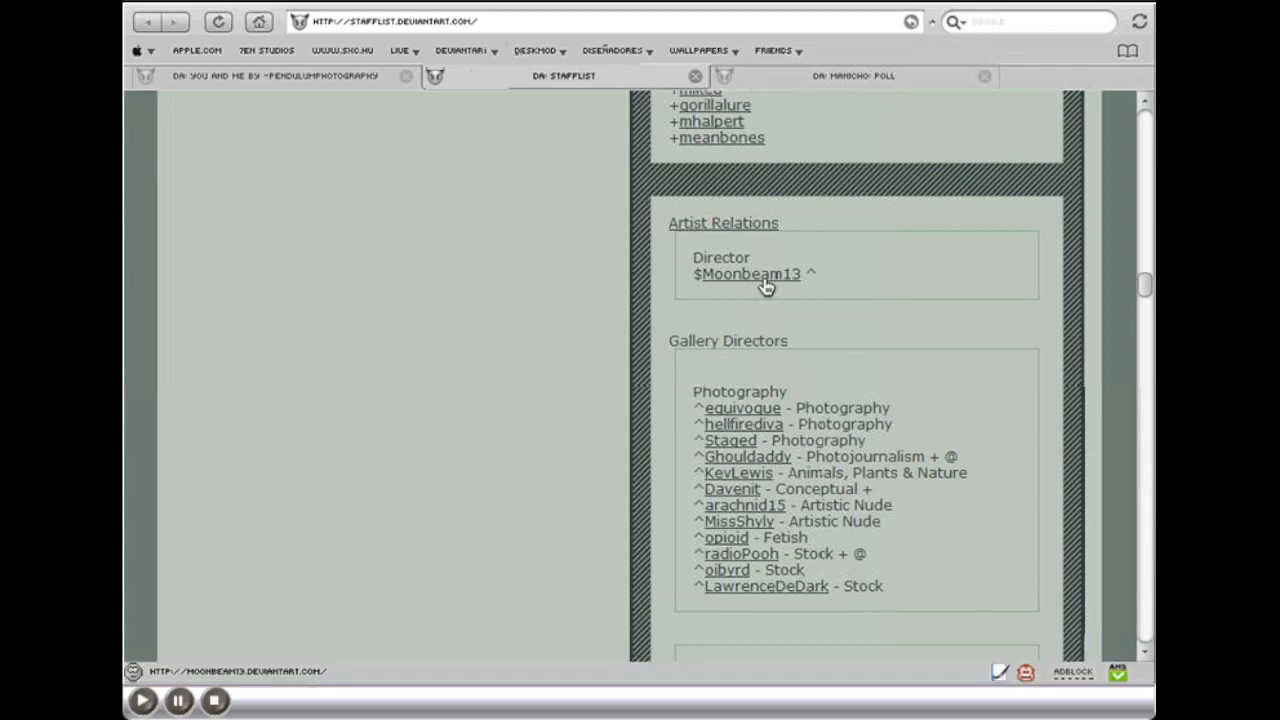
pyautogui.scroll(-3, 966, 486)
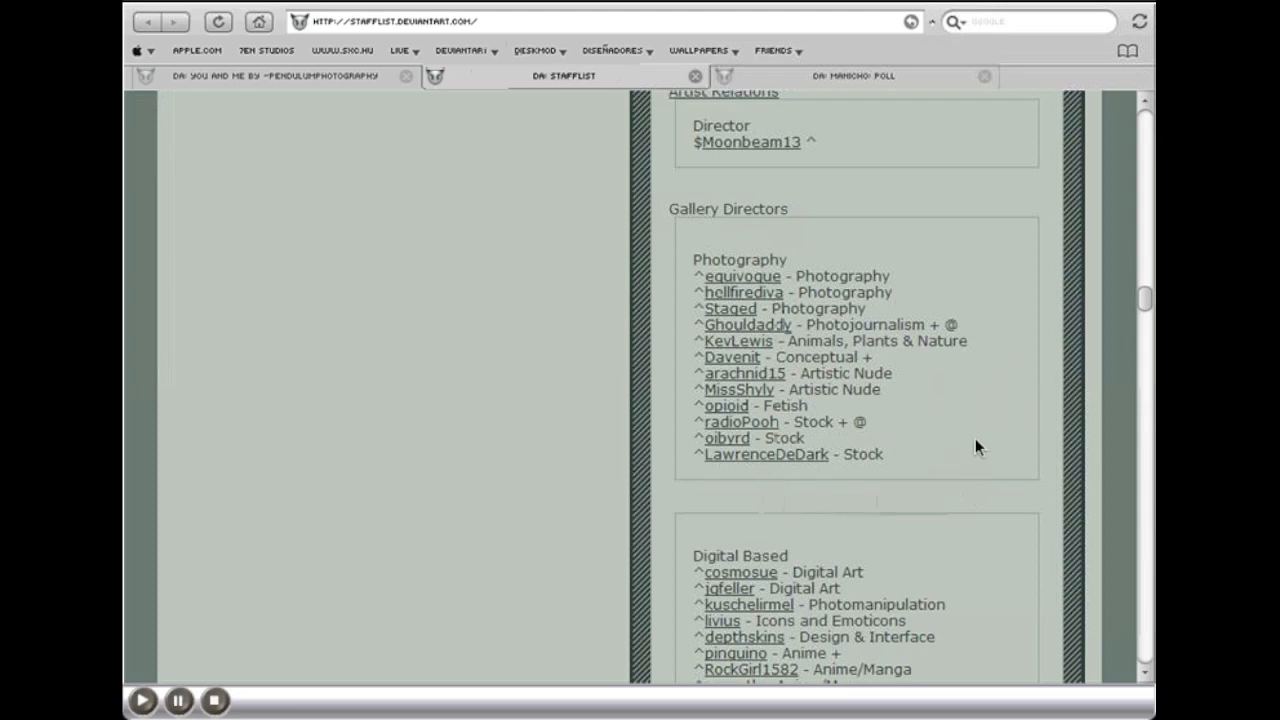
# Step: Start a note to the third gallery director listed under Photography and select the thumb code on the You And Me deviation page
pyautogui.click(740, 312)
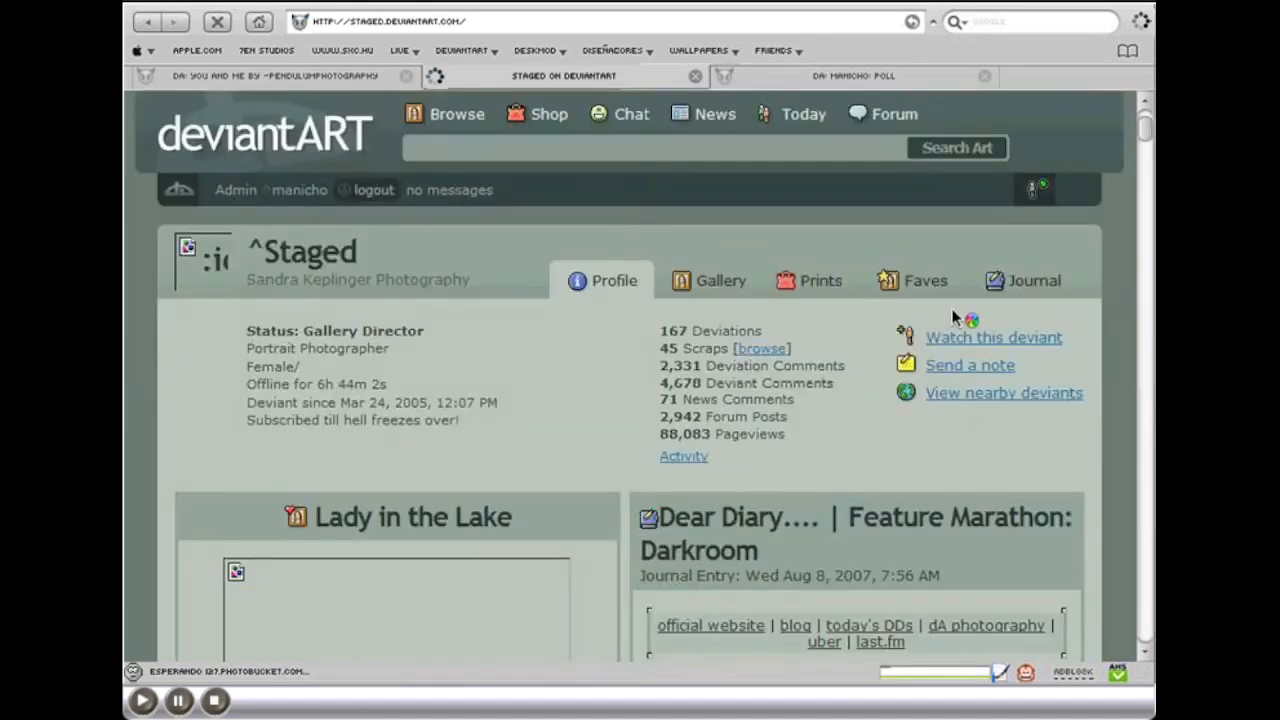
pyautogui.click(976, 368)
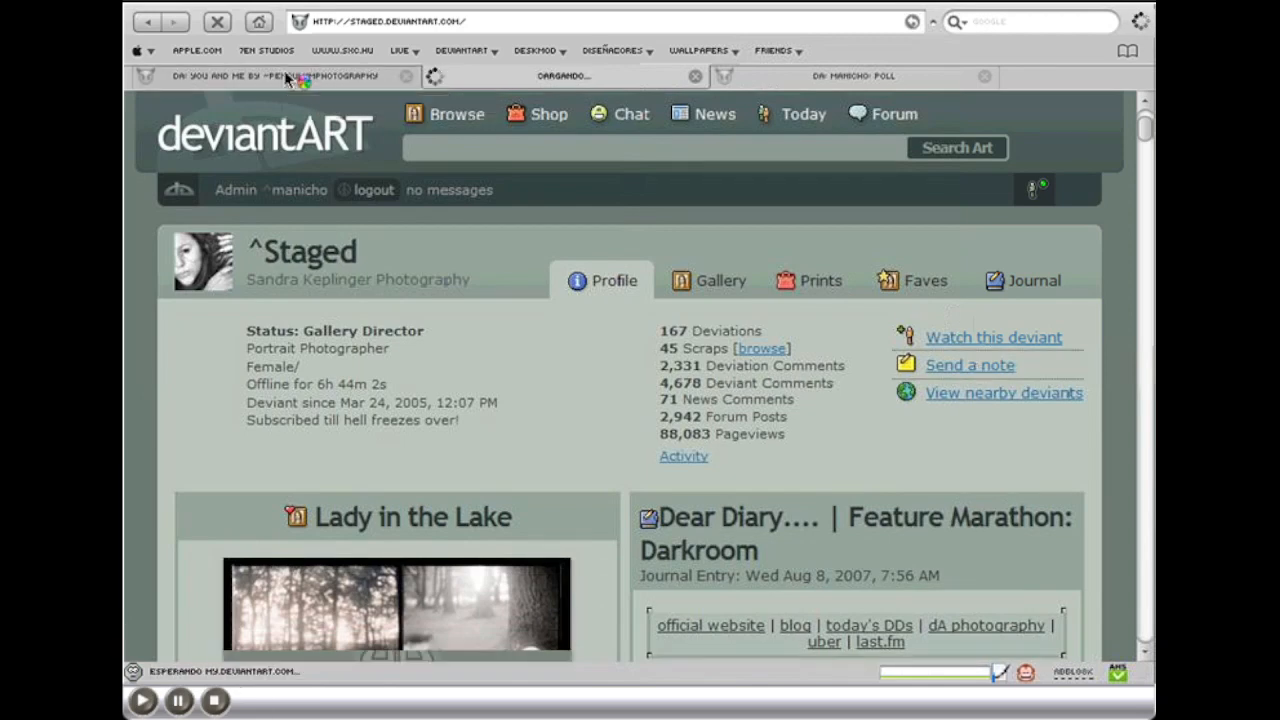
pyautogui.click(288, 78)
pyautogui.scroll(-5, 840, 376)
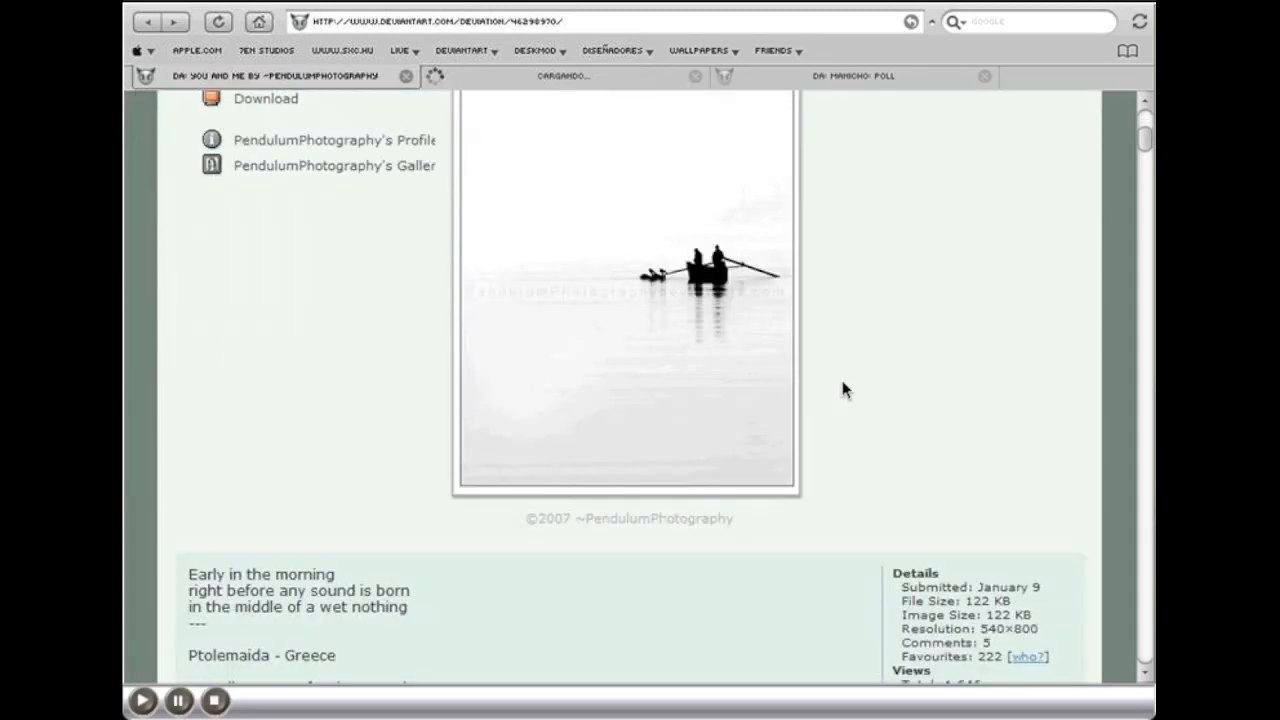
pyautogui.scroll(-4, 843, 390)
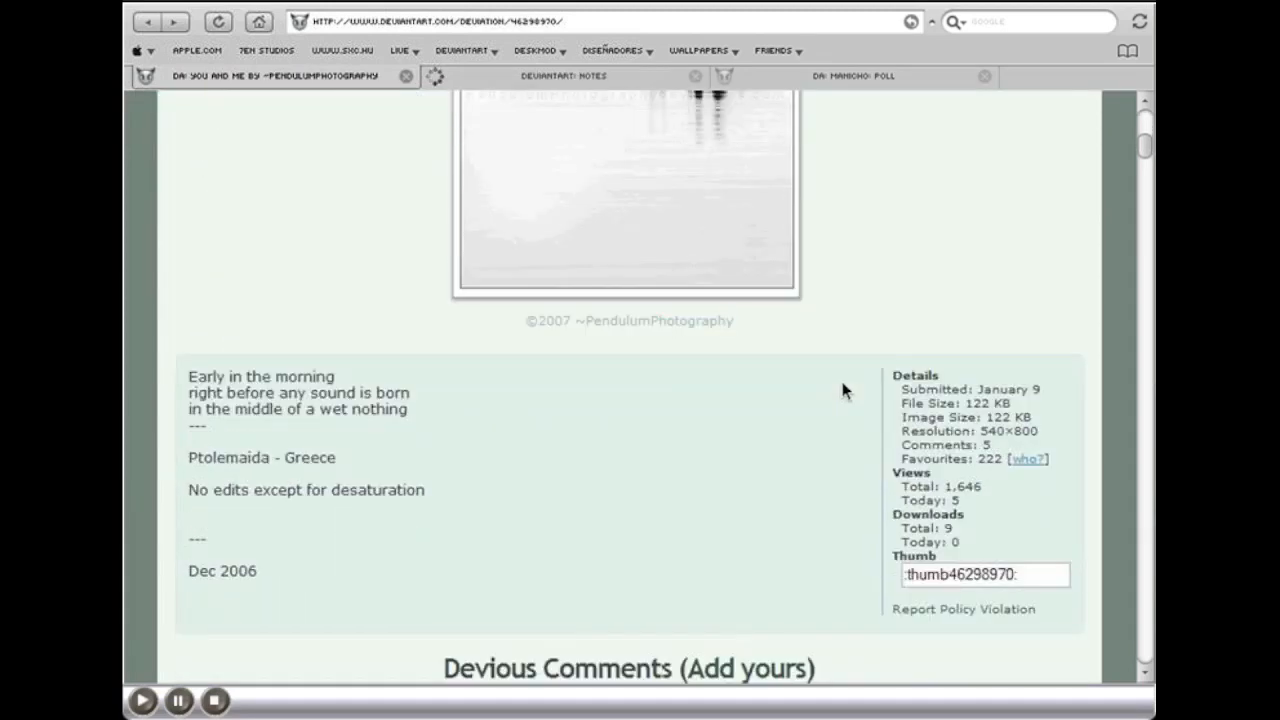
pyautogui.click(1025, 573)
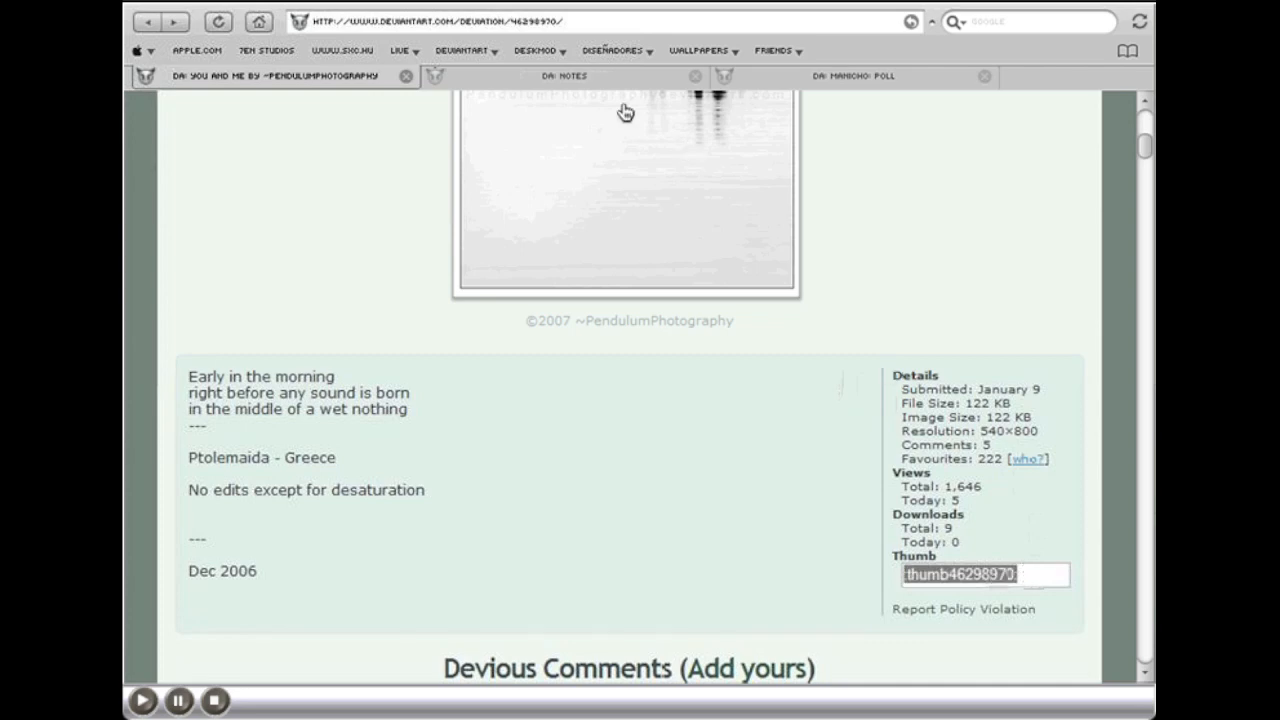
# Step: Send the note with subject "DD Sugestion", containing :thumb46298970: and a reason why the picture deserves a DD
pyautogui.click(564, 72)
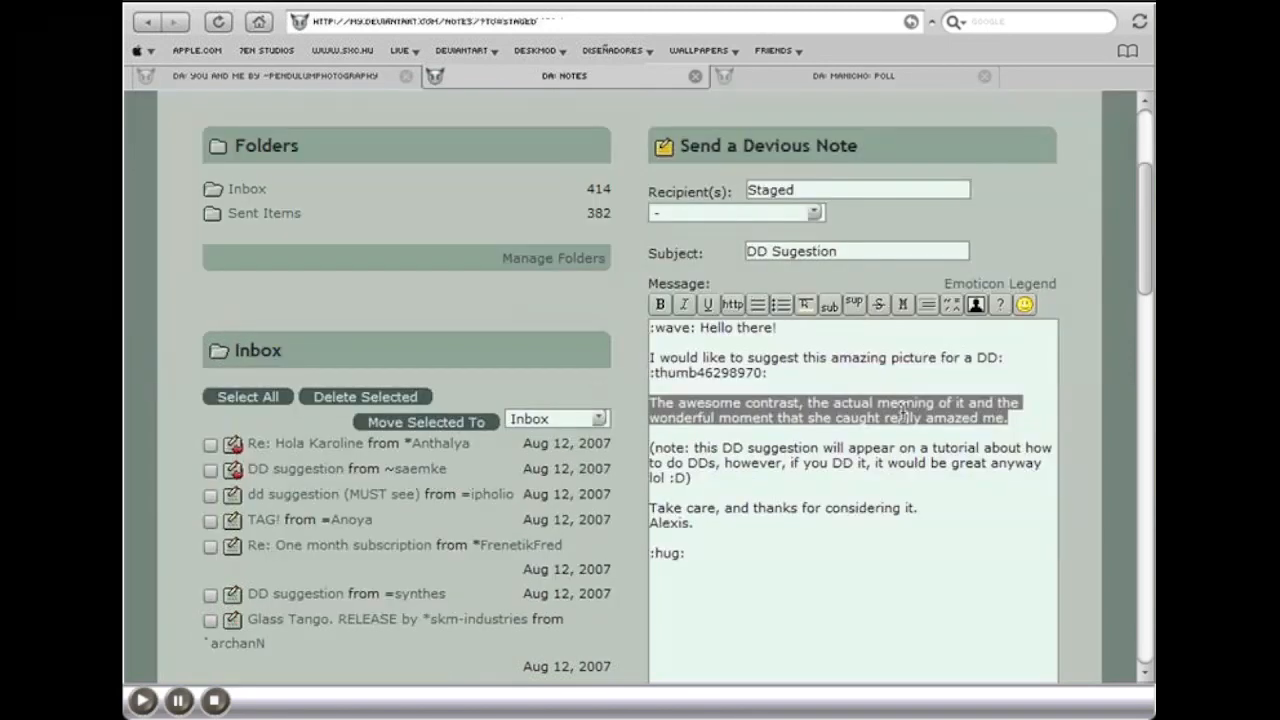
pyautogui.moveTo(950, 418); pyautogui.dragTo(1003, 411)
pyautogui.click(1004, 413)
pyautogui.scroll(-5, 1054, 534)
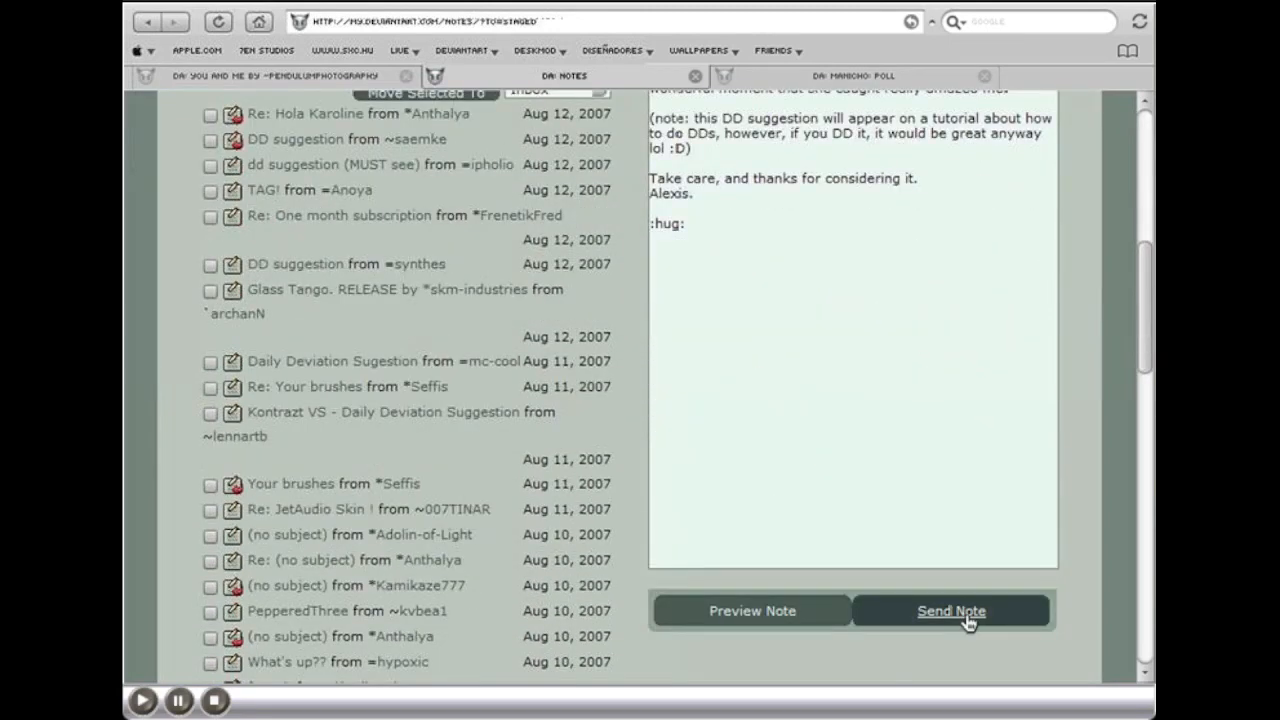
pyautogui.click(967, 621)
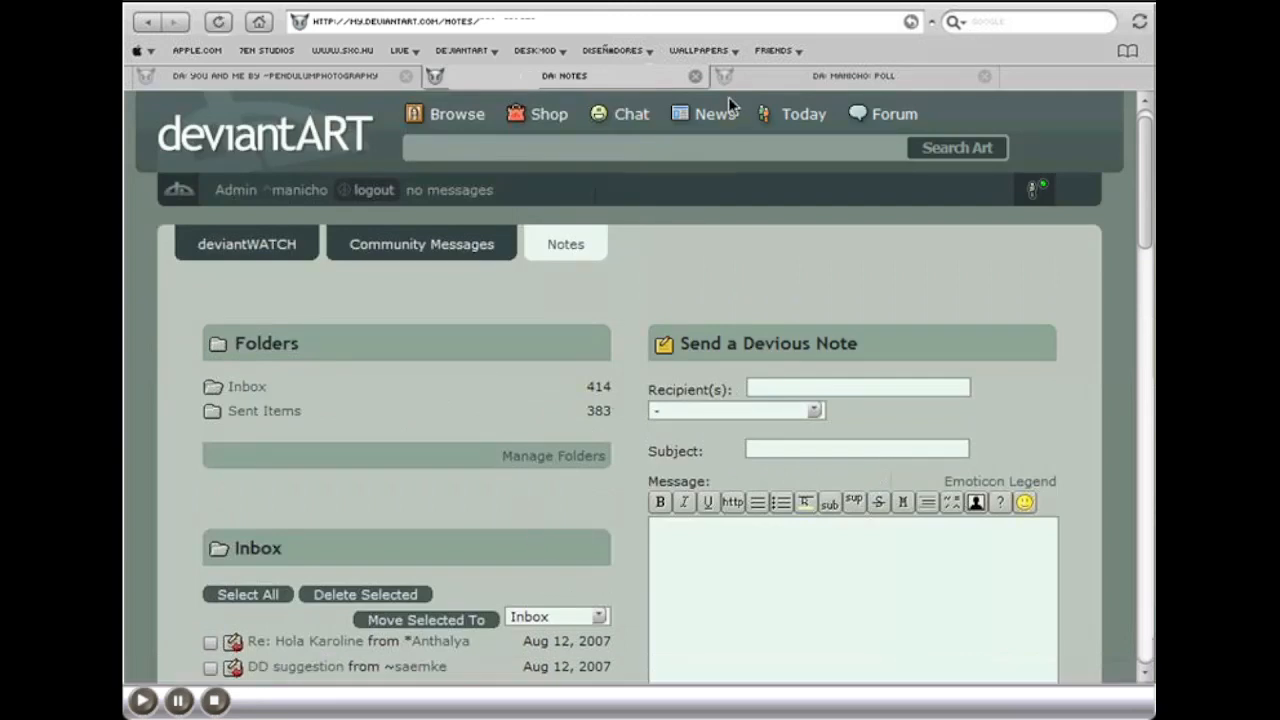
# Step: Close the notes and poll pages, highlighting the poll answer "No - I dont know how", and return to the You And Me deviation
pyautogui.click(694, 77)
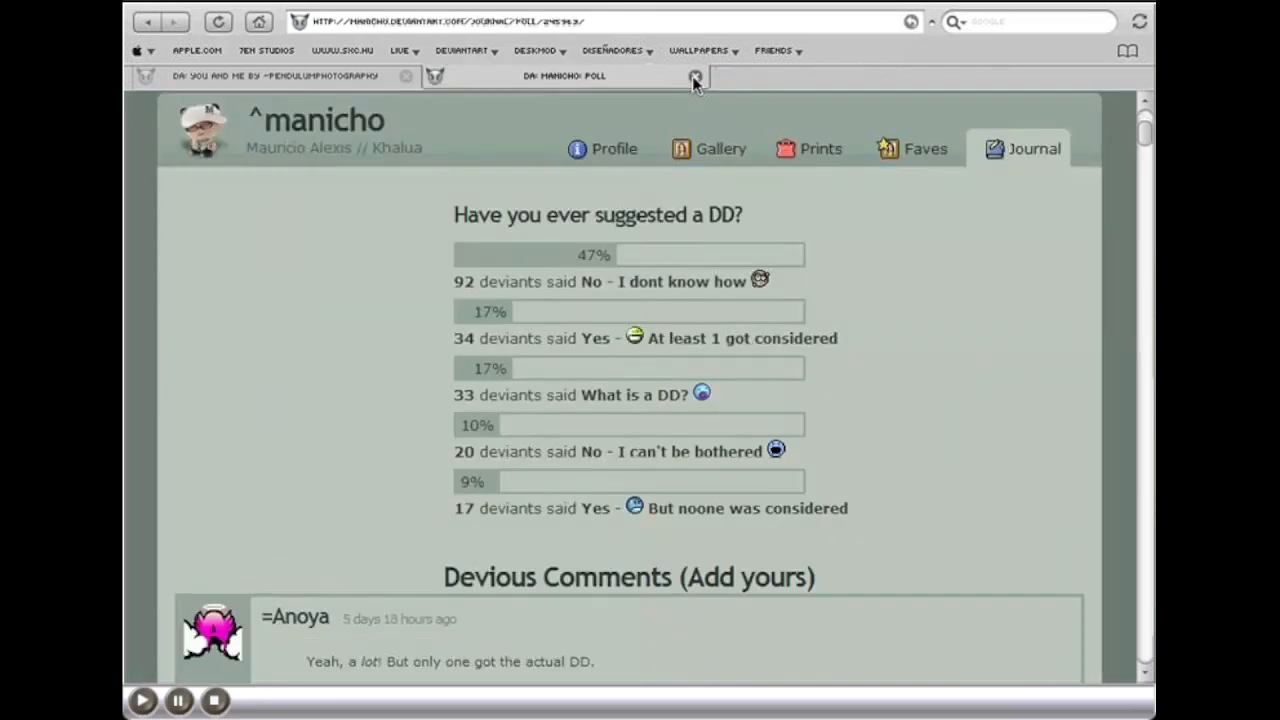
pyautogui.moveTo(798, 284); pyautogui.dragTo(240, 280)
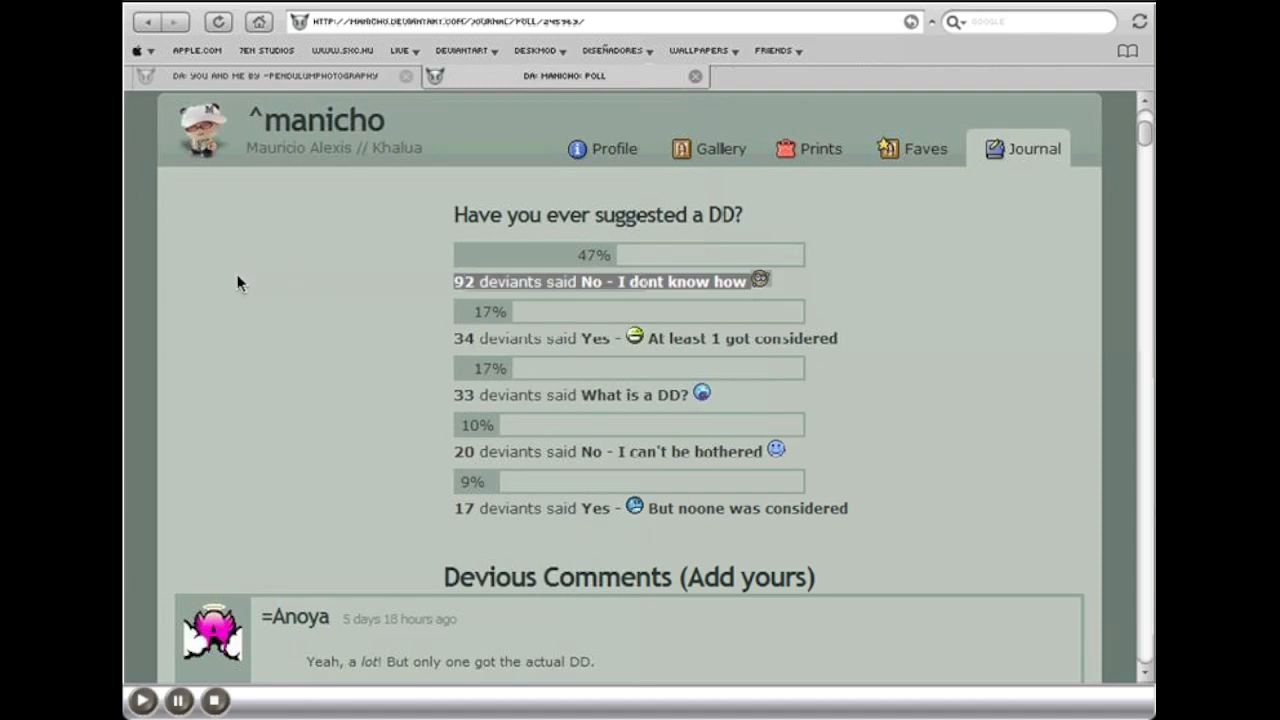
pyautogui.click(696, 77)
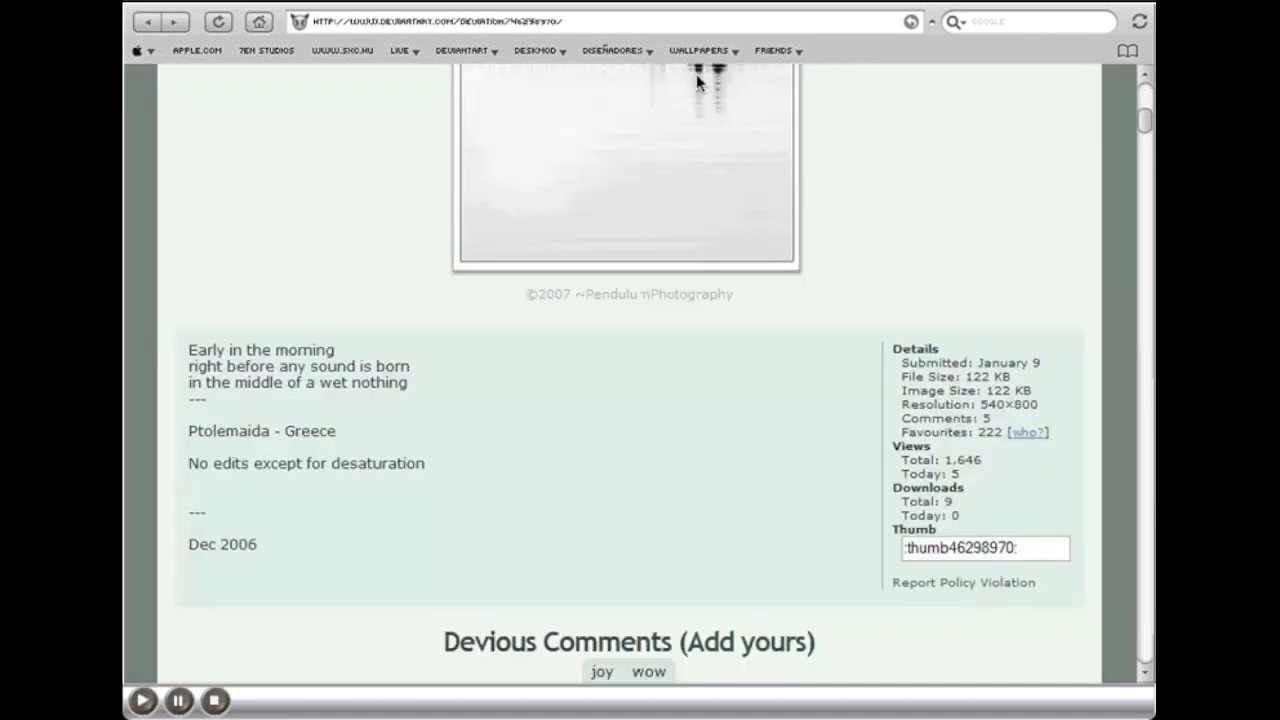
pyautogui.scroll(10, 675, 377)
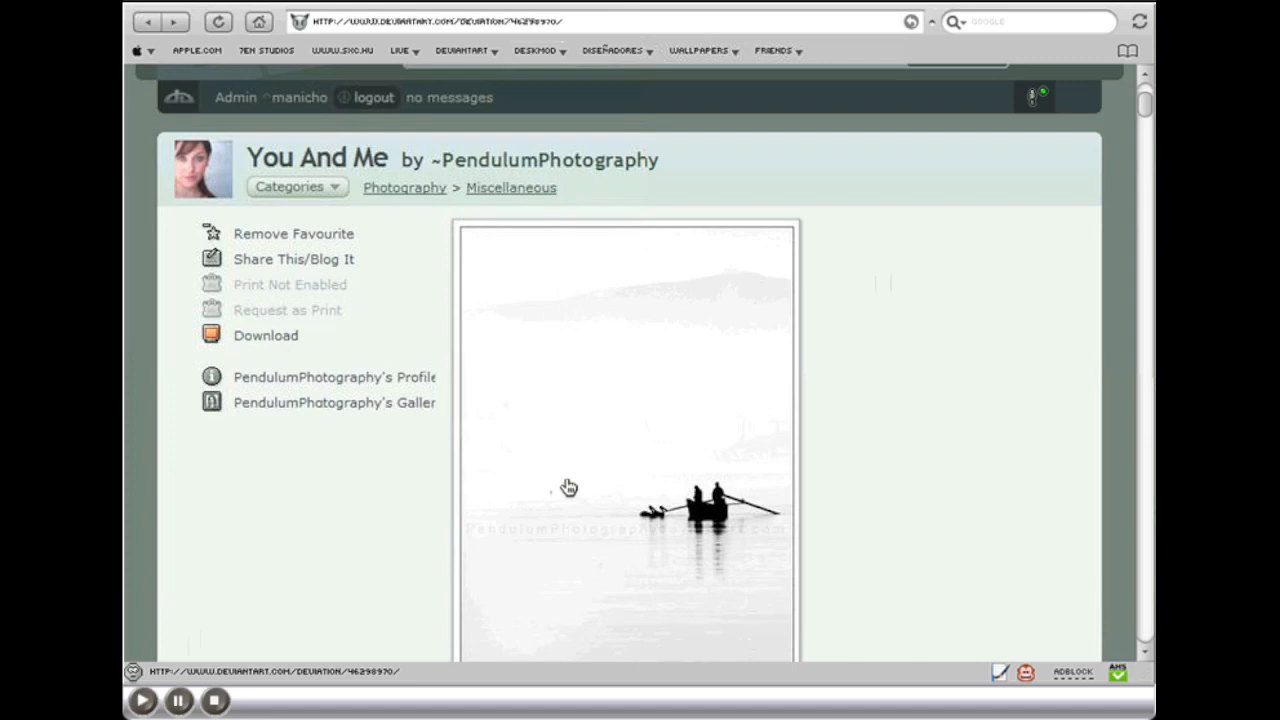
# Step: In Photoshop, maximize the document window of the "NORMAL PEOPLE SCARE ME" stamp and convert the image to RGB Color mode
pyautogui.click(365, 104)
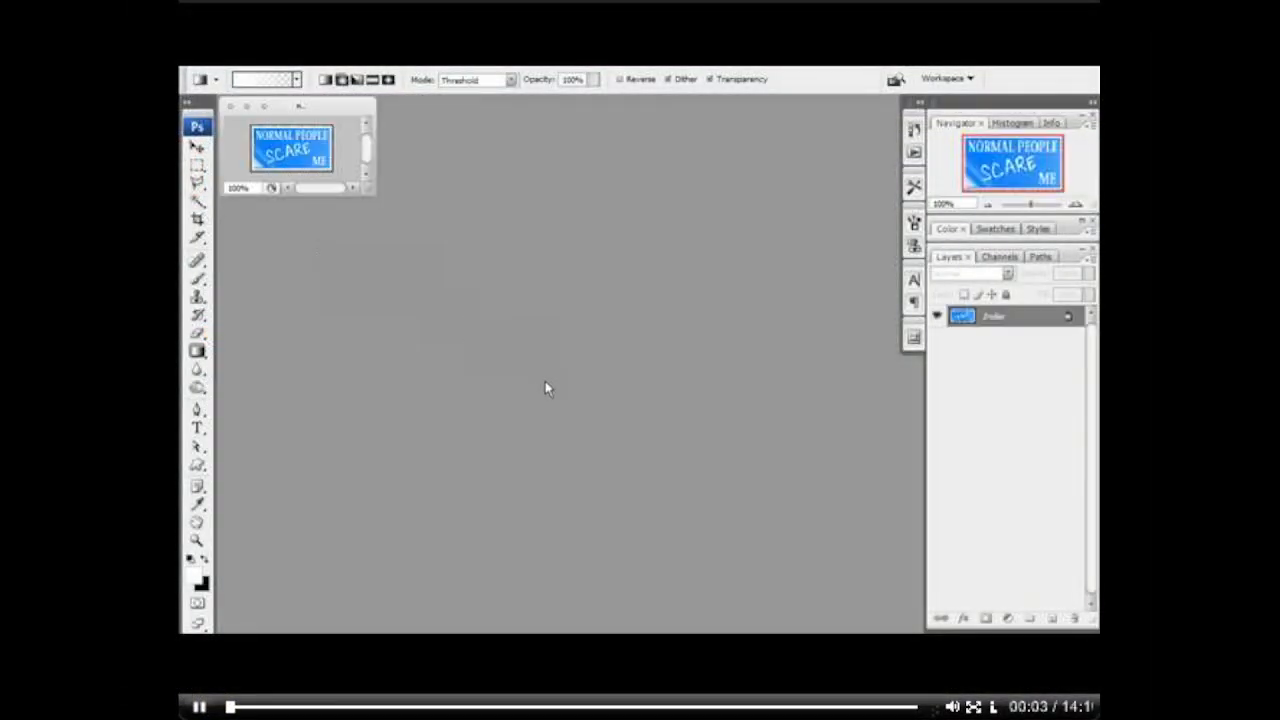
pyautogui.doubleClick(305, 107)
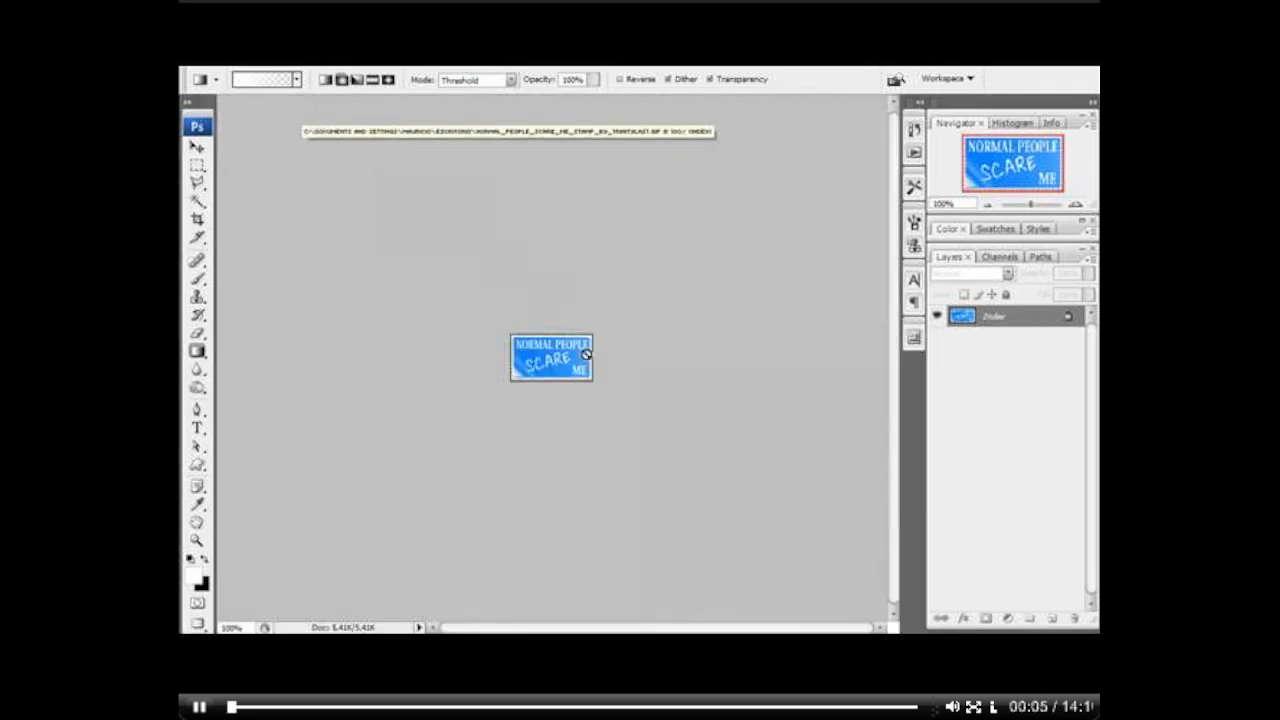
pyautogui.press('z')
pyautogui.click(552, 366)
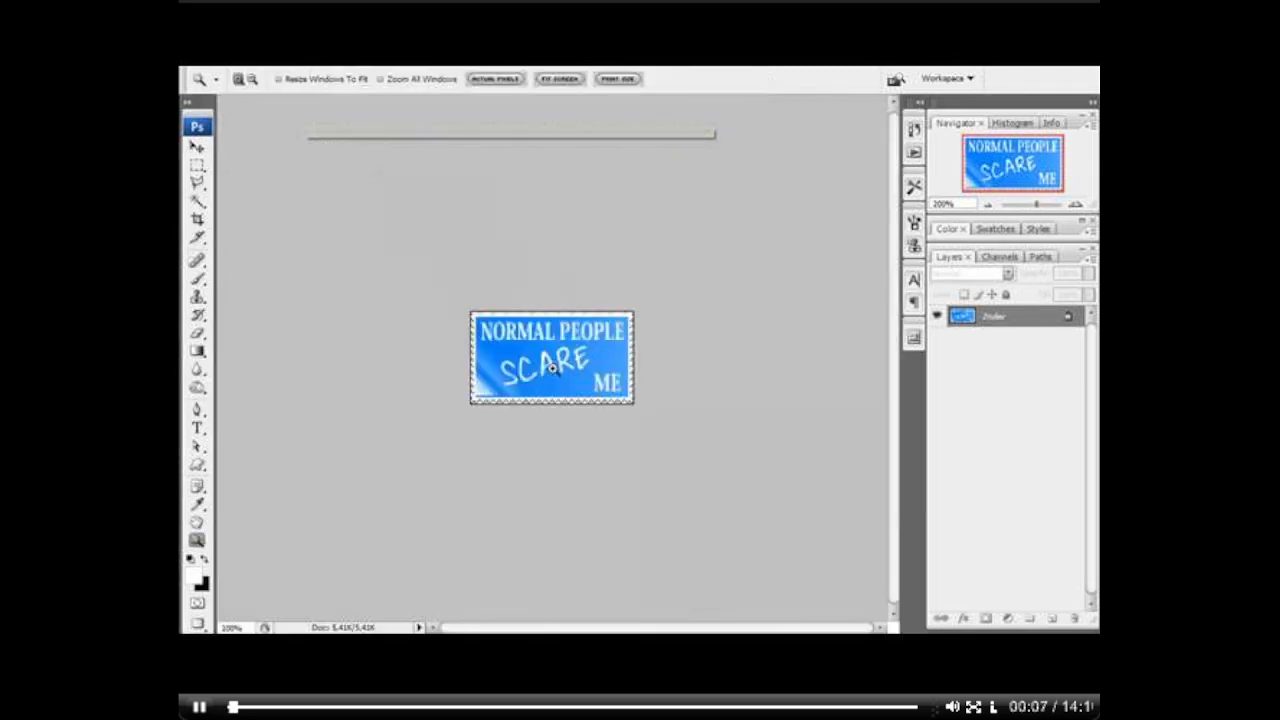
pyautogui.click(552, 368)
pyautogui.click(256, 60)
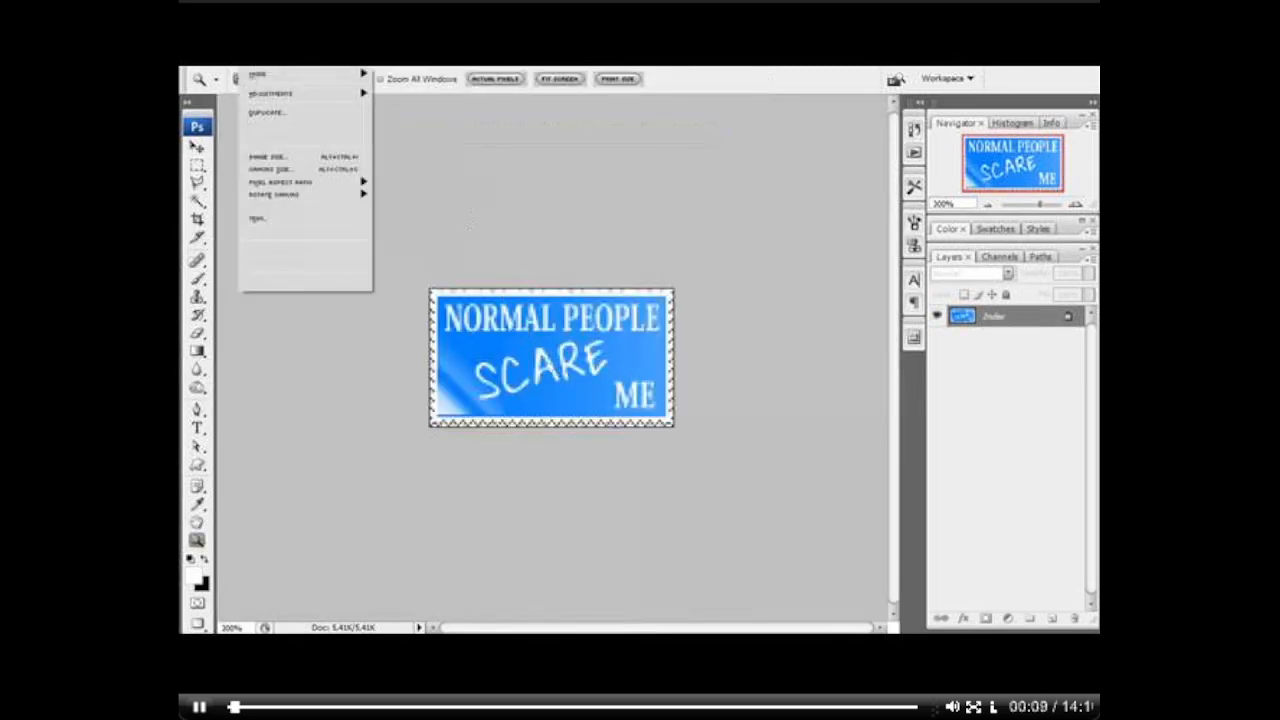
pyautogui.moveTo(270, 76)
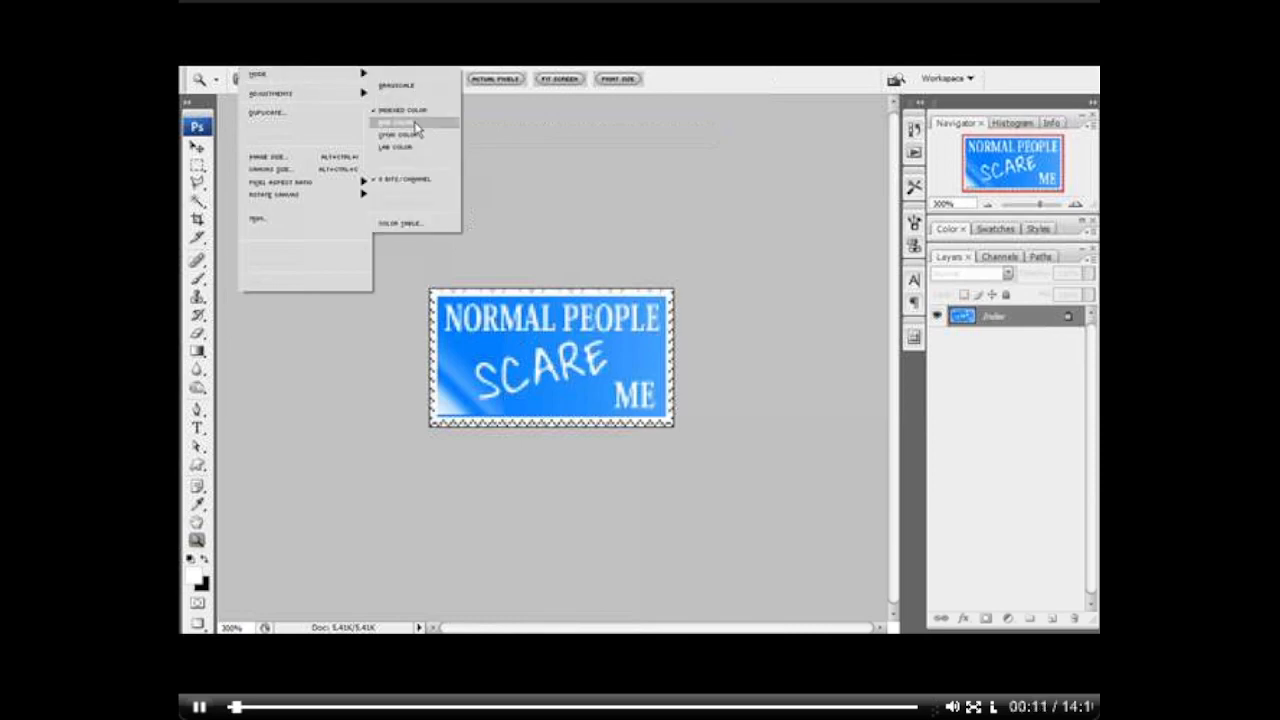
pyautogui.click(414, 124)
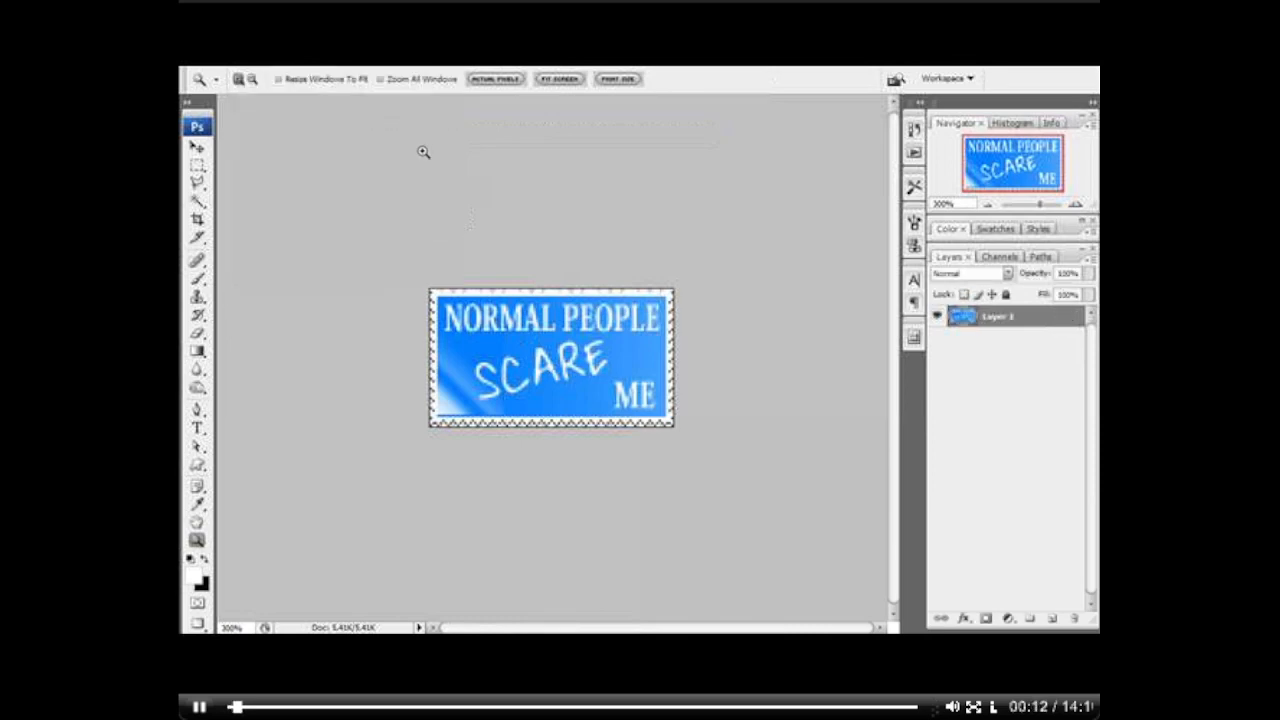
pyautogui.click(569, 376)
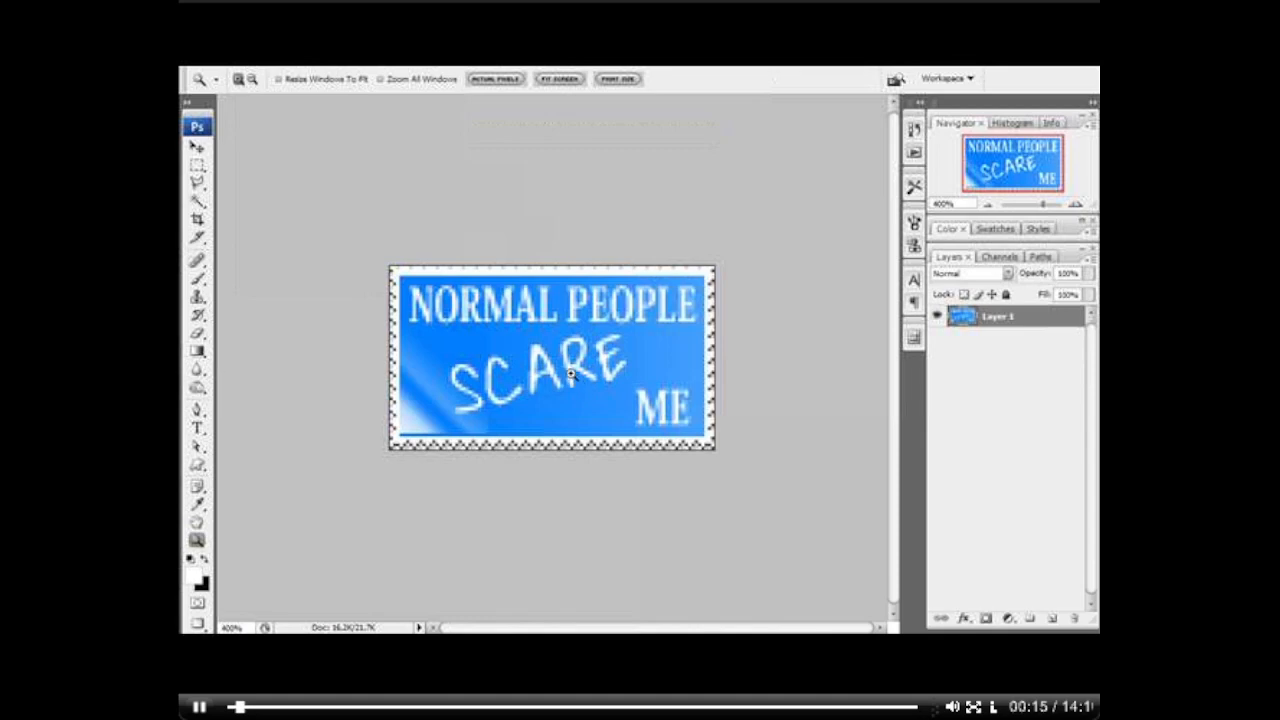
# Step: Try moving the stamp layer diagonally across the canvas, and undo the move
pyautogui.press('v')
pyautogui.moveTo(516, 363); pyautogui.dragTo(536, 388)
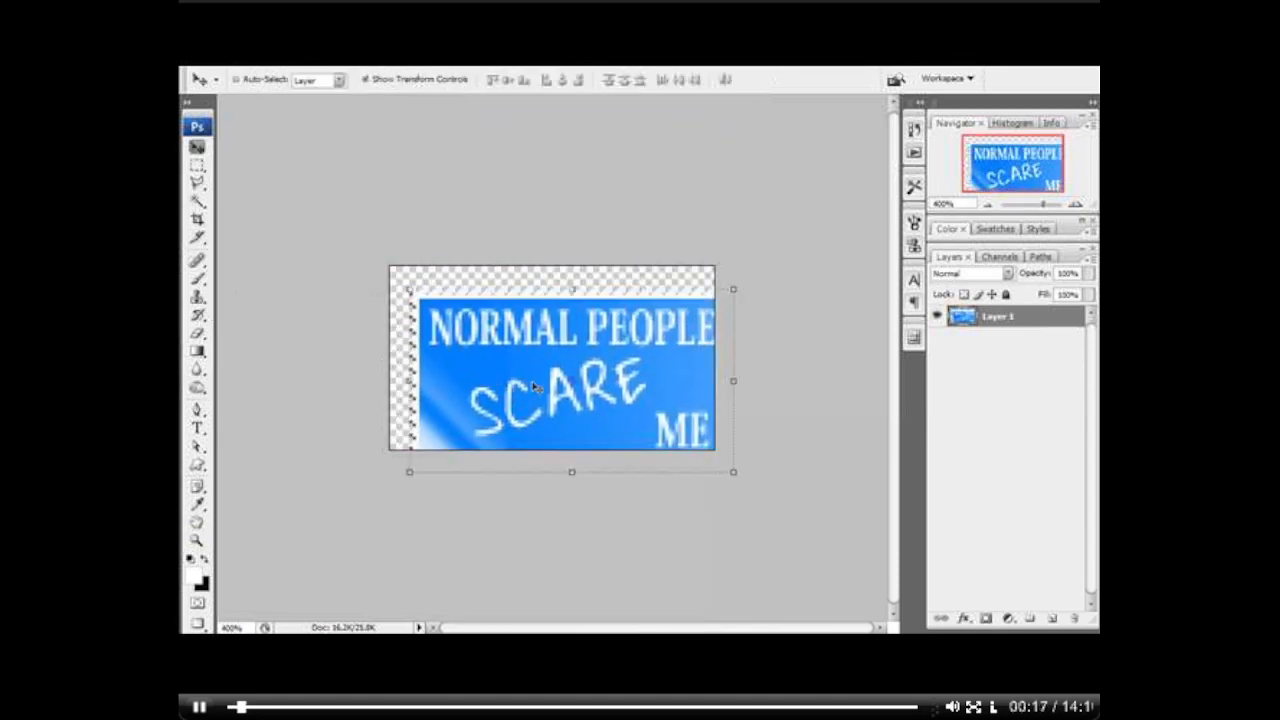
pyautogui.hotkey('ctrl', 'z')
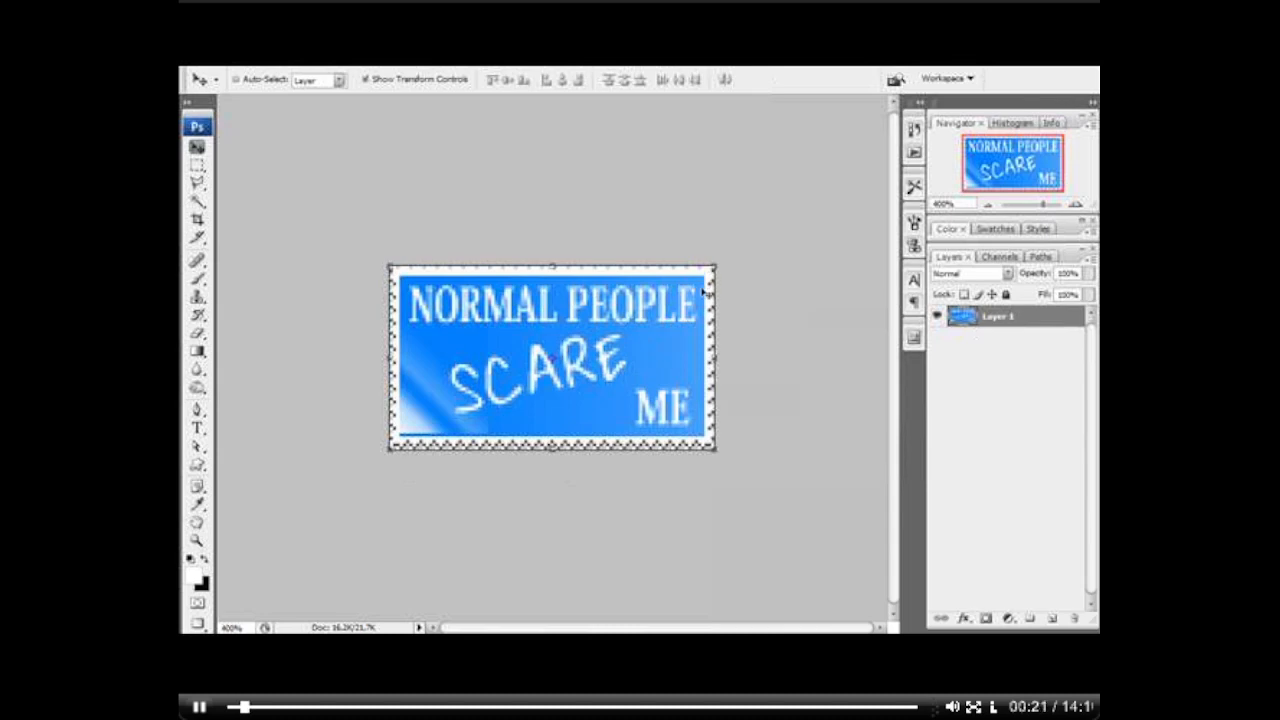
# Step: Create a layer group above the stamp layer and name it "bgs"
pyautogui.click(1030, 618)
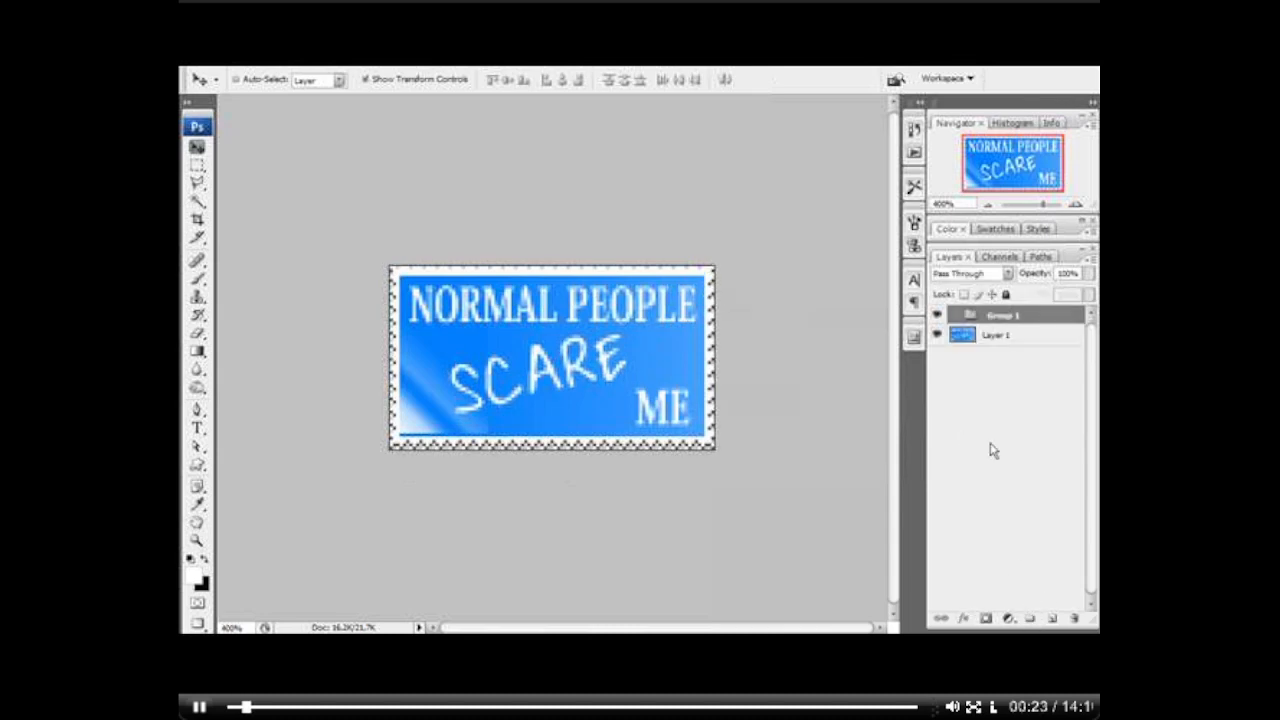
pyautogui.doubleClick(1004, 316)
pyautogui.write('logo')
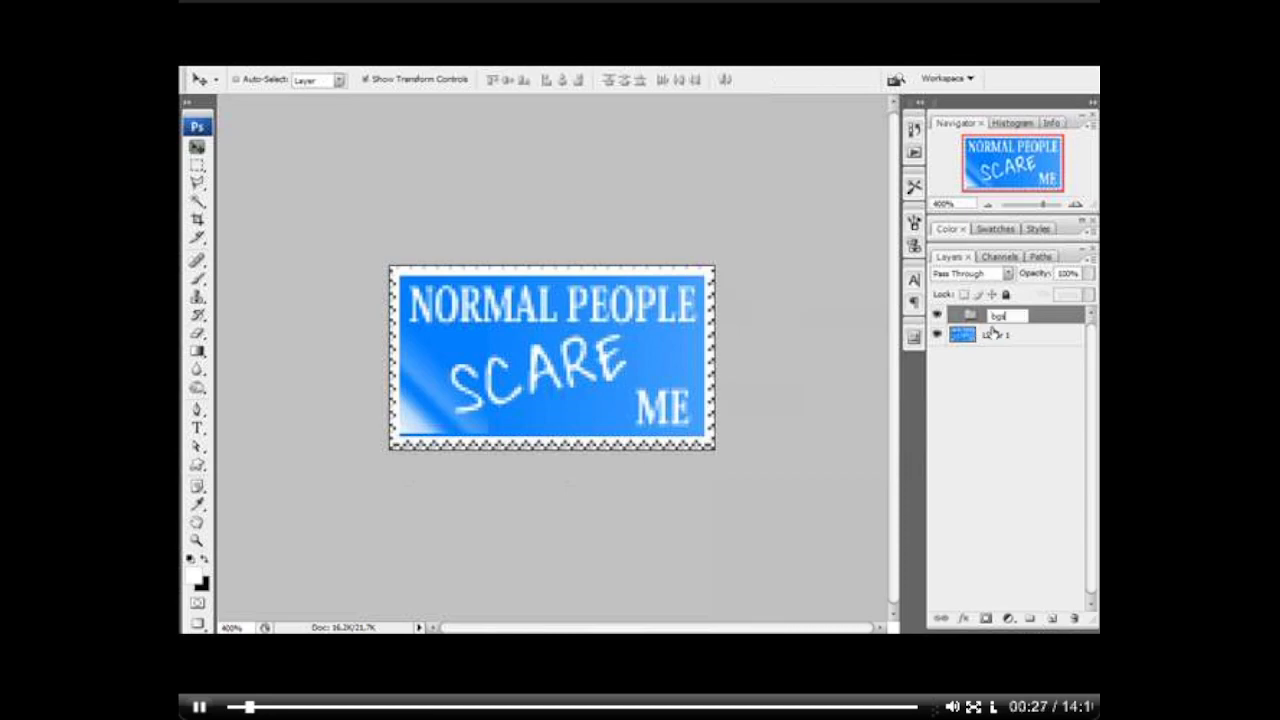
pyautogui.press('Return')
# Step: On a new layer in the bgs group, fill a rectangular selection of the stamp's inner area with bright blue and deselect
pyautogui.click(1052, 618)
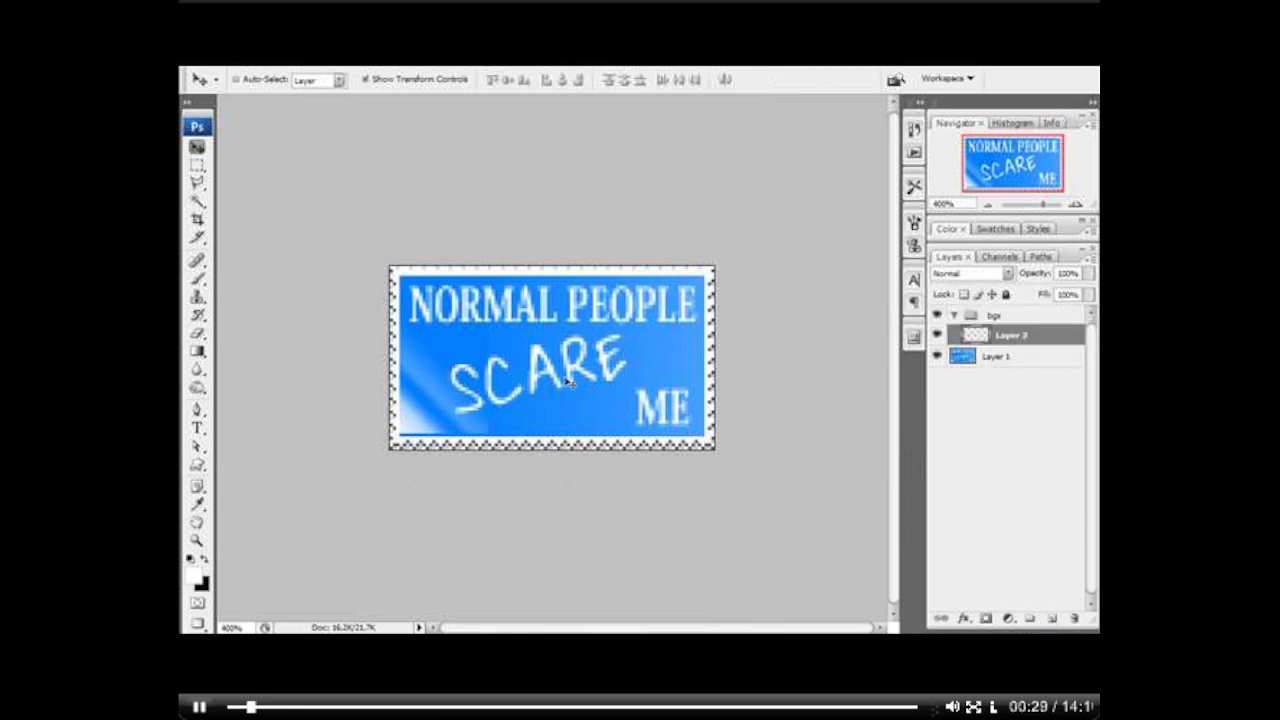
pyautogui.click(199, 167)
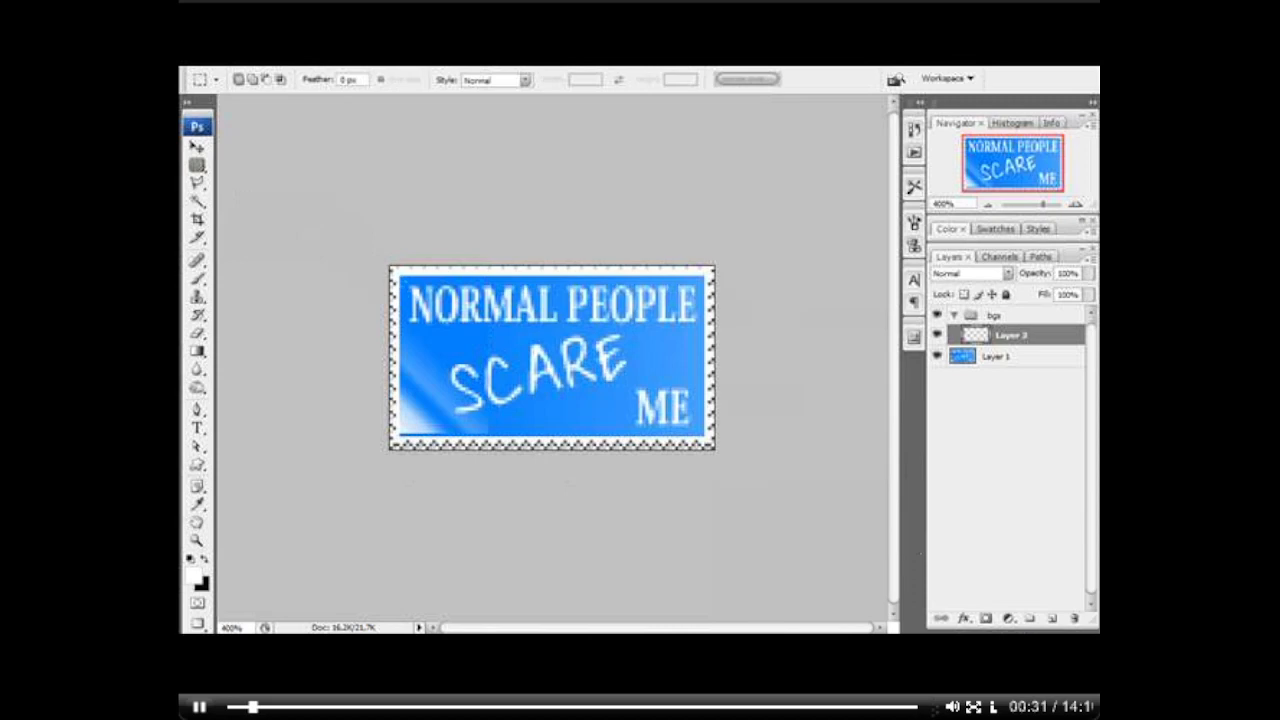
pyautogui.moveTo(429, 272); pyautogui.dragTo(707, 440)
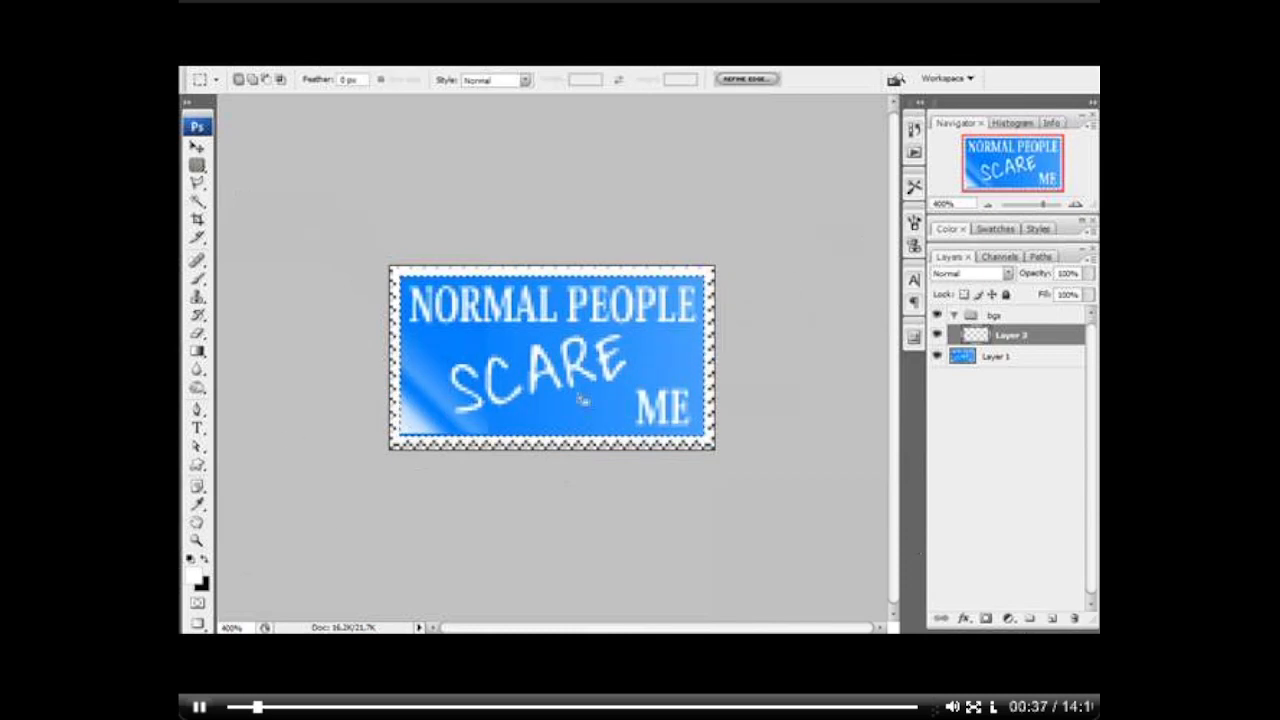
pyautogui.click(195, 577)
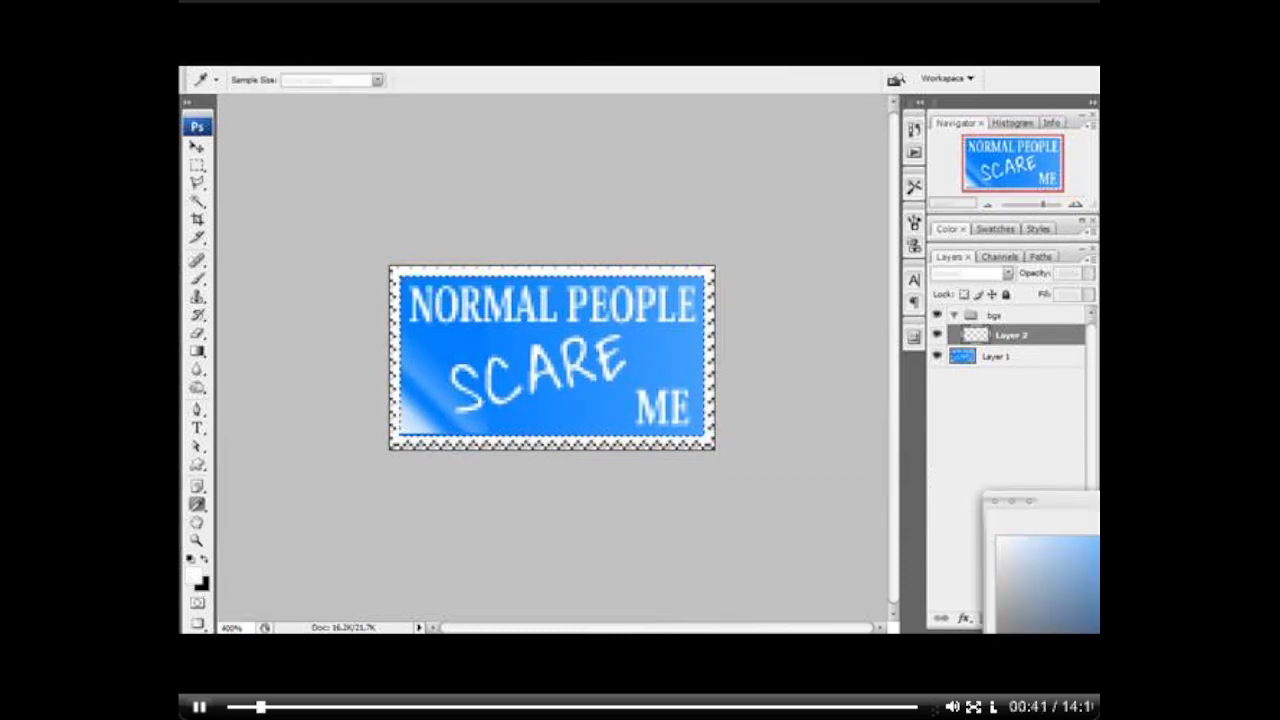
pyautogui.press('Return')
pyautogui.hotkey('alt', 'BackSpace')
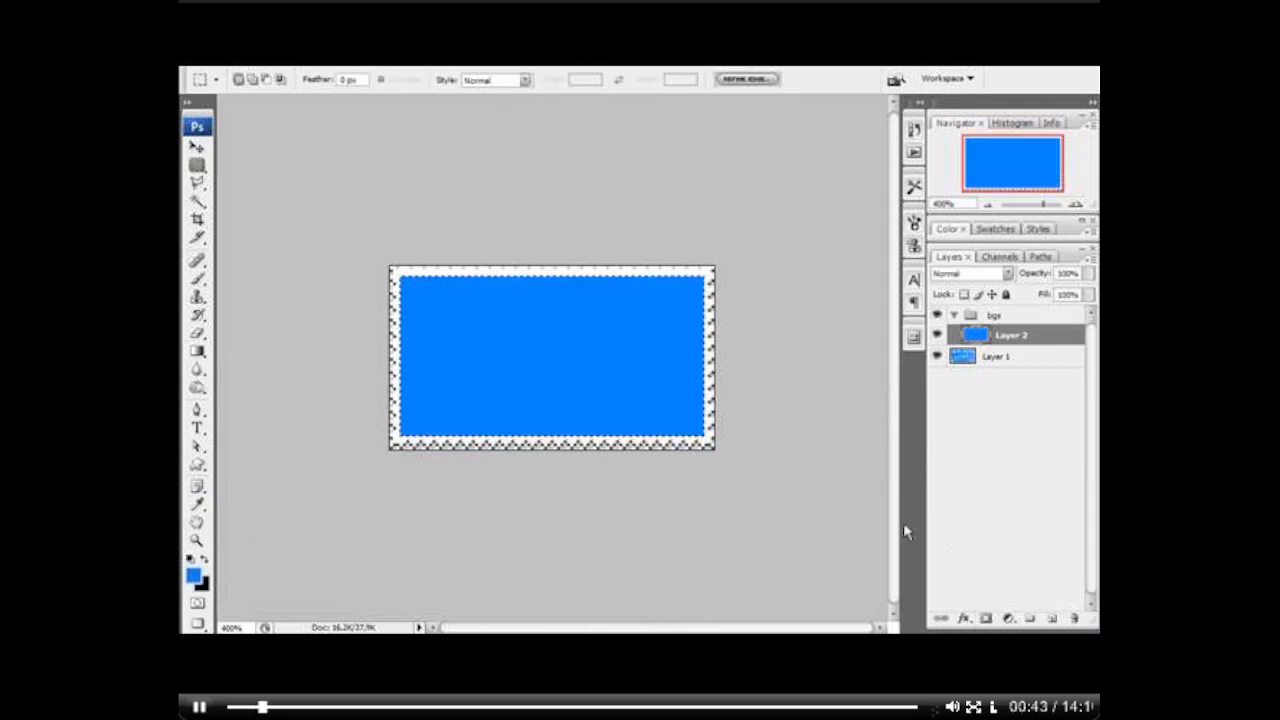
pyautogui.hotkey('ctrl', 'd')
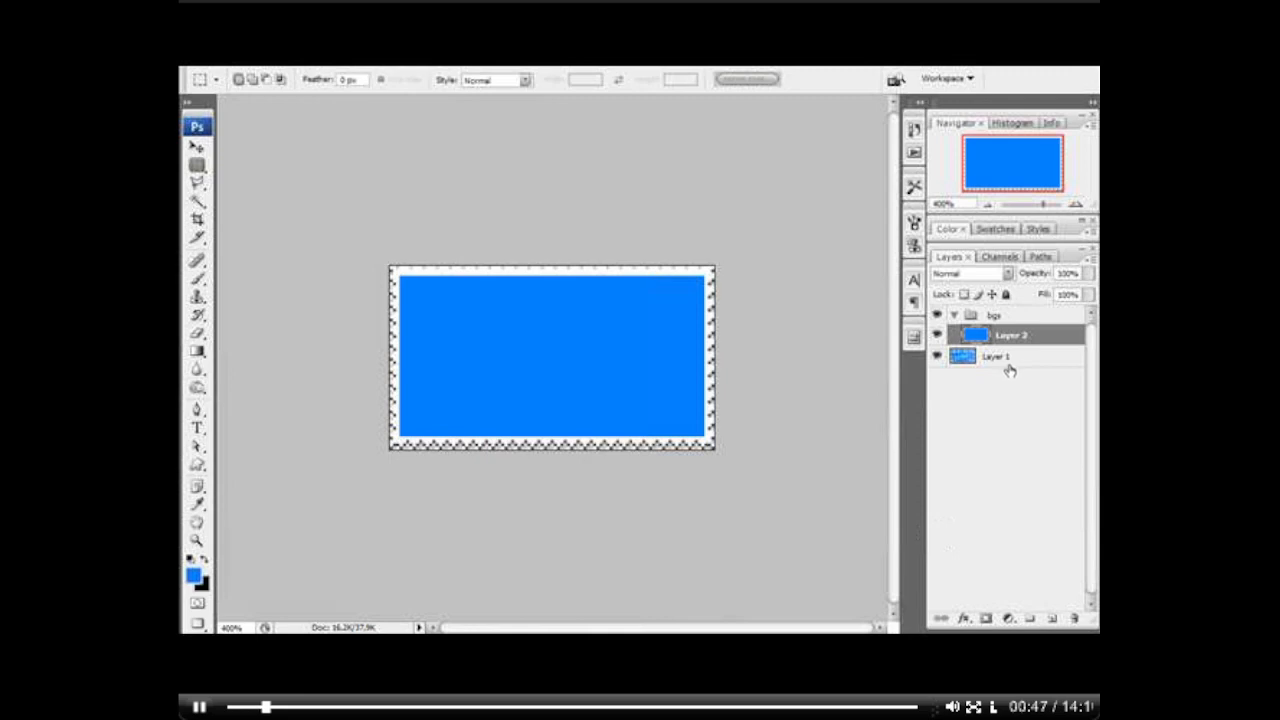
# Step: Duplicate the blue rectangle layer twice, hide both copies, and darken the original to black with Hue/Saturation
pyautogui.hotkey('ctrl', 'j')
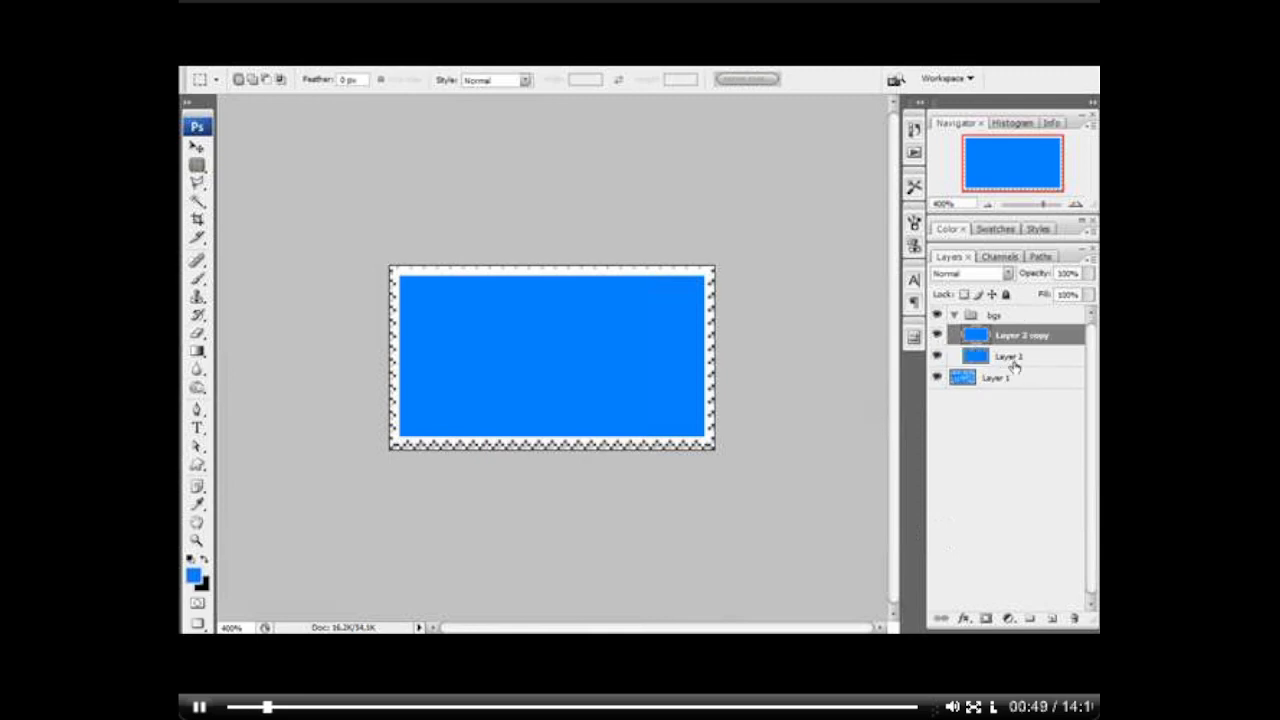
pyautogui.hotkey('ctrl', 'j')
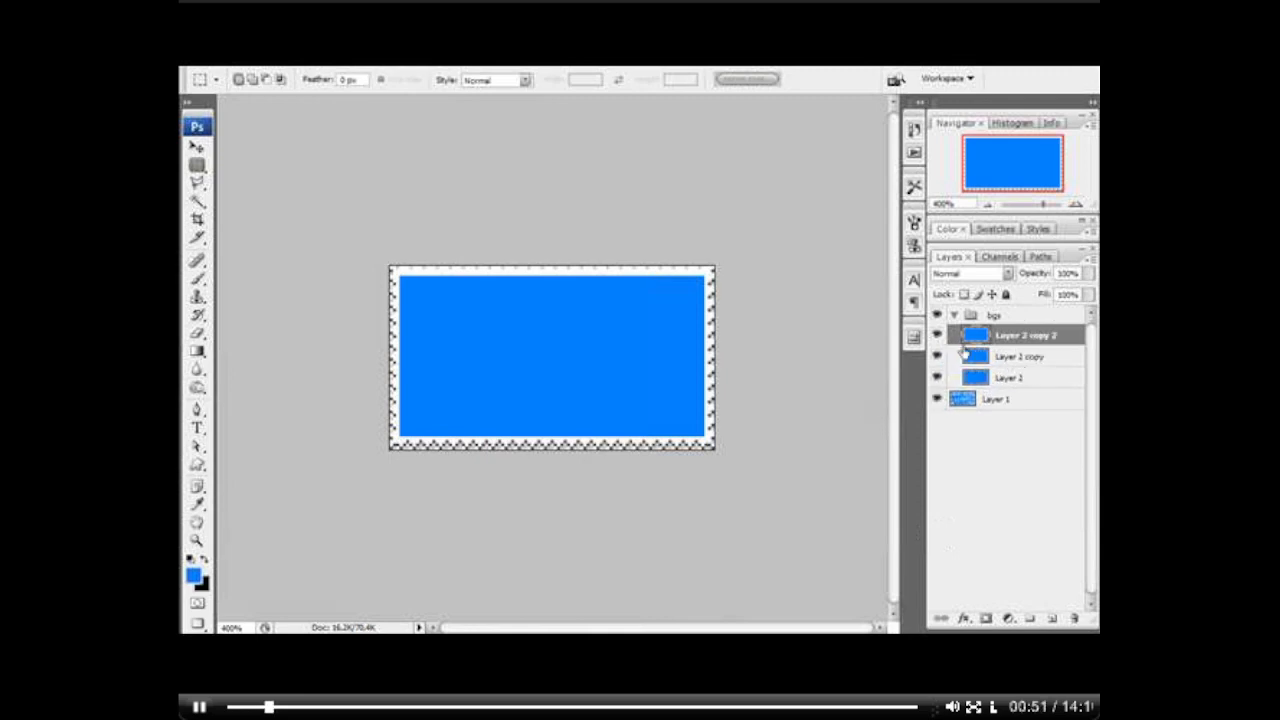
pyautogui.click(936, 338)
pyautogui.click(985, 377)
pyautogui.hotkey('ctrl', 'u')
pyautogui.moveTo(917, 386); pyautogui.dragTo(836, 392)
pyautogui.press('Return')
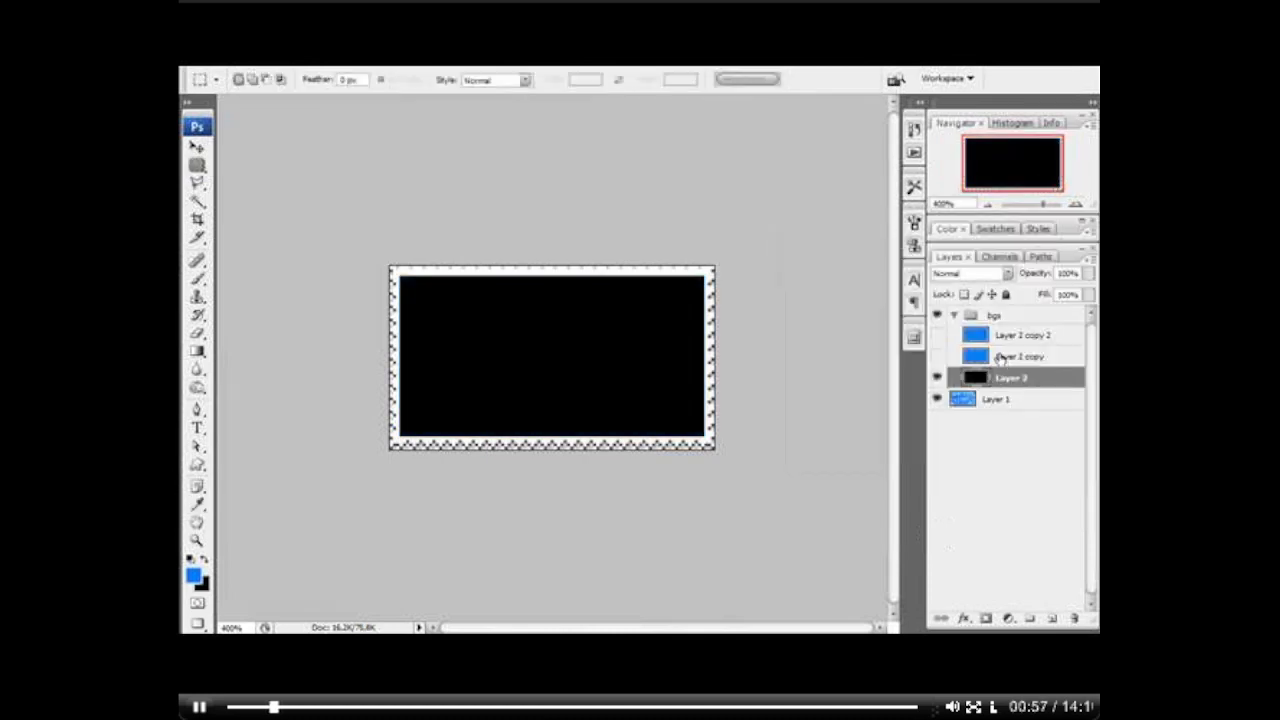
# Step: Show Layer 2 copy and darken its rectangle to navy blue with Hue/Saturation
pyautogui.click(999, 355)
pyautogui.click(937, 357)
pyautogui.hotkey('ctrl', 'm')
pyautogui.press('Escape')
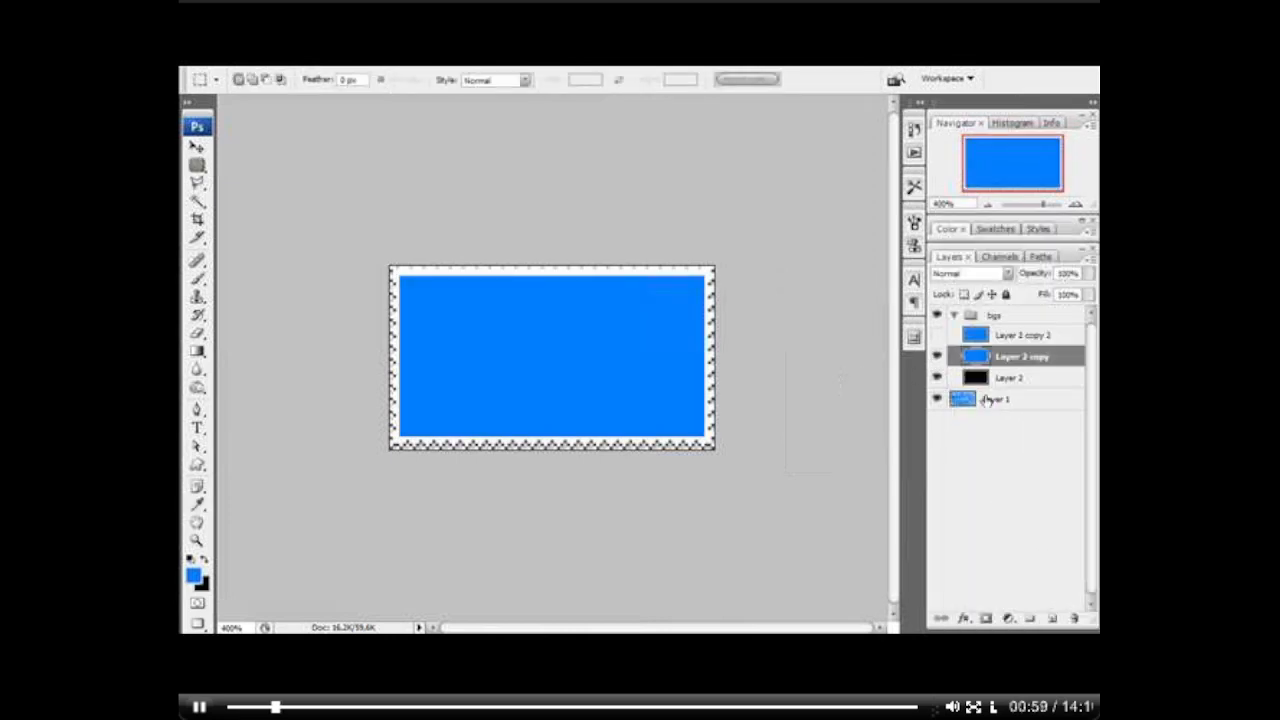
pyautogui.hotkey('ctrl', 'u')
pyautogui.moveTo(913, 383); pyautogui.dragTo(869, 392)
pyautogui.press('Return')
# Step: Make the topmost blue copy visible, compare it with the navy layer, and add a new empty layer above it
pyautogui.click(937, 337)
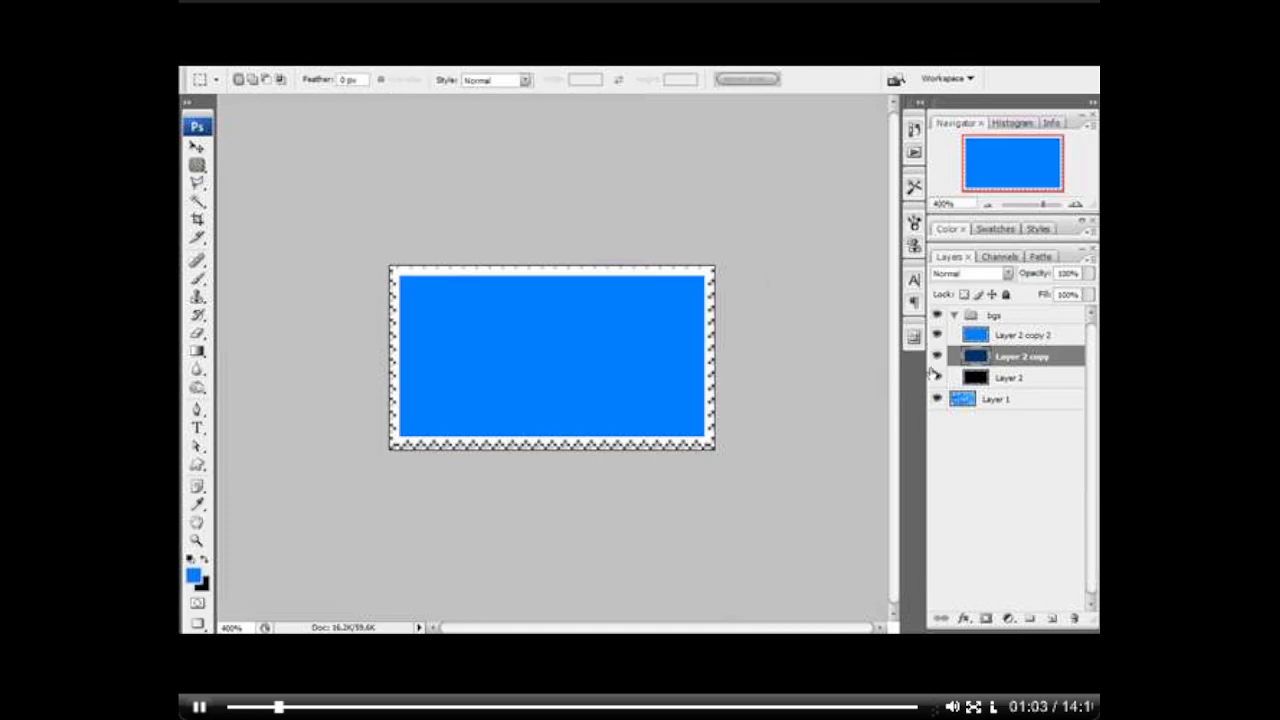
pyautogui.click(936, 357)
pyautogui.click(937, 337)
pyautogui.click(936, 357)
pyautogui.click(937, 337)
pyautogui.click(1020, 337)
pyautogui.click(1053, 619)
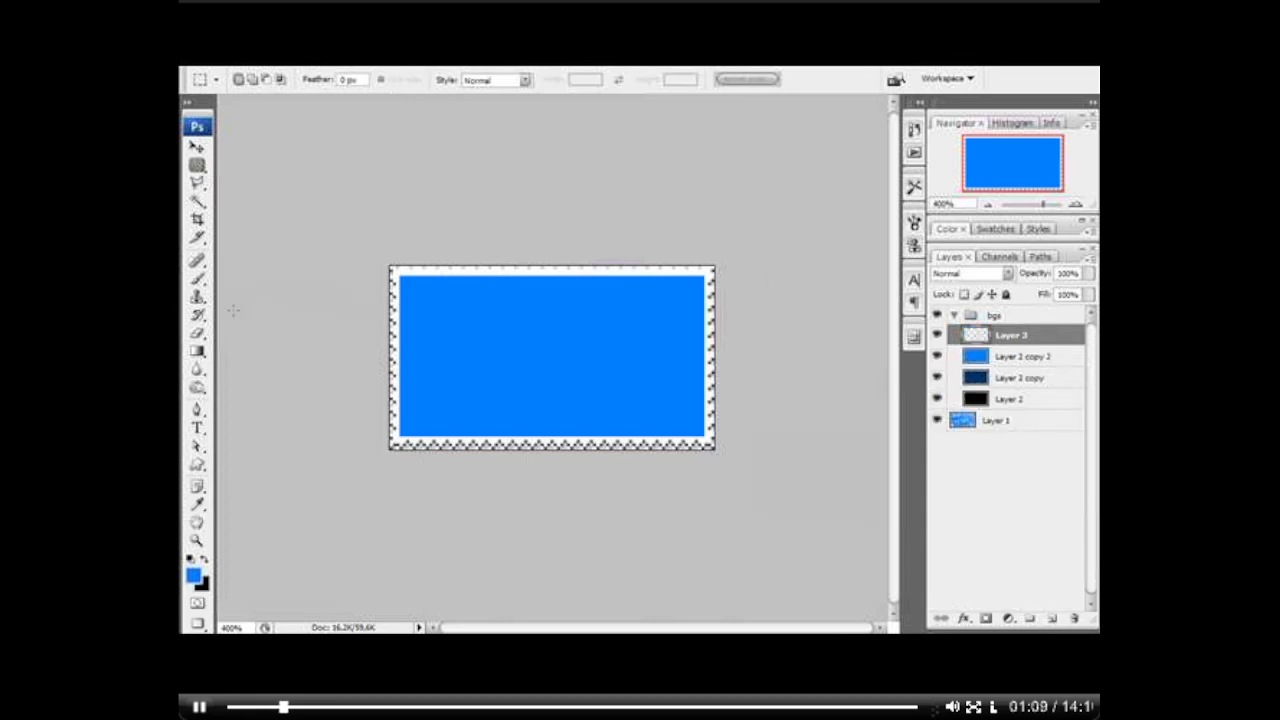
# Step: Load the blue rectangle's outline as a selection and draw a white-to-transparent radial gradient on Layer 3 from the stamp's upper edge
pyautogui.keyDown('ctrl'); pyautogui.click(976, 360); pyautogui.keyUp('ctrl')
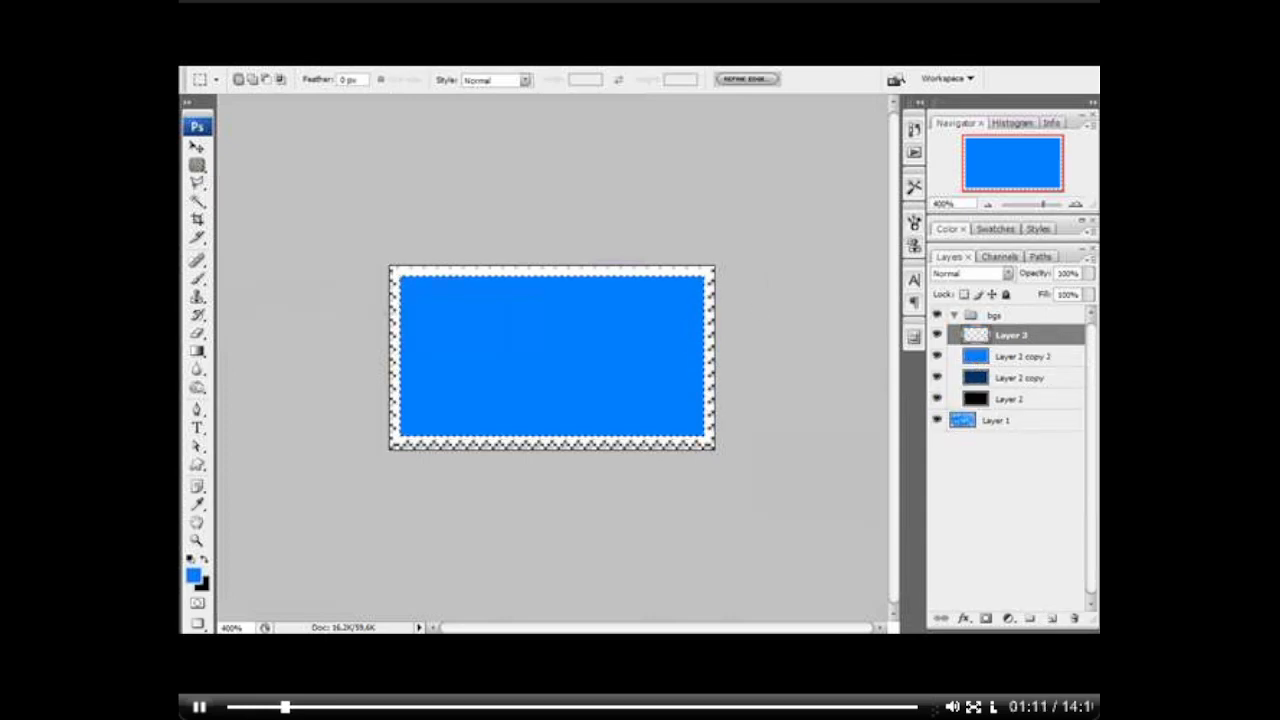
pyautogui.click(197, 351)
pyautogui.click(192, 559)
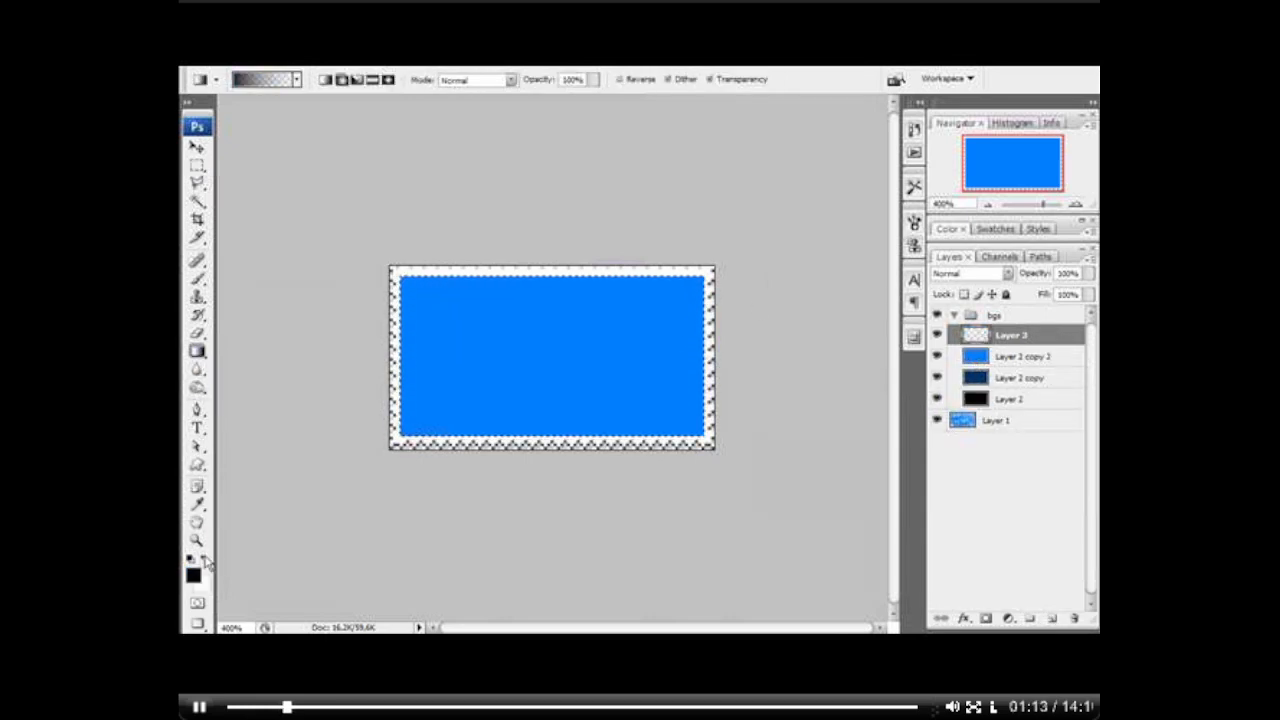
pyautogui.click(204, 560)
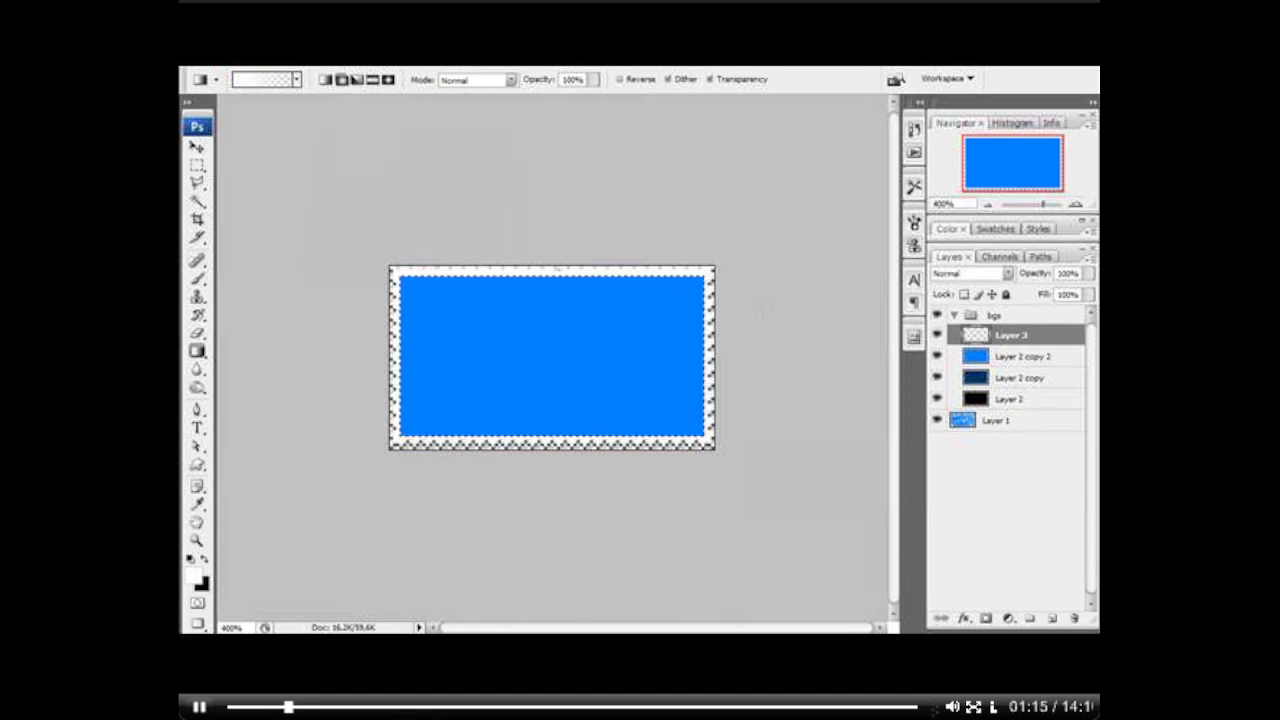
pyautogui.moveTo(560, 432); pyautogui.dragTo(560, 434)
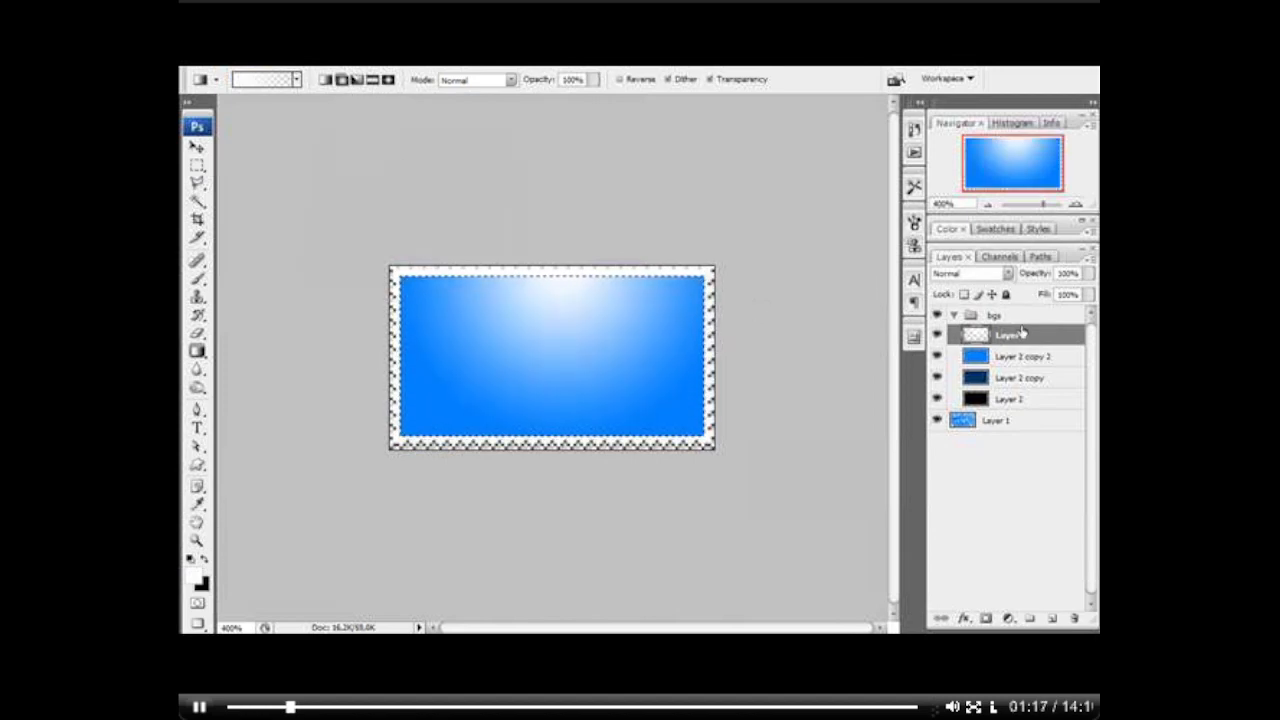
# Step: Set Layer 3 to Color Dodge with reduced fill and add a white linear gradient rising from the stamp's lower edge
pyautogui.click(993, 275)
pyautogui.click(990, 434)
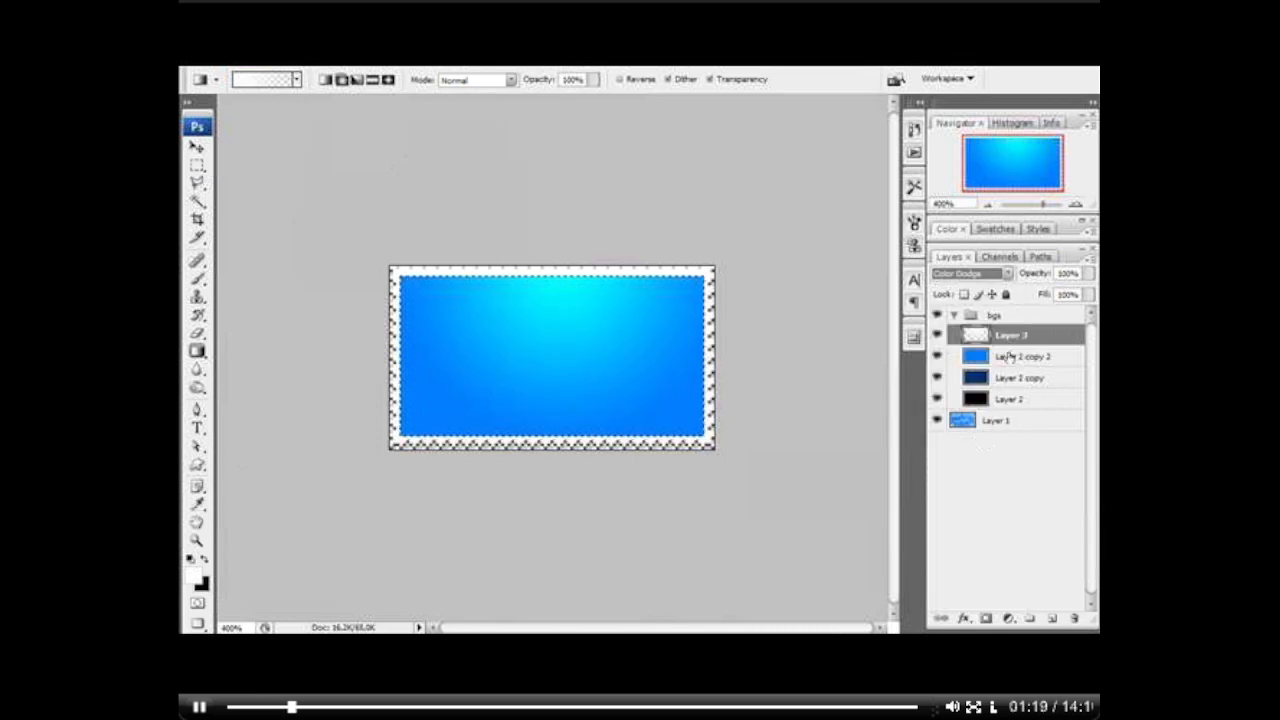
pyautogui.moveTo(1048, 298); pyautogui.dragTo(1038, 298)
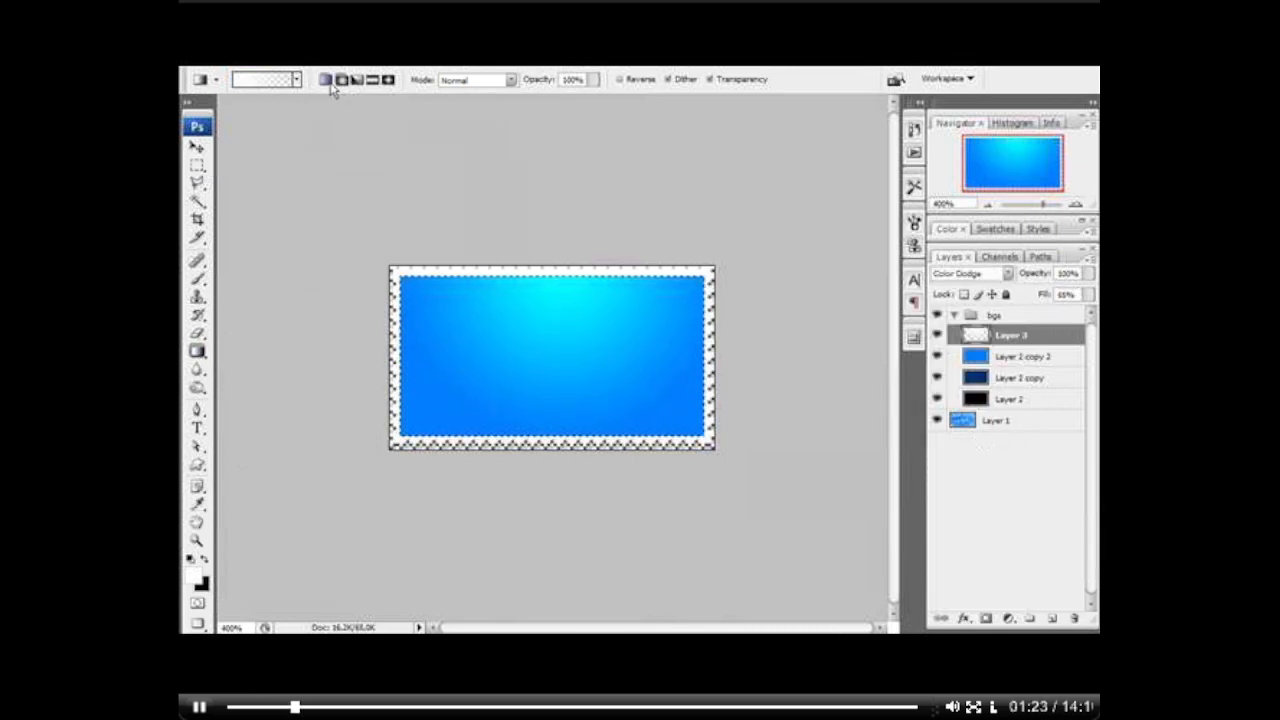
pyautogui.moveTo(556, 467); pyautogui.dragTo(556, 388)
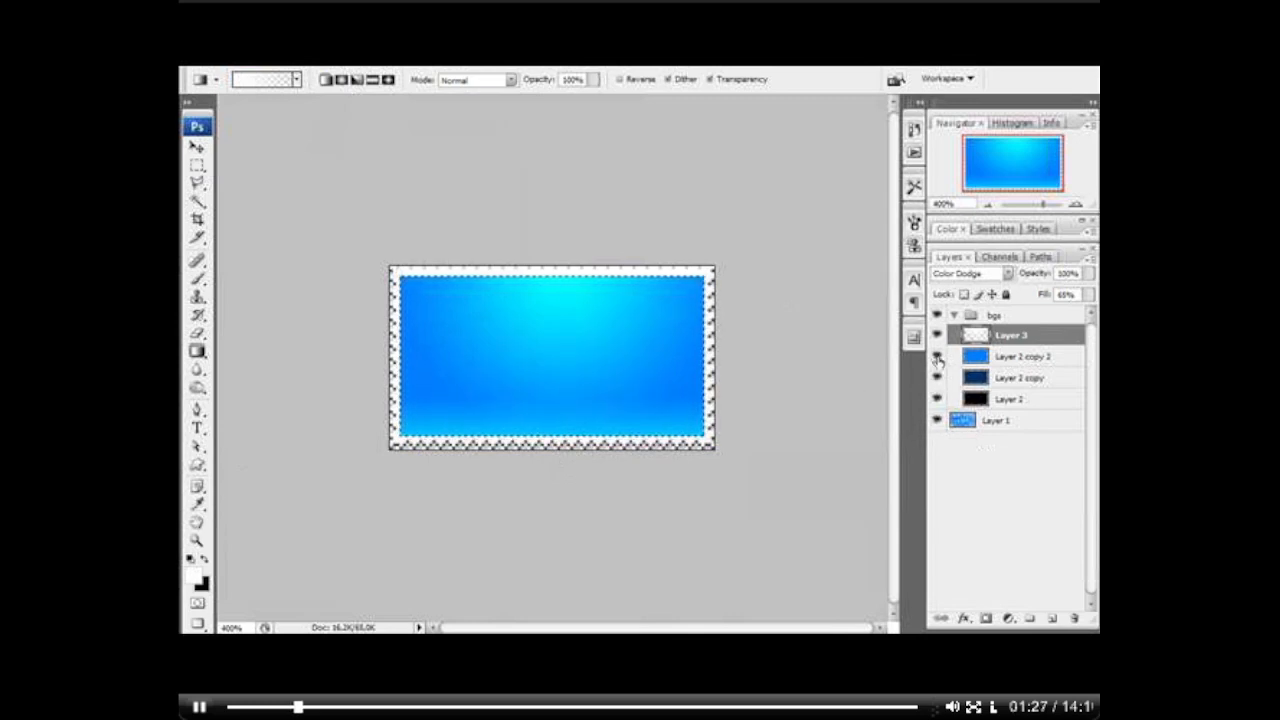
# Step: Toggle the bright blue and navy layers' visibility to compare how the gradients look over each background colour
pyautogui.click(937, 357)
pyautogui.click(939, 378)
pyautogui.click(939, 378)
pyautogui.click(936, 357)
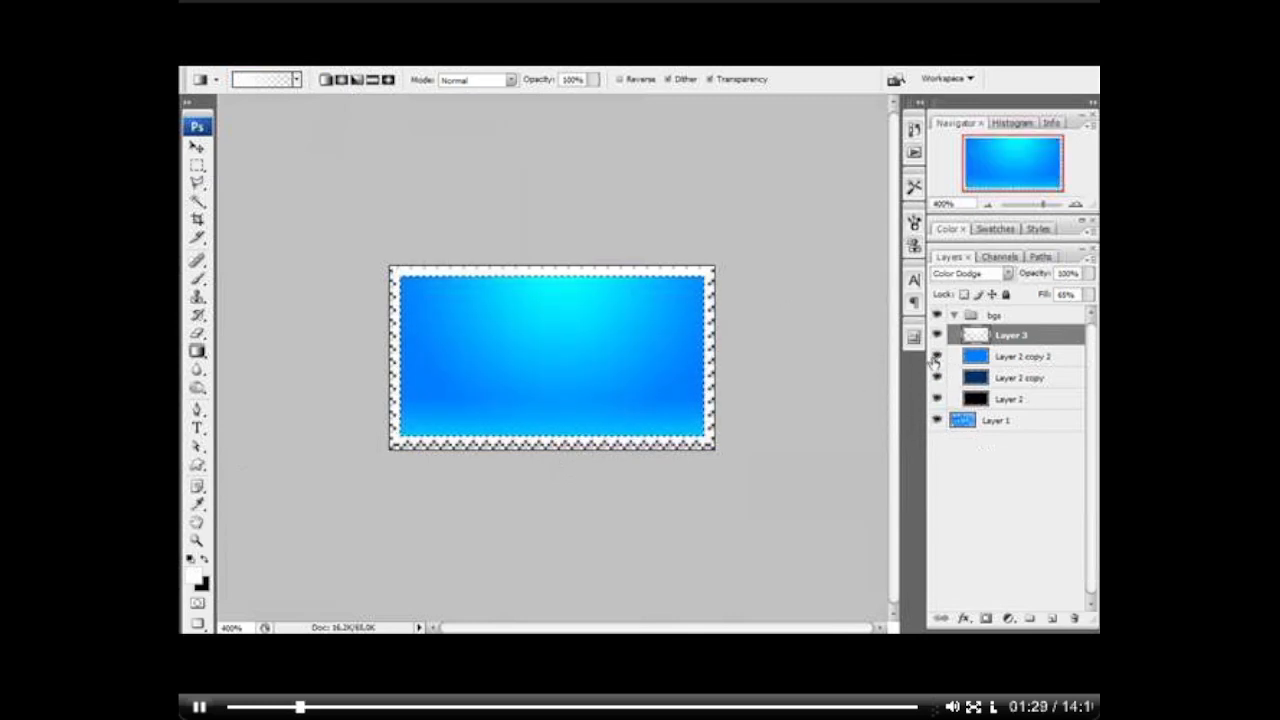
pyautogui.click(937, 357)
pyautogui.click(938, 378)
pyautogui.click(938, 378)
pyautogui.click(937, 357)
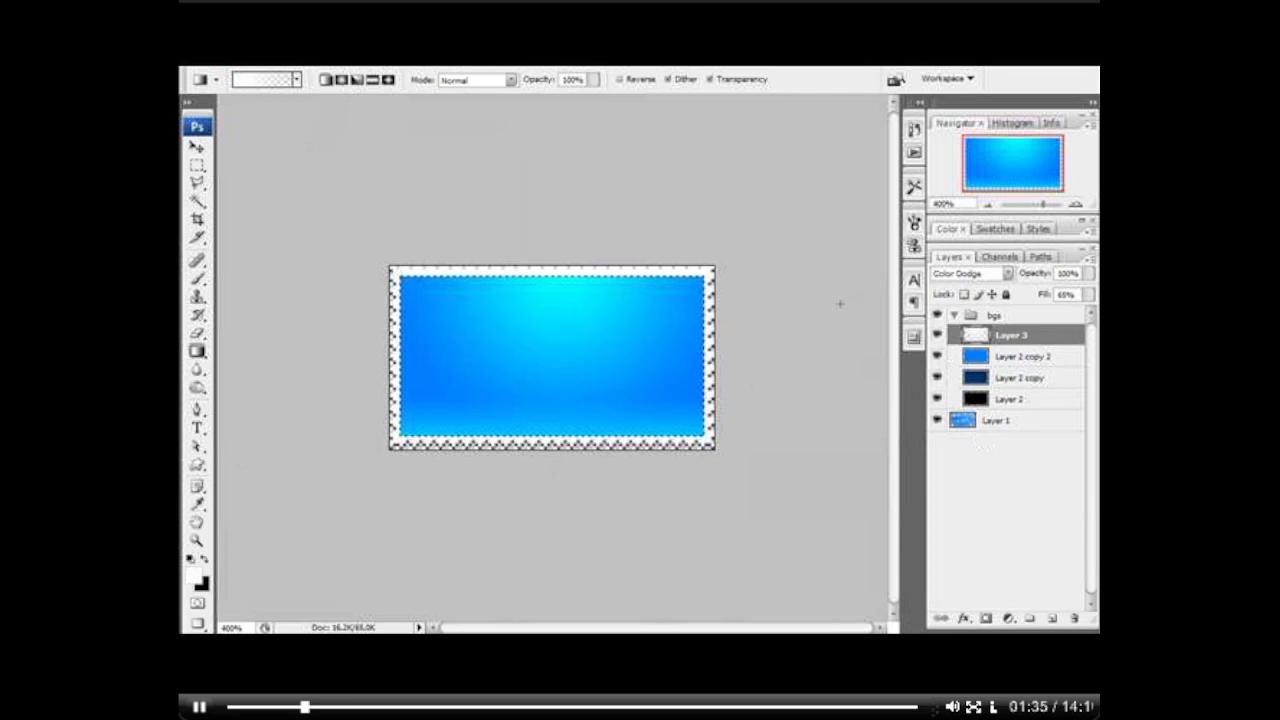
# Step: Create a new layer group above the bgs group and name it icon
pyautogui.click(1007, 315)
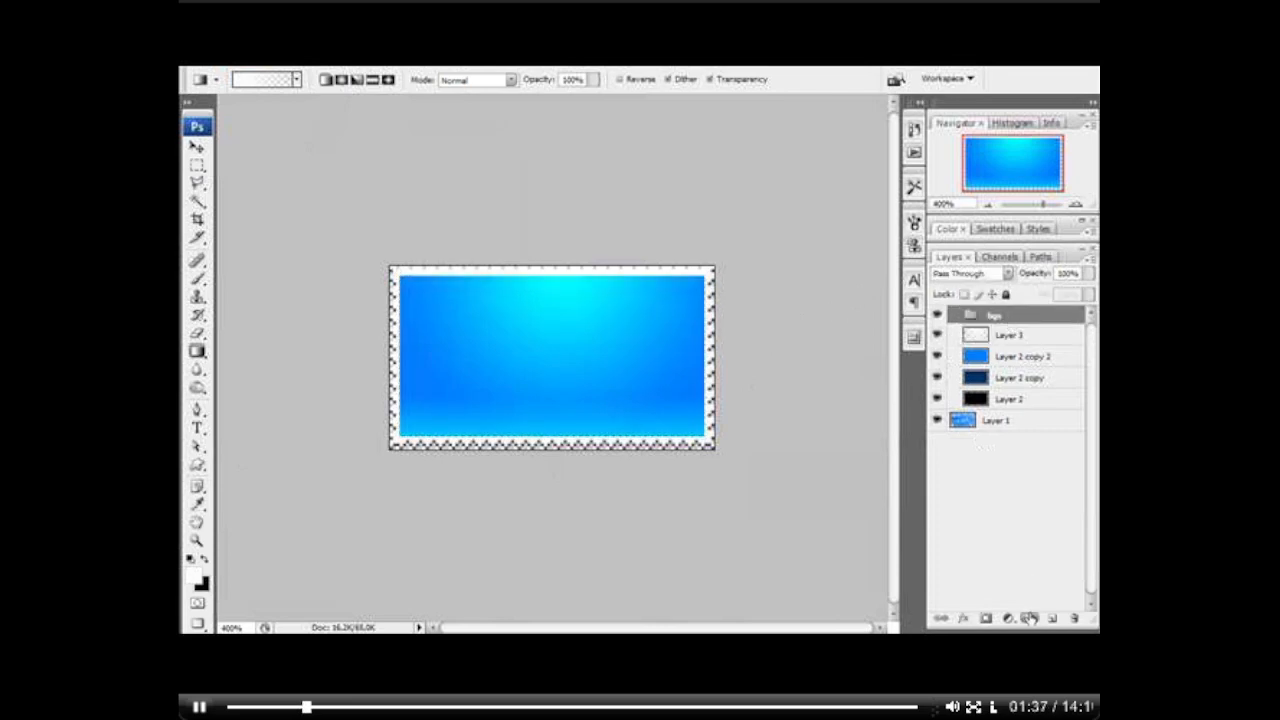
pyautogui.click(1029, 617)
pyautogui.doubleClick(1001, 316)
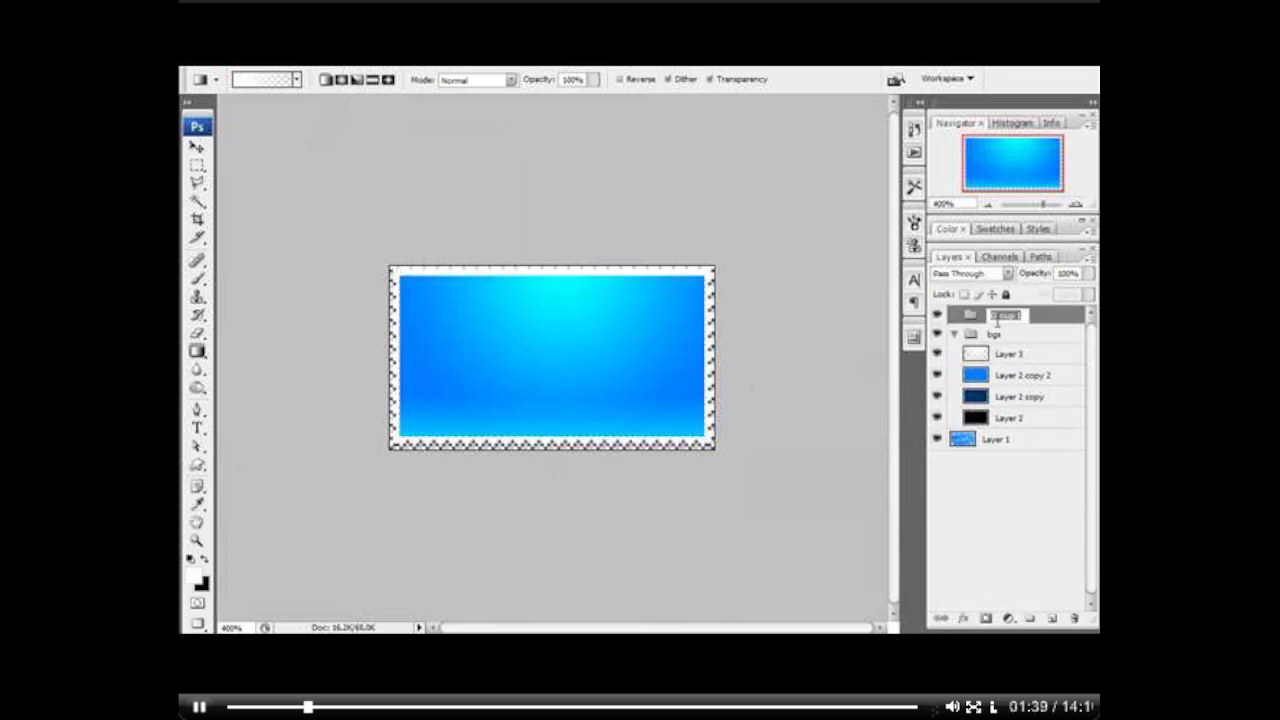
pyautogui.write('icon')
pyautogui.press('Return')
# Step: Open the blue music note icon image and arrange it enlarged in a floating window beside the stamp document
pyautogui.moveTo(228, 214); pyautogui.dragTo(549, 358)
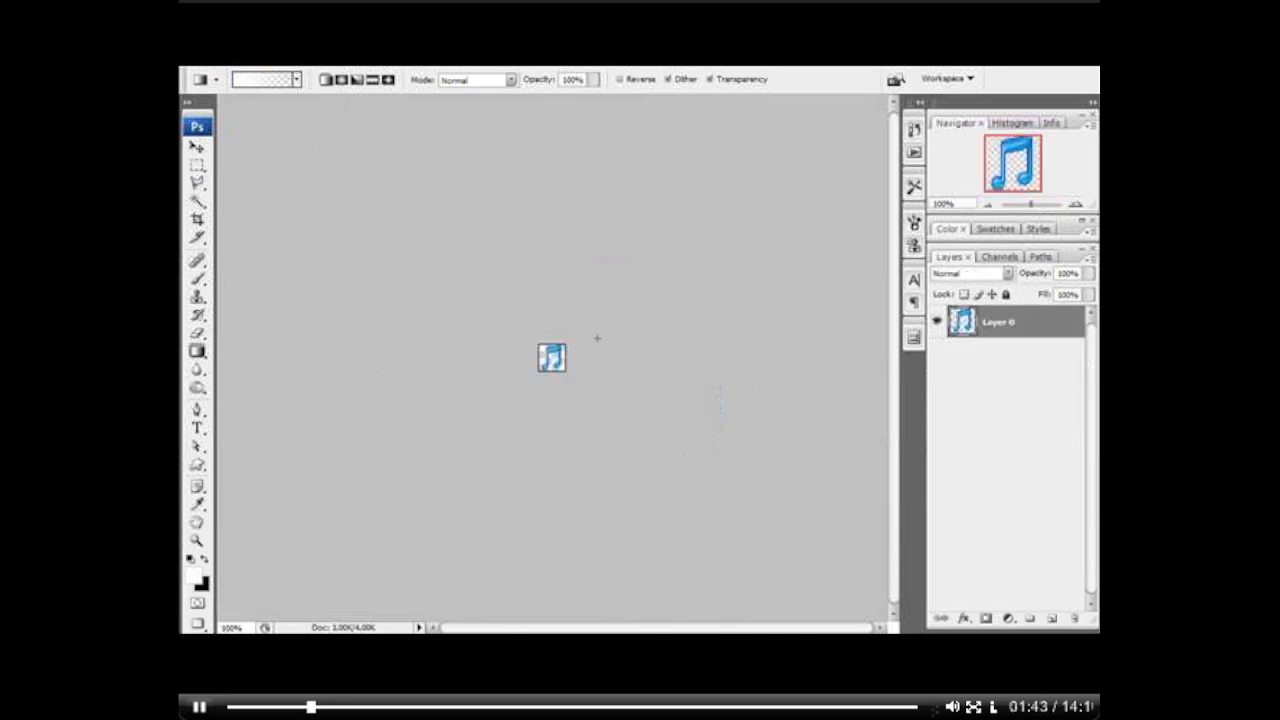
pyautogui.press('z')
pyautogui.hotkey('ctrl', '0')
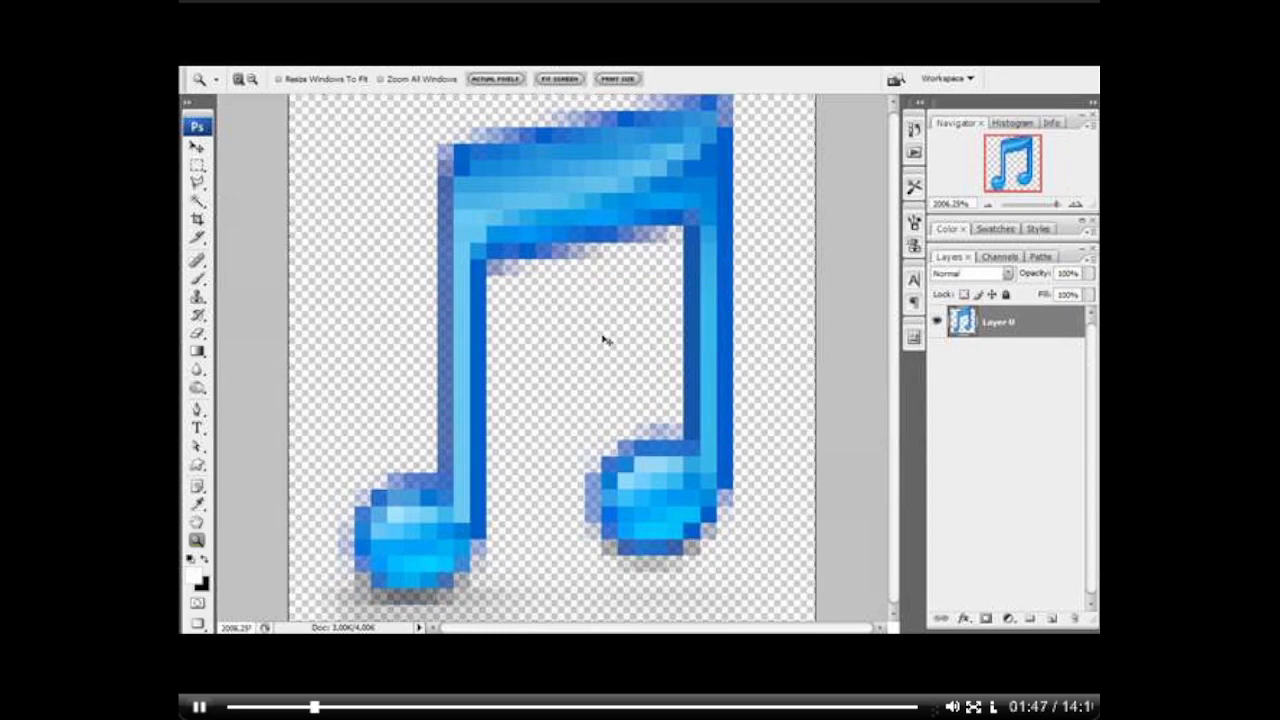
pyautogui.click(1078, 68)
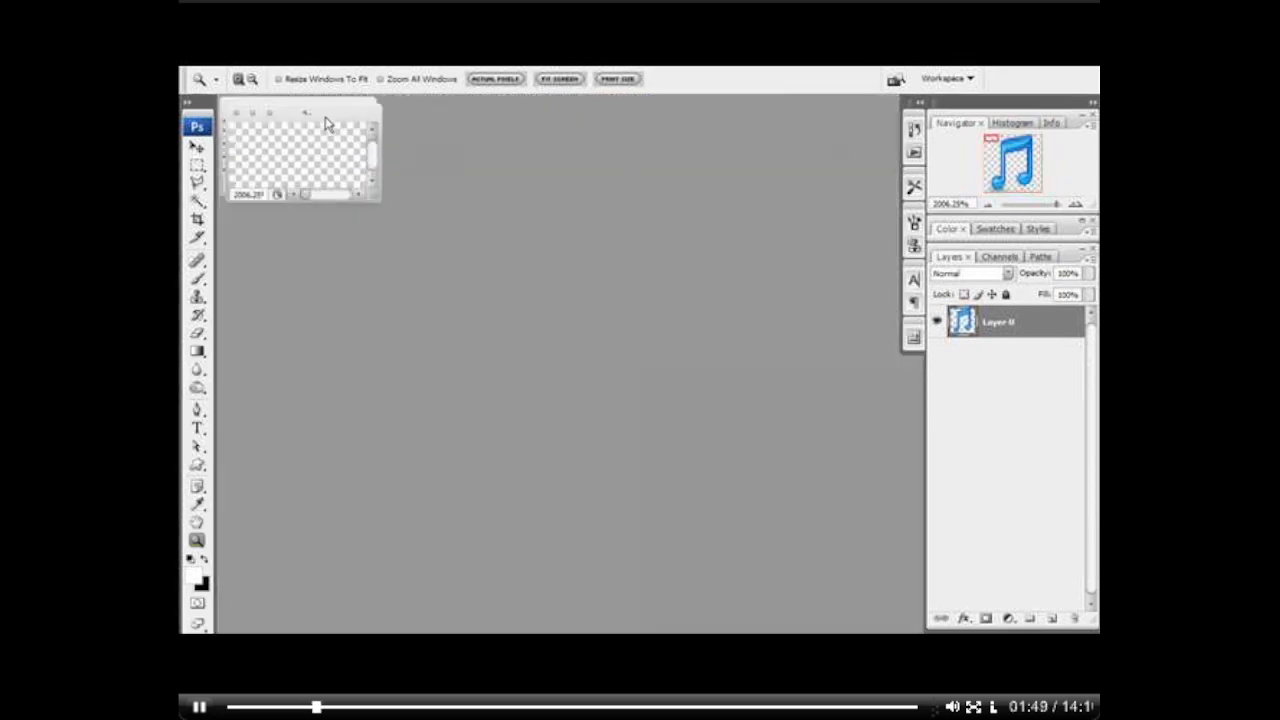
pyautogui.moveTo(308, 112); pyautogui.dragTo(689, 315)
pyautogui.hotkey('ctrl', '0')
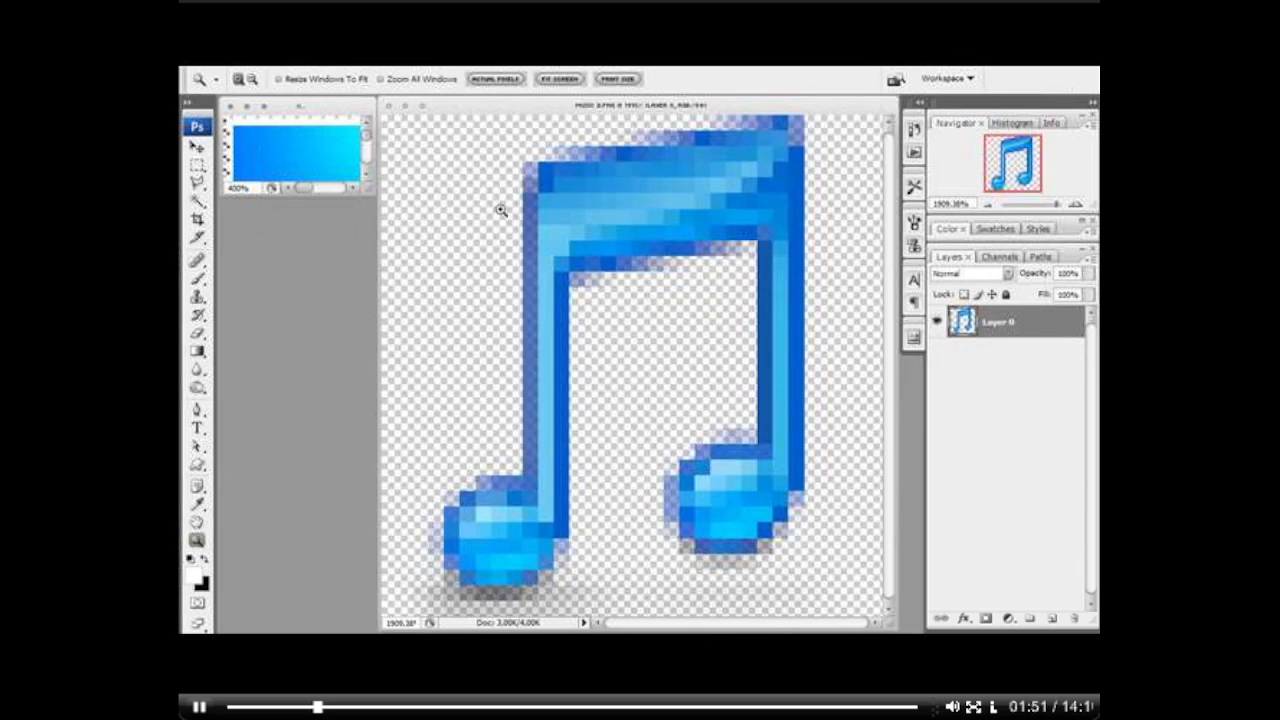
# Step: Copy the music note into the stamp document's icon group and close the note's source file
pyautogui.press('v')
pyautogui.moveTo(586, 235); pyautogui.dragTo(316, 173)
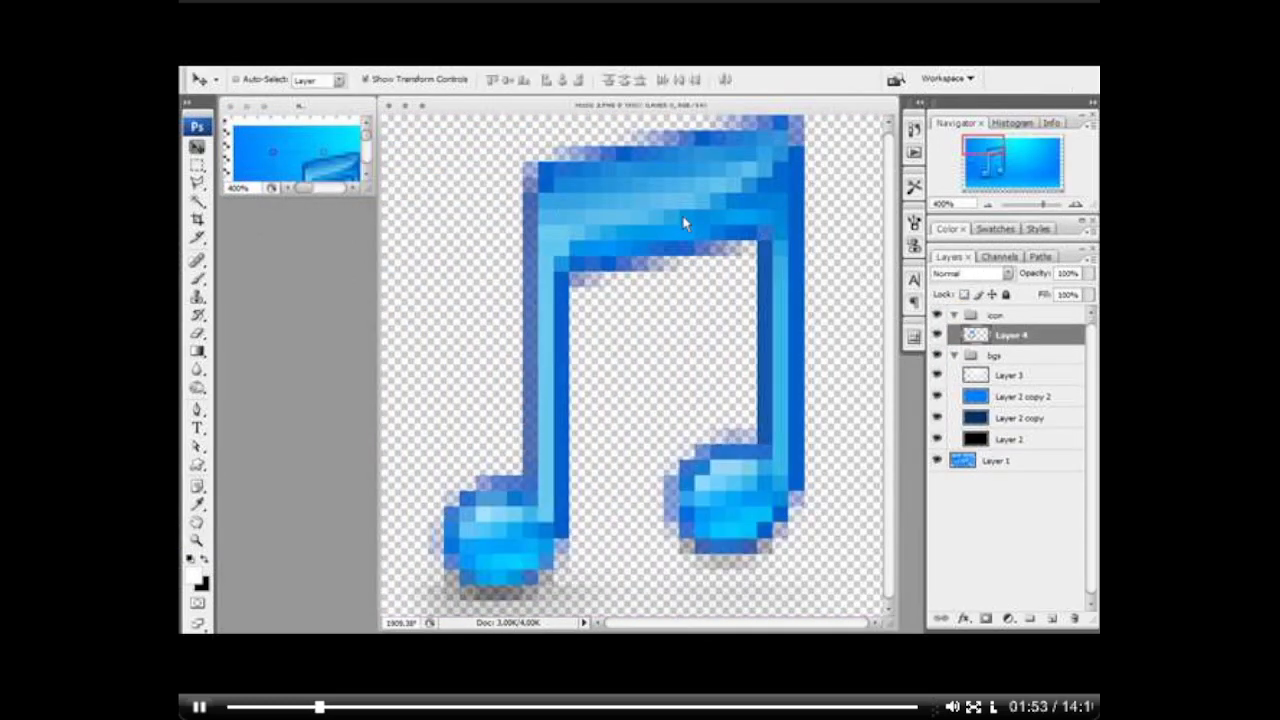
pyautogui.click(686, 222)
pyautogui.hotkey('ctrl', 'w')
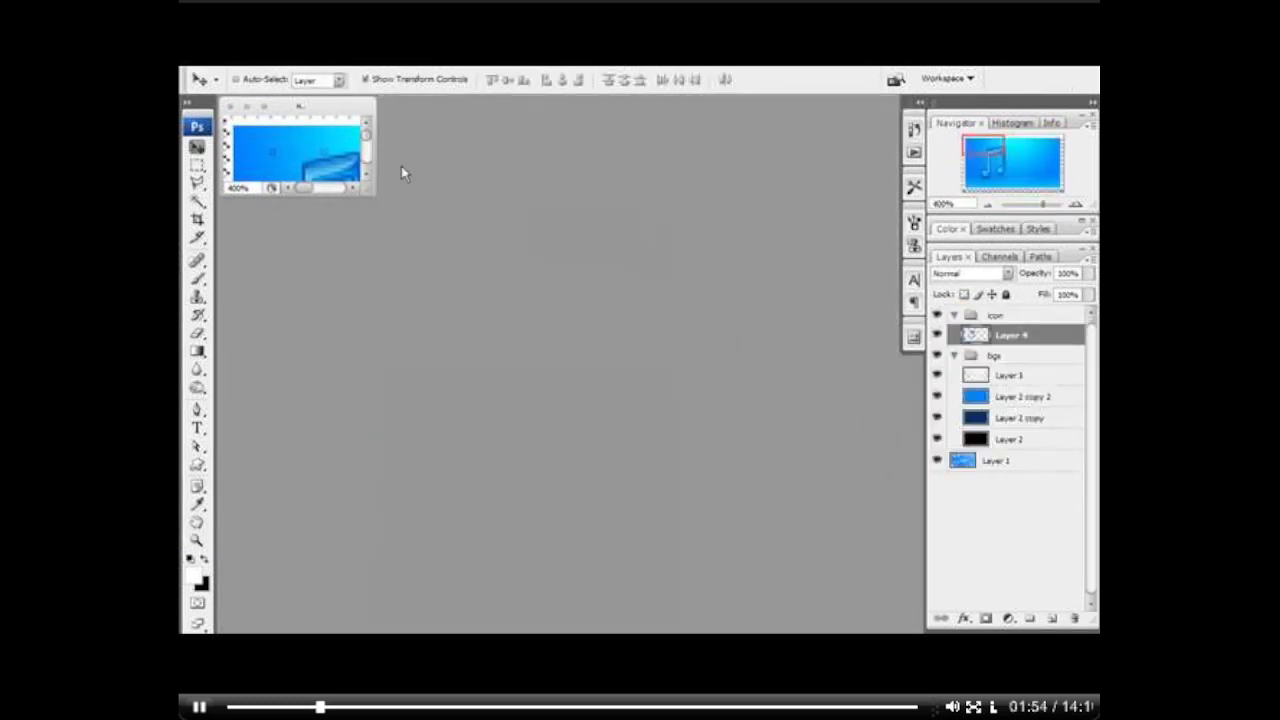
# Step: Maximize the stamp document and centre the music note on the stamp
pyautogui.doubleClick(308, 111)
pyautogui.moveTo(516, 337); pyautogui.dragTo(578, 339)
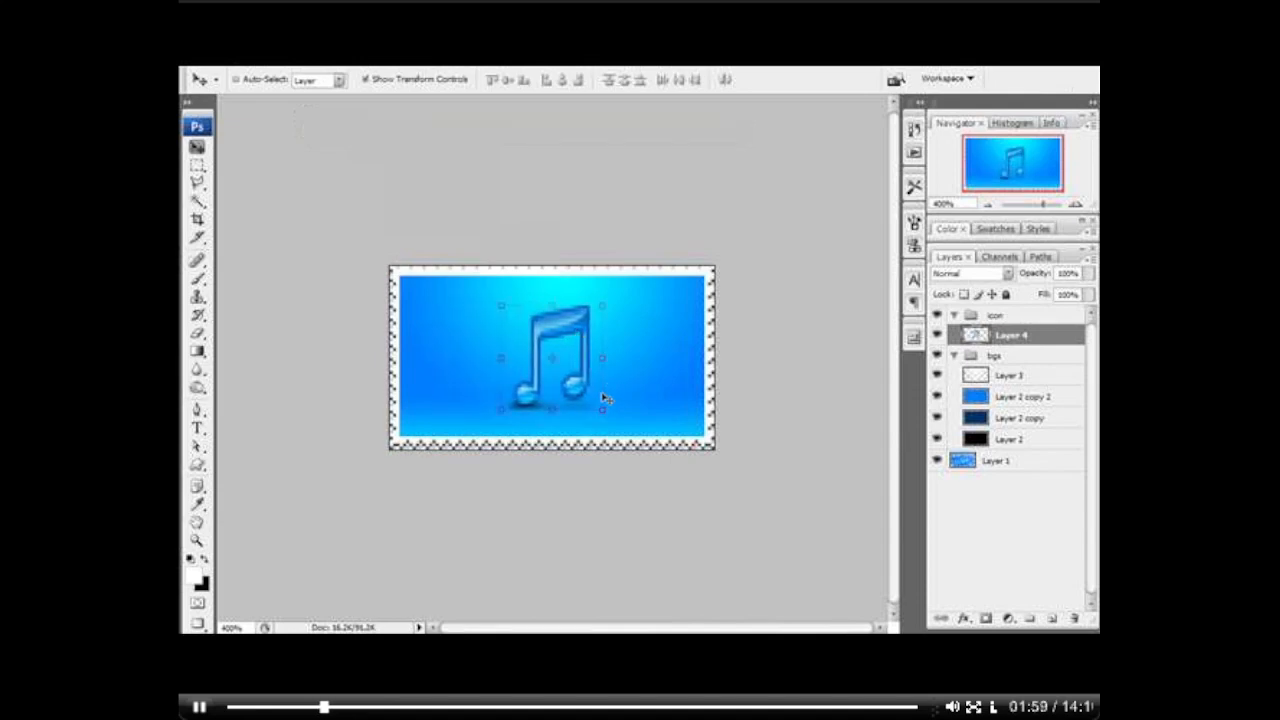
pyautogui.press('Left')
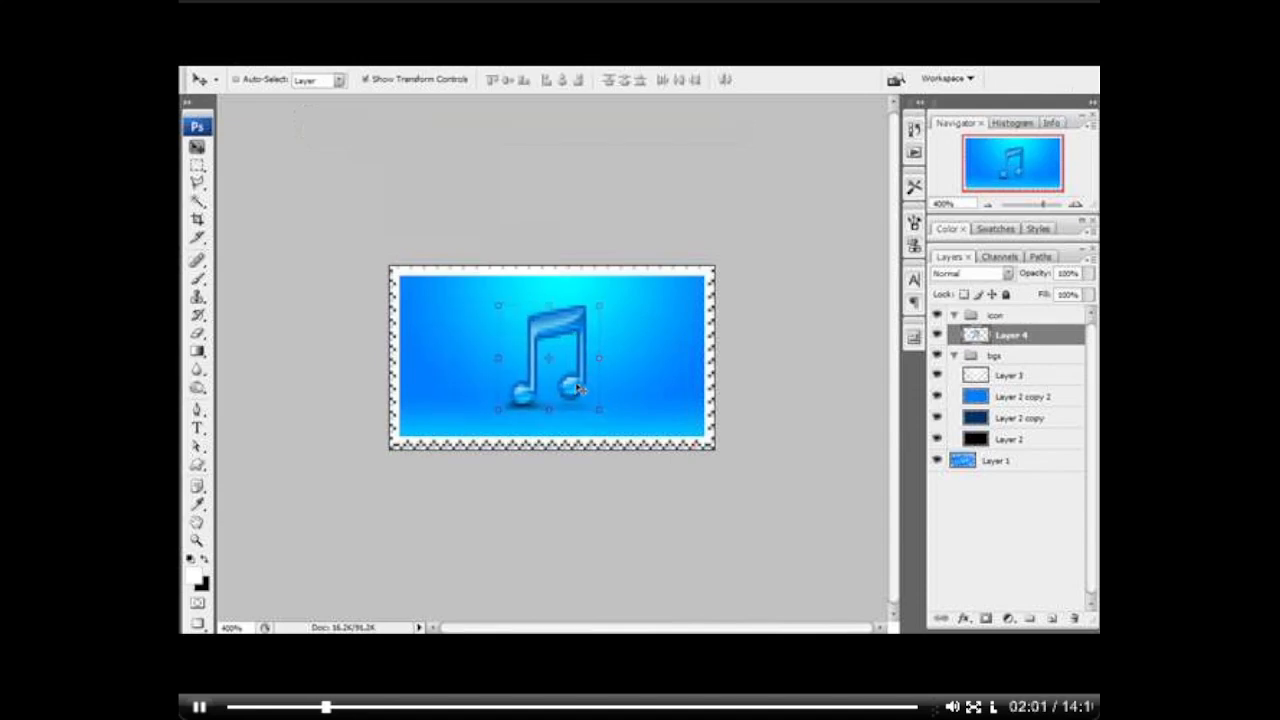
# Step: Duplicate the music note layer four times, hide all four copies, and select the original Layer 4
pyautogui.press('z')
pyautogui.click(561, 388)
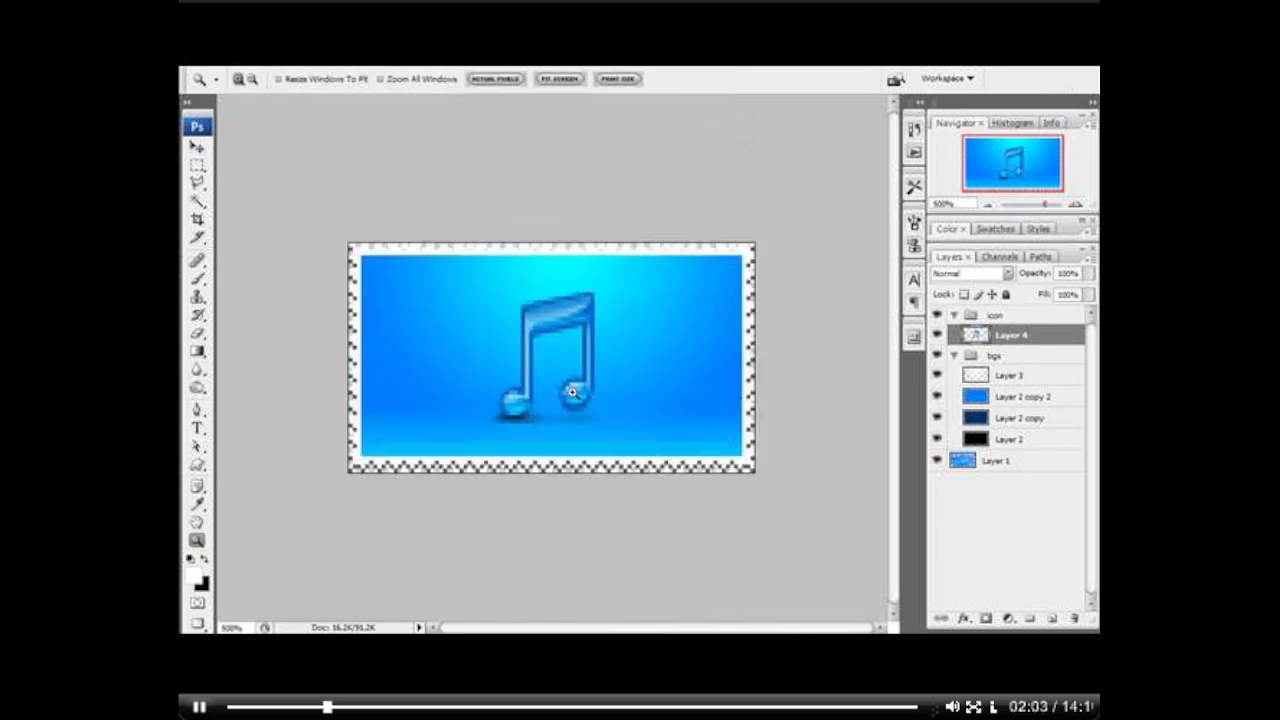
pyautogui.click(575, 398)
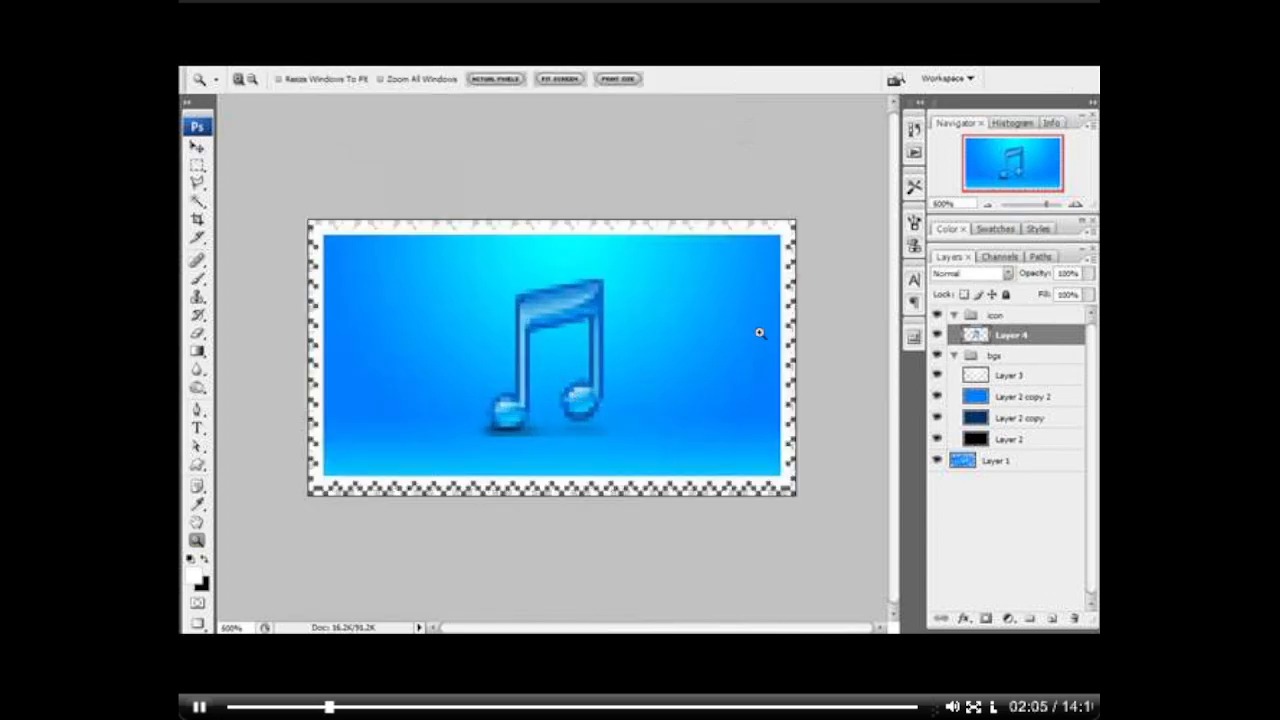
pyautogui.hotkey('ctrl', 'j')
pyautogui.hotkey('ctrl', 'j')
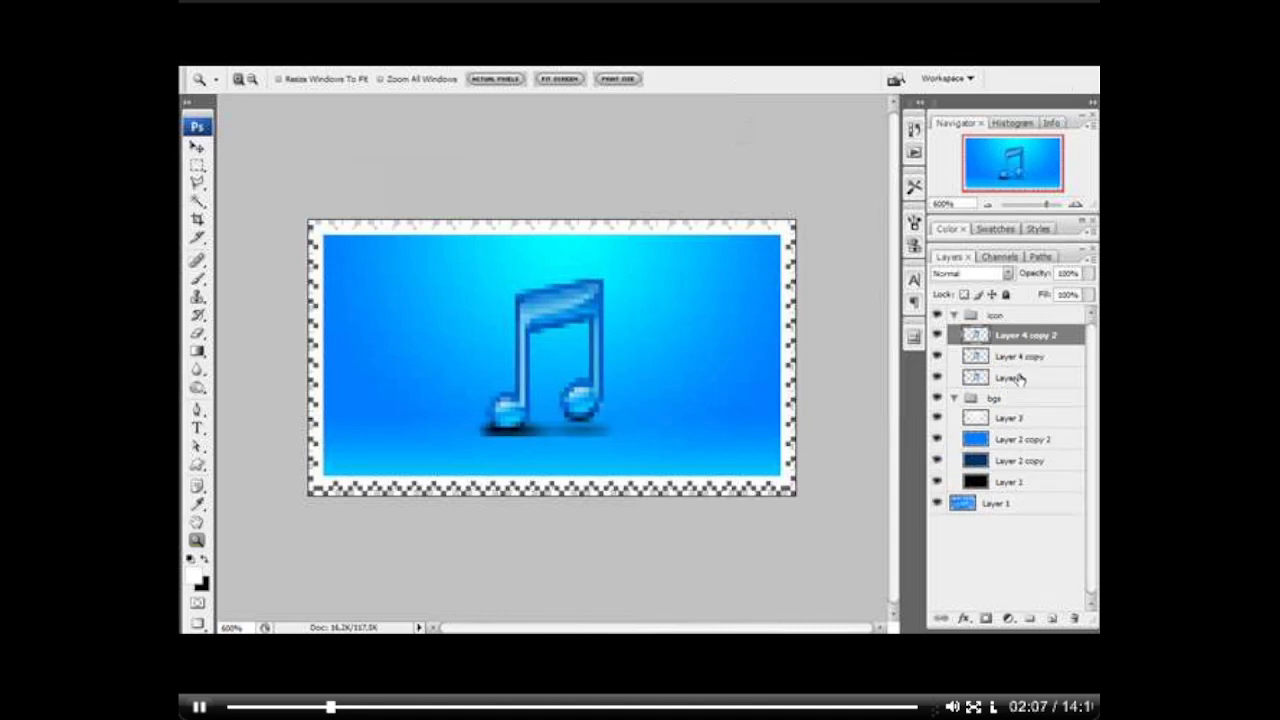
pyautogui.hotkey('ctrl', 'j')
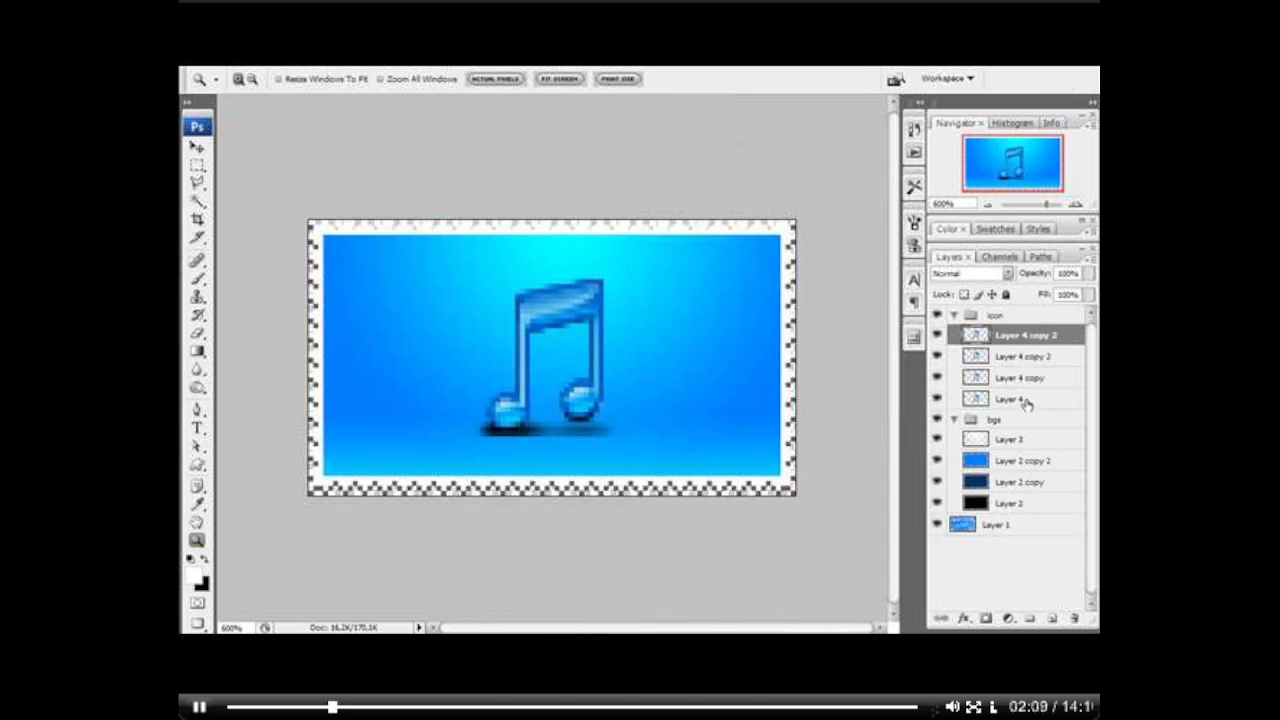
pyautogui.hotkey('ctrl', 'j')
pyautogui.click(1025, 420)
pyautogui.moveTo(938, 399); pyautogui.dragTo(938, 345)
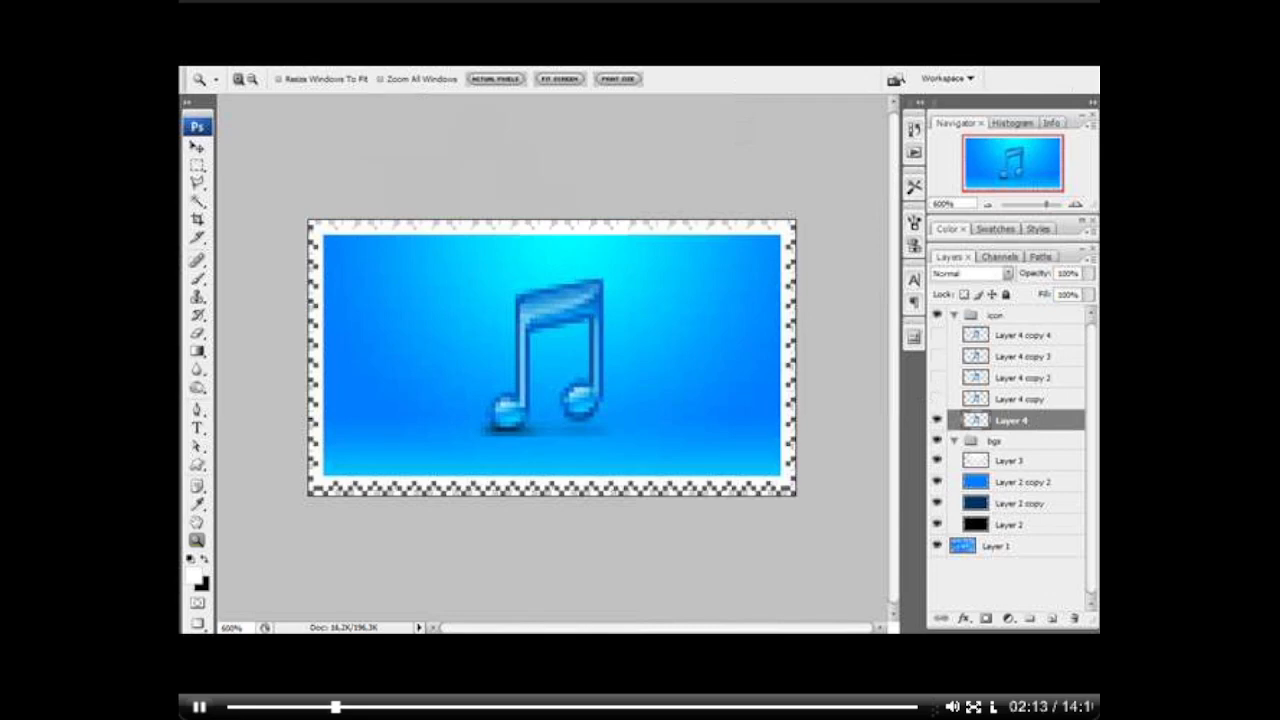
# Step: Apply a Radial Blur to Layer 4 with amount 2, Spin method and Good quality, and repeat the filter to strengthen it
pyautogui.click(344, 62)
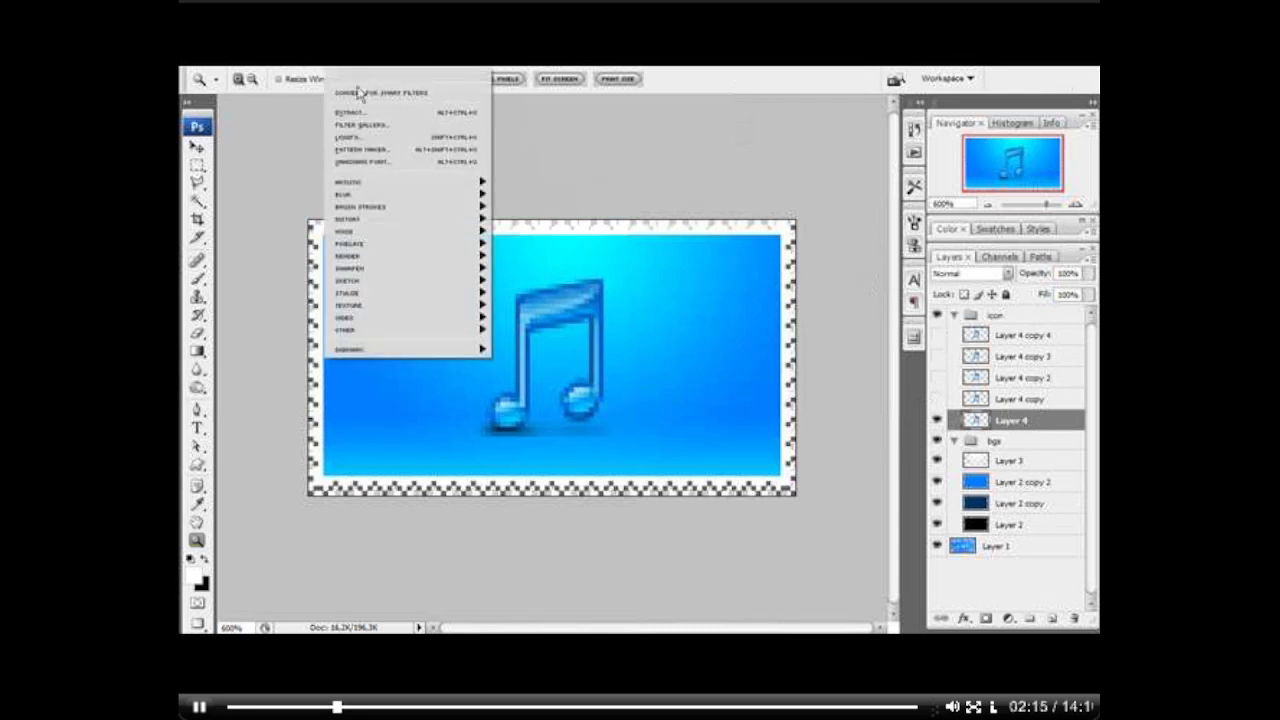
pyautogui.moveTo(398, 197)
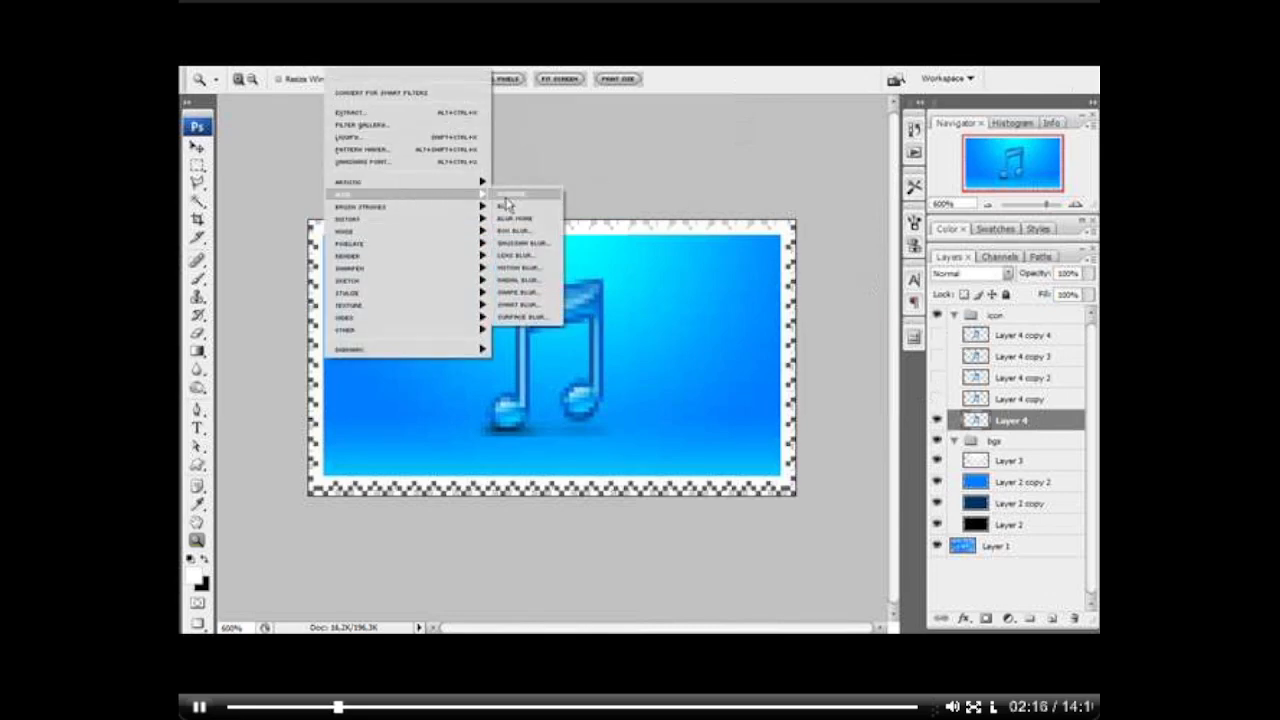
pyautogui.click(535, 287)
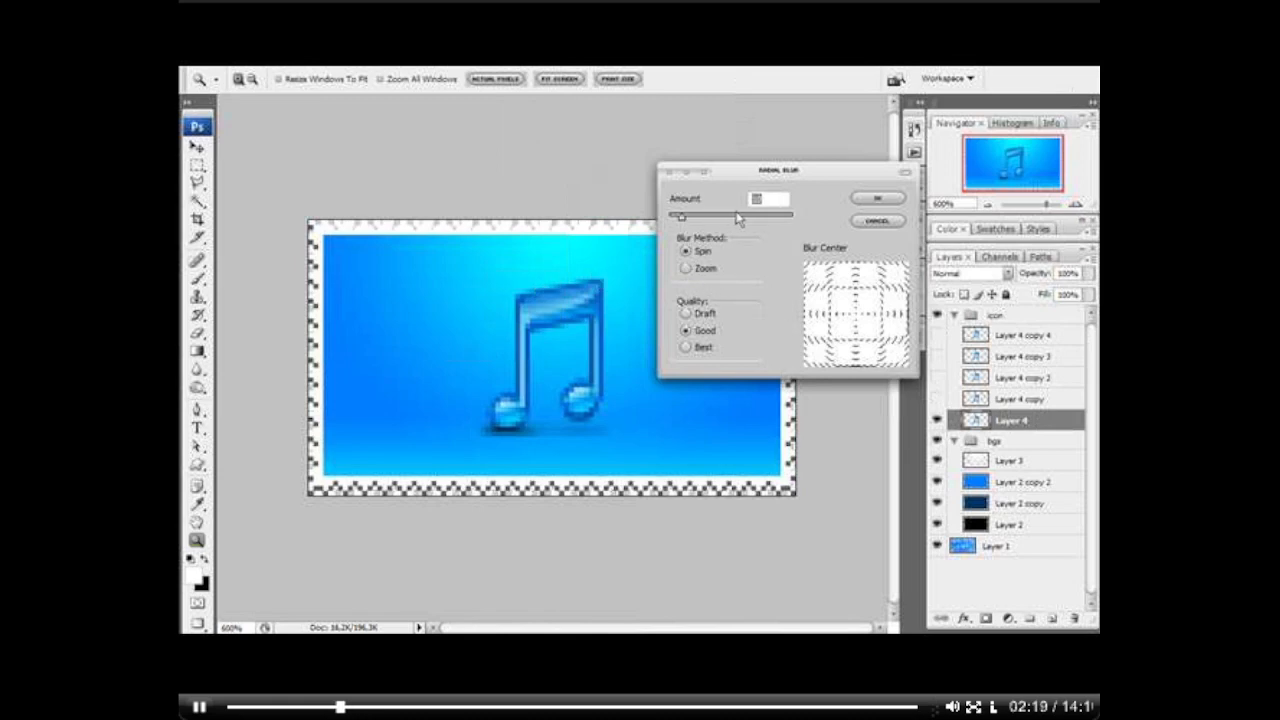
pyautogui.write('20')
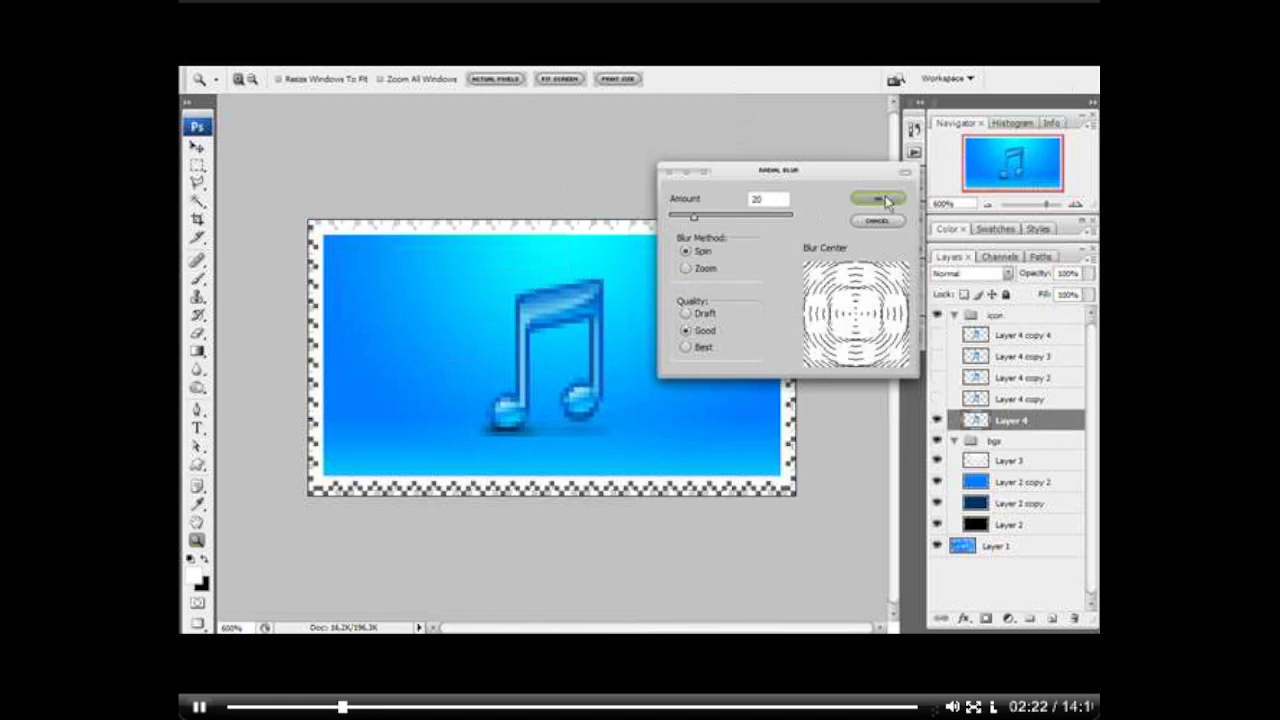
pyautogui.click(878, 198)
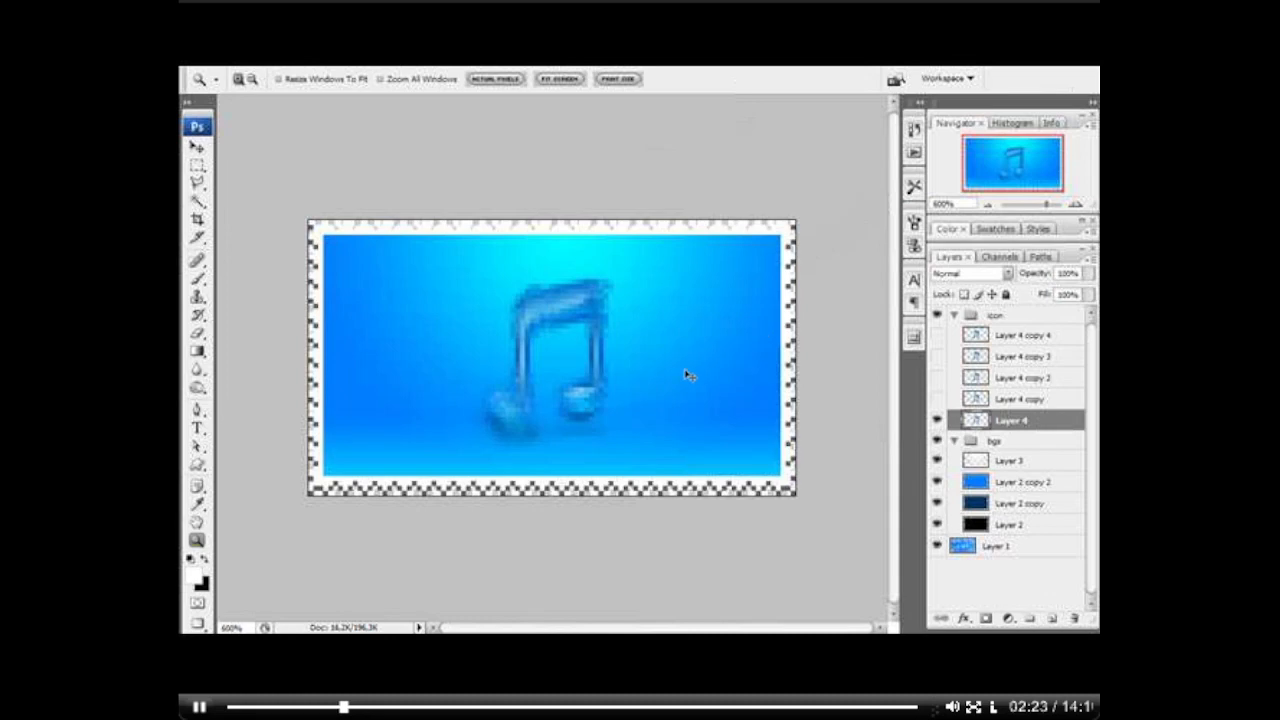
pyautogui.hotkey('ctrl', 'f')
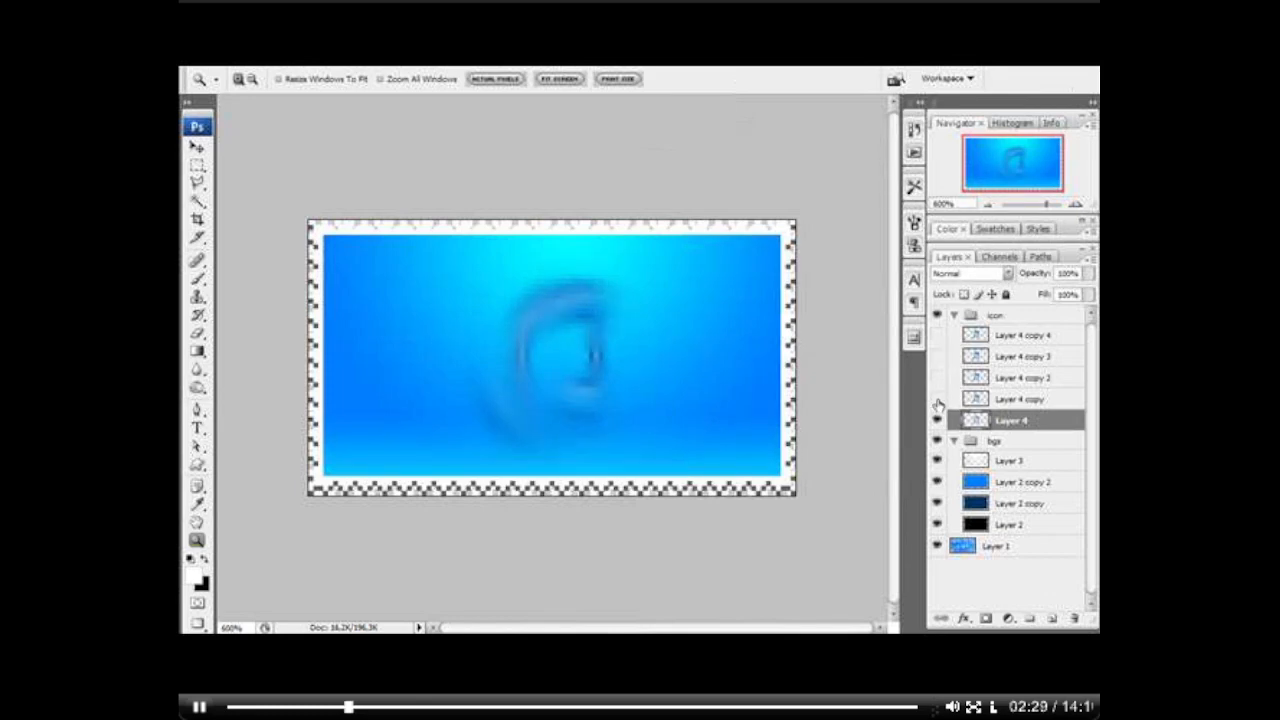
# Step: Reveal Layer 4 copy and Layer 4 copy 2 in turn and reapply the Radial Blur to each
pyautogui.click(937, 400)
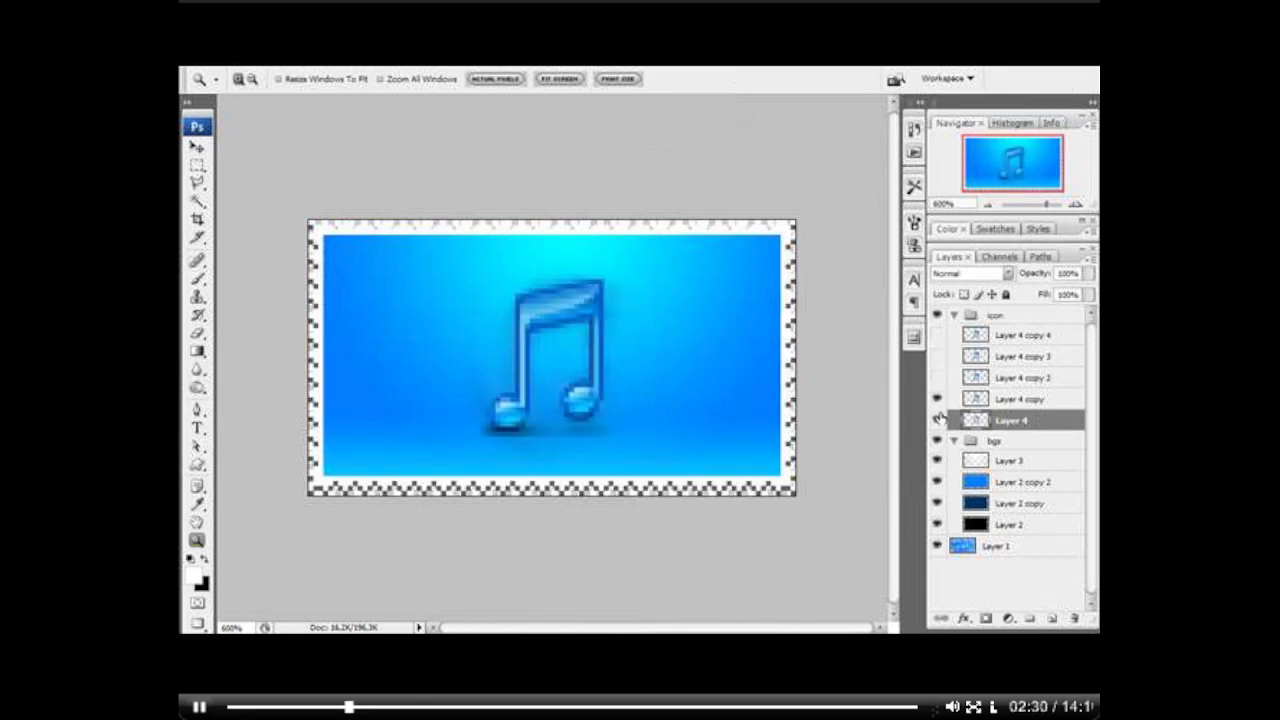
pyautogui.click(986, 404)
pyautogui.hotkey('ctrl', 'f')
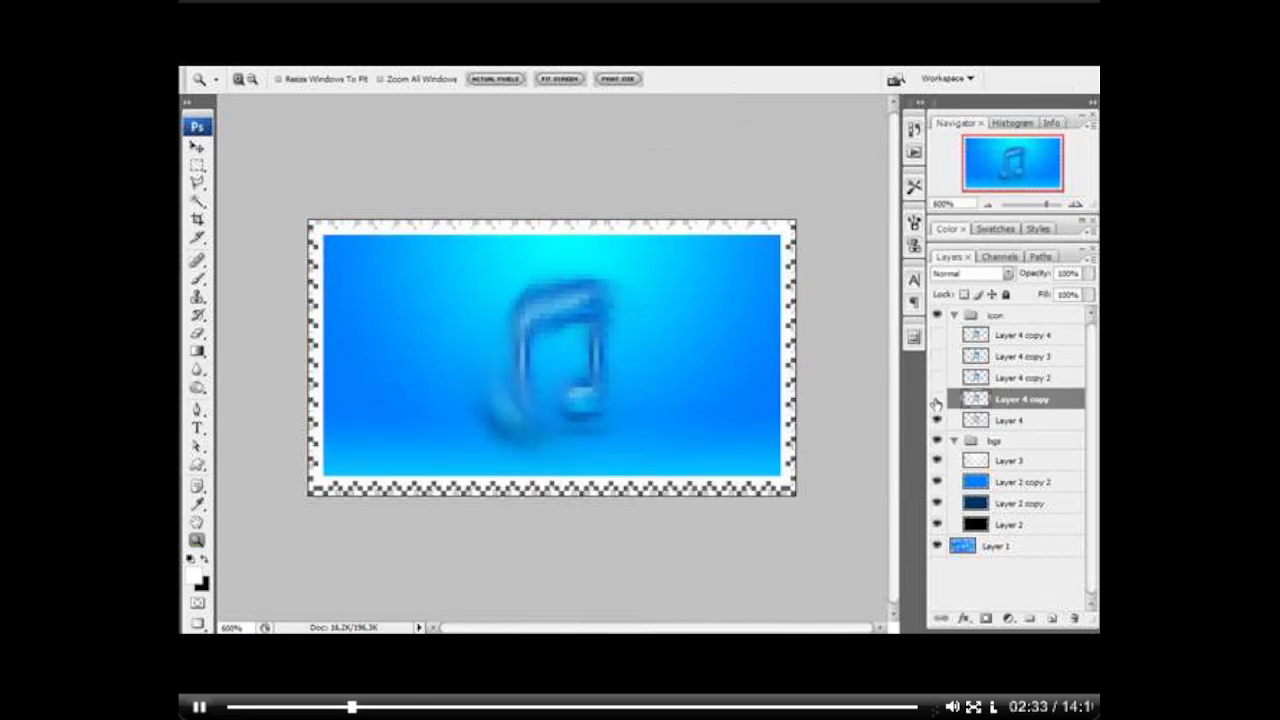
pyautogui.click(937, 401)
pyautogui.click(937, 401)
pyautogui.click(938, 379)
pyautogui.click(975, 380)
pyautogui.hotkey('ctrl', 'f')
# Step: Compare the blurred note layers, make all the icon group's layers visible, and select Layer 4 copy 3
pyautogui.click(939, 383)
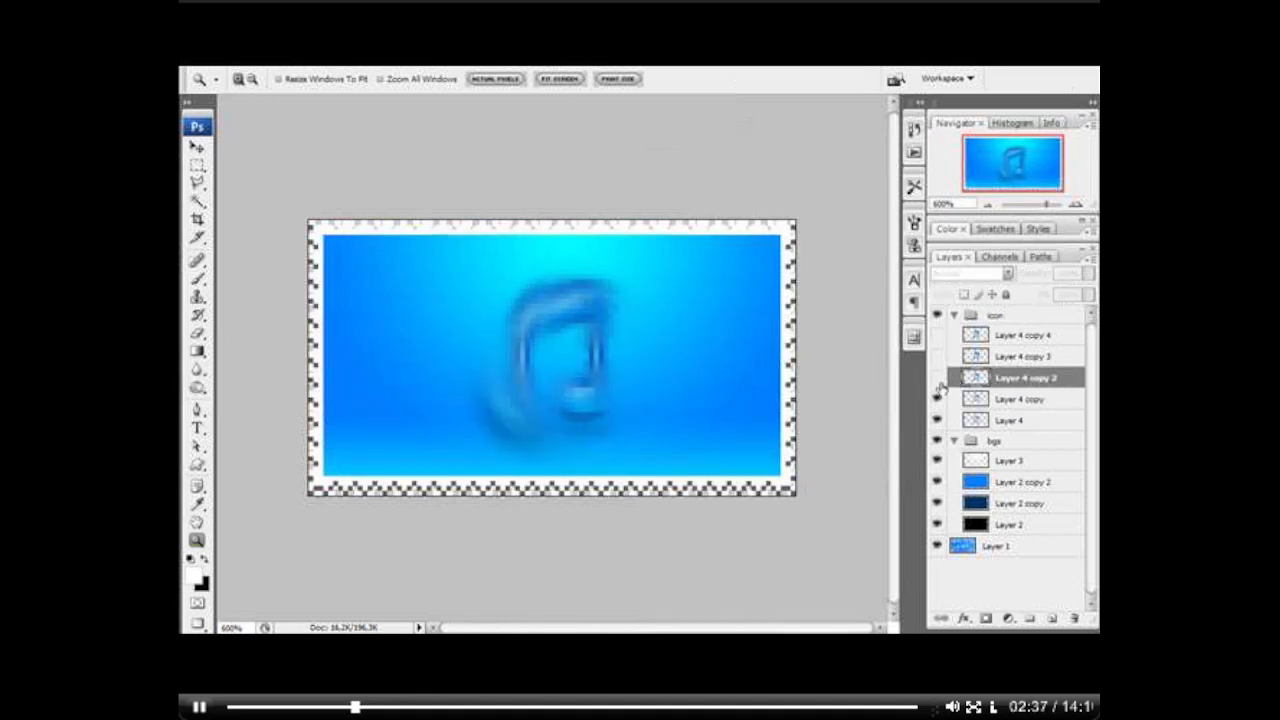
pyautogui.click(939, 402)
pyautogui.click(939, 402)
pyautogui.click(938, 380)
pyautogui.click(938, 359)
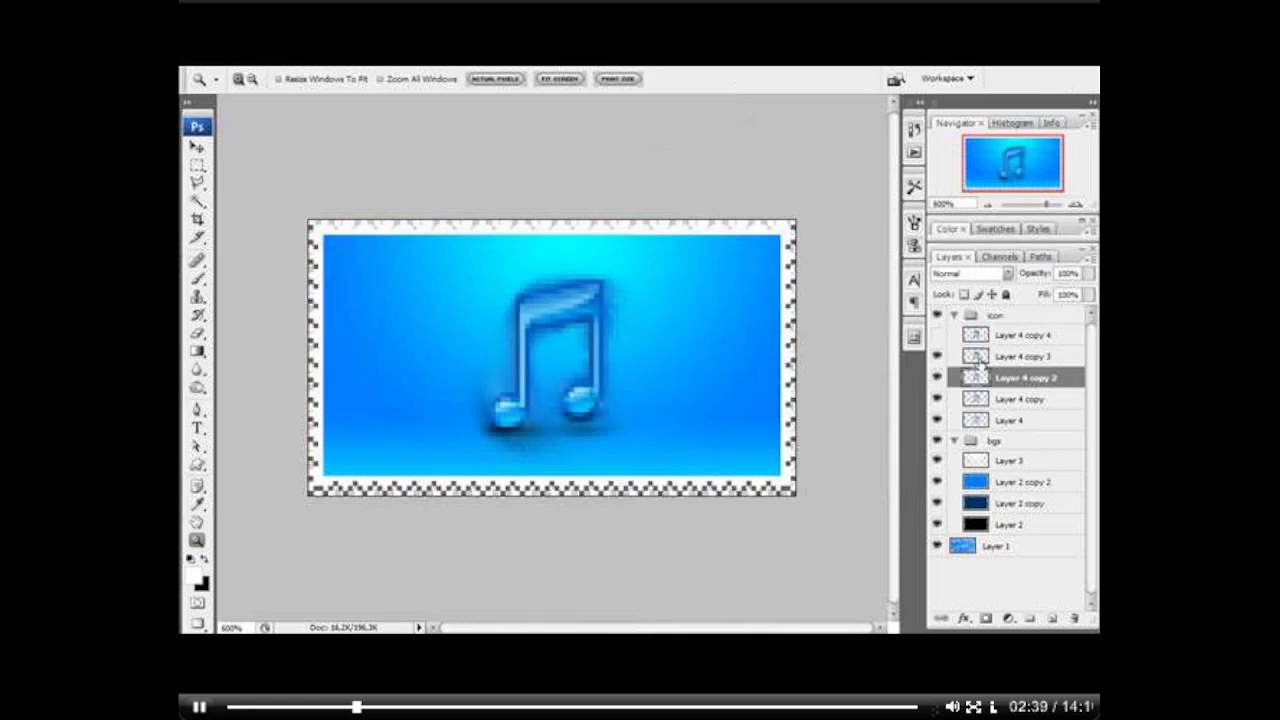
pyautogui.click(980, 358)
pyautogui.click(939, 337)
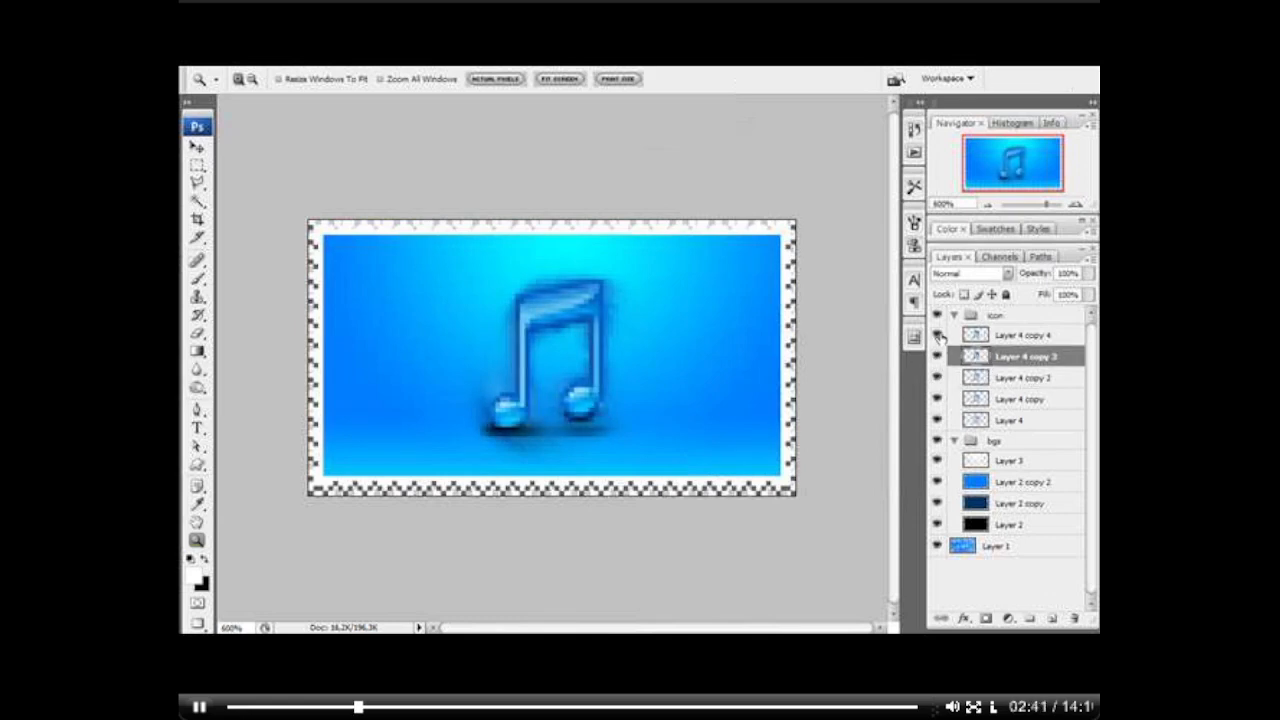
# Step: Reapply the Radial Blur to Layer 4 copy 3 and hide all the note layers except Layer 4 copy 4
pyautogui.hotkey('ctrl', 'f')
pyautogui.click(938, 338)
pyautogui.click(938, 357)
pyautogui.click(938, 357)
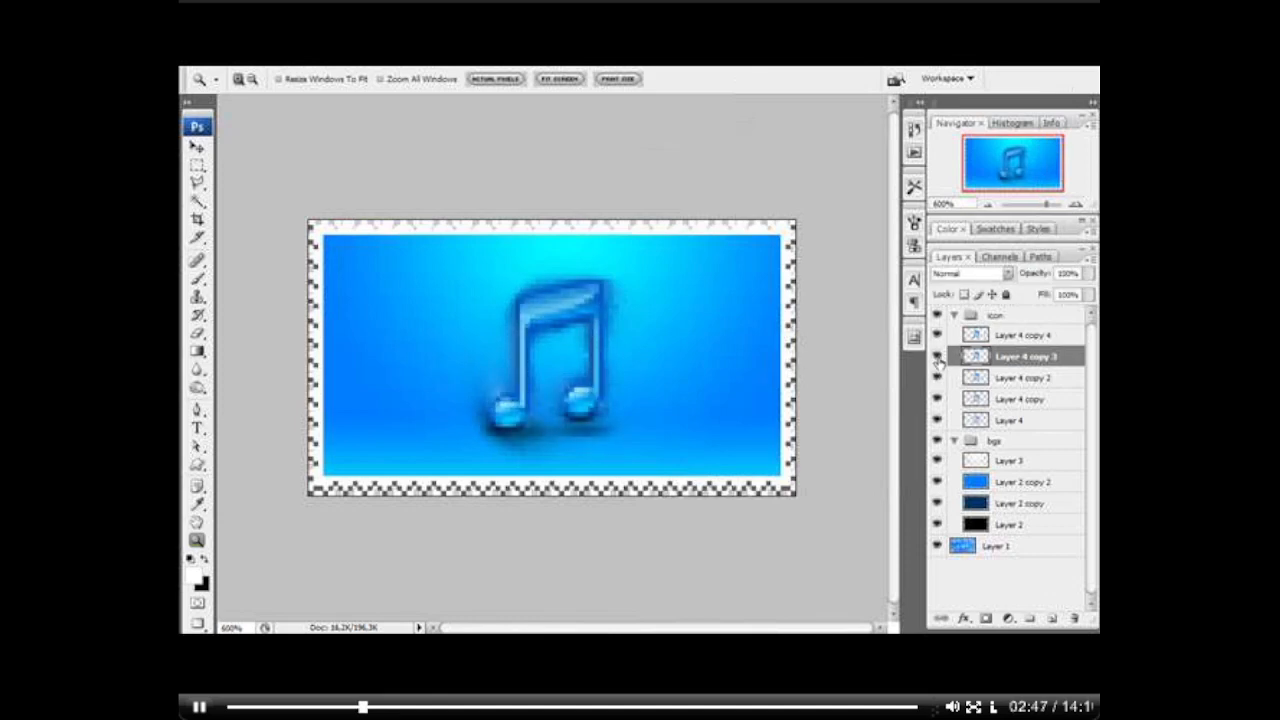
pyautogui.moveTo(938, 357); pyautogui.dragTo(938, 422)
# Step: Add a new layer above Layer 4 copy 4 in Color Dodge mode and draw a diamond gradient across the note
pyautogui.click(986, 337)
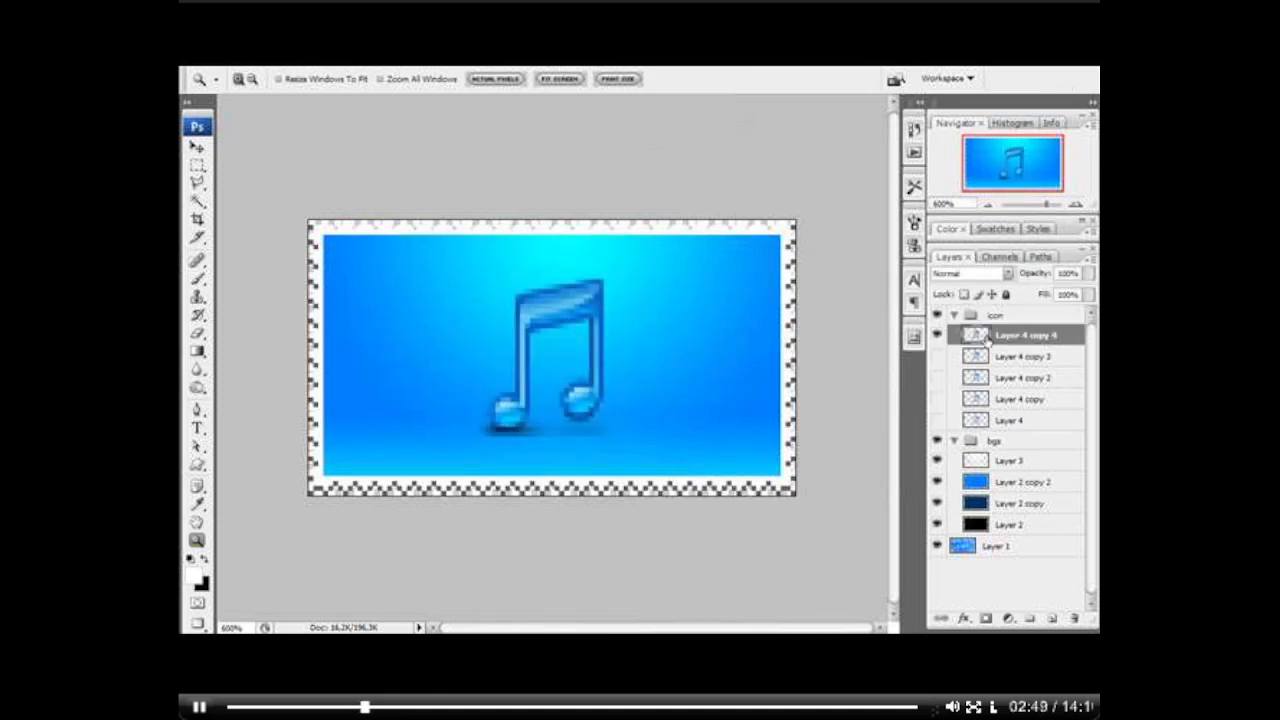
pyautogui.click(1052, 618)
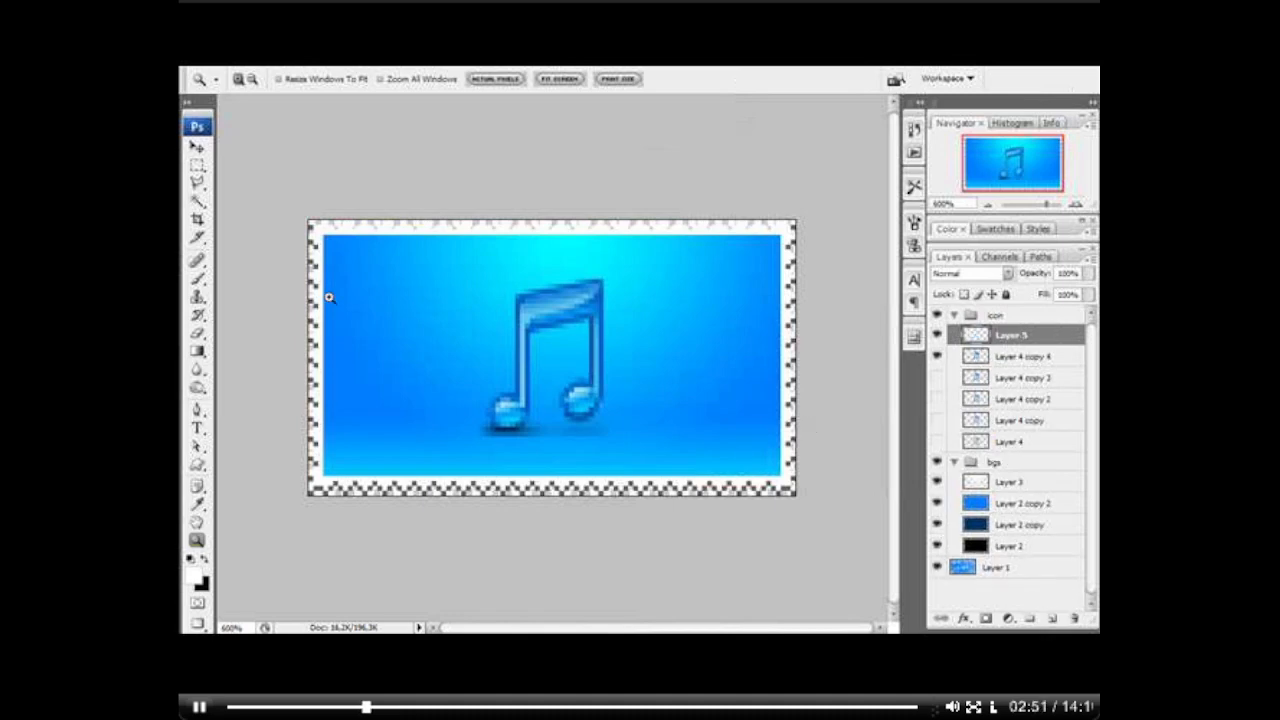
pyautogui.click(1005, 273)
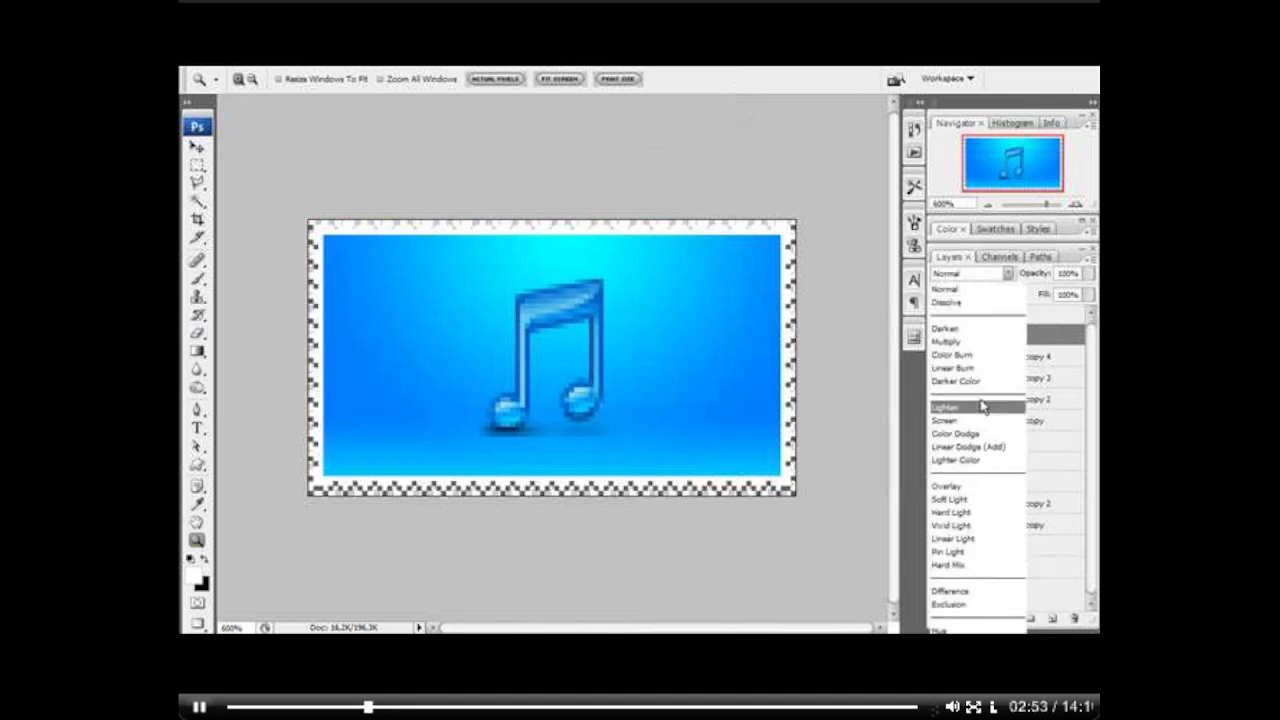
pyautogui.click(976, 438)
pyautogui.press('g')
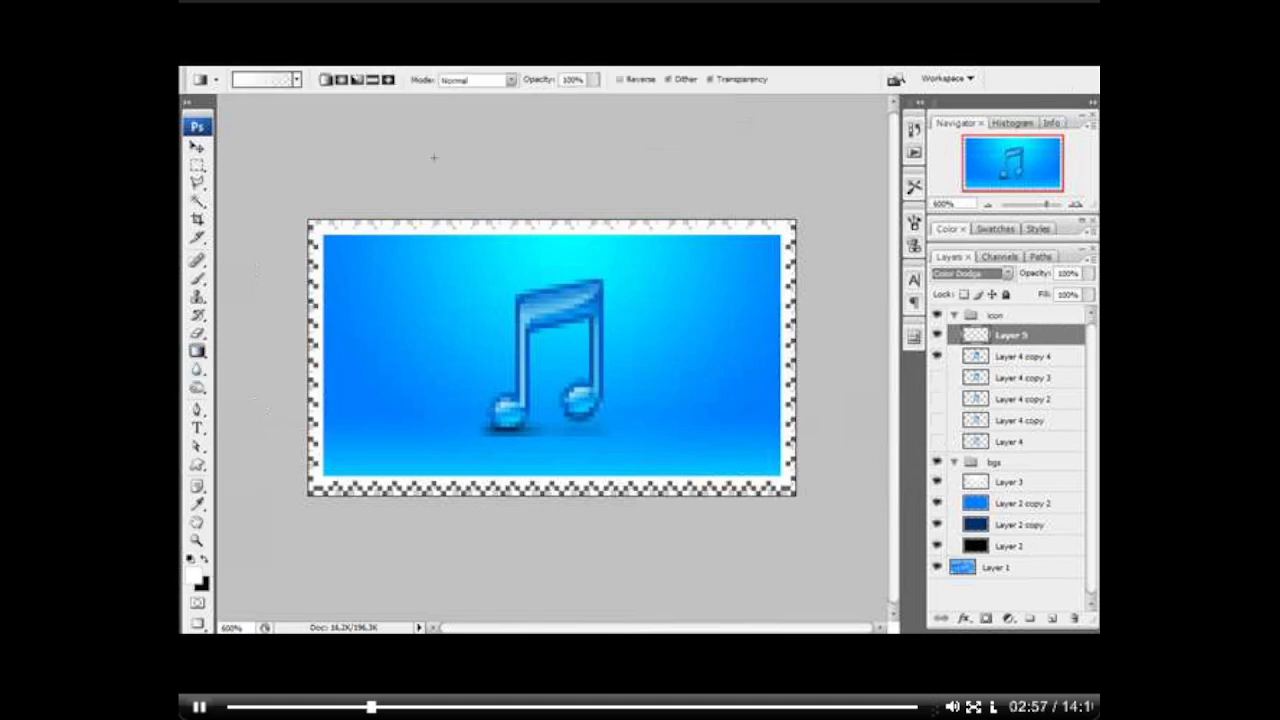
pyautogui.click(389, 80)
pyautogui.moveTo(523, 309); pyautogui.dragTo(562, 448)
pyautogui.hotkey('ctrl', 'z')
pyautogui.hotkey('ctrl', 'z')
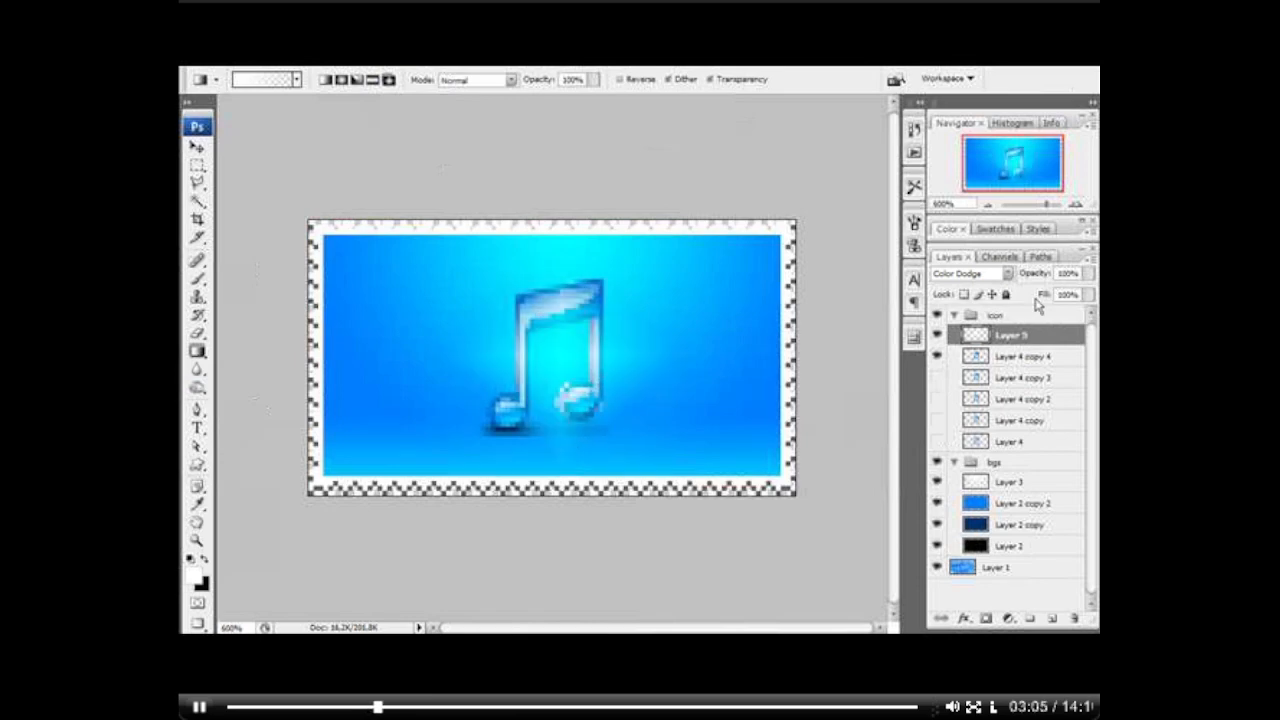
# Step: Change the gradient layer's blend mode to Screen and set its Fill to 100%
pyautogui.moveTo(1037, 305); pyautogui.dragTo(1035, 305)
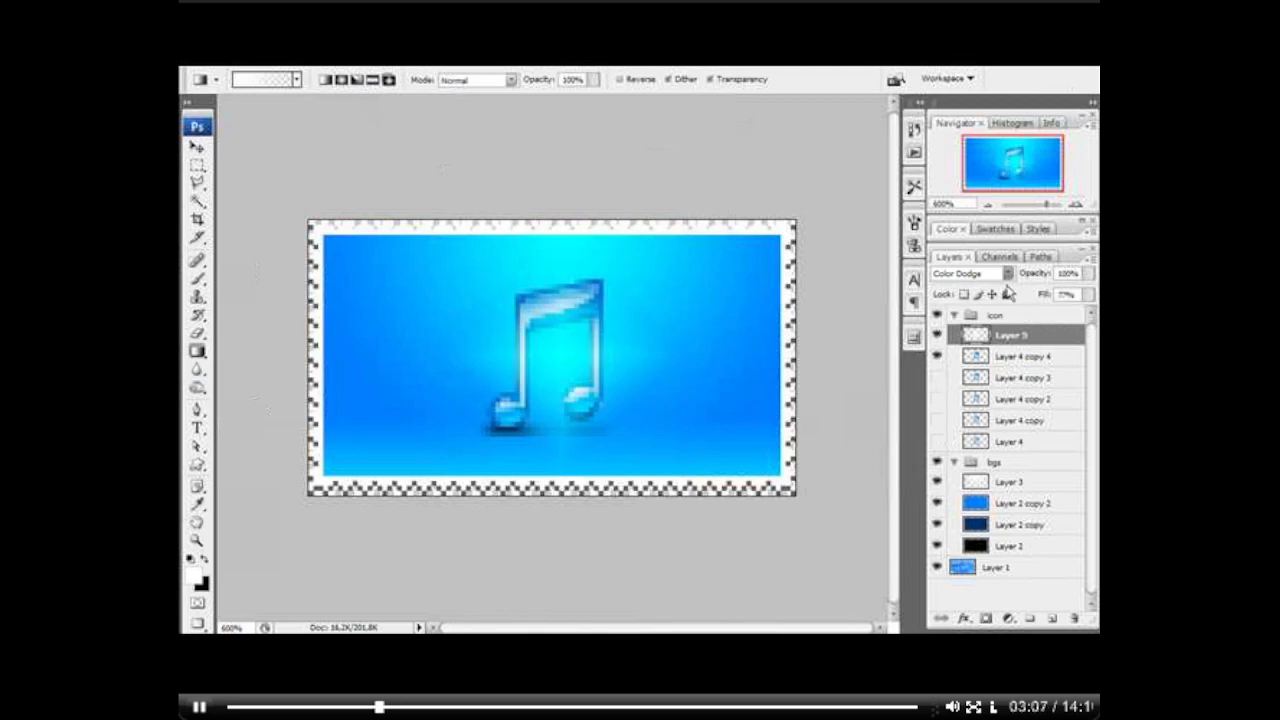
pyautogui.click(1005, 274)
pyautogui.click(958, 422)
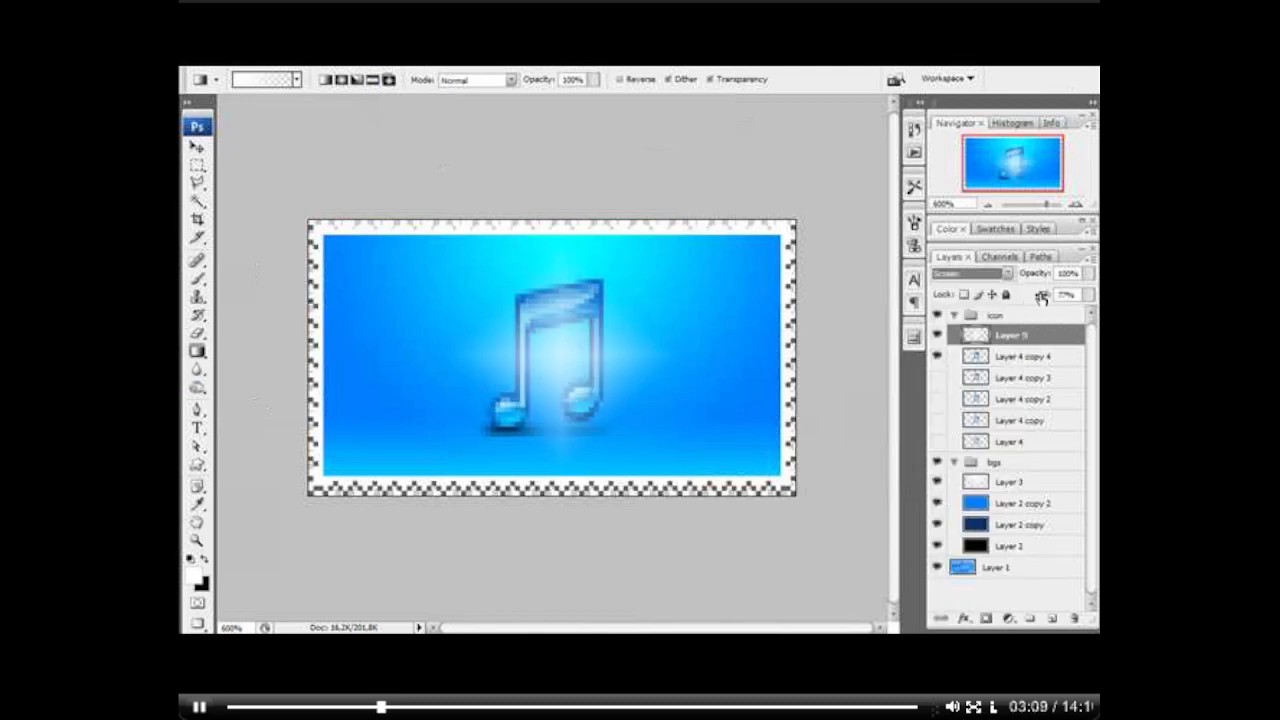
pyautogui.moveTo(1041, 296); pyautogui.dragTo(1073, 298)
# Step: Transform the white glow on Layer 5 into a narrow diagonal ray over the note's upper-left corner
pyautogui.click(197, 146)
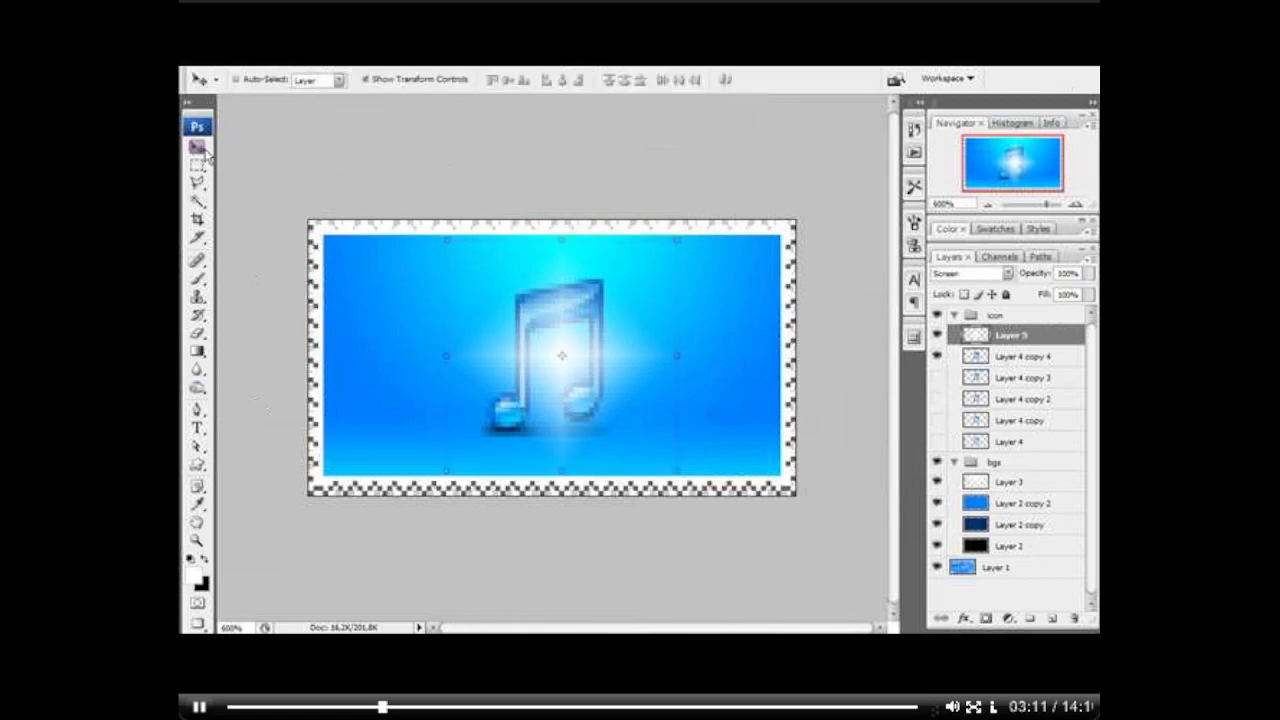
pyautogui.click(672, 464)
pyautogui.moveTo(675, 468); pyautogui.dragTo(691, 283)
pyautogui.moveTo(604, 272); pyautogui.dragTo(579, 282)
pyautogui.moveTo(666, 300); pyautogui.dragTo(630, 248)
pyautogui.press('Return')
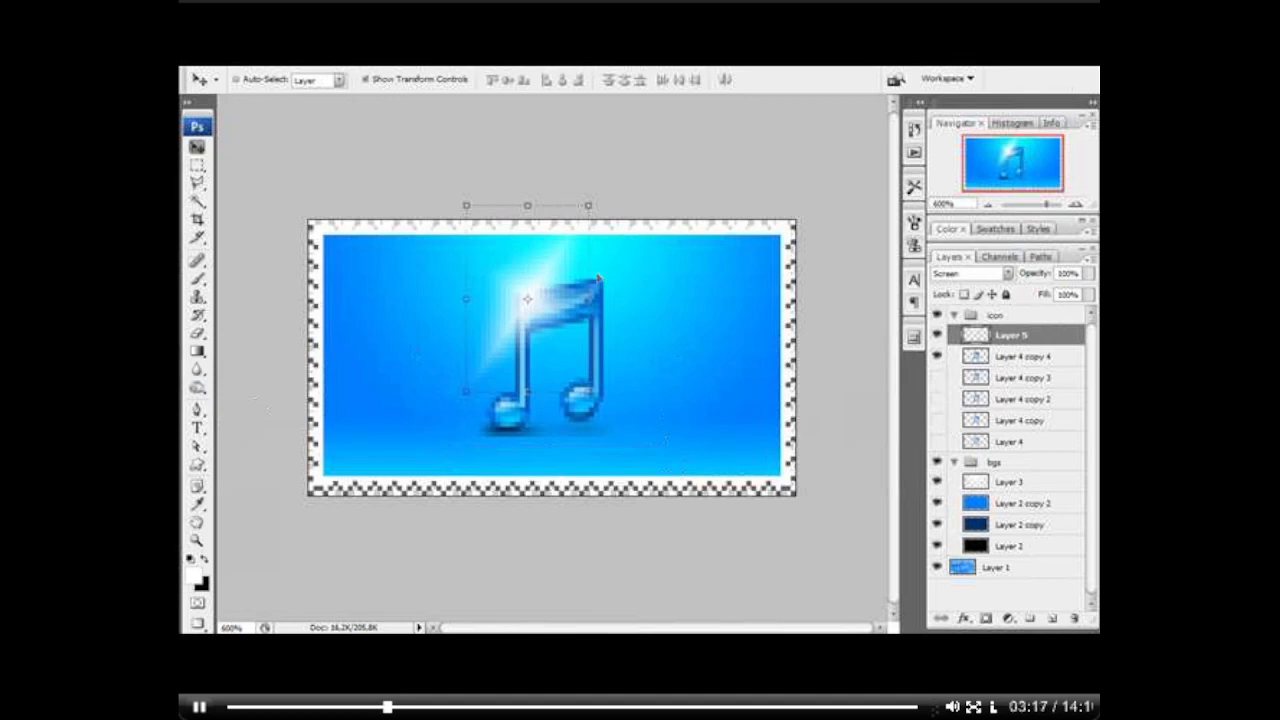
# Step: Duplicate the ray layer, rotate the copy about -38°, and narrow it into a second ray crossing the first
pyautogui.hotkey('ctrl', 'j')
pyautogui.moveTo(594, 199); pyautogui.dragTo(516, 168)
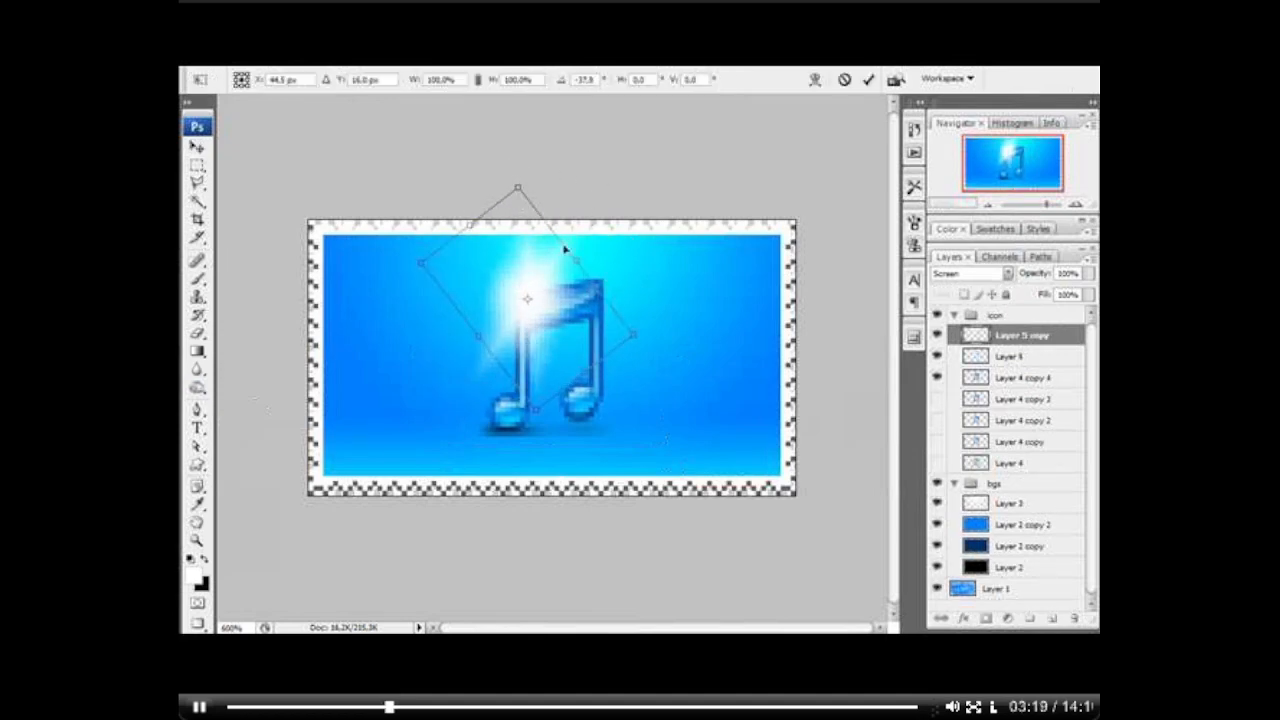
pyautogui.moveTo(565, 249); pyautogui.dragTo(585, 278)
pyautogui.press('Return')
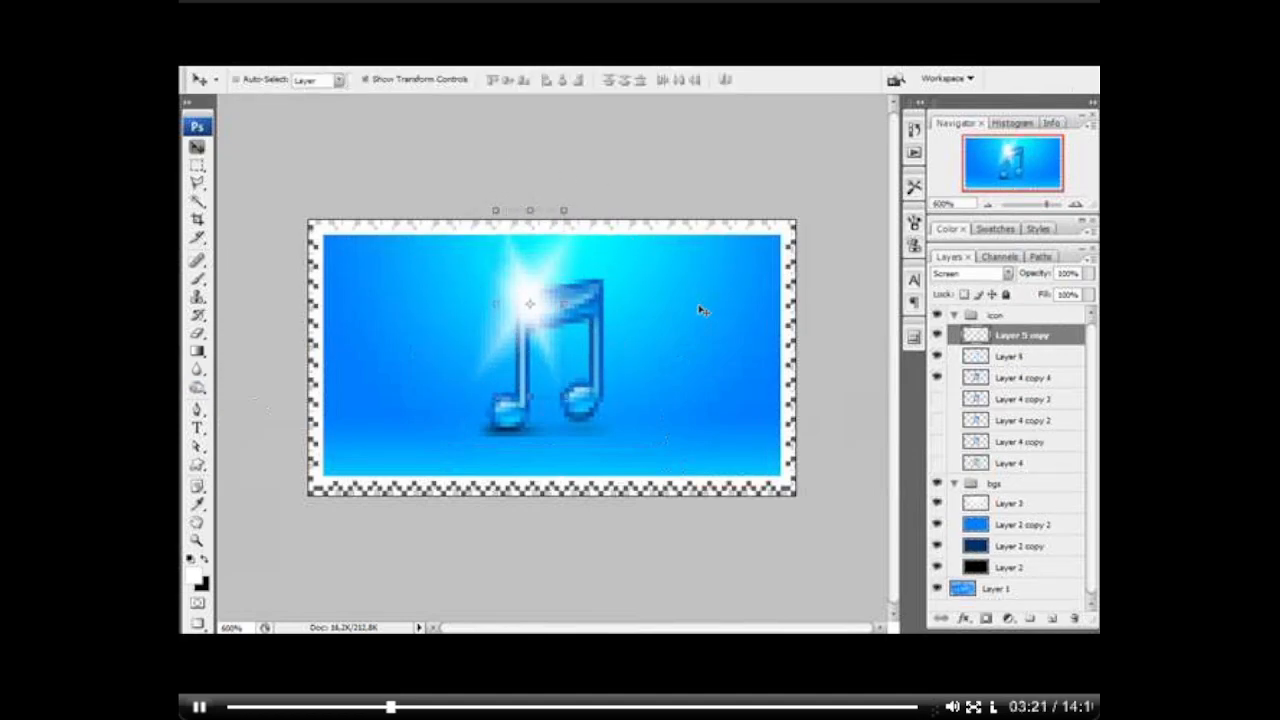
# Step: Duplicate the second ray, rotate the copy about -47.5°, and scale it to about 53% width and 138% height
pyautogui.hotkey('ctrl', 'j')
pyautogui.hotkey('ctrl', 't')
pyautogui.moveTo(578, 312); pyautogui.dragTo(588, 264)
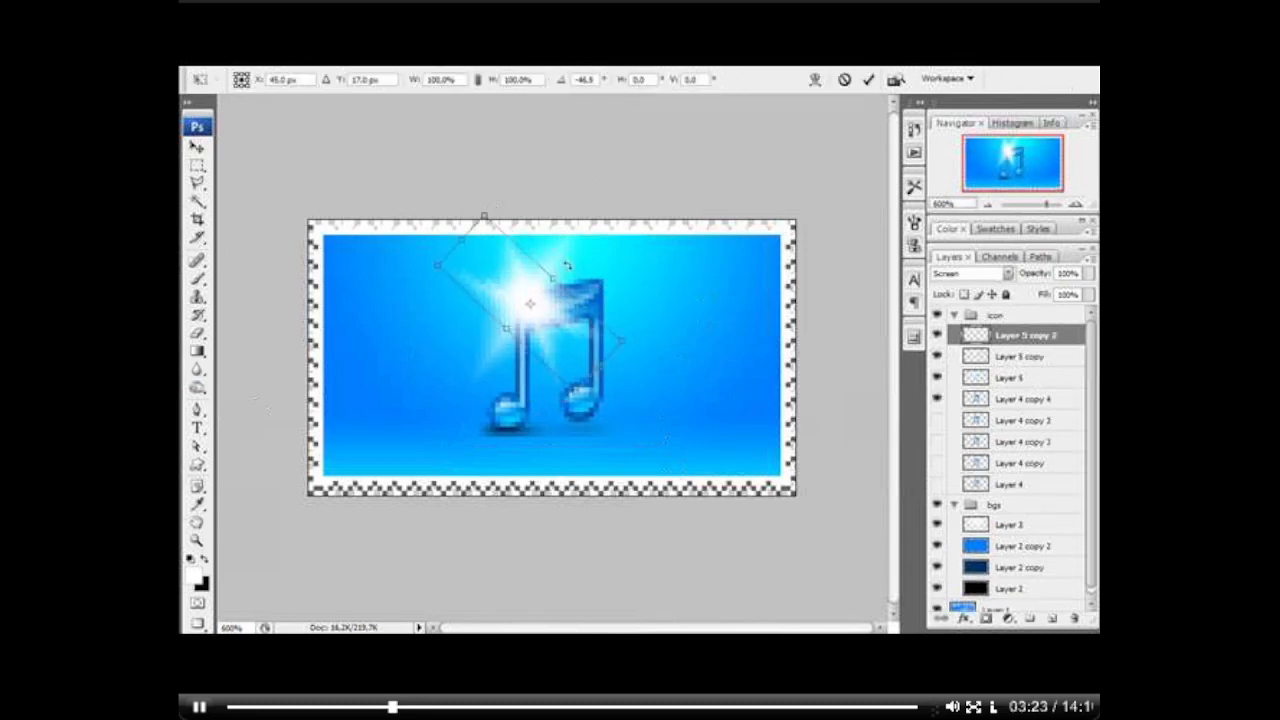
pyautogui.moveTo(598, 370); pyautogui.dragTo(623, 391)
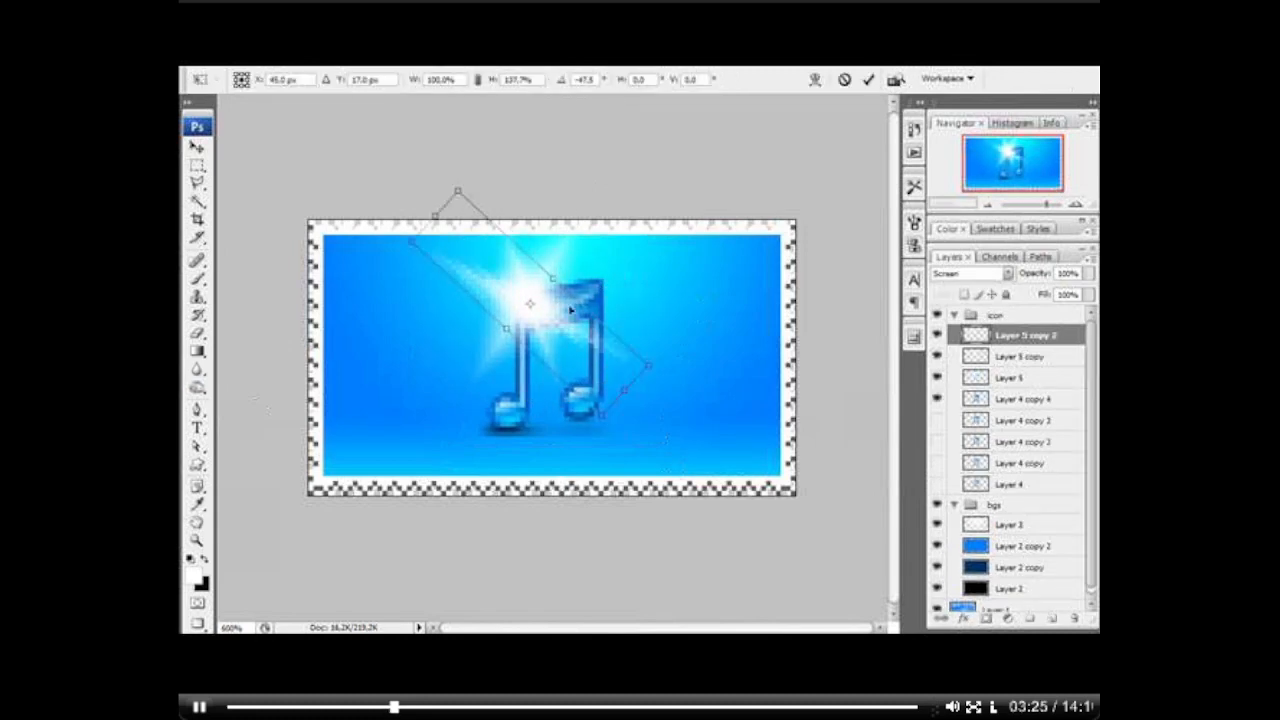
pyautogui.moveTo(553, 279); pyautogui.dragTo(541, 290)
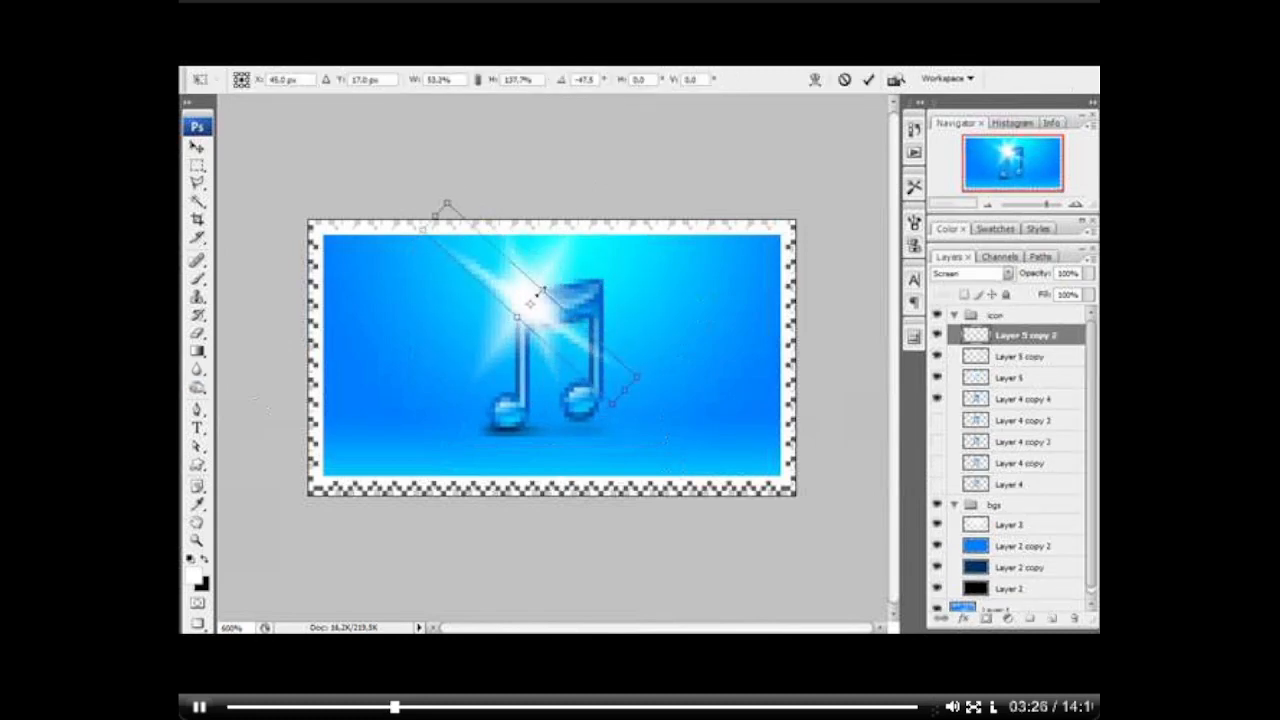
pyautogui.press('Return')
# Step: Compare the three ray layers by toggling their visibility, and leave all of them hidden
pyautogui.click(936, 358)
pyautogui.click(936, 337)
pyautogui.click(935, 379)
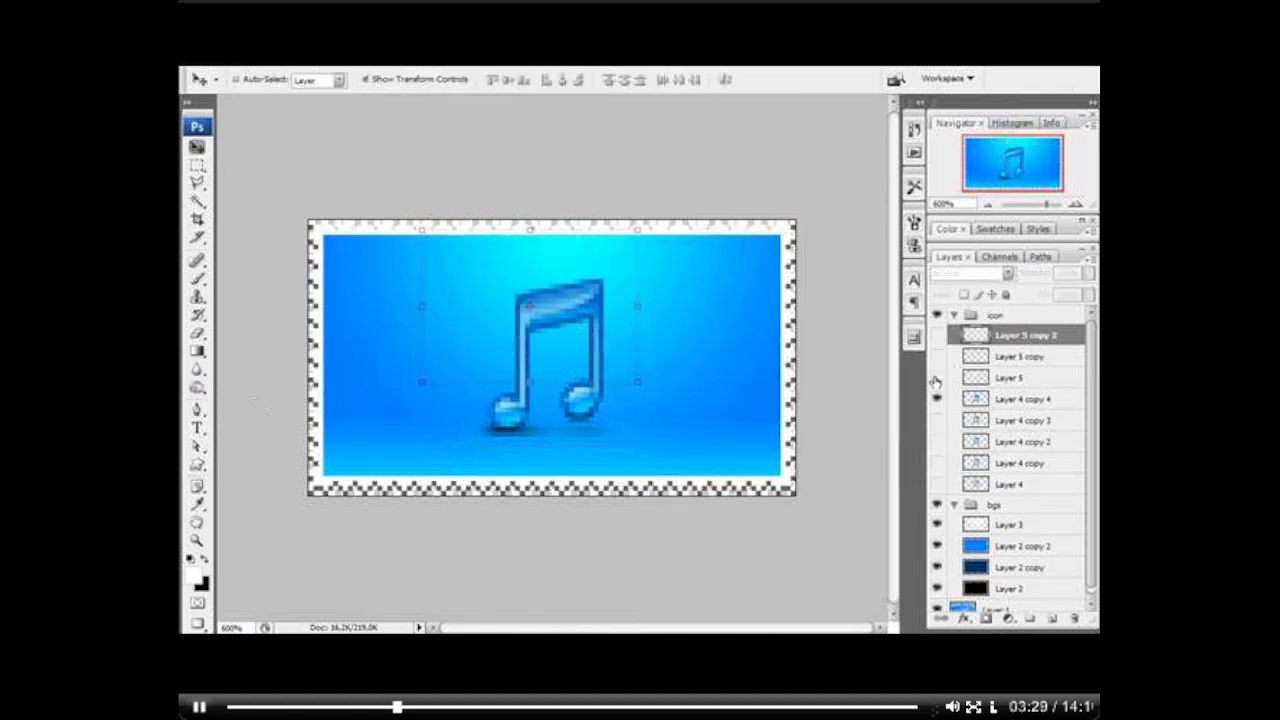
pyautogui.click(935, 379)
pyautogui.click(936, 337)
pyautogui.click(936, 358)
pyautogui.click(935, 379)
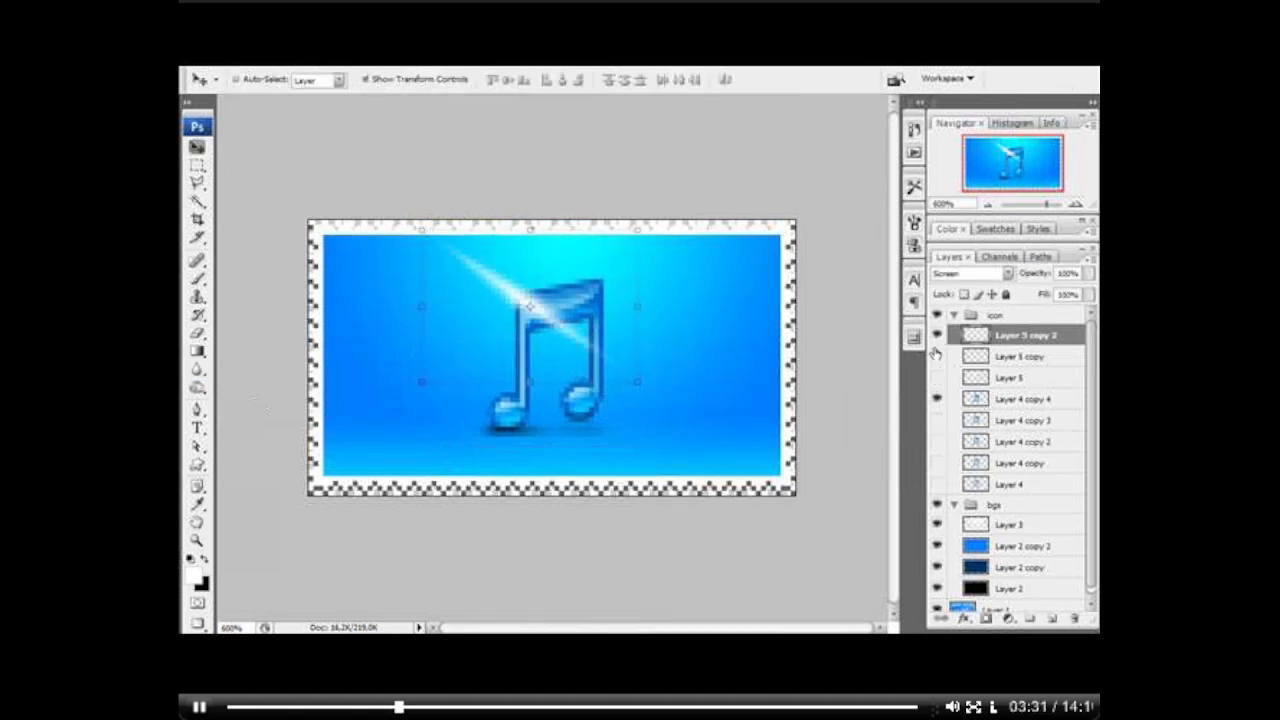
pyautogui.click(936, 358)
pyautogui.click(936, 337)
# Step: Rename Layer 4 copy 4 as NORMAL
pyautogui.doubleClick(1010, 399)
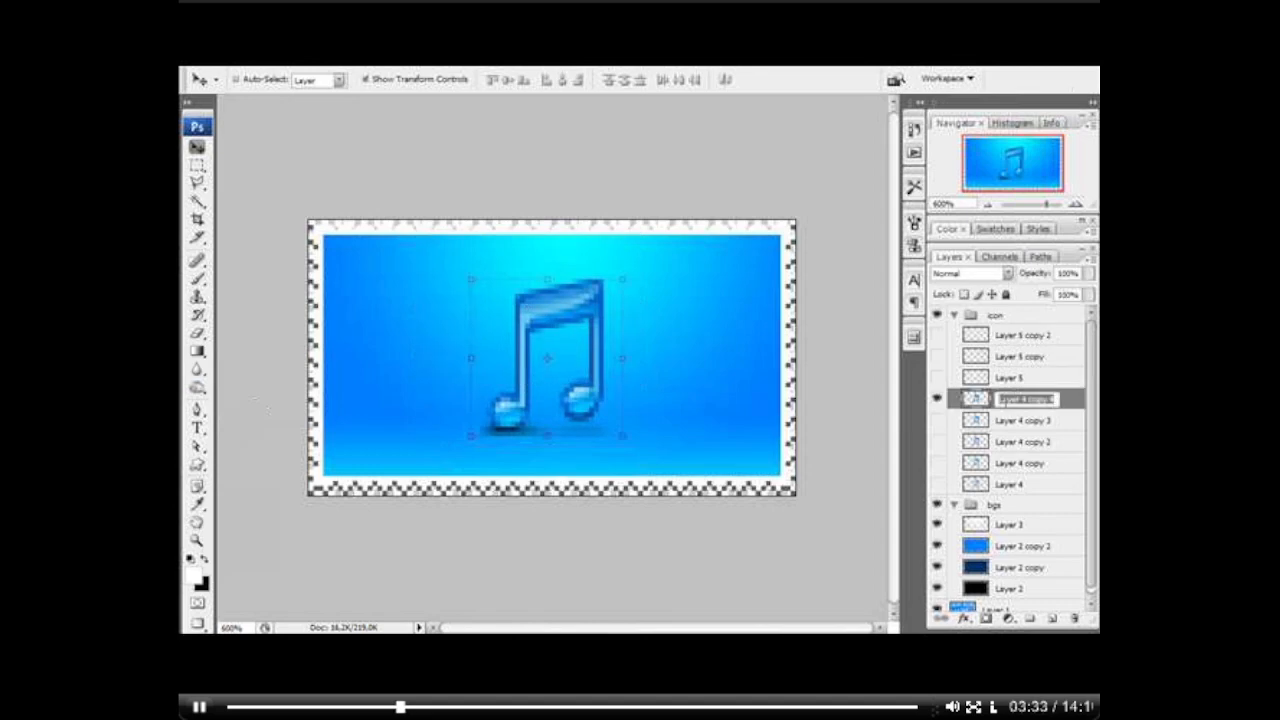
pyautogui.write('NORMAL')
pyautogui.press('Return')
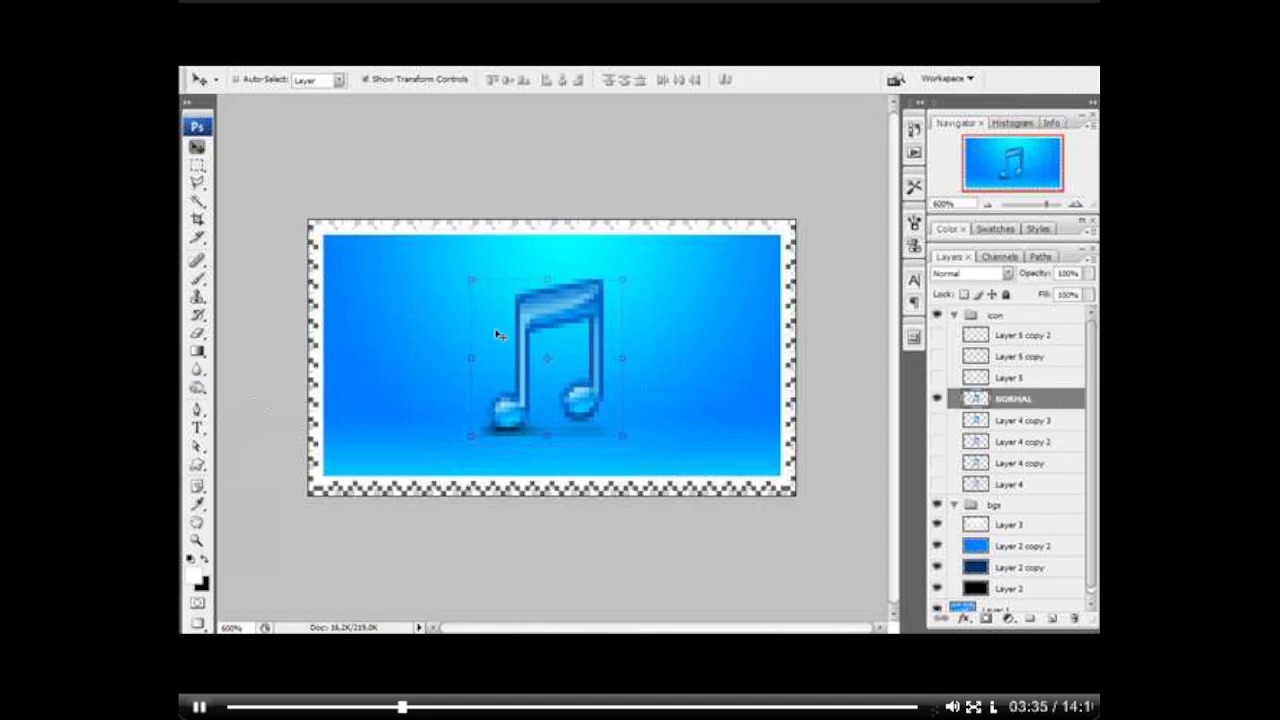
# Step: Save the document as a Photoshop PSD file on the desktop (Escritorio) with layers and Maximize compatibility enabled
pyautogui.hotkey('ctrl', 'shift', 's')
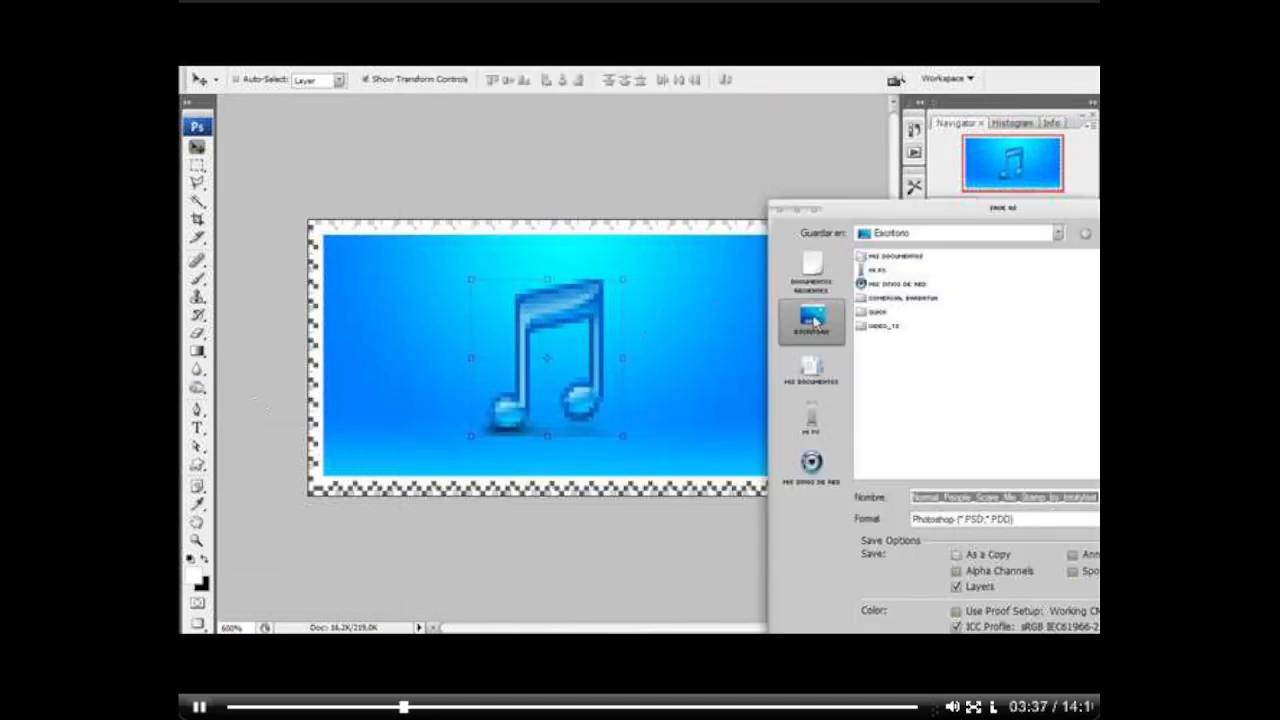
pyautogui.press('Return')
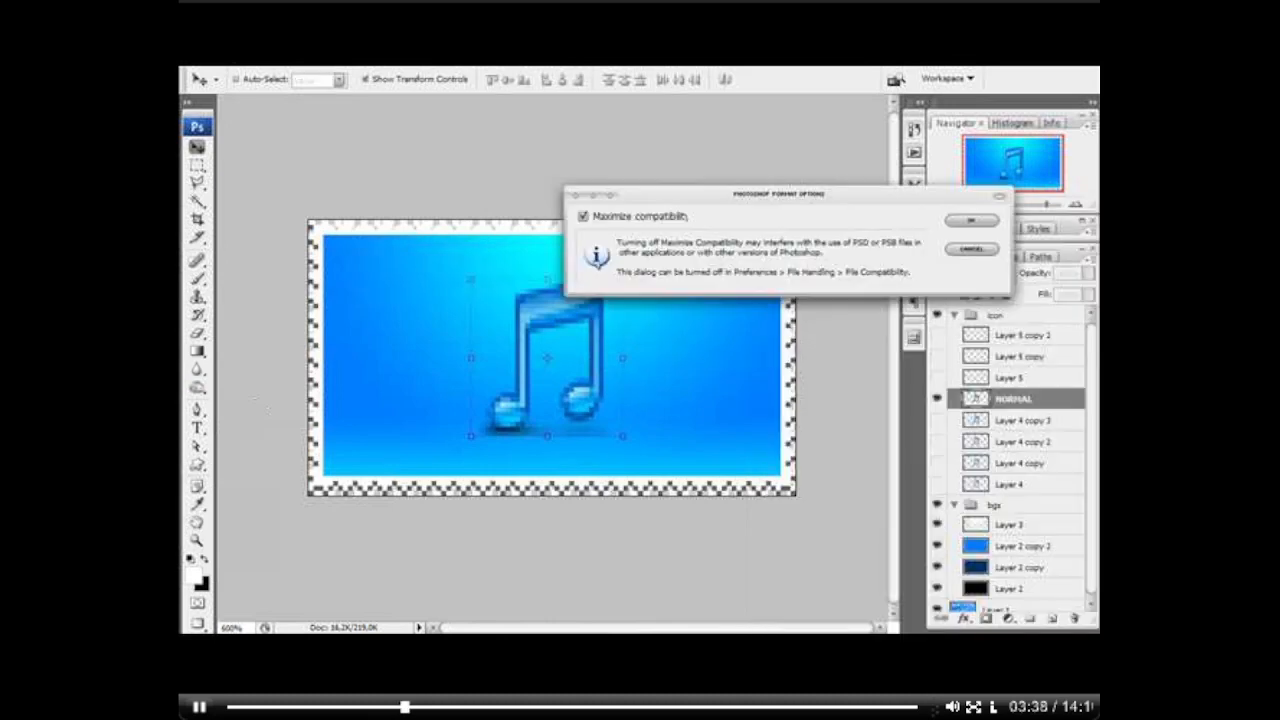
pyautogui.click(973, 222)
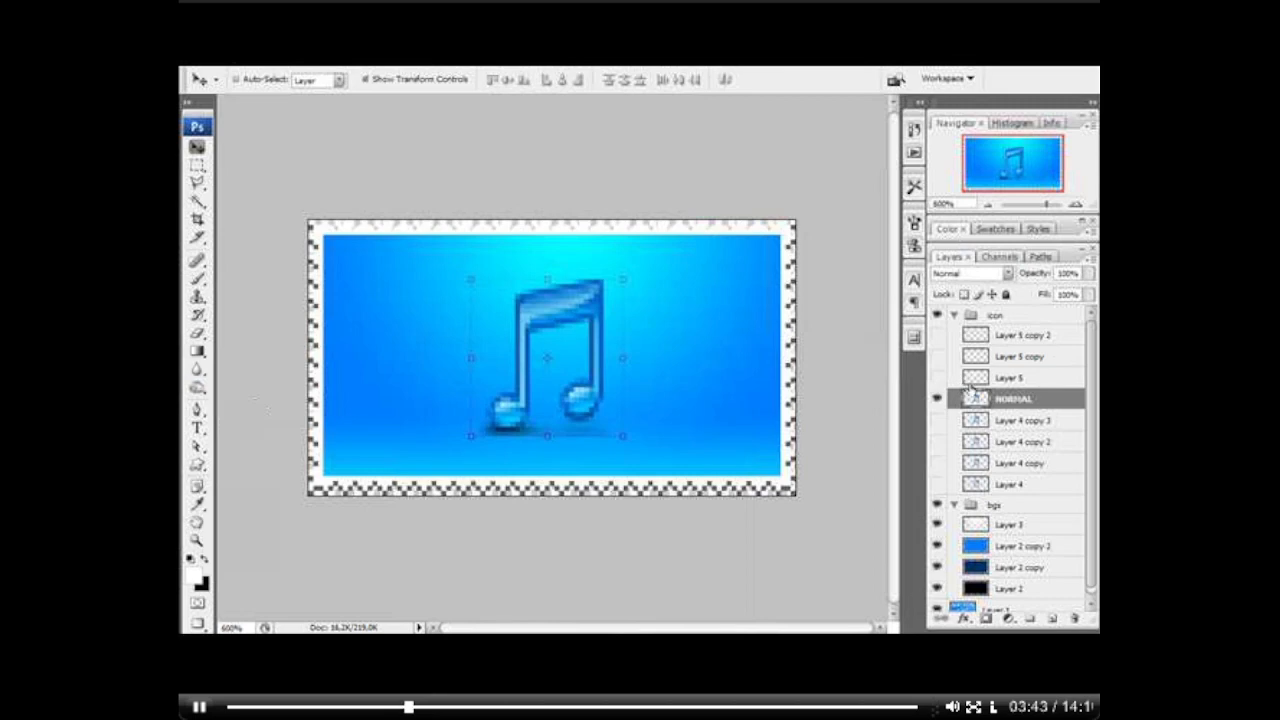
# Step: Create a new layer group named "text" above the icon group
pyautogui.click(1018, 320)
pyautogui.click(1029, 618)
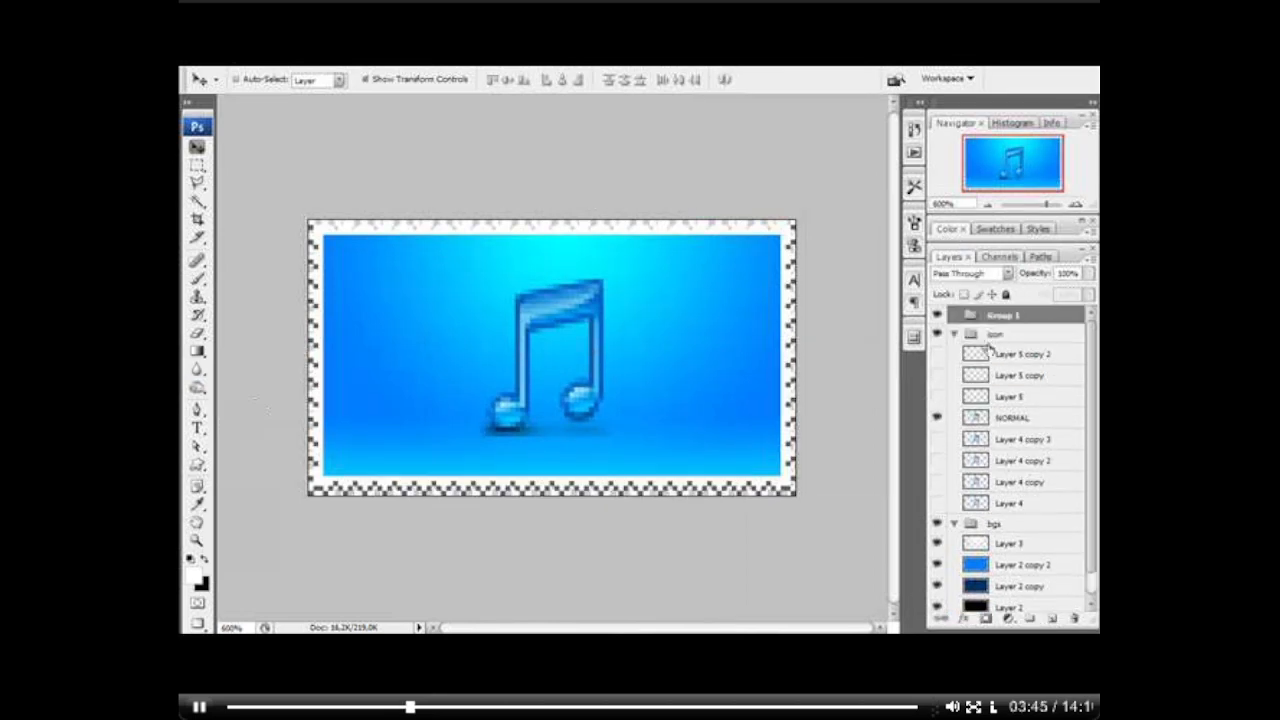
pyautogui.doubleClick(1003, 316)
pyautogui.write('text')
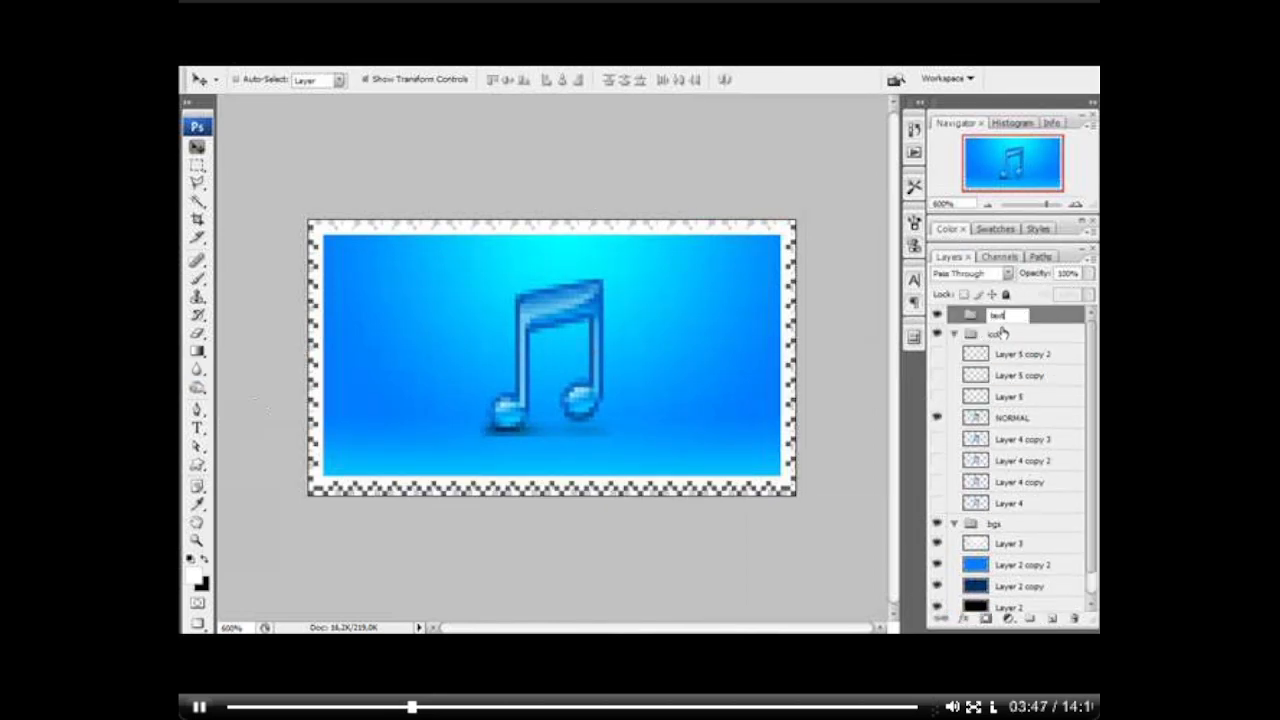
pyautogui.press('Return')
pyautogui.click(954, 334)
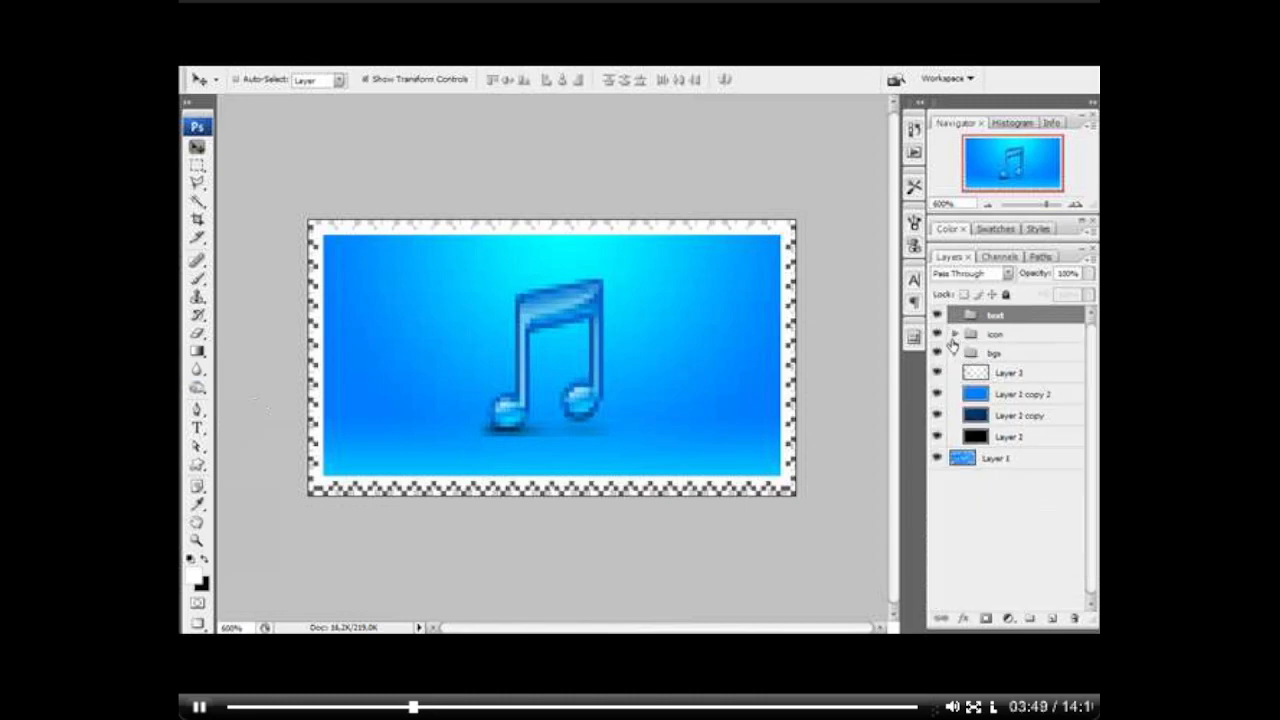
pyautogui.click(954, 335)
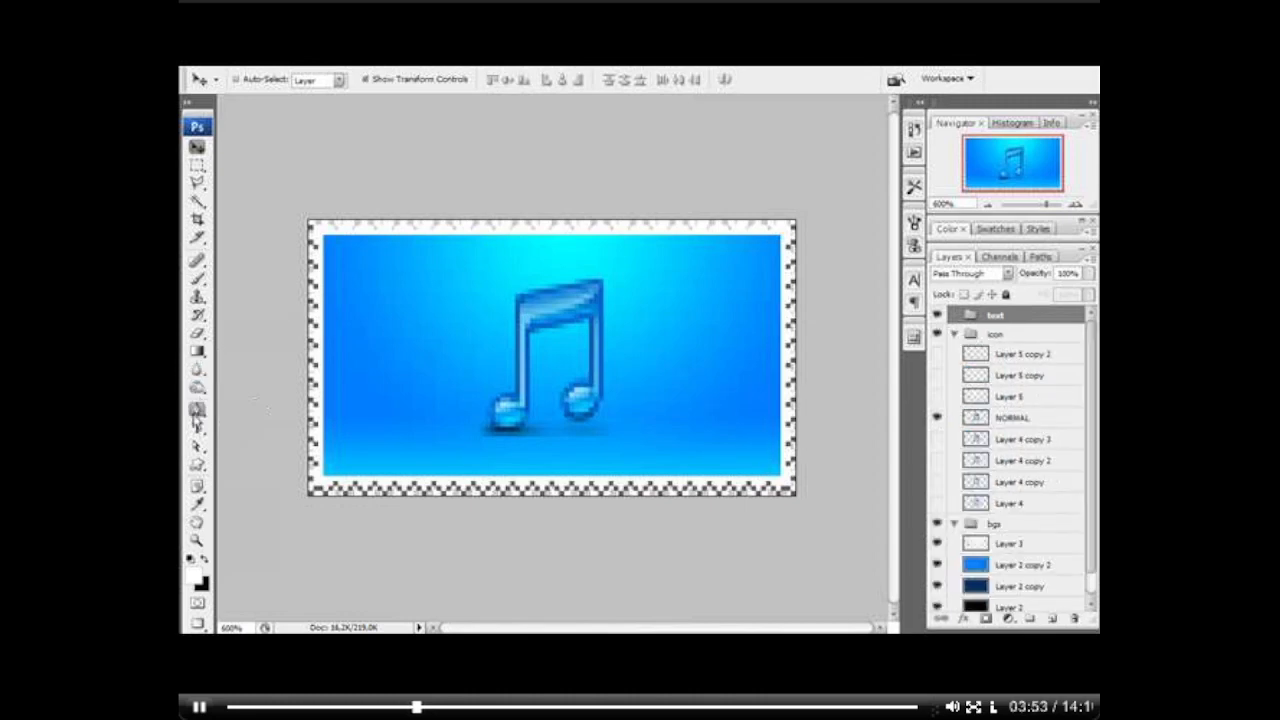
# Step: Add the white text "I love my music" as a type layer inside the text group
pyautogui.click(197, 427)
pyautogui.click(362, 359)
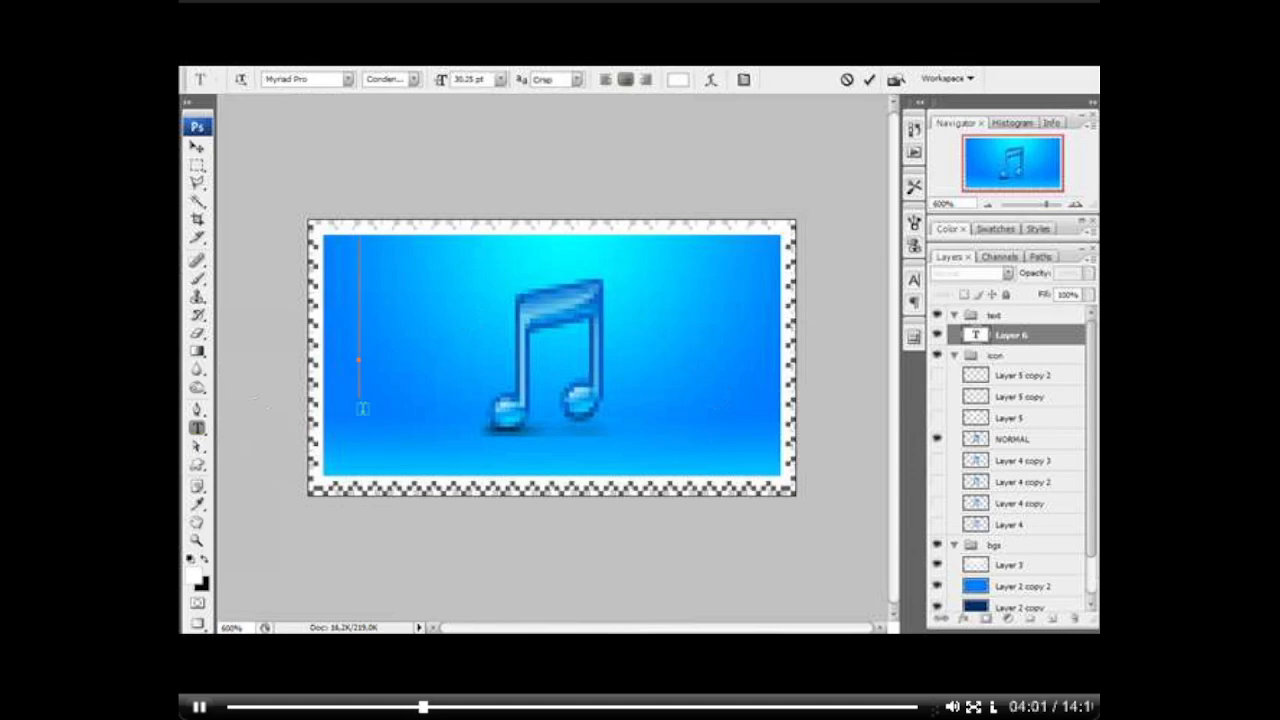
pyautogui.write('I love my')
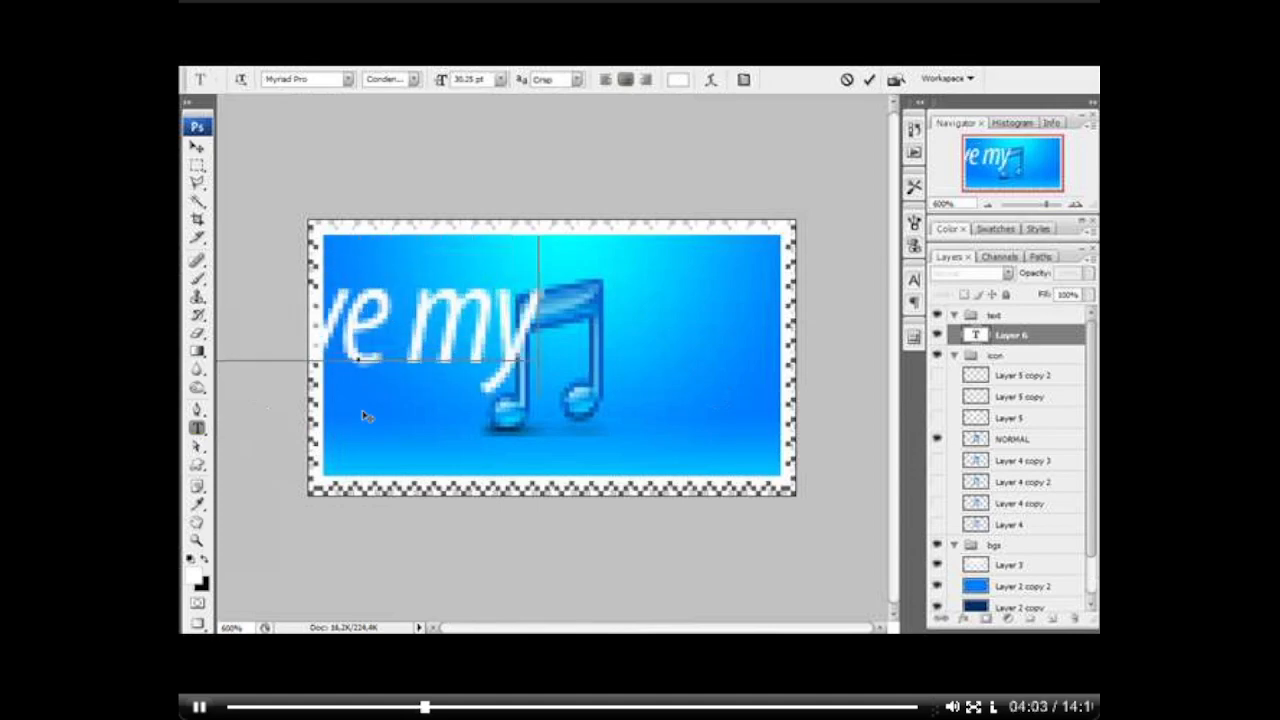
pyautogui.write(' music')
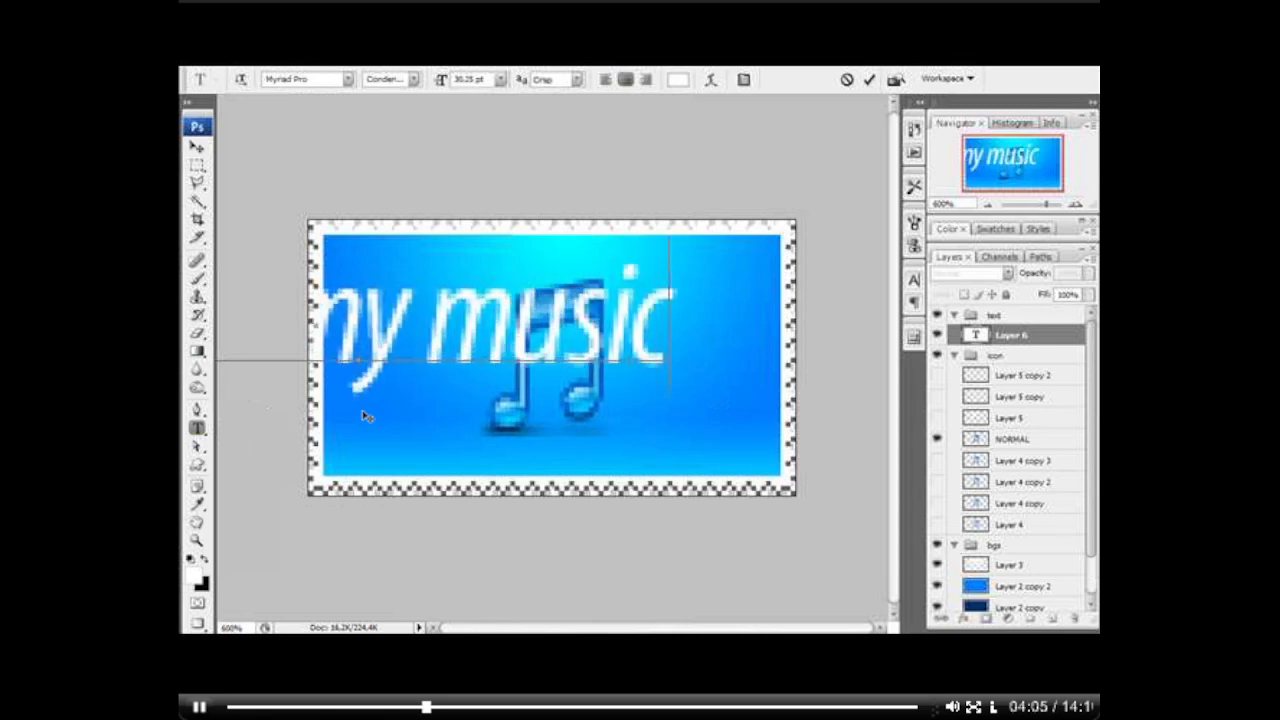
pyautogui.hotkey('ctrl', 'Return')
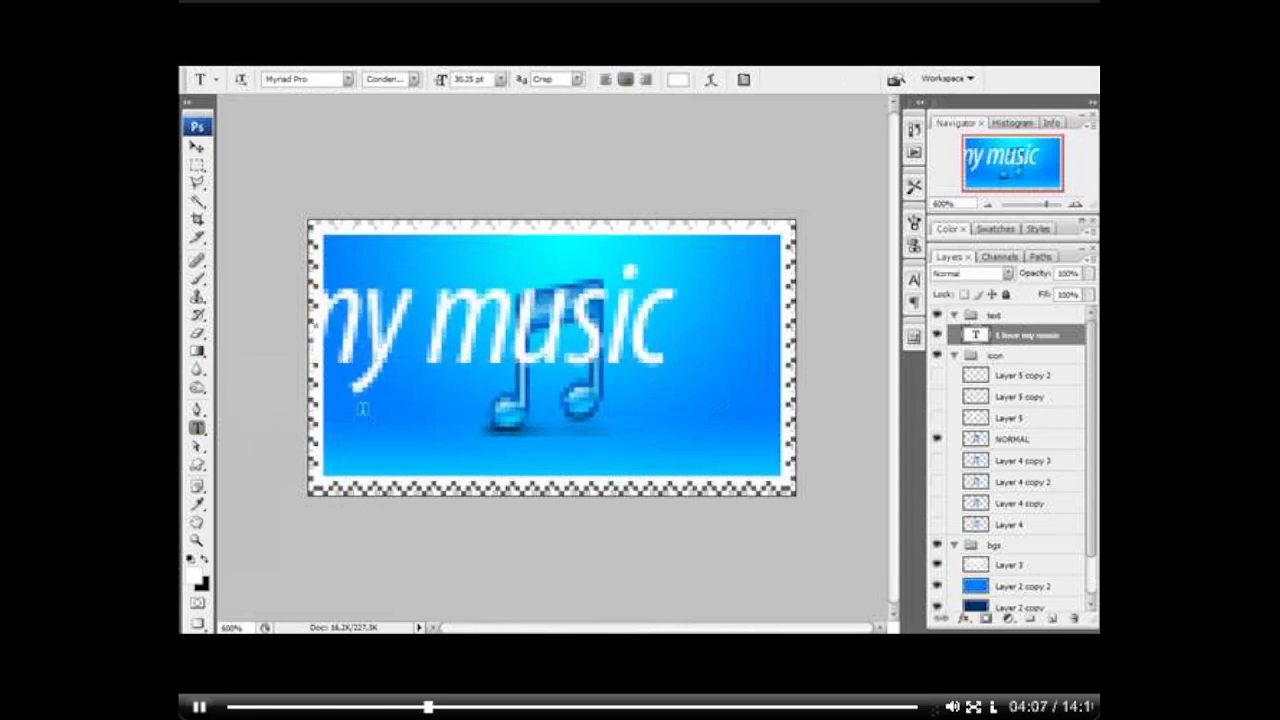
# Step: Scale the "I love my music" text down to fit inside the stamp's white border and centre it over the note
pyautogui.press('v')
pyautogui.moveTo(452, 340); pyautogui.dragTo(666, 341)
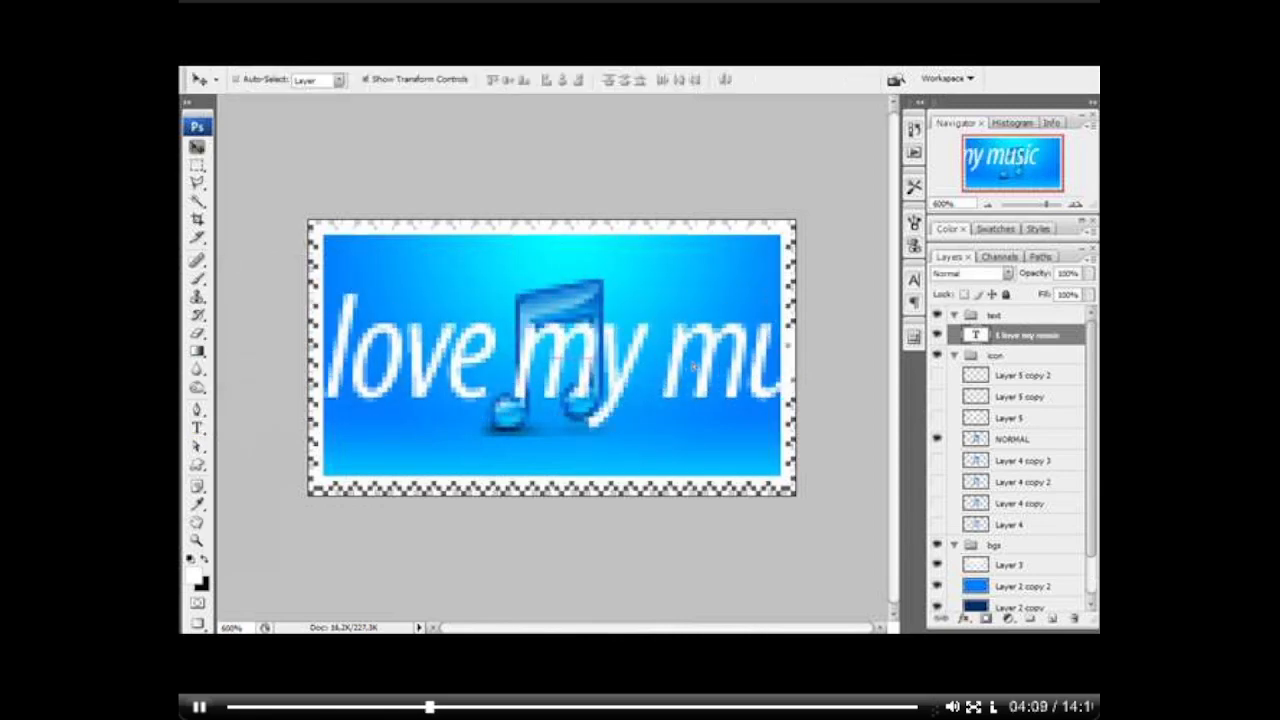
pyautogui.click(279, 287)
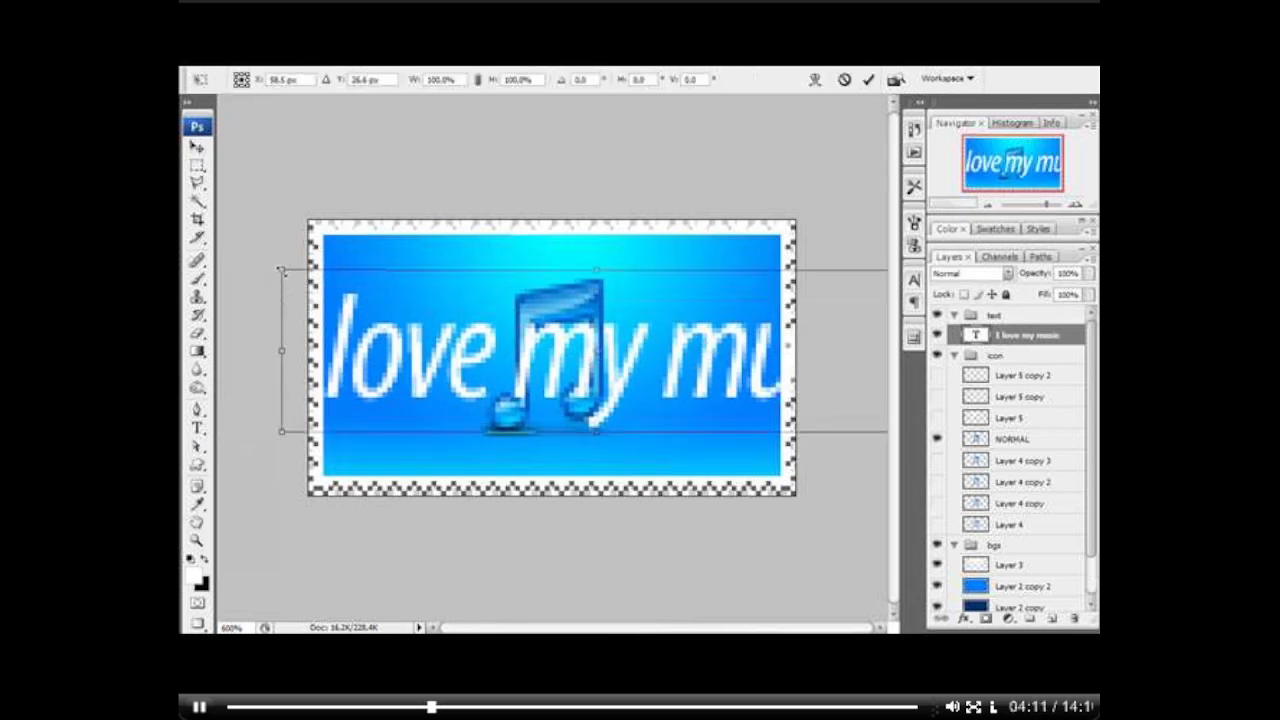
pyautogui.moveTo(281, 270); pyautogui.dragTo(384, 326)
pyautogui.press('Return')
pyautogui.moveTo(490, 362); pyautogui.dragTo(444, 382)
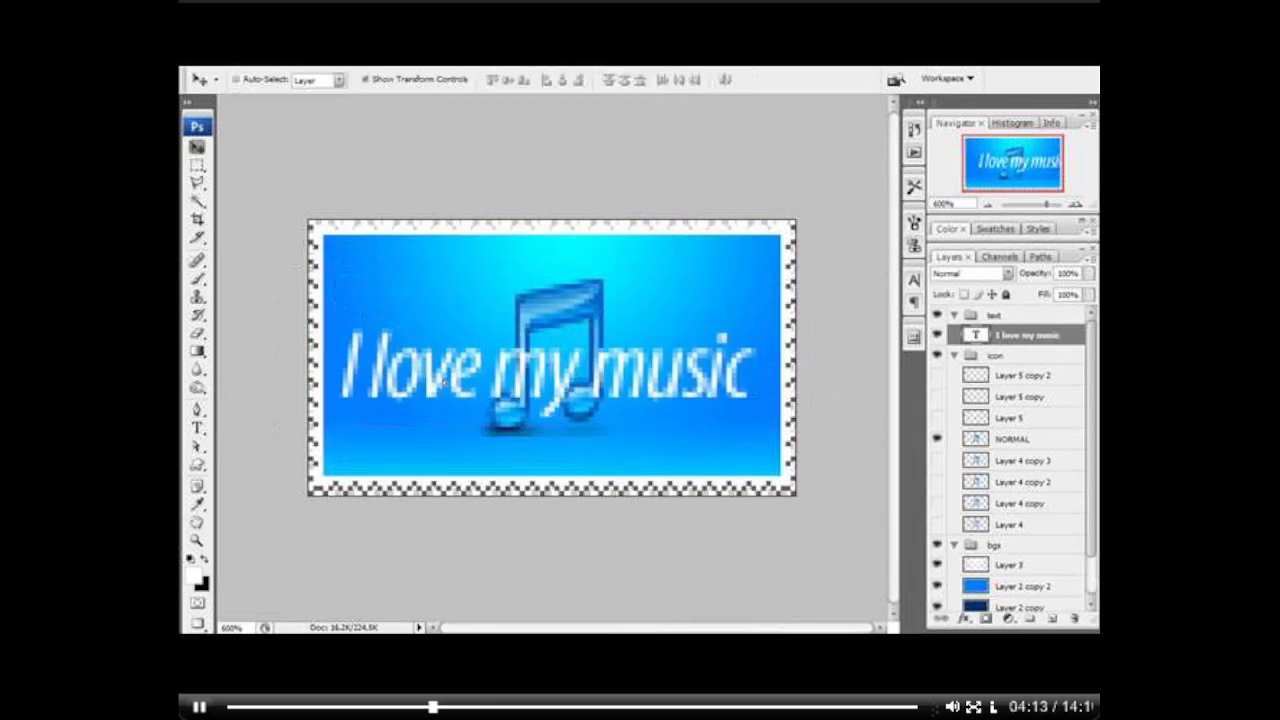
pyautogui.moveTo(659, 387); pyautogui.dragTo(660, 373)
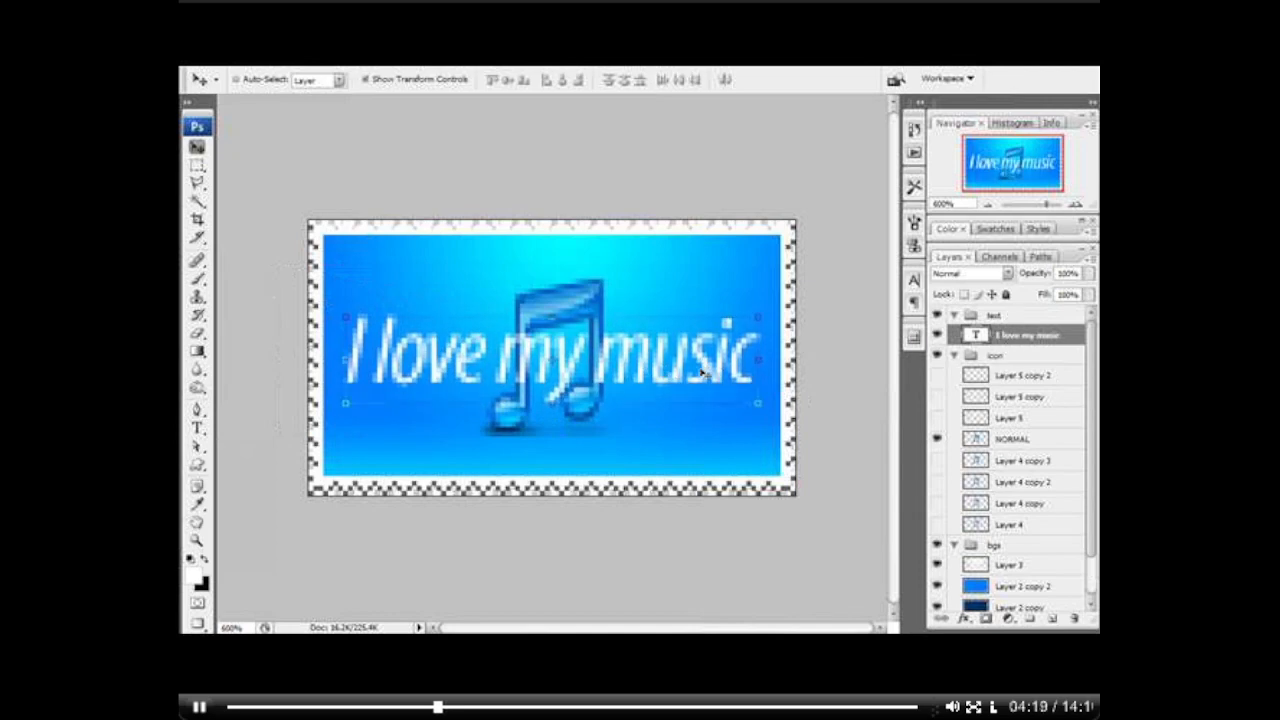
pyautogui.press('Up')
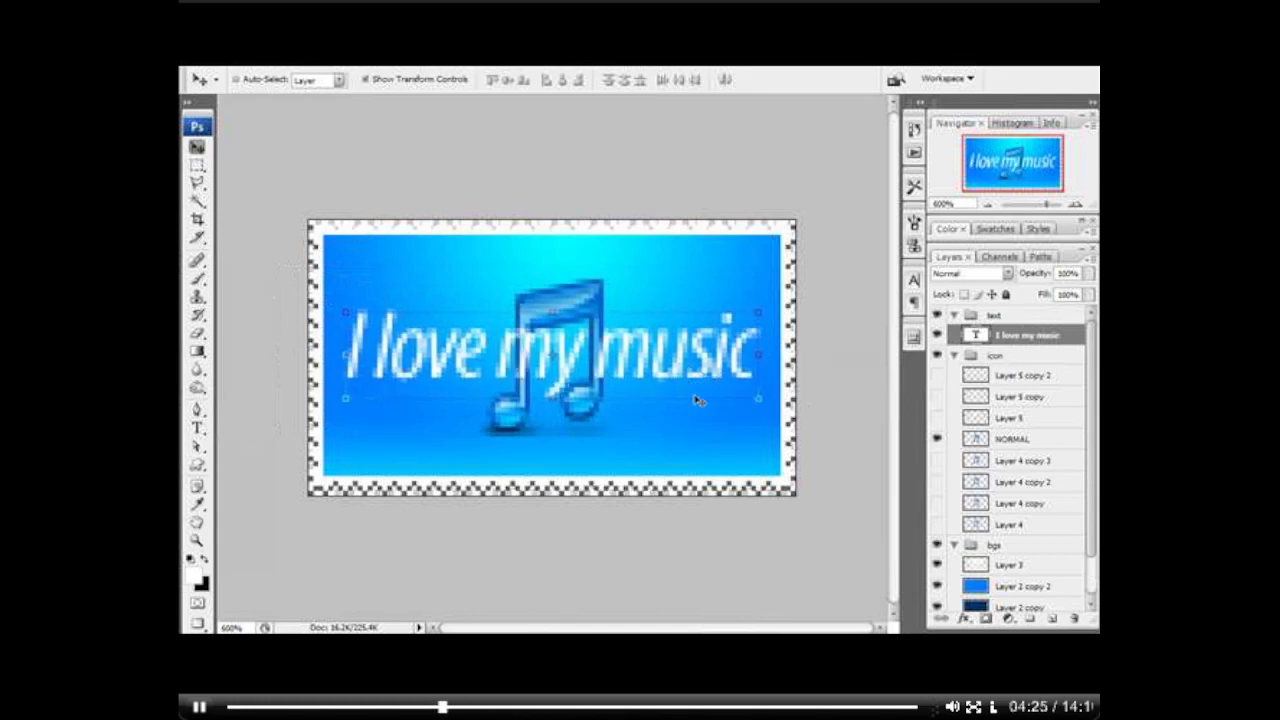
# Step: Stretch the "I love my music" text slightly wider and duplicate its layer six times
pyautogui.moveTo(757, 356); pyautogui.dragTo(762, 356)
pyautogui.press('Return')
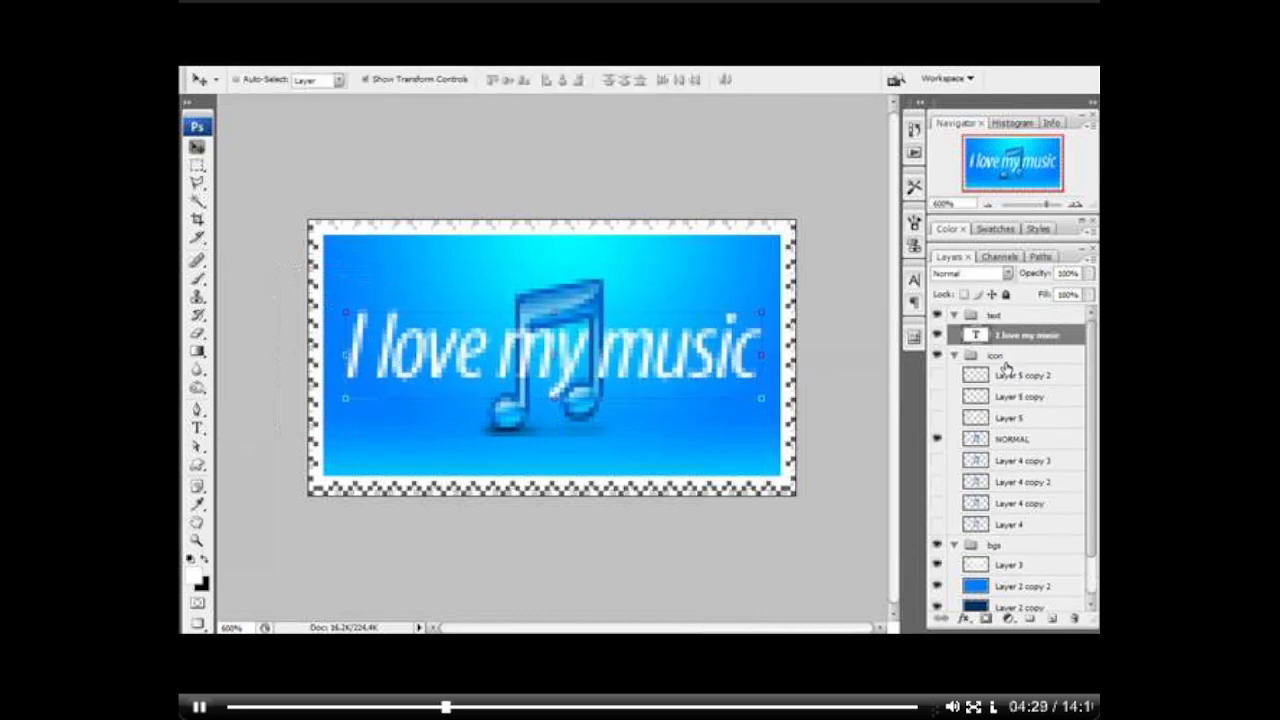
pyautogui.hotkey('ctrl', 'j')
pyautogui.hotkey('ctrl', 'j')
pyautogui.hotkey('ctrl', 'j')
pyautogui.hotkey('ctrl', 'j')
pyautogui.hotkey('ctrl', 'j')
pyautogui.hotkey('ctrl', 'j')
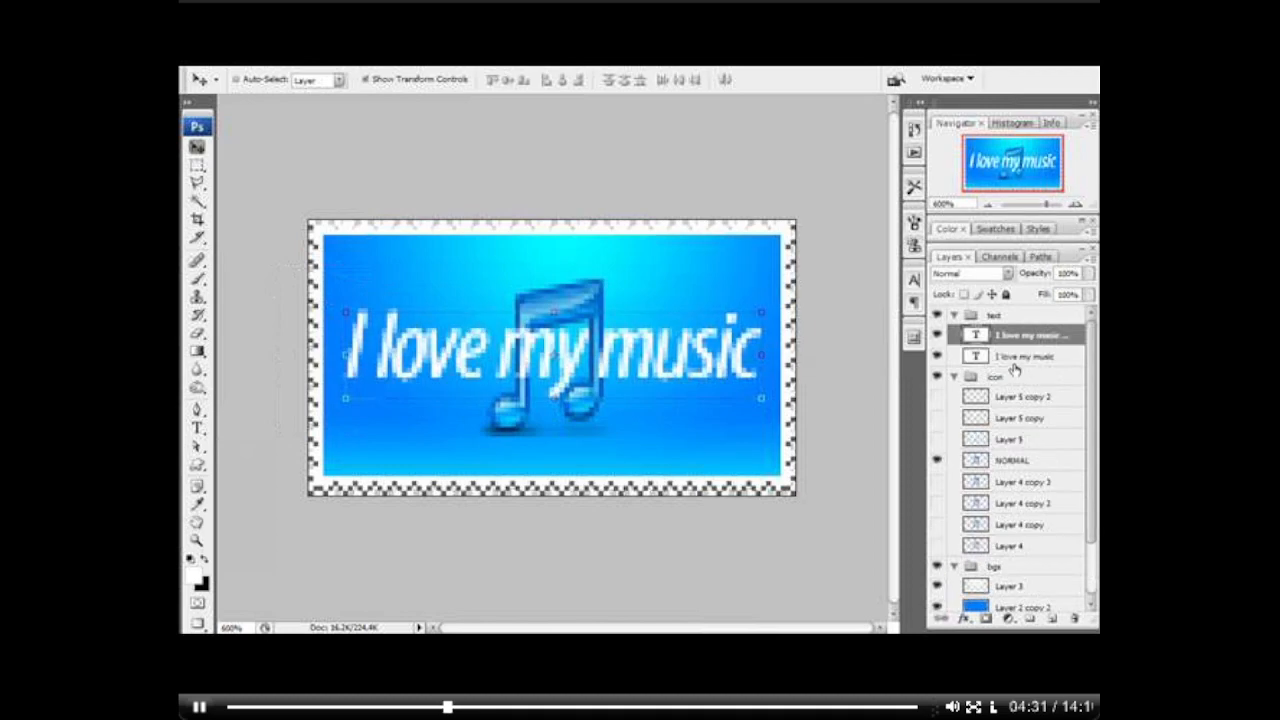
# Step: Hide the six text copies and apply the blur filter to the original text layer, rasterizing it
pyautogui.moveTo(937, 334); pyautogui.dragTo(937, 441)
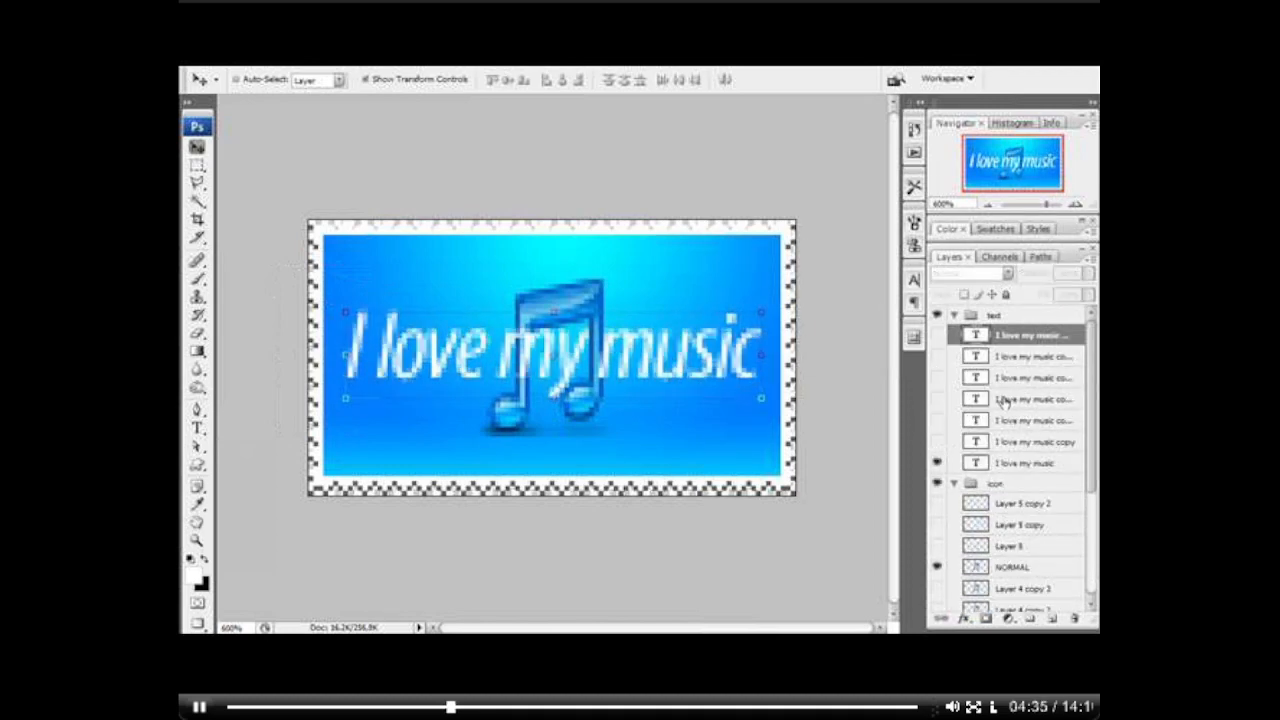
pyautogui.click(1004, 399)
pyautogui.click(1005, 465)
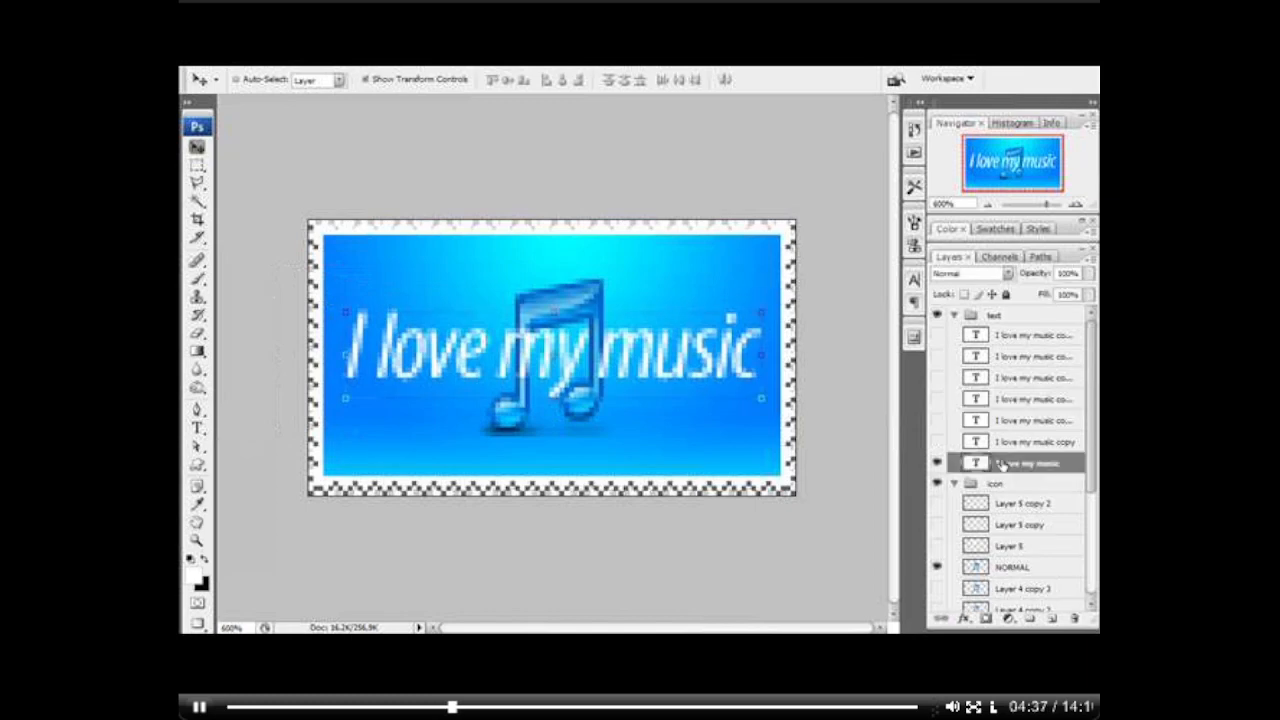
pyautogui.click(389, 88)
pyautogui.click(645, 361)
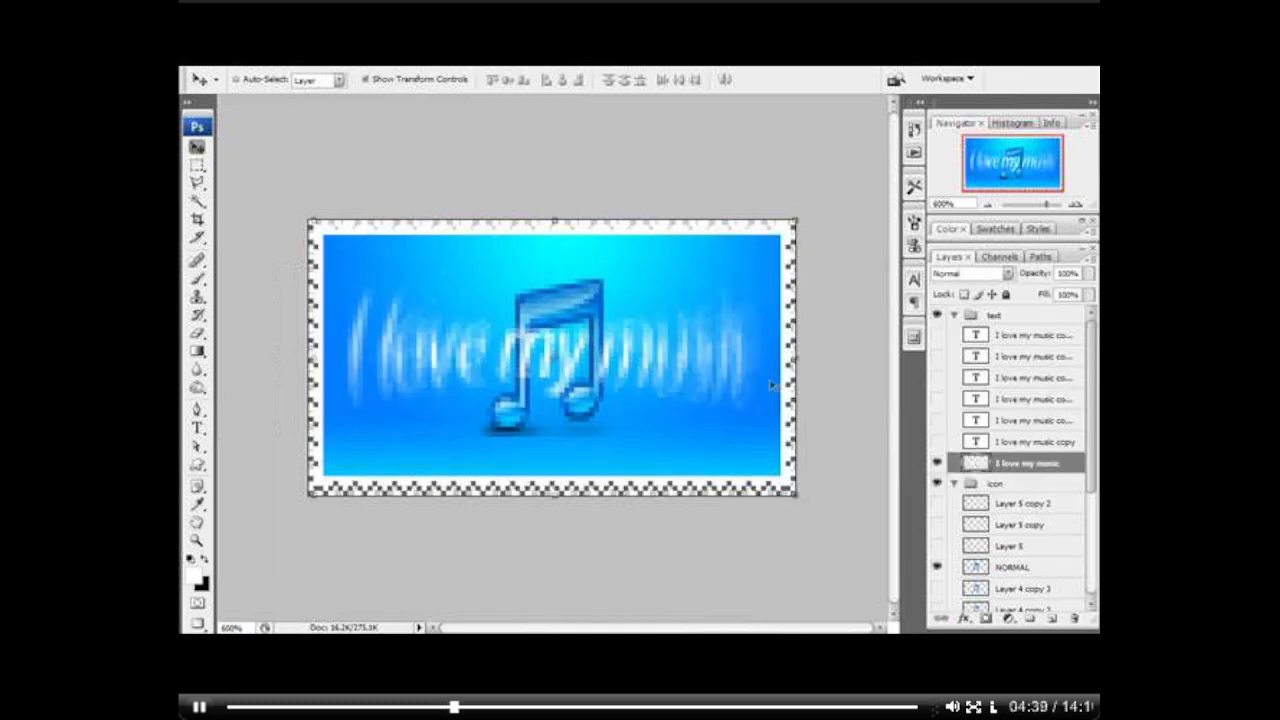
# Step: Show the first two text copies above the original and reapply the blur filter to each, rasterizing them
pyautogui.click(937, 441)
pyautogui.click(992, 447)
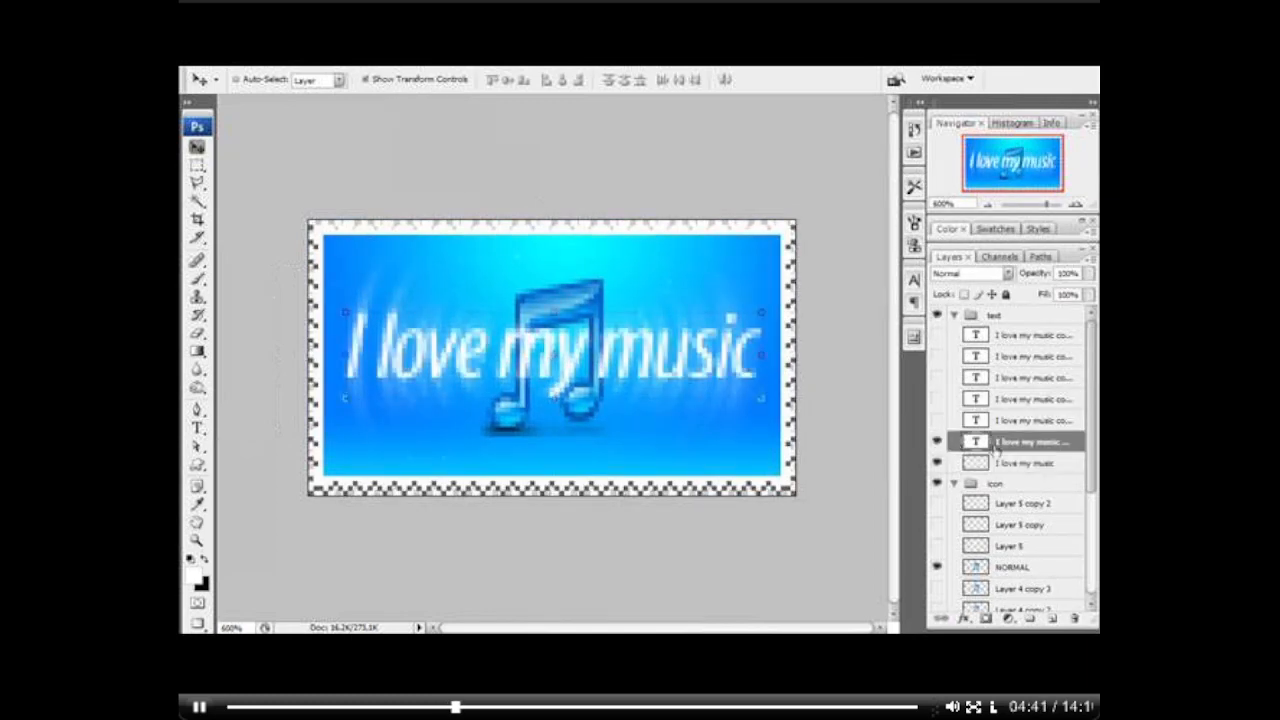
pyautogui.hotkey('ctrl', 'f')
pyautogui.press('Return')
pyautogui.click(938, 421)
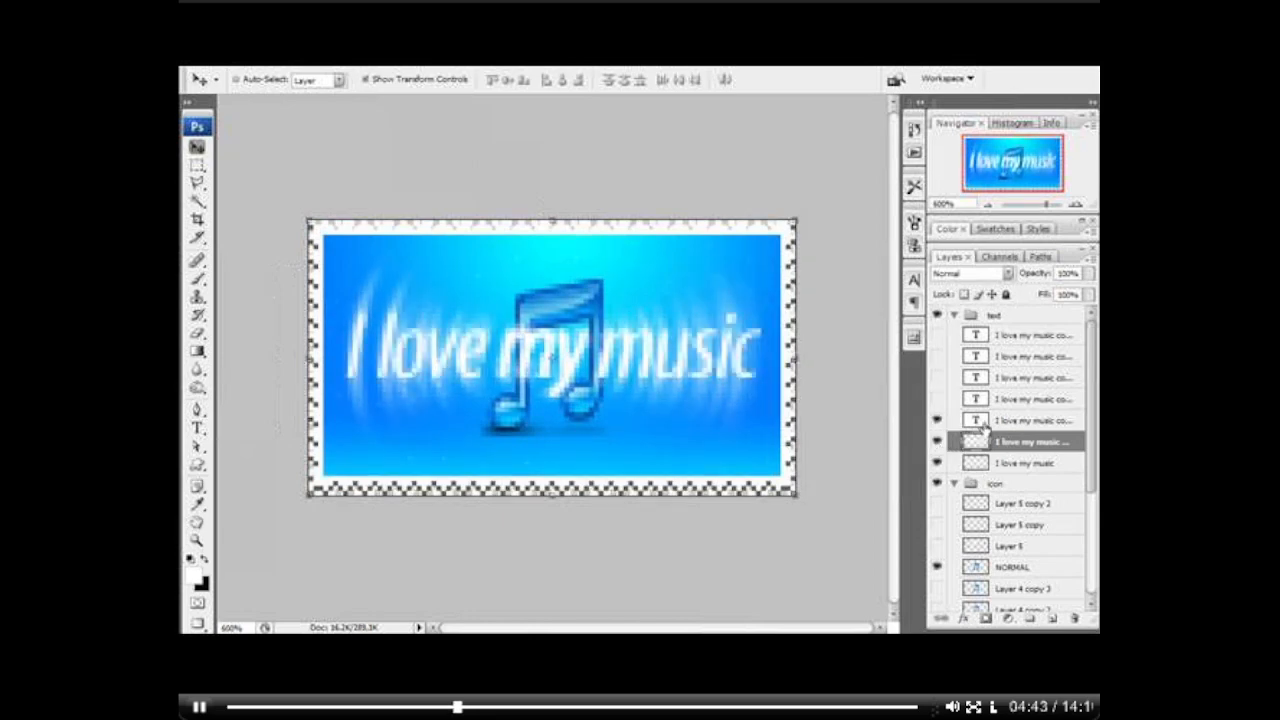
pyautogui.click(985, 422)
pyautogui.hotkey('ctrl', 'f')
pyautogui.press('Return')
# Step: Show the third text copy, rename it NORMAL, and hide the three blurred text layers below it
pyautogui.click(937, 399)
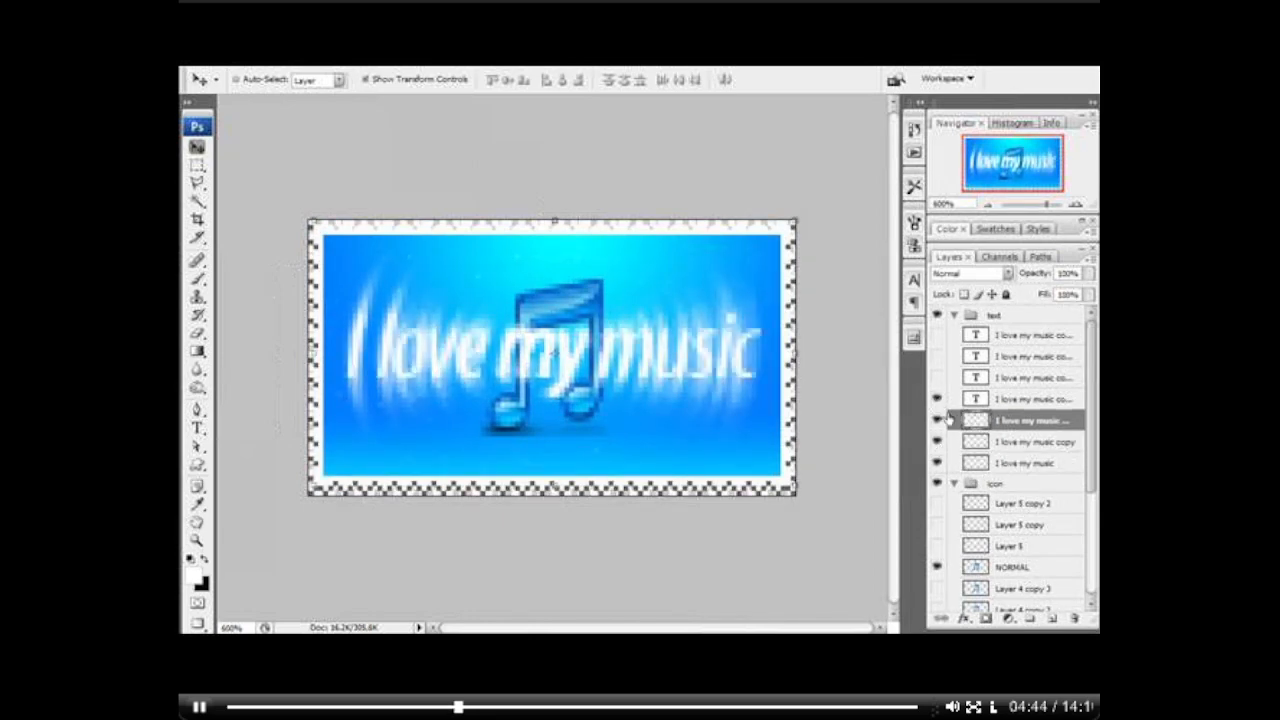
pyautogui.doubleClick(1005, 399)
pyautogui.write('N')
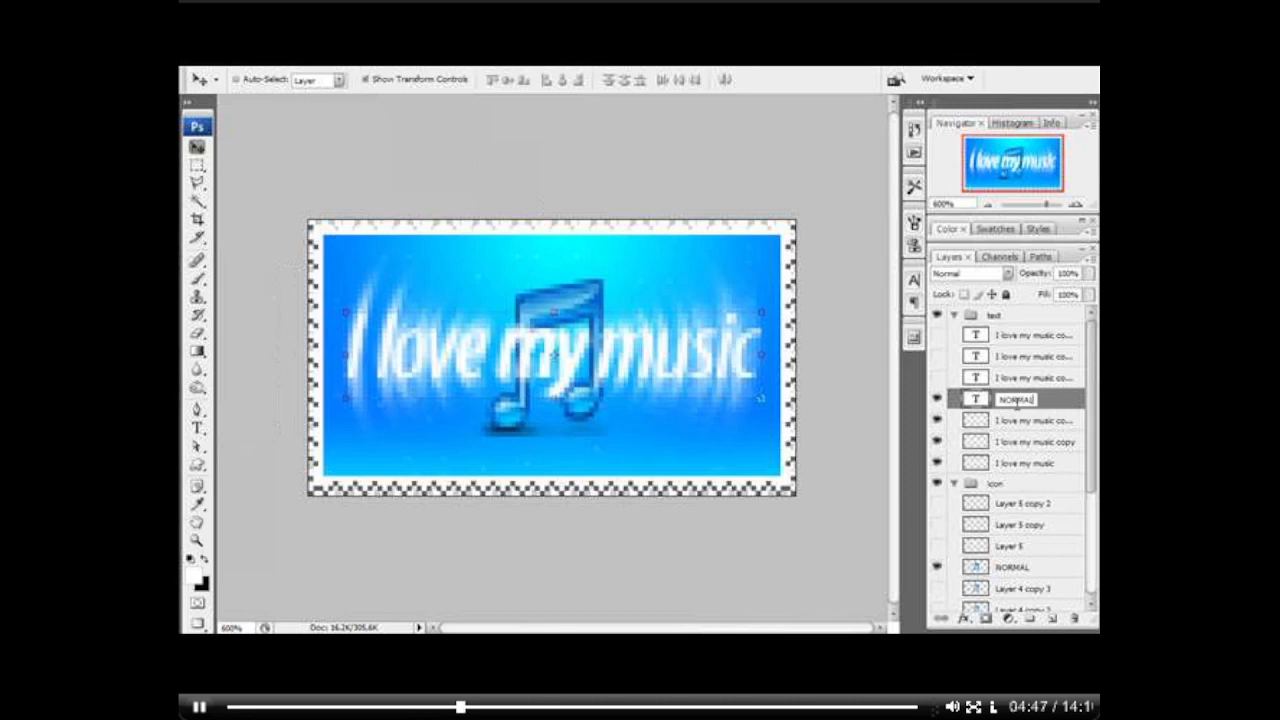
pyautogui.write('ORMAL')
pyautogui.press('Return')
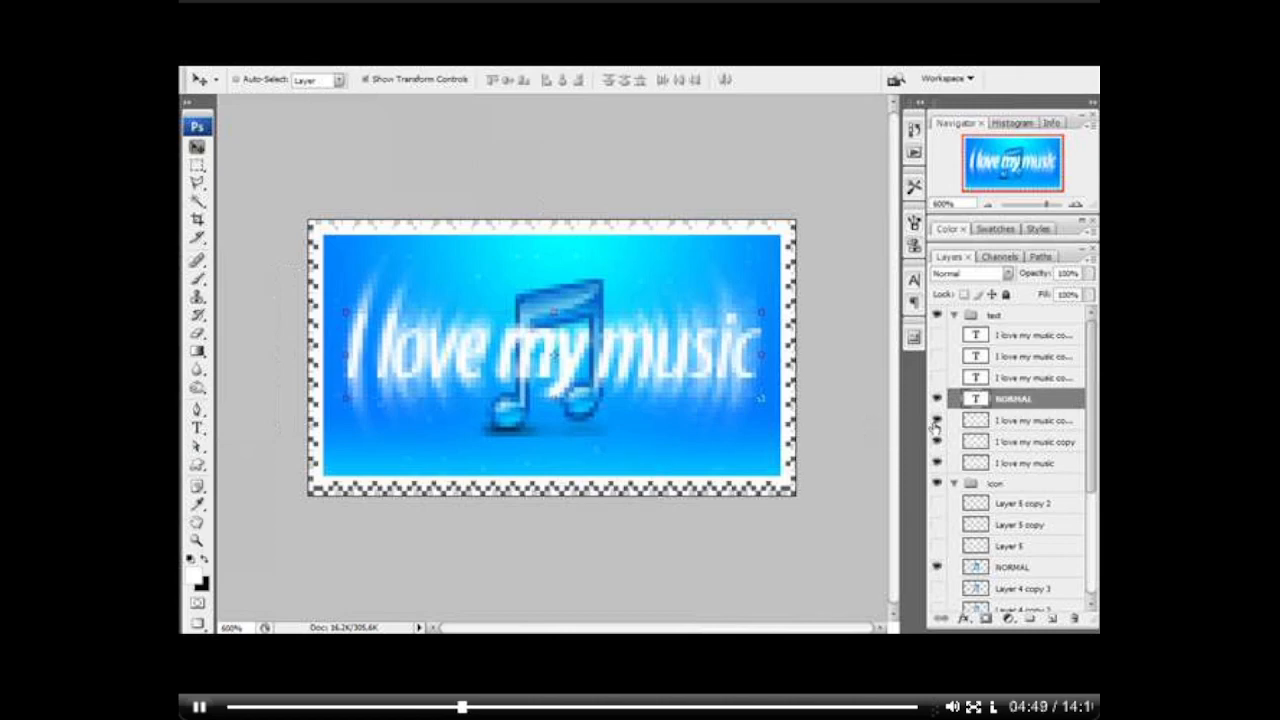
pyautogui.moveTo(937, 420); pyautogui.dragTo(937, 462)
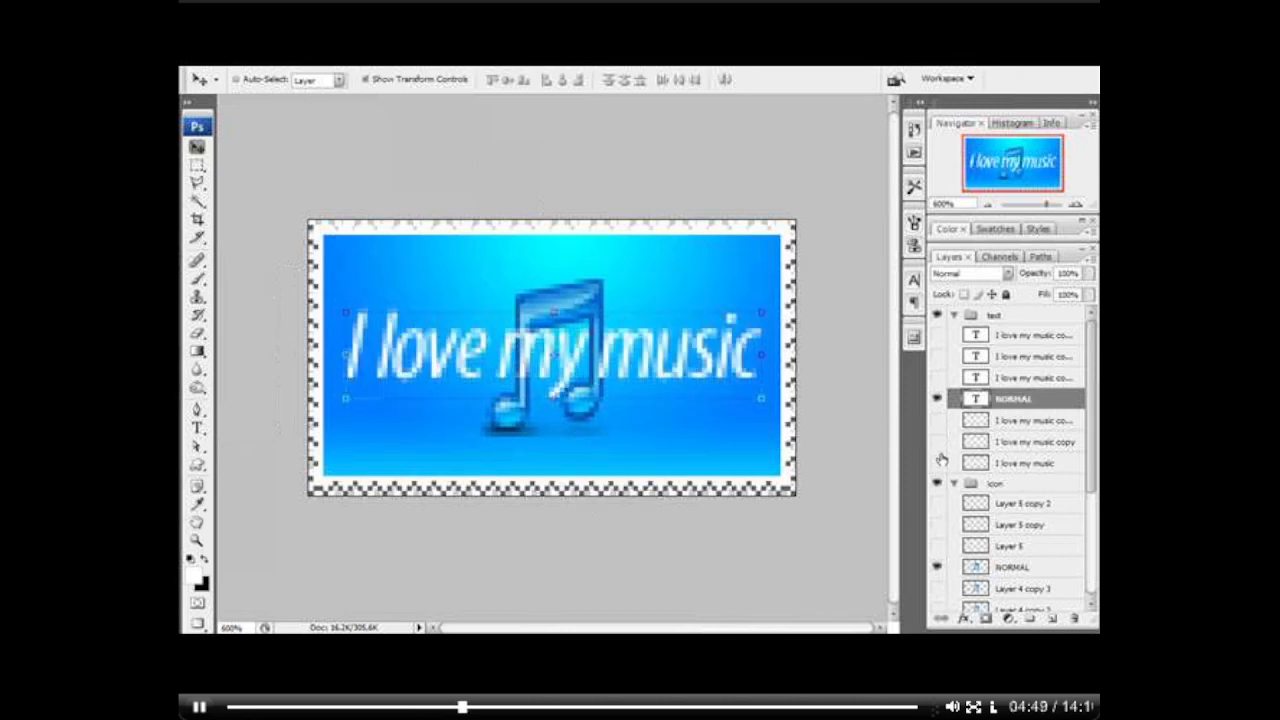
# Step: Show only the text copy directly above NORMAL and set its fill to 70%
pyautogui.click(937, 377)
pyautogui.click(937, 398)
pyautogui.click(997, 380)
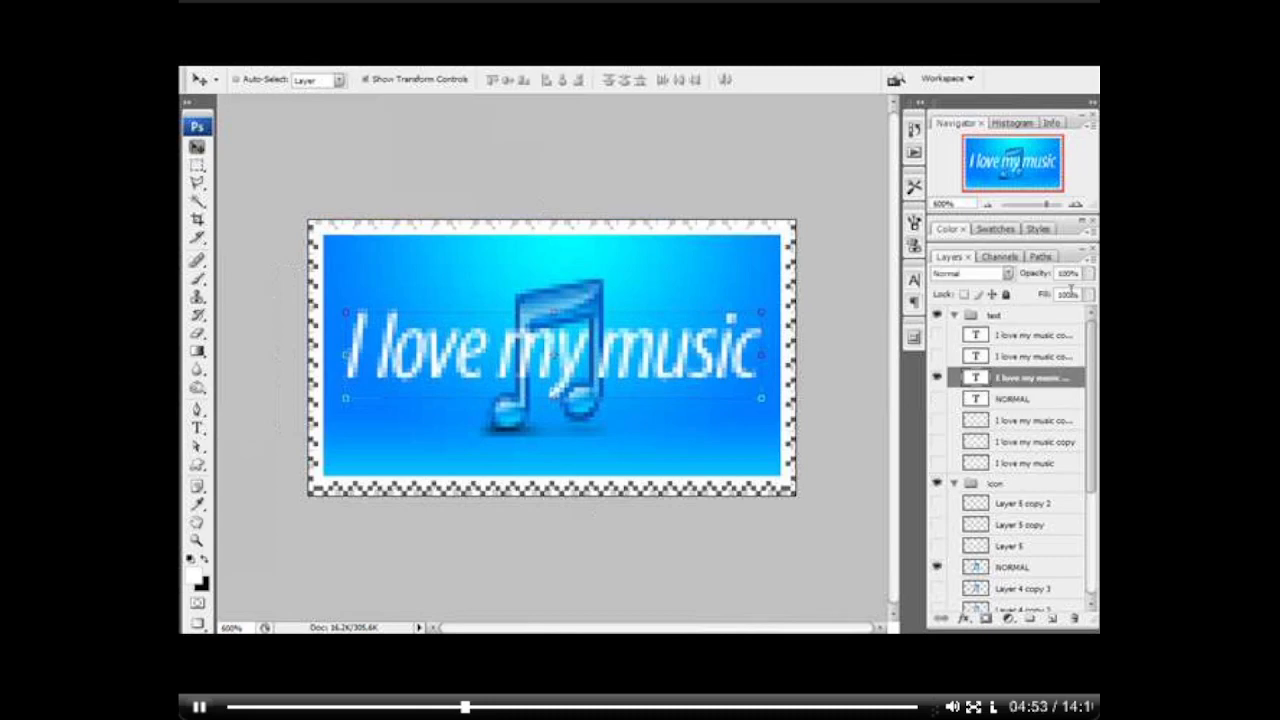
pyautogui.moveTo(1077, 295); pyautogui.dragTo(1041, 301)
pyautogui.write('50')
pyautogui.write('70')
pyautogui.press('Return')
# Step: Switch visibility to the second text copy above NORMAL and set its fill to 40%
pyautogui.click(937, 378)
pyautogui.click(937, 357)
pyautogui.click(1007, 355)
pyautogui.write('40')
pyautogui.press('Return')
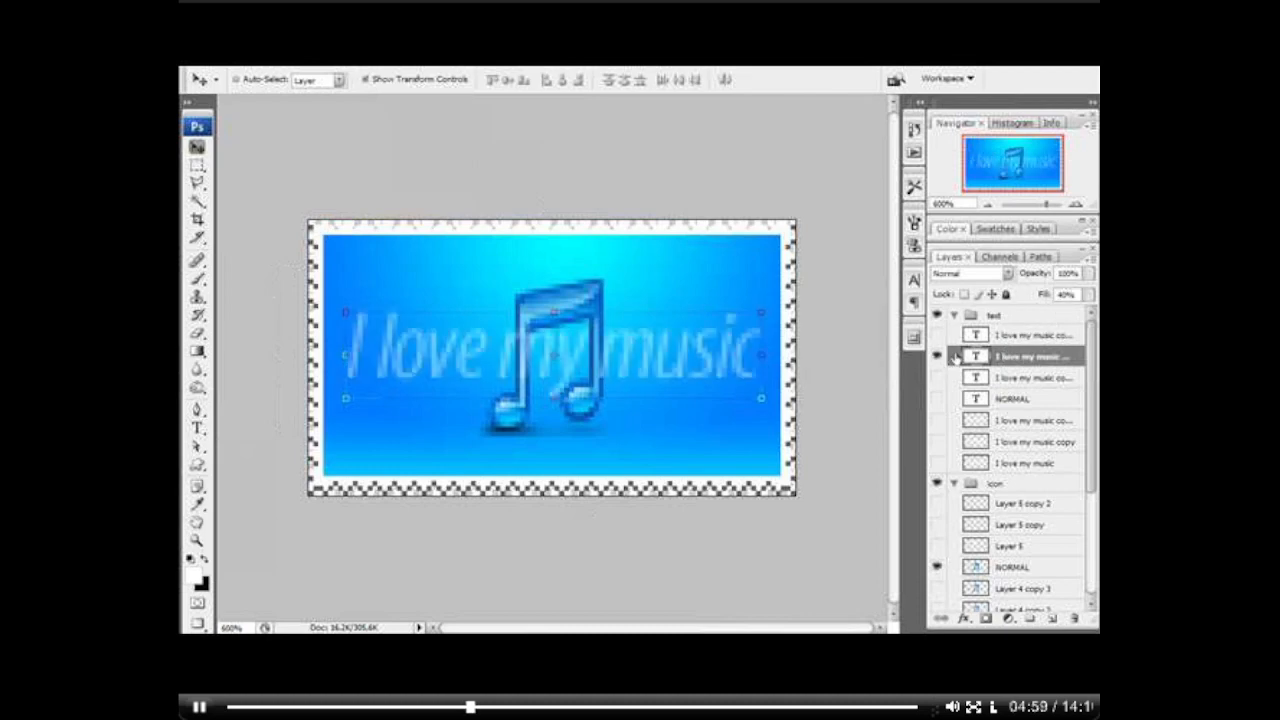
# Step: Show only the topmost text copy, set its fill to 20%, and hide it again
pyautogui.click(937, 357)
pyautogui.click(937, 336)
pyautogui.click(1025, 335)
pyautogui.moveTo(1077, 295); pyautogui.dragTo(1053, 309)
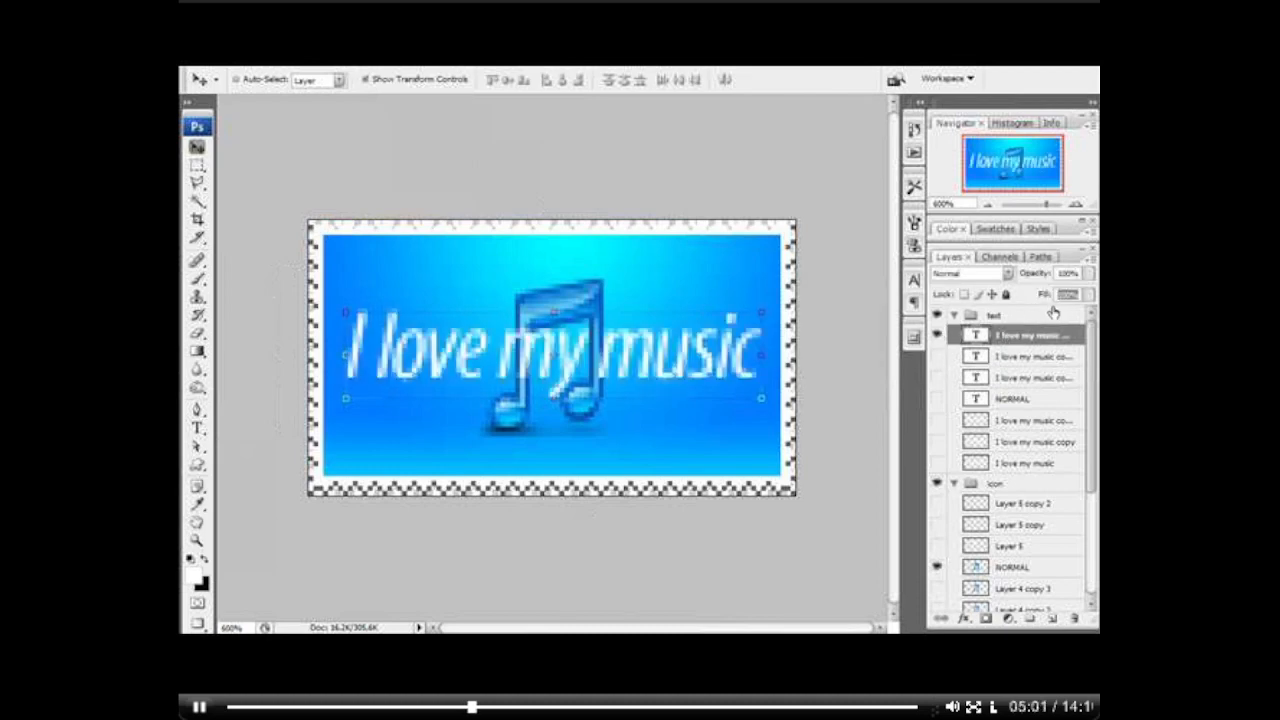
pyautogui.write('20')
pyautogui.press('Return')
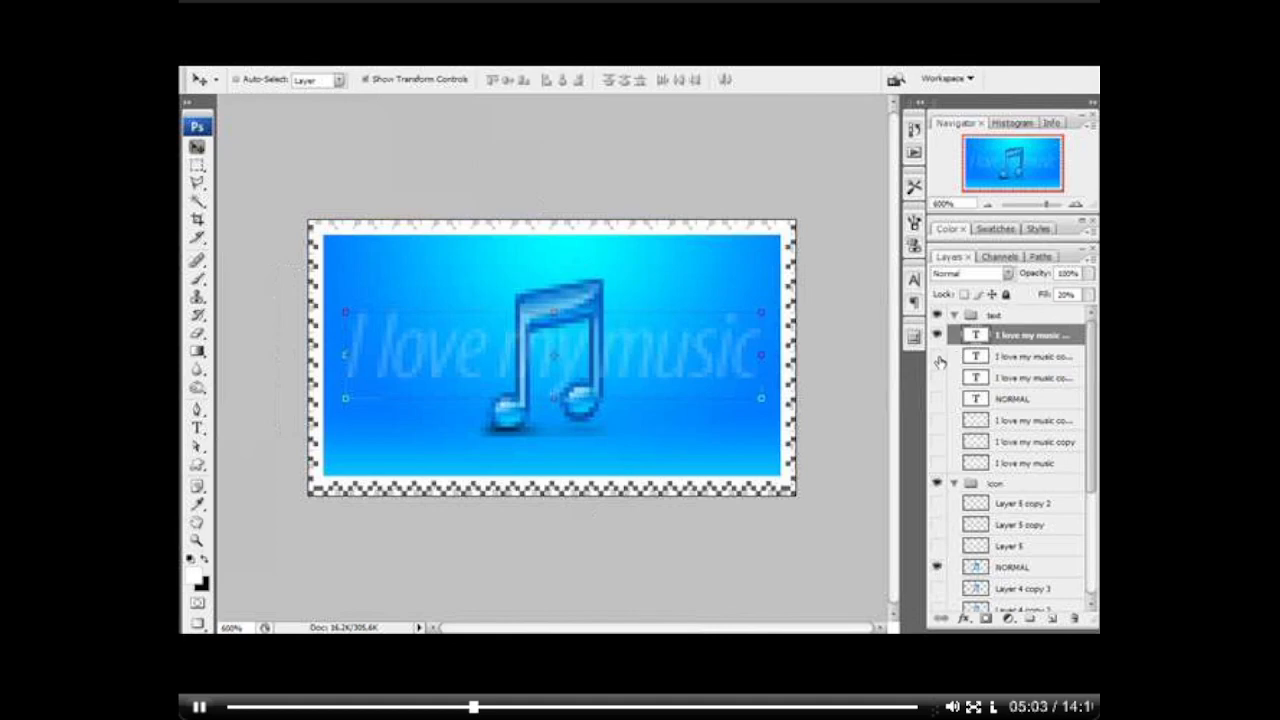
pyautogui.moveTo(937, 357)
pyautogui.mouseDown()
pyautogui.moveTo(937, 378)
pyautogui.moveTo(937, 336)
pyautogui.mouseUp()
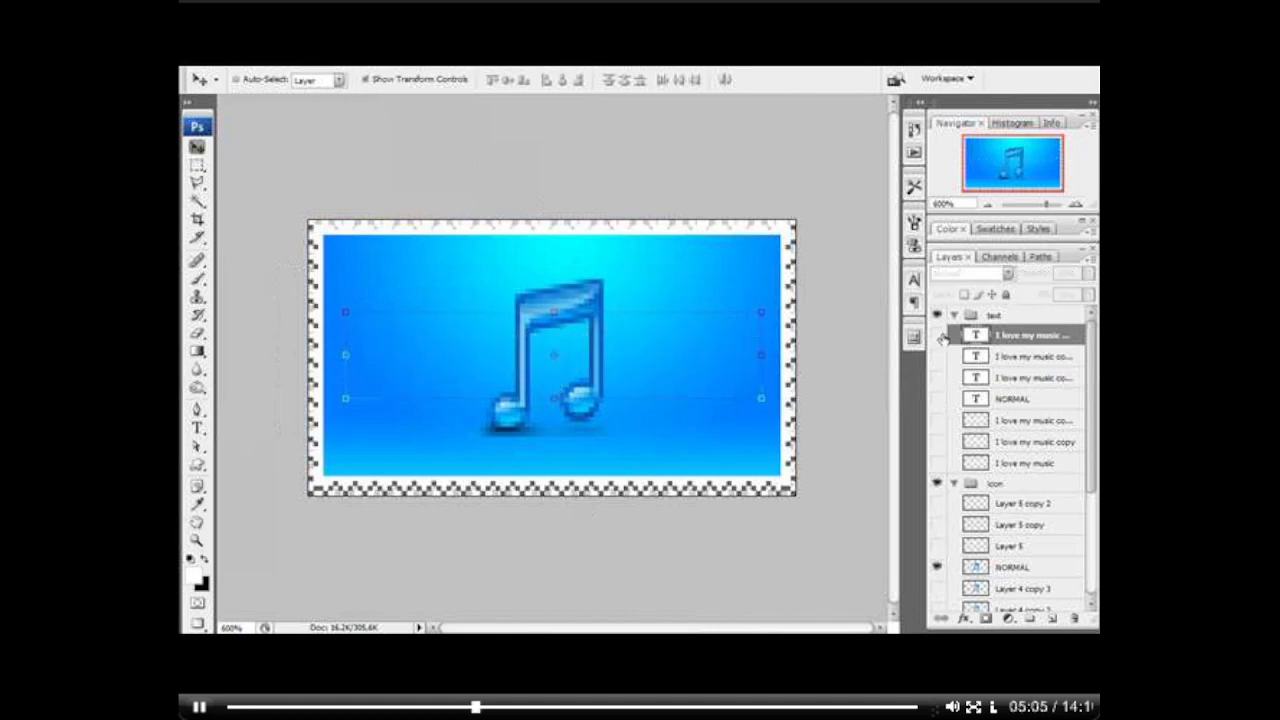
pyautogui.click(938, 482)
pyautogui.click(938, 482)
pyautogui.click(1009, 325)
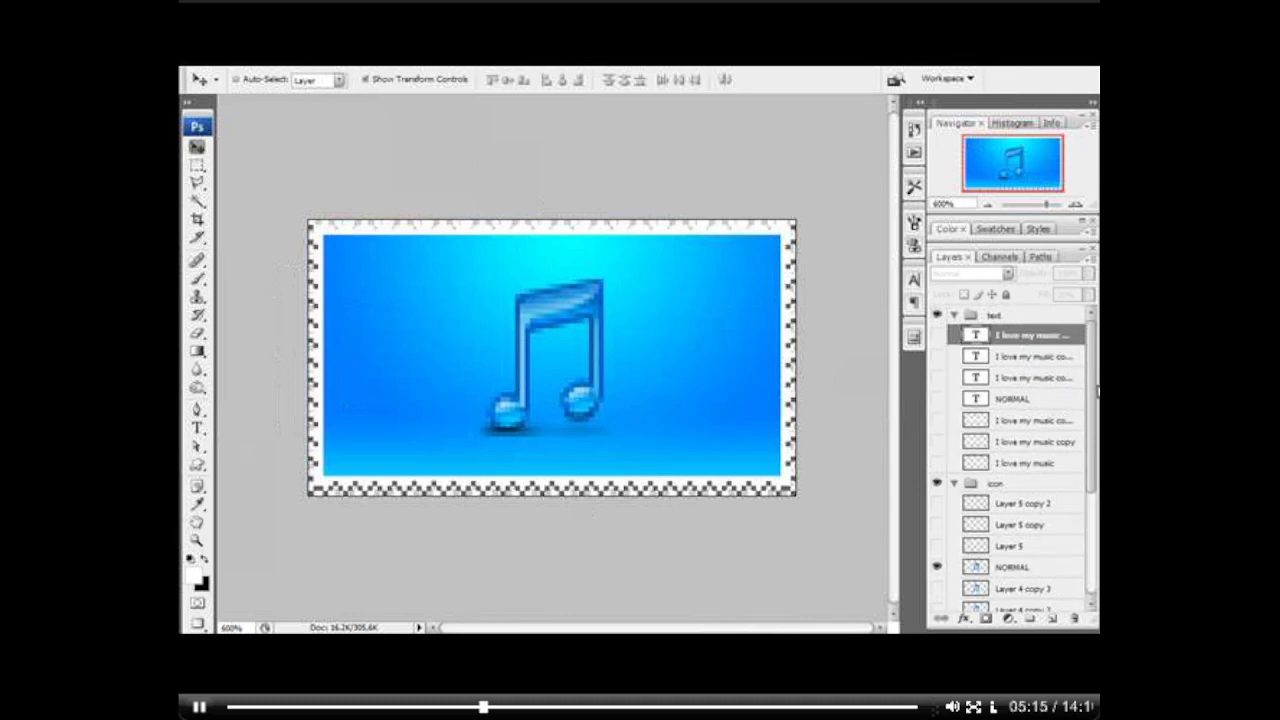
# Step: Collapse the Navigator and Color panel groups so the Layers panel has more room
pyautogui.moveTo(1096, 391)
pyautogui.mouseDown()
pyautogui.moveTo(1096, 502)
pyautogui.moveTo(1094, 375)
pyautogui.mouseUp()
pyautogui.click(1075, 259)
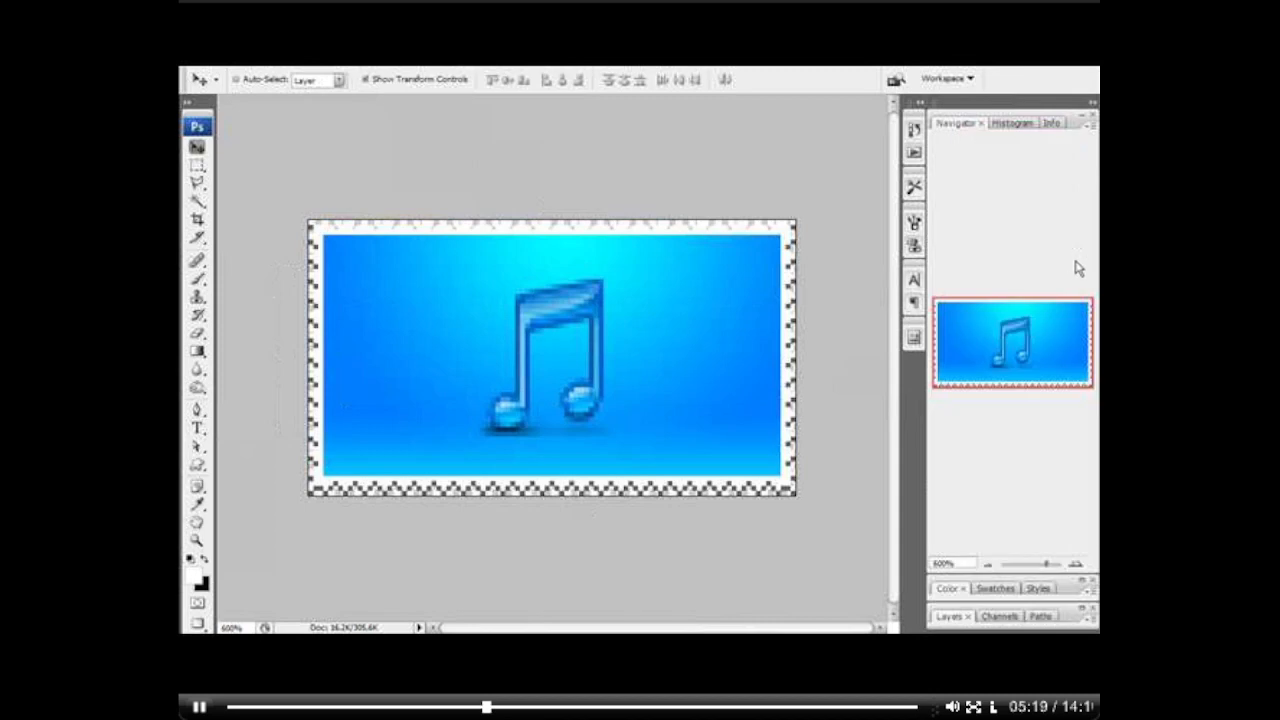
pyautogui.click(1076, 609)
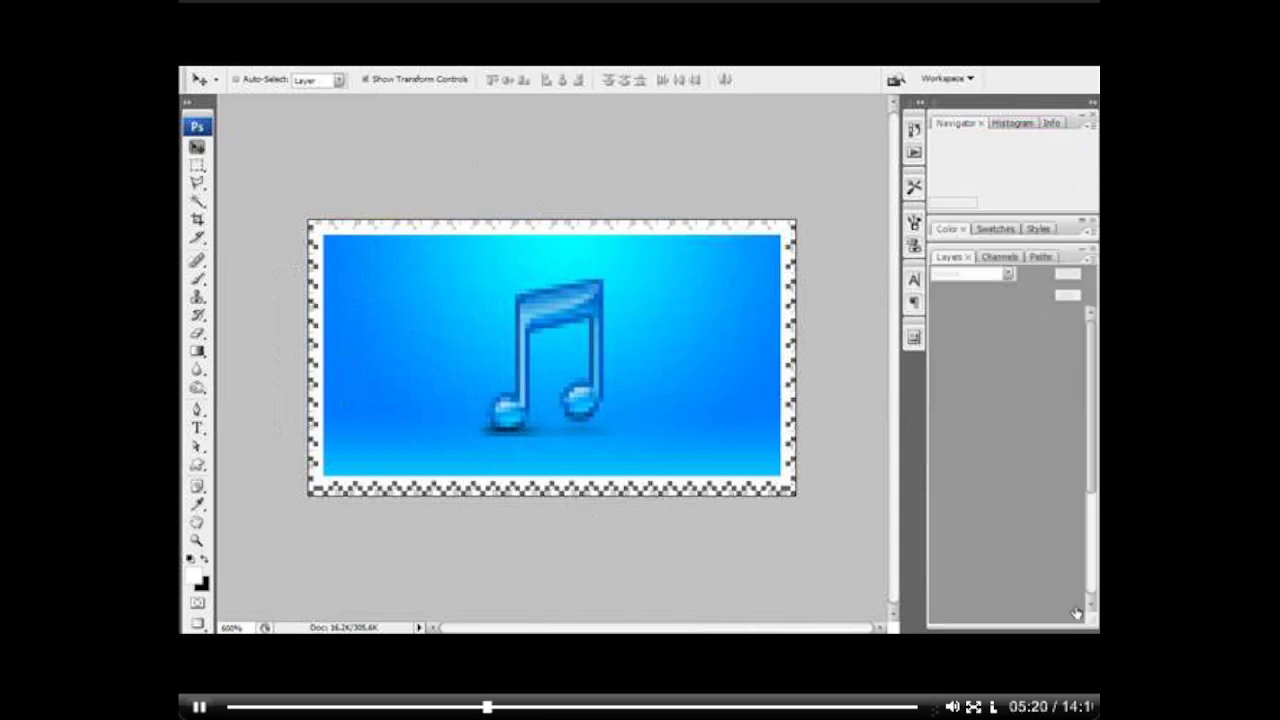
pyautogui.click(1086, 124)
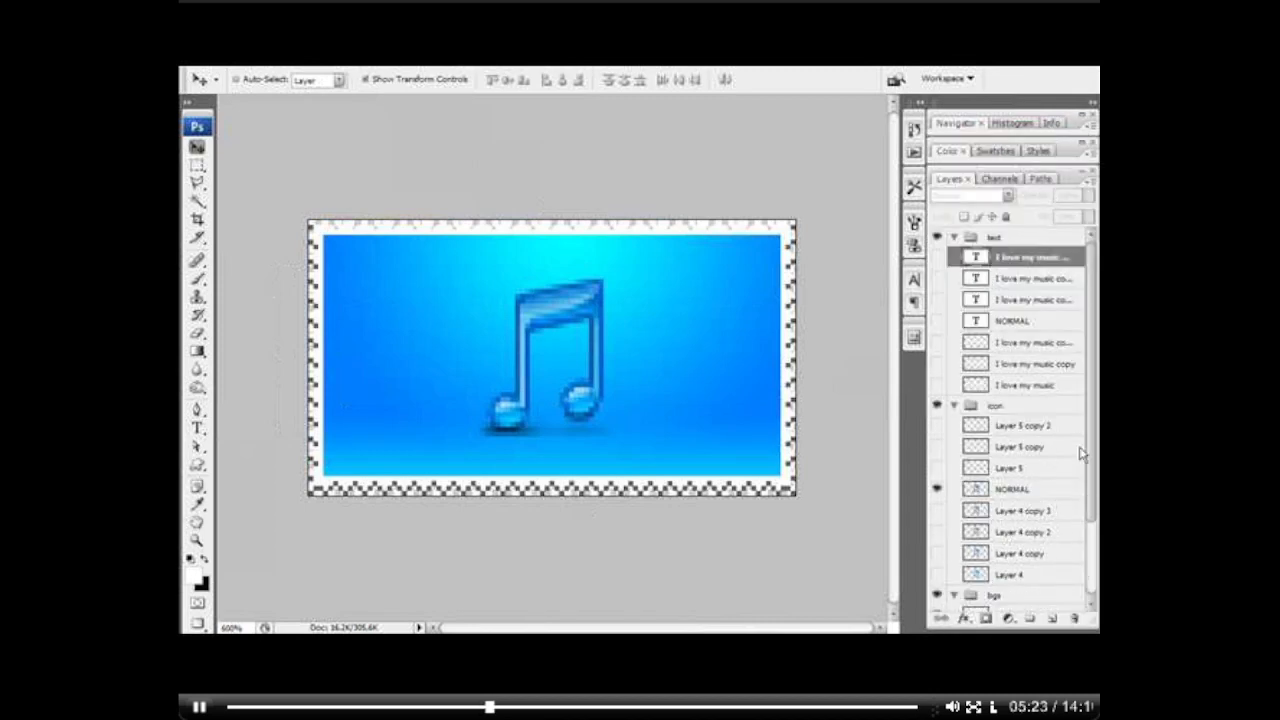
pyautogui.moveTo(1097, 447)
pyautogui.mouseDown()
pyautogui.moveTo(1093, 533)
pyautogui.moveTo(1090, 441)
pyautogui.mouseUp()
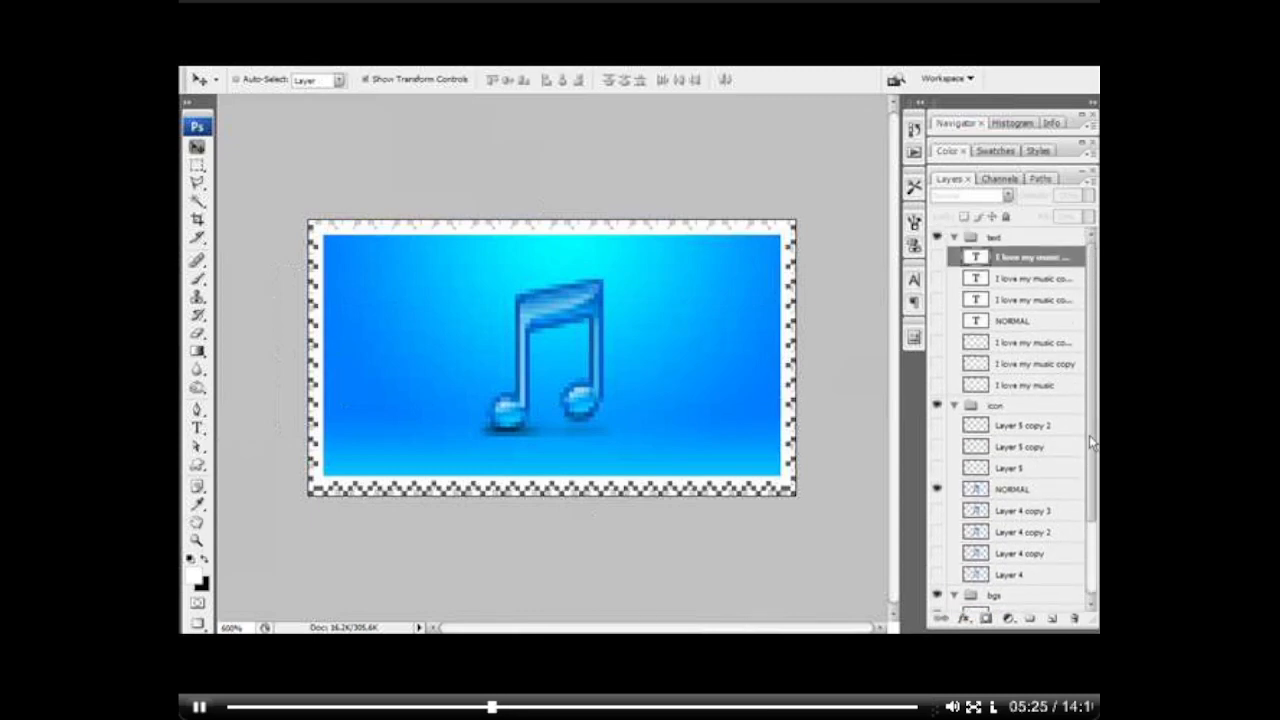
# Step: Open the Animation (Frames) panel, fit it below the stamp, and leave the first frame's delay at no delay
pyautogui.click(430, 66)
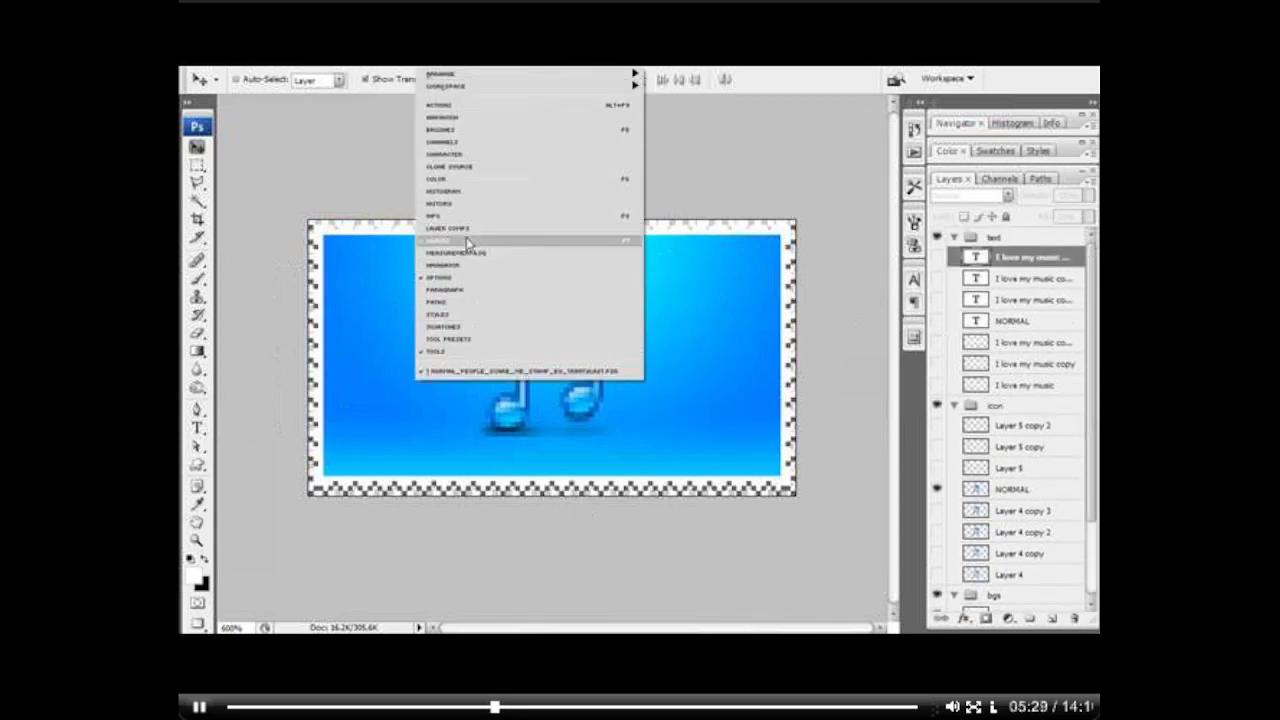
pyautogui.click(470, 119)
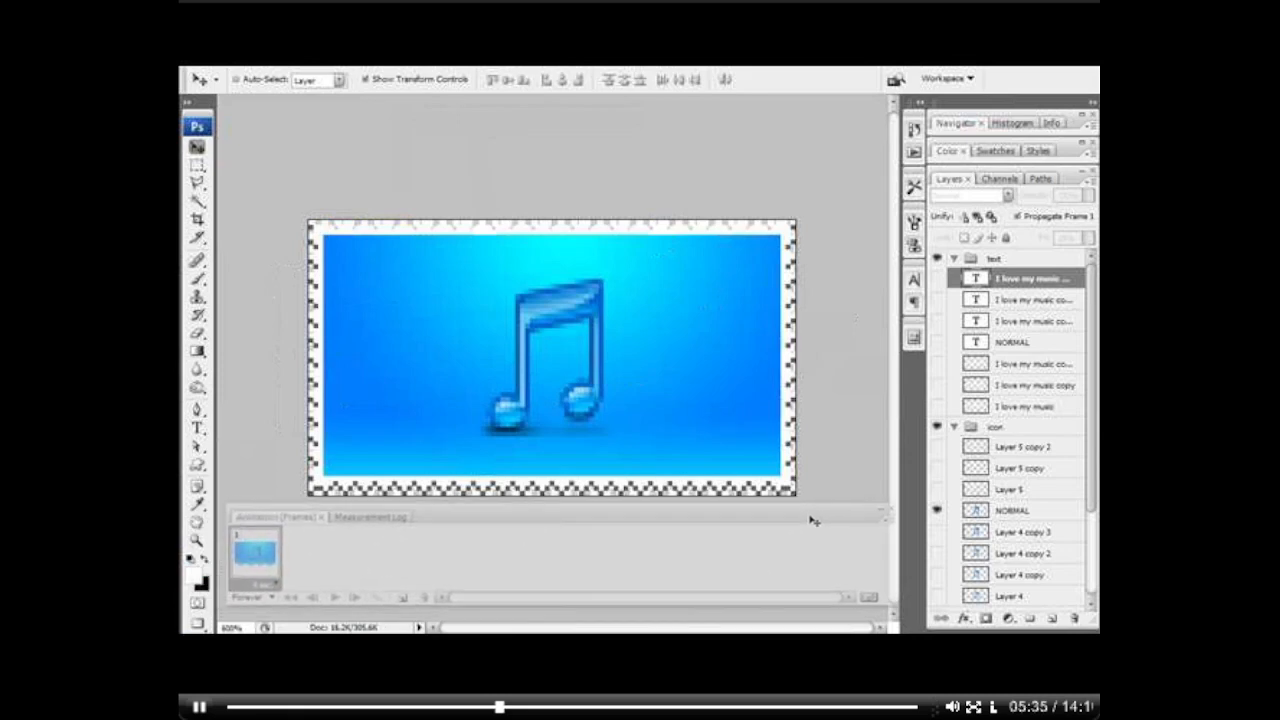
pyautogui.moveTo(892, 599); pyautogui.dragTo(878, 600)
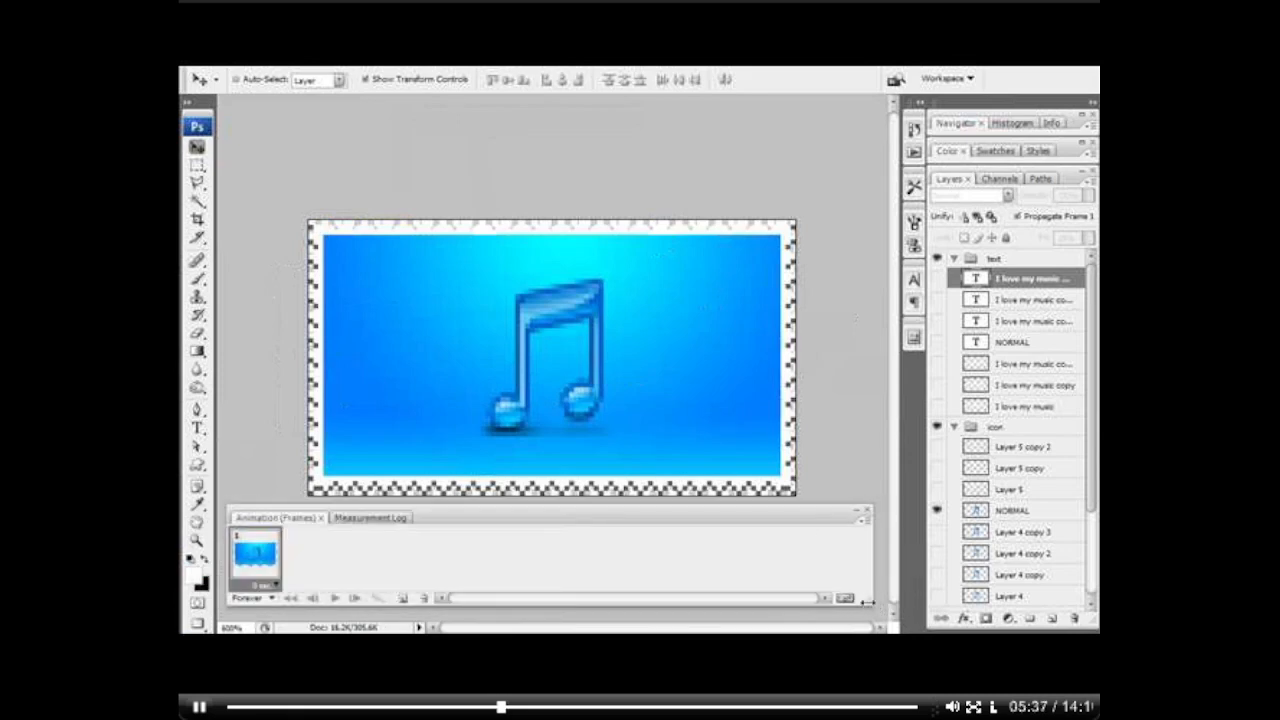
pyautogui.moveTo(787, 521); pyautogui.dragTo(790, 524)
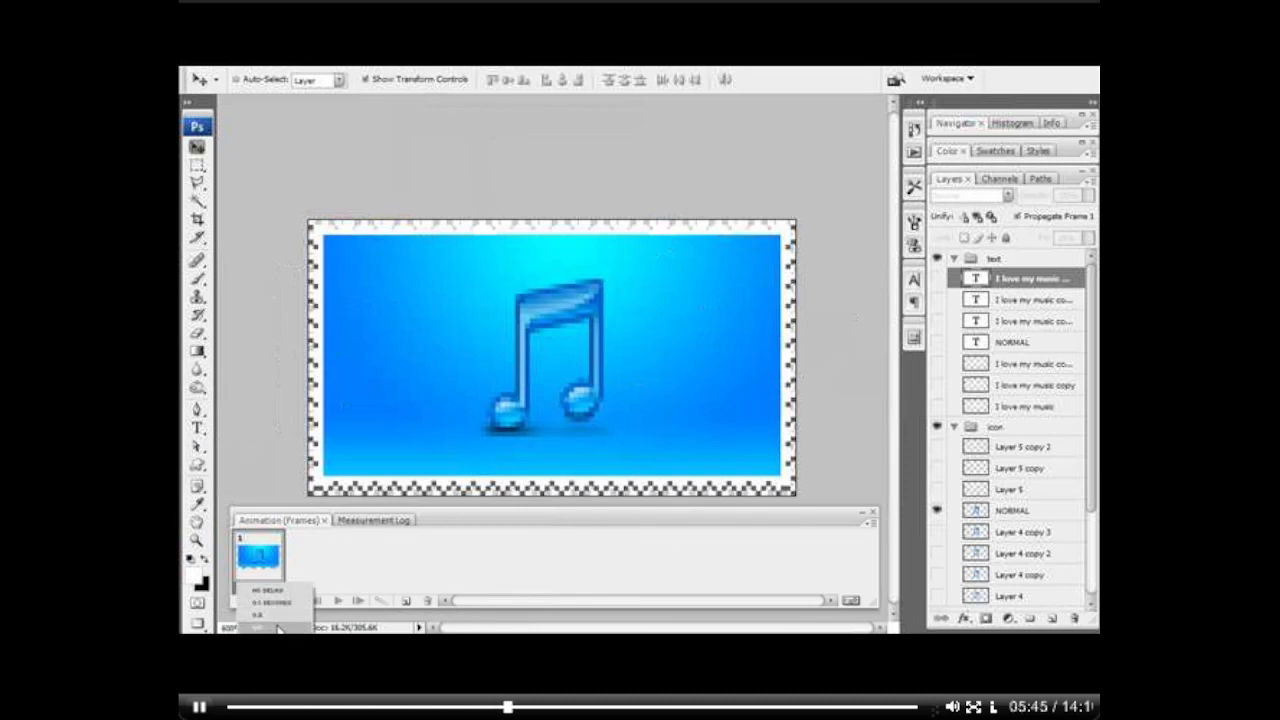
pyautogui.click(277, 590)
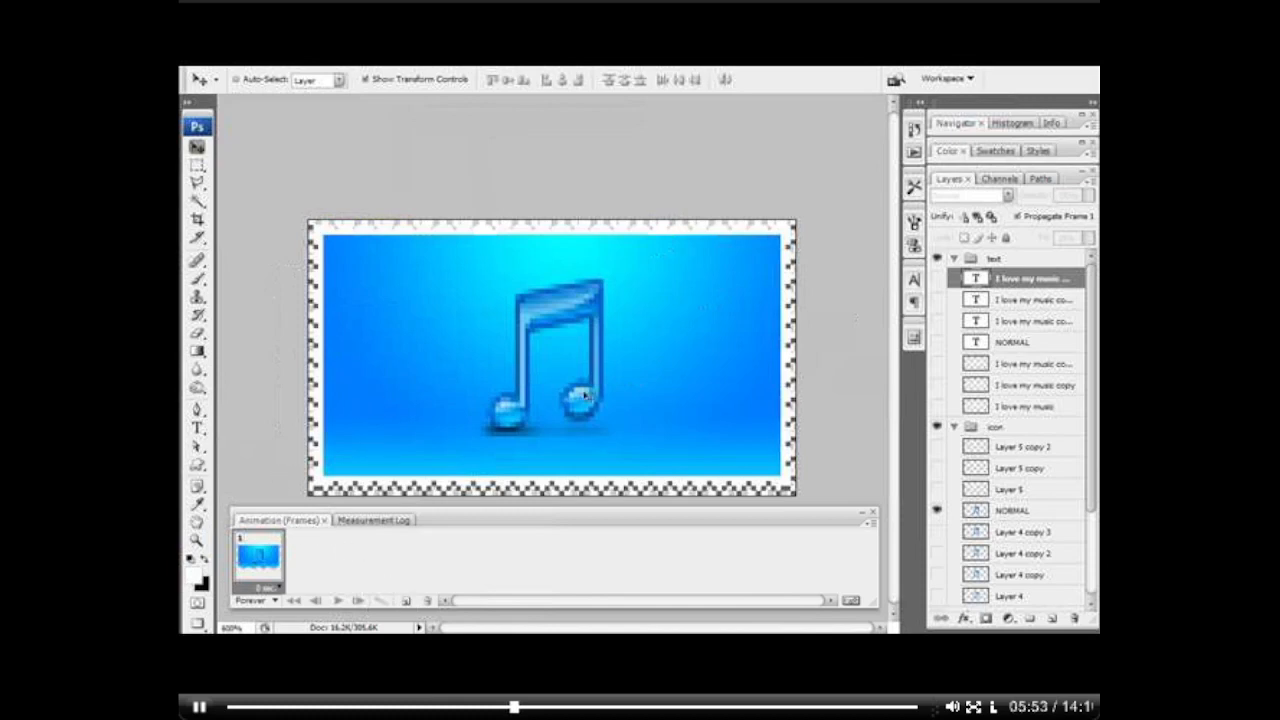
# Step: Return to the Animation frames view and narrow the panel so it does not cover the Layers panel
pyautogui.moveTo(1093, 318); pyautogui.dragTo(1097, 448)
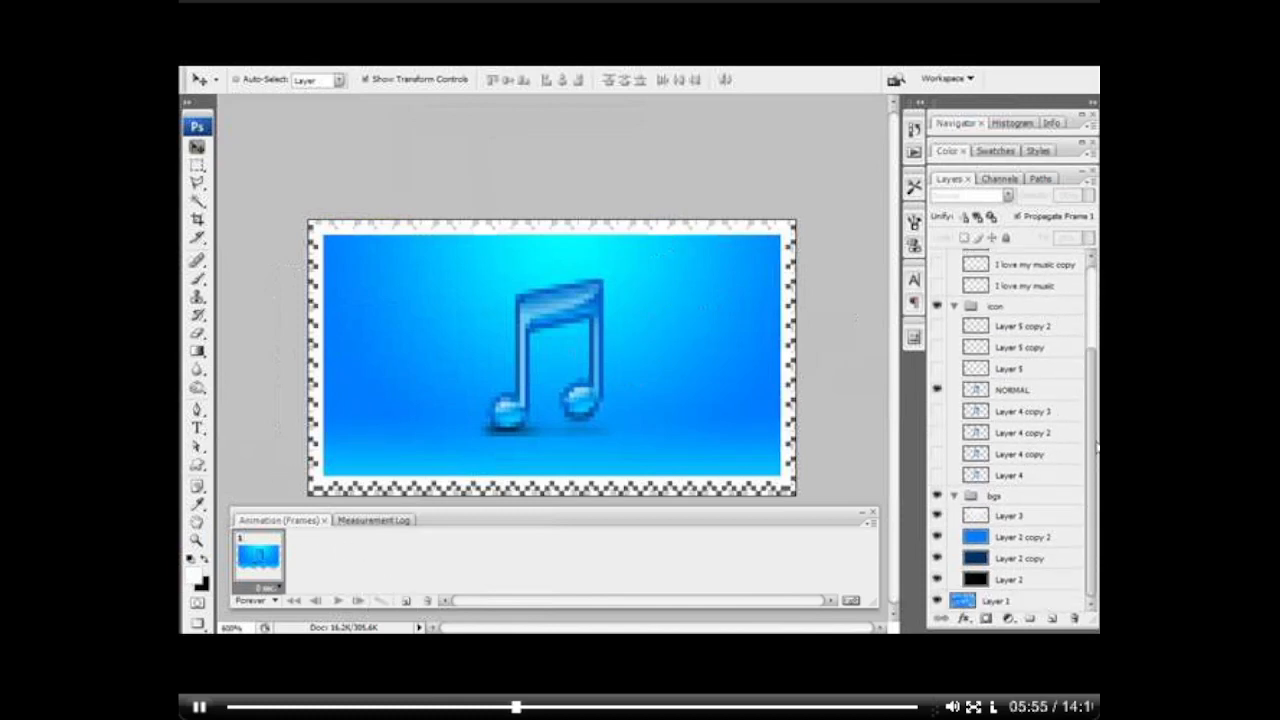
pyautogui.doubleClick(405, 521)
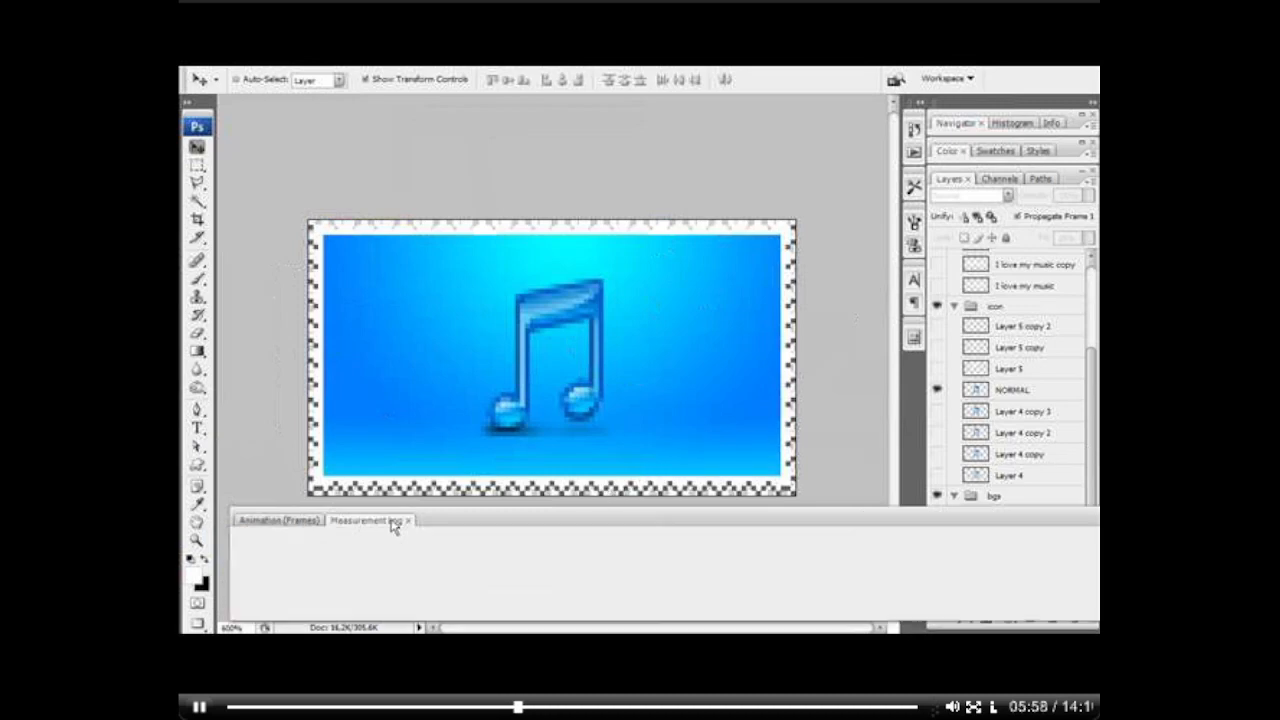
pyautogui.click(289, 521)
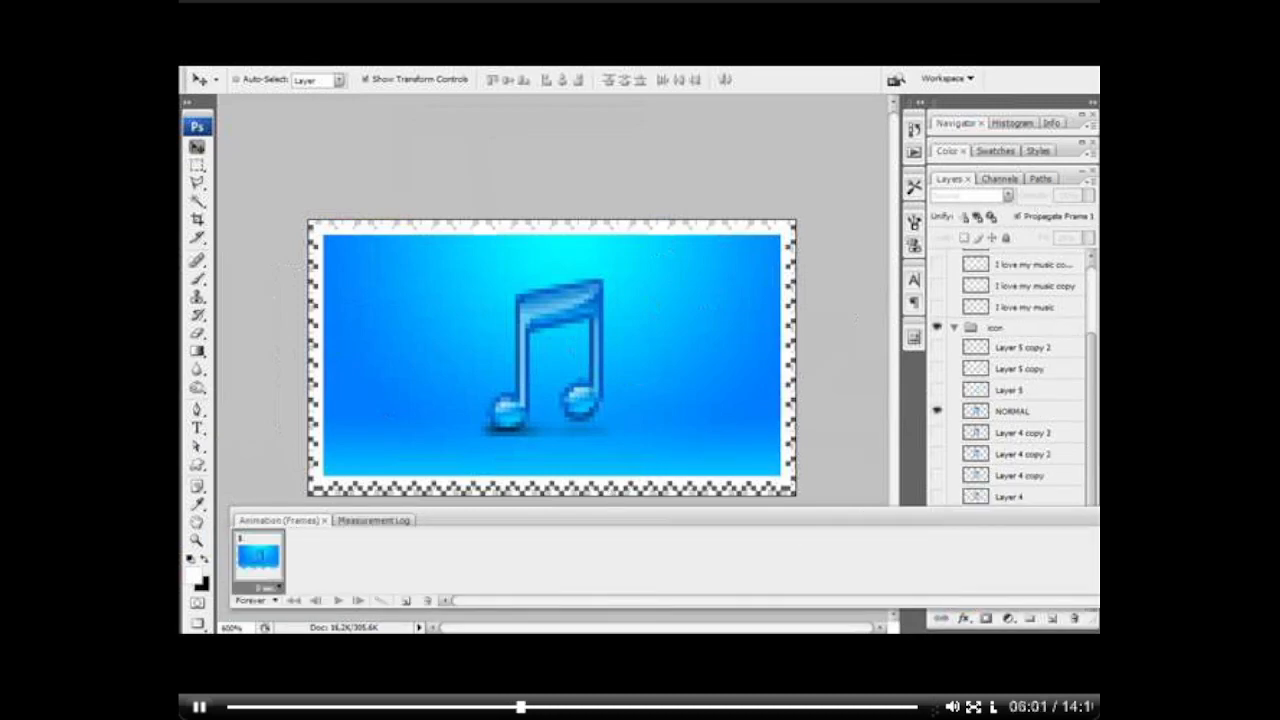
pyautogui.moveTo(1098, 555); pyautogui.dragTo(856, 558)
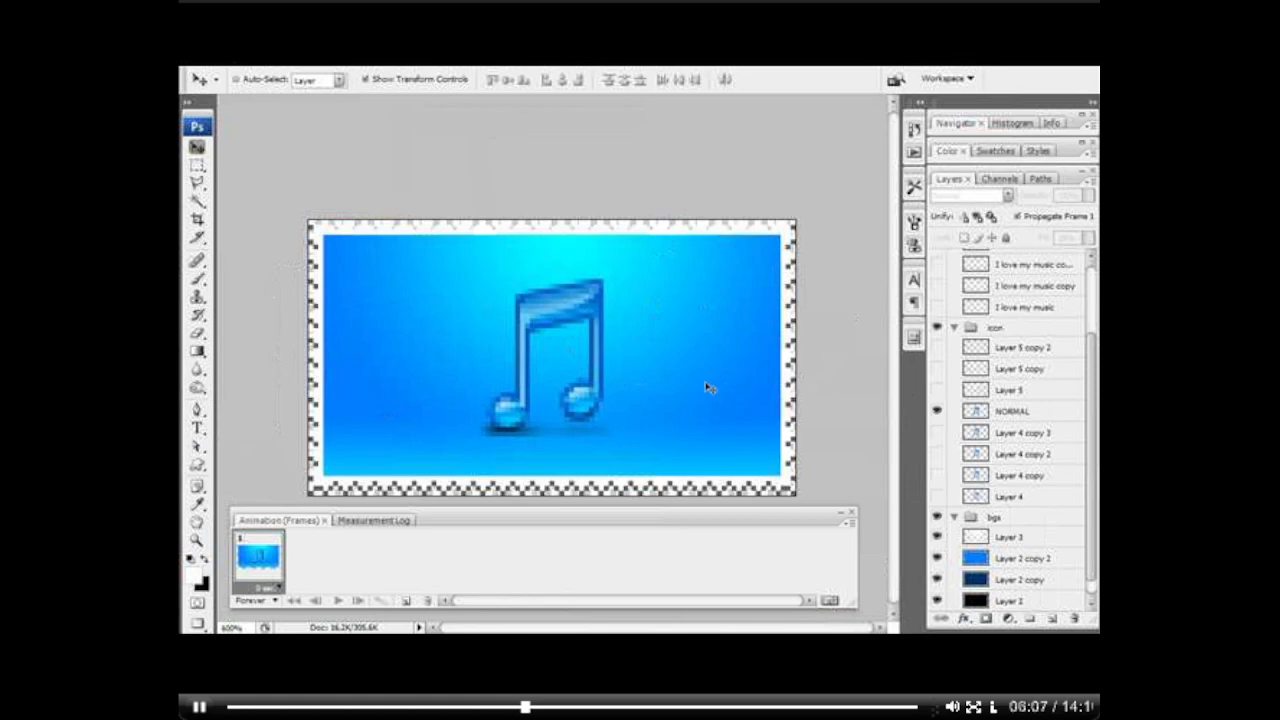
# Step: Make the first frame a black background by hiding the NORMAL note, Layer 2 copy 2 and Layer 2 copy
pyautogui.click(937, 411)
pyautogui.click(937, 411)
pyautogui.click(937, 411)
pyautogui.scroll(-1, 1000, 450)
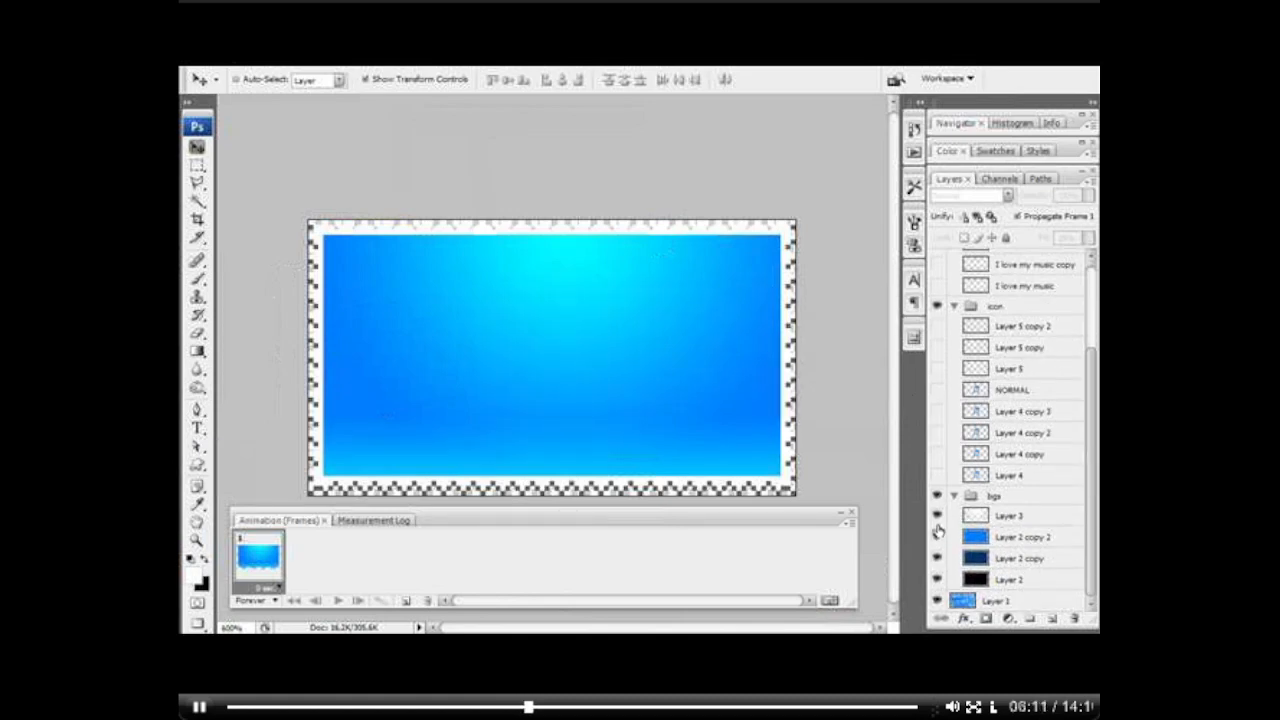
pyautogui.click(937, 538)
pyautogui.click(937, 558)
pyautogui.click(992, 581)
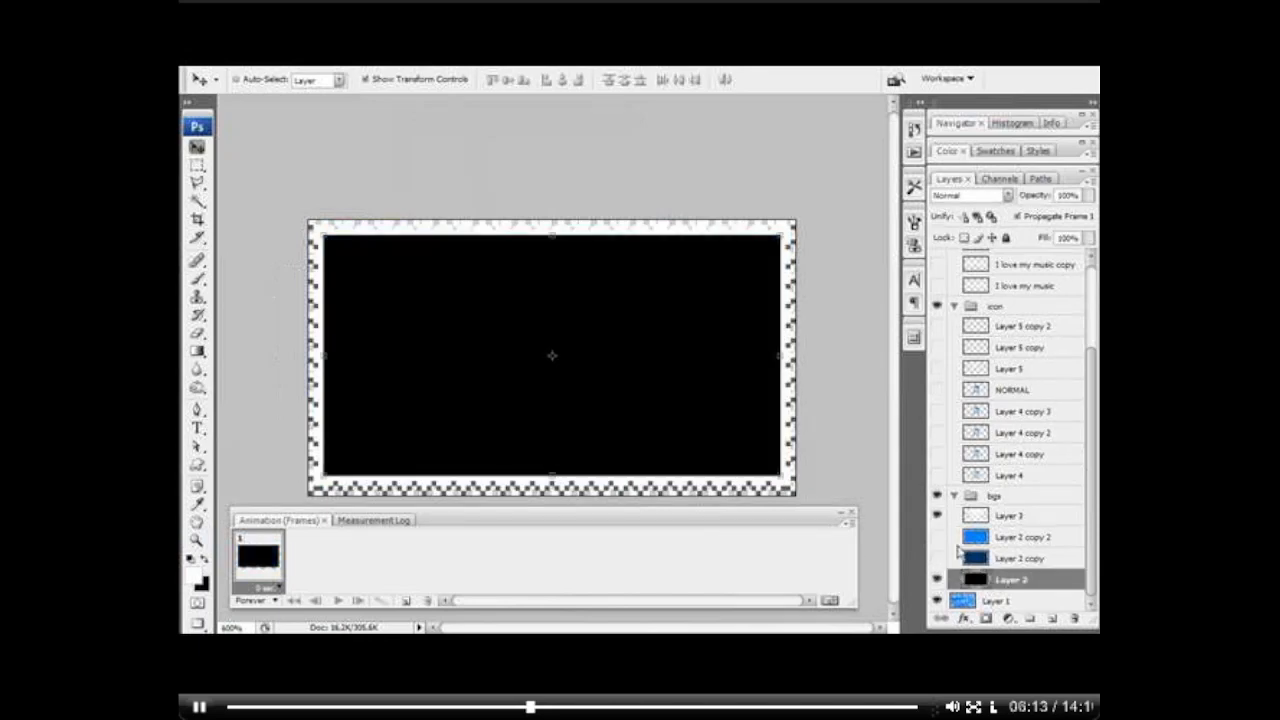
# Step: Add a second animation frame showing the plain dark blue Layer 2 copy with the Layer 3 light hidden
pyautogui.click(406, 600)
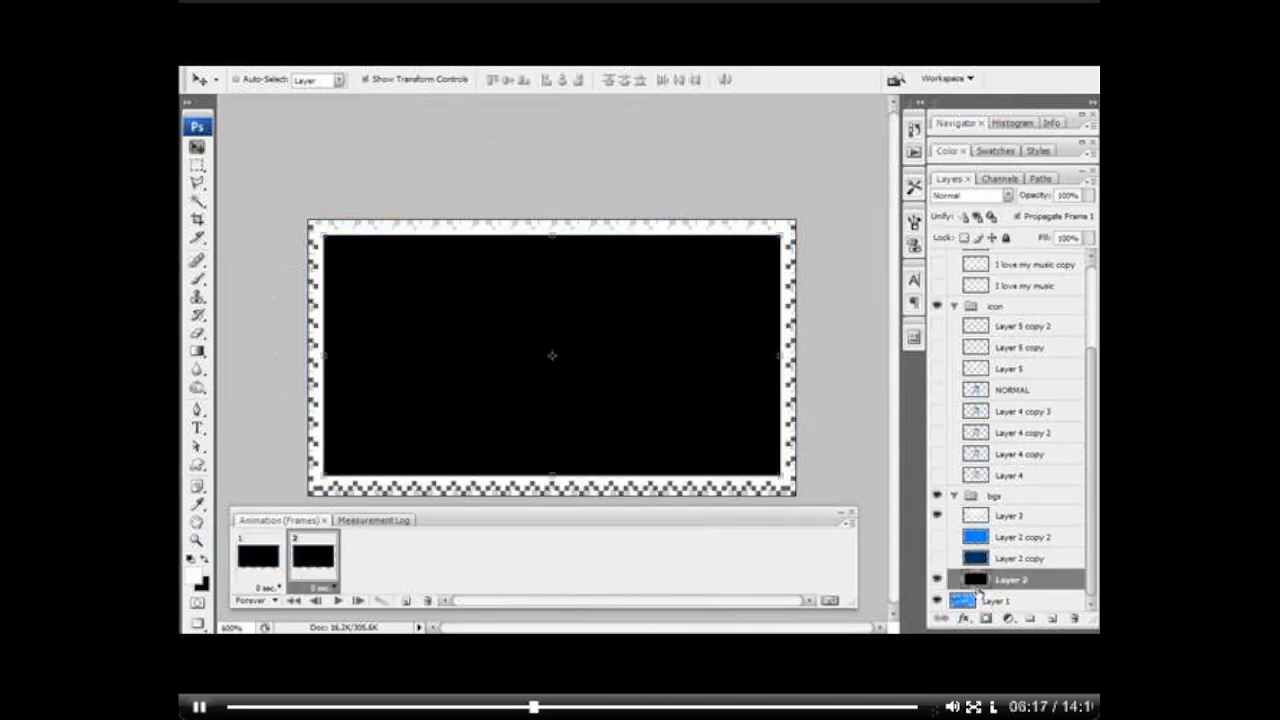
pyautogui.click(939, 559)
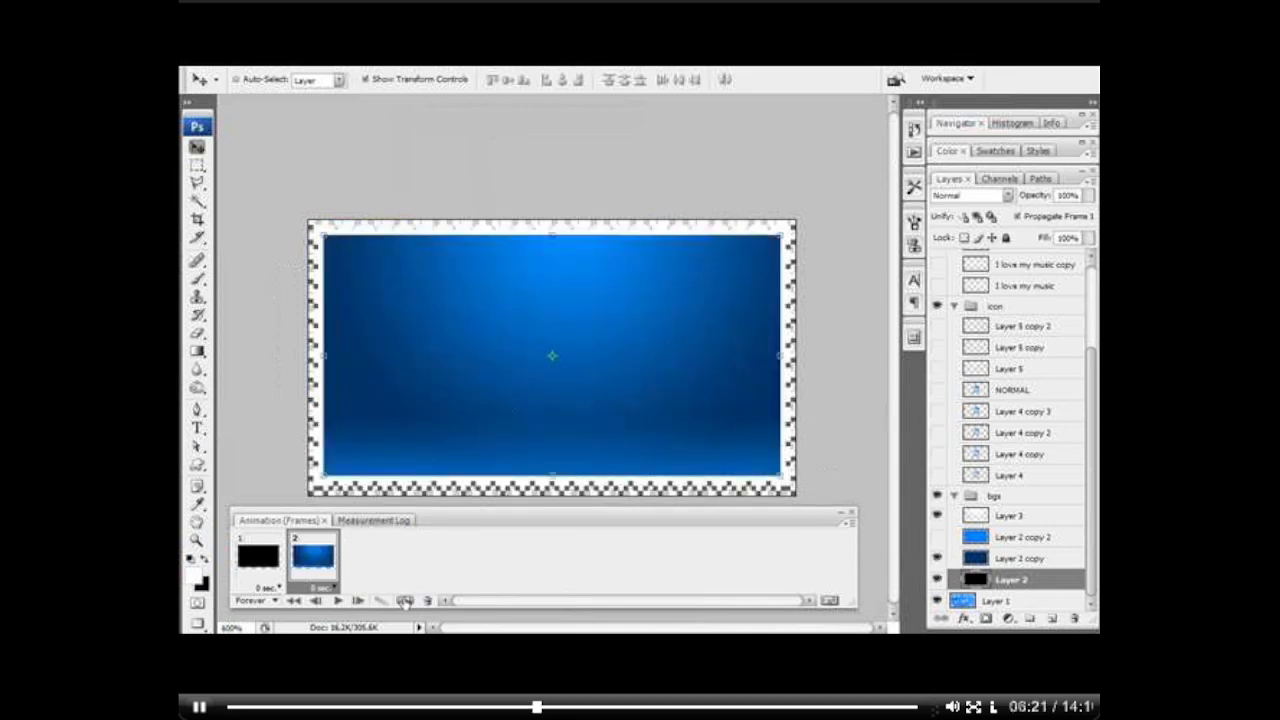
pyautogui.click(938, 515)
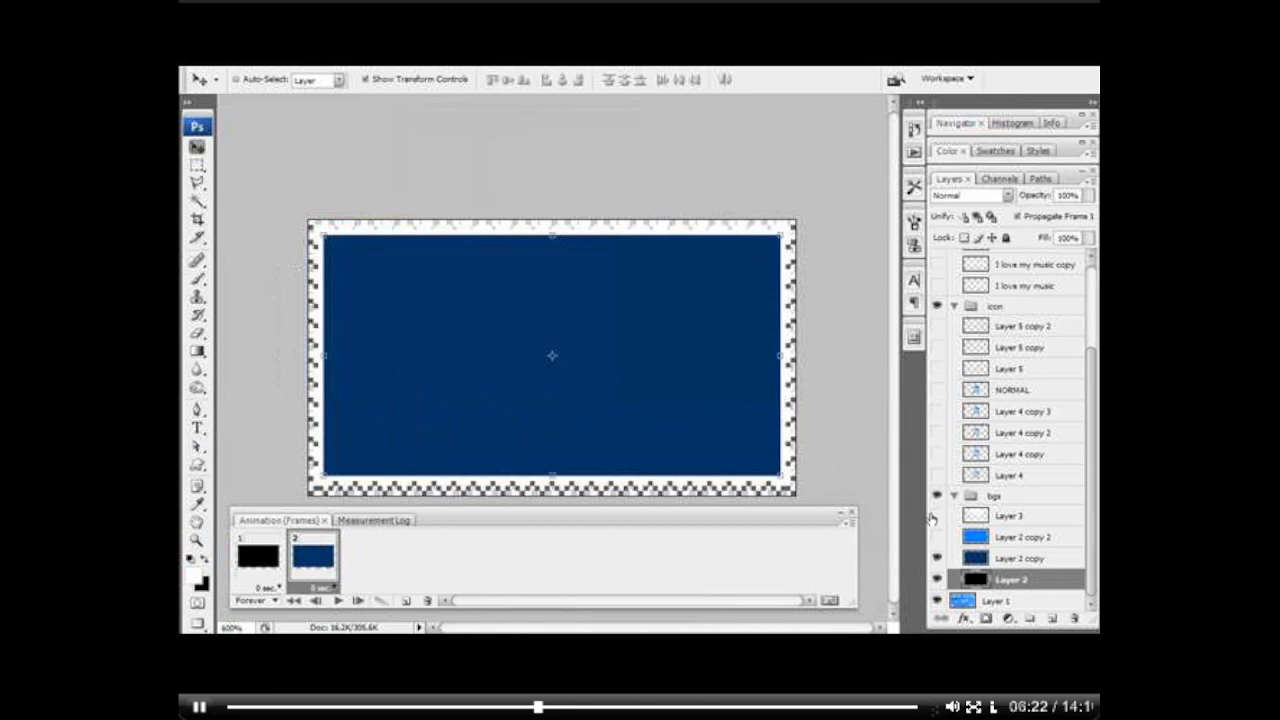
# Step: Add a third frame with the Layer 3 light shown and a fourth that also shows the bright blue Layer 2 copy 2
pyautogui.click(404, 600)
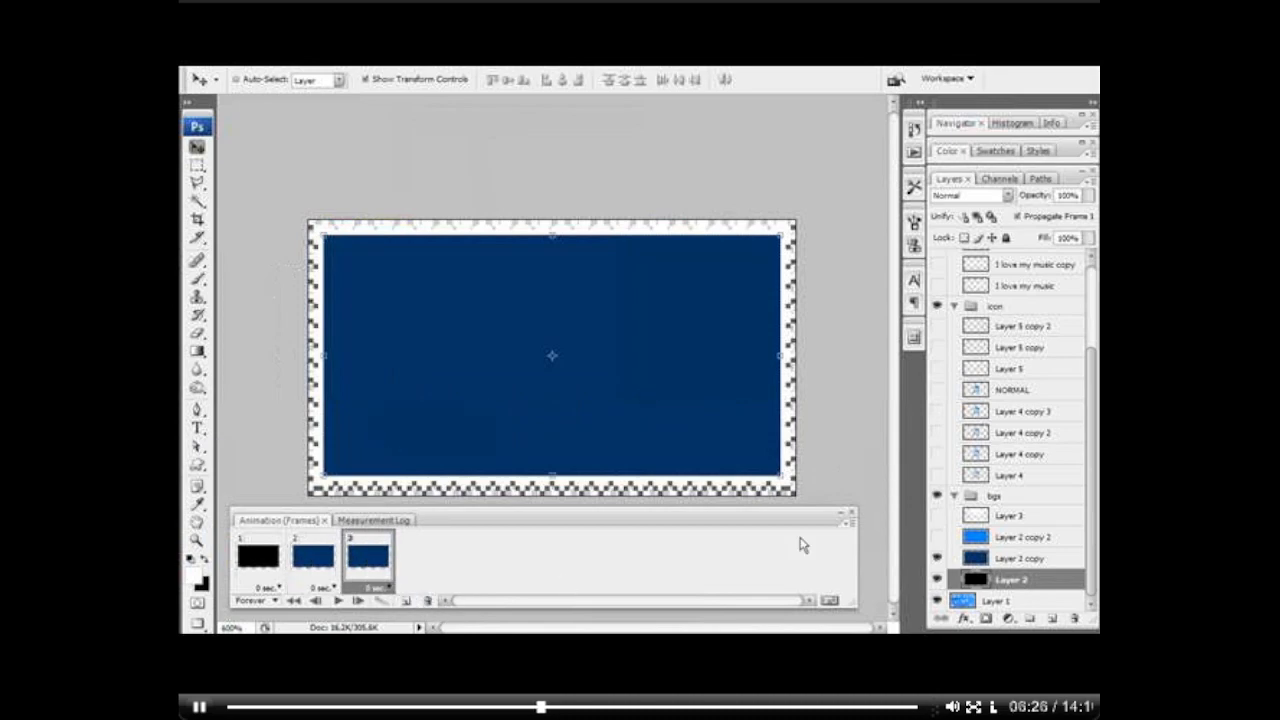
pyautogui.click(938, 515)
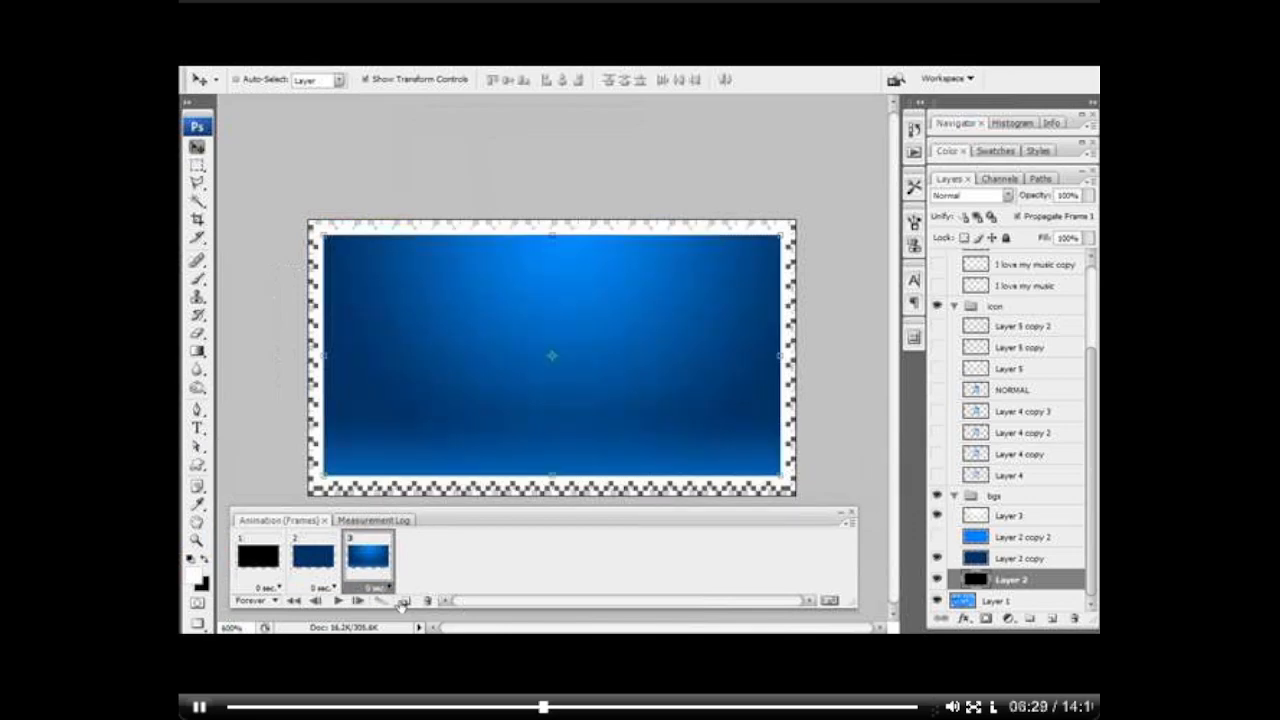
pyautogui.click(404, 601)
pyautogui.click(938, 537)
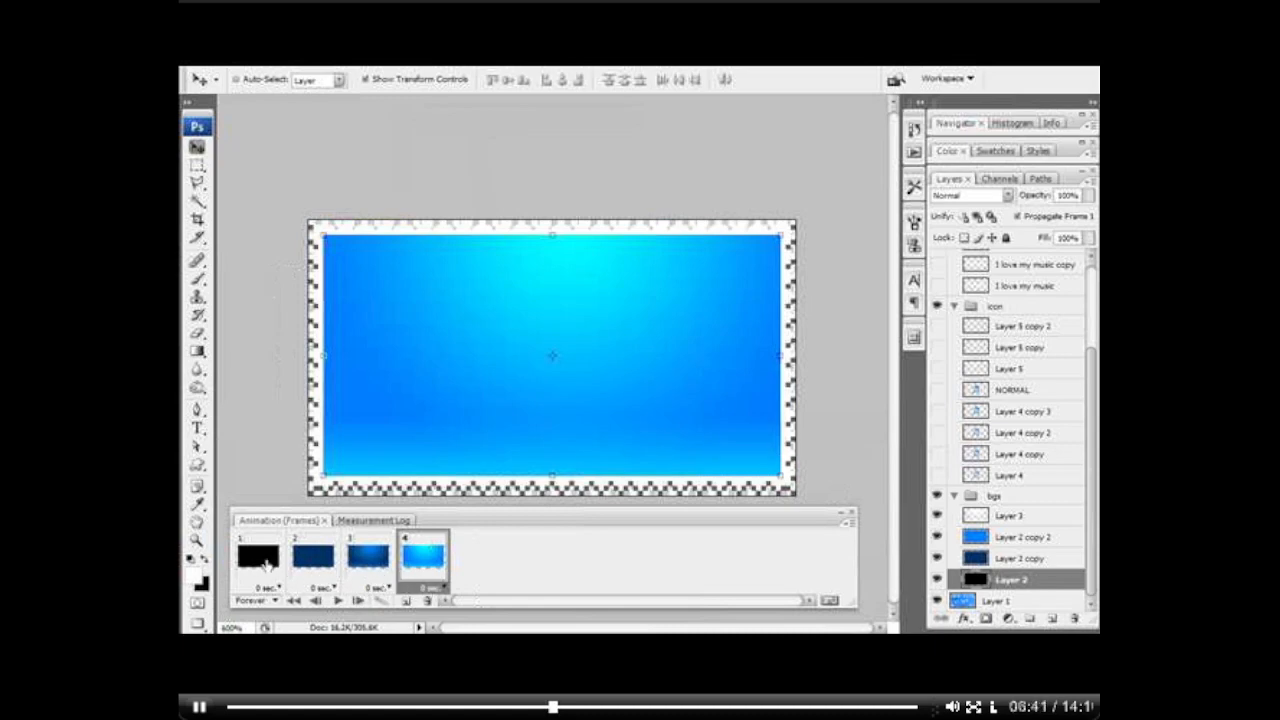
# Step: Play the four-frame animation from the first frame to check its timing, and stop it
pyautogui.click(259, 557)
pyautogui.click(338, 601)
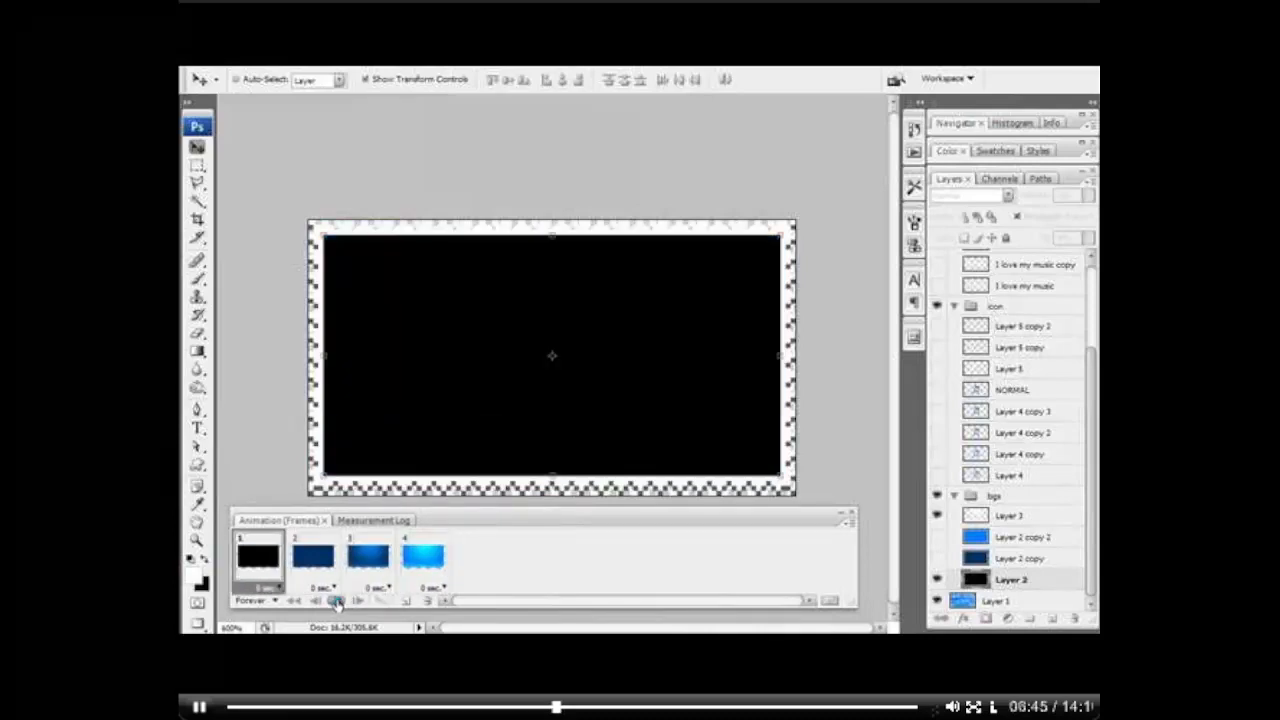
pyautogui.click(338, 601)
# Step: Set the delay of frame 1 to 2 seconds and frame 4 to 1 second, and preview the animation
pyautogui.click(264, 588)
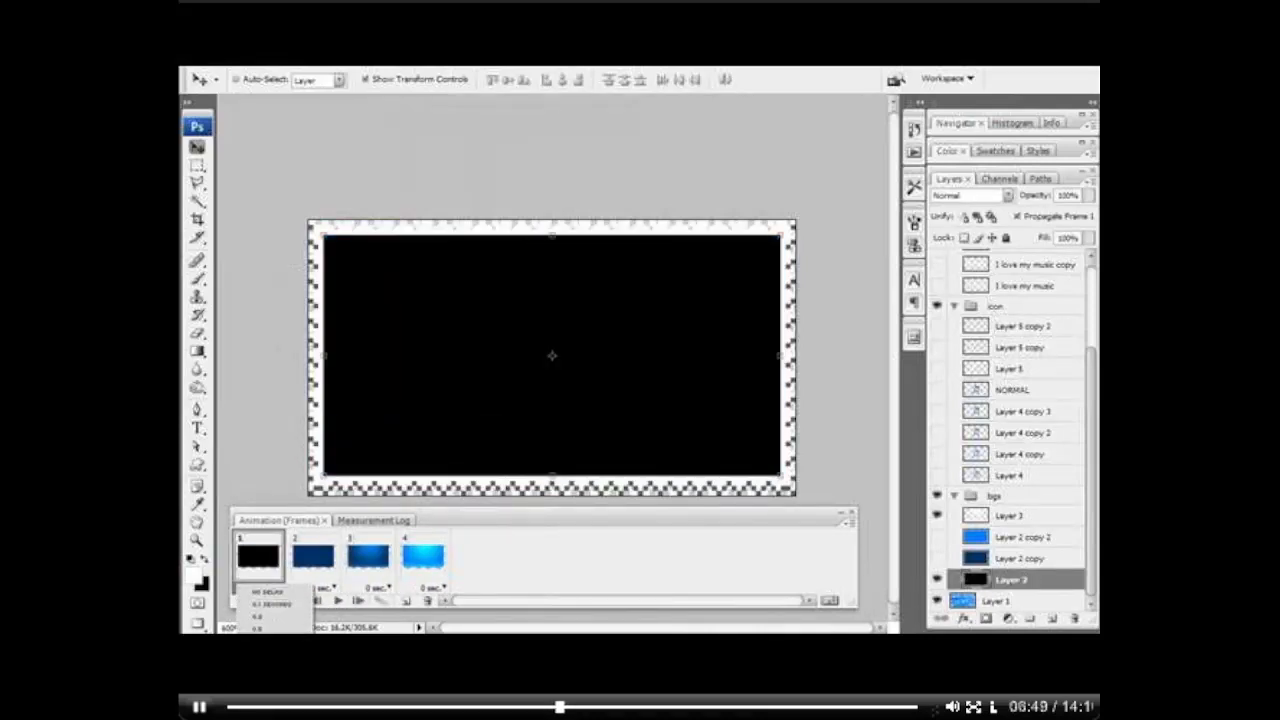
pyautogui.click(270, 654)
pyautogui.click(440, 588)
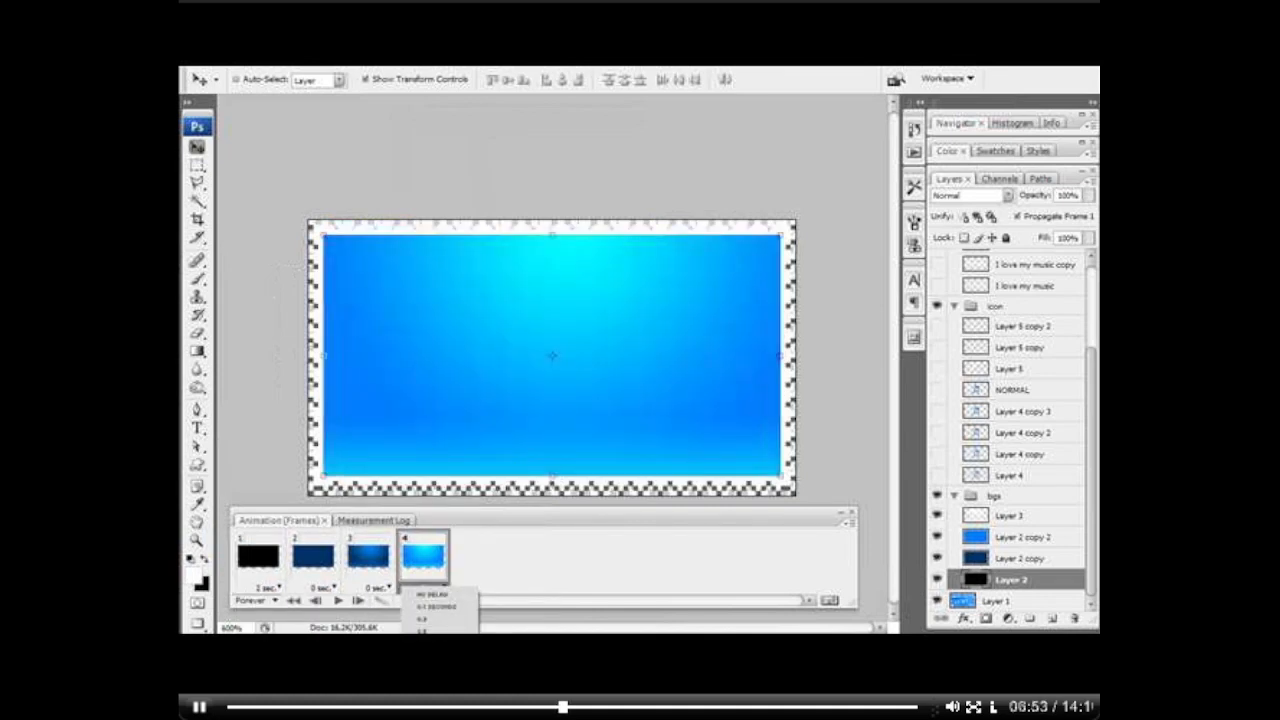
pyautogui.click(422, 630)
pyautogui.click(338, 600)
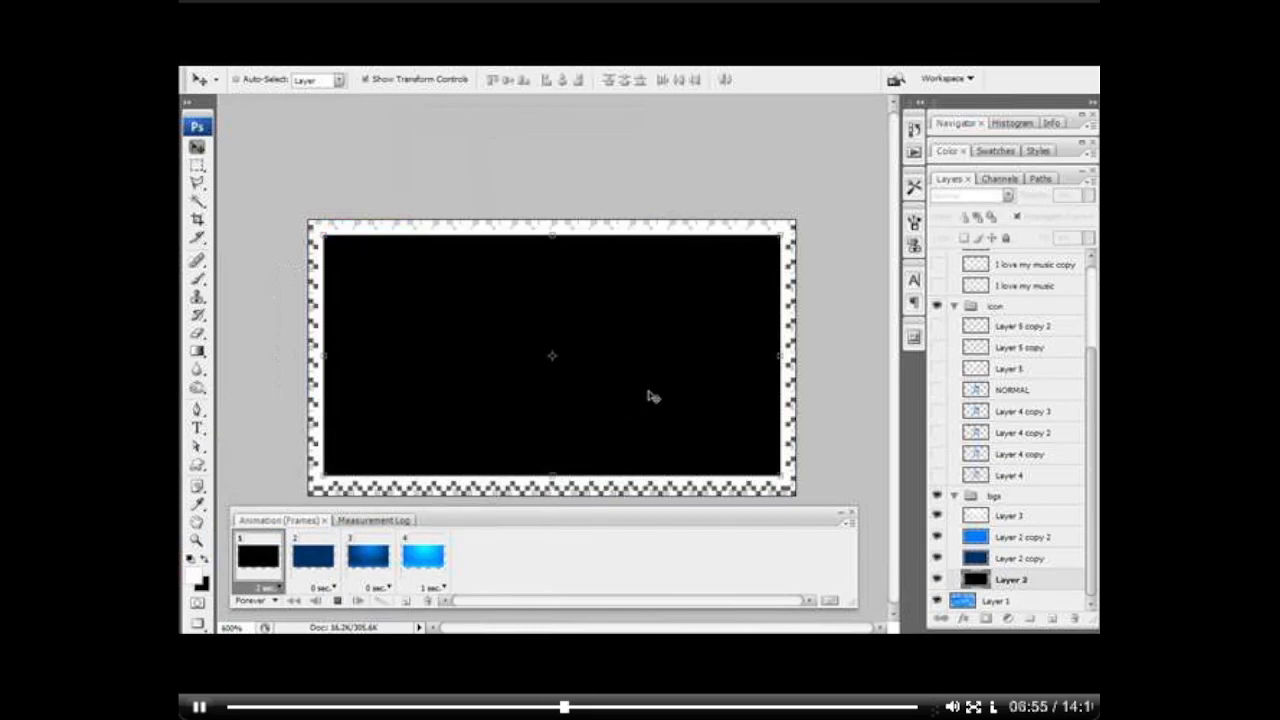
pyautogui.click(338, 600)
# Step: Set the delay of the dark blue frames 2 and 3 to 0.1 seconds each
pyautogui.click(333, 587)
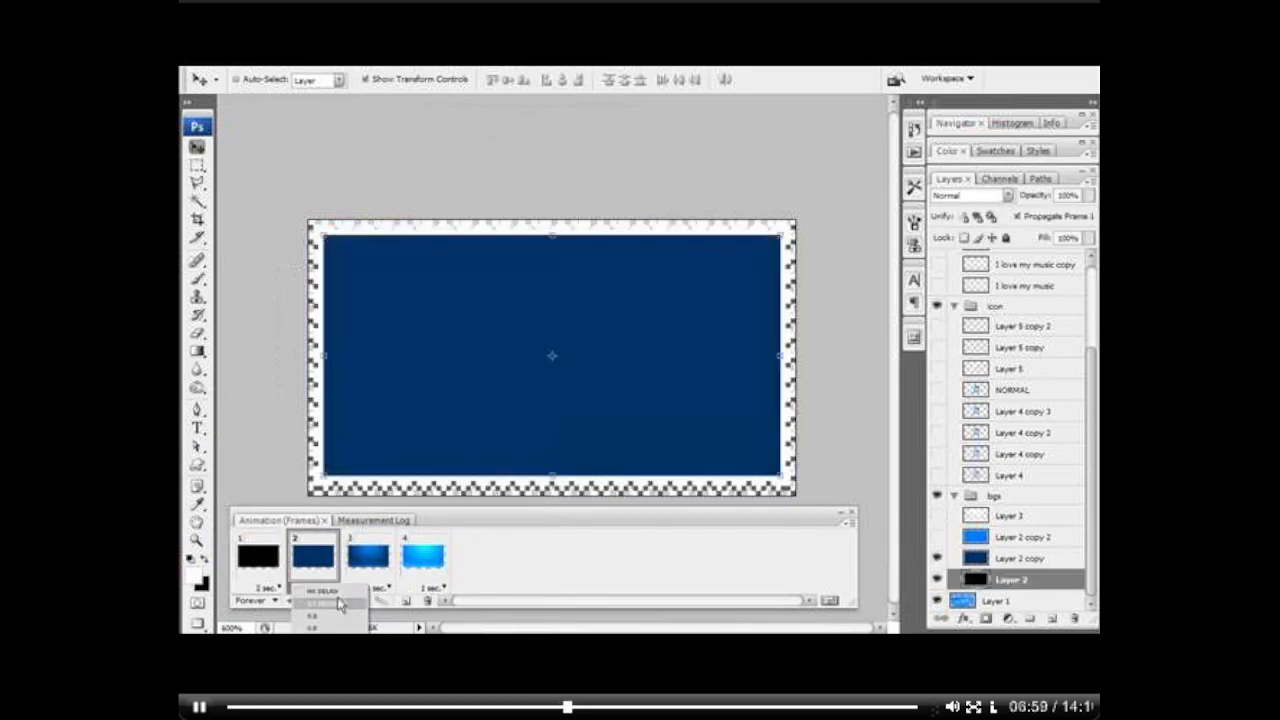
pyautogui.click(342, 605)
pyautogui.click(388, 588)
pyautogui.click(388, 605)
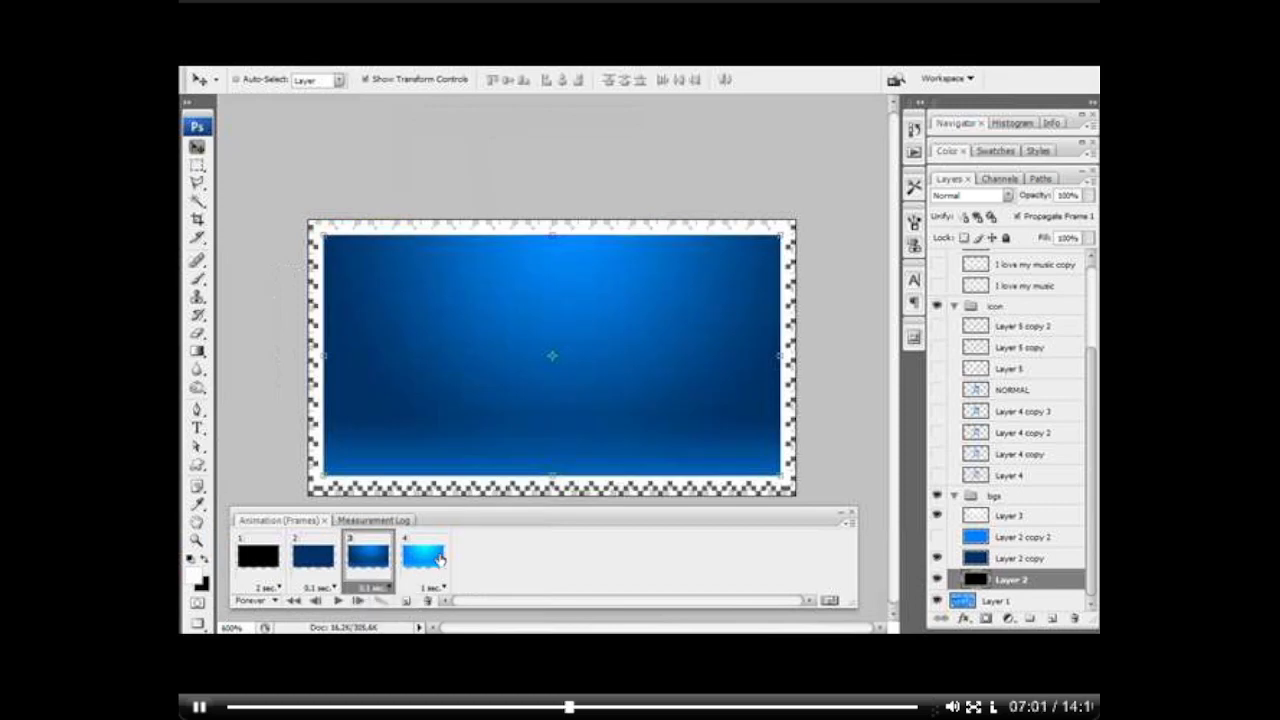
# Step: Add a fifth frame after frame 4 that shows the most blurred note, Layer 4, on the bright blue background
pyautogui.click(438, 558)
pyautogui.click(406, 600)
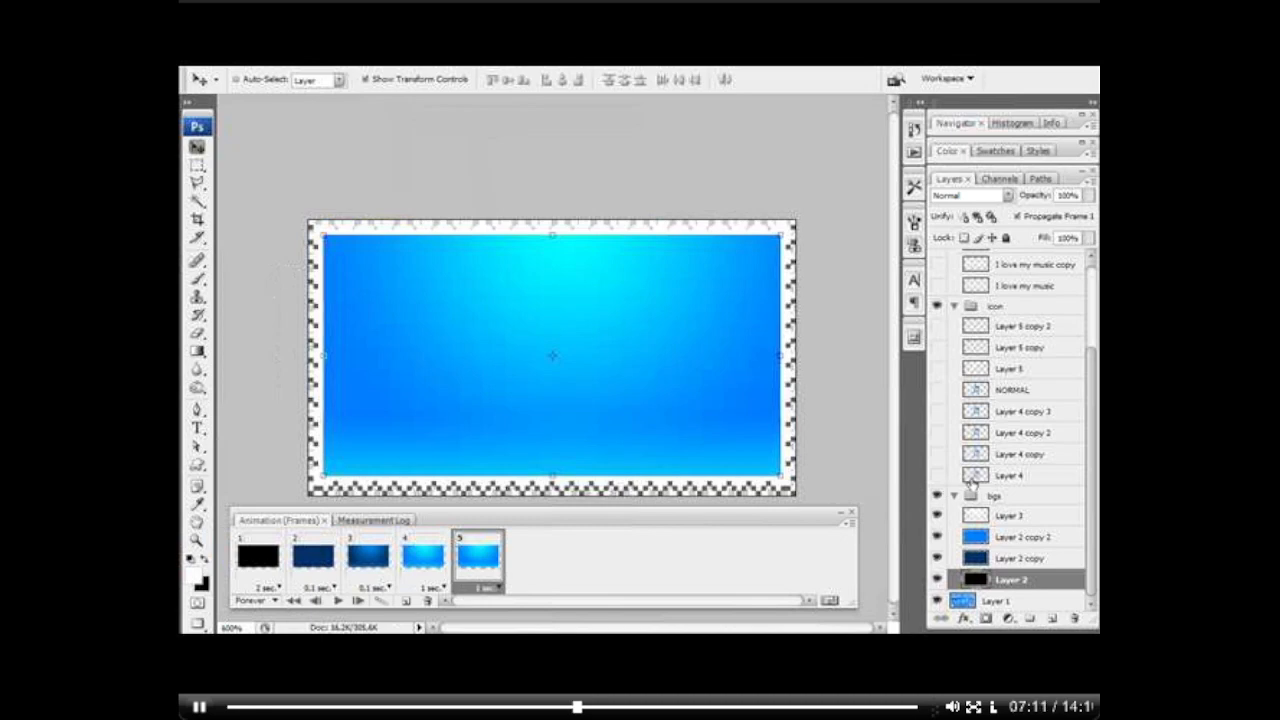
pyautogui.click(939, 477)
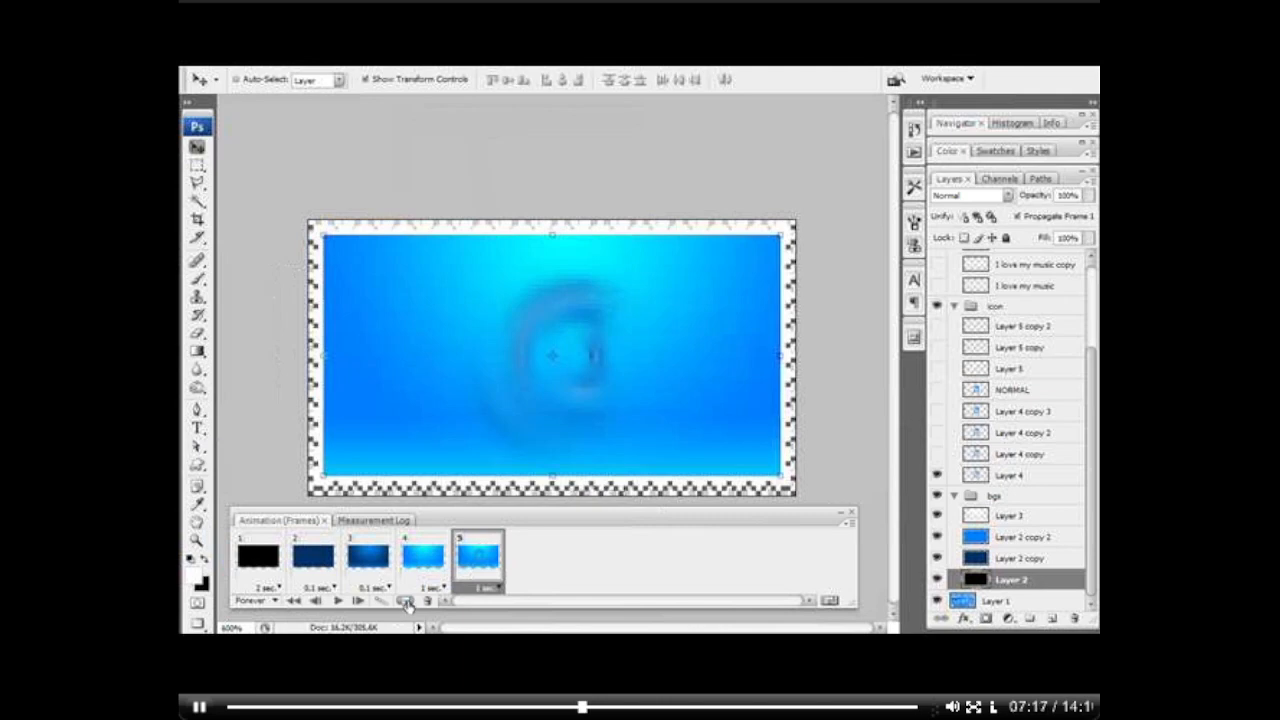
# Step: Add a sixth frame that also shows Layer 4 copy, and set frames 5 and 6 to a 0.1-second delay
pyautogui.click(406, 604)
pyautogui.click(497, 589)
pyautogui.click(502, 605)
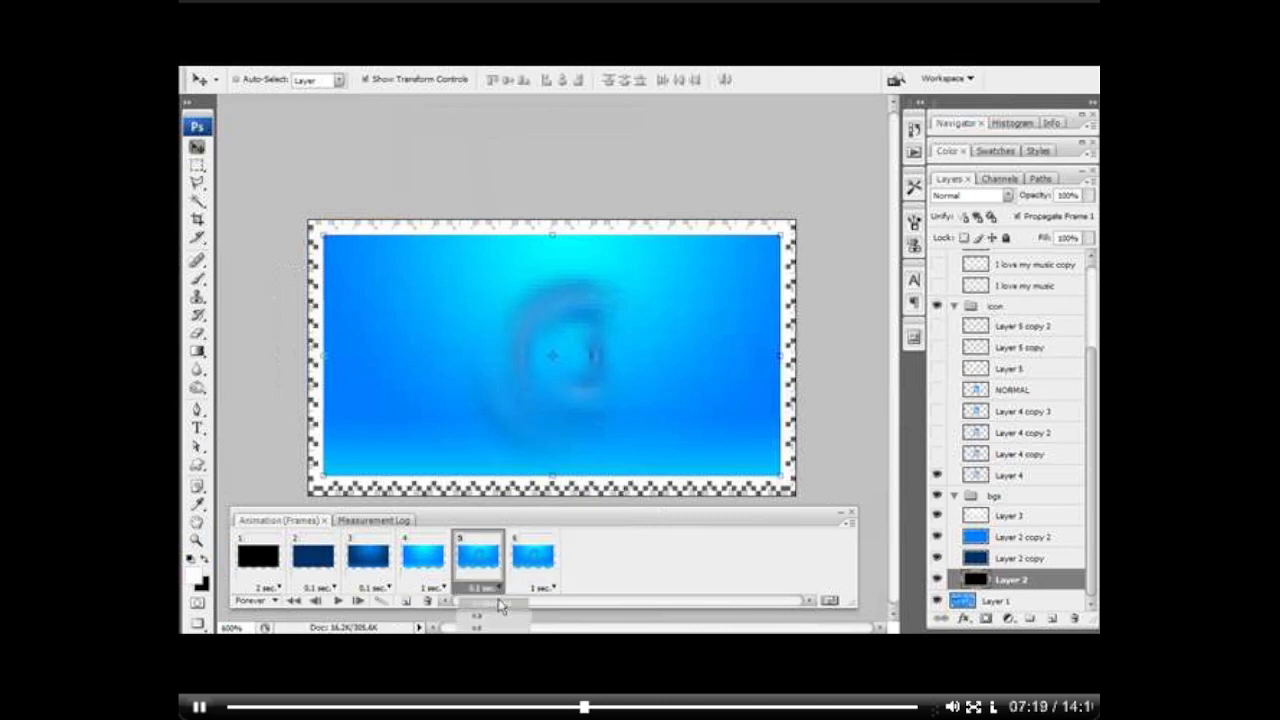
pyautogui.click(554, 590)
pyautogui.click(545, 605)
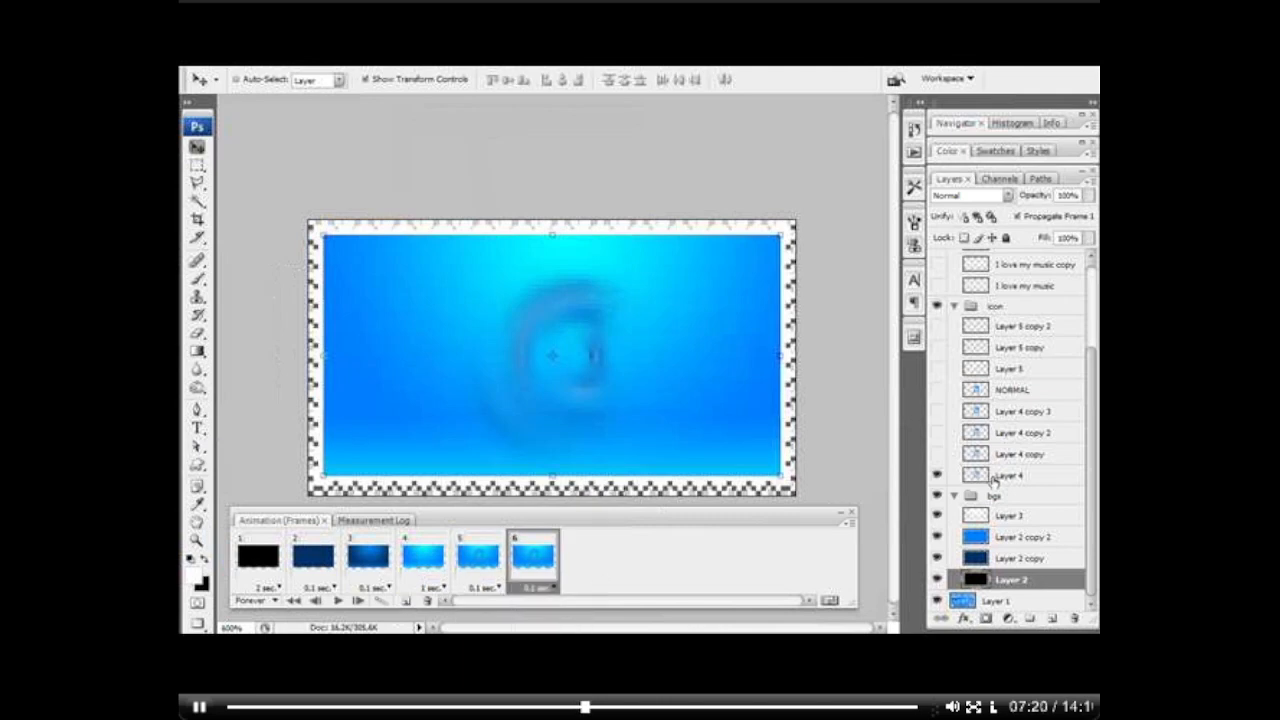
pyautogui.click(936, 455)
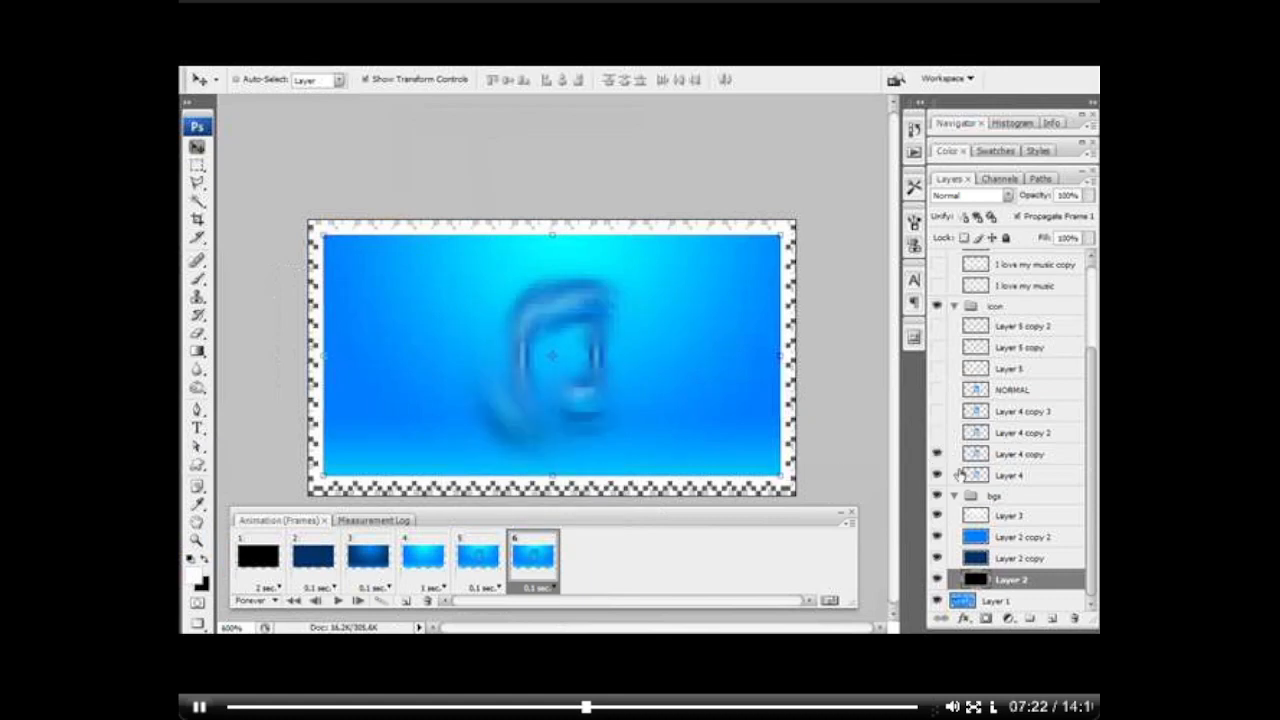
# Step: Add frame 7 with Layer 4 copy 2 shown and Layer 4 hidden, and frame 8 with Layer 4 copy 3 shown and Layer 4 copy hidden
pyautogui.click(406, 604)
pyautogui.click(936, 436)
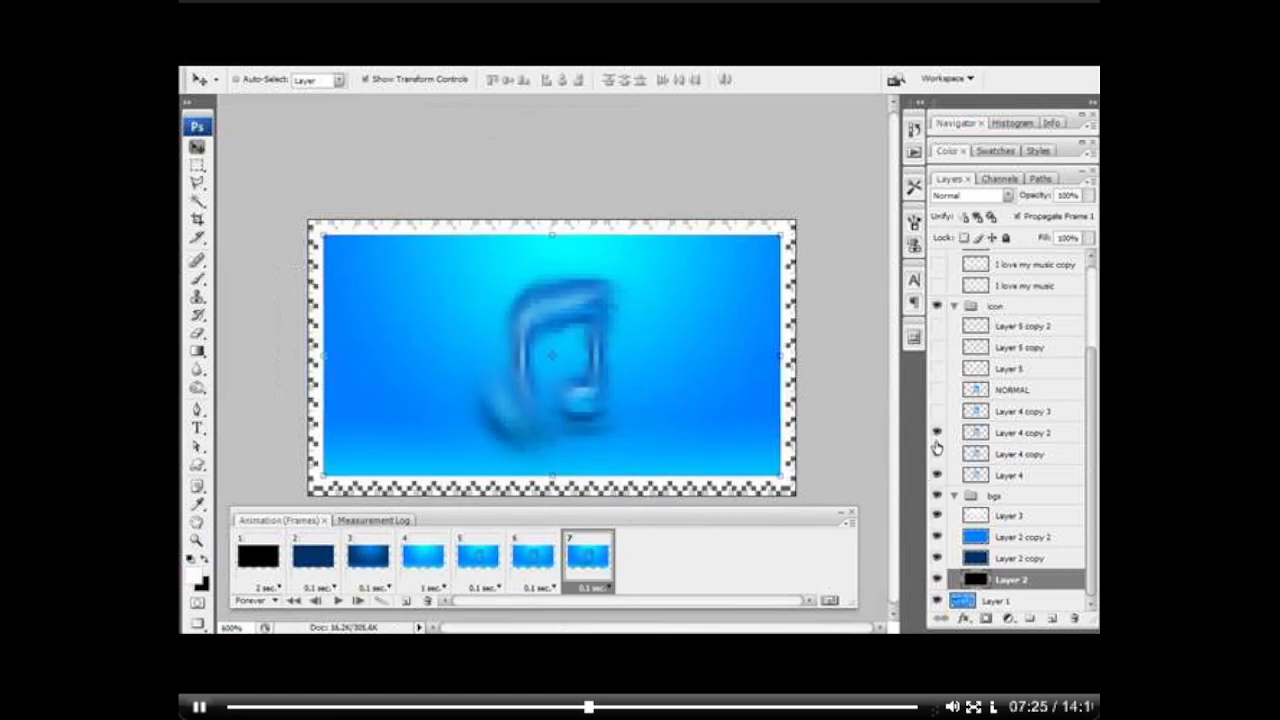
pyautogui.click(938, 476)
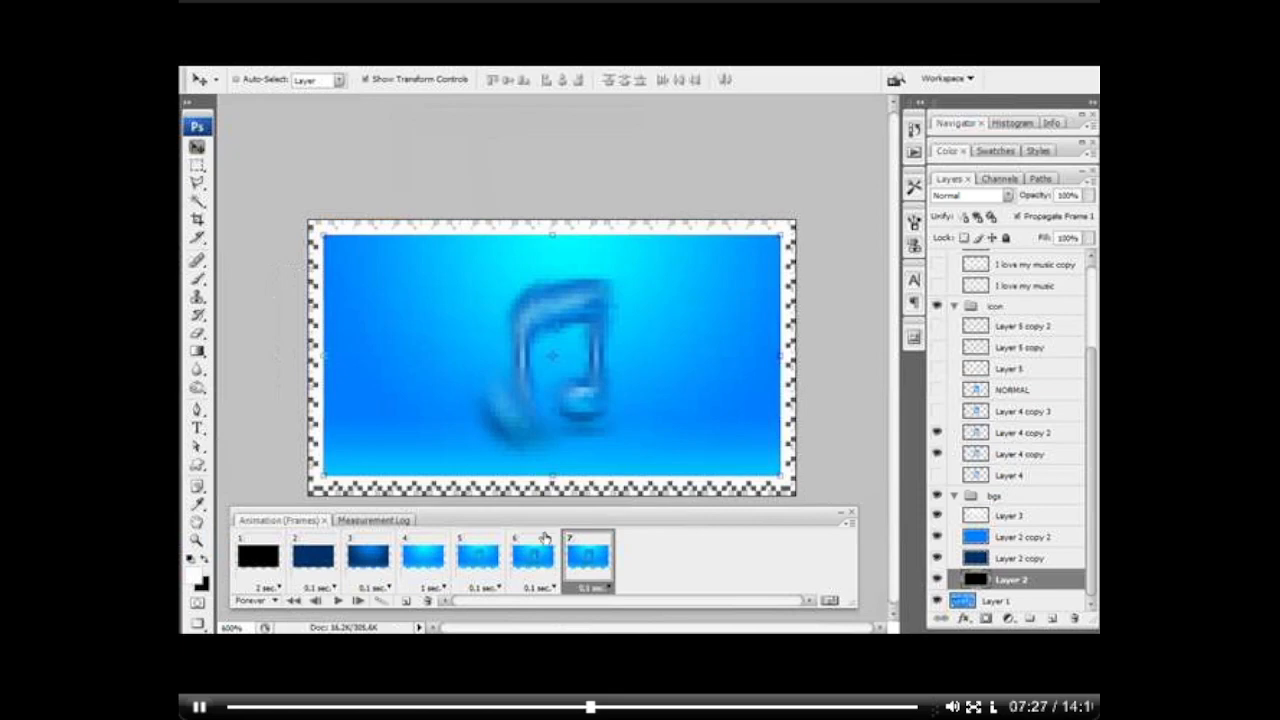
pyautogui.click(406, 601)
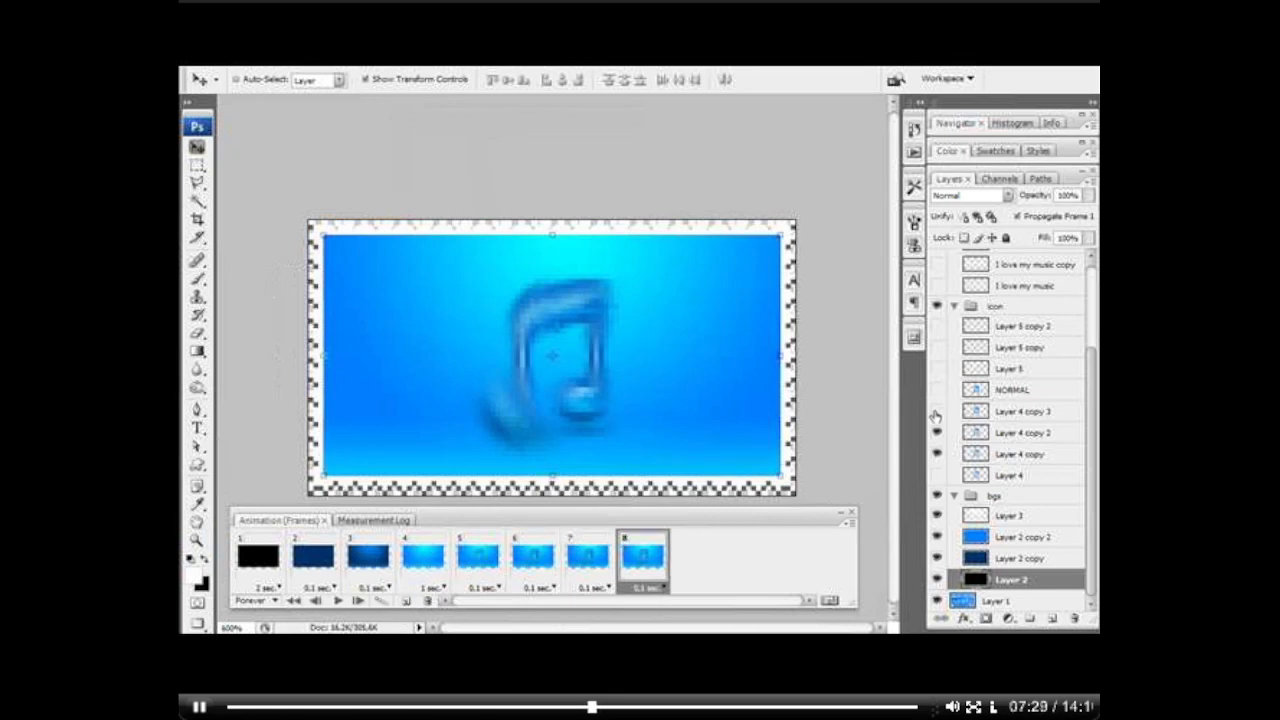
pyautogui.click(937, 411)
pyautogui.click(937, 453)
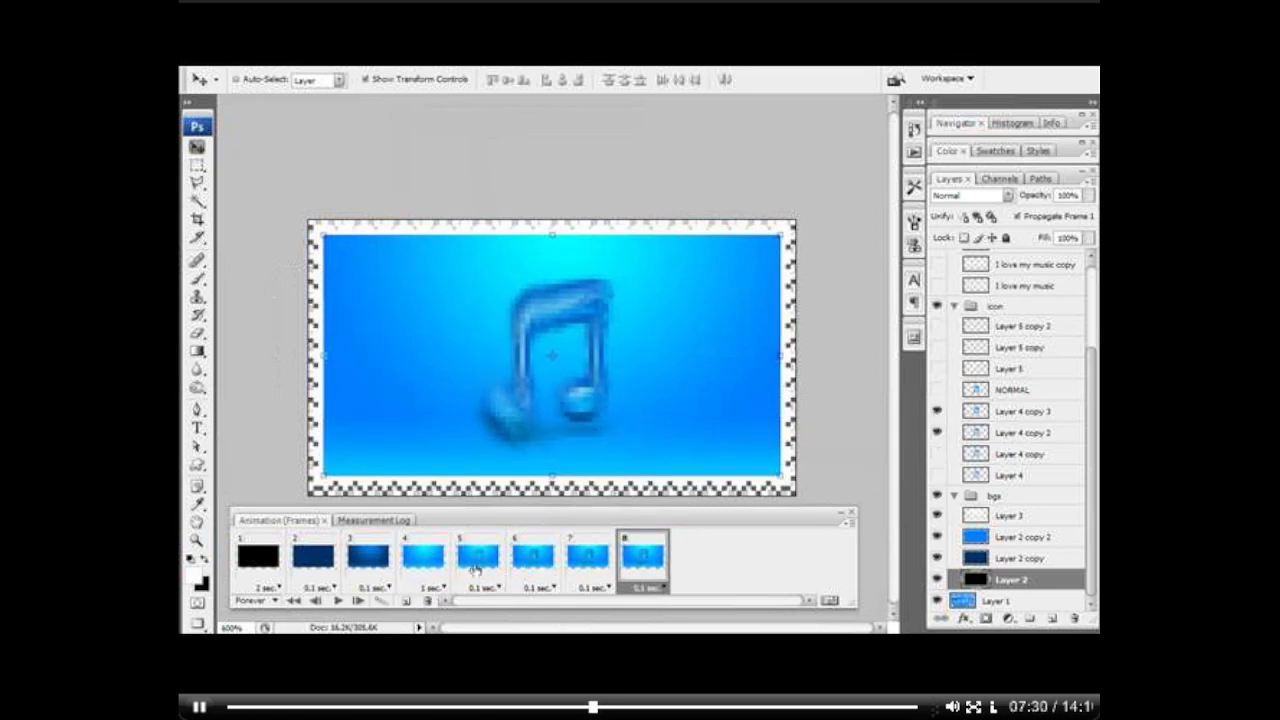
# Step: Add frame 9 showing the sharp NORMAL note over Layer 4 copy 3, with Layer 4 copy 2 and the Layer 5 glint hidden
pyautogui.click(406, 601)
pyautogui.click(937, 389)
pyautogui.click(937, 432)
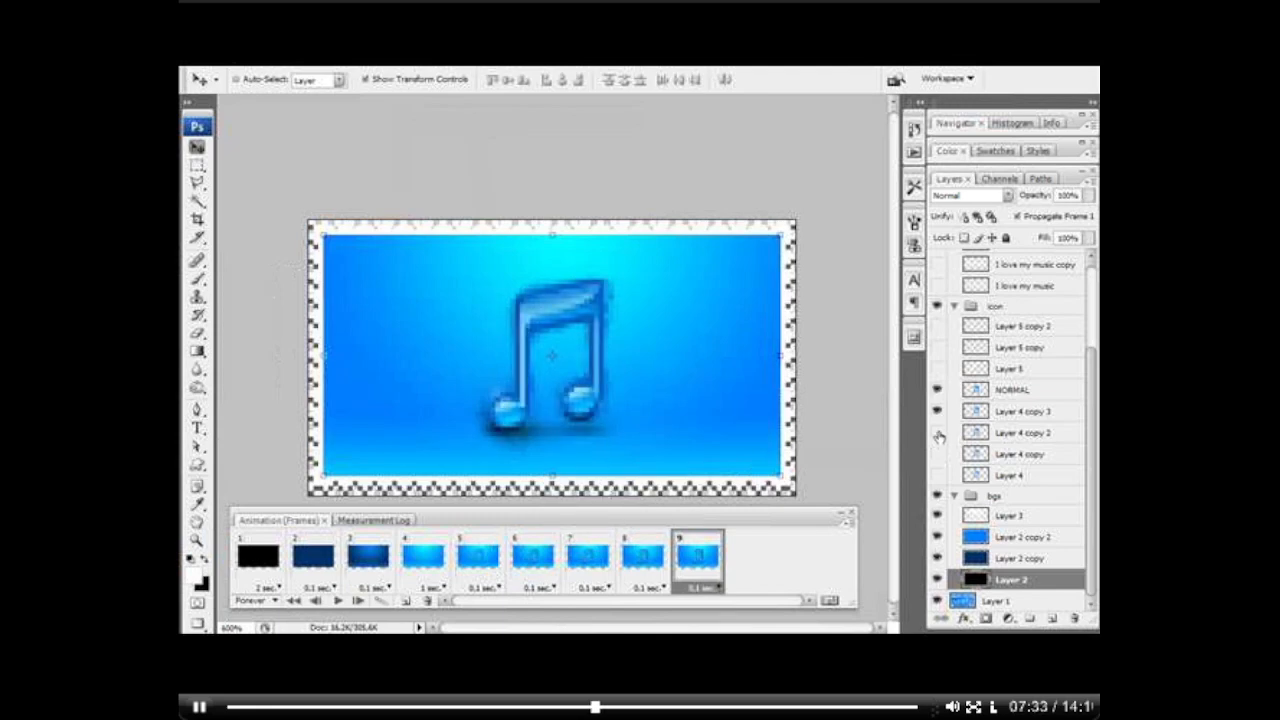
pyautogui.click(937, 369)
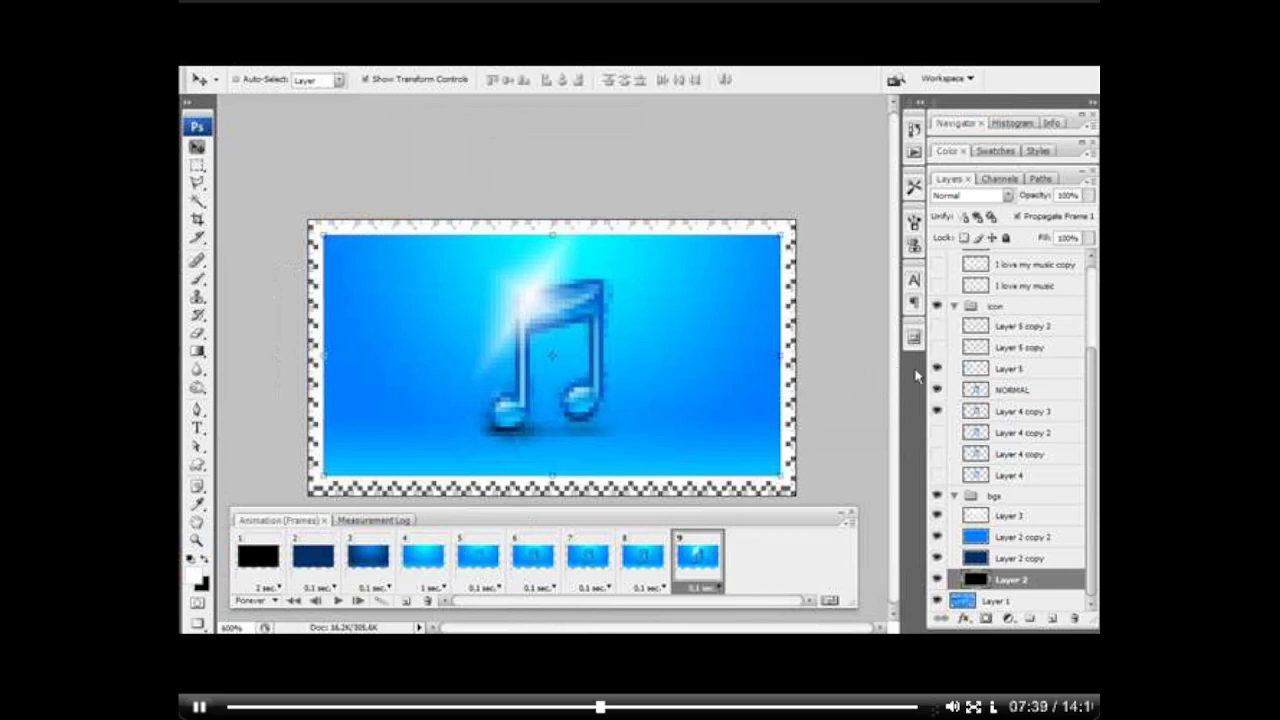
pyautogui.click(936, 369)
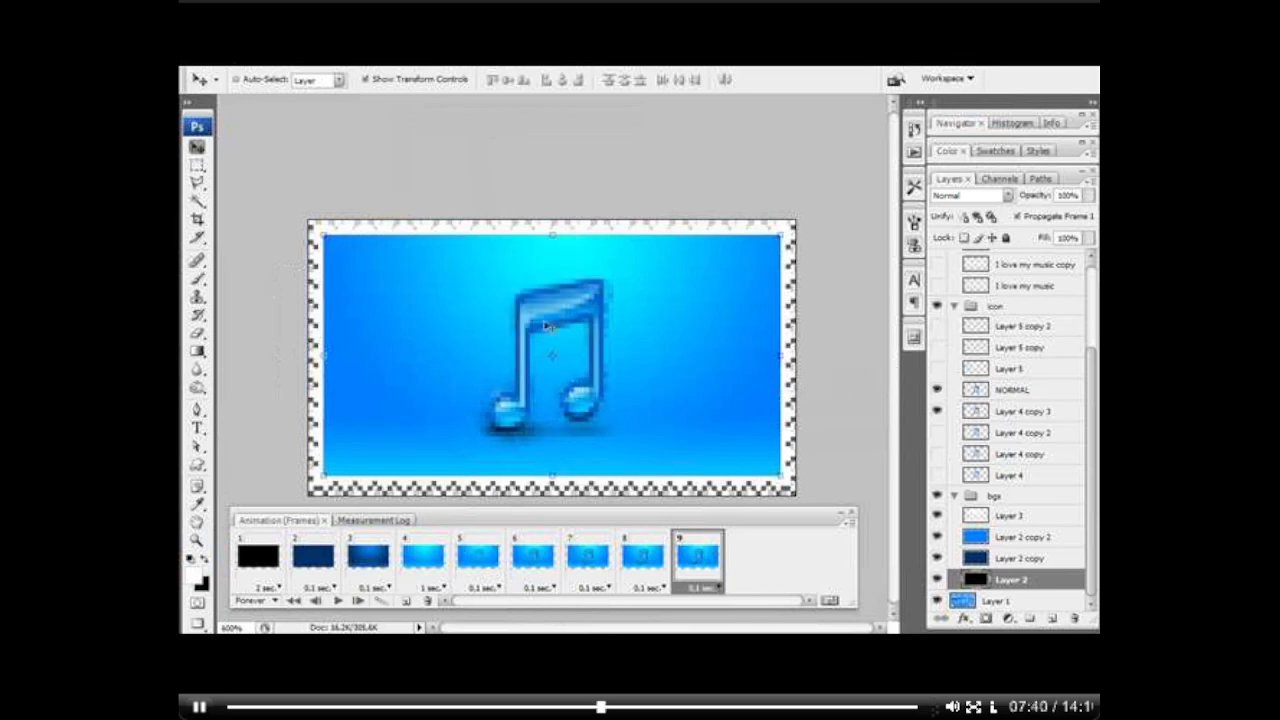
# Step: Add frame 10 showing only the NORMAL note, with Layer 4 copy 3 hidden, and set its delay to 0.5 seconds
pyautogui.click(406, 601)
pyautogui.click(937, 412)
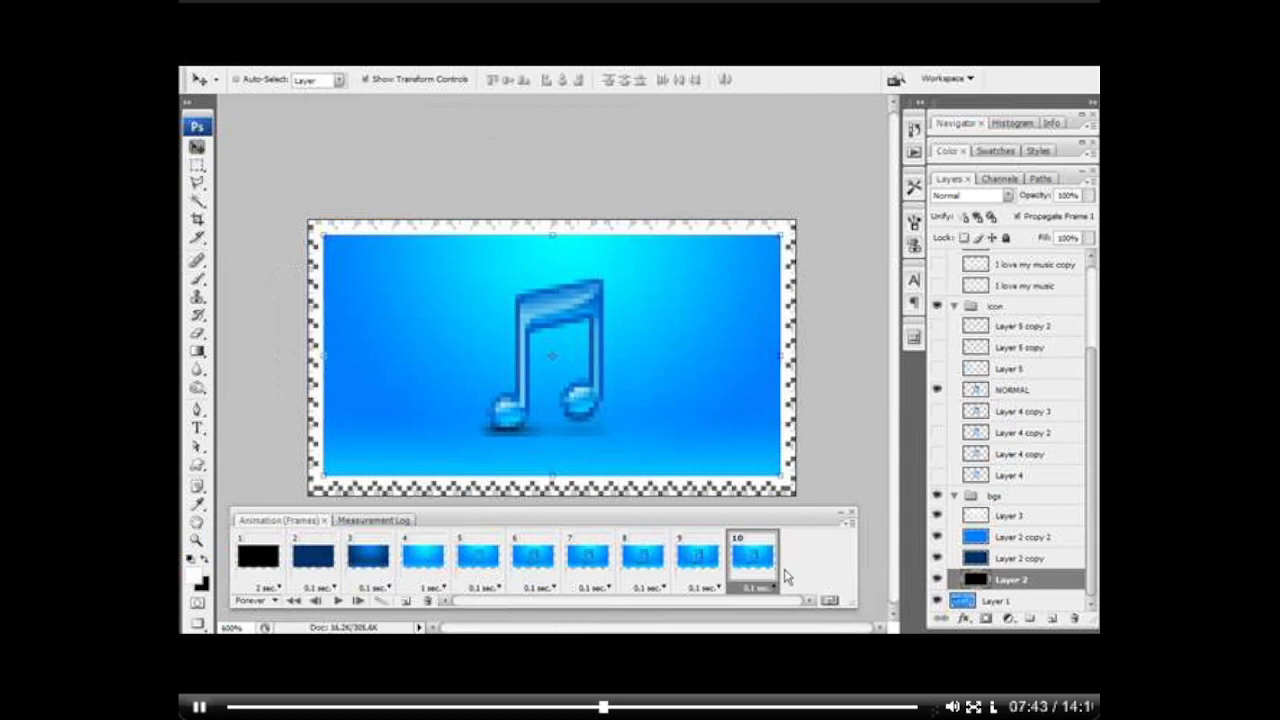
pyautogui.click(762, 588)
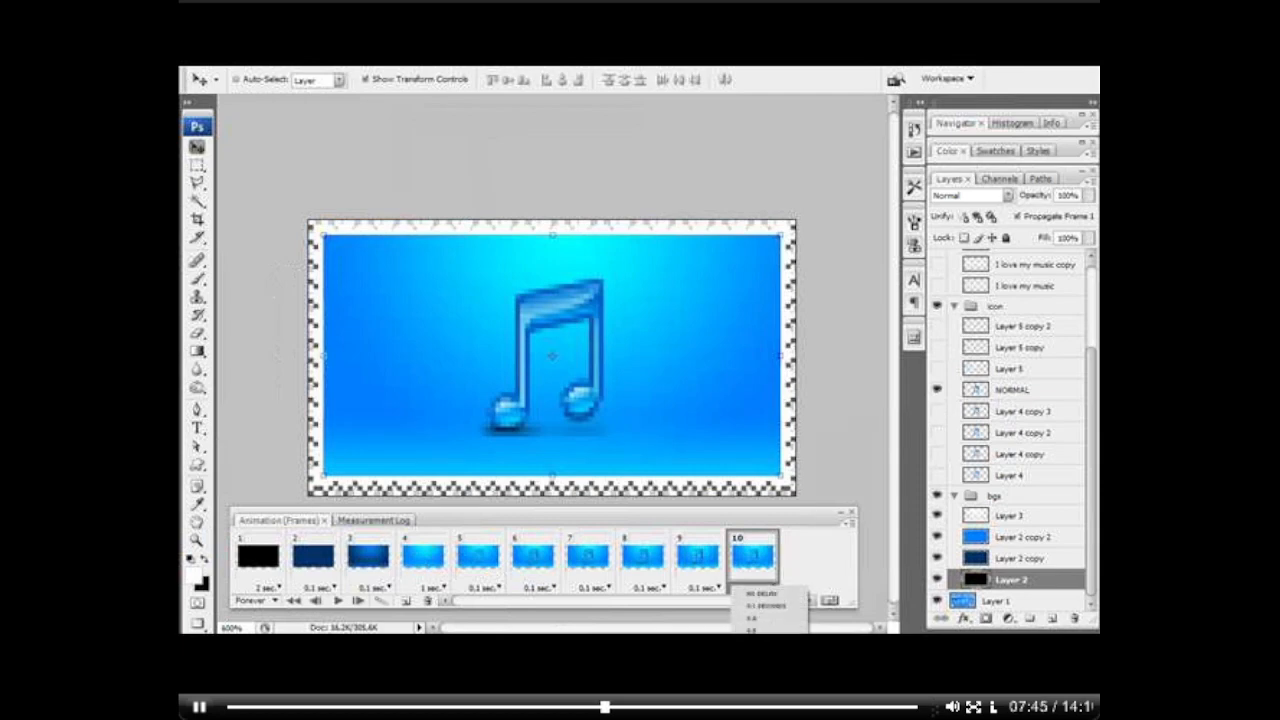
pyautogui.click(768, 630)
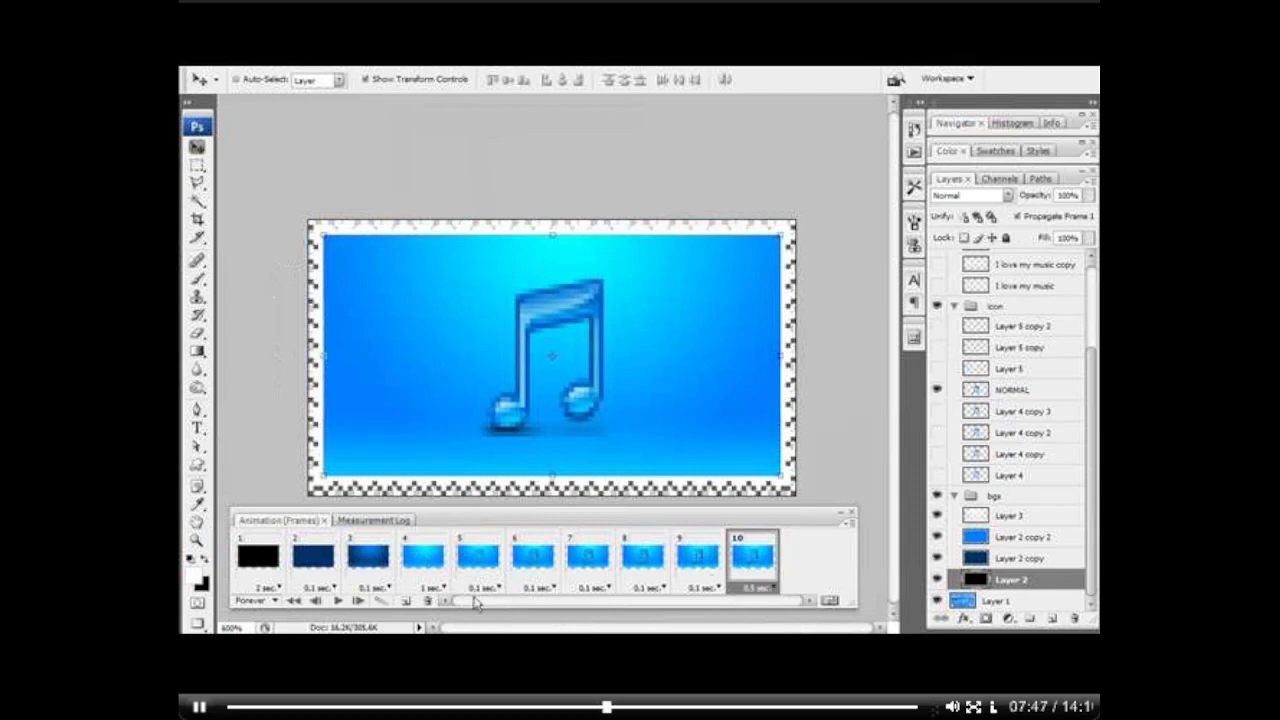
# Step: Add frame 11 with a 0.1-second delay and show the Layer 5 glint on the note
pyautogui.click(406, 601)
pyautogui.click(827, 591)
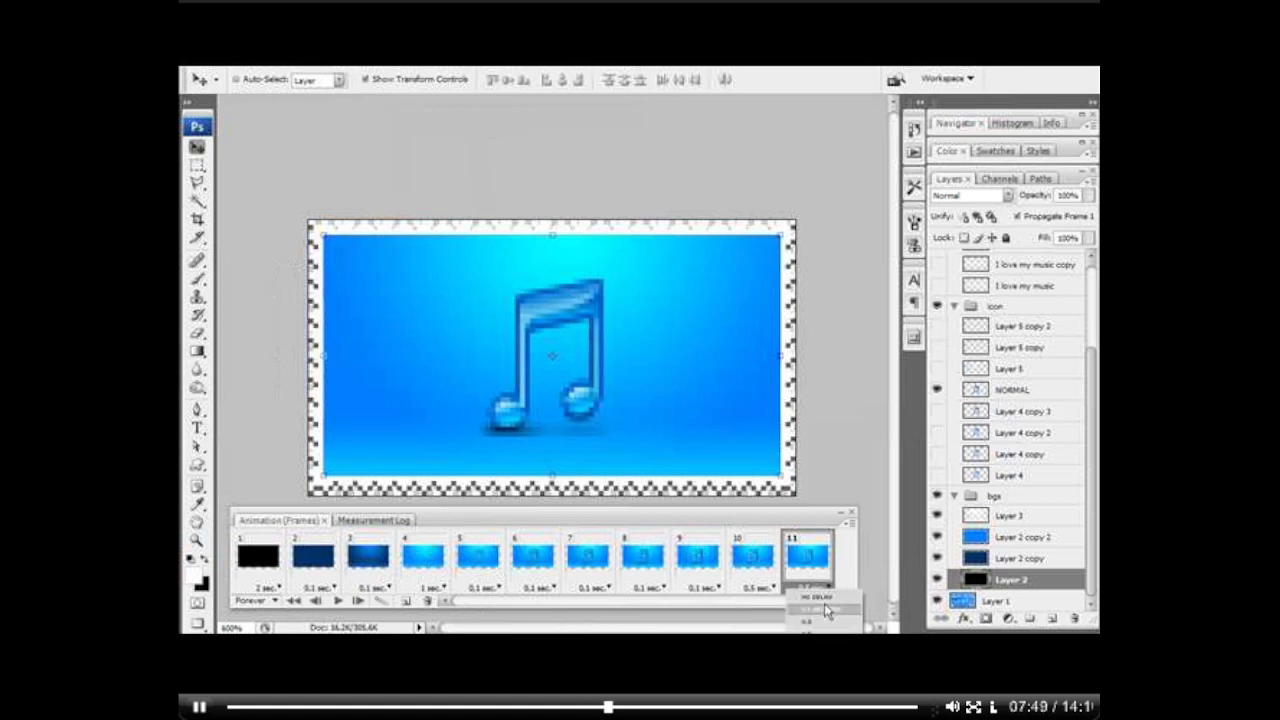
pyautogui.click(828, 610)
pyautogui.click(937, 368)
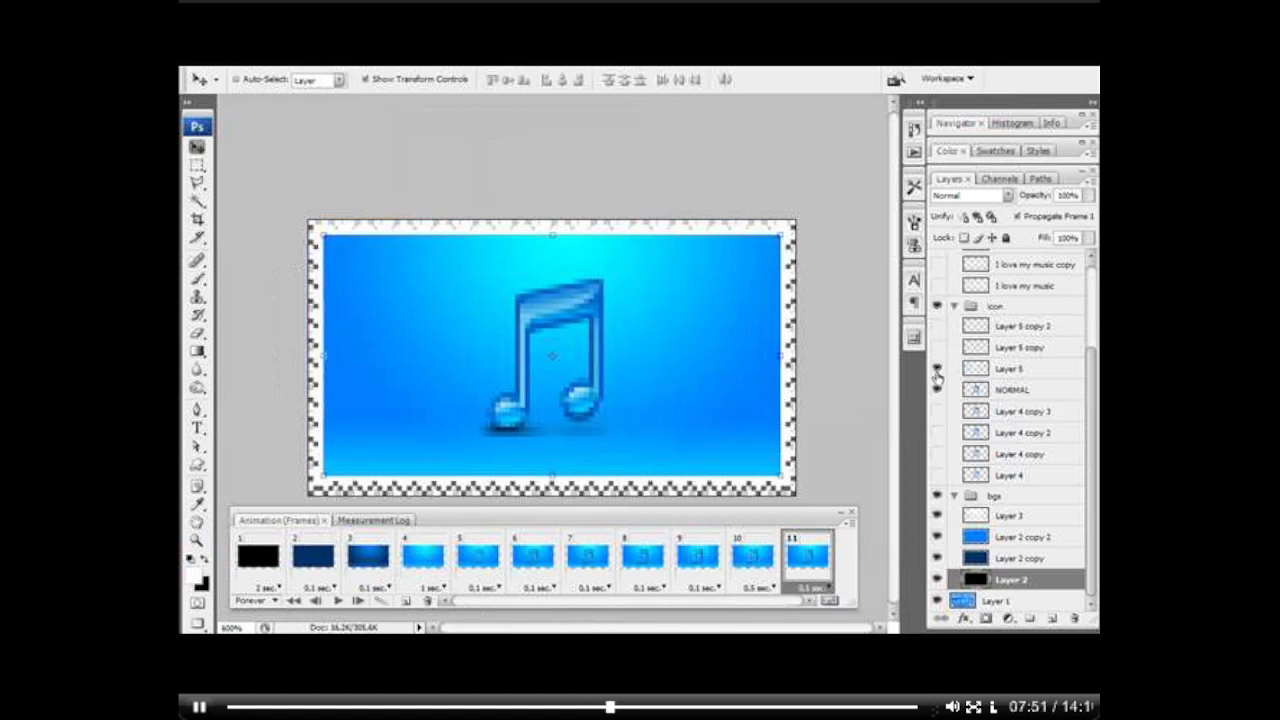
# Step: Add frame 12 showing both Layer 5 and Layer 5 copy, and frame 13 with Layer 5 hidden
pyautogui.click(406, 601)
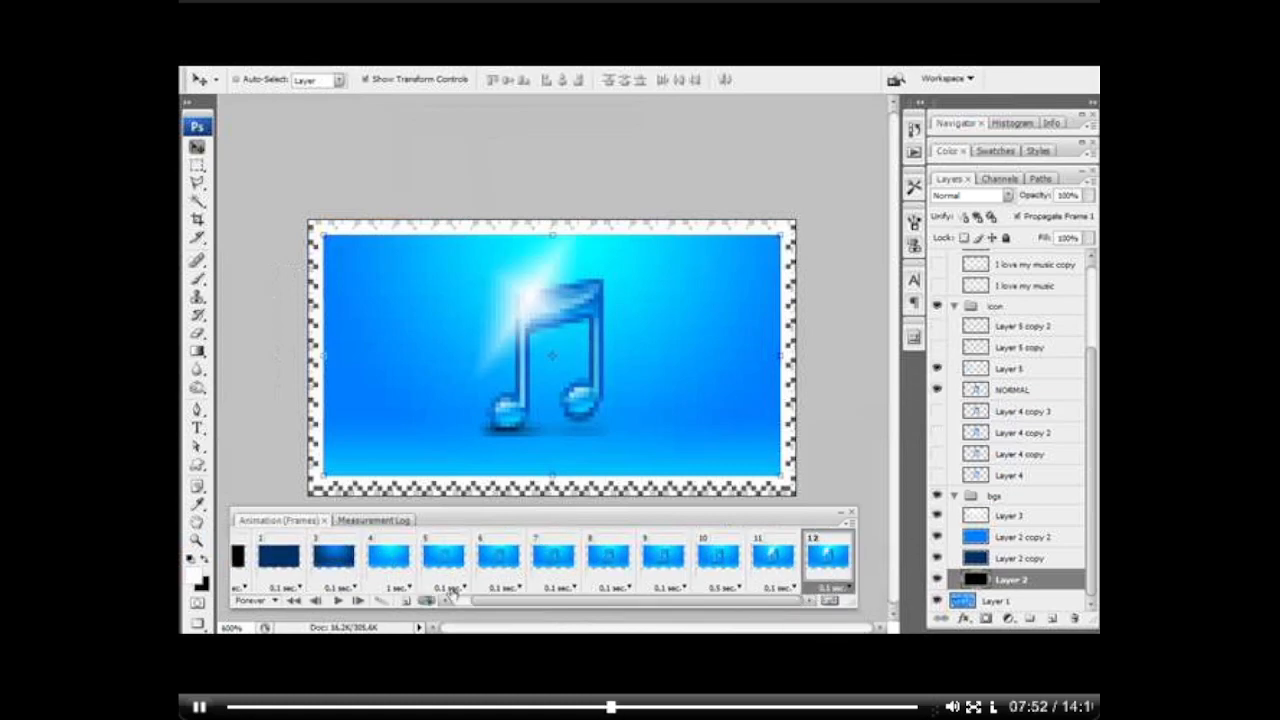
pyautogui.click(937, 347)
pyautogui.click(937, 368)
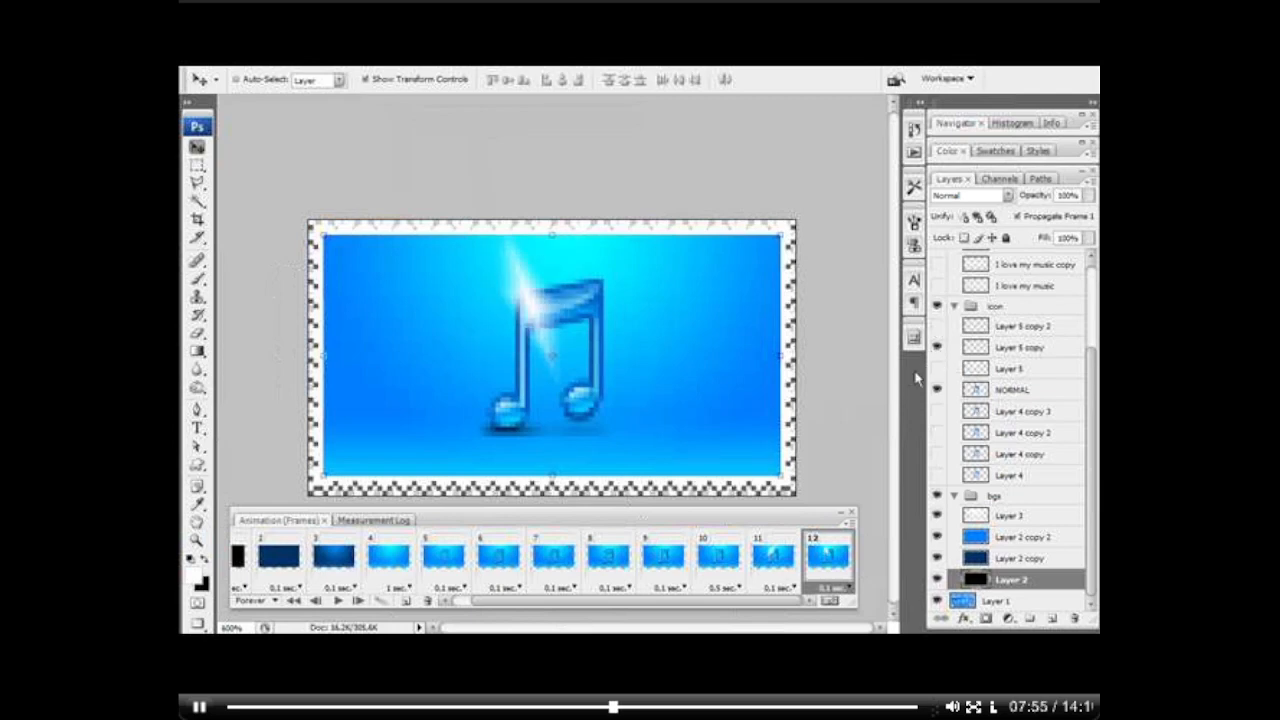
pyautogui.click(937, 368)
pyautogui.click(406, 601)
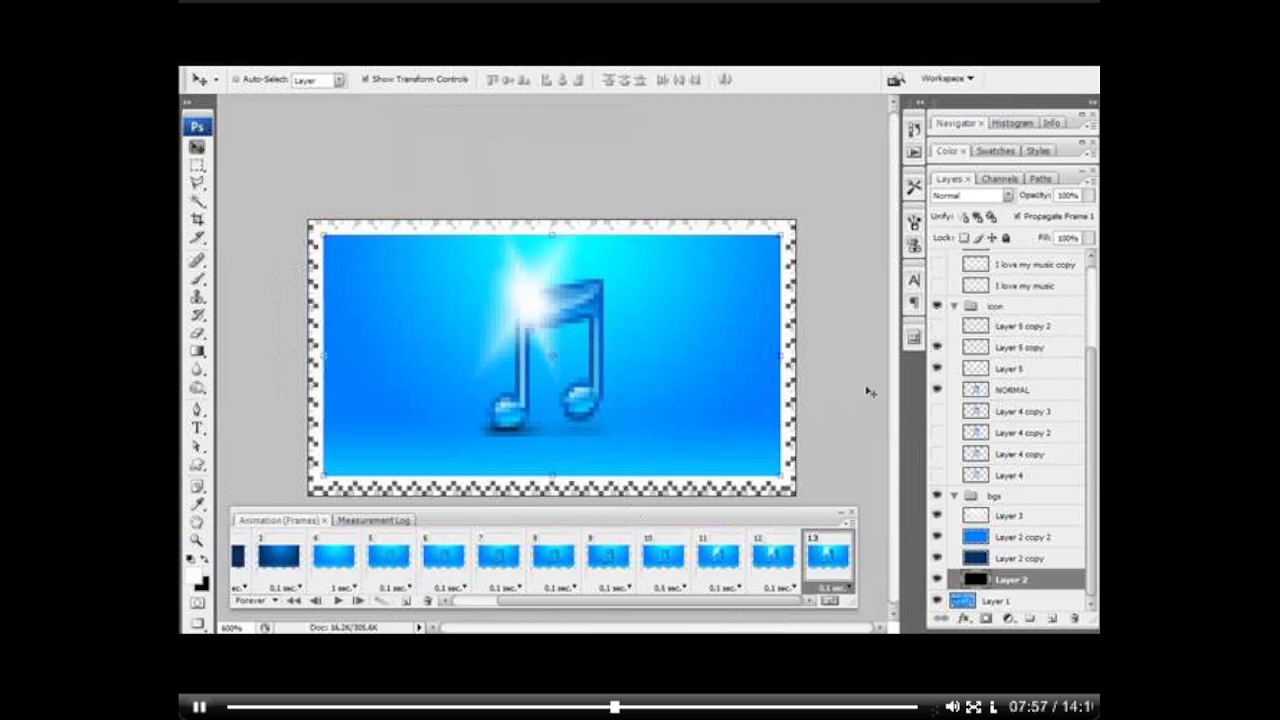
pyautogui.click(937, 368)
# Step: Add frame 14 that also shows Layer 5 copy 2, and frame 15 with Layer 5 copy hidden
pyautogui.click(406, 601)
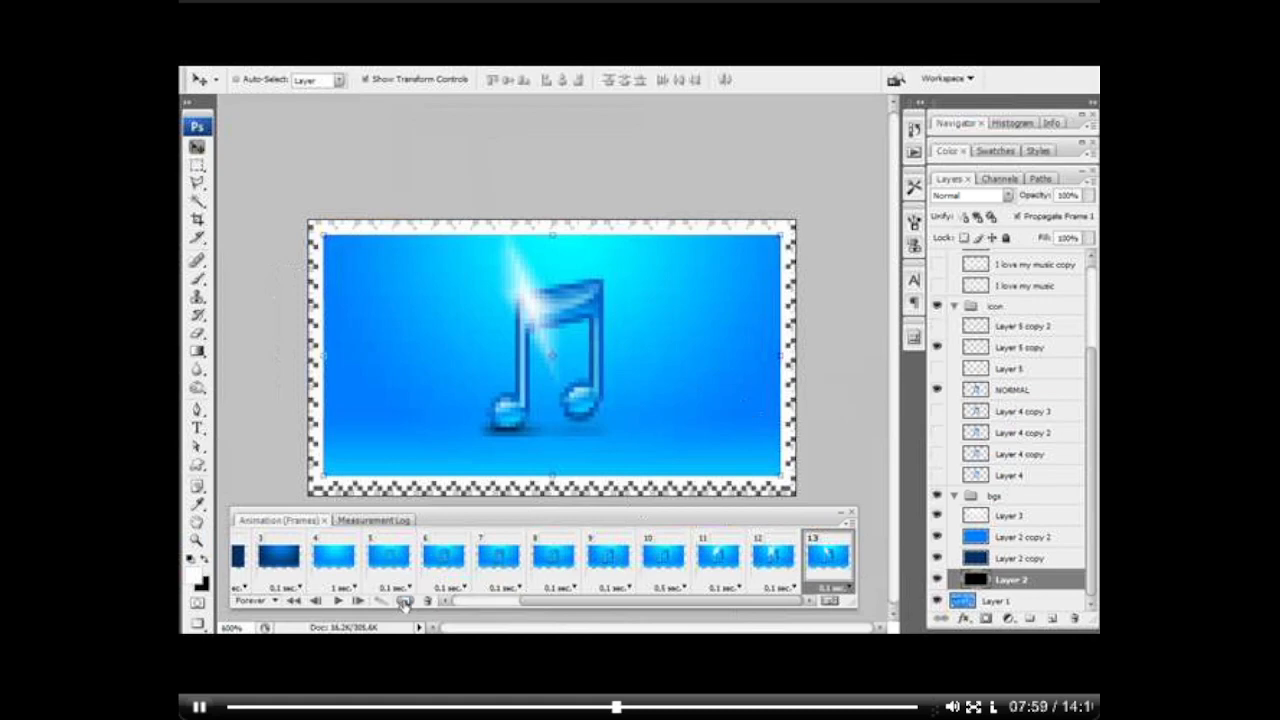
pyautogui.click(937, 326)
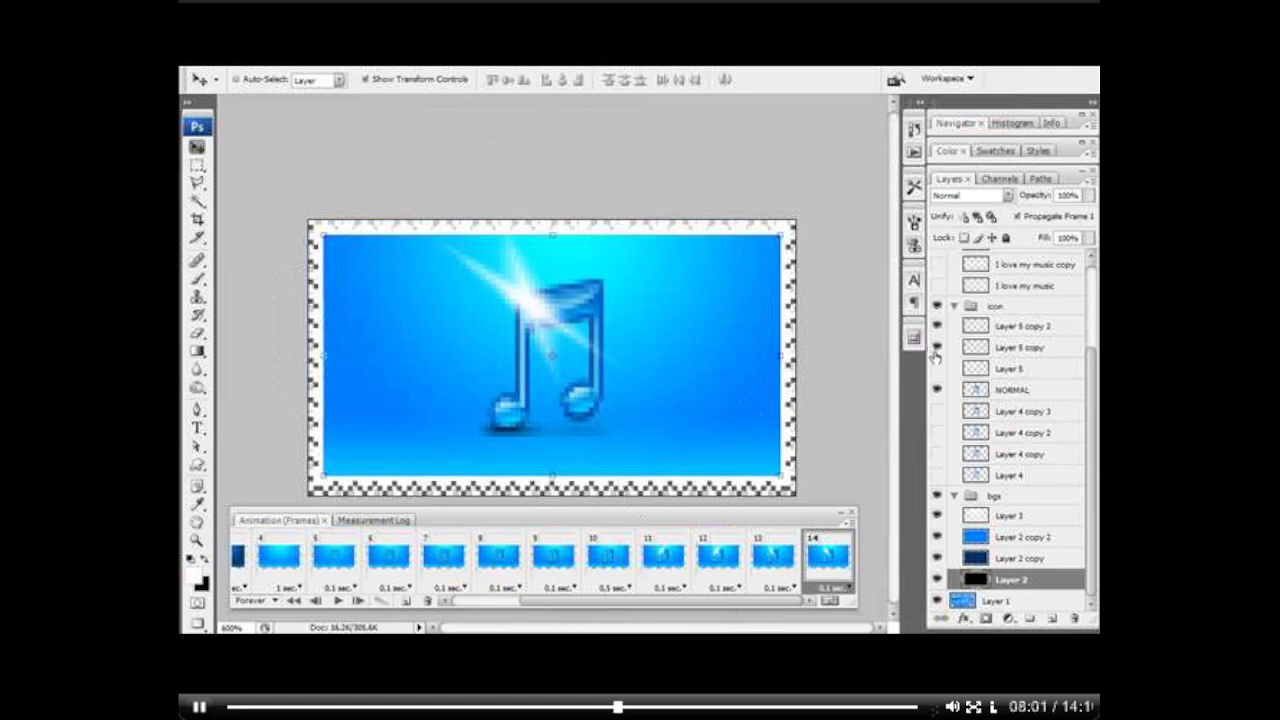
pyautogui.click(406, 601)
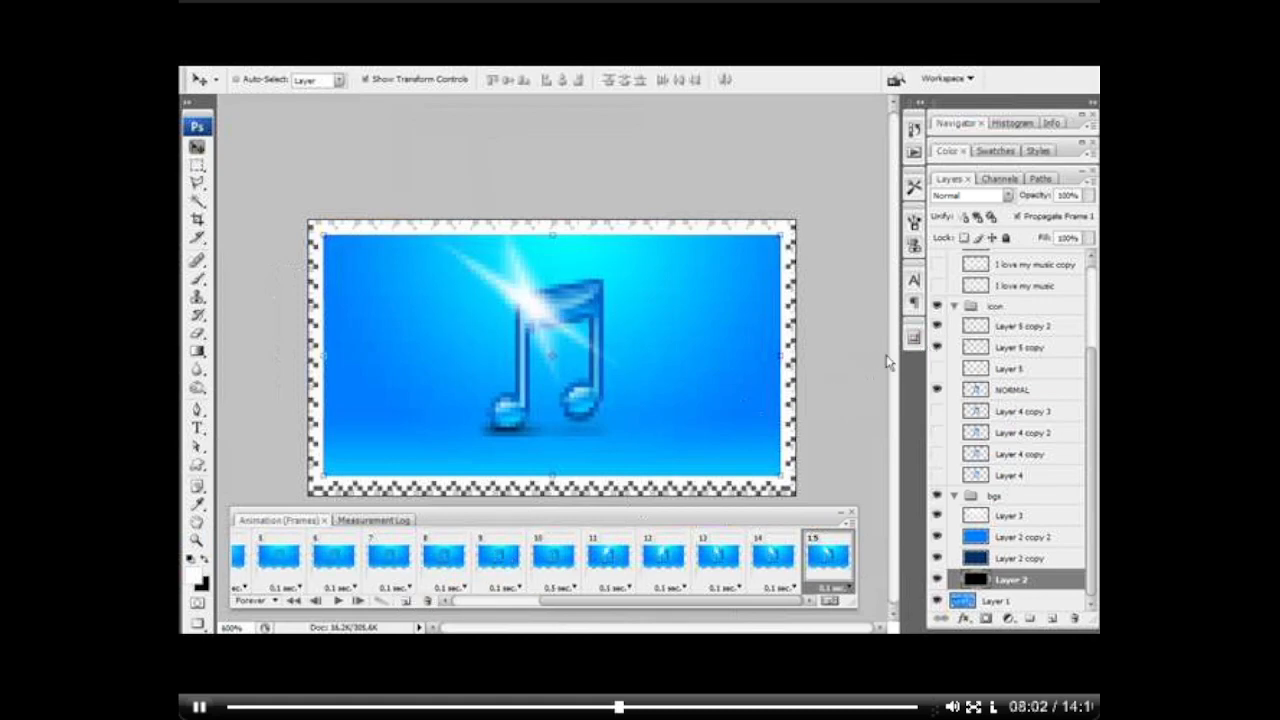
pyautogui.click(937, 347)
# Step: Add frame 16 with Layer 5 shown again, and frame 17 with Layer 5 copy 2 hidden
pyautogui.click(406, 601)
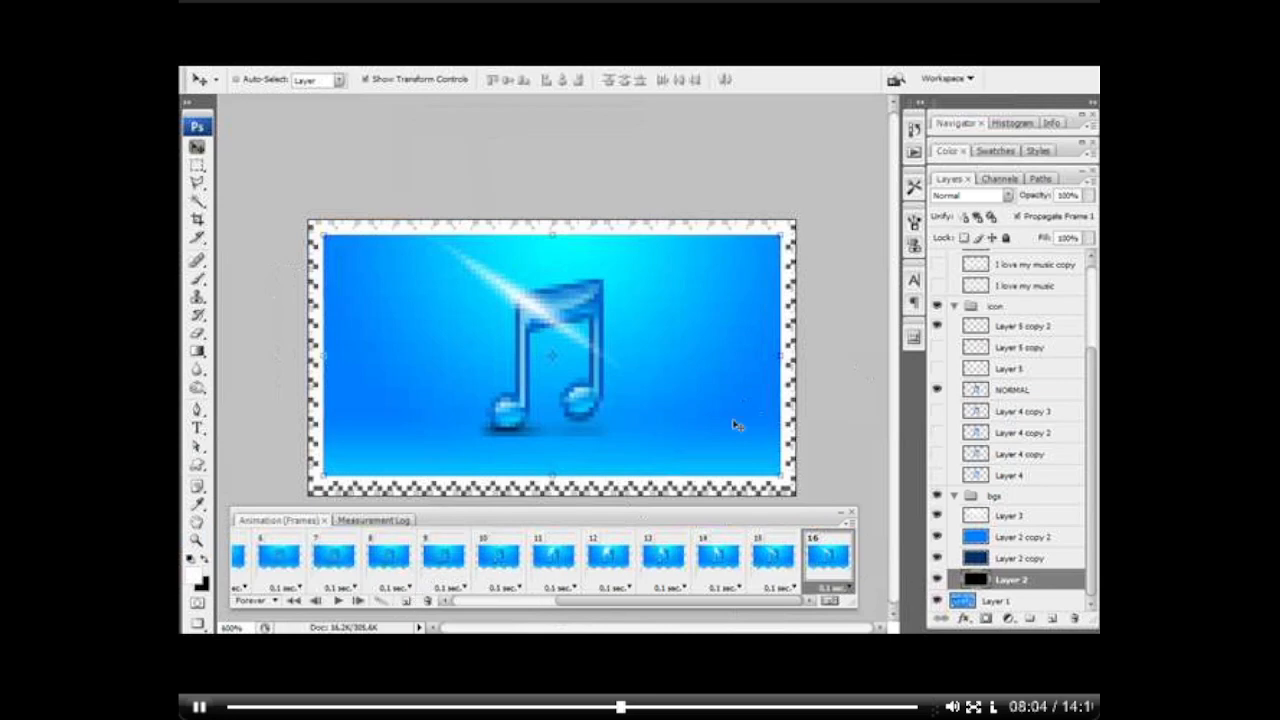
pyautogui.click(937, 368)
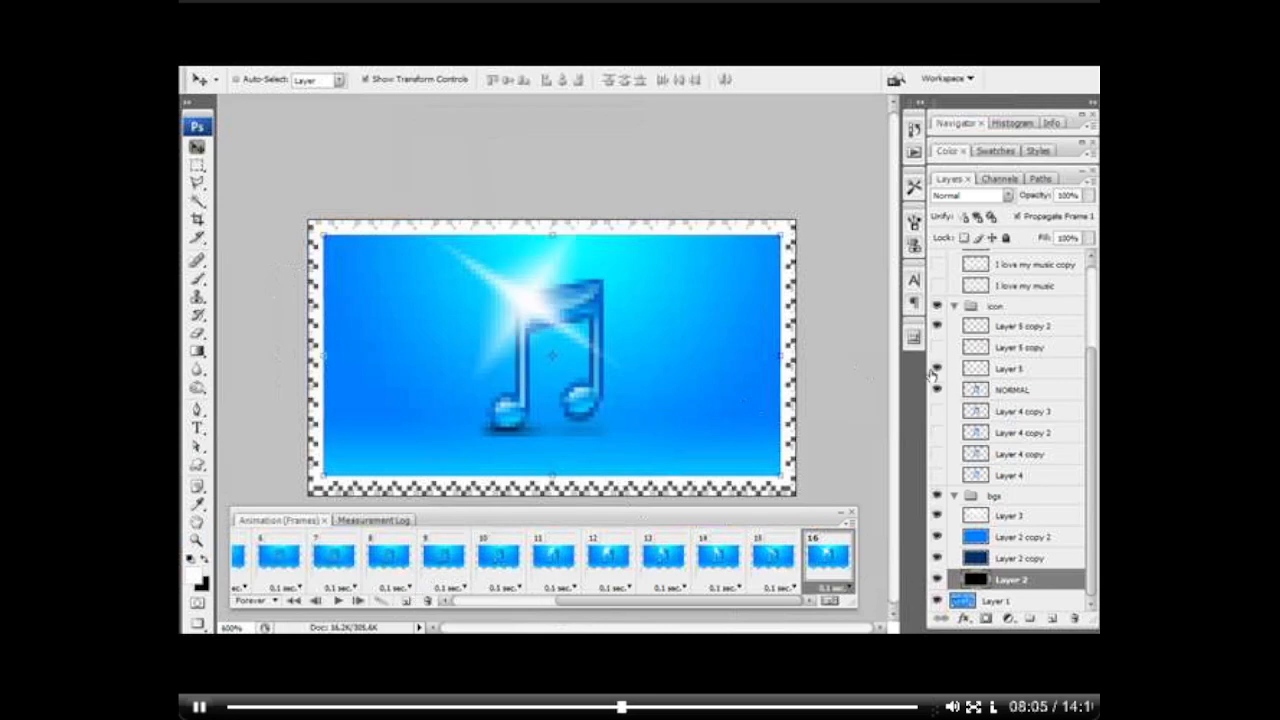
pyautogui.click(406, 601)
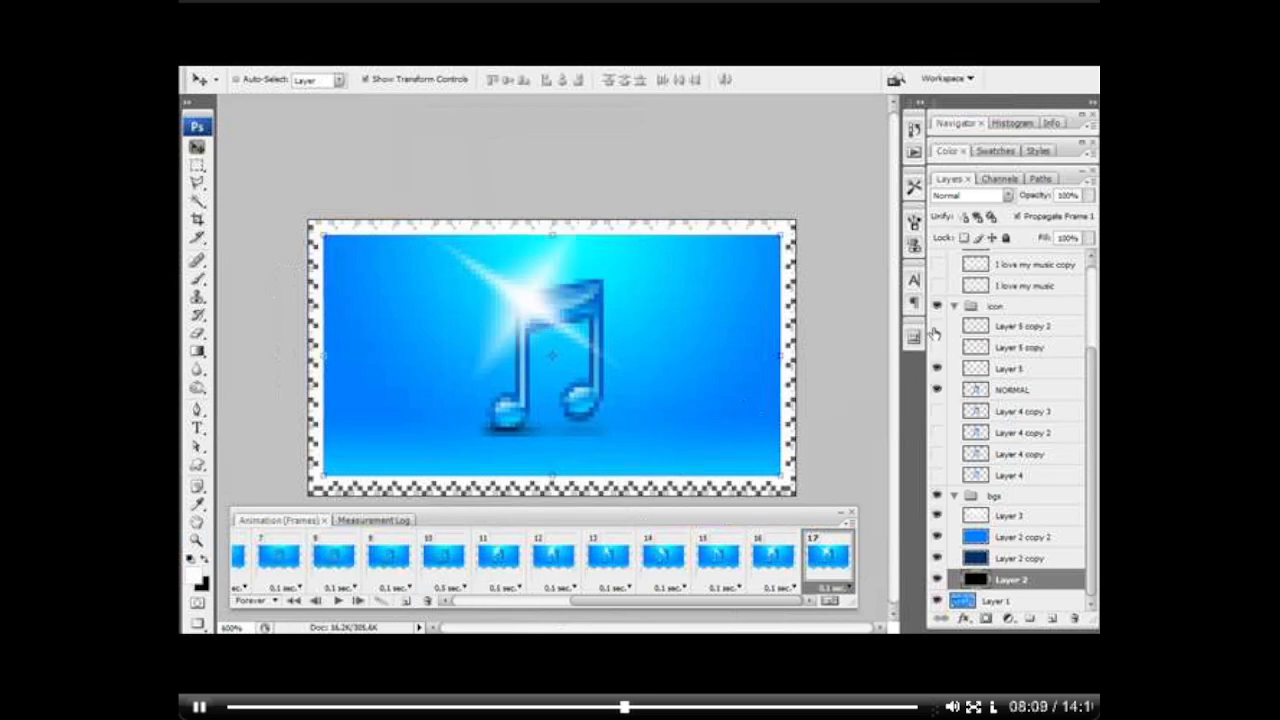
pyautogui.click(937, 326)
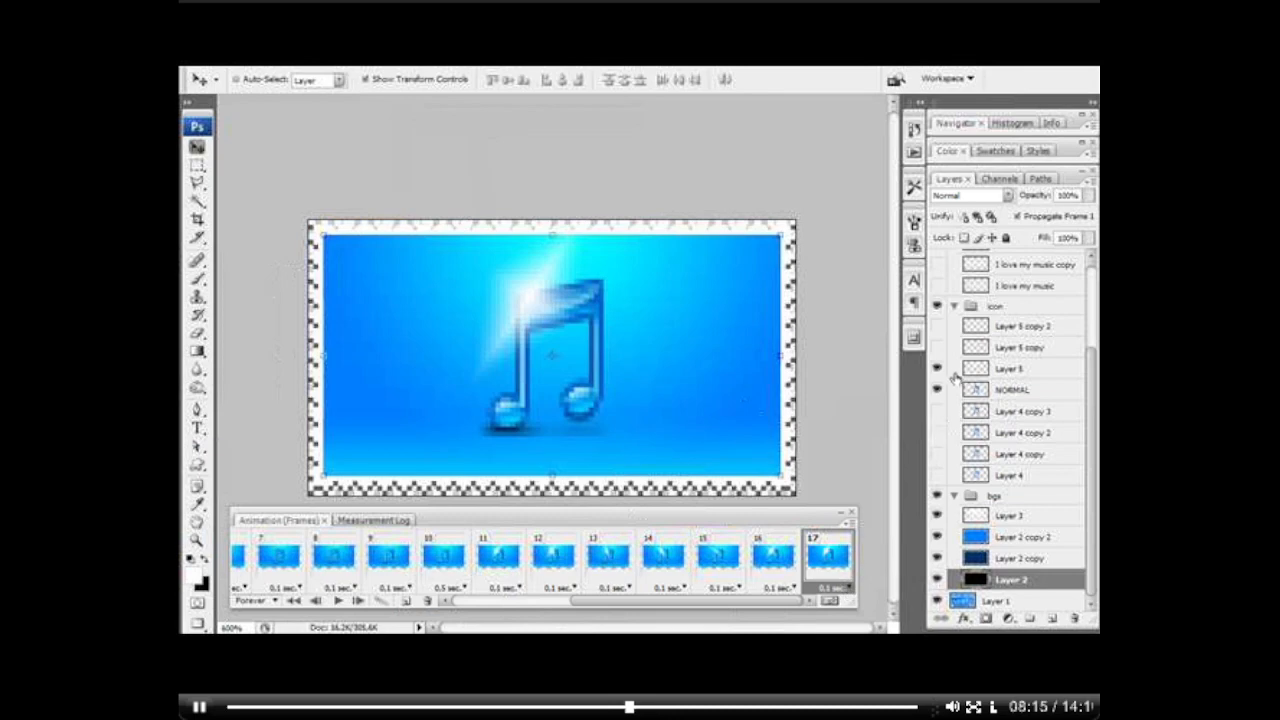
# Step: Add frame 18 showing the blurred Layer 4 copy 3 note, with Layer 5 and NORMAL hidden
pyautogui.moveTo(1096, 381)
pyautogui.mouseDown()
pyautogui.moveTo(1097, 345)
pyautogui.moveTo(1097, 363)
pyautogui.mouseUp()
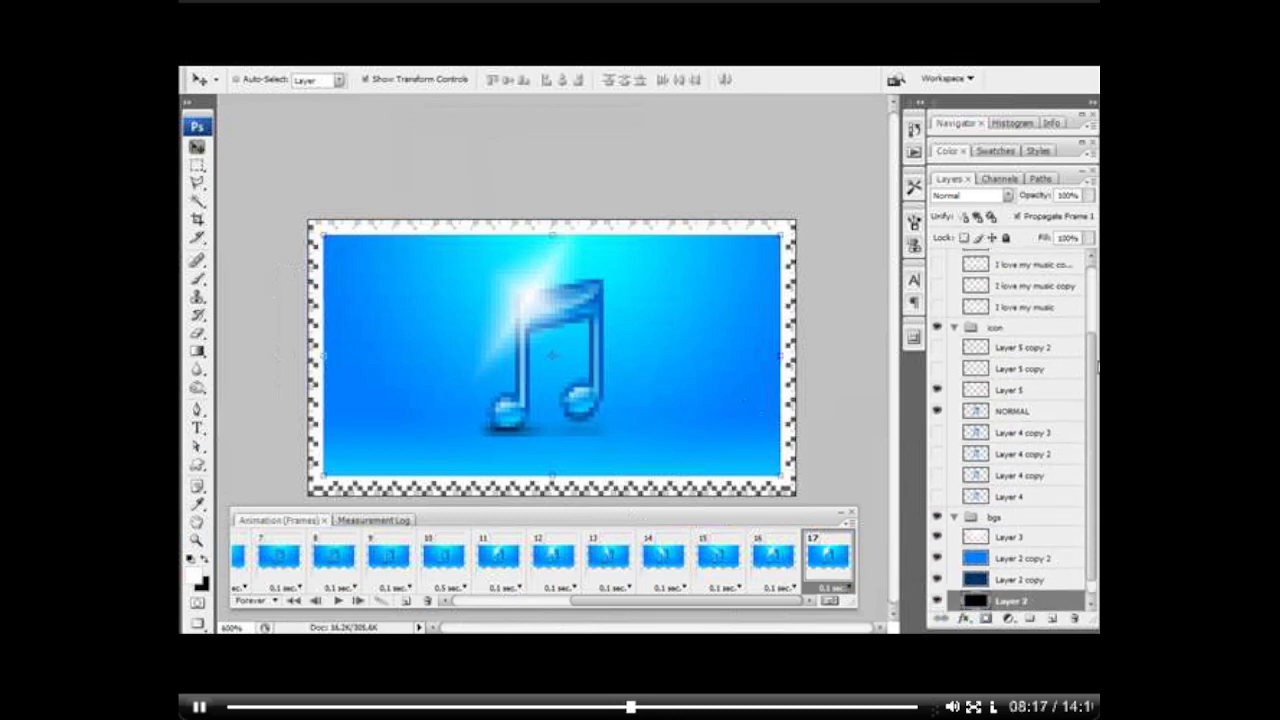
pyautogui.click(406, 600)
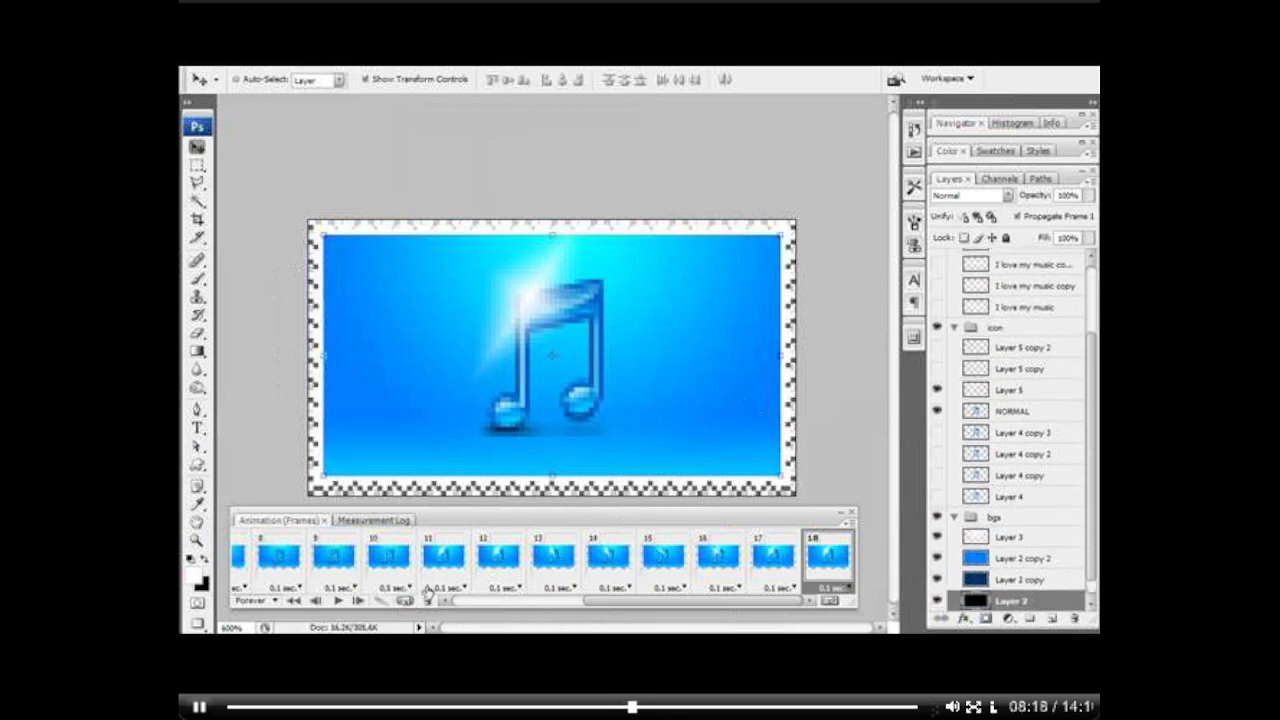
pyautogui.click(937, 389)
pyautogui.click(938, 432)
pyautogui.click(938, 412)
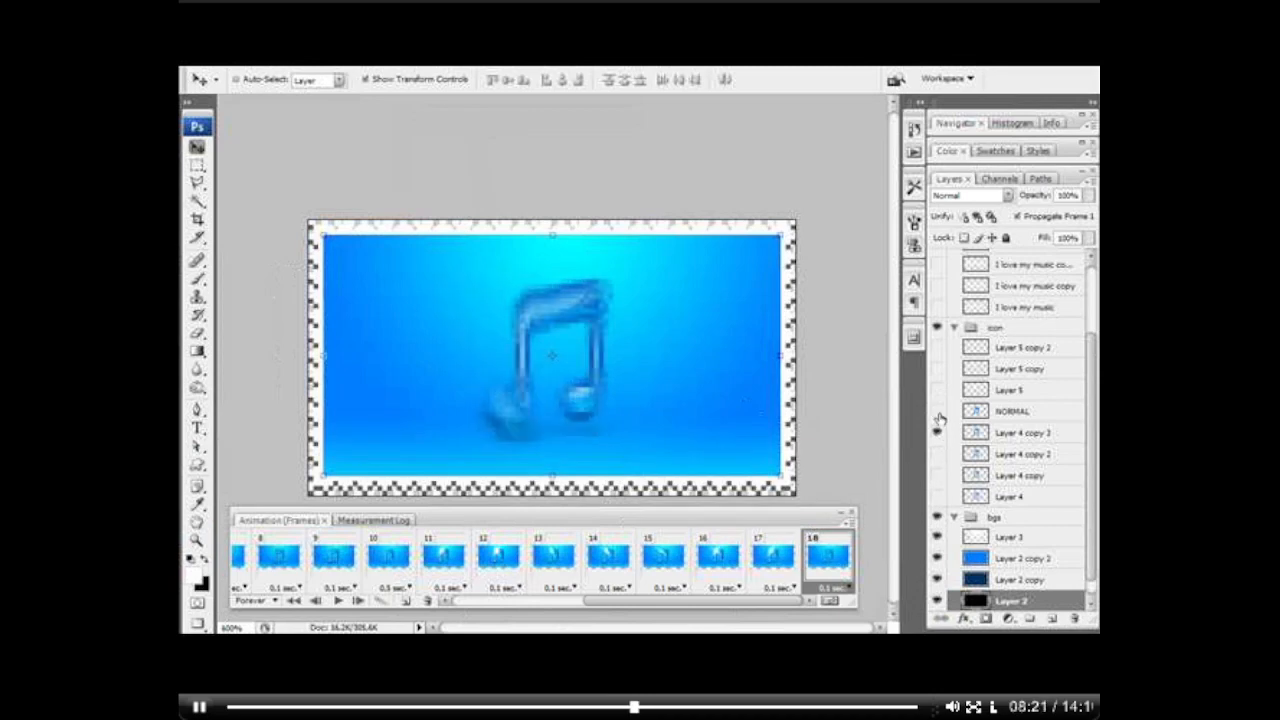
# Step: Add frame 19 showing only the Layer 4 copy 2 note, and frame 20 showing only the Layer 4 copy note
pyautogui.click(406, 600)
pyautogui.click(938, 454)
pyautogui.click(938, 432)
pyautogui.click(938, 432)
pyautogui.click(406, 600)
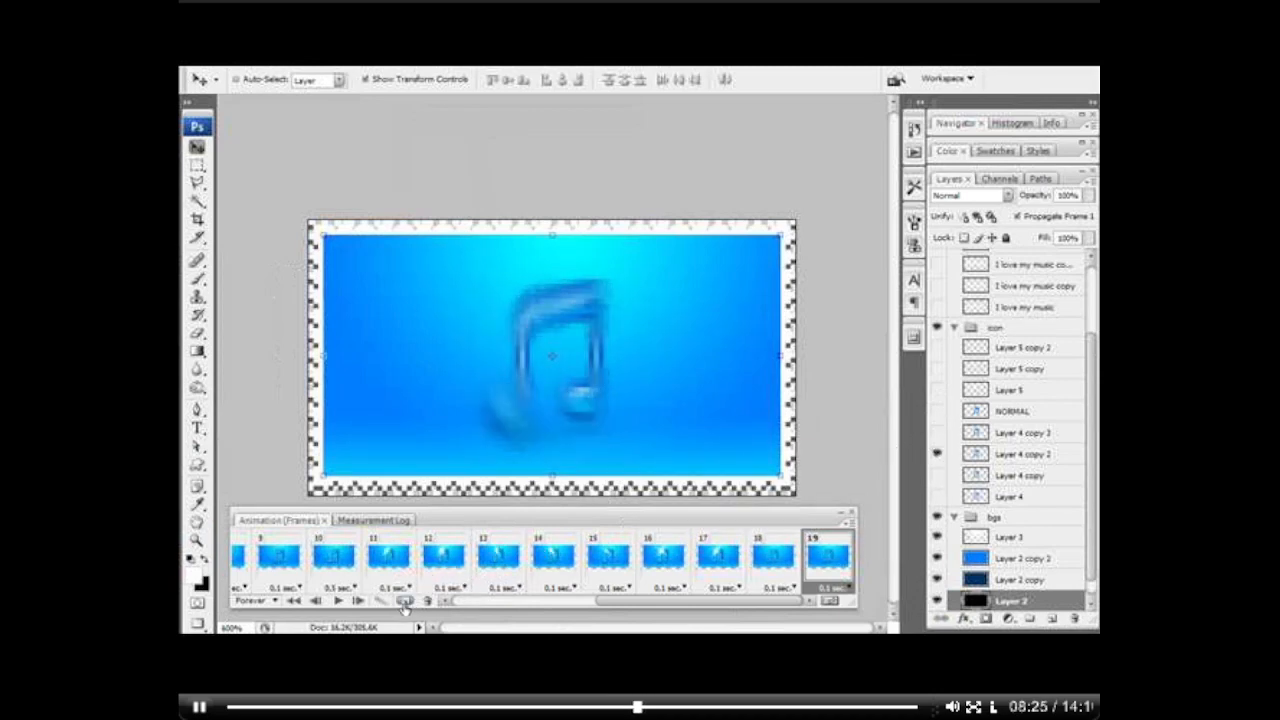
pyautogui.click(938, 454)
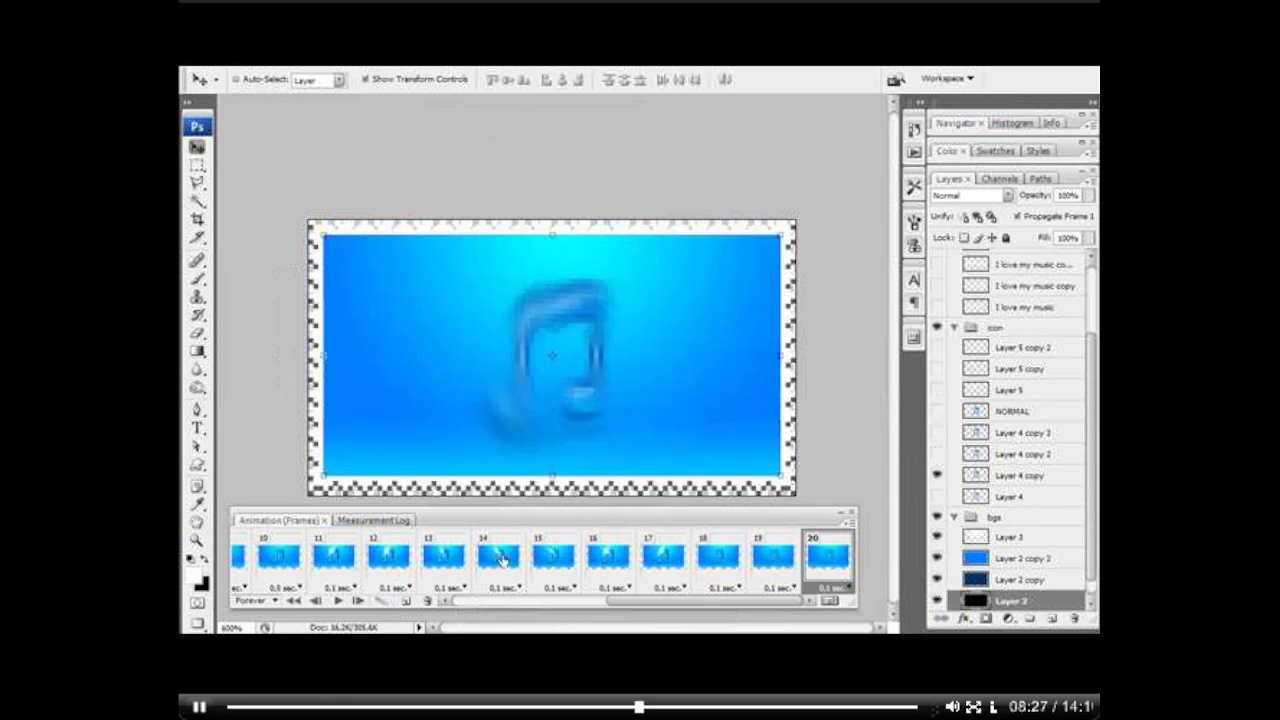
# Step: Add frame 21 showing the Layer 4 note instead of Layer 4 copy, together with the blurred I love my music layer
pyautogui.click(406, 600)
pyautogui.click(938, 496)
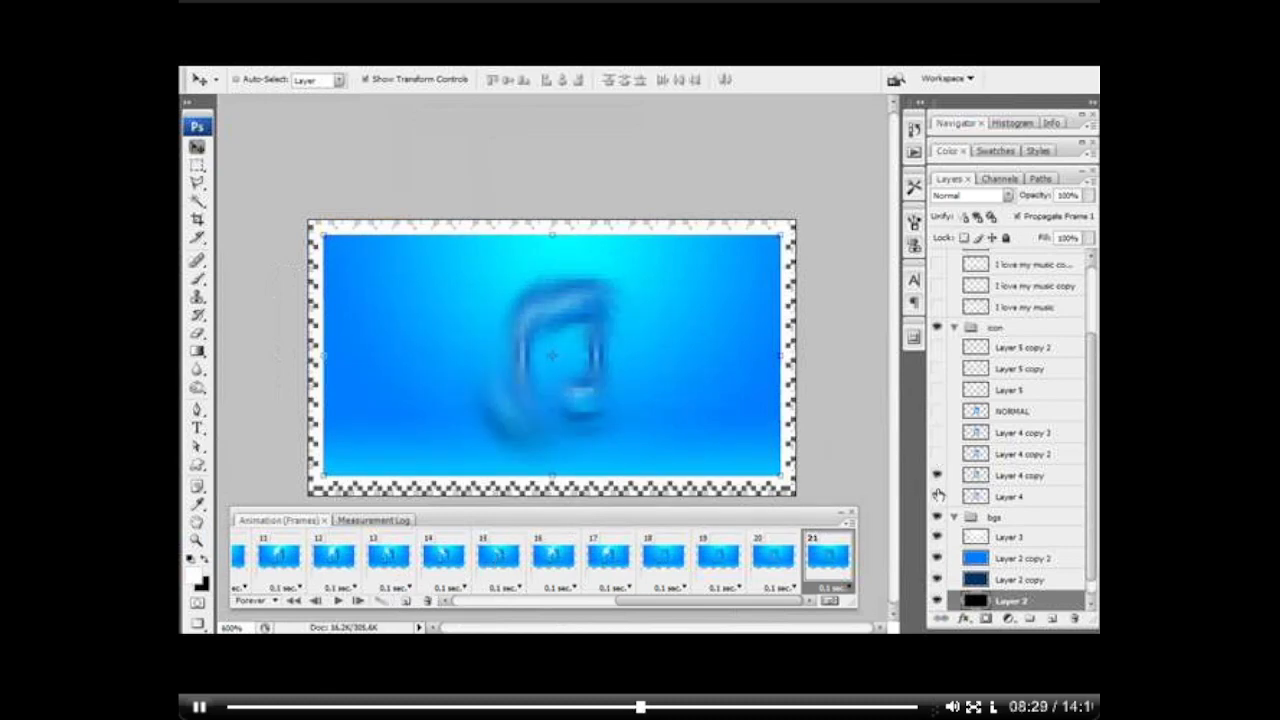
pyautogui.click(938, 475)
pyautogui.scroll(3, 1090, 466)
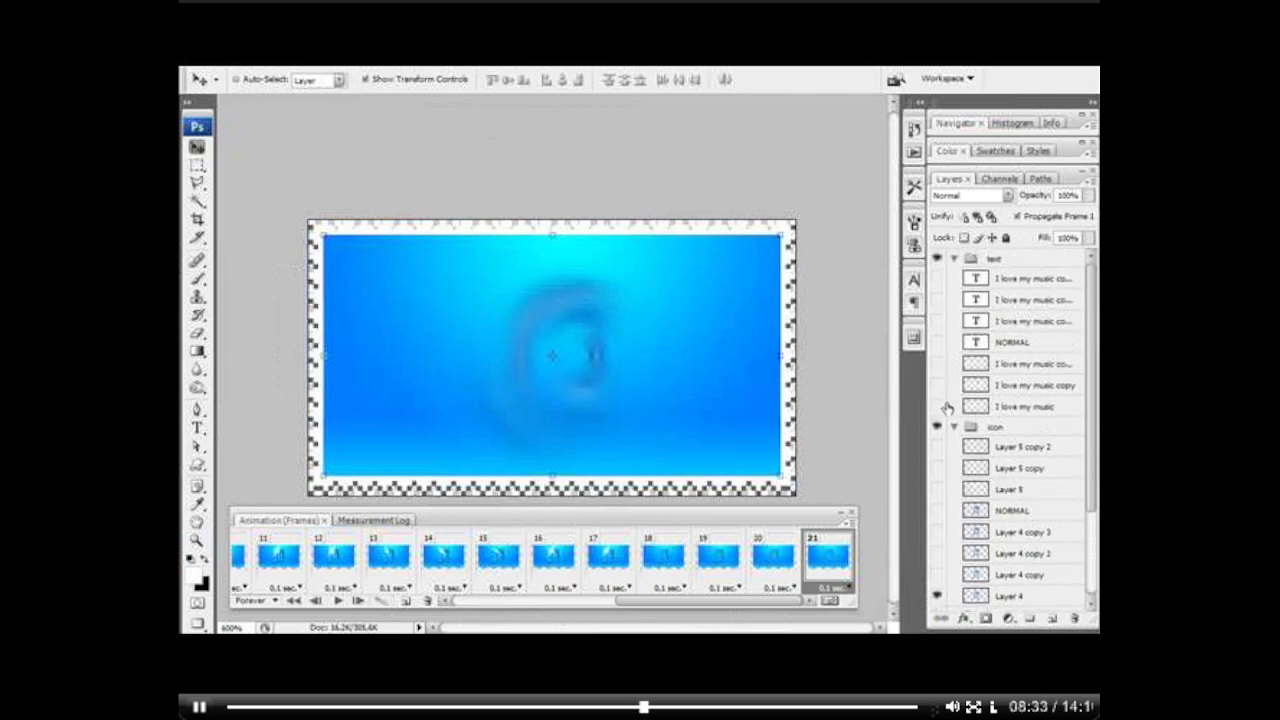
pyautogui.click(938, 406)
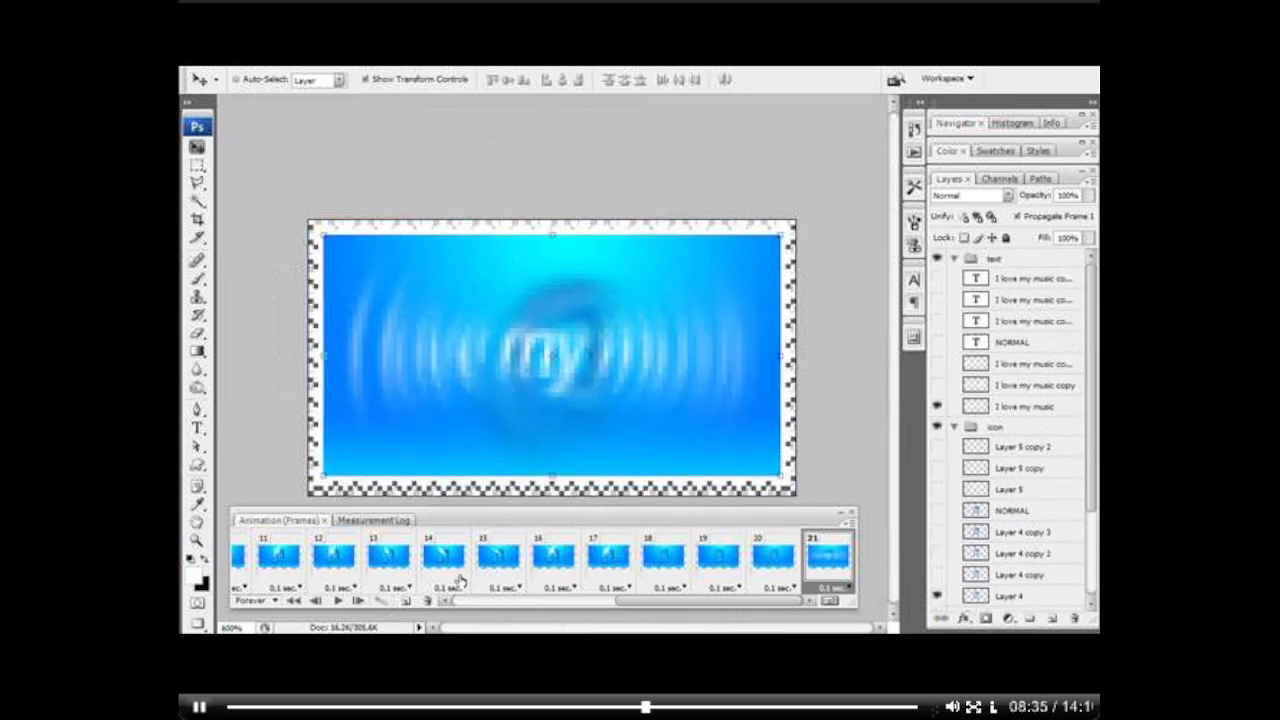
# Step: Add frame 22 that also shows I love my music copy, and frame 23 showing only the NORMAL text and the blur layer directly beneath it
pyautogui.click(406, 601)
pyautogui.click(937, 385)
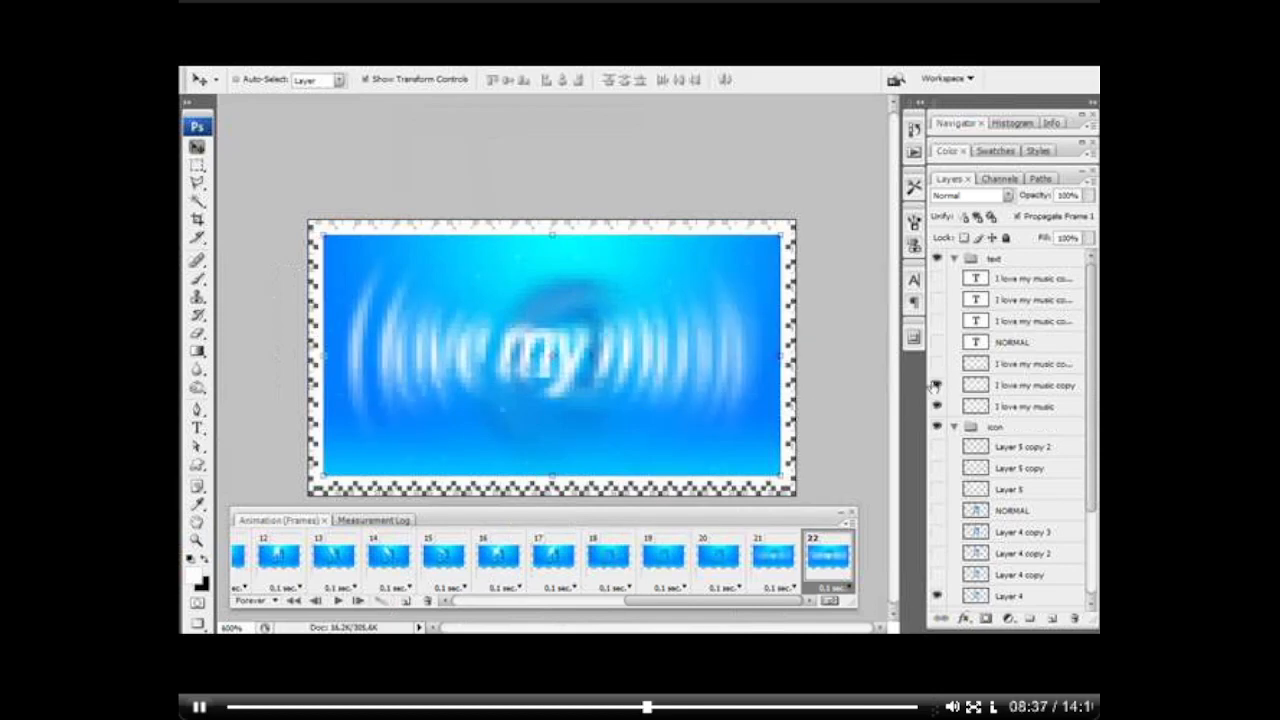
pyautogui.click(406, 601)
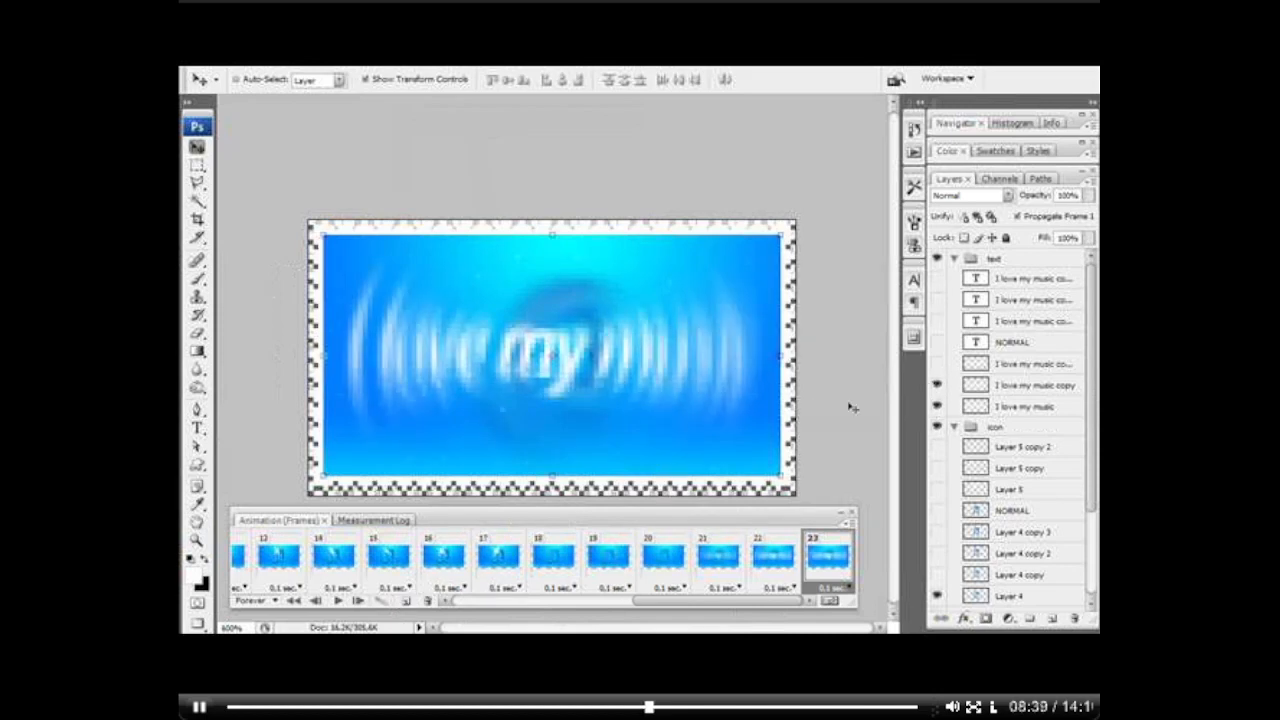
pyautogui.click(937, 364)
pyautogui.click(937, 406)
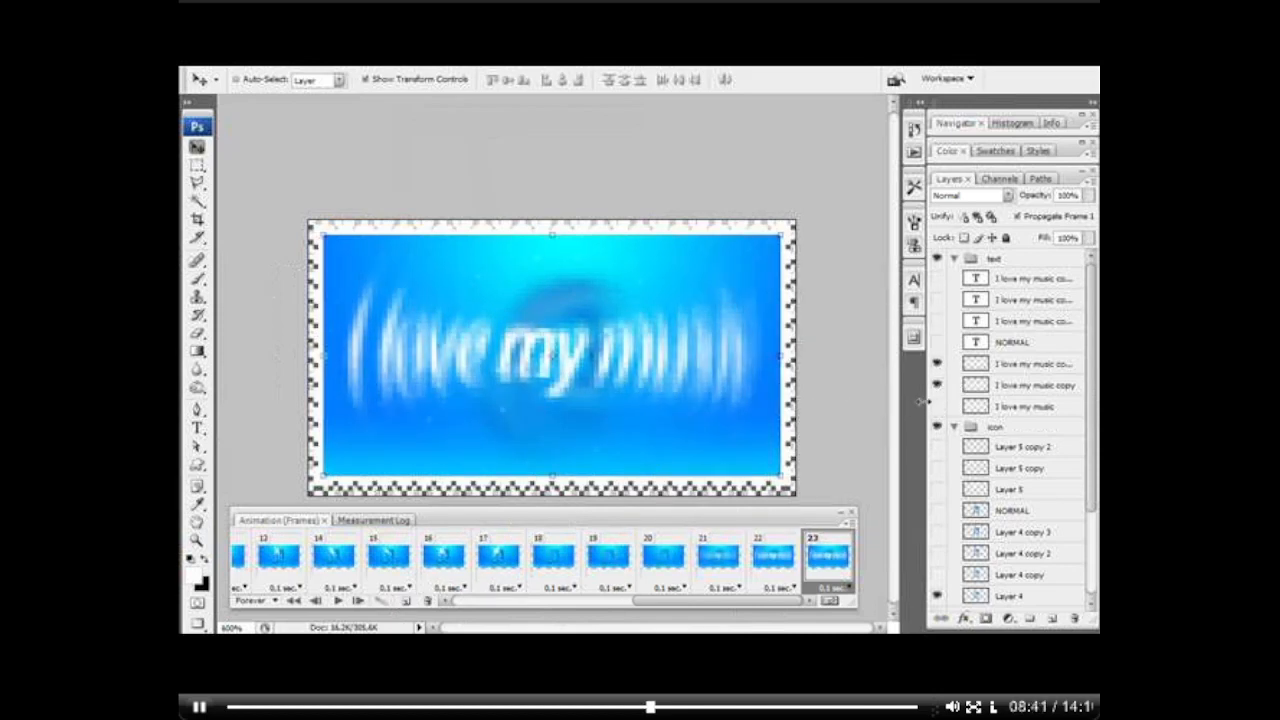
pyautogui.click(937, 342)
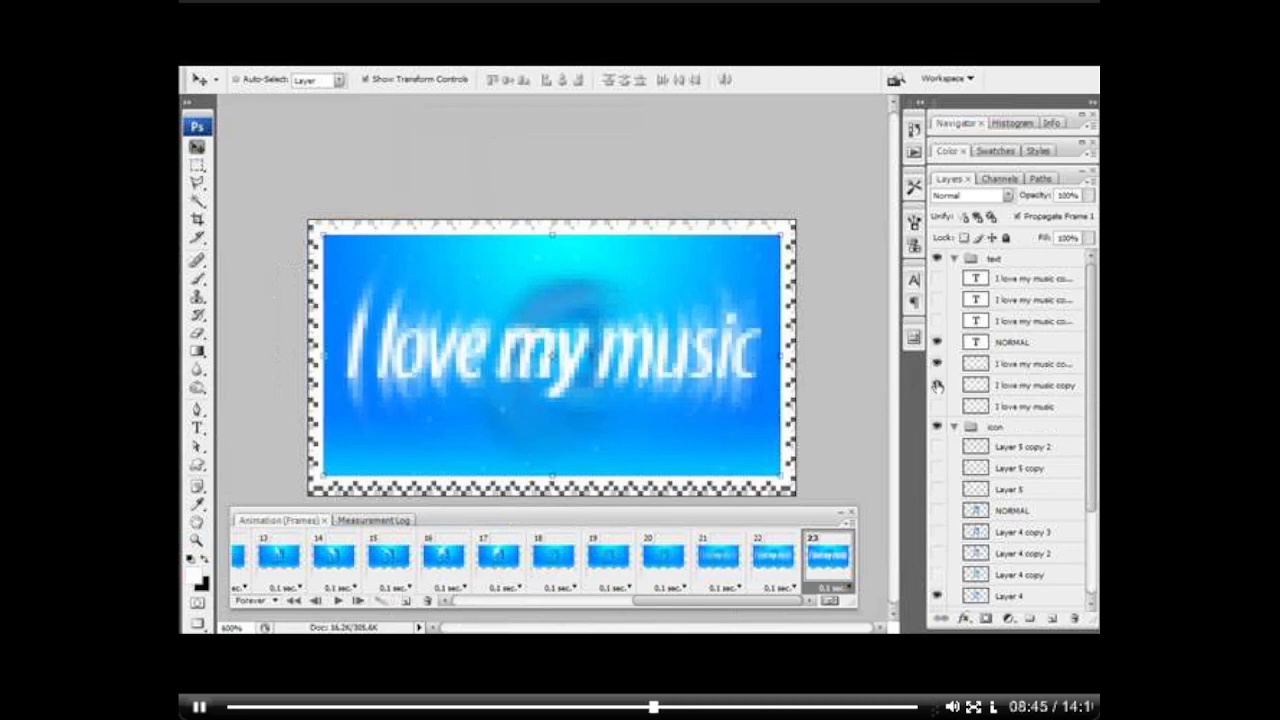
pyautogui.click(937, 385)
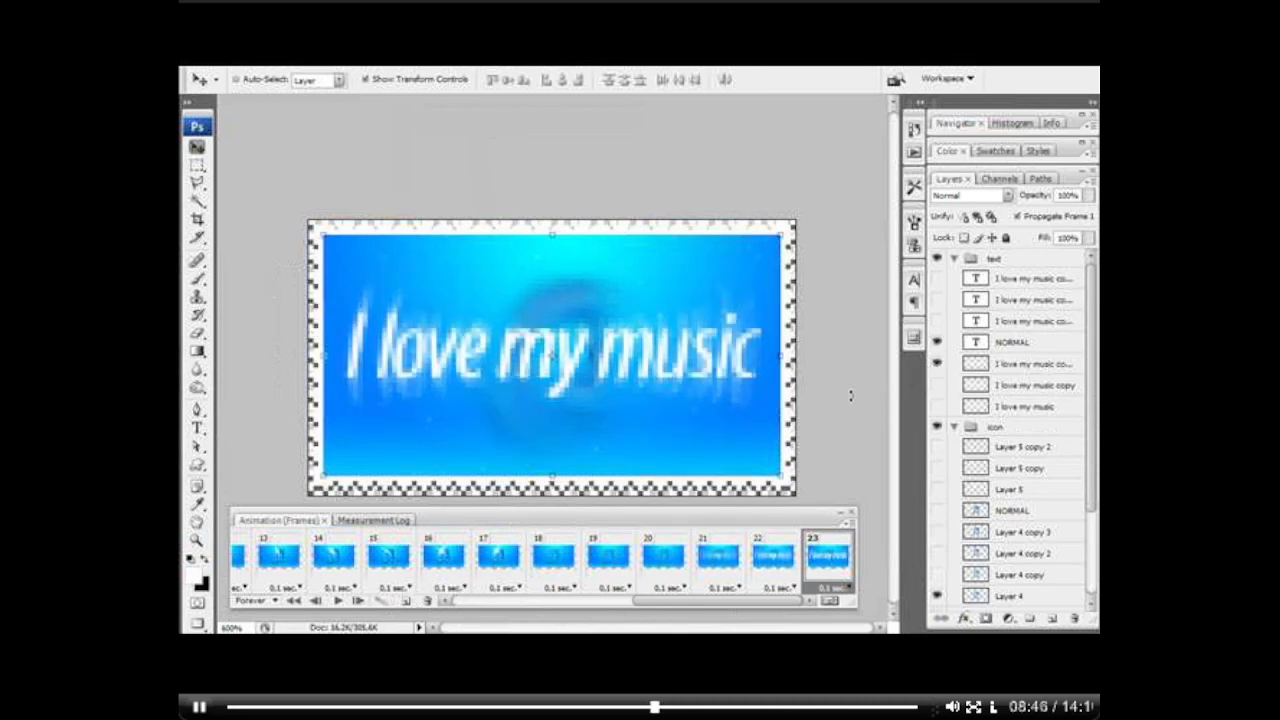
# Step: Add frame 24 with only the NORMAL layer visible in the text group, and set its delay to 2 seconds
pyautogui.click(405, 601)
pyautogui.click(775, 558)
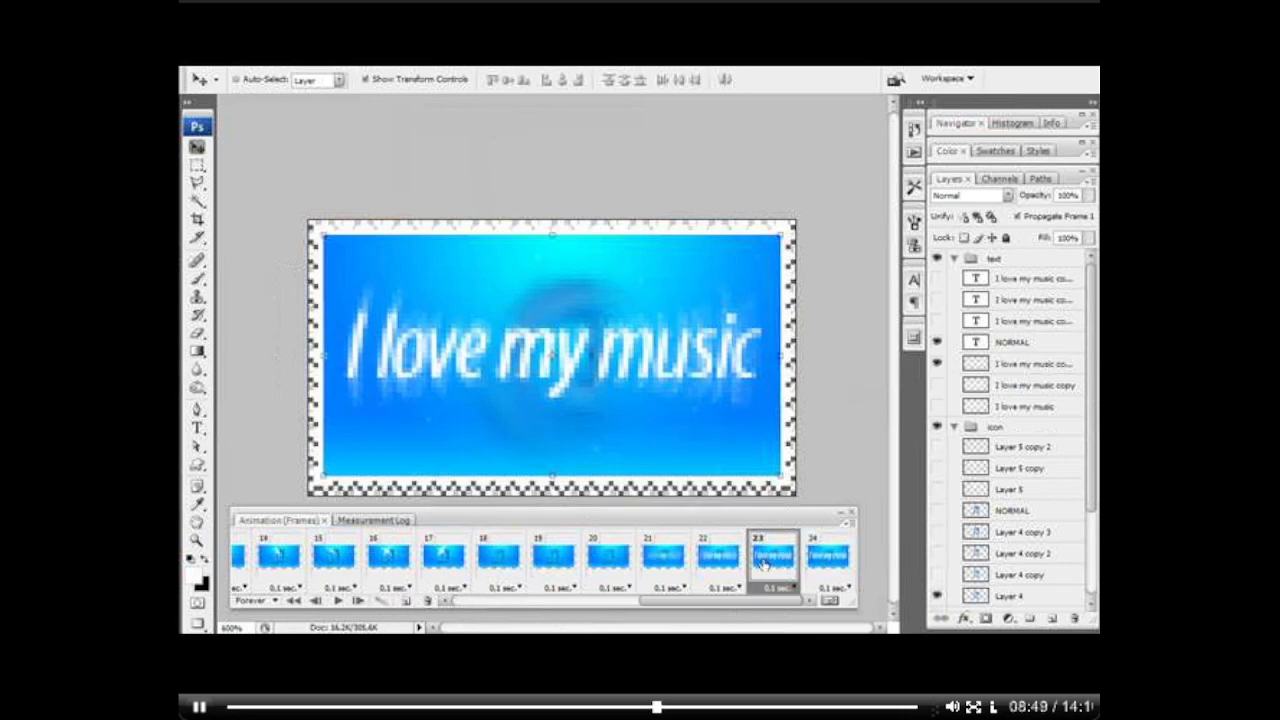
pyautogui.click(830, 558)
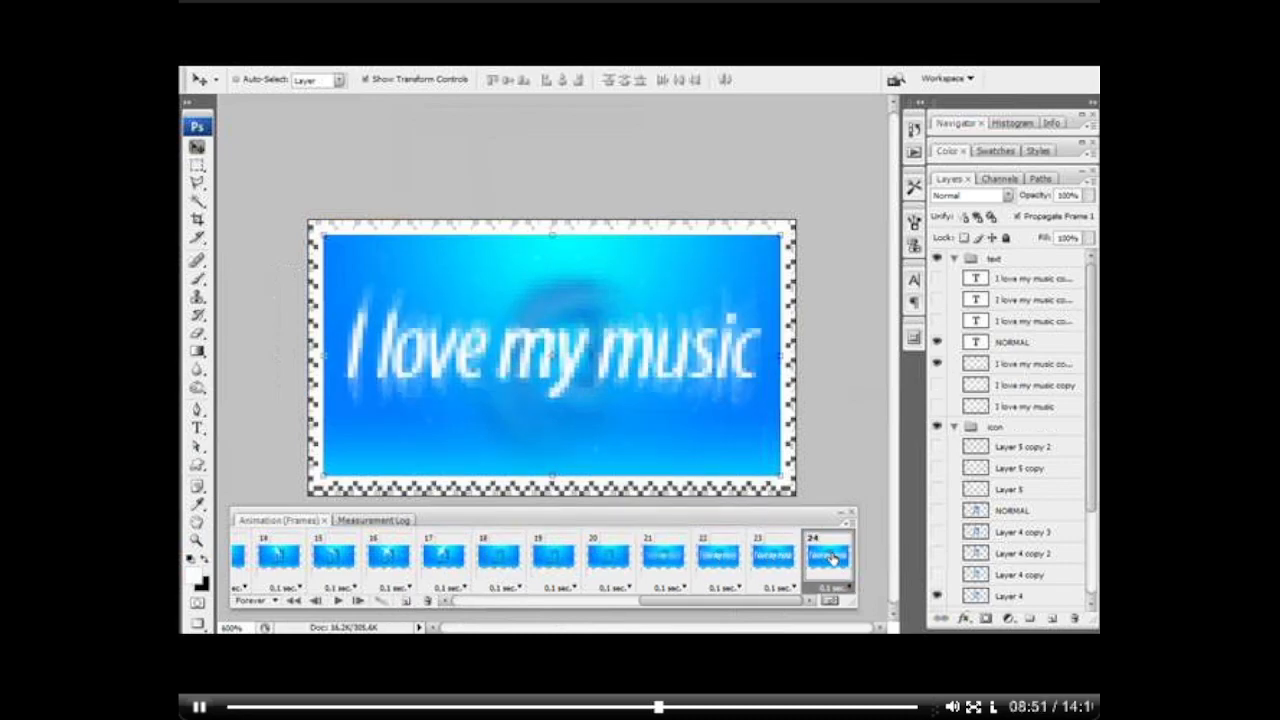
pyautogui.click(937, 364)
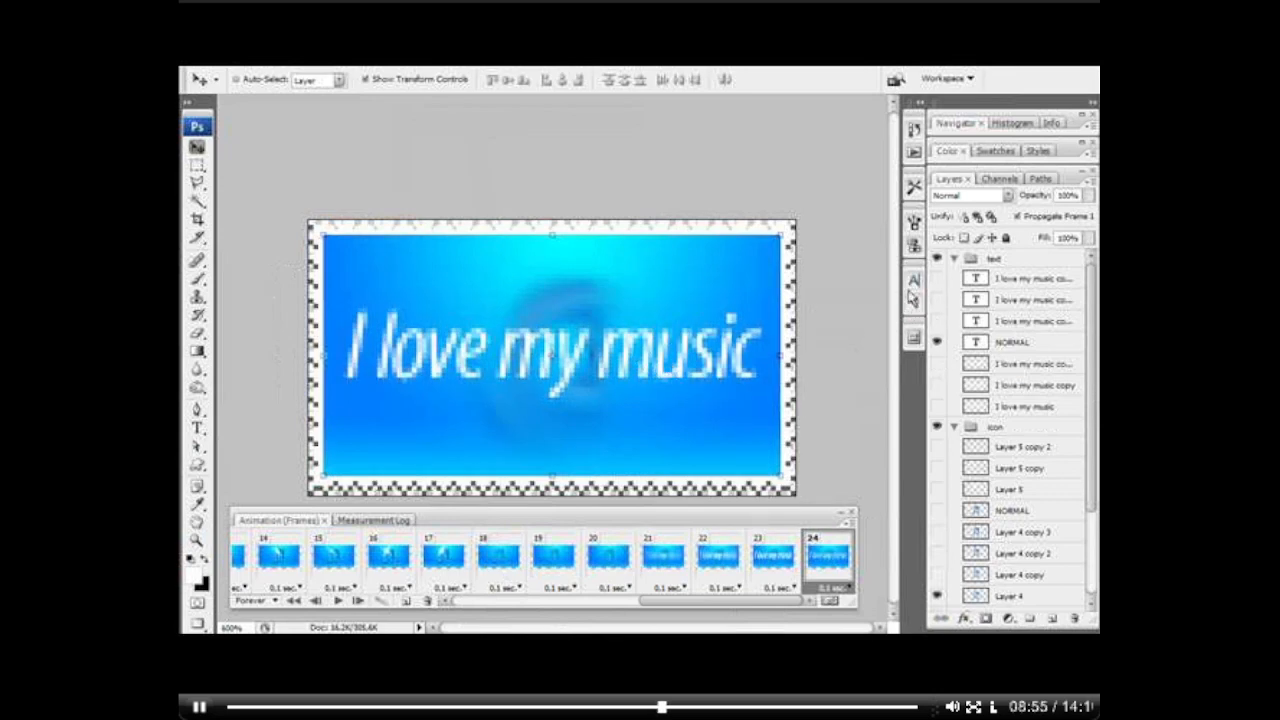
pyautogui.click(842, 588)
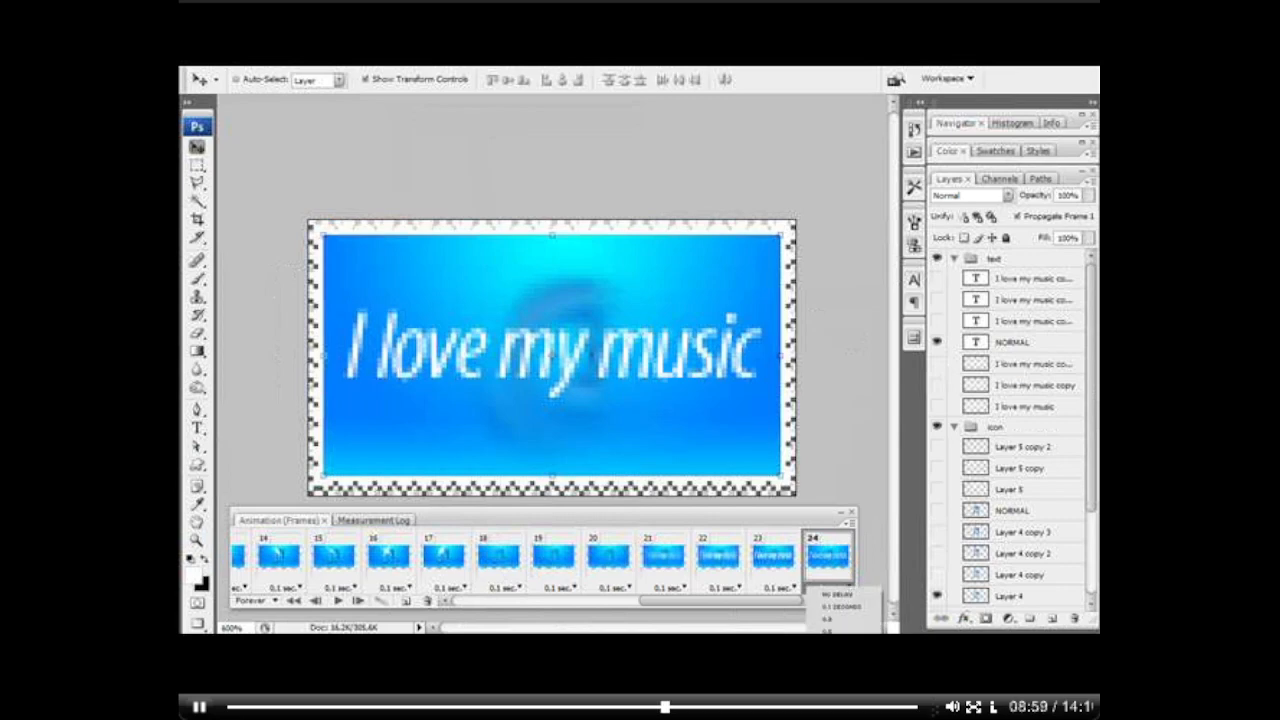
pyautogui.click(828, 656)
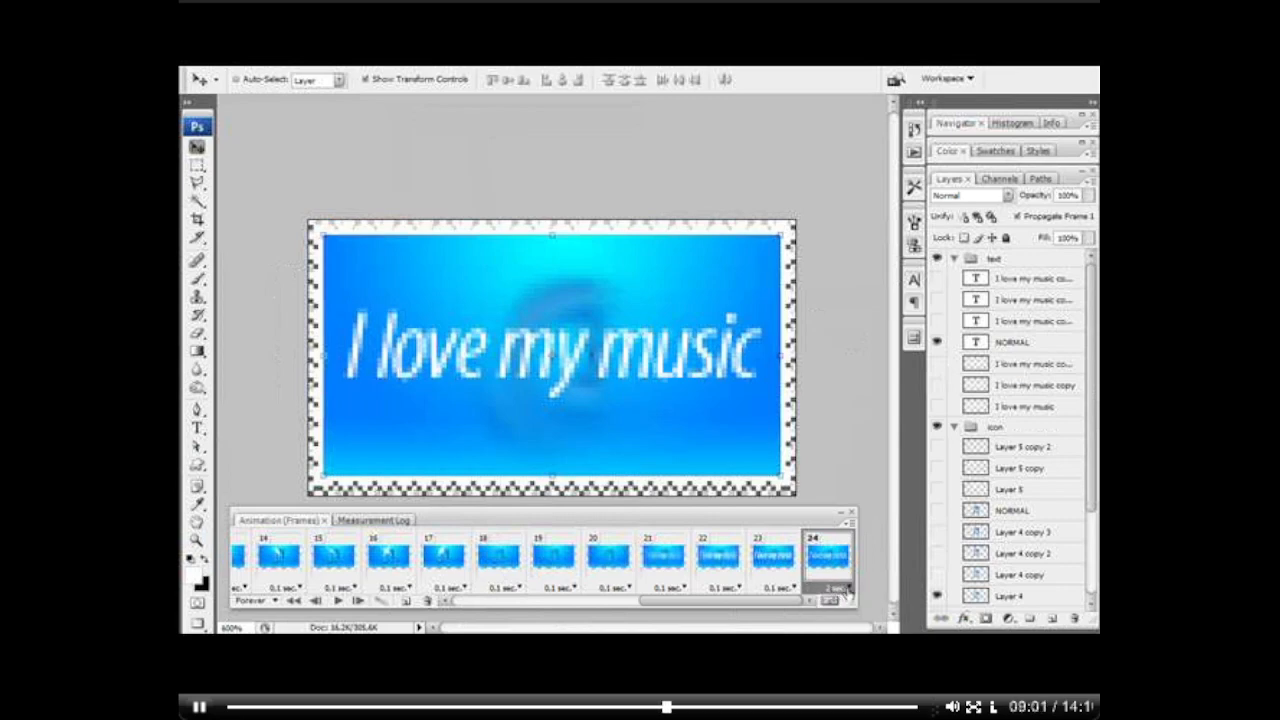
pyautogui.click(846, 592)
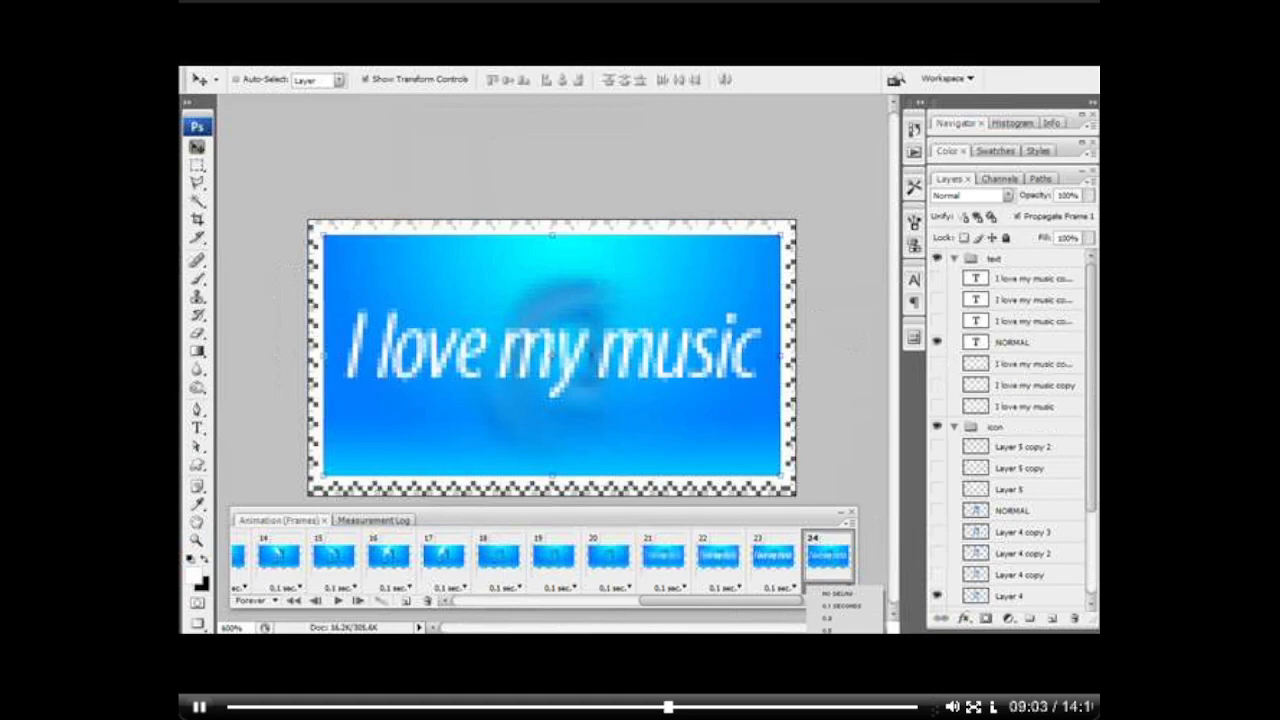
pyautogui.click(828, 655)
# Step: Add frame 25 with a 0.1 second delay, showing the blur layer directly beneath the NORMAL text again
pyautogui.click(406, 601)
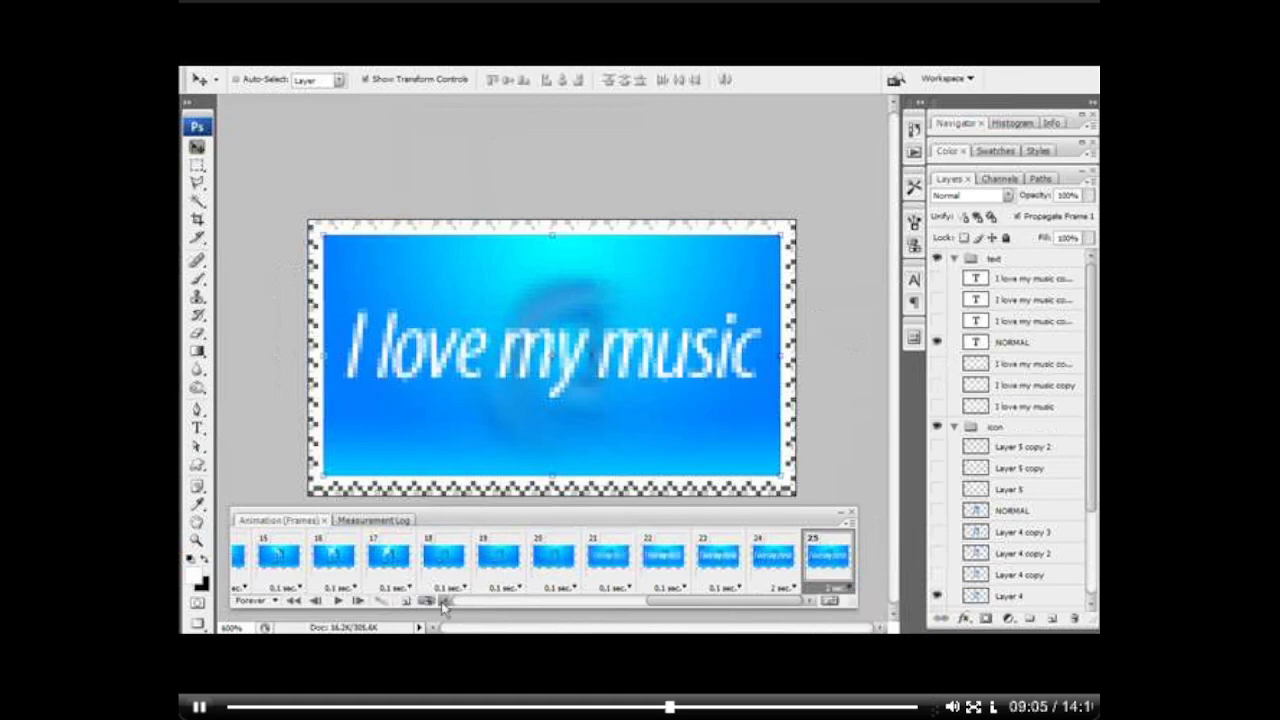
pyautogui.click(845, 588)
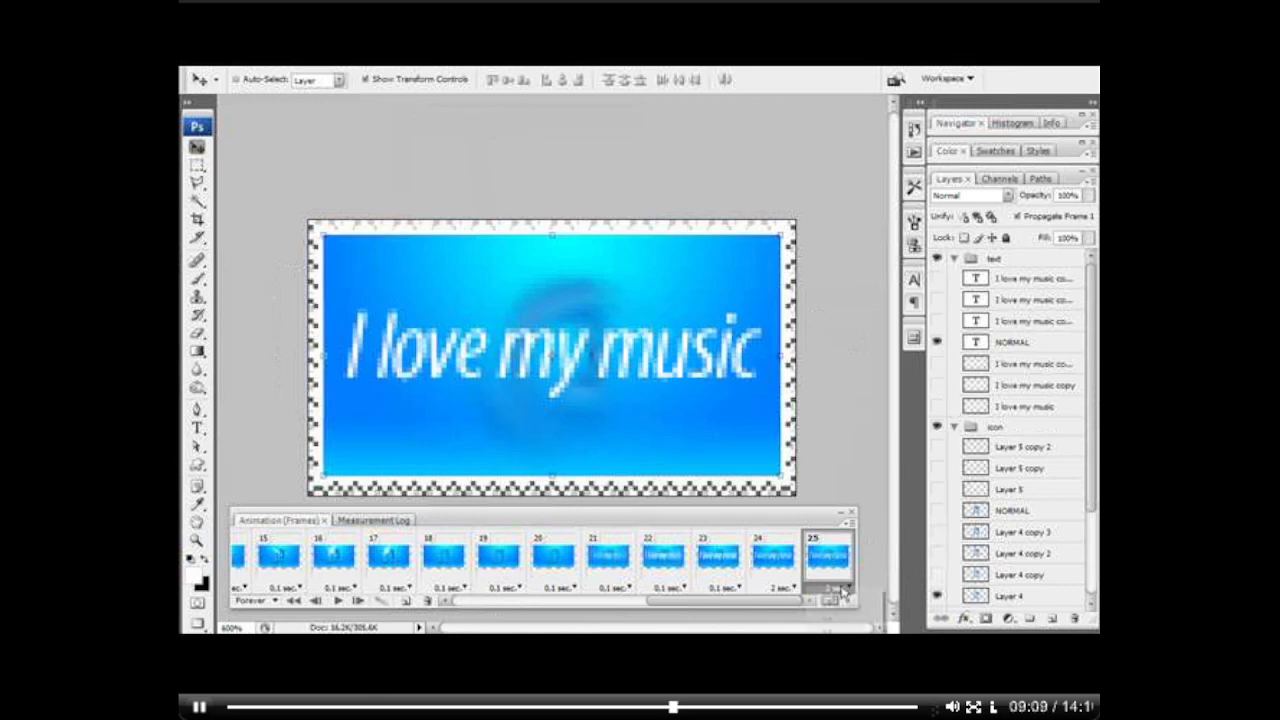
pyautogui.click(938, 364)
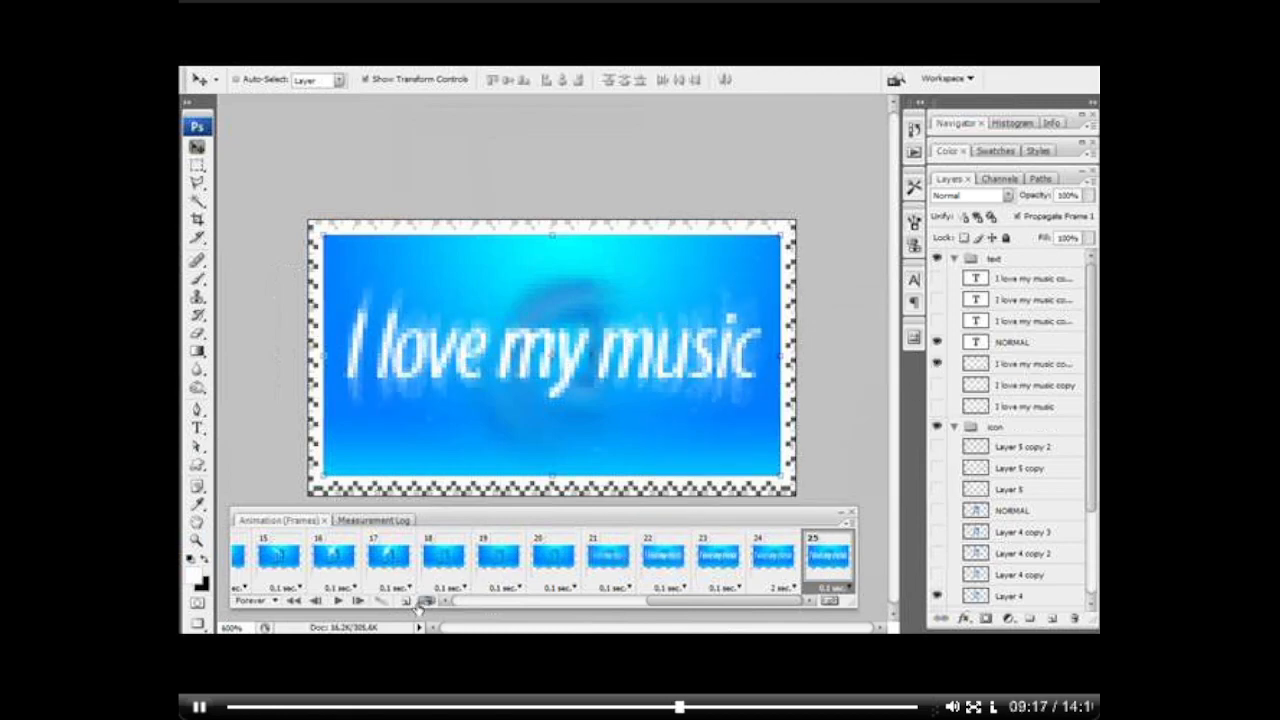
# Step: Add frame 26 that also shows I love my music copy, and frame 27 that also shows the I love my music blur
pyautogui.click(406, 601)
pyautogui.click(937, 384)
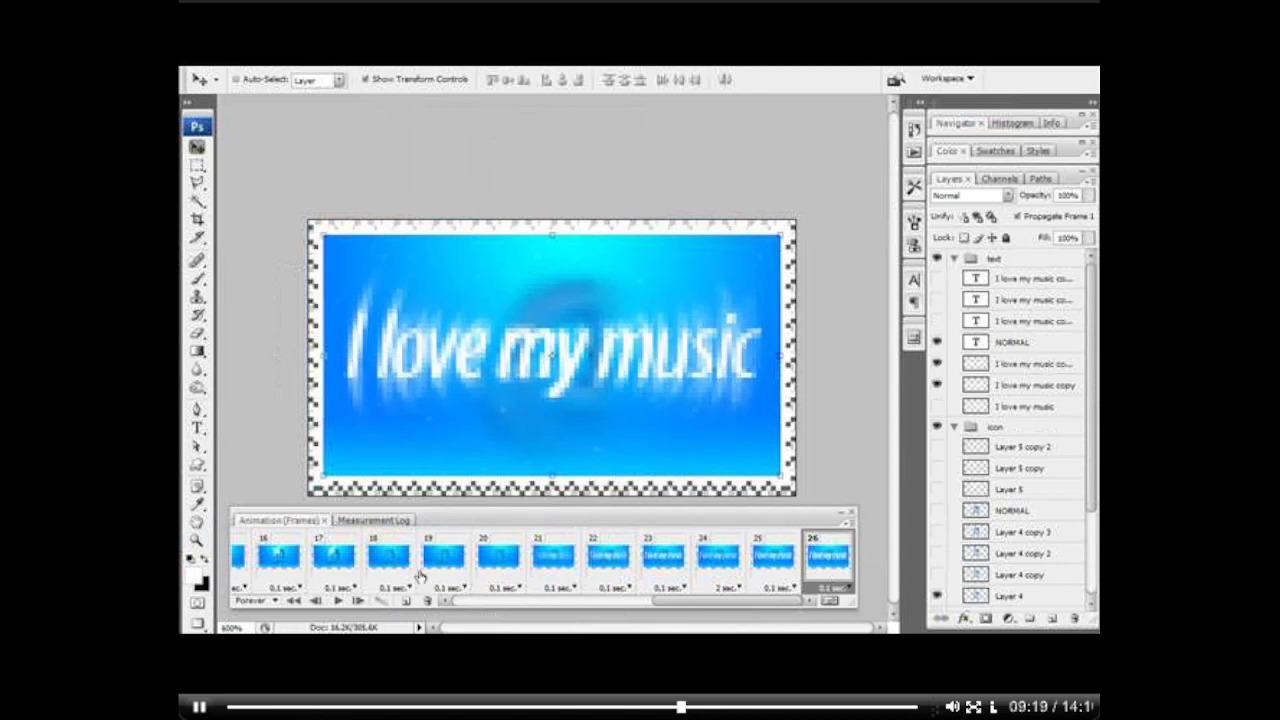
pyautogui.click(406, 601)
pyautogui.click(937, 406)
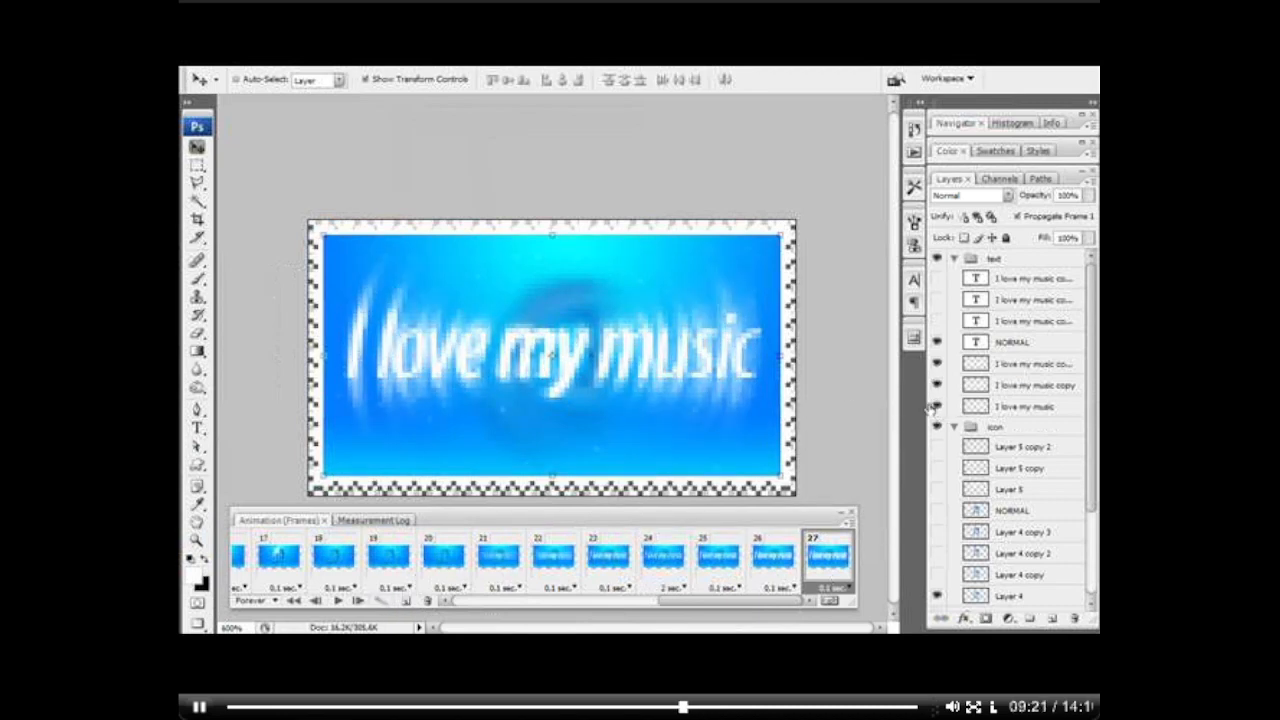
# Step: Add frame 28 with the I love my music blur hidden, and frame 29 with the NORMAL text hidden as well
pyautogui.click(406, 601)
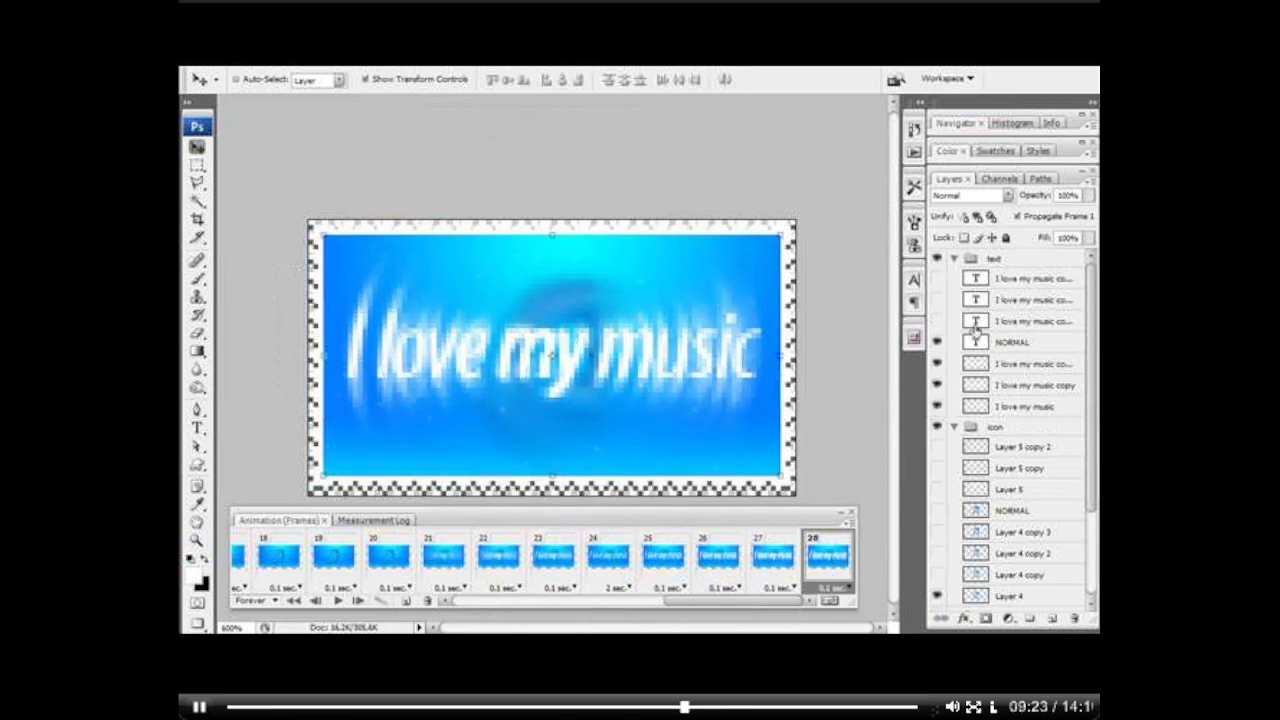
pyautogui.click(938, 341)
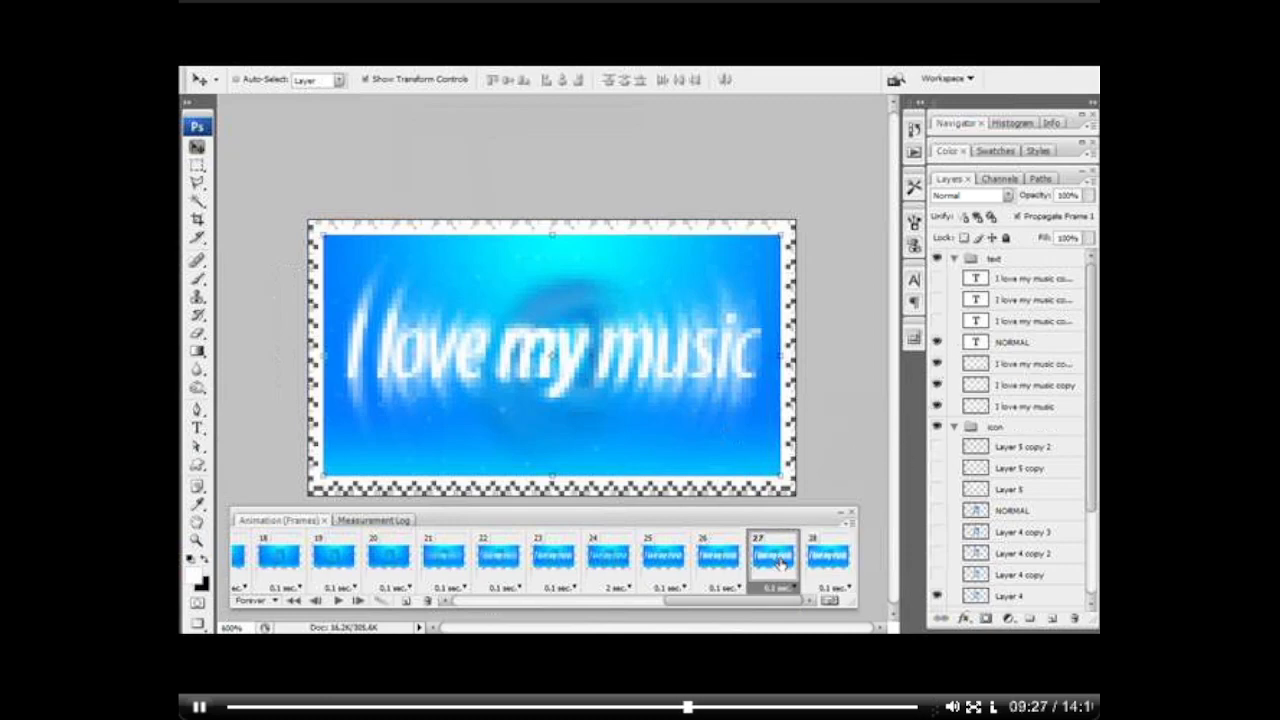
pyautogui.click(937, 406)
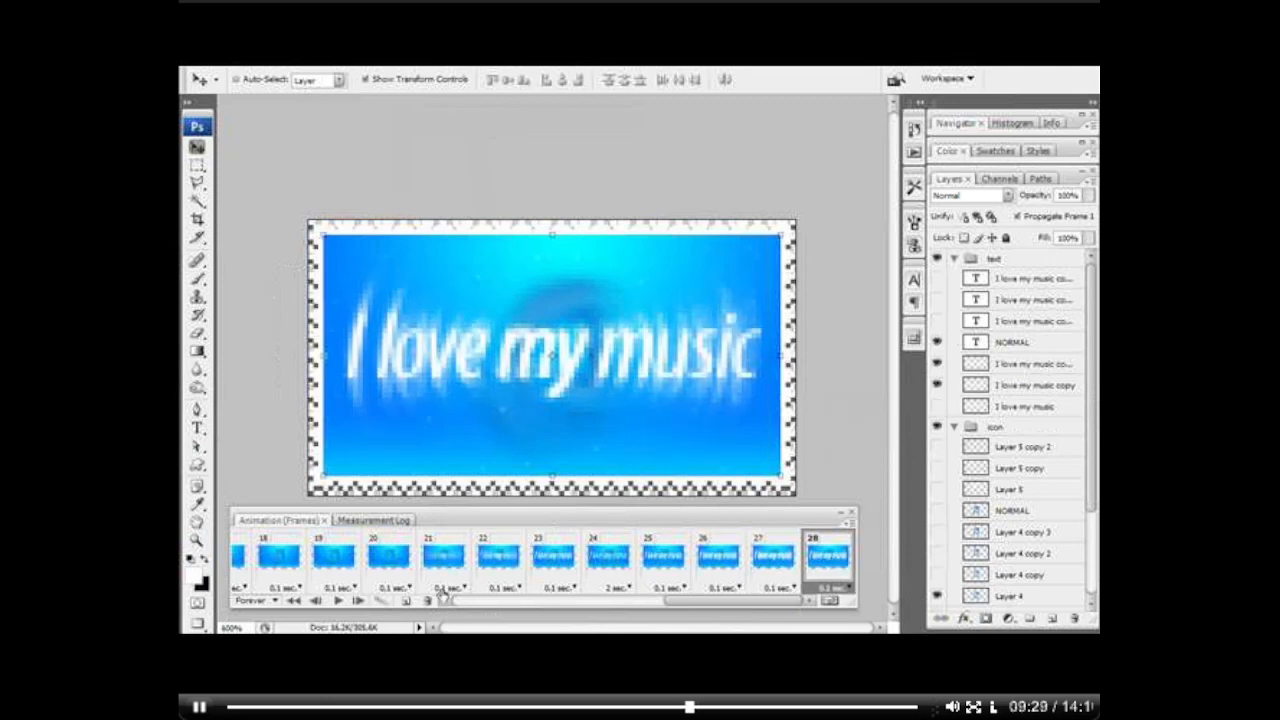
pyautogui.click(406, 601)
pyautogui.click(937, 342)
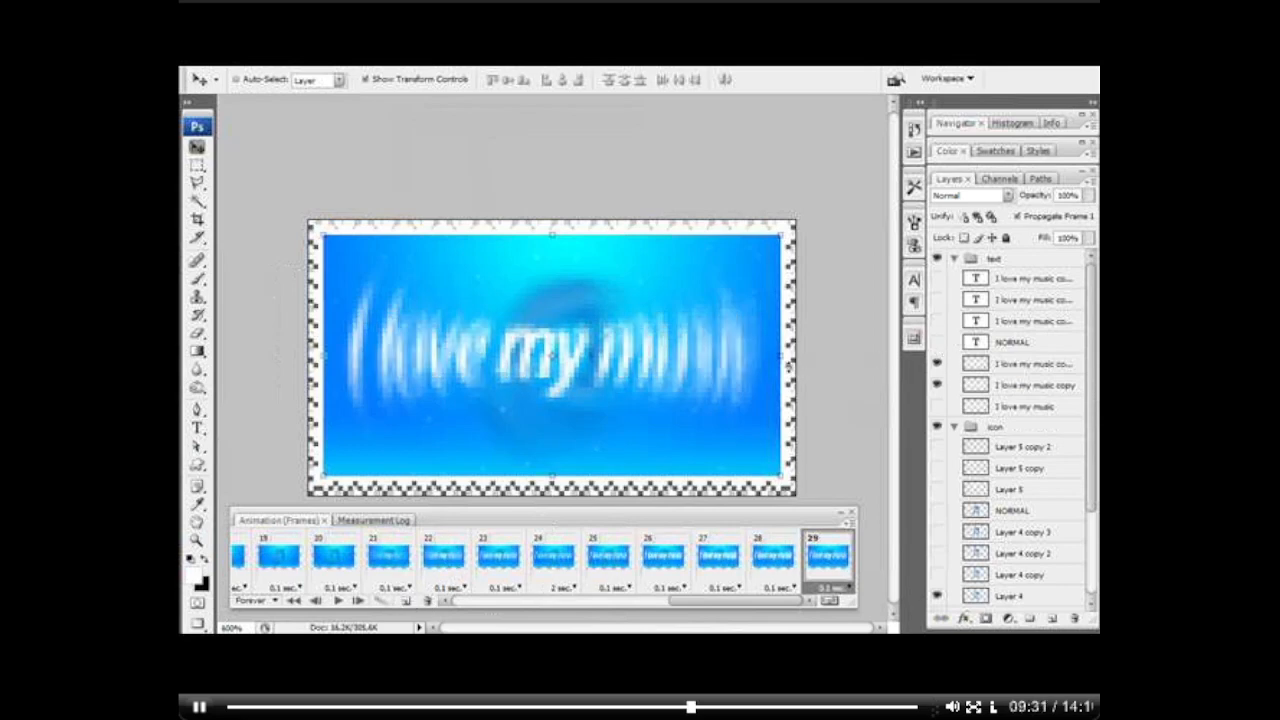
# Step: Add frame 30 with I love my music copy hidden, and frame 31 showing it again plus the text duplicate directly above NORMAL
pyautogui.click(406, 601)
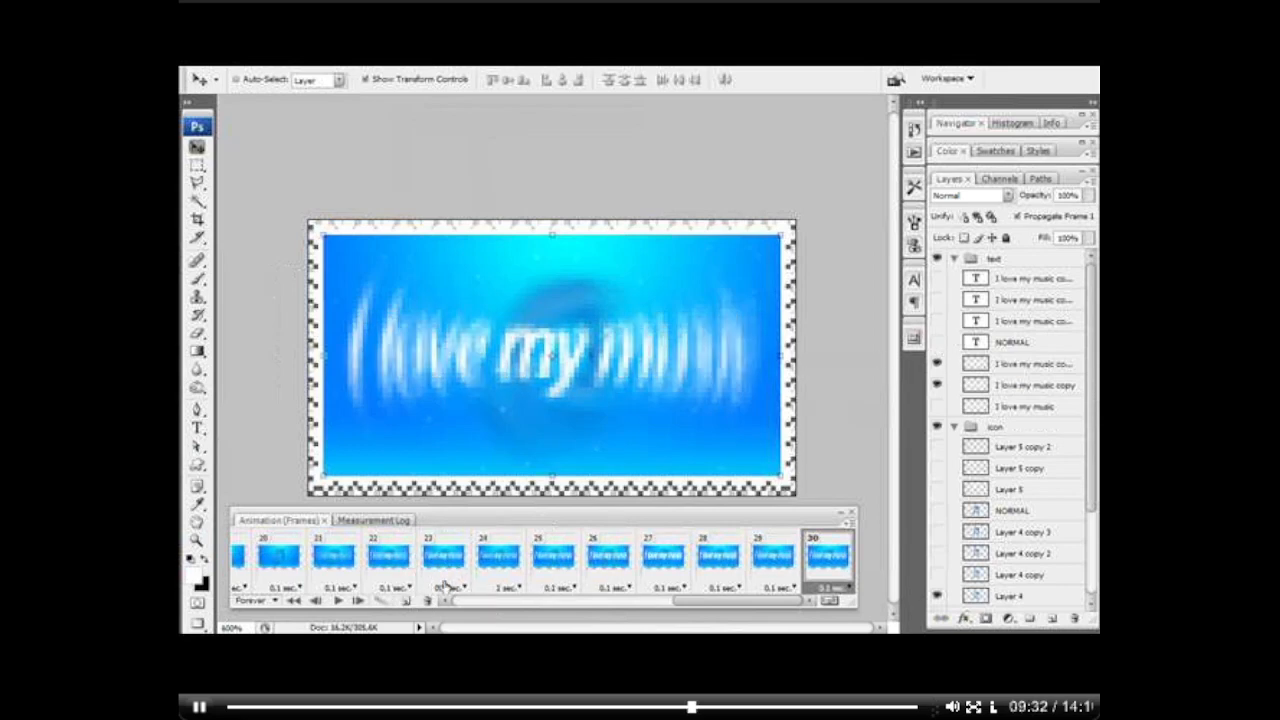
pyautogui.click(937, 384)
pyautogui.click(406, 602)
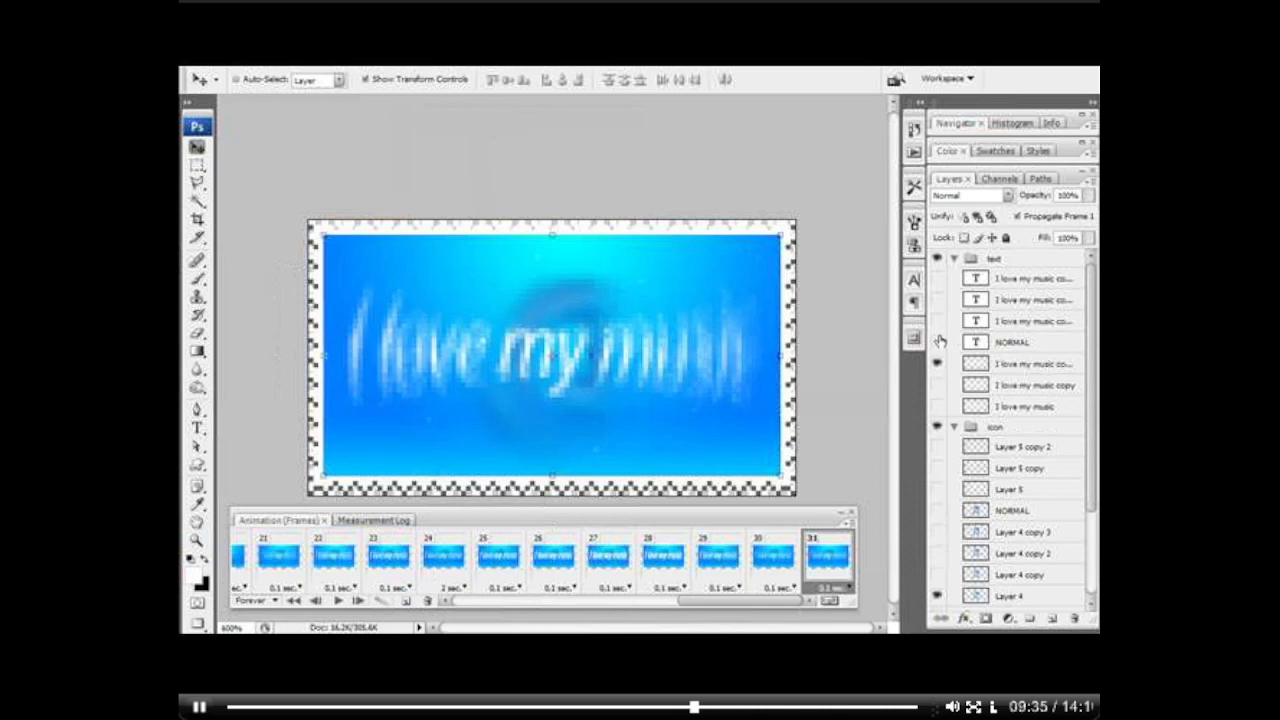
pyautogui.click(937, 320)
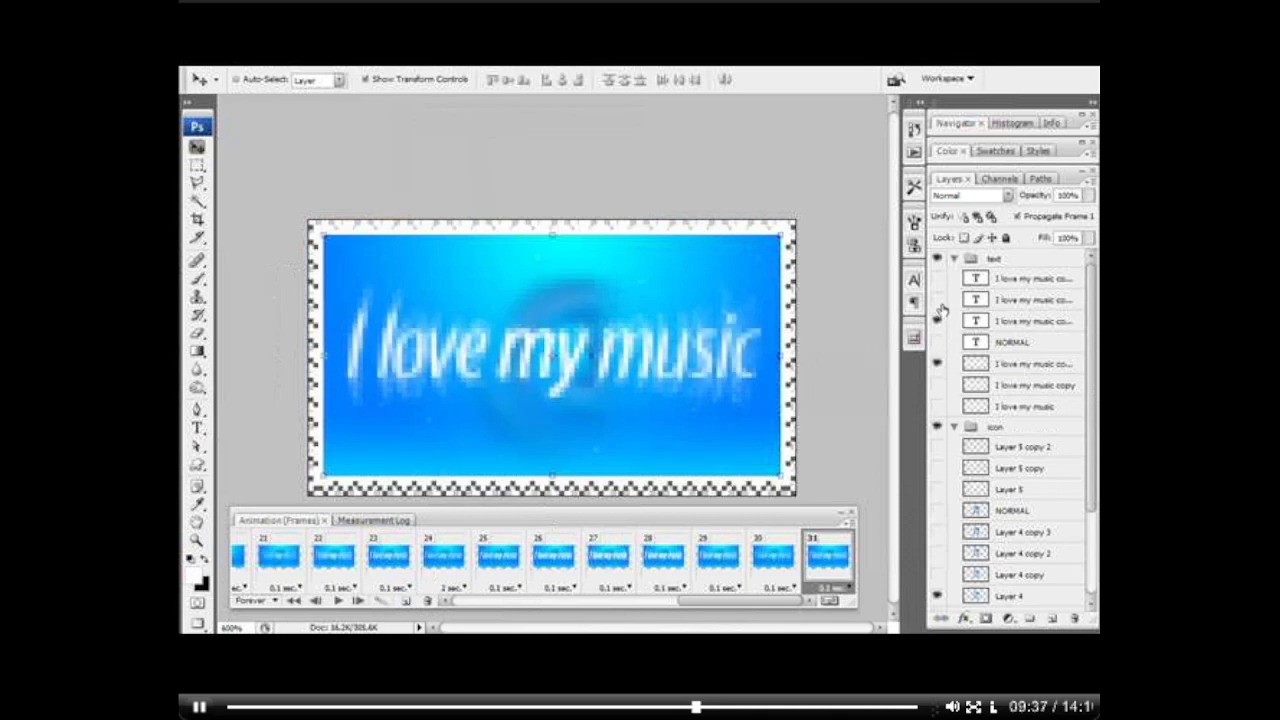
pyautogui.click(716, 564)
pyautogui.click(673, 560)
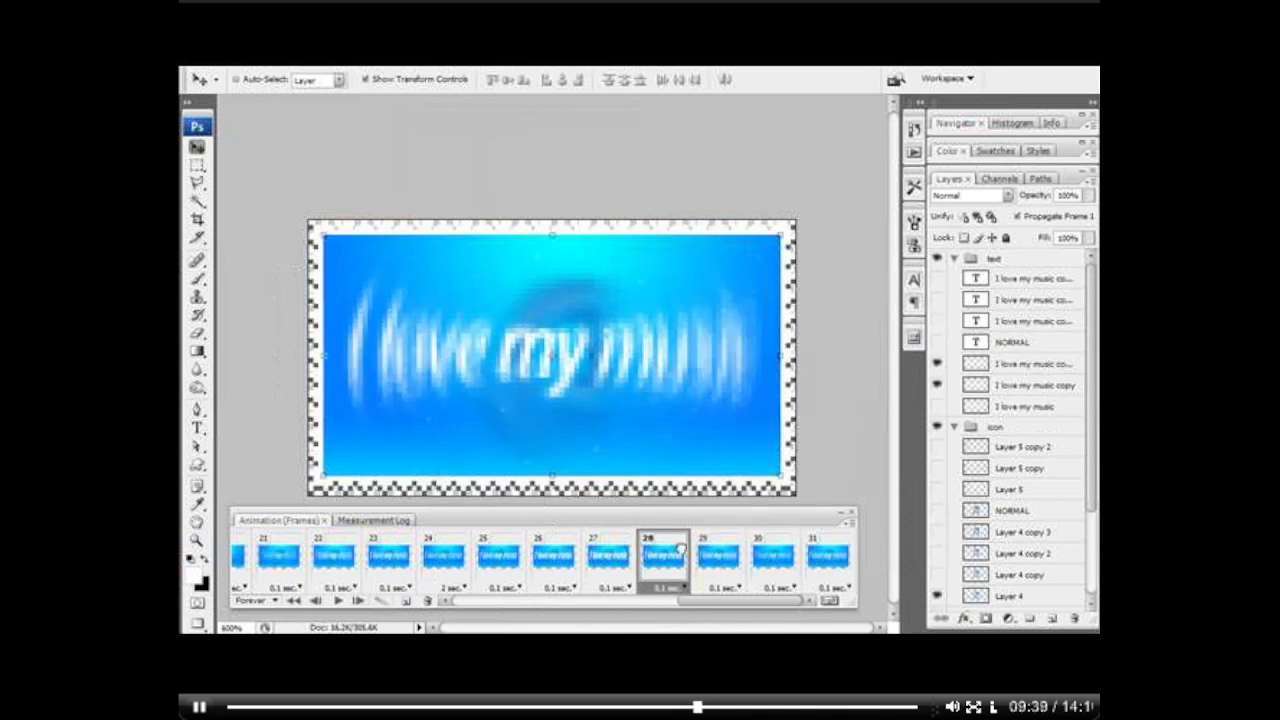
pyautogui.click(732, 561)
pyautogui.click(775, 558)
pyautogui.click(830, 552)
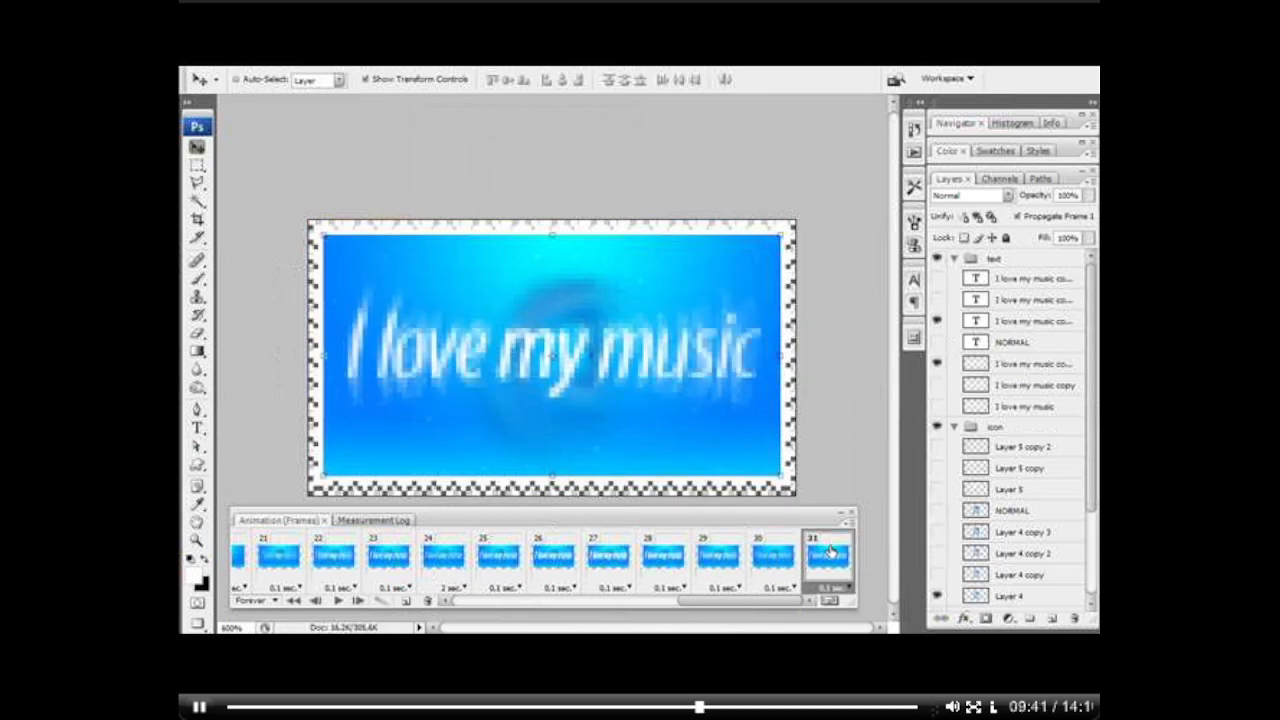
pyautogui.click(938, 386)
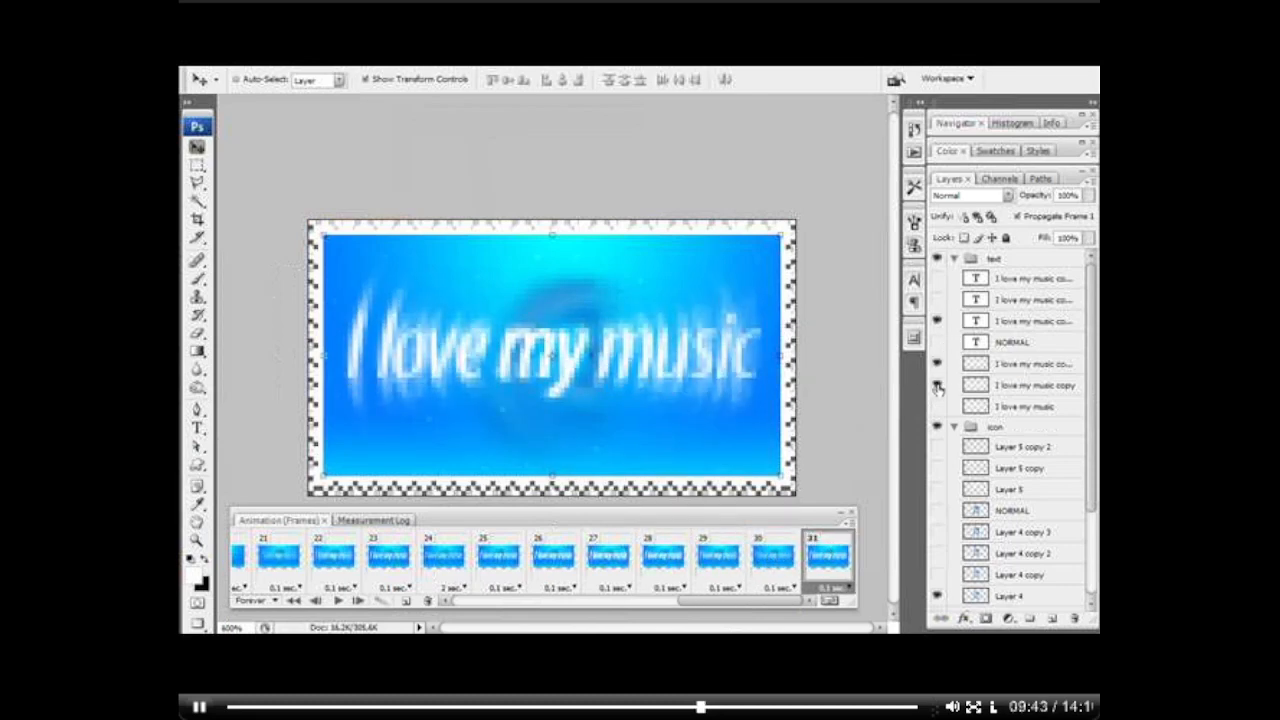
# Step: Add frame 32 showing the second text duplicate above NORMAL with I love my music copy, hiding the first duplicate and the blur beneath NORMAL
pyautogui.click(406, 601)
pyautogui.click(937, 299)
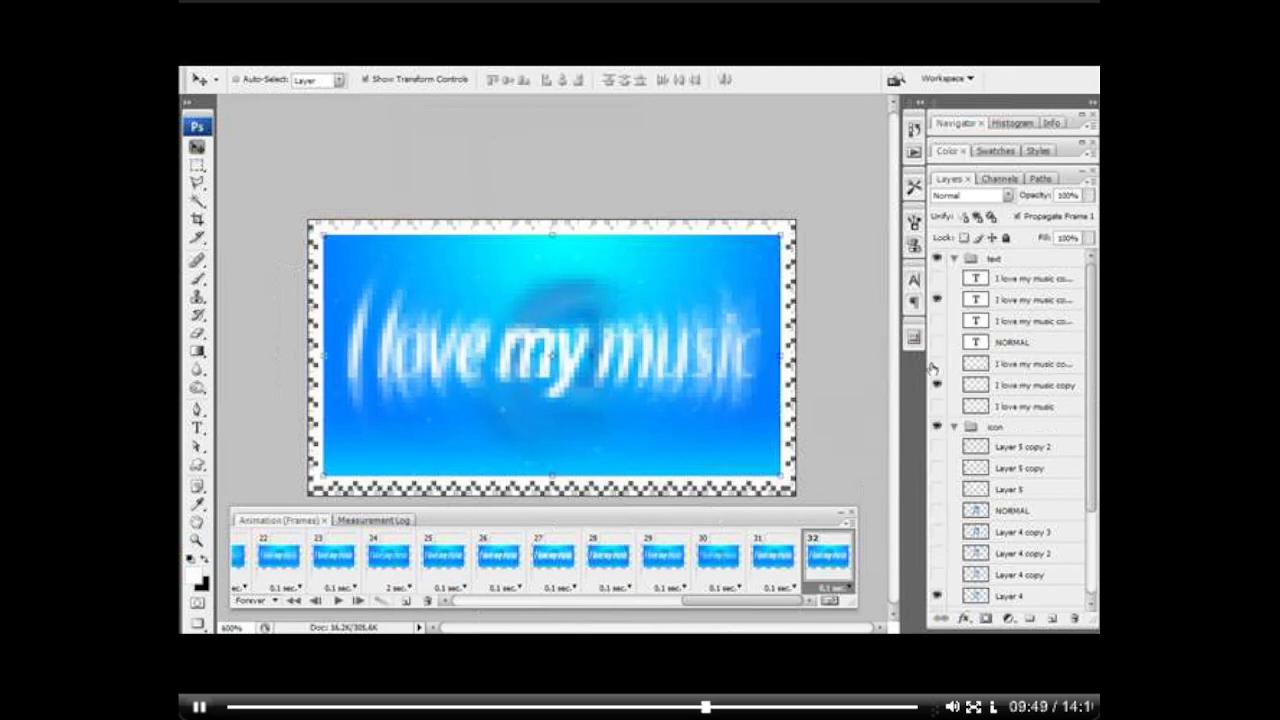
pyautogui.click(937, 363)
# Step: Add frame 33 showing only the topmost text duplicate and the I love my music blur in the text group
pyautogui.click(406, 601)
pyautogui.click(937, 299)
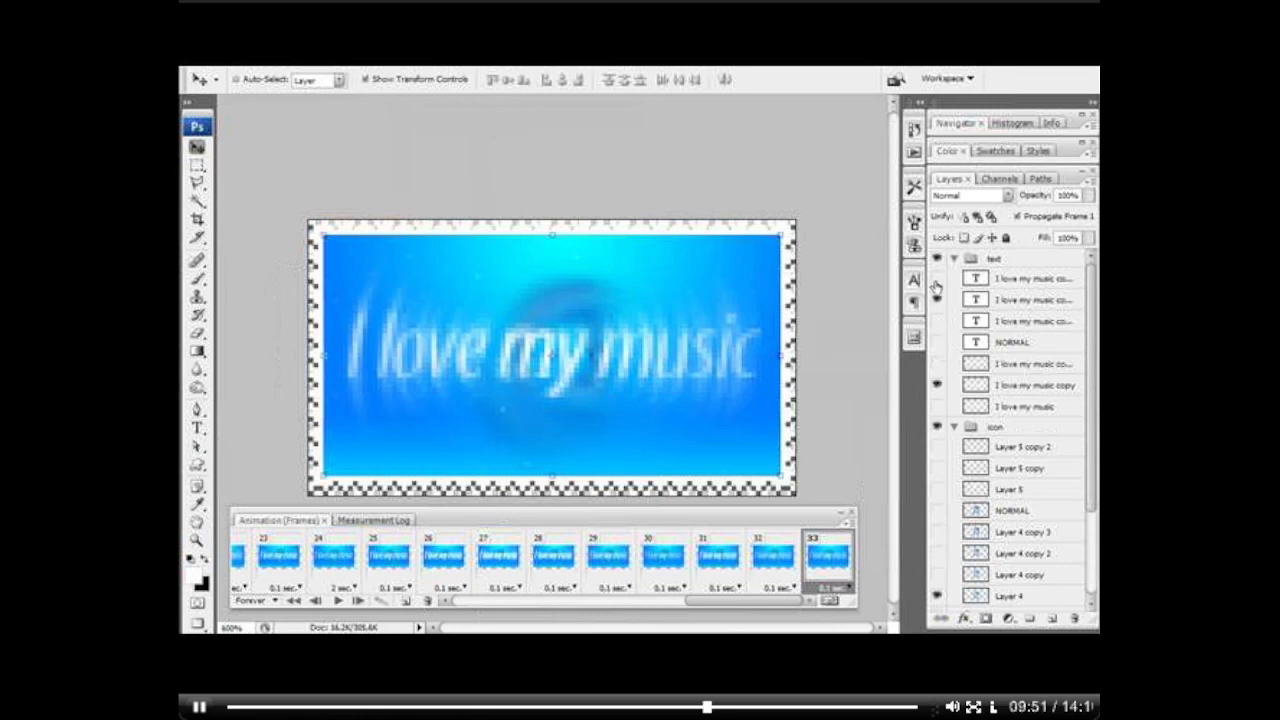
pyautogui.click(937, 278)
pyautogui.click(937, 406)
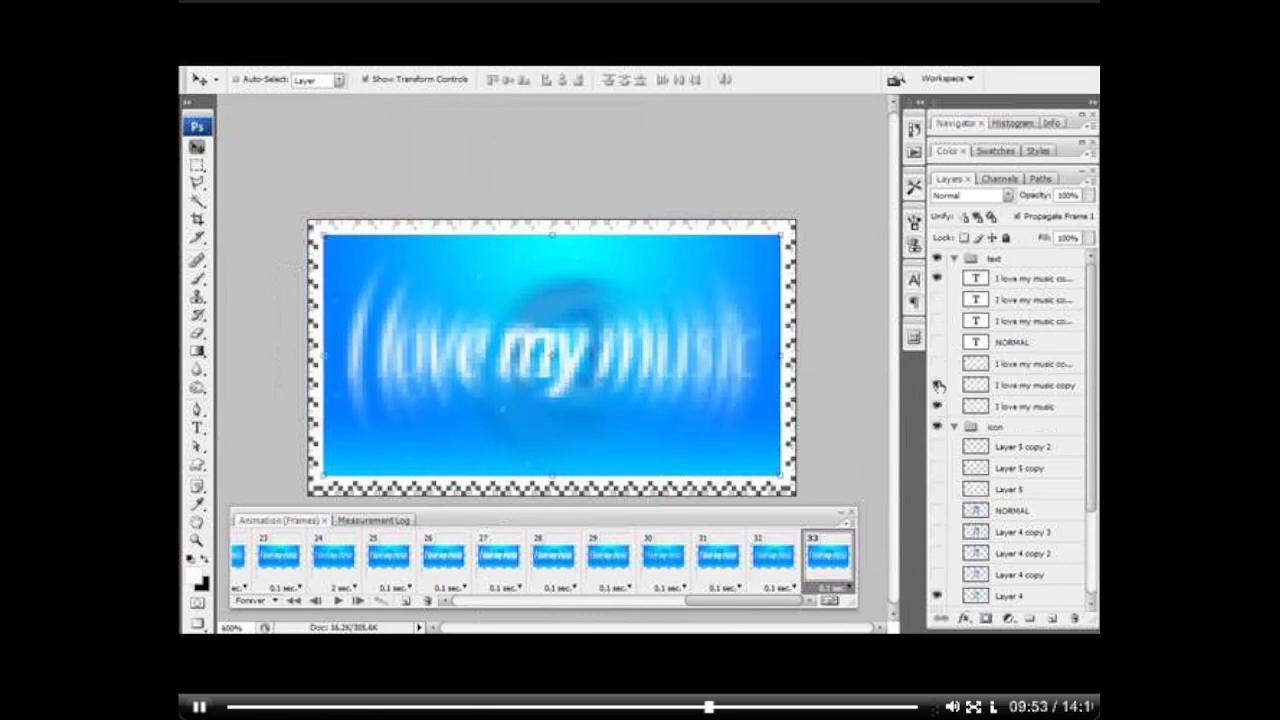
pyautogui.click(937, 384)
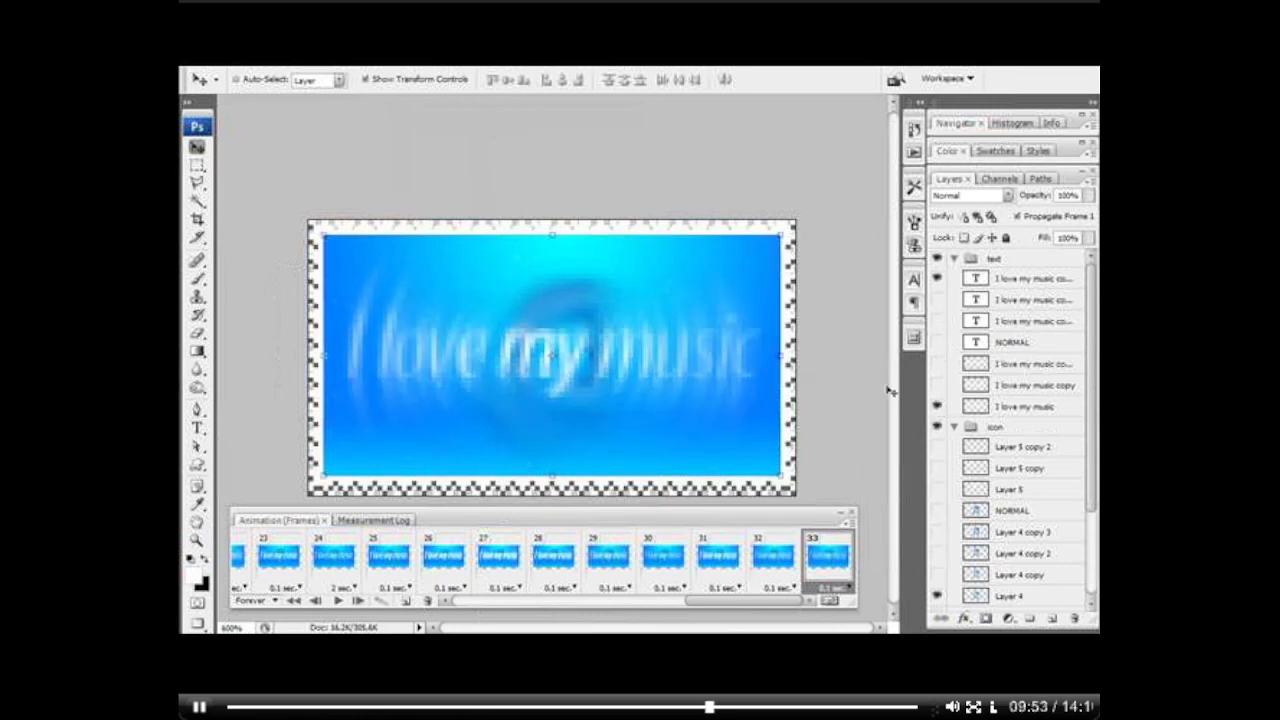
# Step: Add frame 34 with the I love my music blur and the topmost text duplicate hidden
pyautogui.click(406, 601)
pyautogui.click(937, 406)
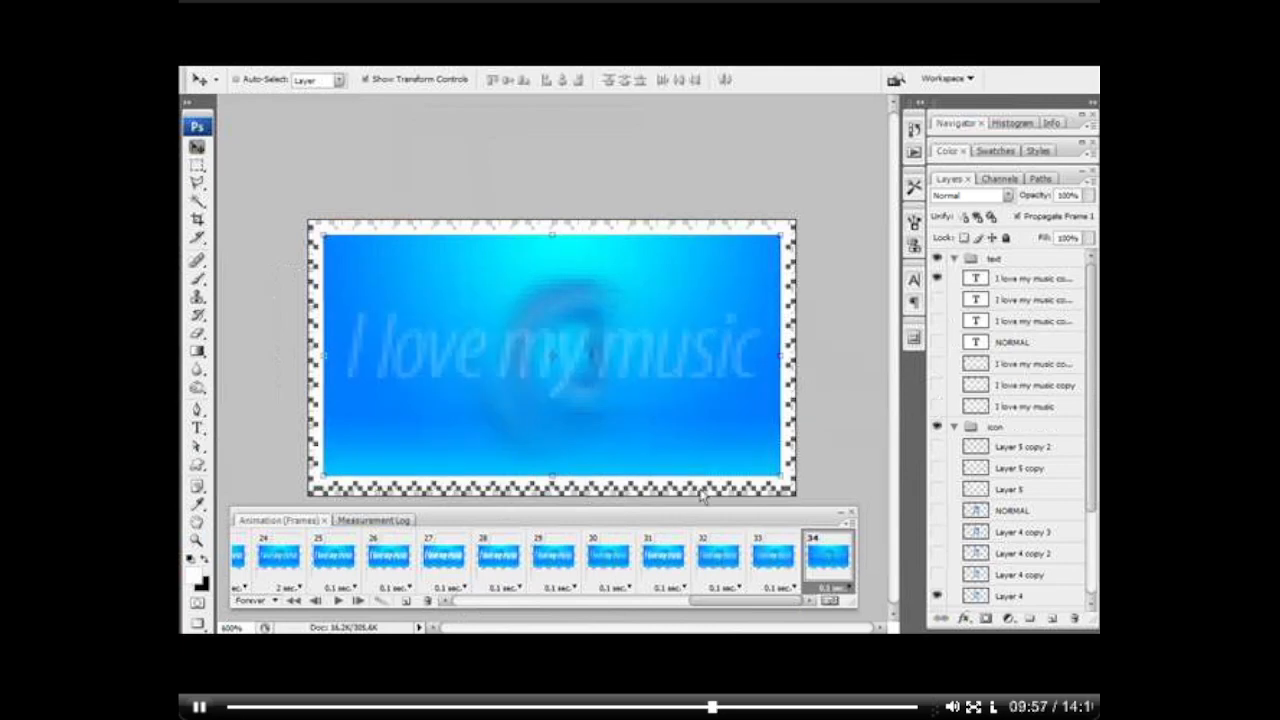
pyautogui.click(934, 290)
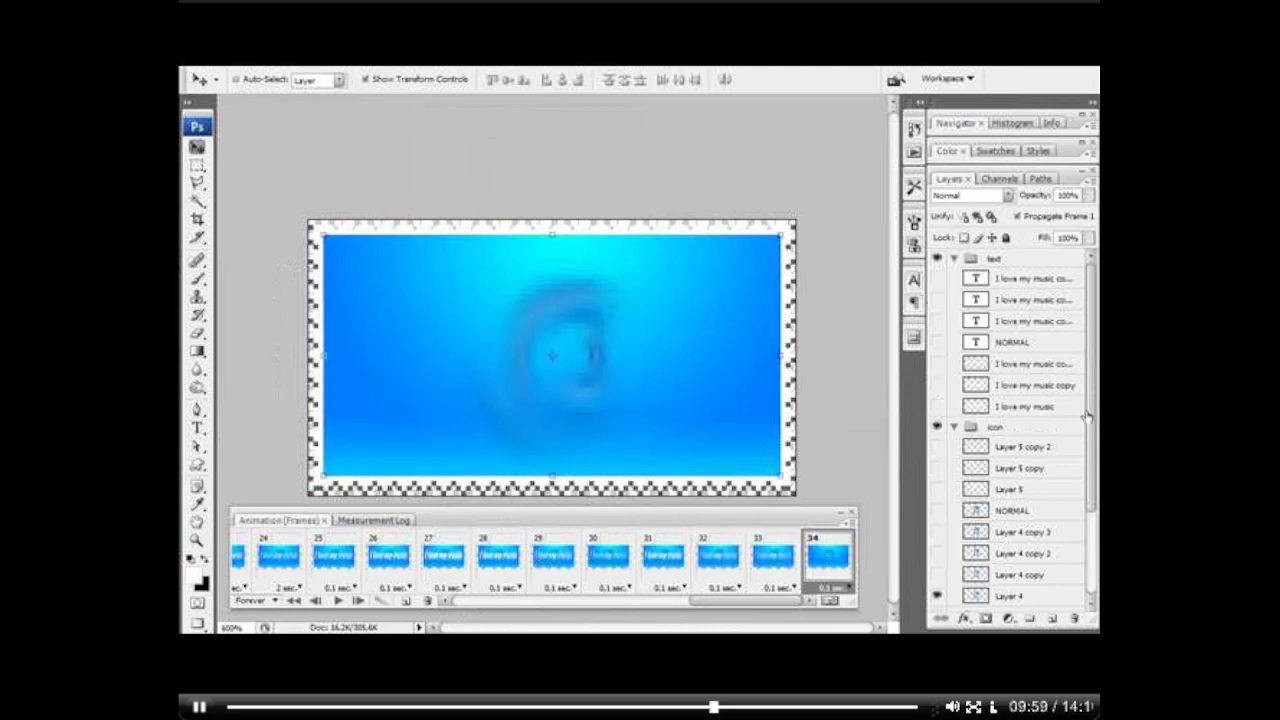
# Step: Add frame 35 showing only Layer 4 in the icon group, and set its delay to 0 sec
pyautogui.scroll(-3, 1094, 426)
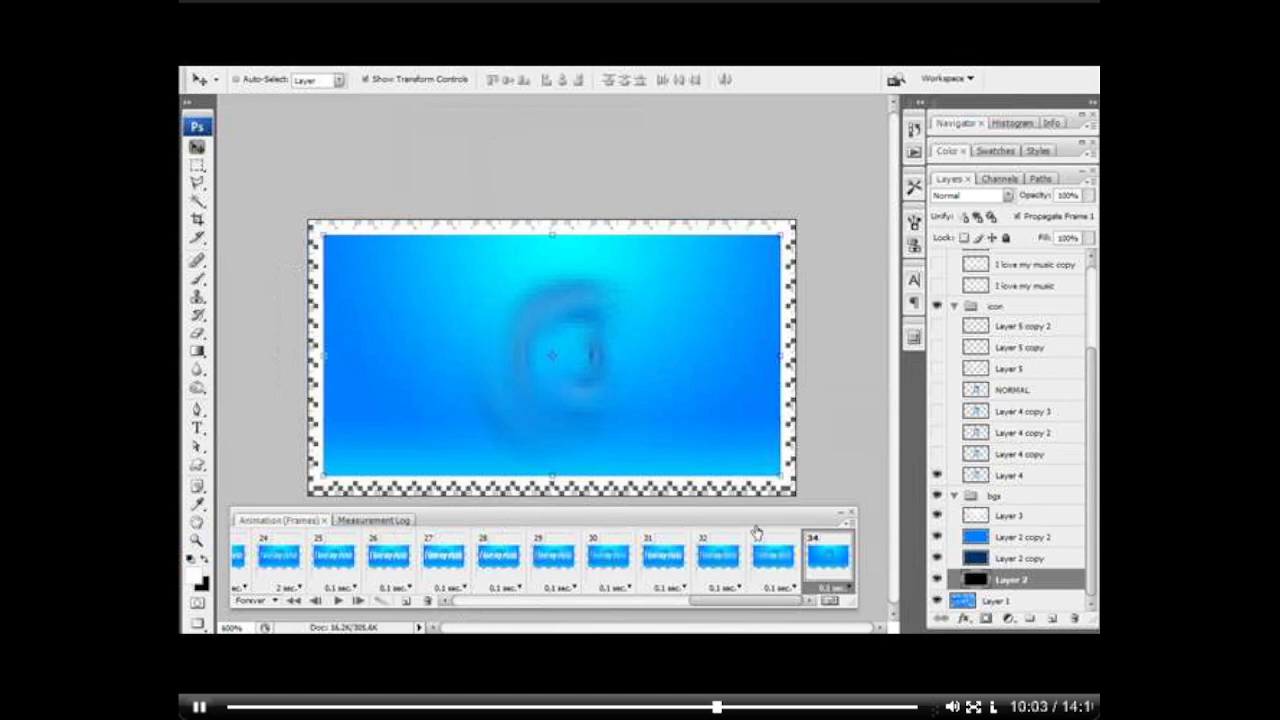
pyautogui.click(405, 601)
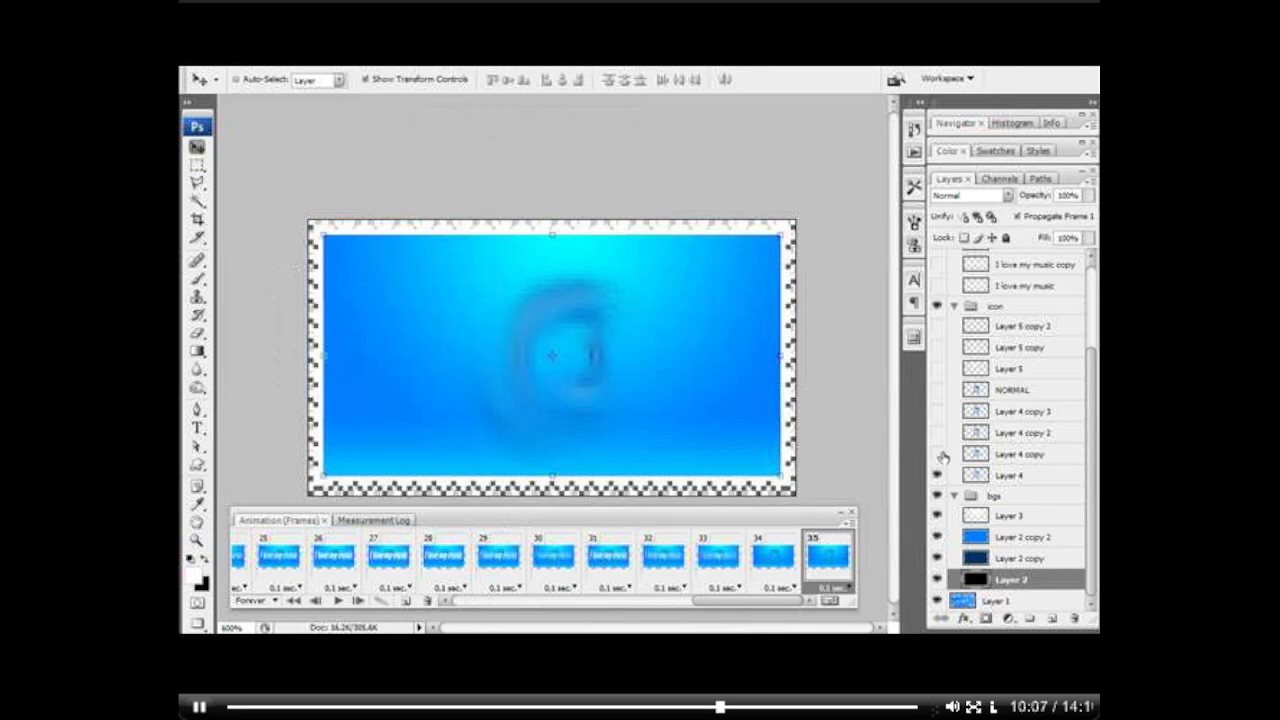
pyautogui.moveTo(941, 411)
pyautogui.mouseDown()
pyautogui.moveTo(941, 454)
pyautogui.moveTo(937, 412)
pyautogui.mouseUp()
pyautogui.click(937, 327)
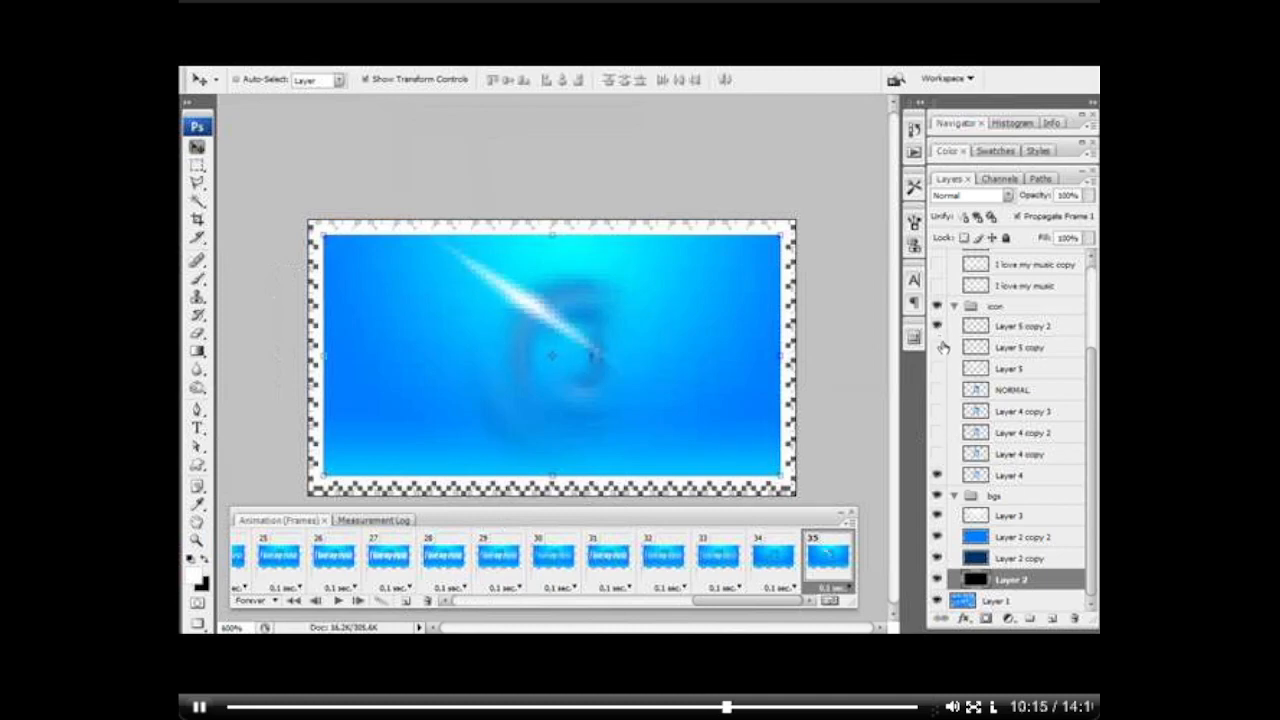
pyautogui.click(937, 329)
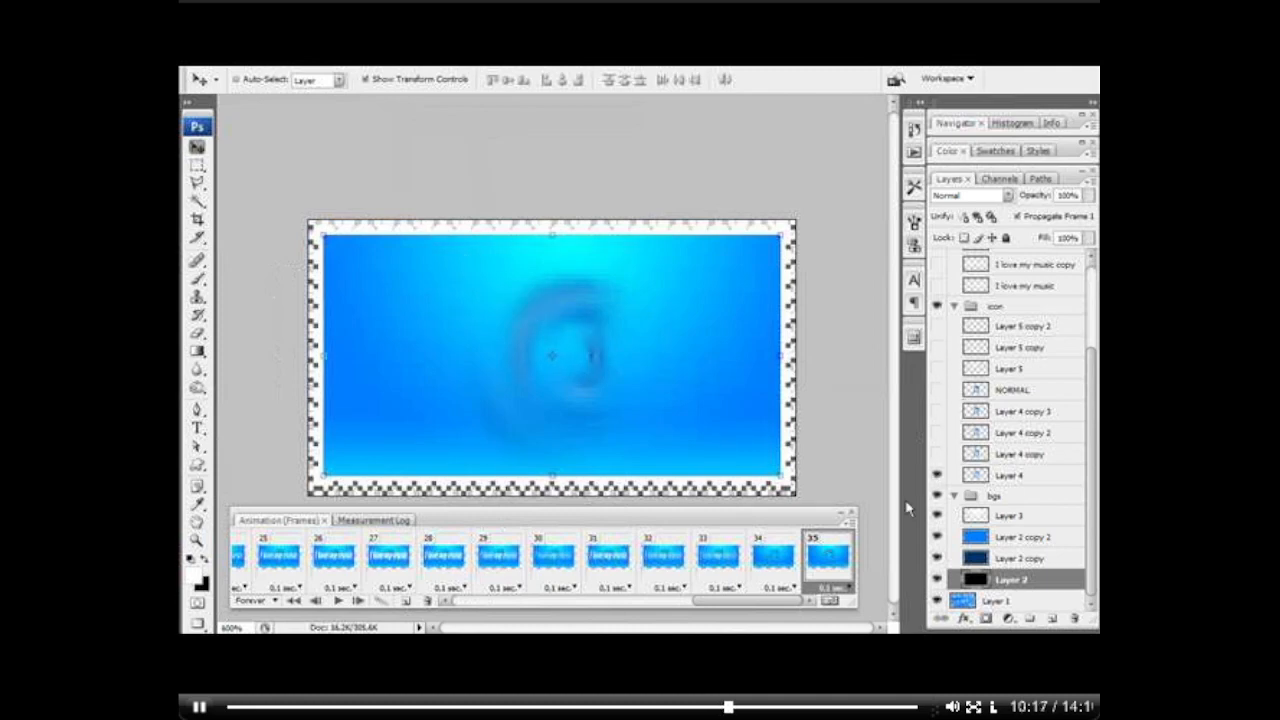
pyautogui.click(845, 592)
pyautogui.click(805, 598)
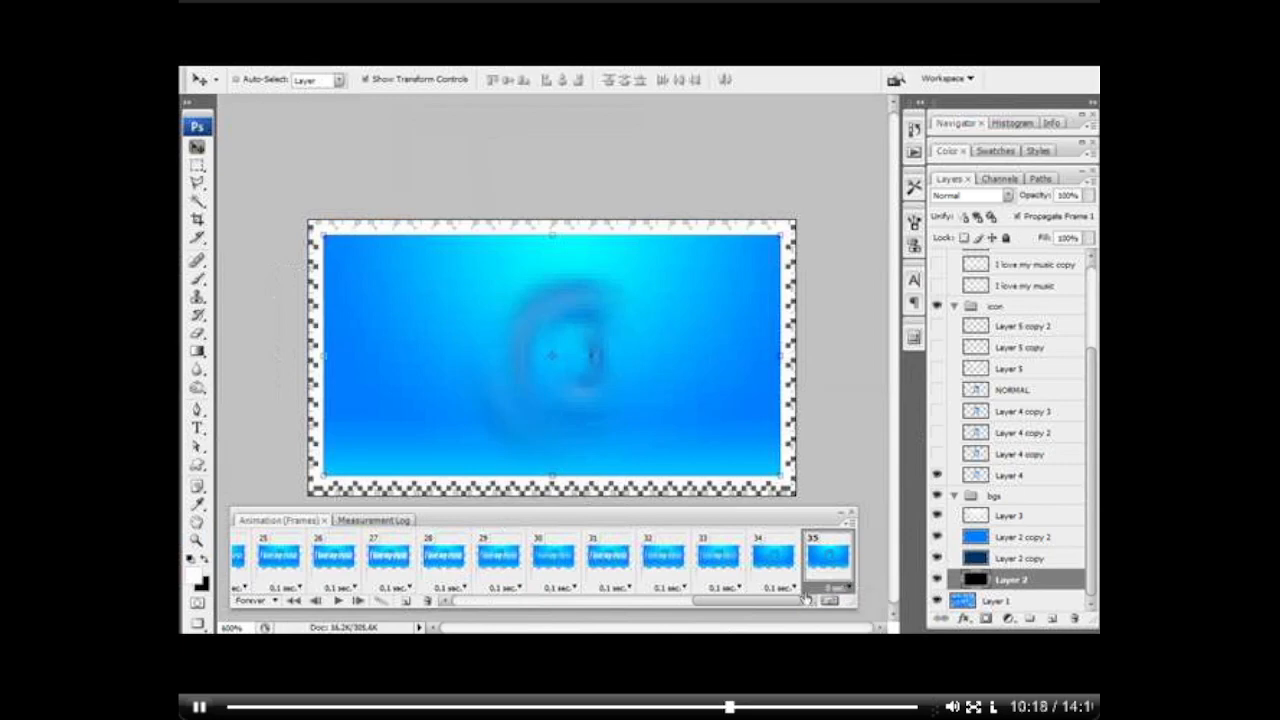
# Step: Add frame 36 with Layer 4 copy 2 and Layer 5 shown, and frame 37 with Layer 5 copy 2 and Layer 4 copy 3 shown too
pyautogui.click(407, 601)
pyautogui.click(937, 433)
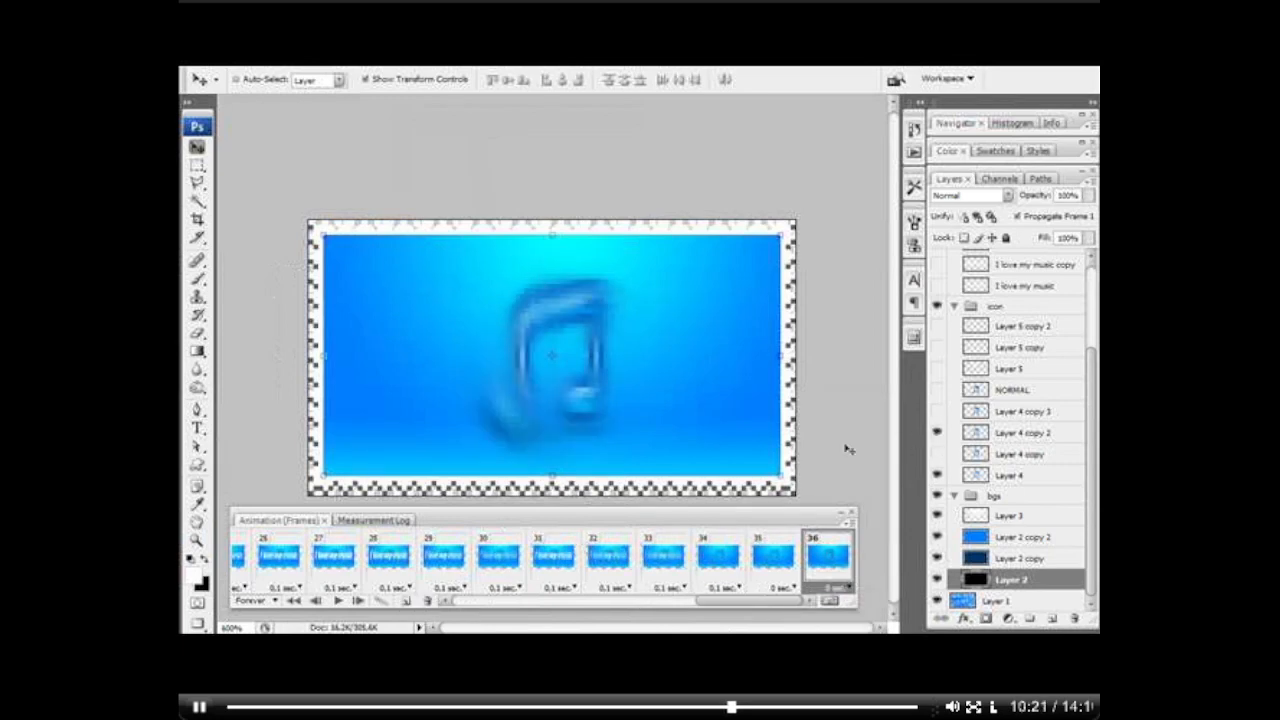
pyautogui.click(937, 368)
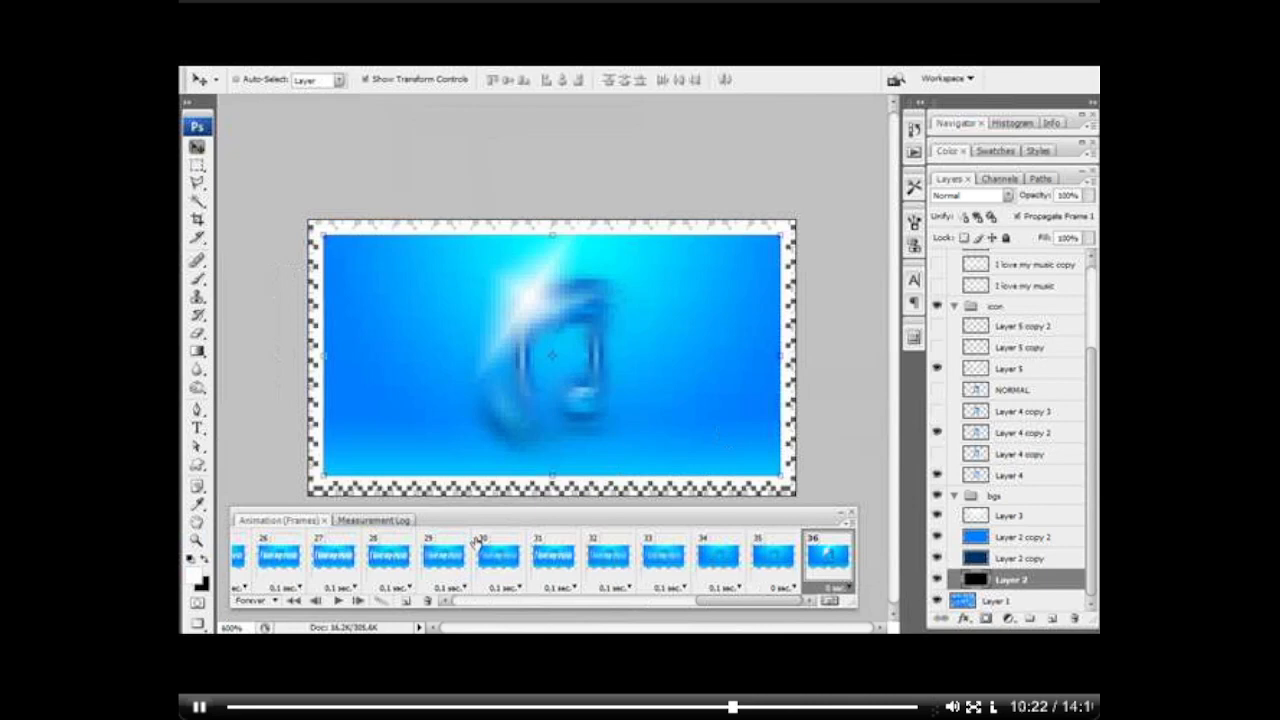
pyautogui.click(407, 601)
pyautogui.click(937, 326)
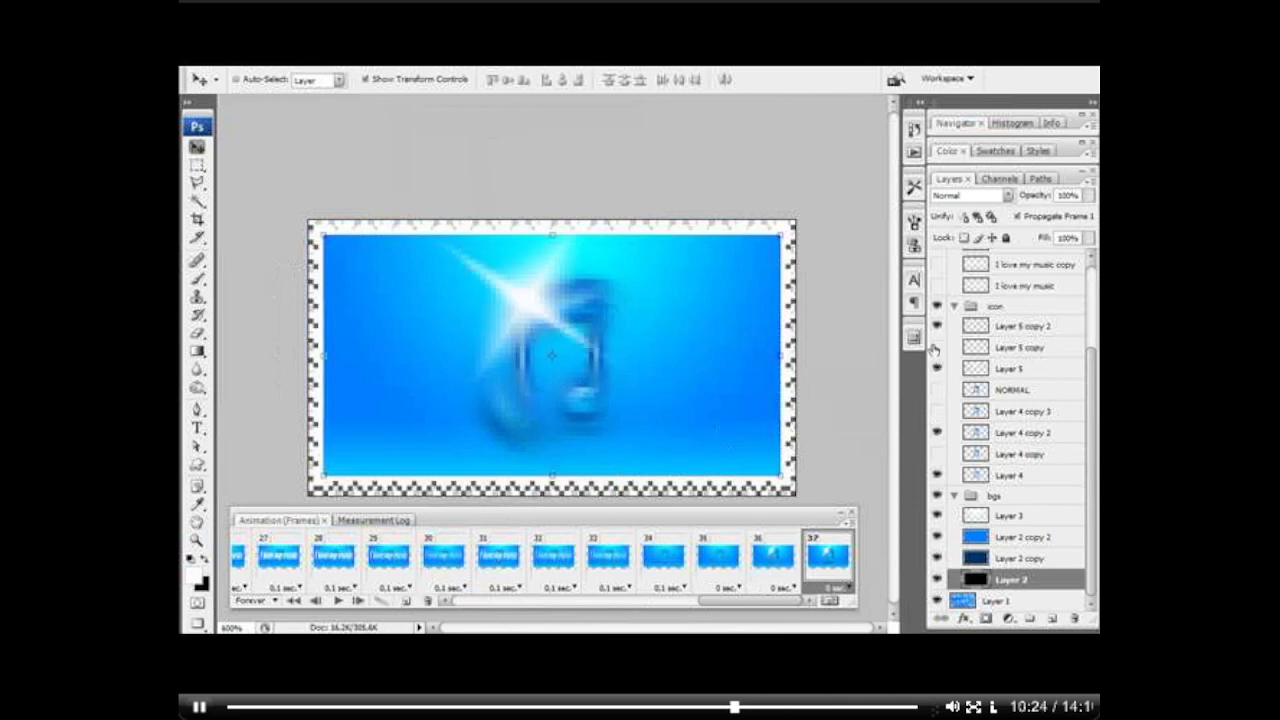
pyautogui.click(937, 411)
# Step: Add frame 38 with the NORMAL icon shown, and frame 39 showing only Layer 5 copy, Layer 4 copy 2 and Layer 4 in the icon group
pyautogui.click(407, 601)
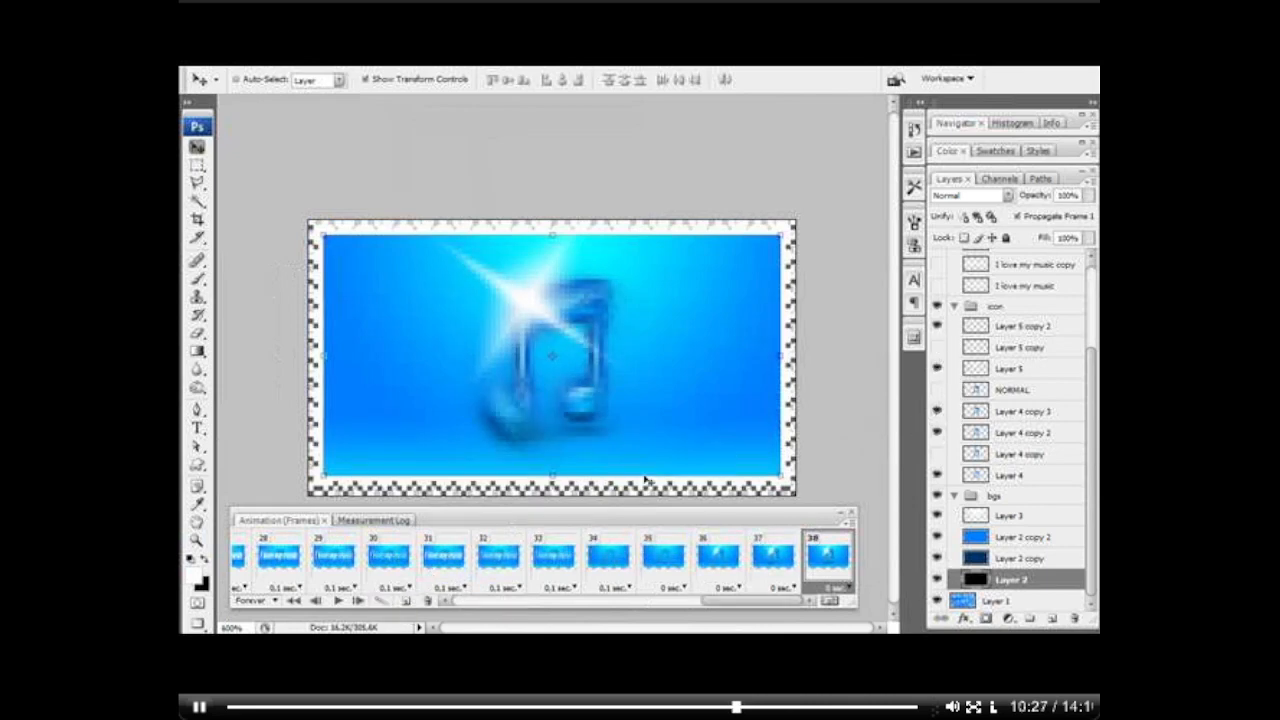
pyautogui.click(938, 390)
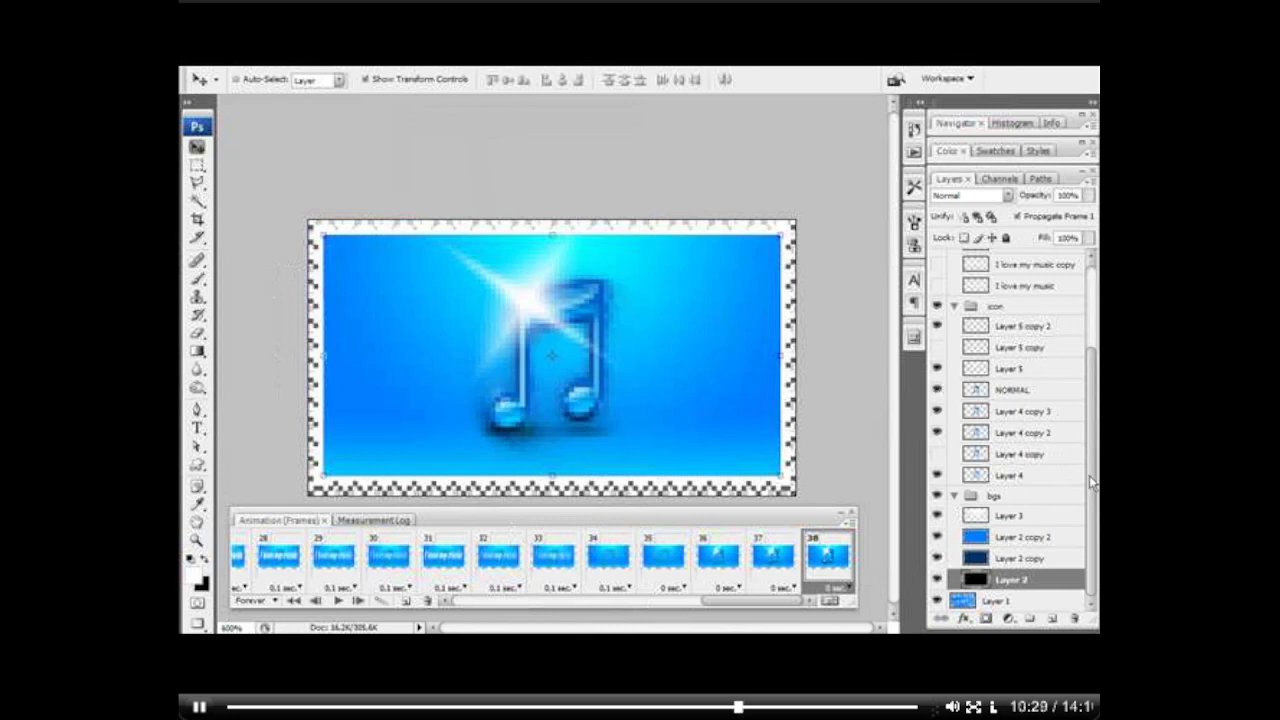
pyautogui.click(407, 601)
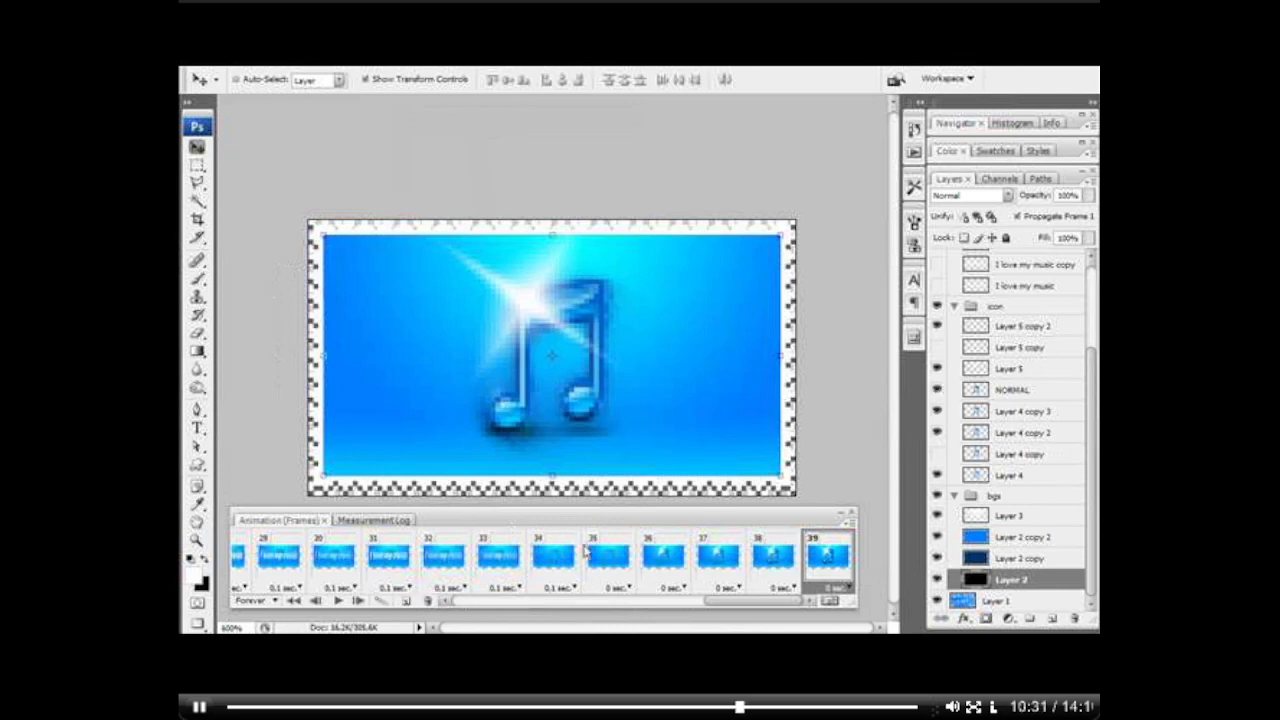
pyautogui.click(938, 326)
pyautogui.click(937, 411)
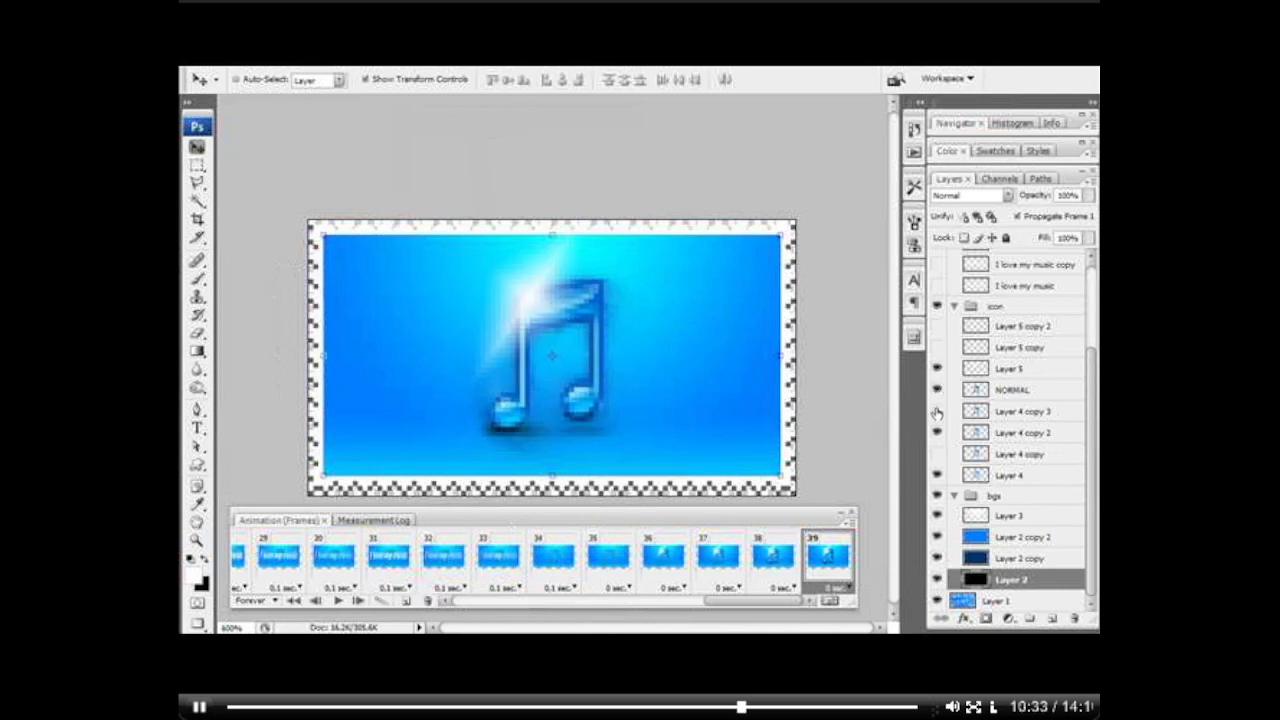
pyautogui.click(937, 390)
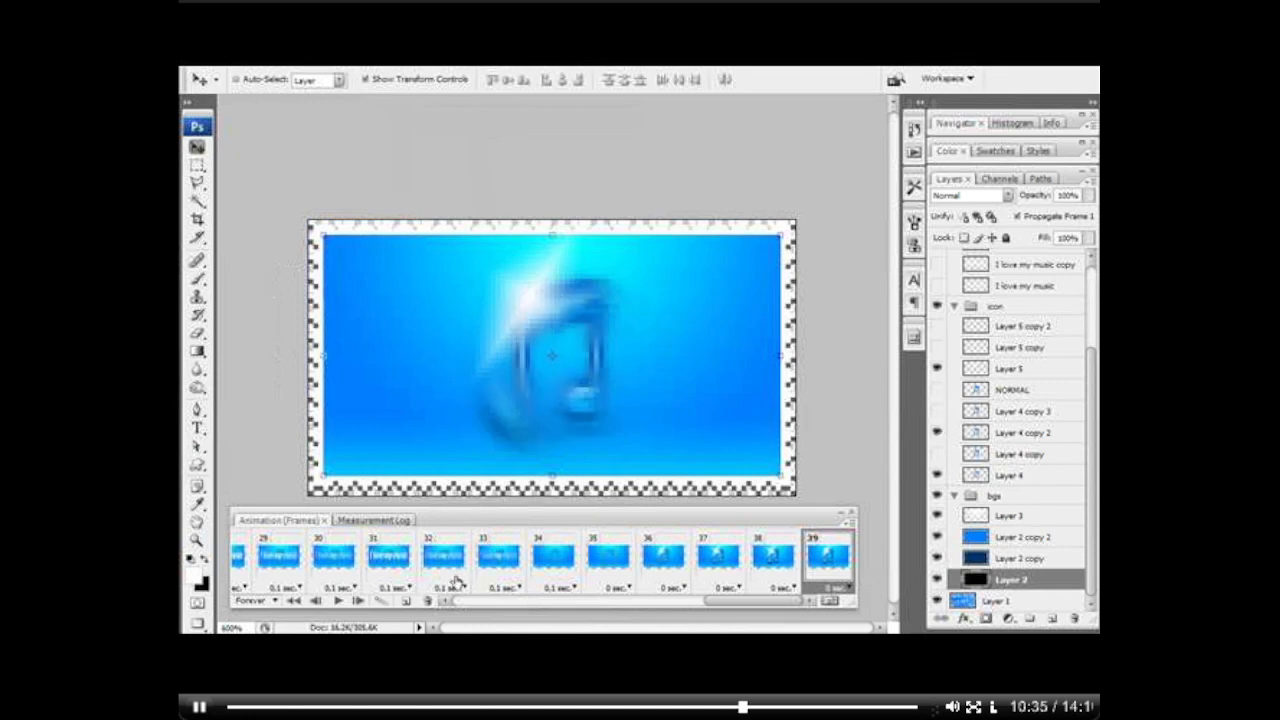
pyautogui.click(937, 347)
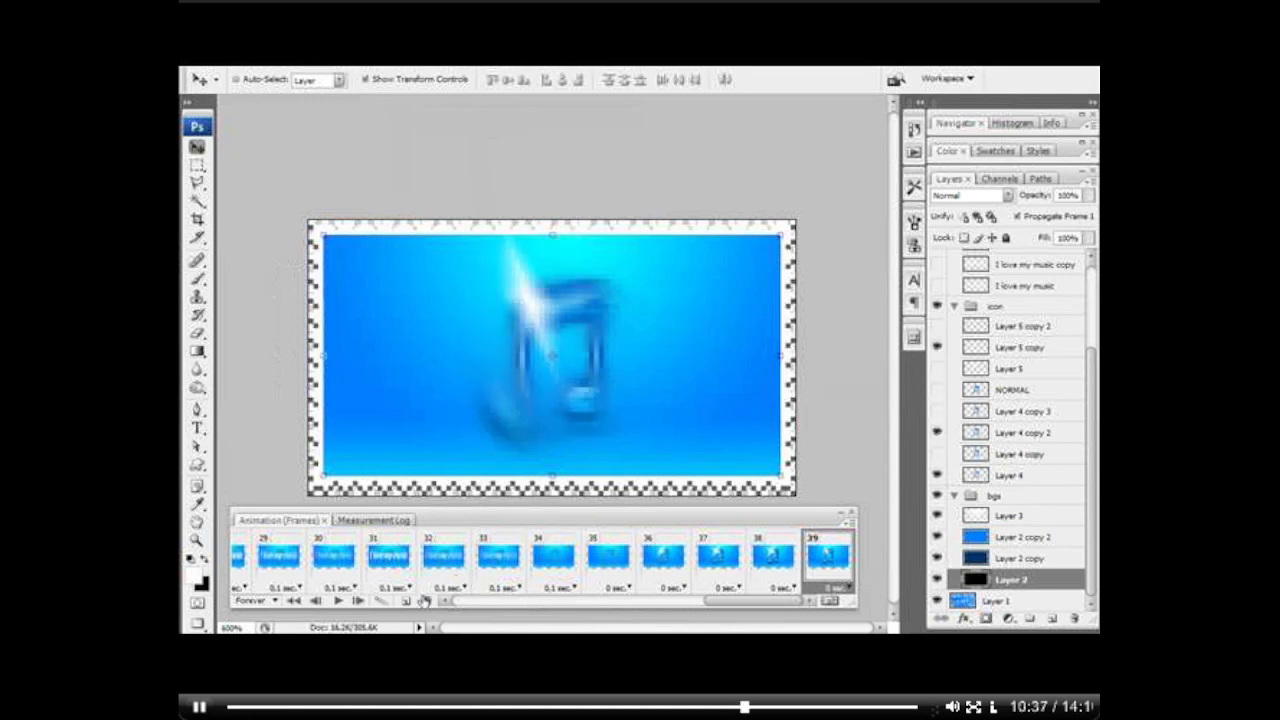
# Step: Add frame 40 with Layer 5 copy, Layer 4 copy 2 and the bright blue Layer 2 copy 2 hidden, keeping Layer 3 shown
pyautogui.click(407, 601)
pyautogui.click(938, 347)
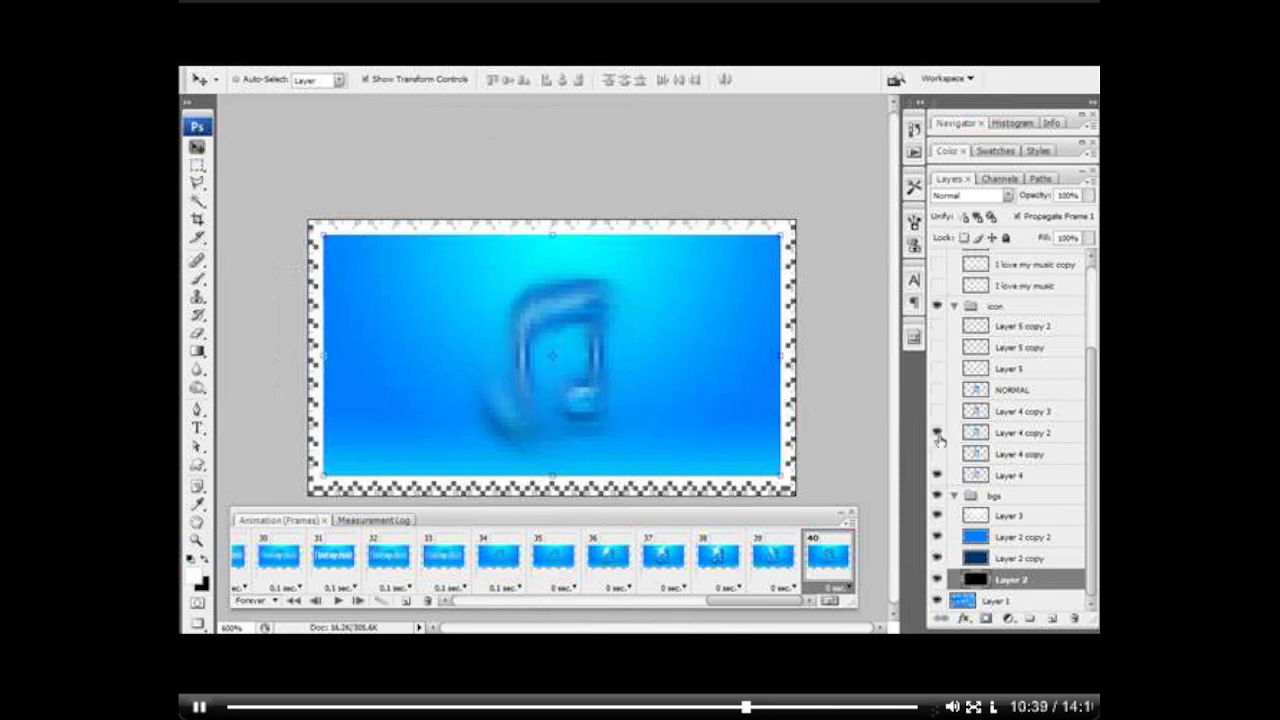
pyautogui.click(937, 432)
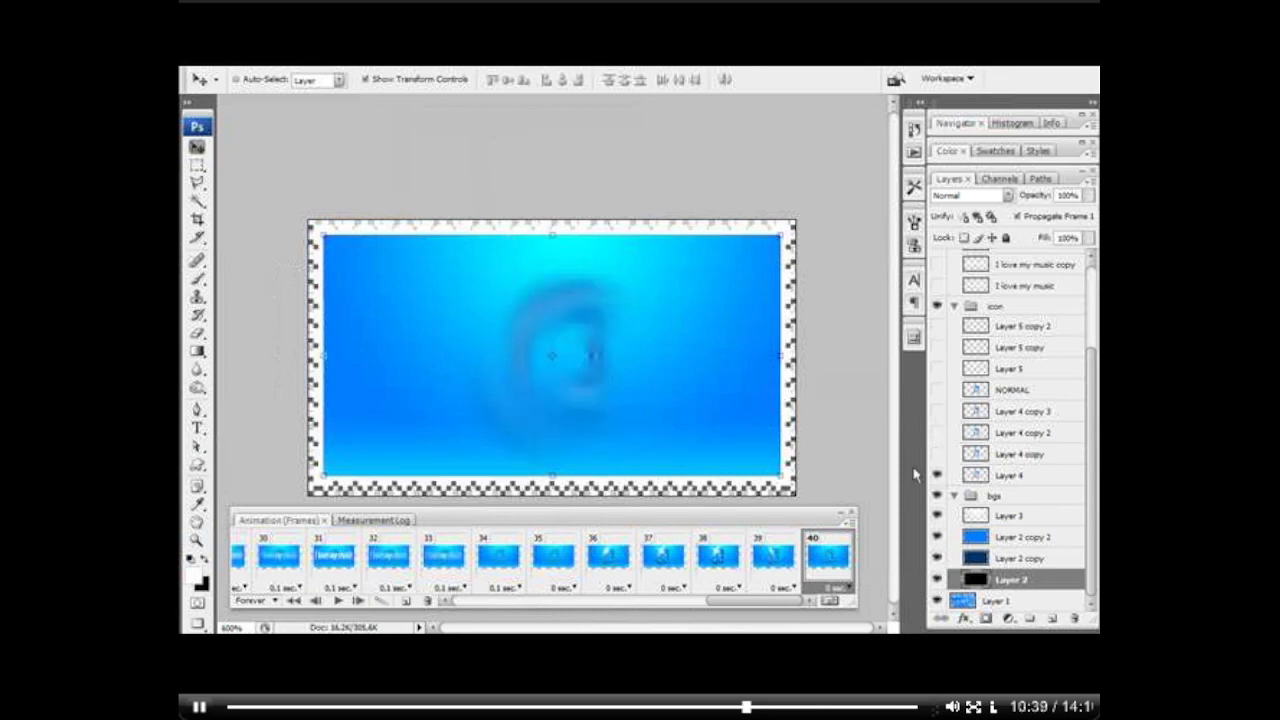
pyautogui.click(938, 516)
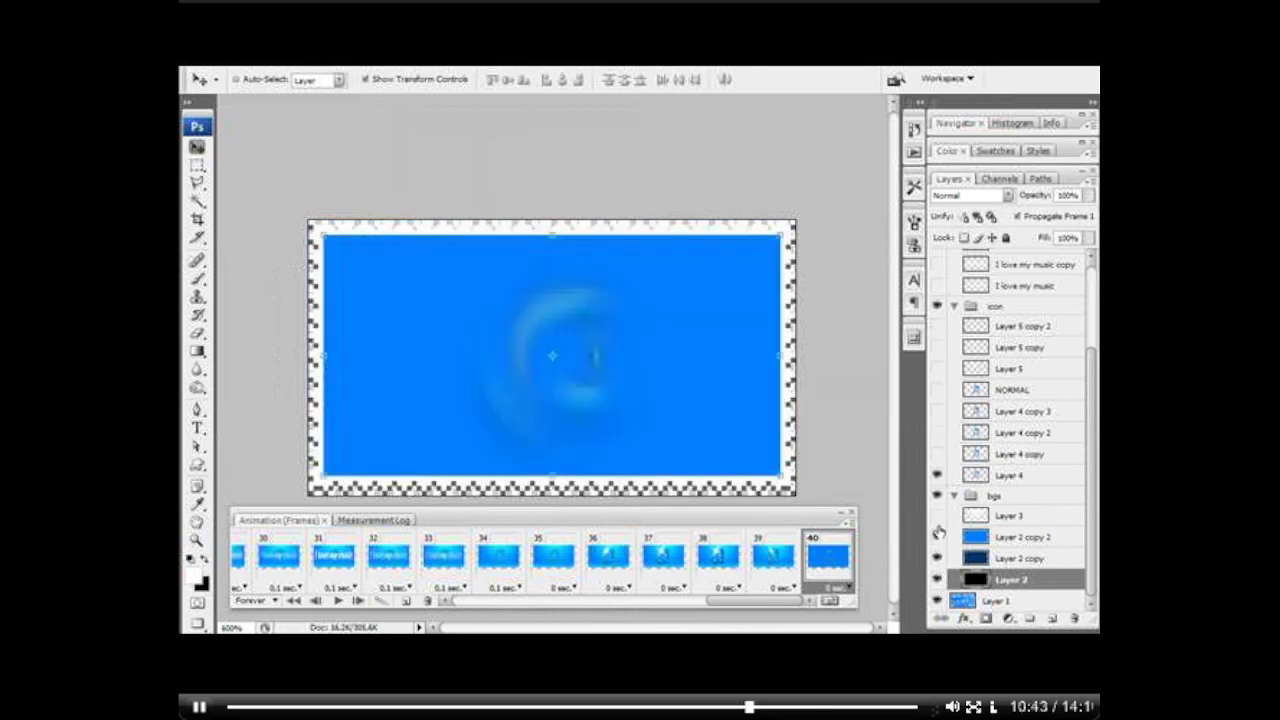
pyautogui.click(938, 516)
pyautogui.click(938, 537)
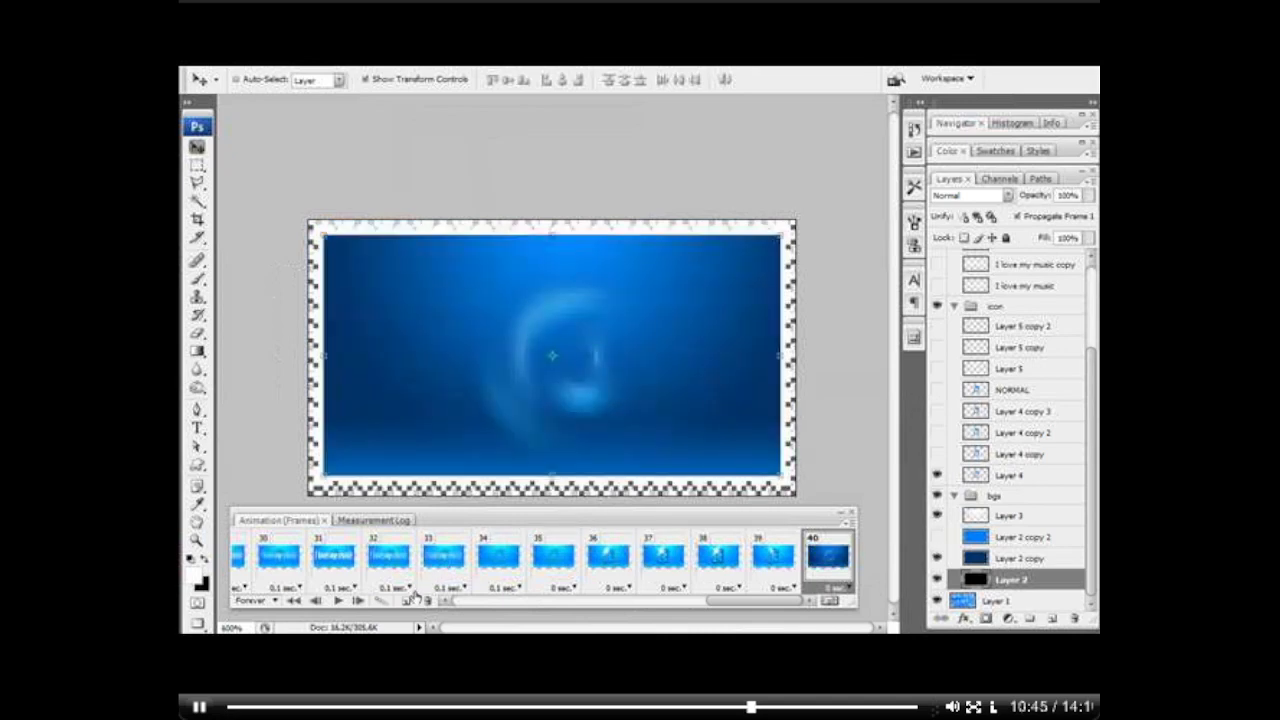
# Step: Add frame 41 with Layer 4 and the Layer 3 highlight hidden, leaving the plain dark blue background
pyautogui.click(414, 598)
pyautogui.click(937, 475)
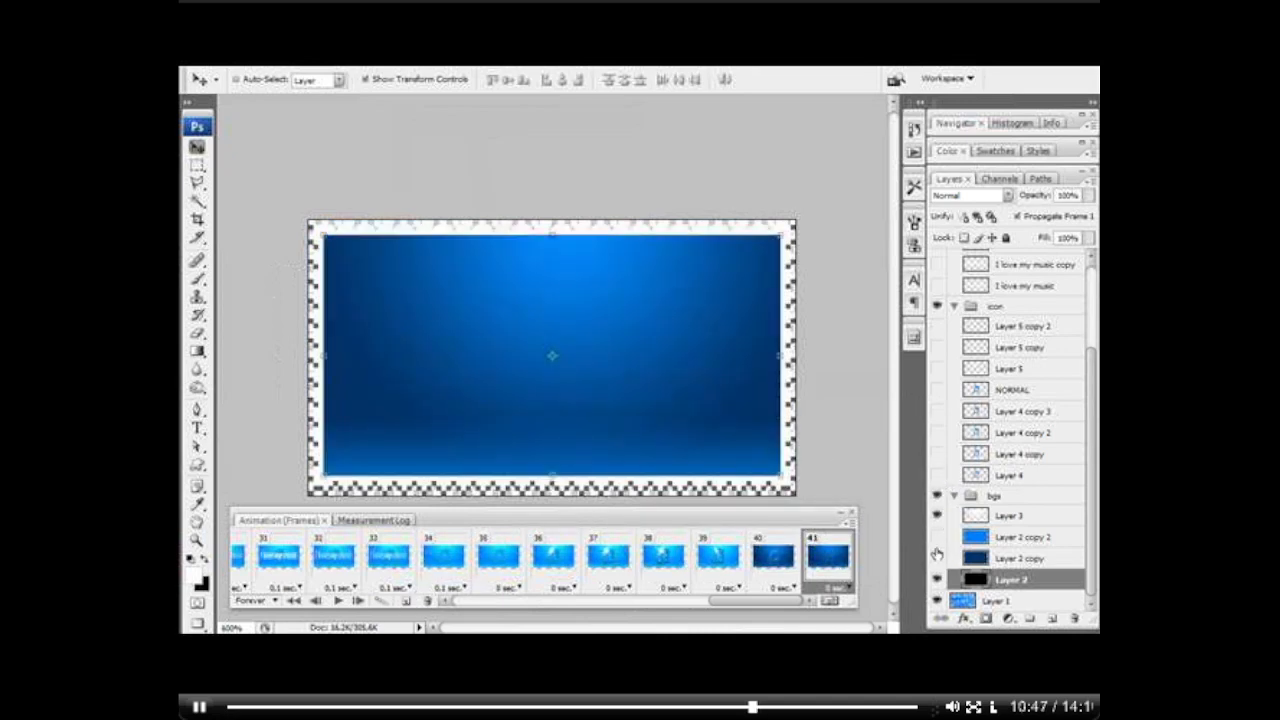
pyautogui.click(937, 516)
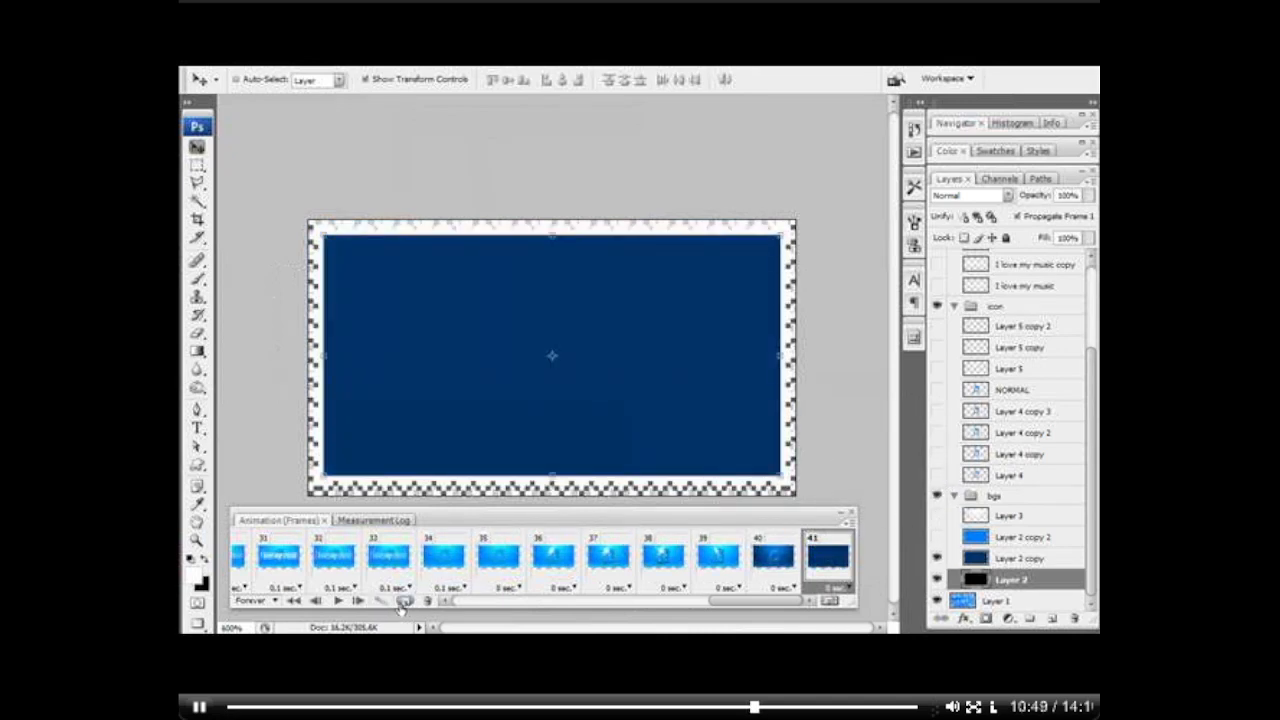
# Step: Add a black frame 42 by hiding Layer 2 copy, and delete that frame again
pyautogui.click(406, 600)
pyautogui.click(938, 558)
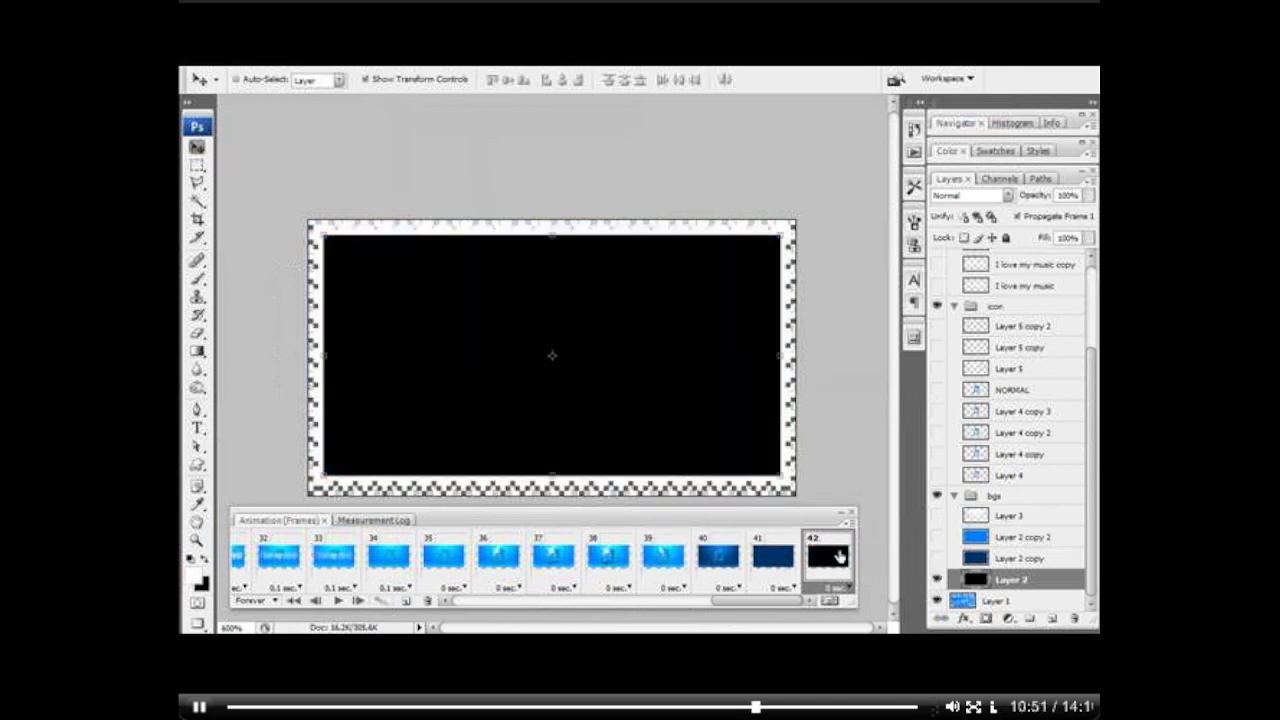
pyautogui.moveTo(785, 603)
pyautogui.mouseDown()
pyautogui.moveTo(428, 613)
pyautogui.moveTo(800, 606)
pyautogui.mouseUp()
pyautogui.click(427, 601)
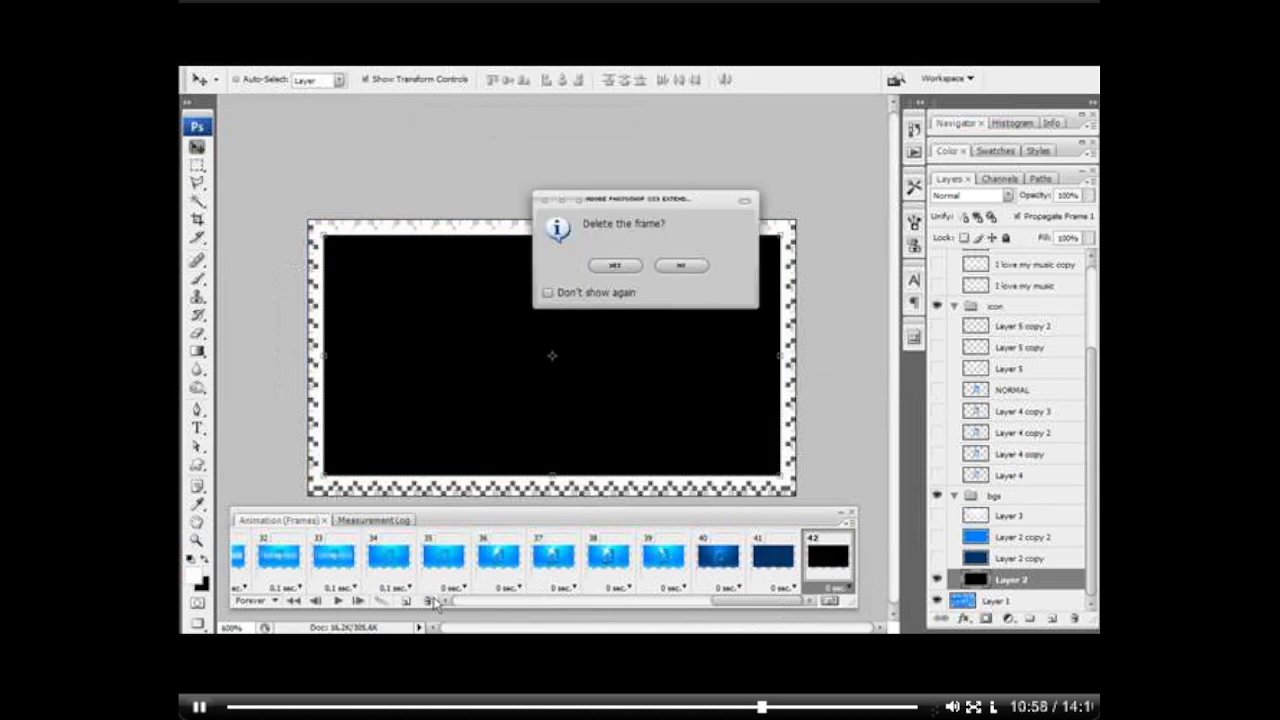
pyautogui.click(628, 268)
# Step: Preview the animation on the canvas at 100% zoom, and stop the playback
pyautogui.moveTo(760, 601); pyautogui.dragTo(512, 605)
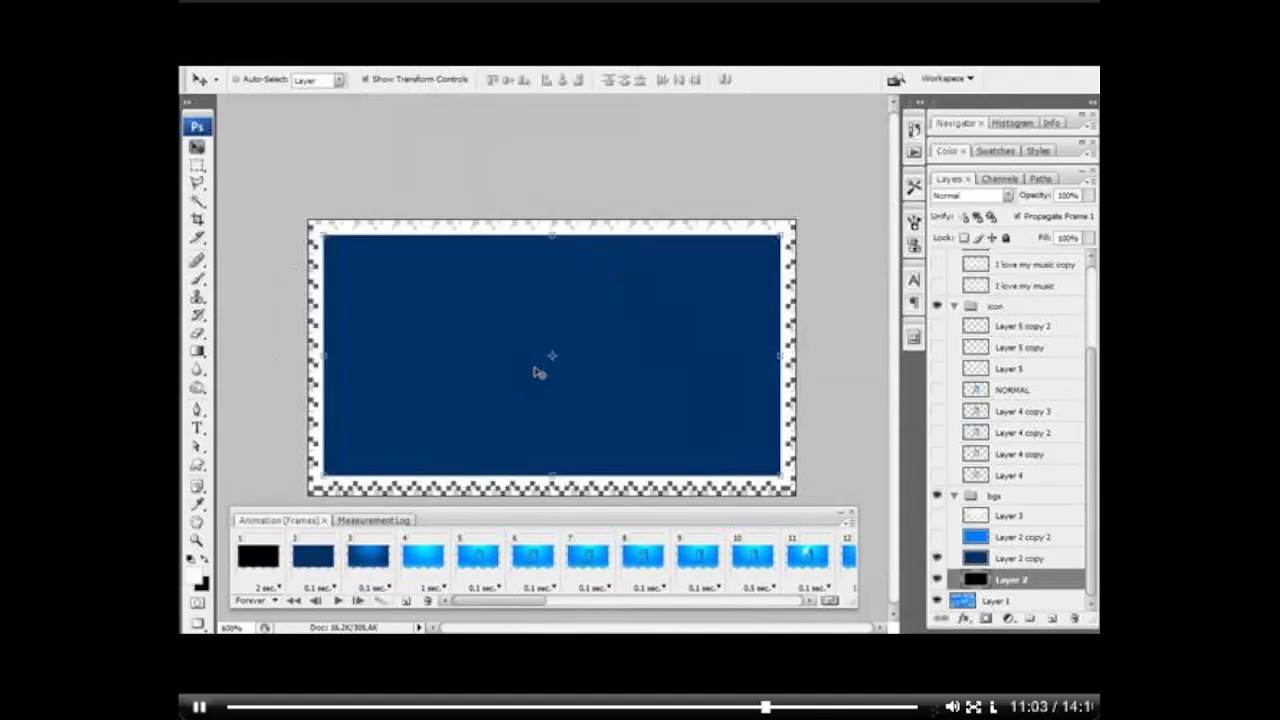
pyautogui.hotkey('ctrl', '-')
pyautogui.hotkey('ctrl', '-')
pyautogui.hotkey('ctrl', '-')
pyautogui.hotkey('ctrl', '-')
pyautogui.hotkey('ctrl', '-')
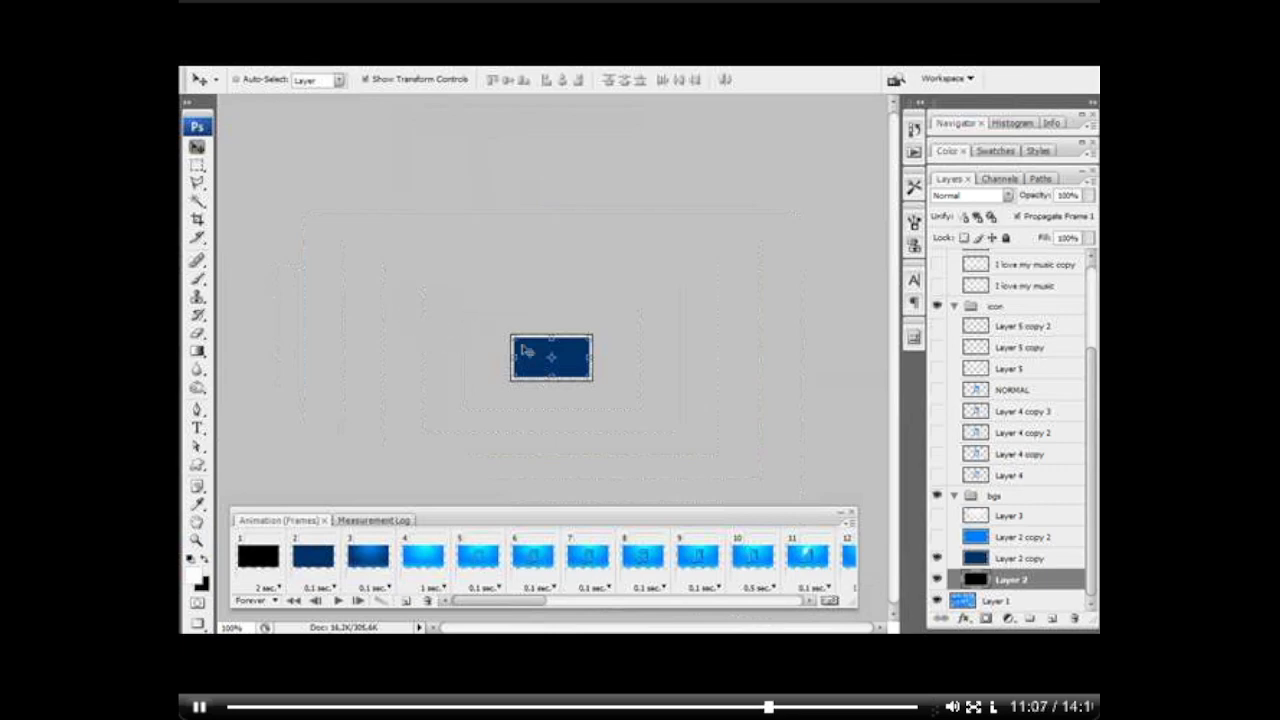
pyautogui.click(338, 600)
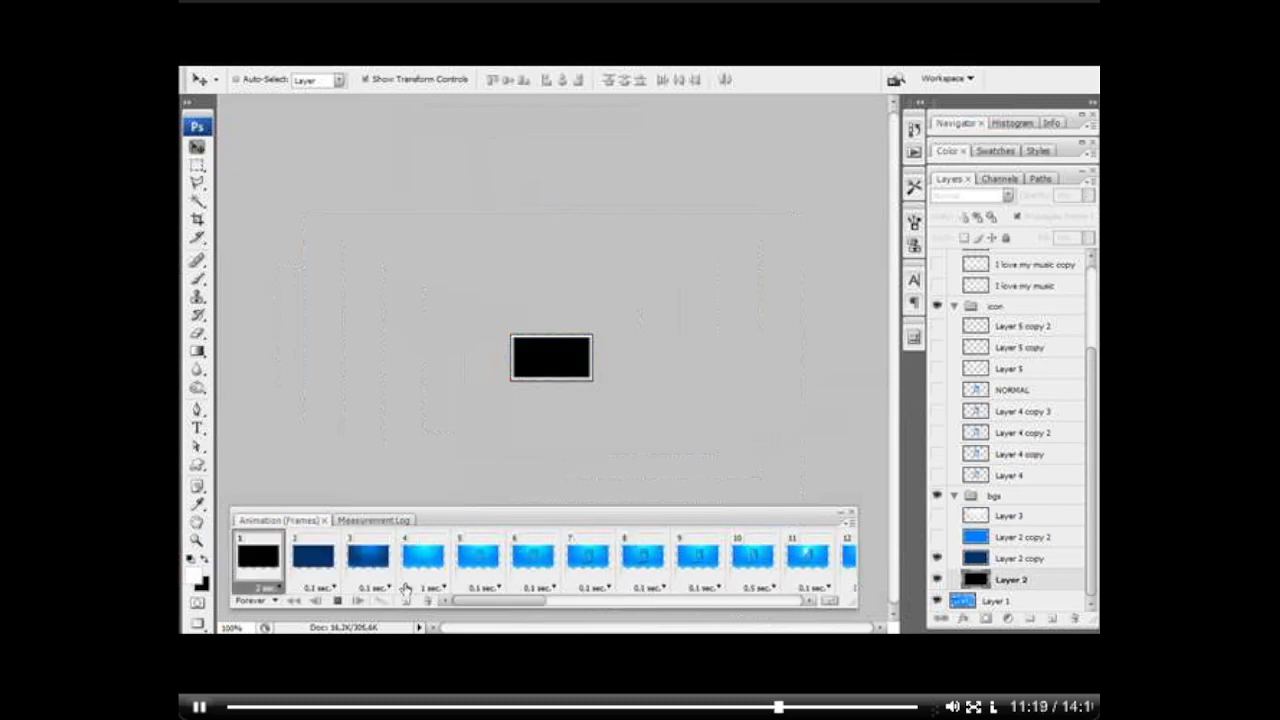
pyautogui.click(337, 600)
# Step: Step through frames 33 to 37 to examine how the text exit leads into the icon's glint sequence
pyautogui.scroll(-10, 556, 573)
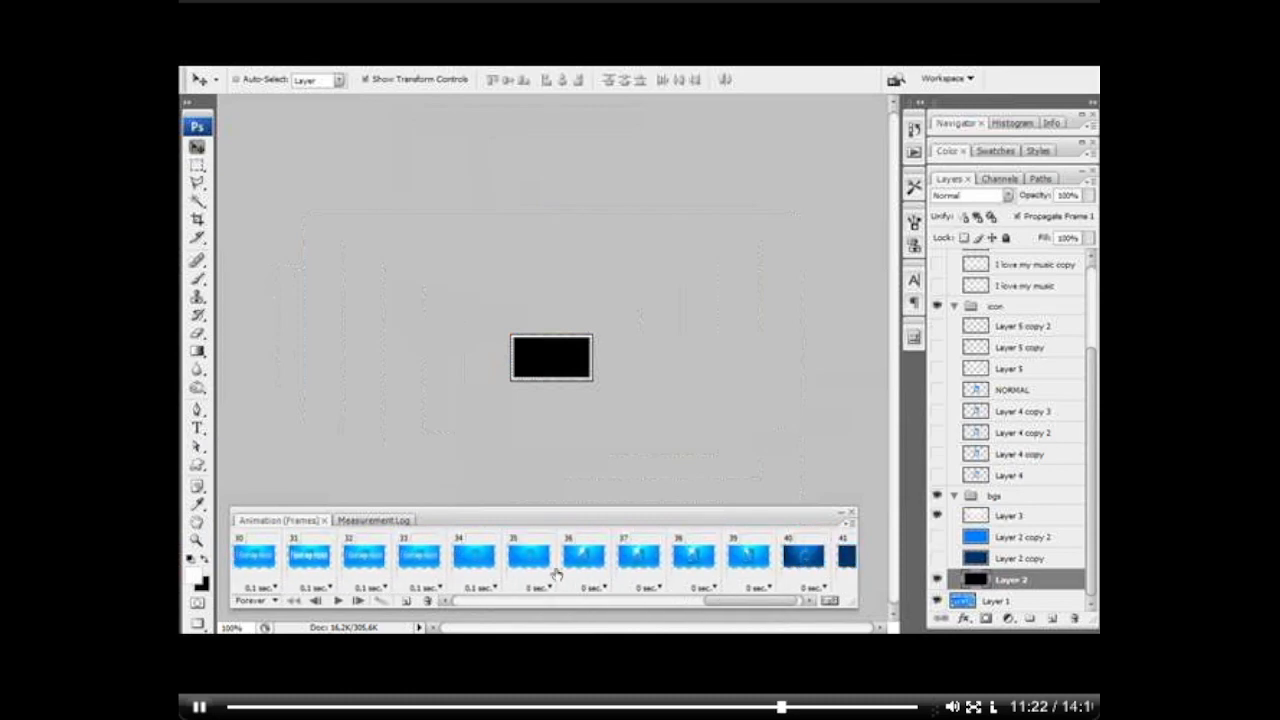
pyautogui.click(476, 568)
pyautogui.click(532, 573)
pyautogui.click(590, 566)
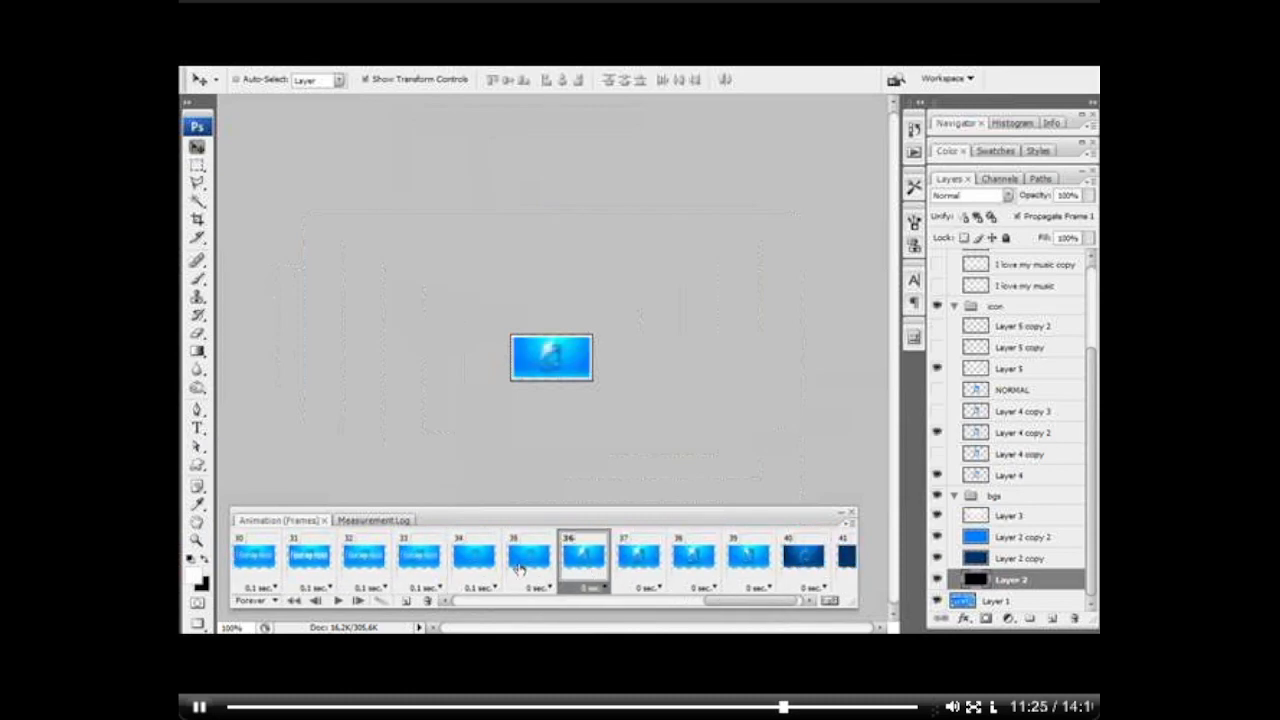
pyautogui.click(430, 575)
pyautogui.click(486, 575)
pyautogui.click(540, 572)
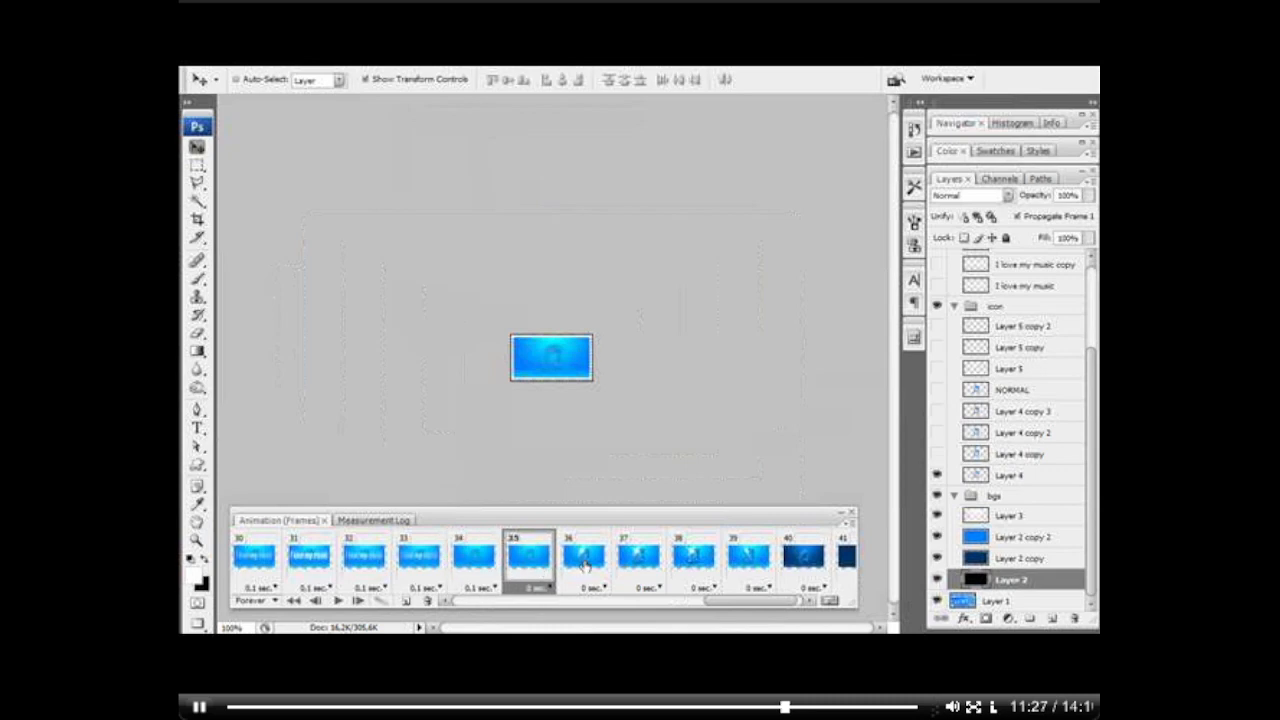
pyautogui.click(597, 567)
pyautogui.click(645, 563)
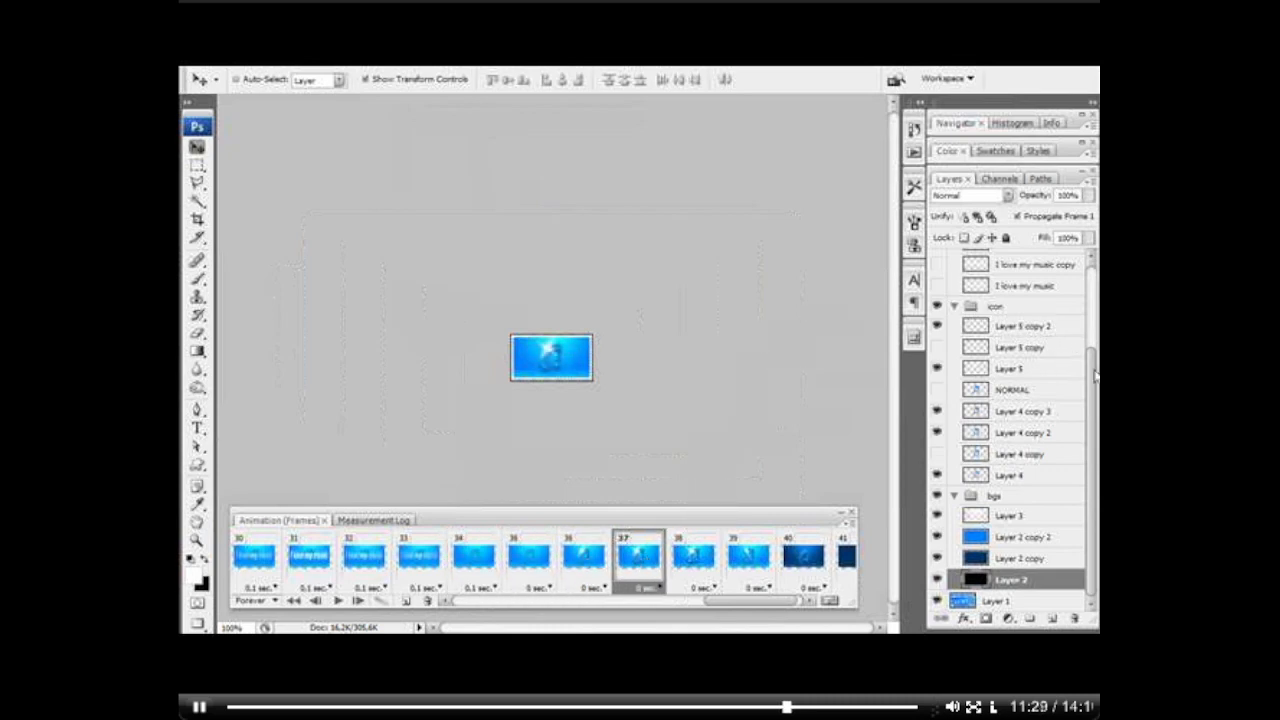
# Step: Show the I love my music blur in frame 37, and add frame 38 with the blur directly beneath the NORMAL text shown too
pyautogui.scroll(5, 1055, 340)
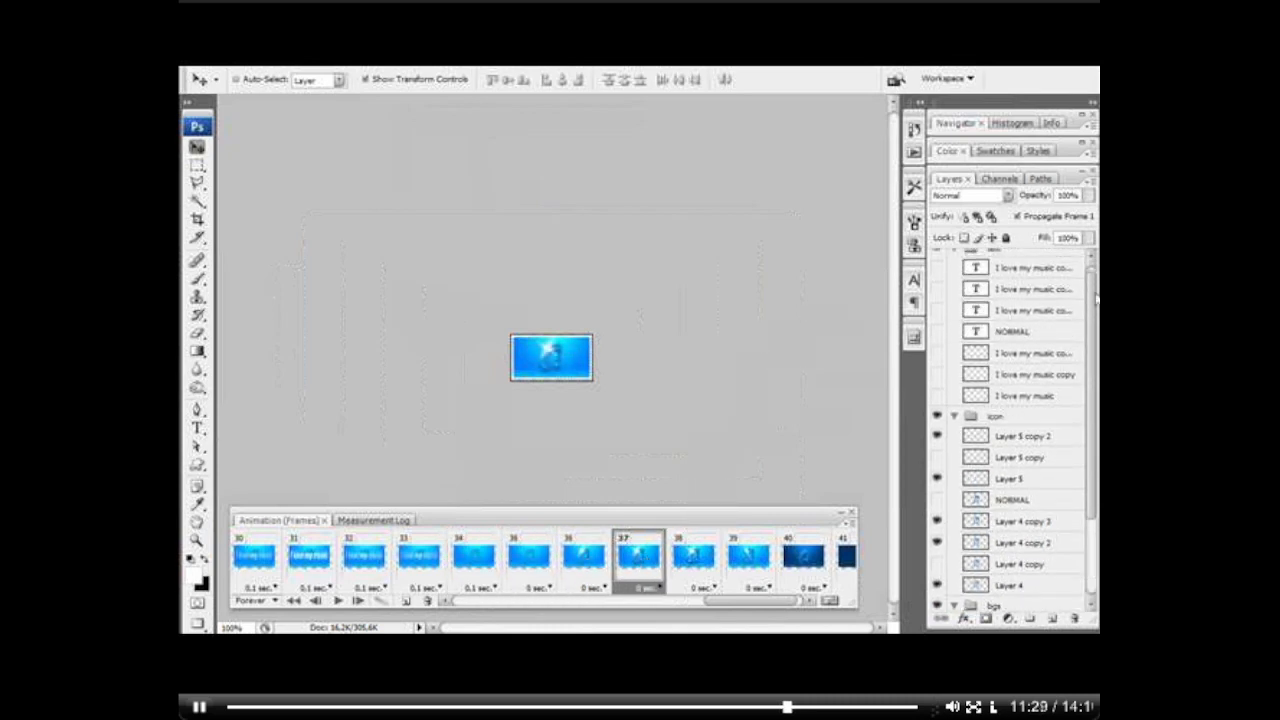
pyautogui.click(428, 600)
pyautogui.click(936, 354)
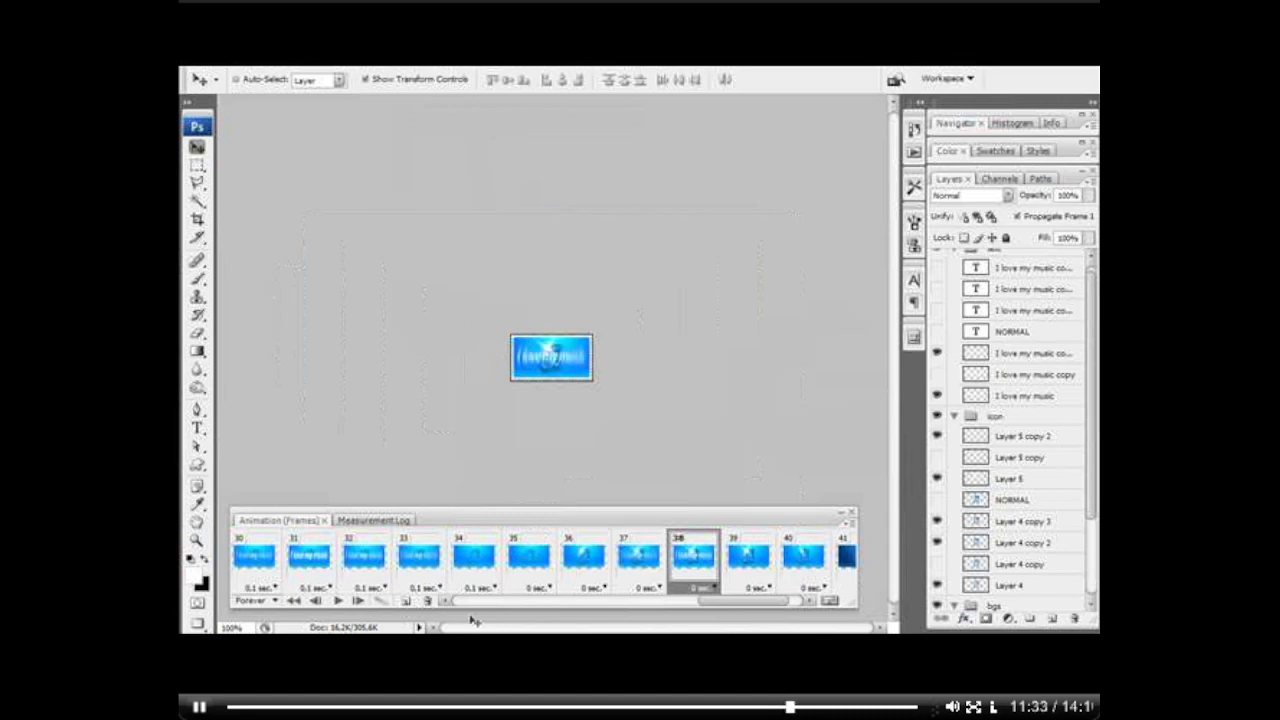
# Step: Add frame 39 showing only I love my music copy in the text group, and duplicate it as frame 40
pyautogui.click(406, 600)
pyautogui.click(935, 396)
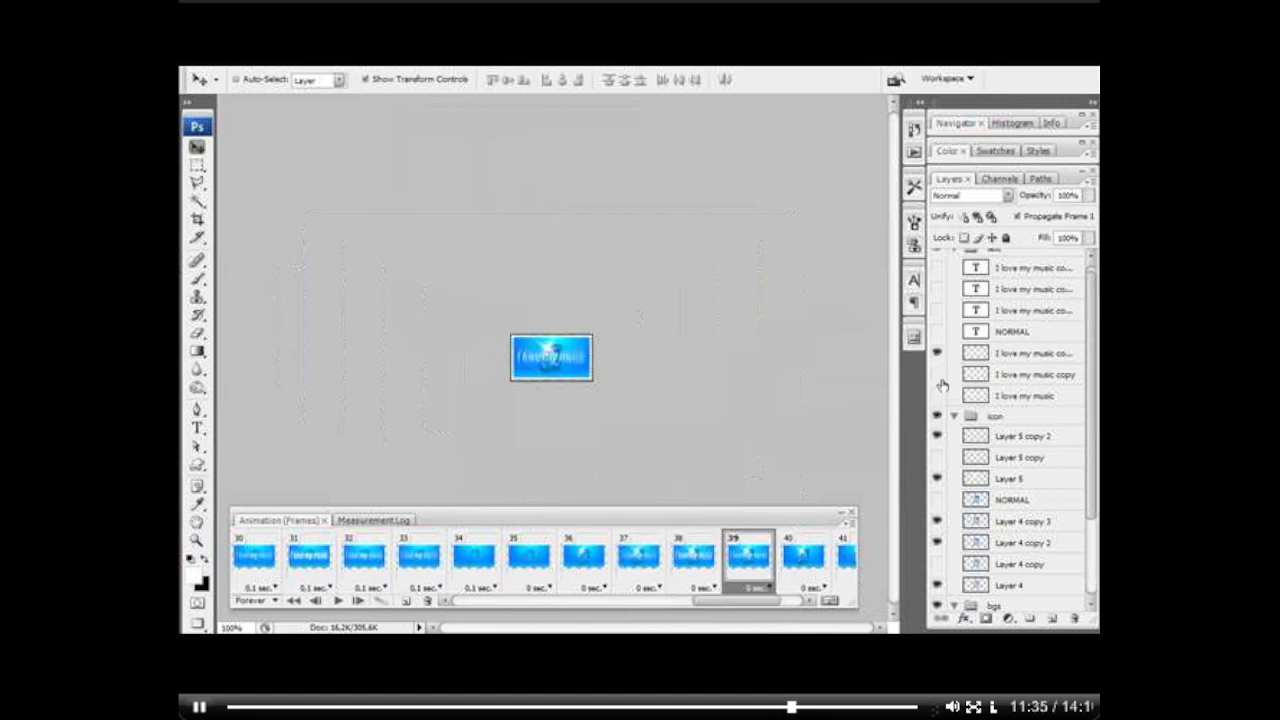
pyautogui.click(937, 375)
pyautogui.click(936, 355)
pyautogui.click(427, 603)
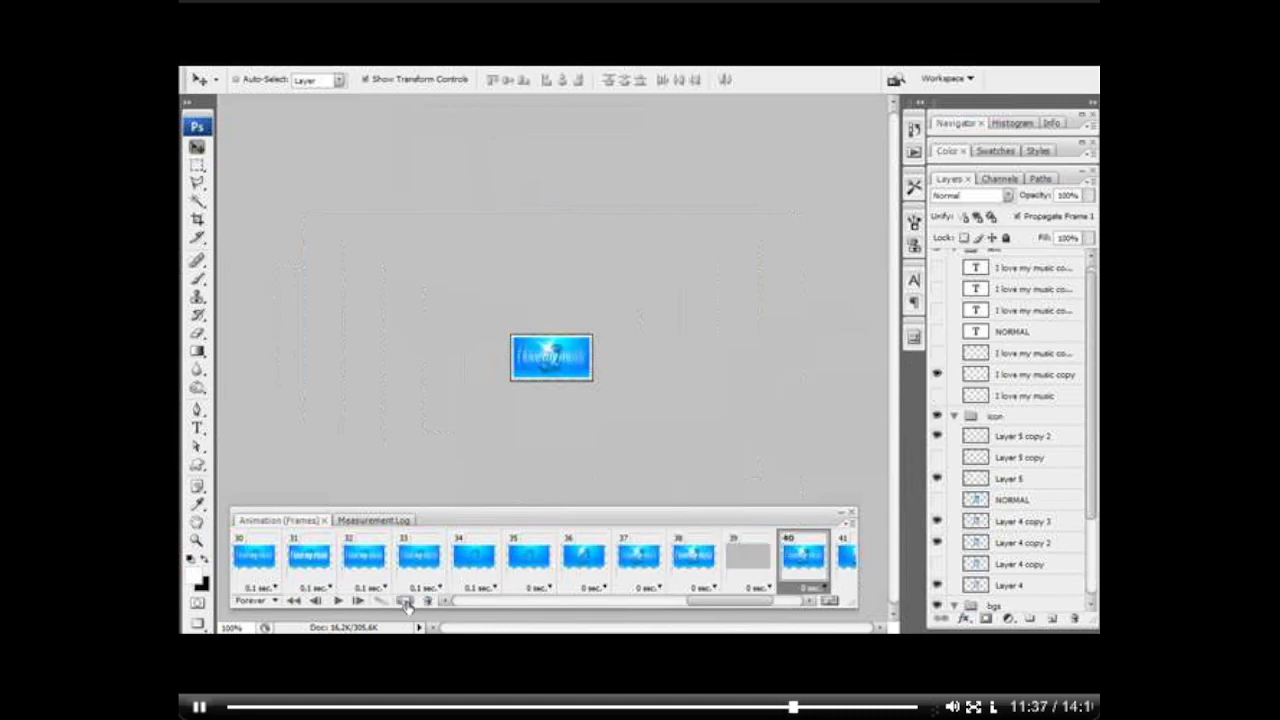
# Step: Check frames 38 to 41 against frame 34, and play the animation from frame 35 to preview the closing sequence
pyautogui.moveTo(748, 600); pyautogui.dragTo(775, 601)
pyautogui.click(482, 558)
pyautogui.click(503, 572)
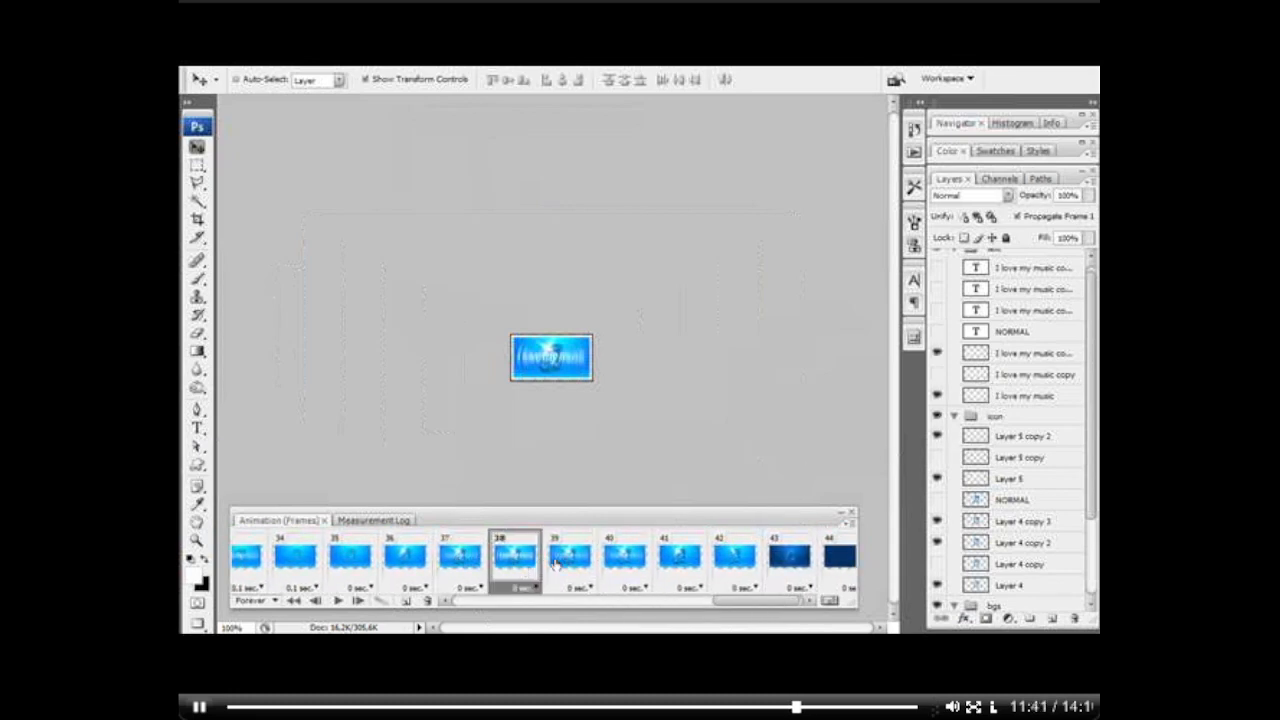
pyautogui.click(570, 560)
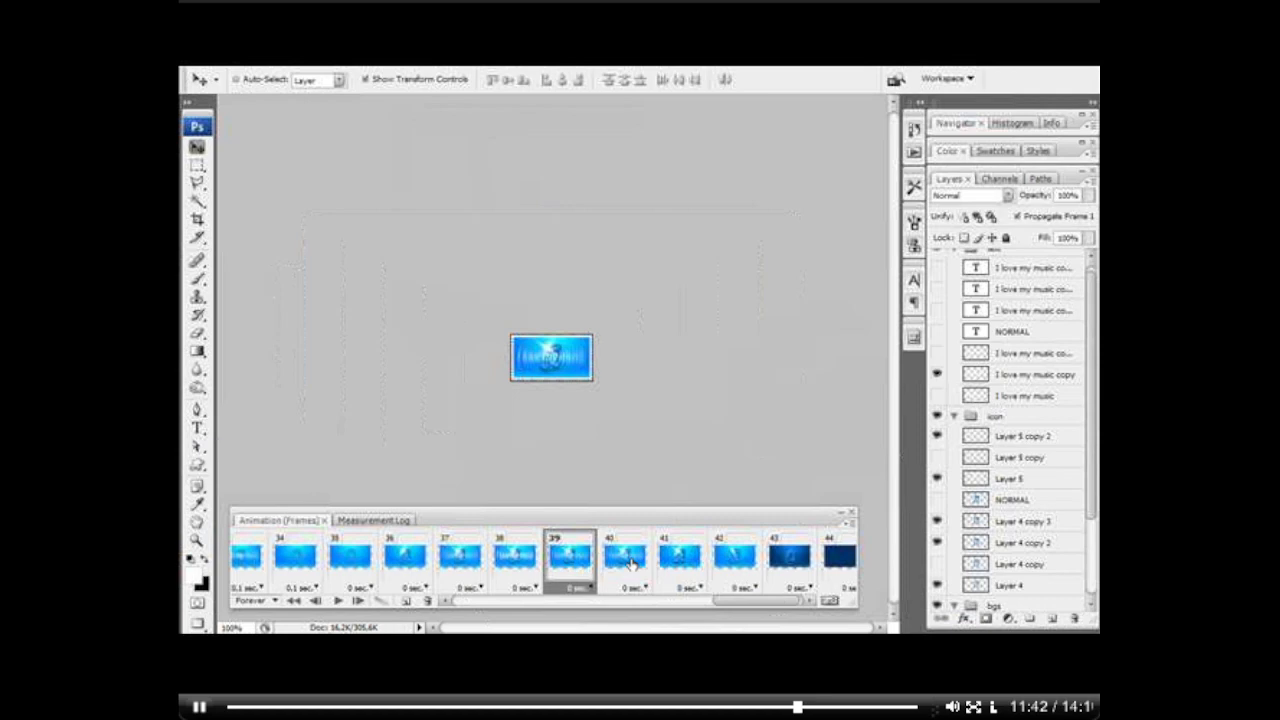
pyautogui.click(682, 562)
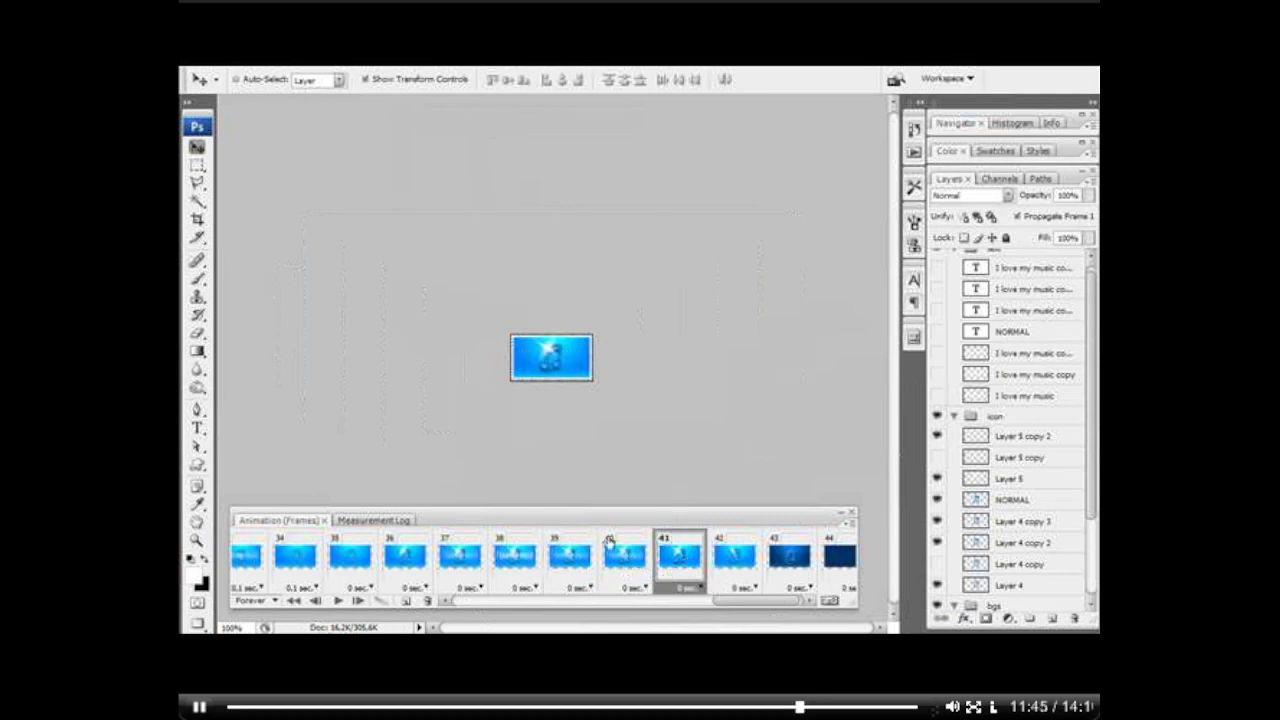
pyautogui.click(295, 558)
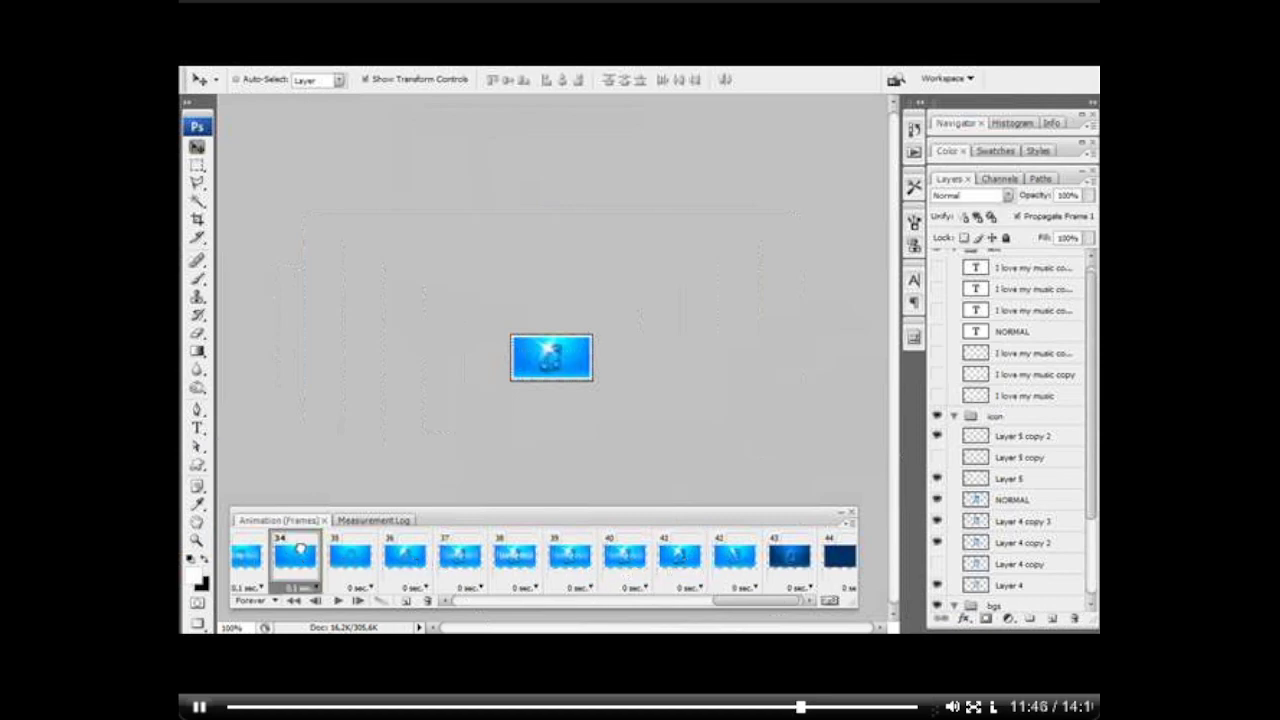
pyautogui.click(348, 589)
pyautogui.click(344, 601)
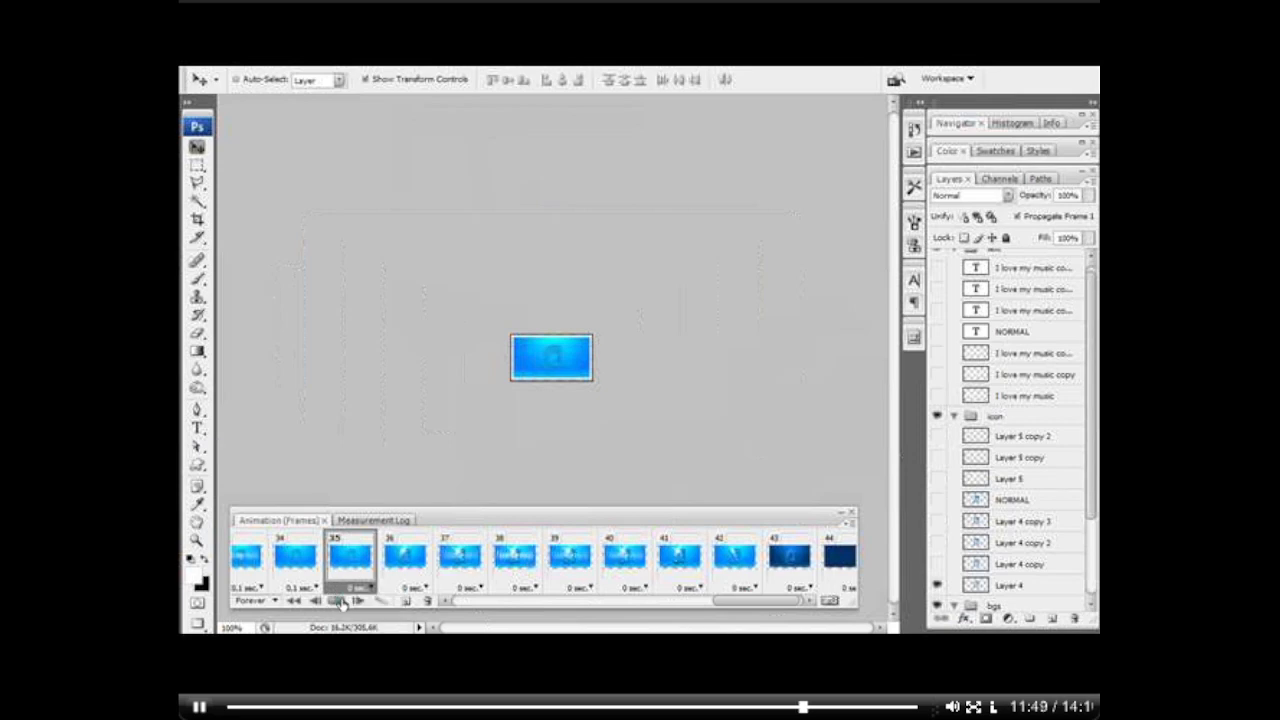
pyautogui.click(338, 601)
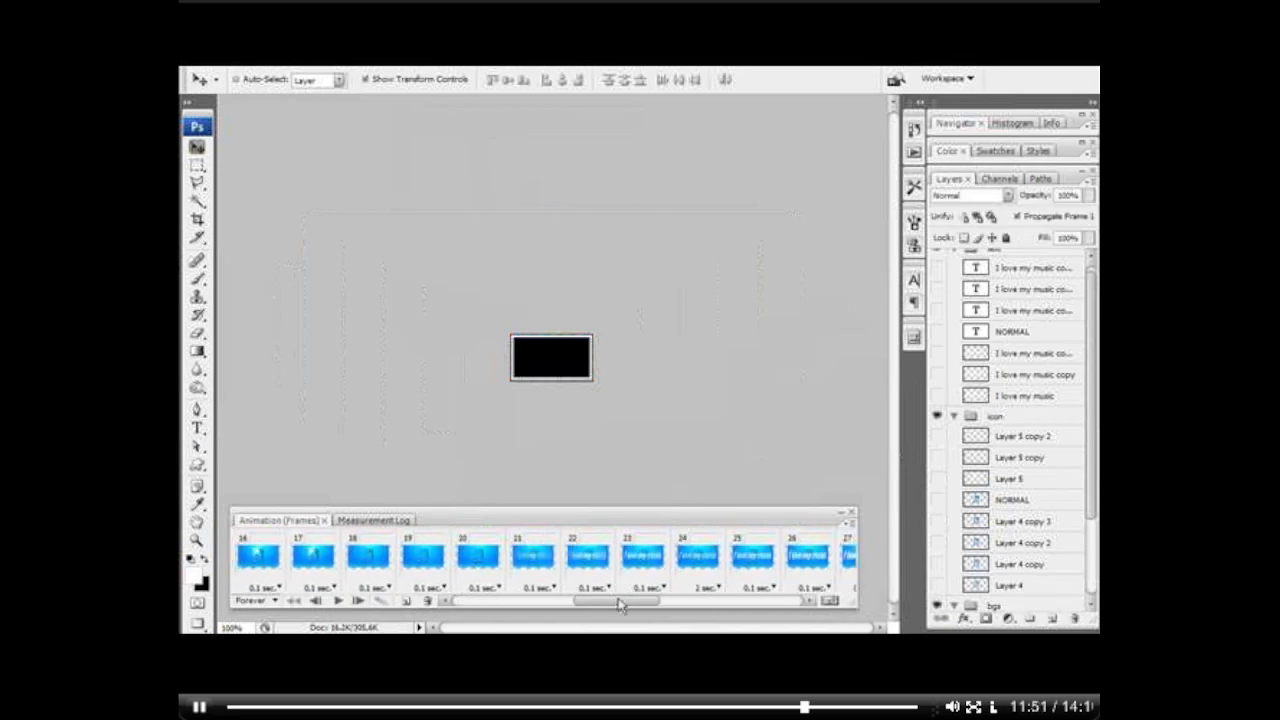
# Step: Step through frames 25 to 33 to examine how the text blurs and breaks up before the icon's glint
pyautogui.click(636, 588)
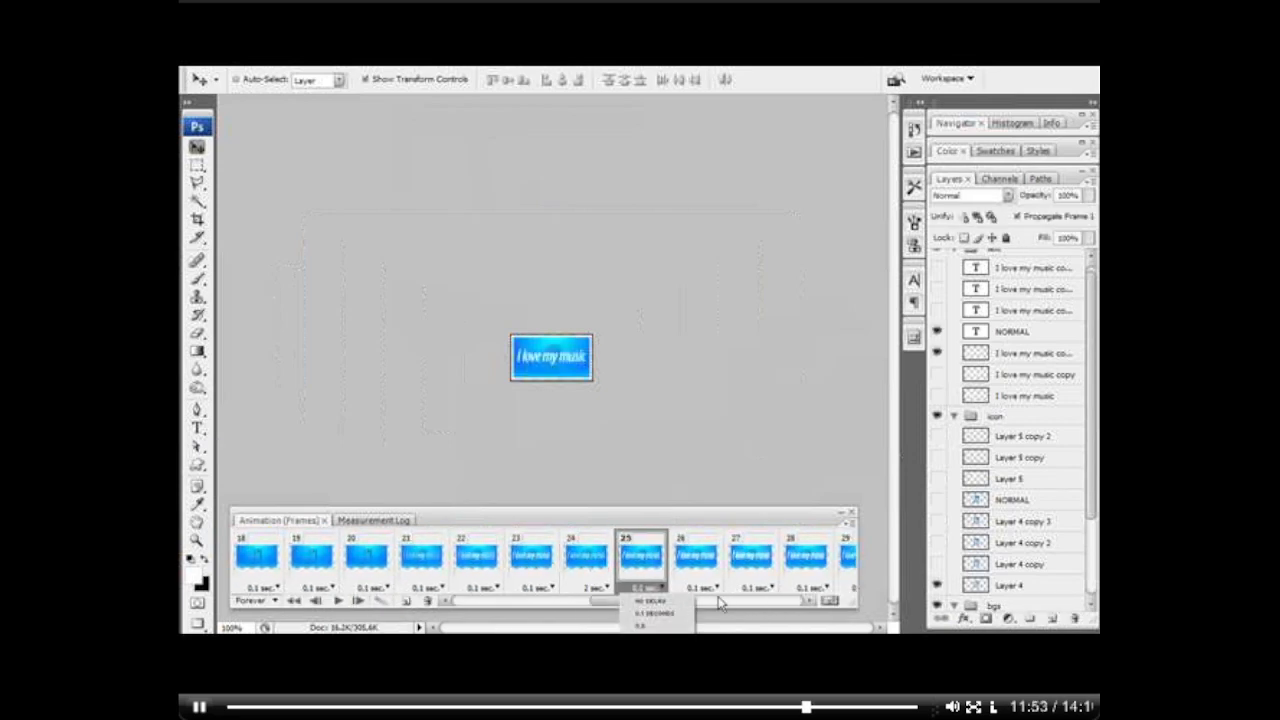
pyautogui.click(720, 602)
pyautogui.moveTo(661, 602); pyautogui.dragTo(745, 606)
pyautogui.click(534, 566)
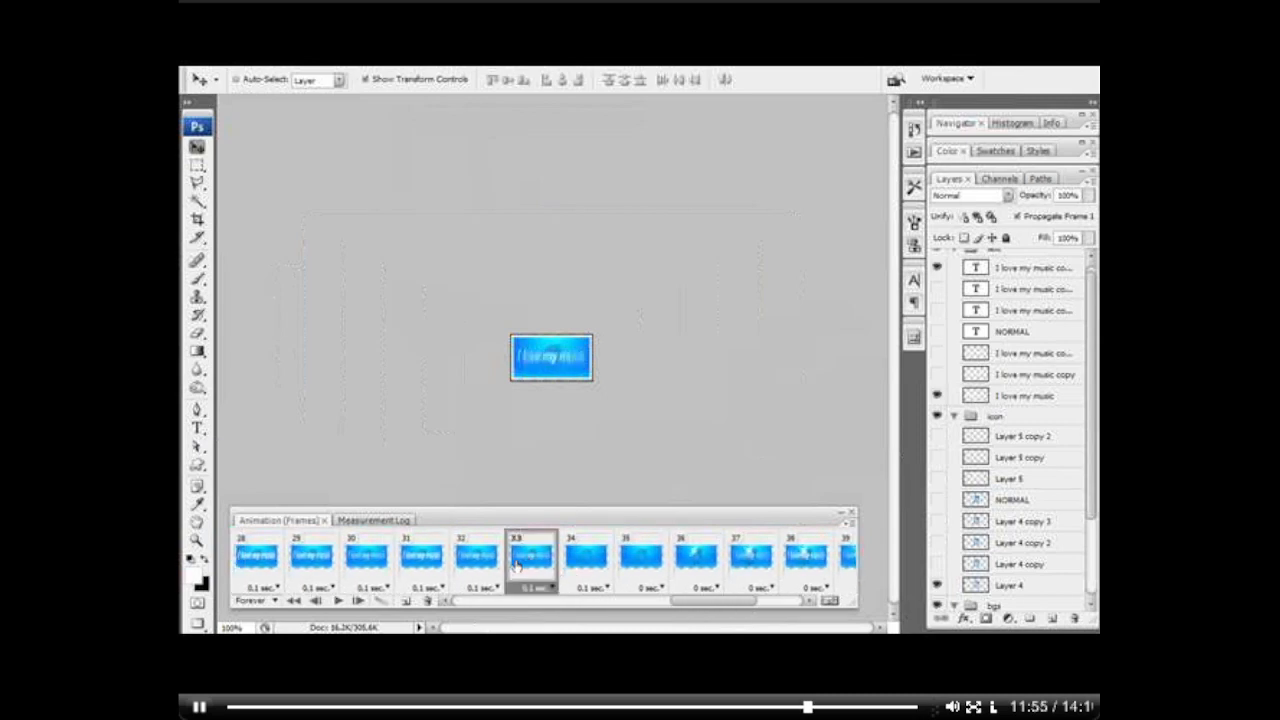
pyautogui.click(465, 561)
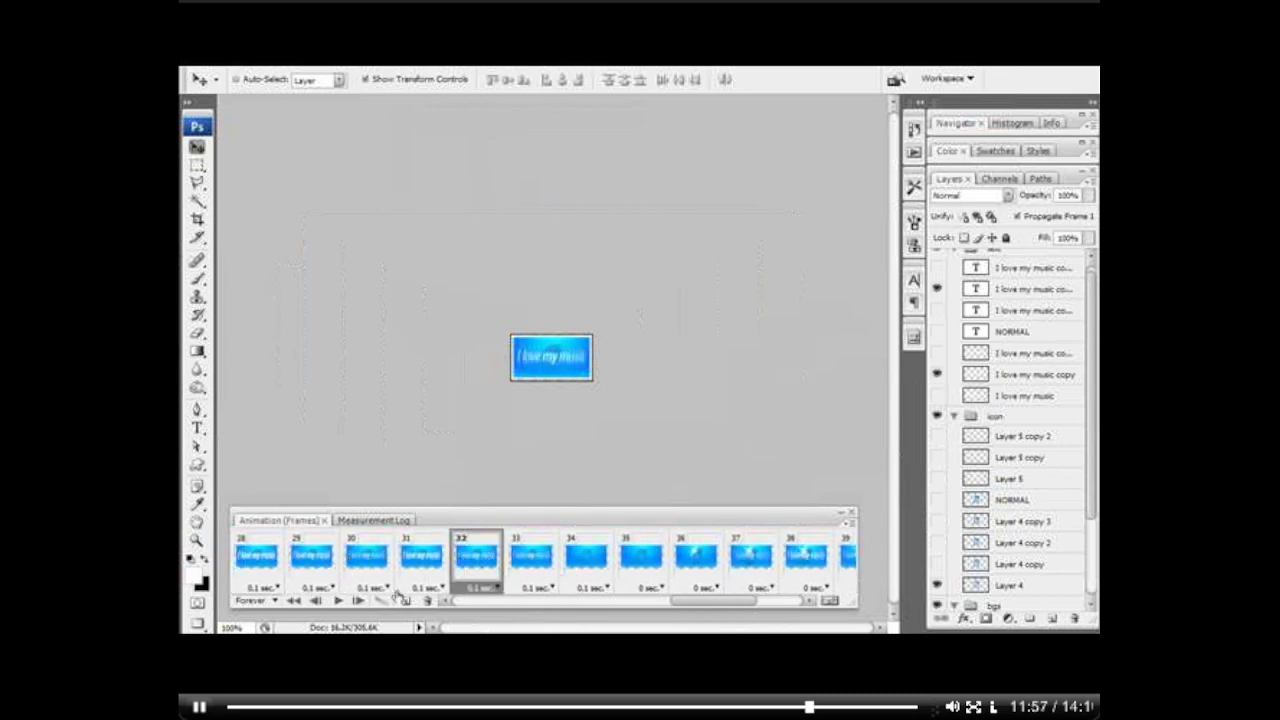
pyautogui.moveTo(723, 602)
pyautogui.mouseDown()
pyautogui.moveTo(683, 600)
pyautogui.moveTo(725, 612)
pyautogui.mouseUp()
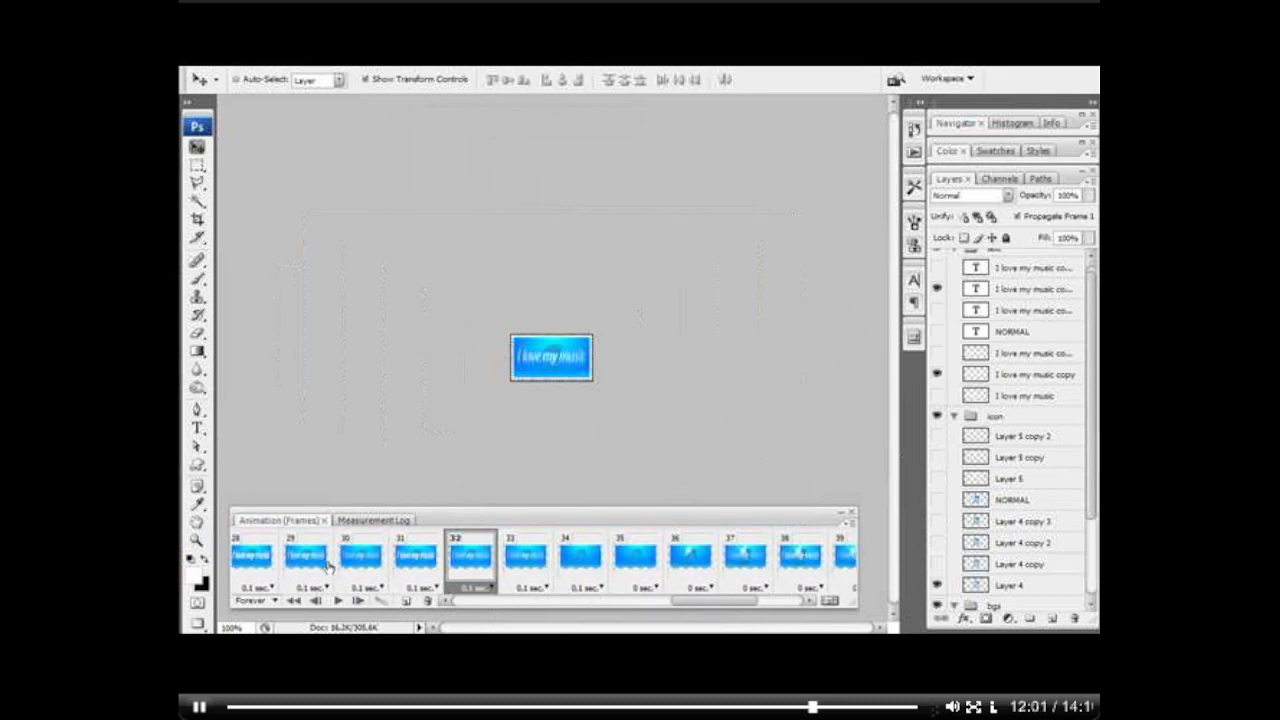
pyautogui.click(310, 557)
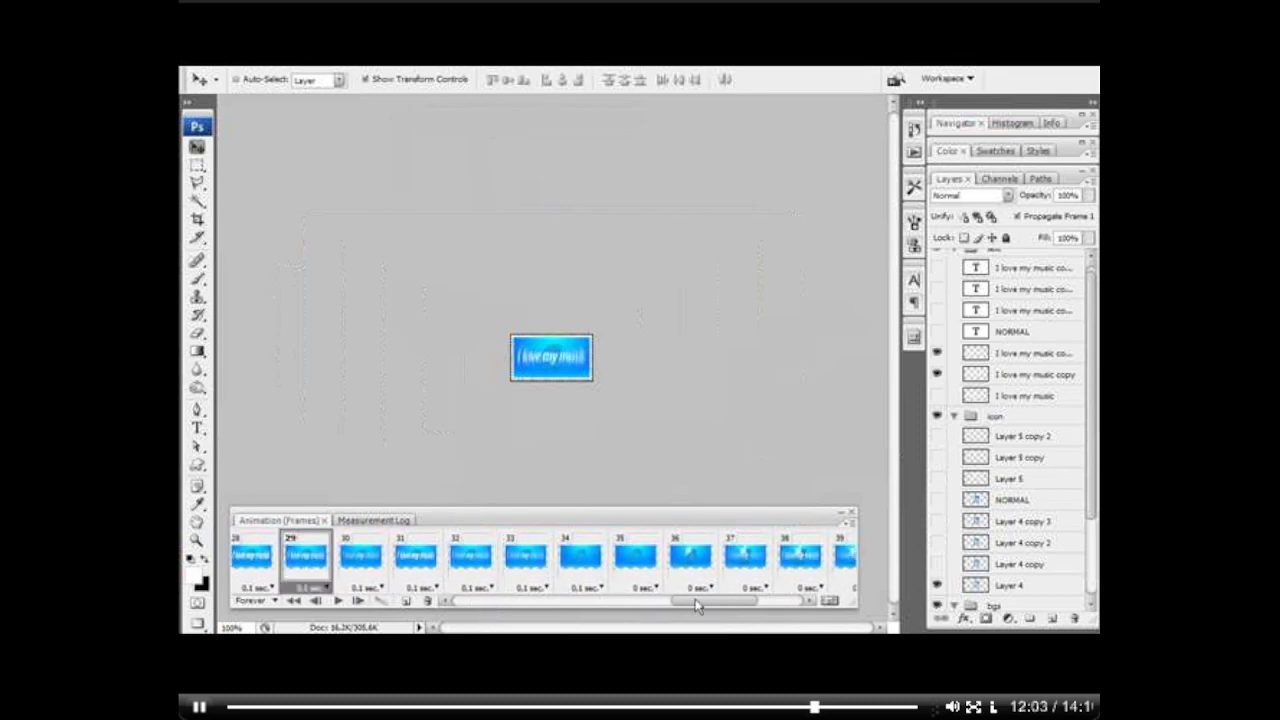
pyautogui.moveTo(700, 601); pyautogui.dragTo(647, 601)
pyautogui.click(500, 557)
pyautogui.click(440, 560)
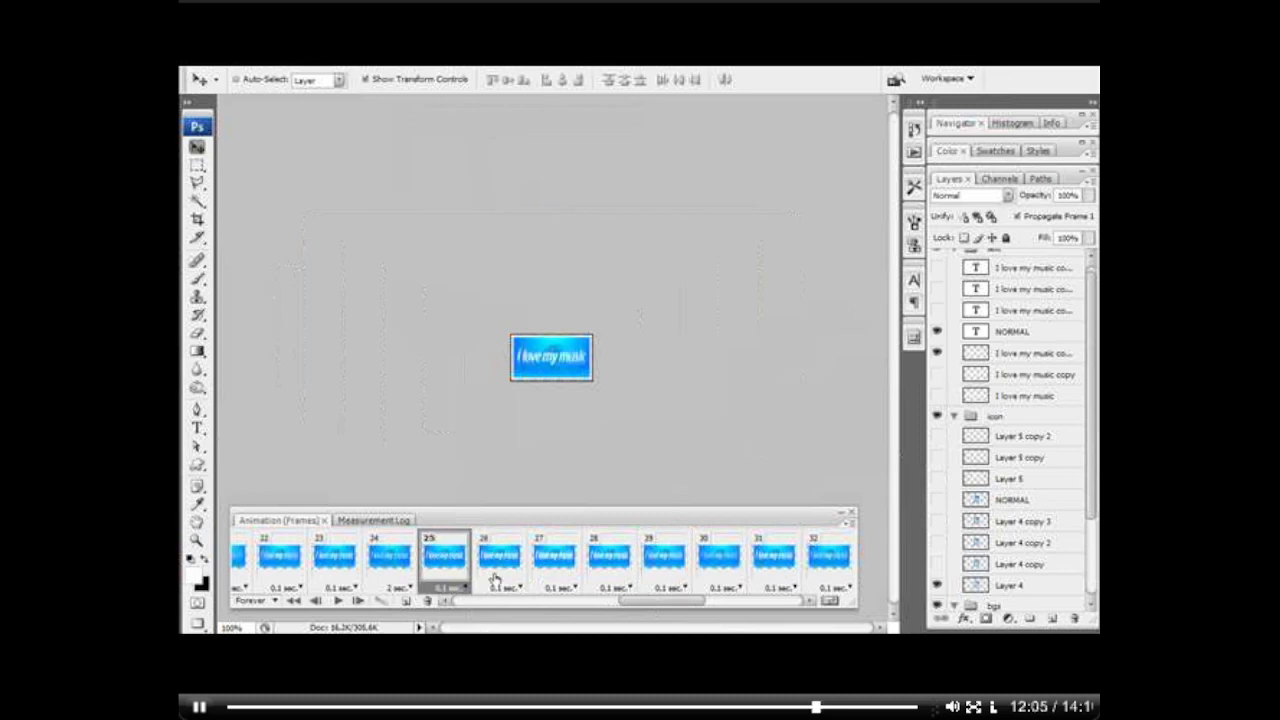
pyautogui.click(495, 568)
pyautogui.click(562, 566)
pyautogui.click(617, 558)
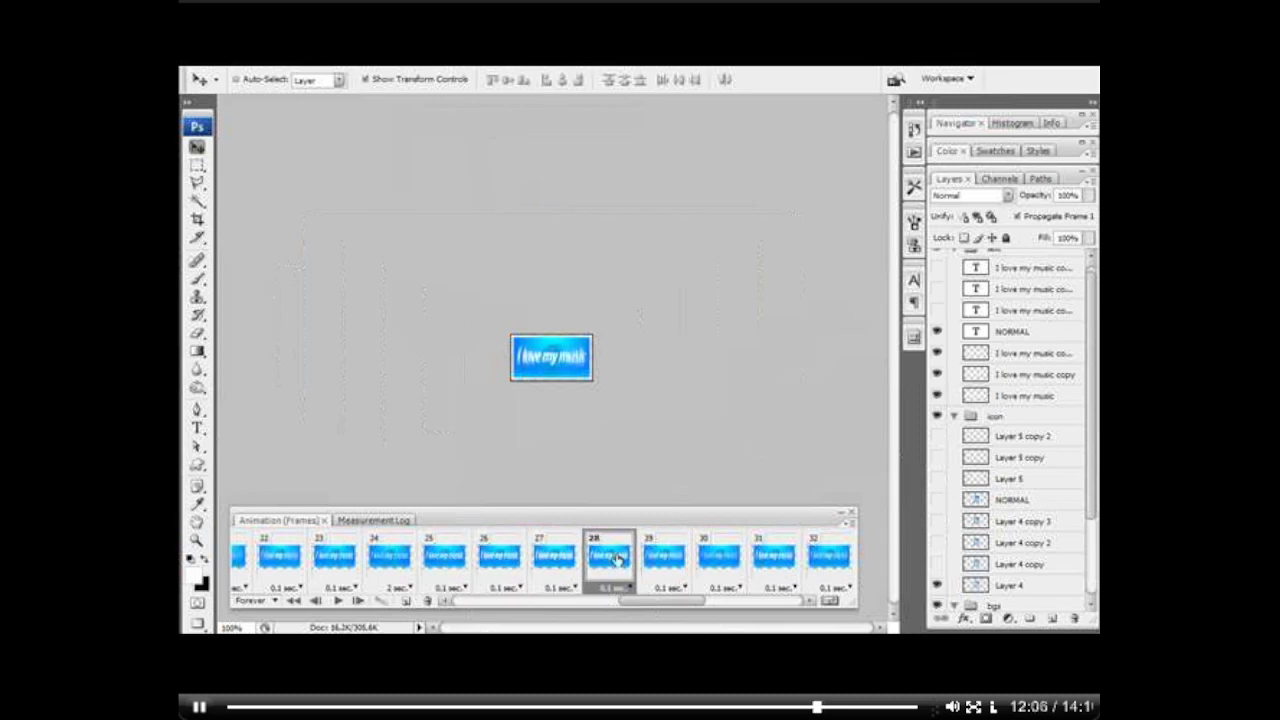
# Step: Hide Layer 2 copy 2 in frame 29, and hide both Layer 2 copy 2 and Layer 2 copy in frame 30
pyautogui.click(668, 560)
pyautogui.moveTo(699, 602); pyautogui.dragTo(723, 600)
pyautogui.moveTo(1093, 514); pyautogui.dragTo(1084, 606)
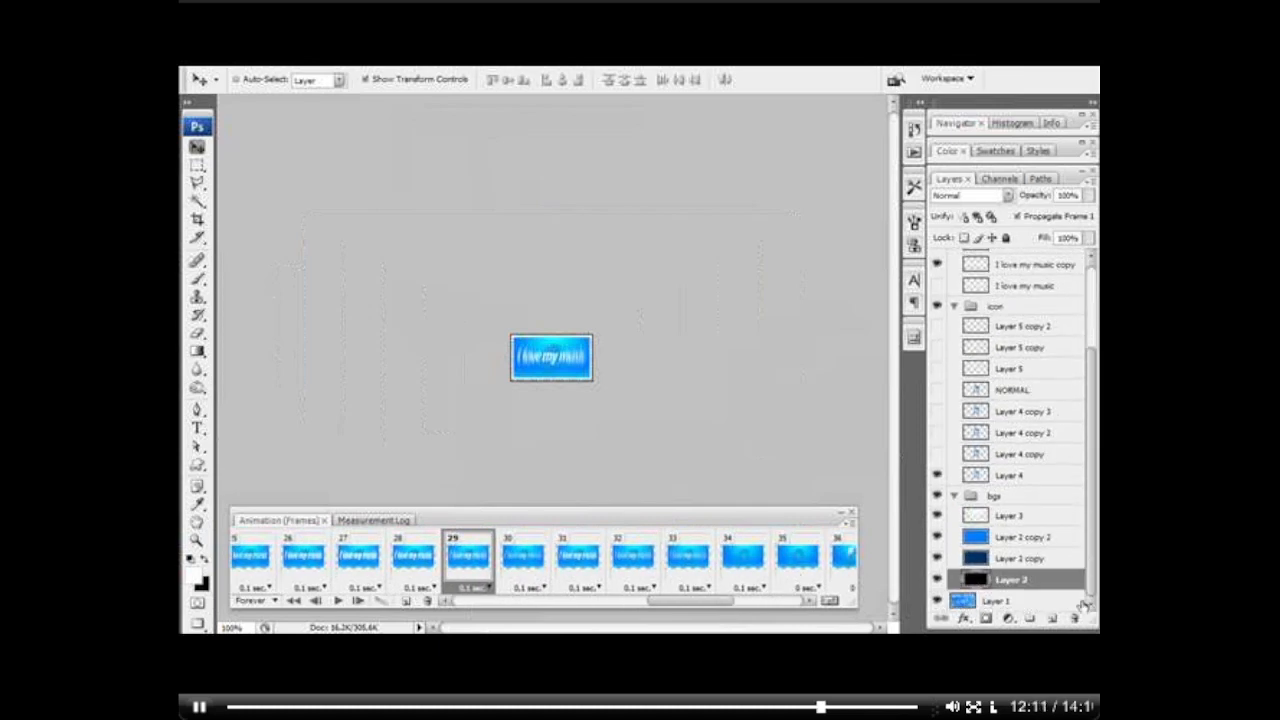
pyautogui.click(936, 538)
pyautogui.press('Right')
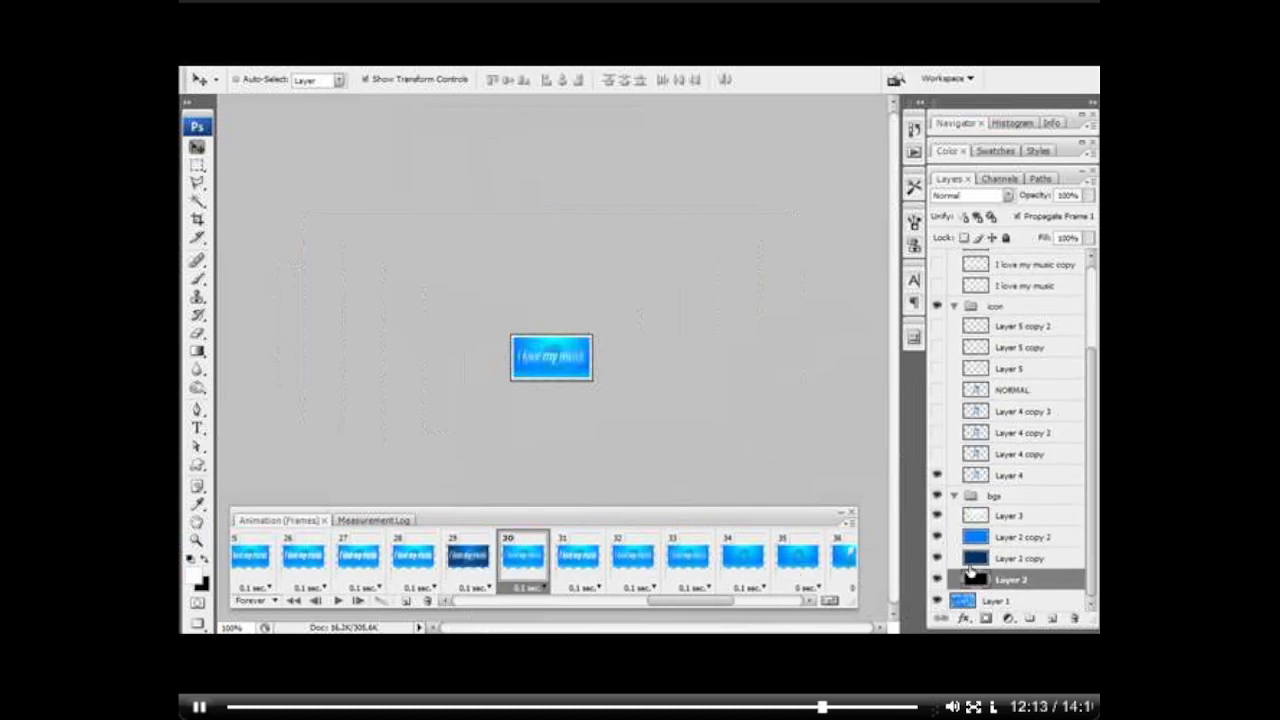
pyautogui.click(935, 539)
pyautogui.click(935, 559)
# Step: Hide Layer 2 copy 2 in frames 31 and 33 to give them a dark blue background
pyautogui.click(580, 556)
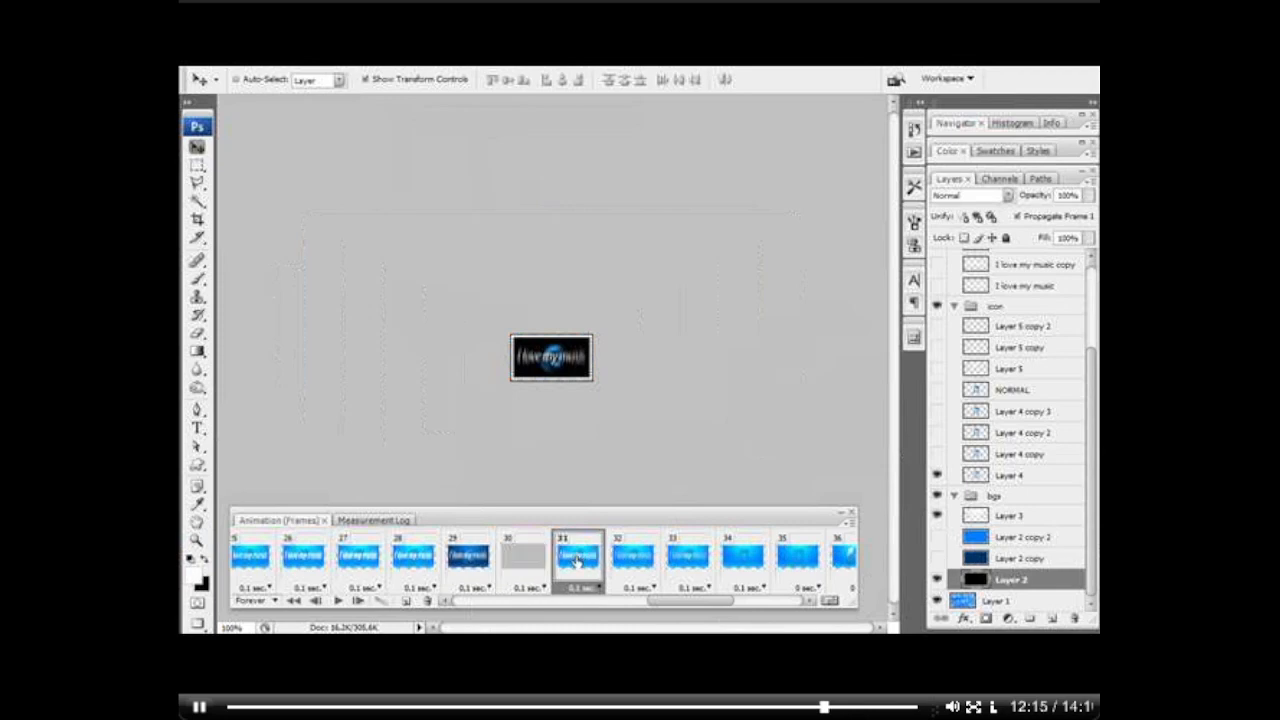
pyautogui.click(936, 538)
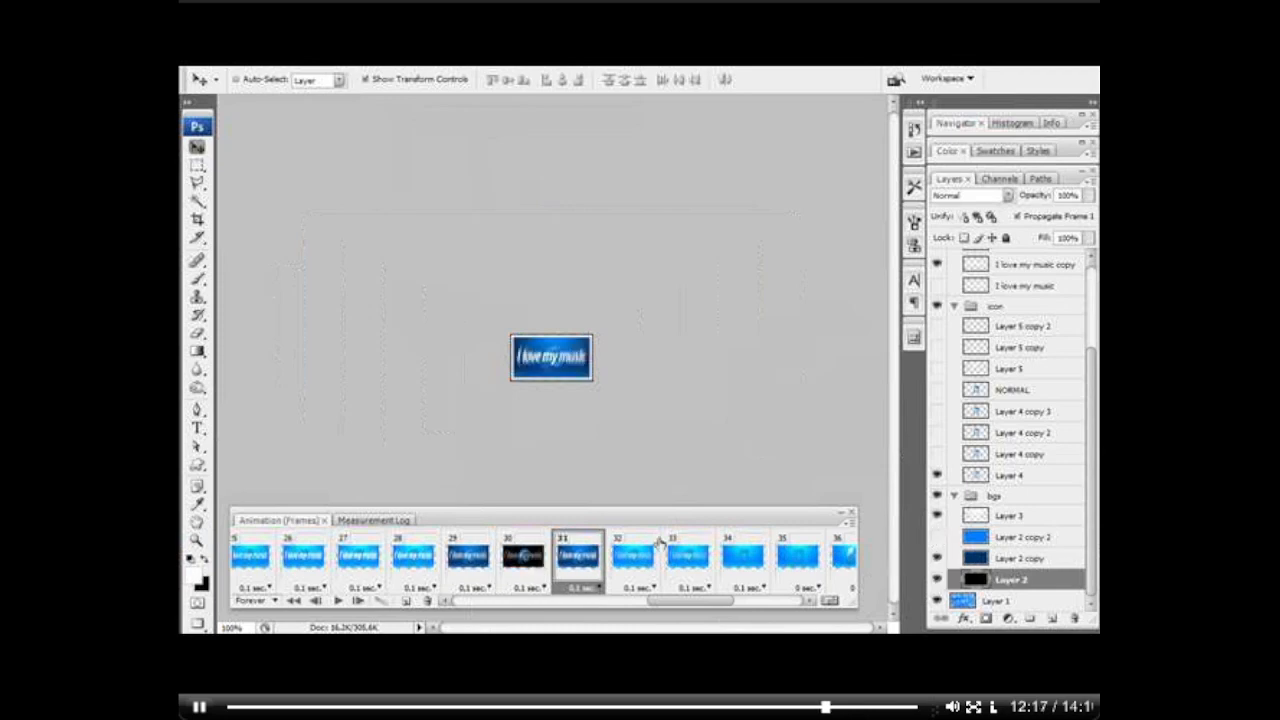
pyautogui.click(632, 558)
pyautogui.click(686, 560)
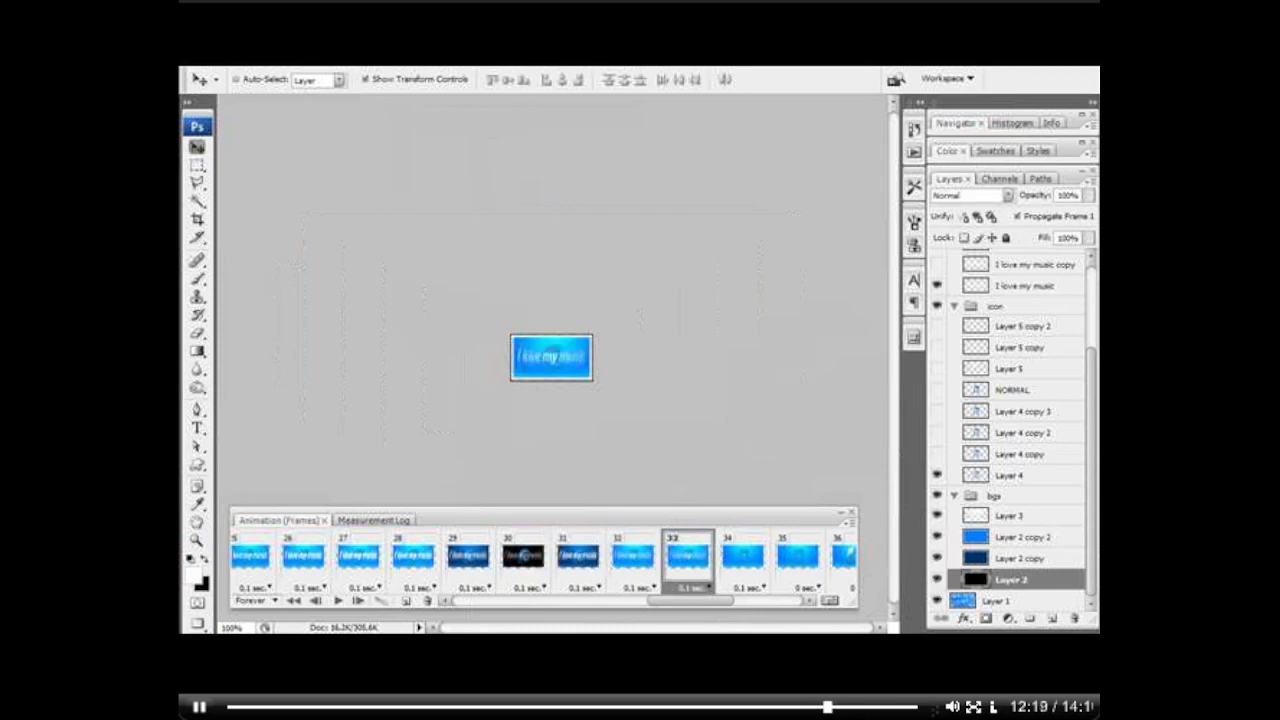
pyautogui.click(936, 538)
# Step: Make frame 34 black by hiding Layer 2 copy 2 and Layer 2 copy, and frame 35 dark blue by hiding Layer 2 copy 2
pyautogui.hscroll(4, 567, 578)
pyautogui.click(529, 570)
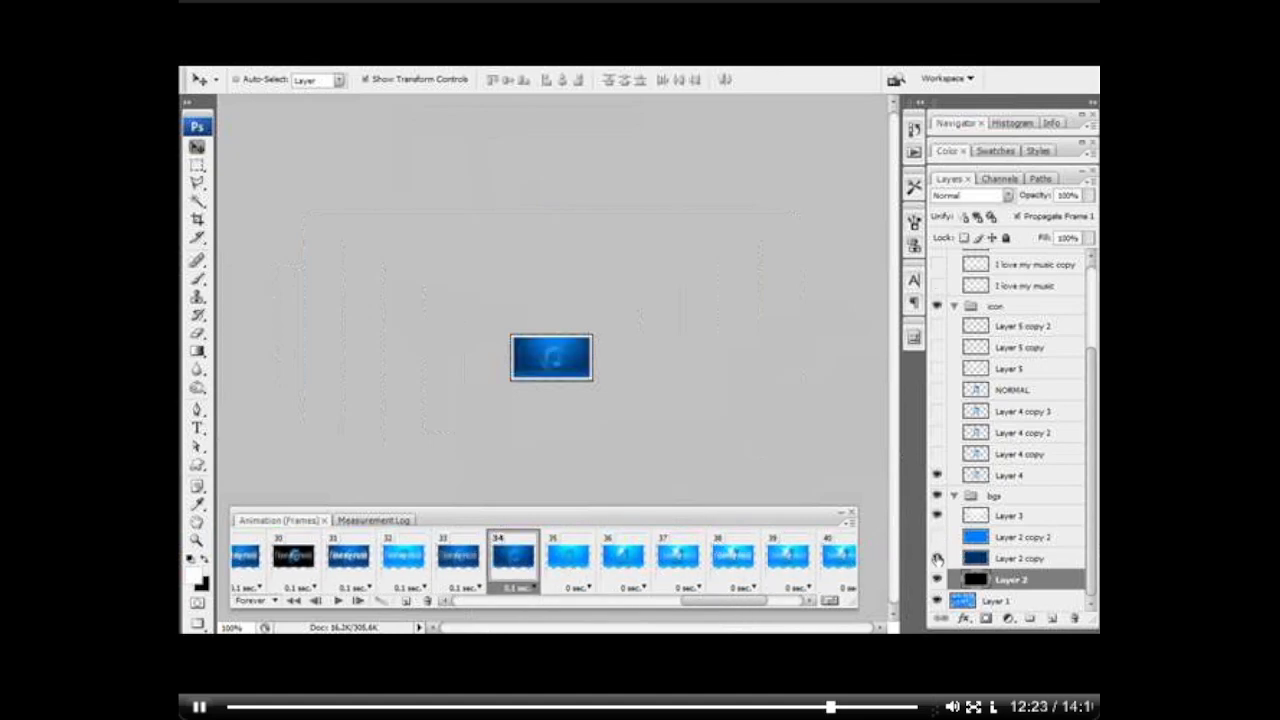
pyautogui.click(937, 558)
pyautogui.click(571, 563)
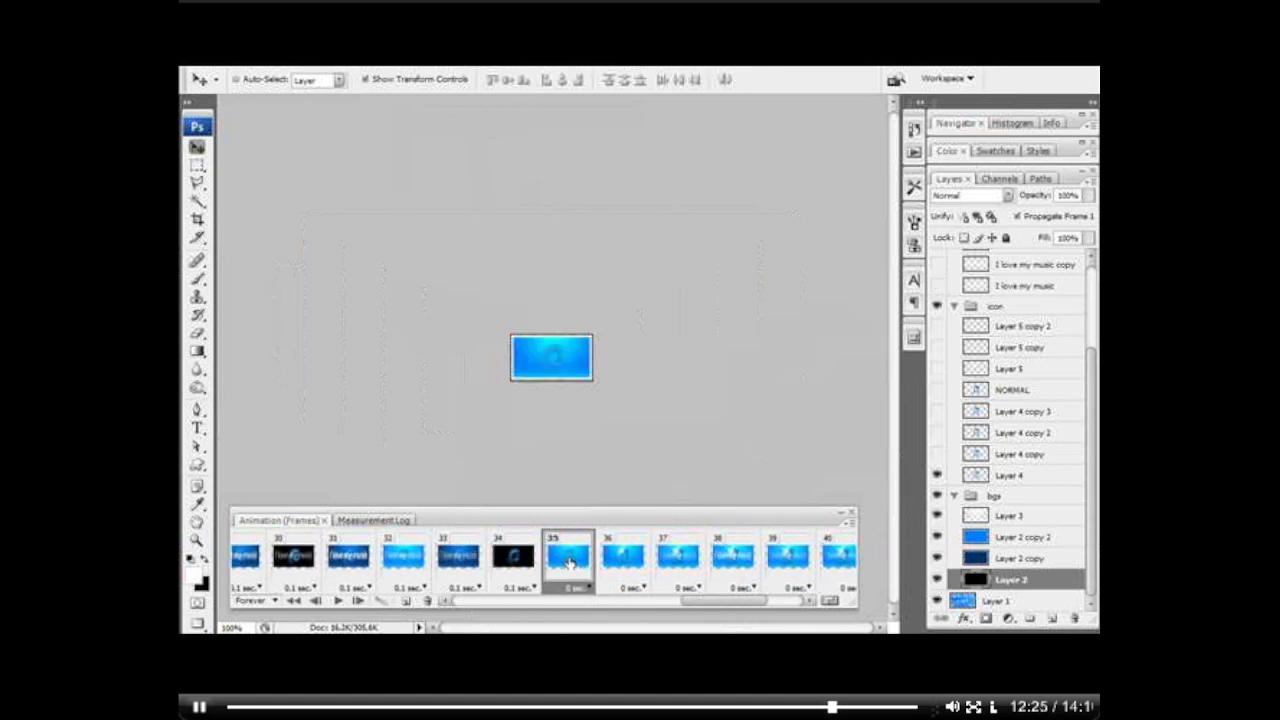
pyautogui.click(938, 556)
# Step: Switch frame 37 to dark blue by hiding Layer 2 copy 2, and frame 38 to black by hiding Layer 2 copy too
pyautogui.click(623, 556)
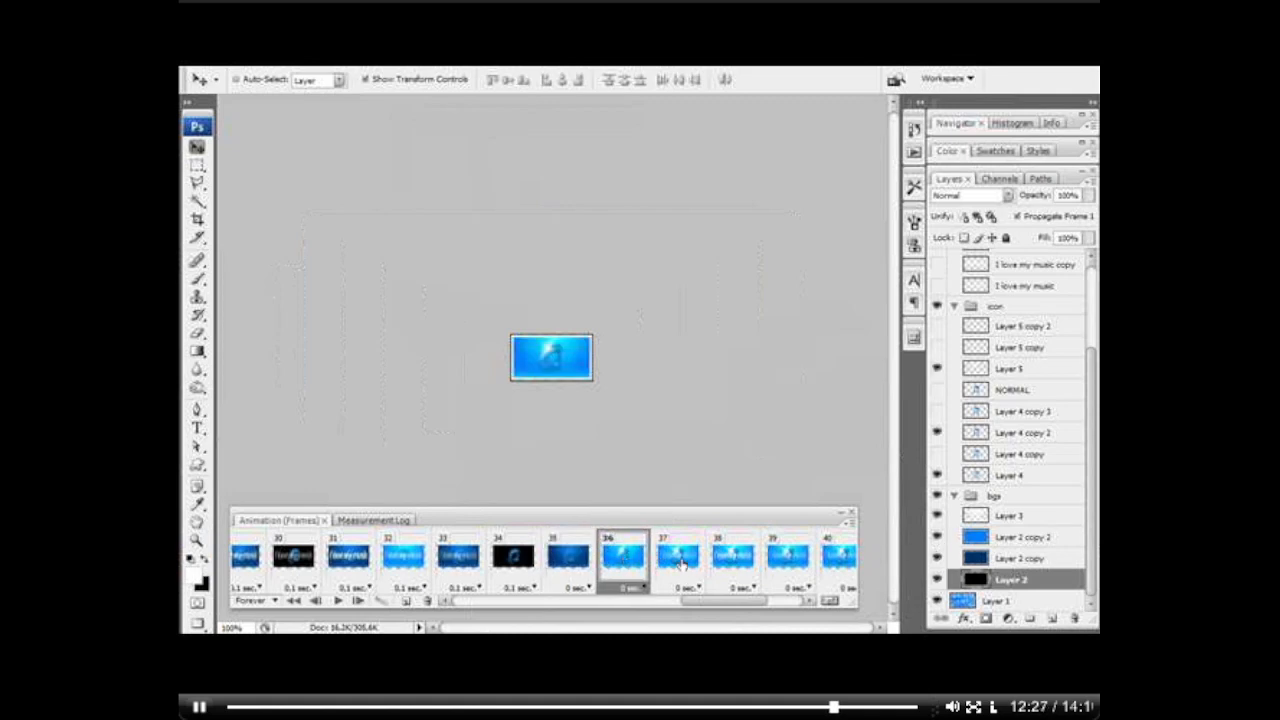
pyautogui.click(678, 556)
pyautogui.click(937, 558)
pyautogui.click(733, 556)
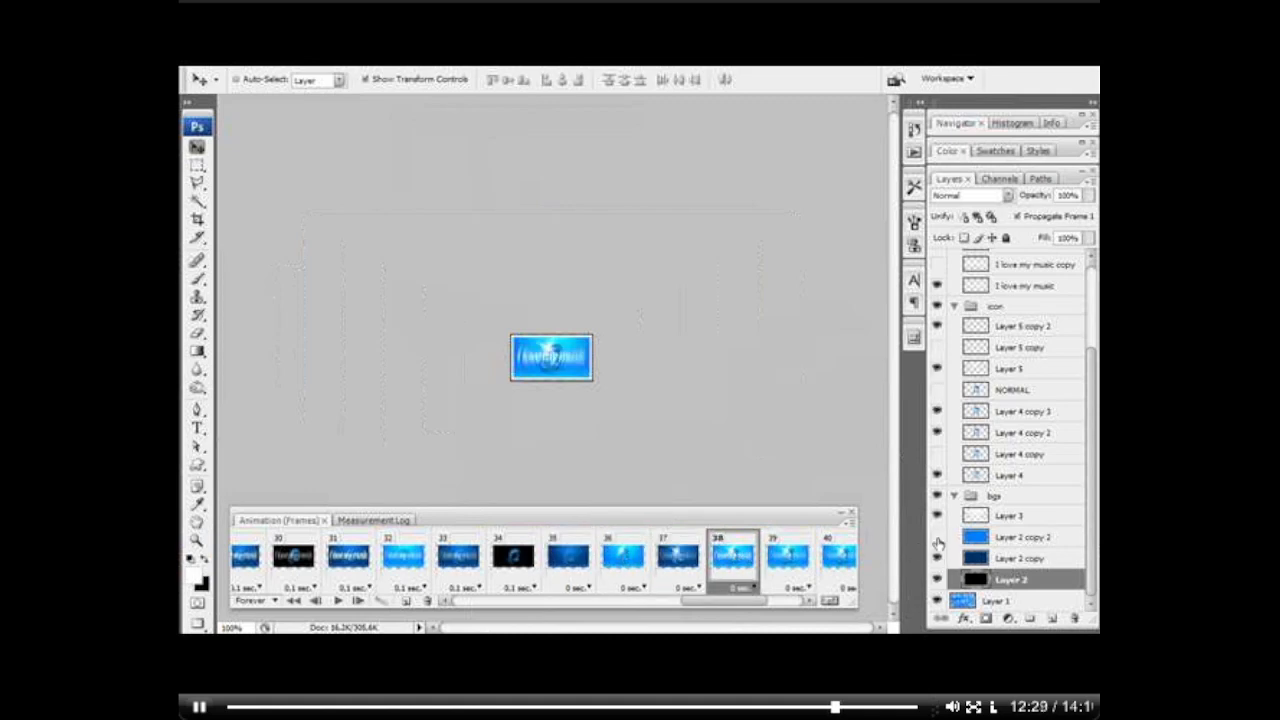
pyautogui.click(938, 540)
# Step: Hide Layer 3 and Layer 2 copy 2 in frame 39, keeping Layer 2 copy shown as the dark blue background
pyautogui.moveTo(738, 603)
pyautogui.mouseDown()
pyautogui.moveTo(762, 606)
pyautogui.moveTo(731, 604)
pyautogui.mouseUp()
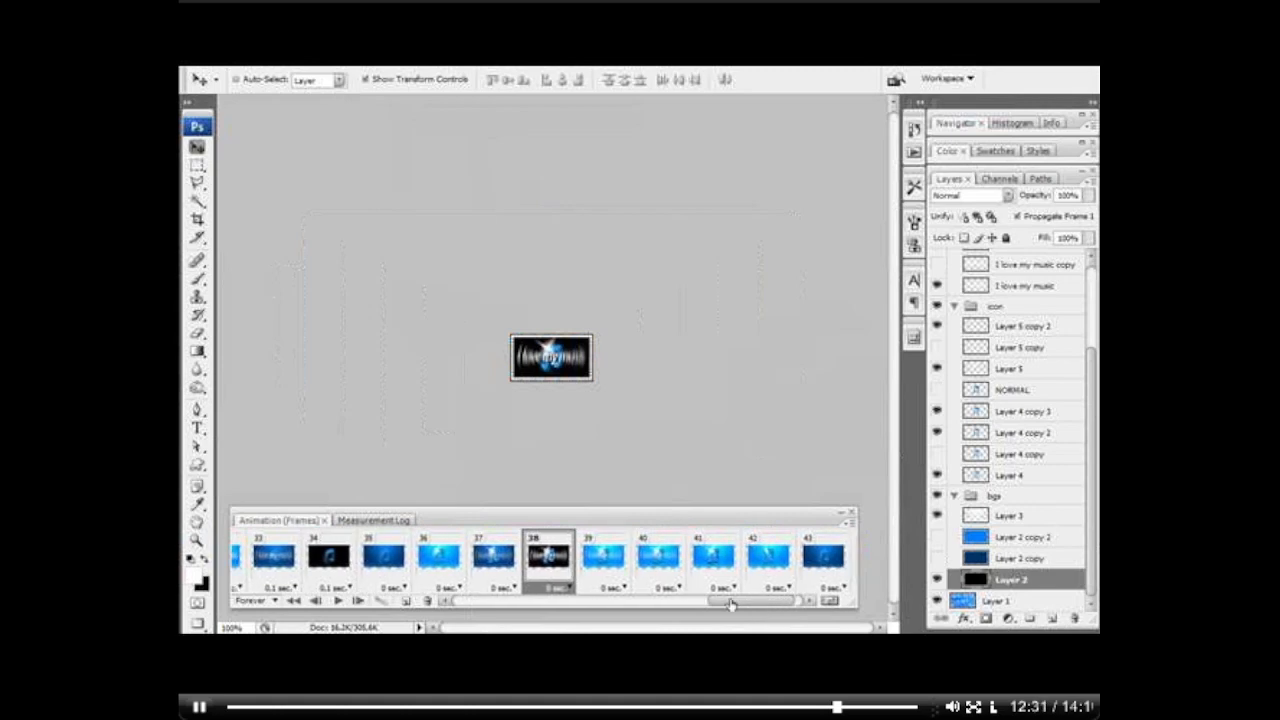
pyautogui.click(603, 556)
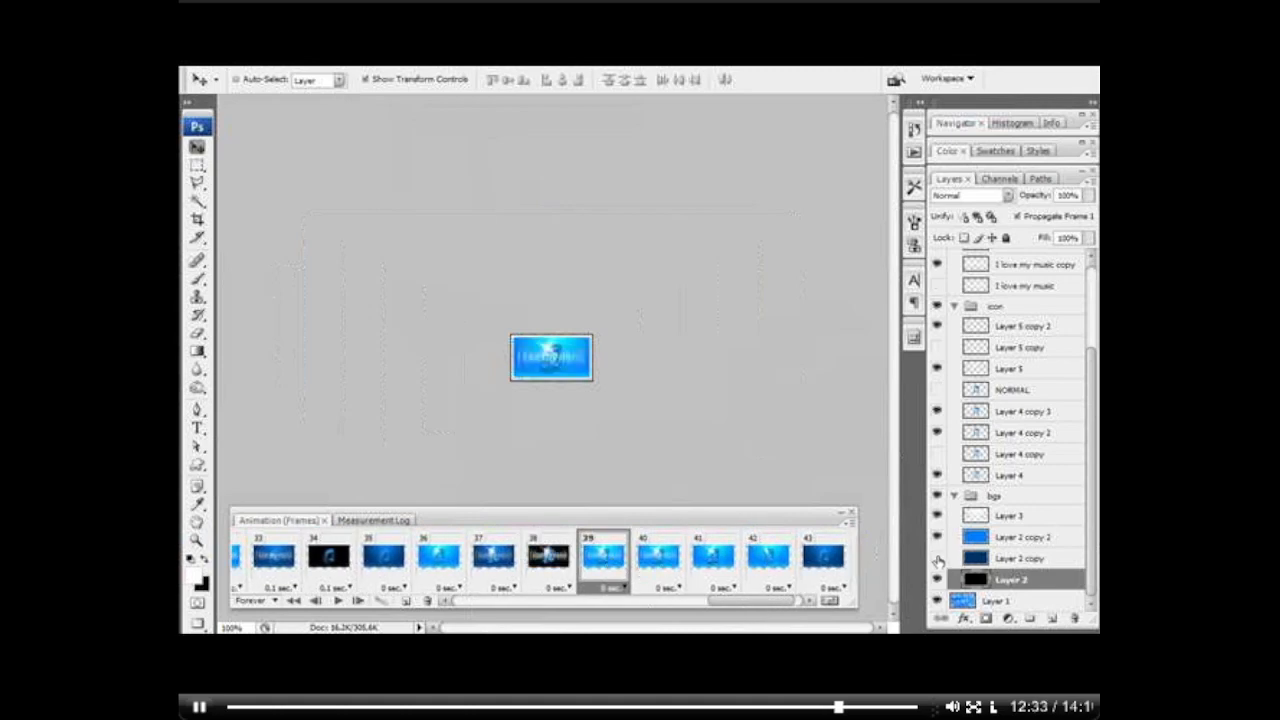
pyautogui.click(937, 537)
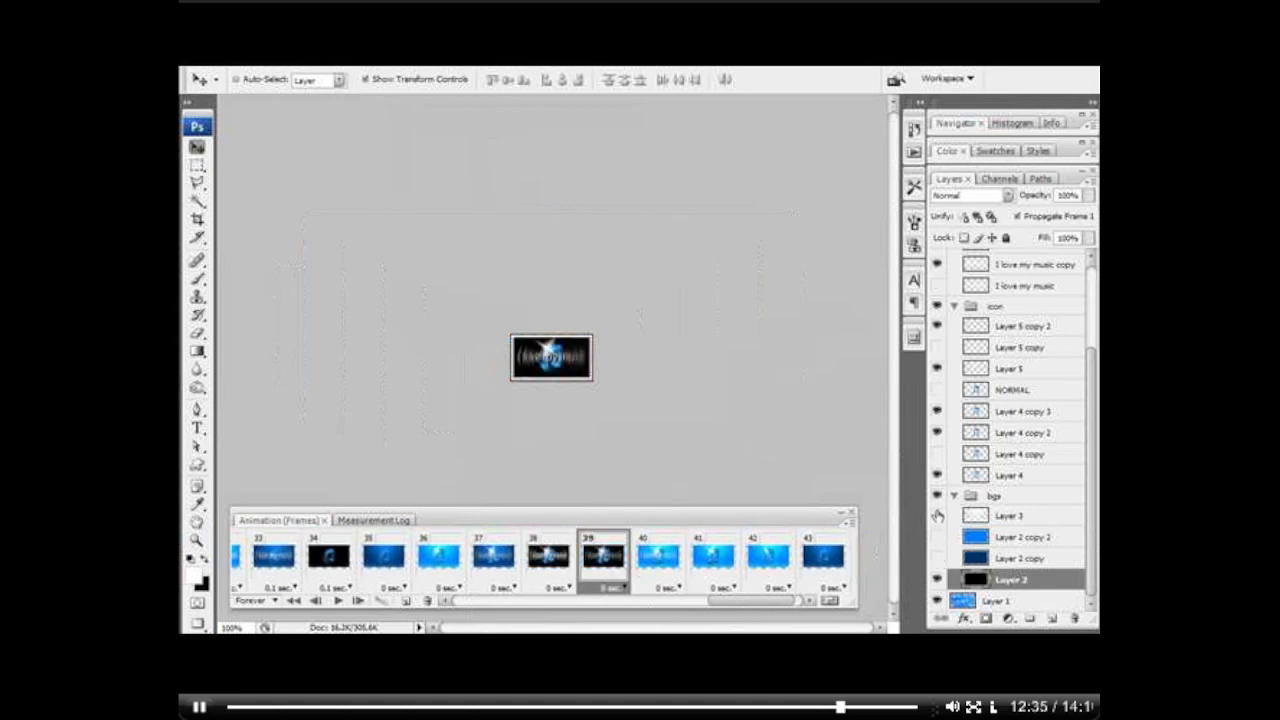
pyautogui.click(938, 558)
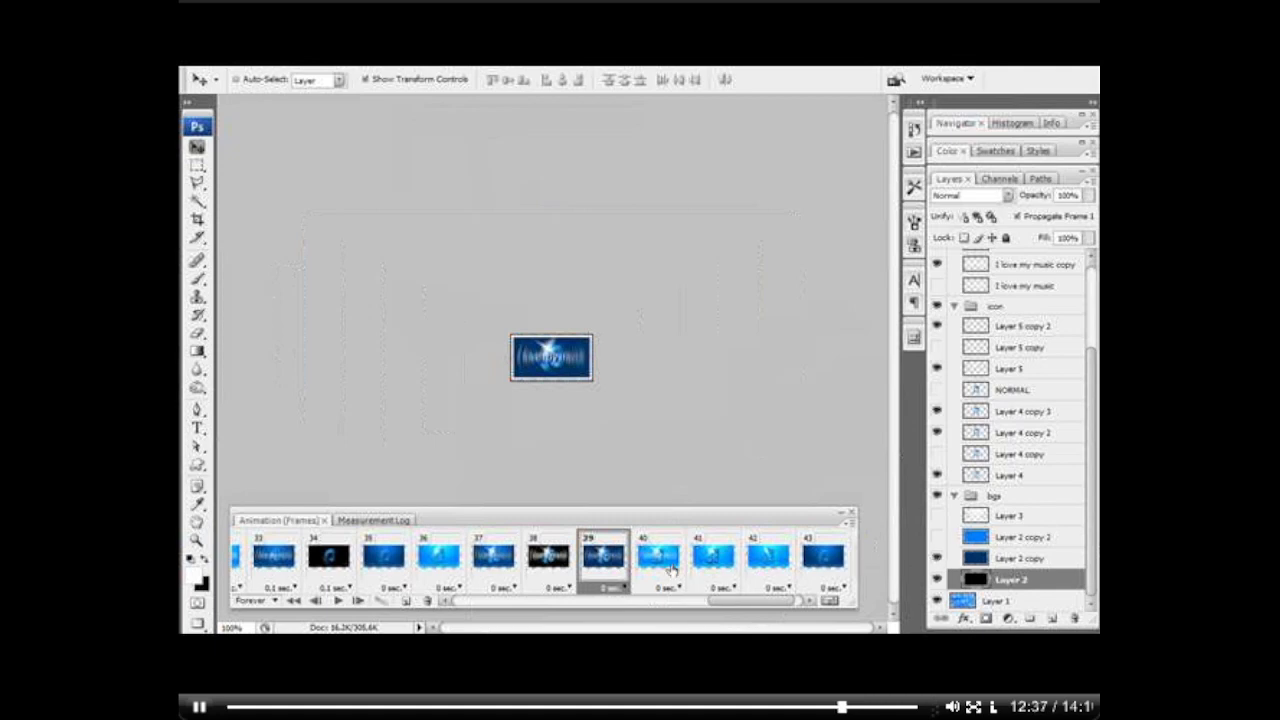
# Step: Hide Layer 3 in frame 40, and hide both Layer 3 and Layer 2 copy 2 in frame 41
pyautogui.click(668, 568)
pyautogui.click(937, 537)
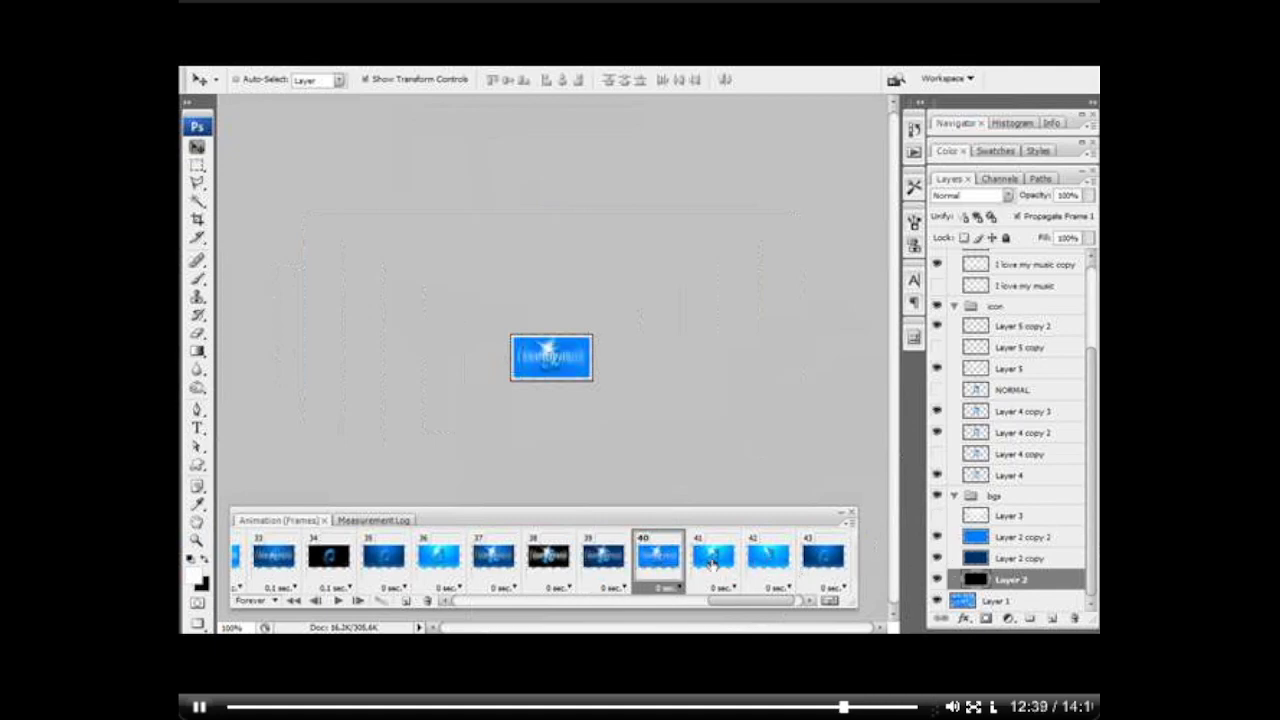
pyautogui.click(713, 558)
pyautogui.click(937, 537)
pyautogui.click(937, 558)
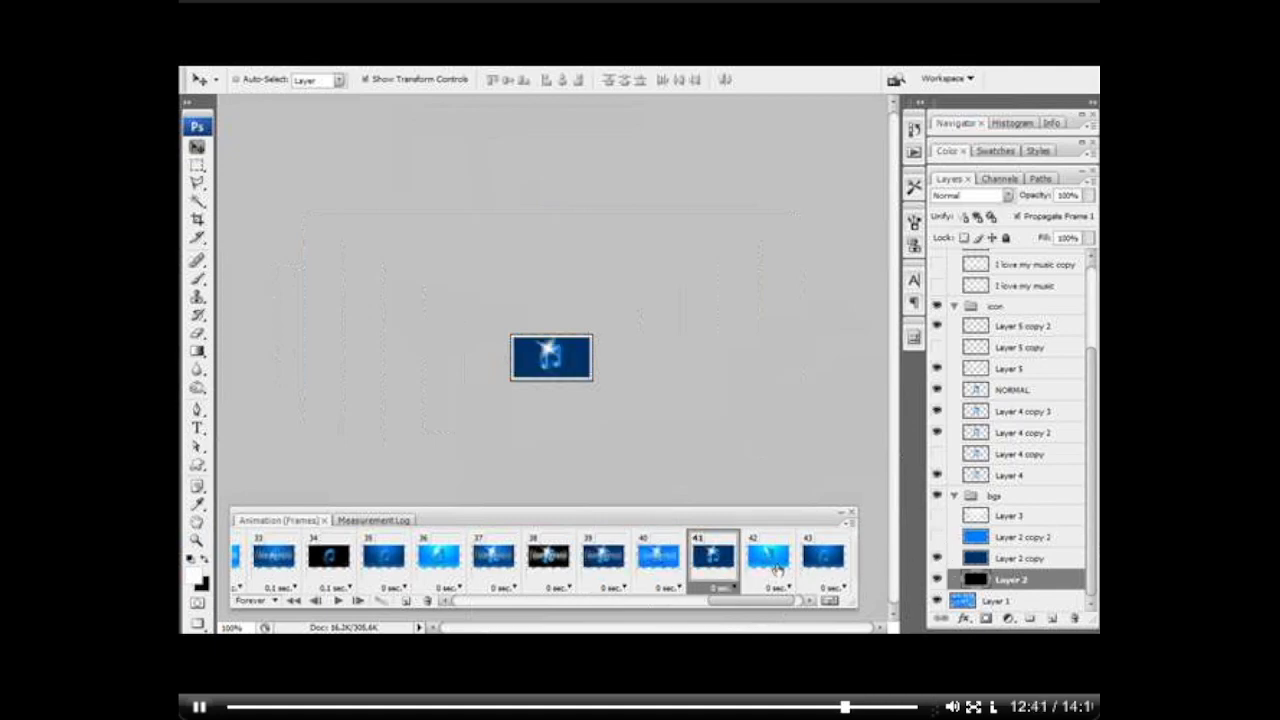
# Step: Check frames 42 and 43, play the animation from frame 27 to preview the flashing backgrounds, and stop the playback
pyautogui.click(778, 568)
pyautogui.click(845, 566)
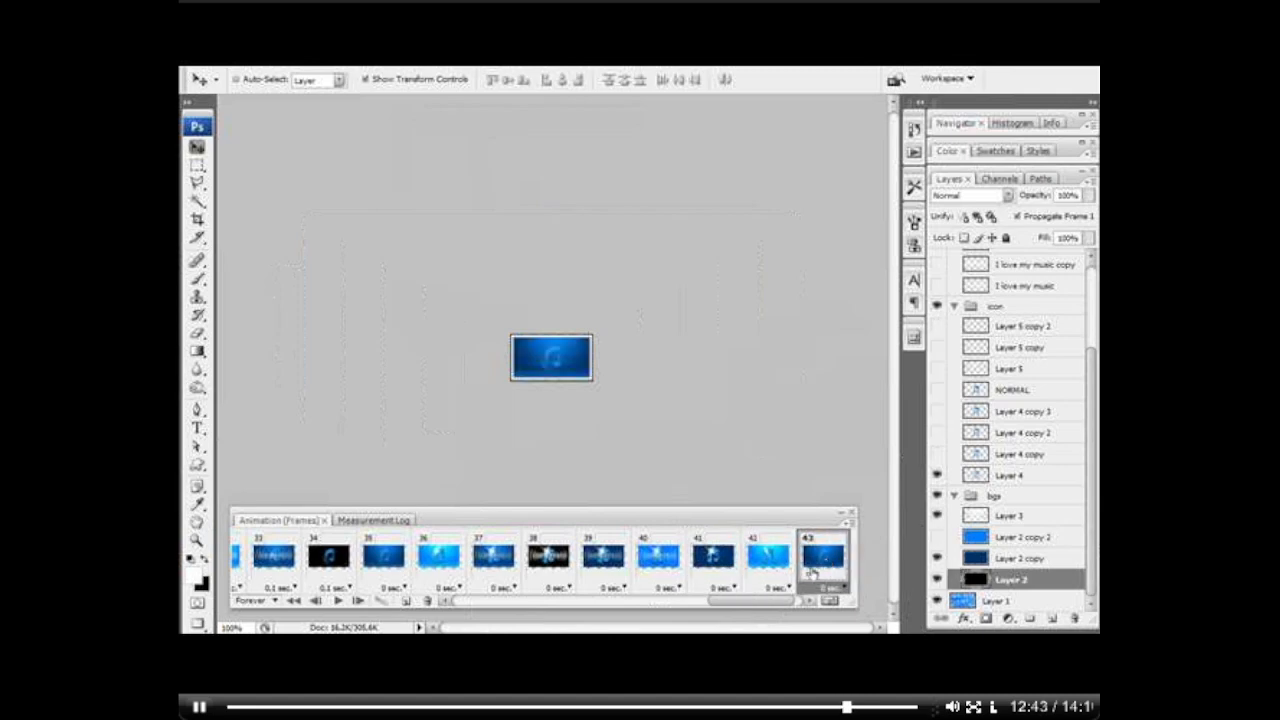
pyautogui.moveTo(772, 604); pyautogui.dragTo(720, 605)
pyautogui.click(290, 556)
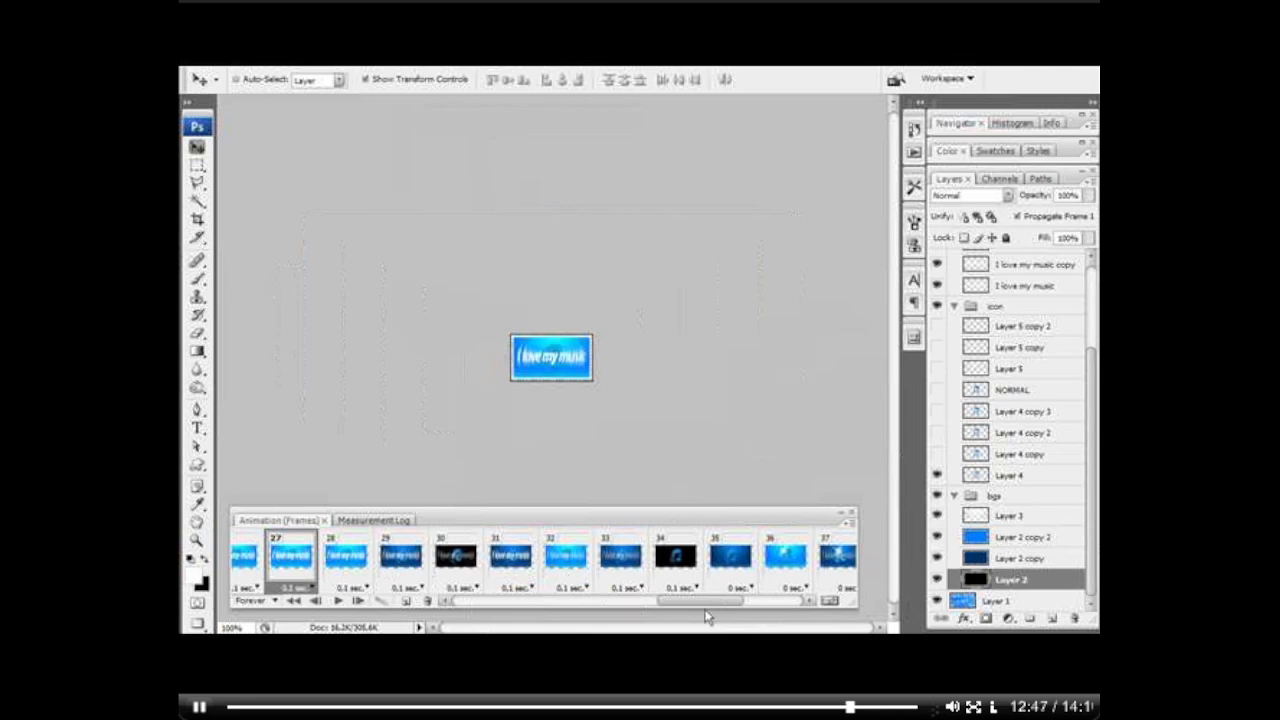
pyautogui.click(338, 600)
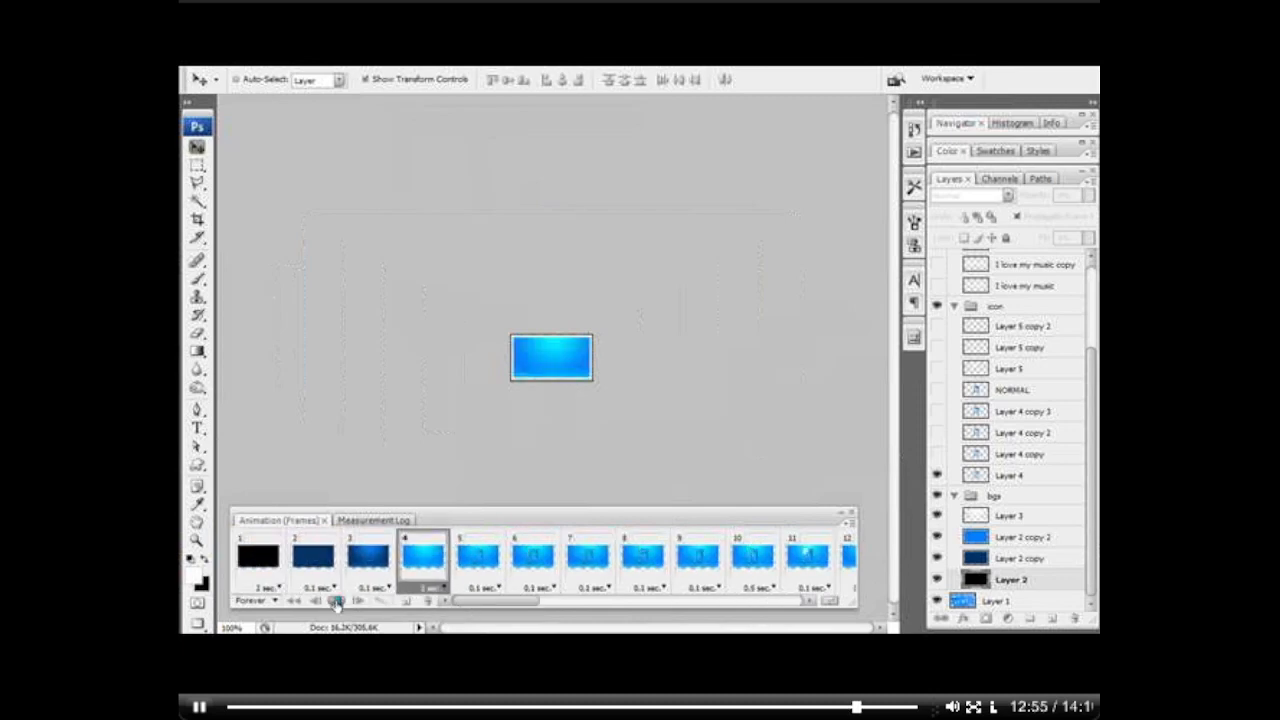
pyautogui.click(337, 601)
# Step: Select frame 1 and open the Save for Web & Devices export settings for the animation
pyautogui.click(260, 566)
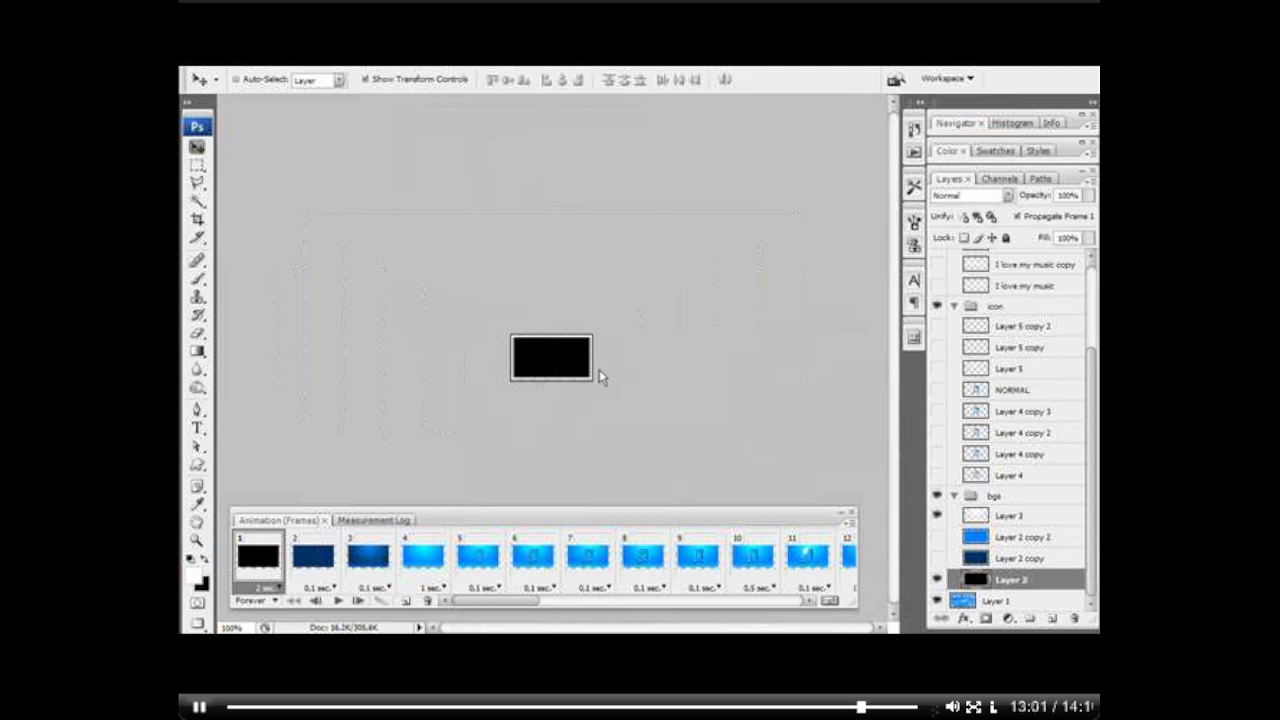
pyautogui.hotkey('ctrl', 'alt', 'shift', 's')
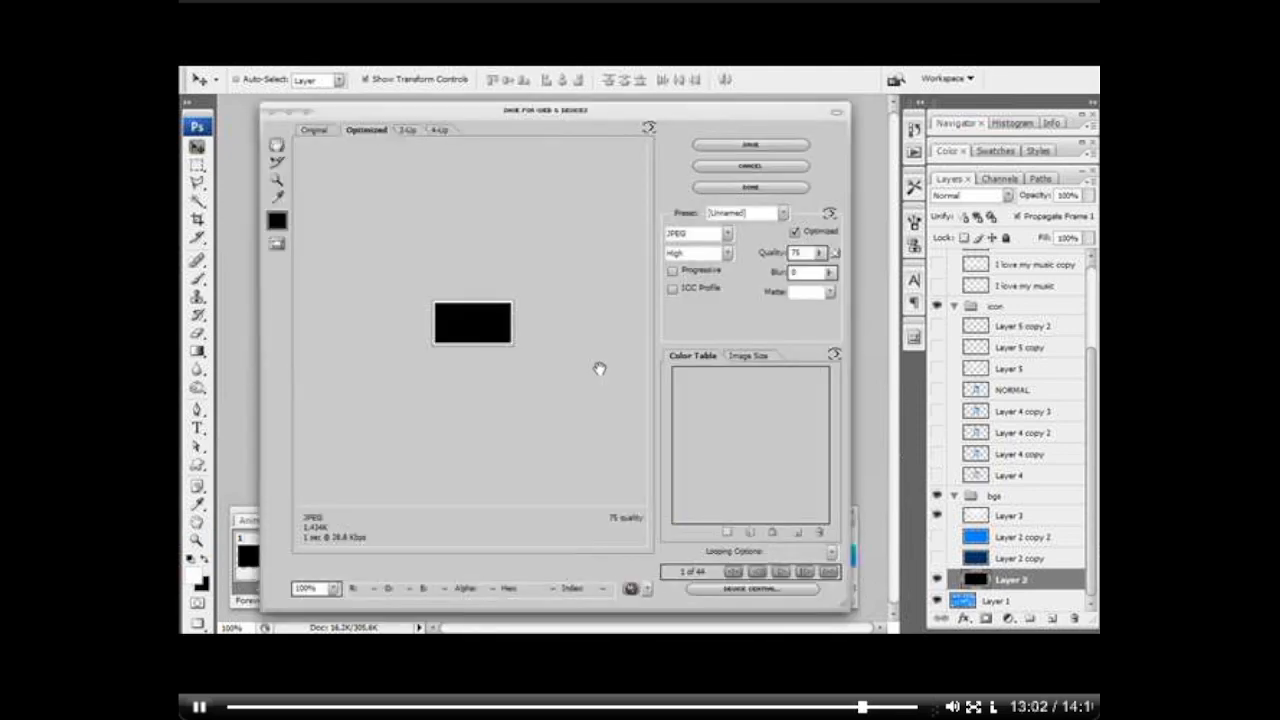
pyautogui.click(796, 166)
pyautogui.click(208, 61)
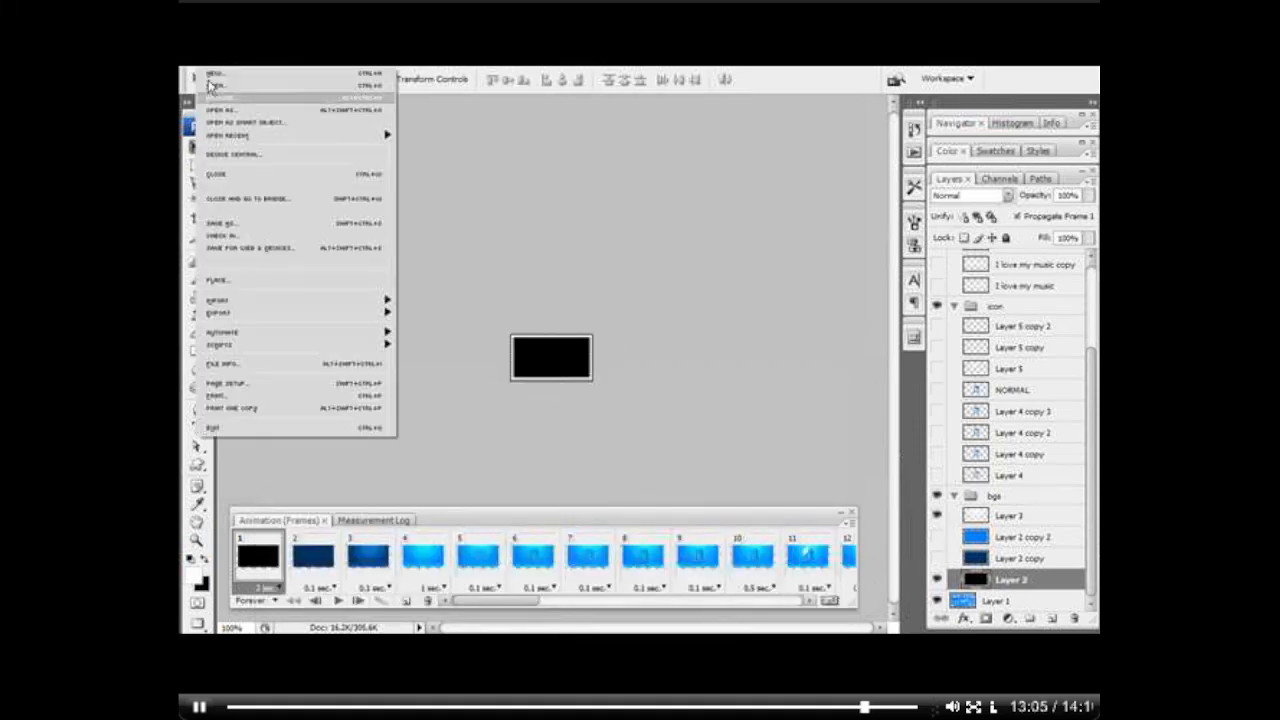
pyautogui.click(259, 250)
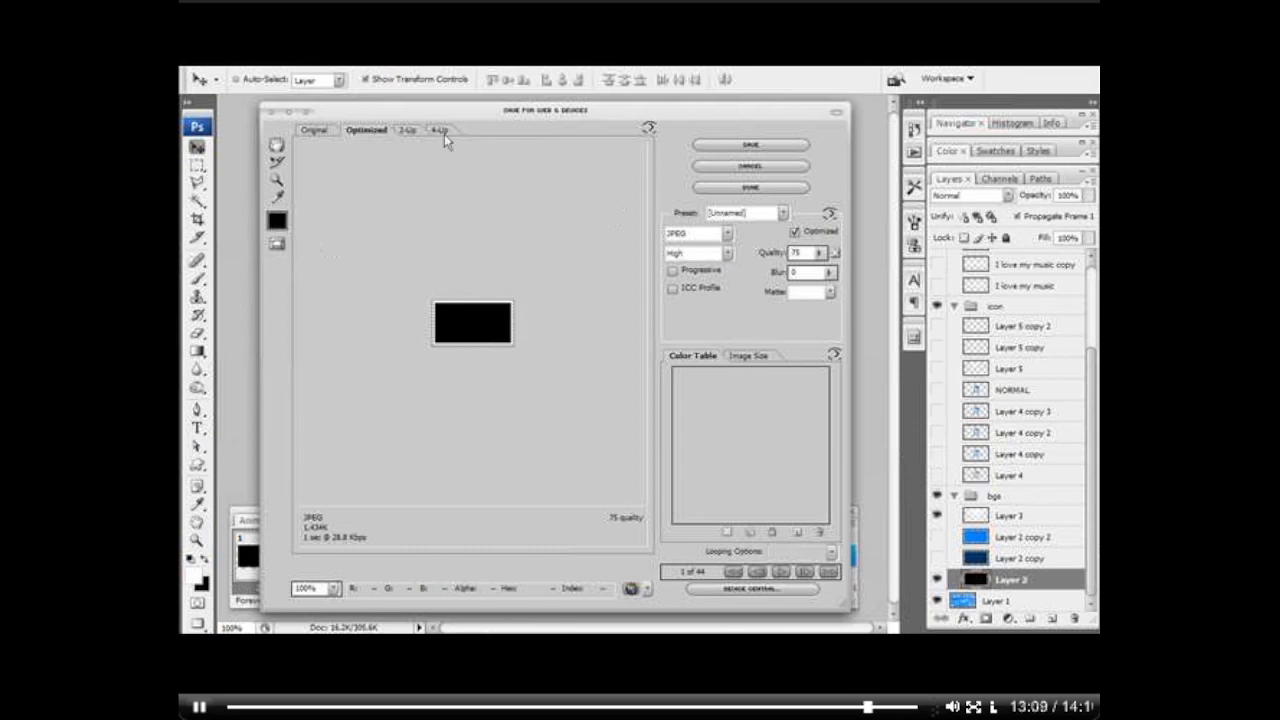
# Step: Set the export format to GIF, preview the animation, and keep transparency enabled with the GIF 64 Dithered preset
pyautogui.click(725, 233)
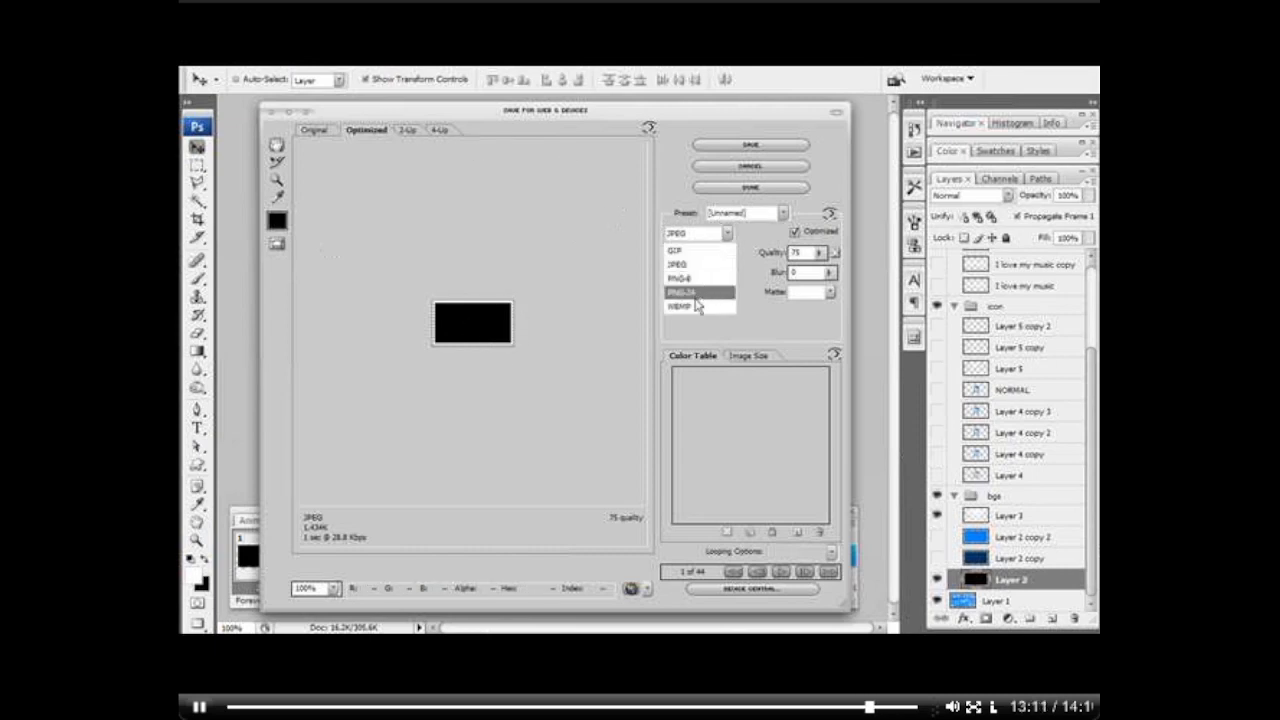
pyautogui.click(690, 251)
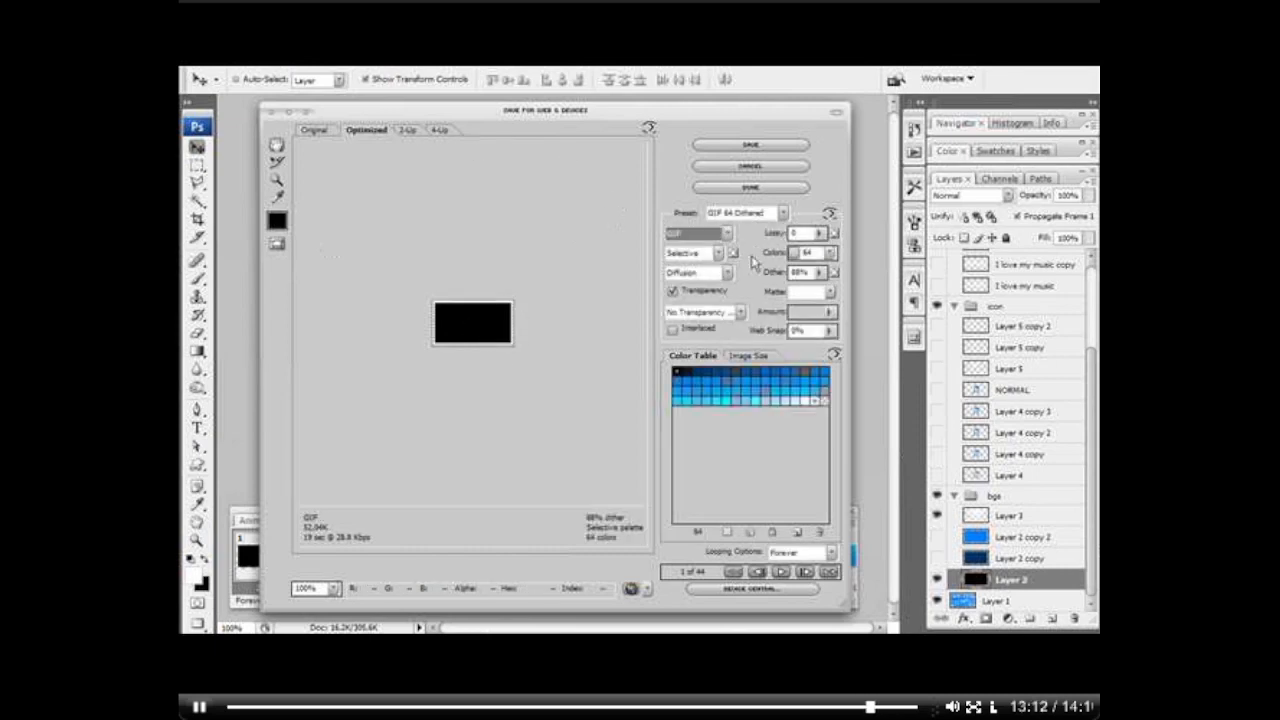
pyautogui.click(780, 571)
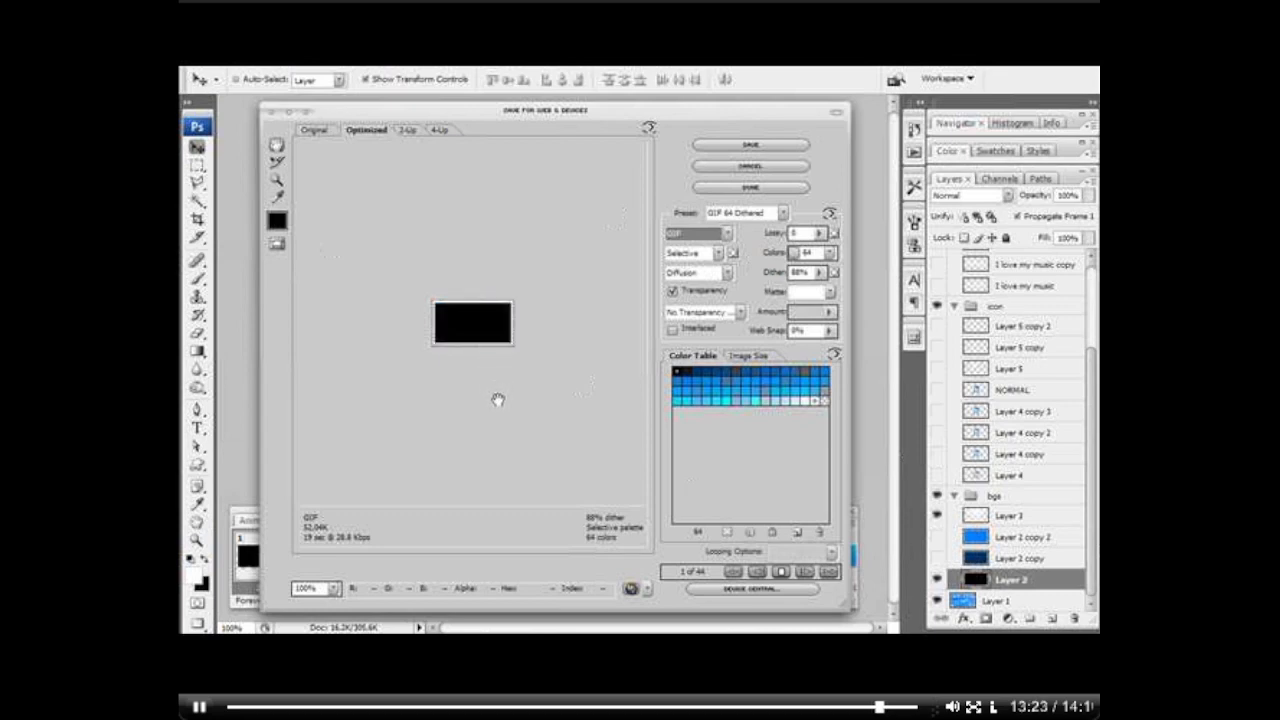
pyautogui.click(674, 291)
pyautogui.click(675, 291)
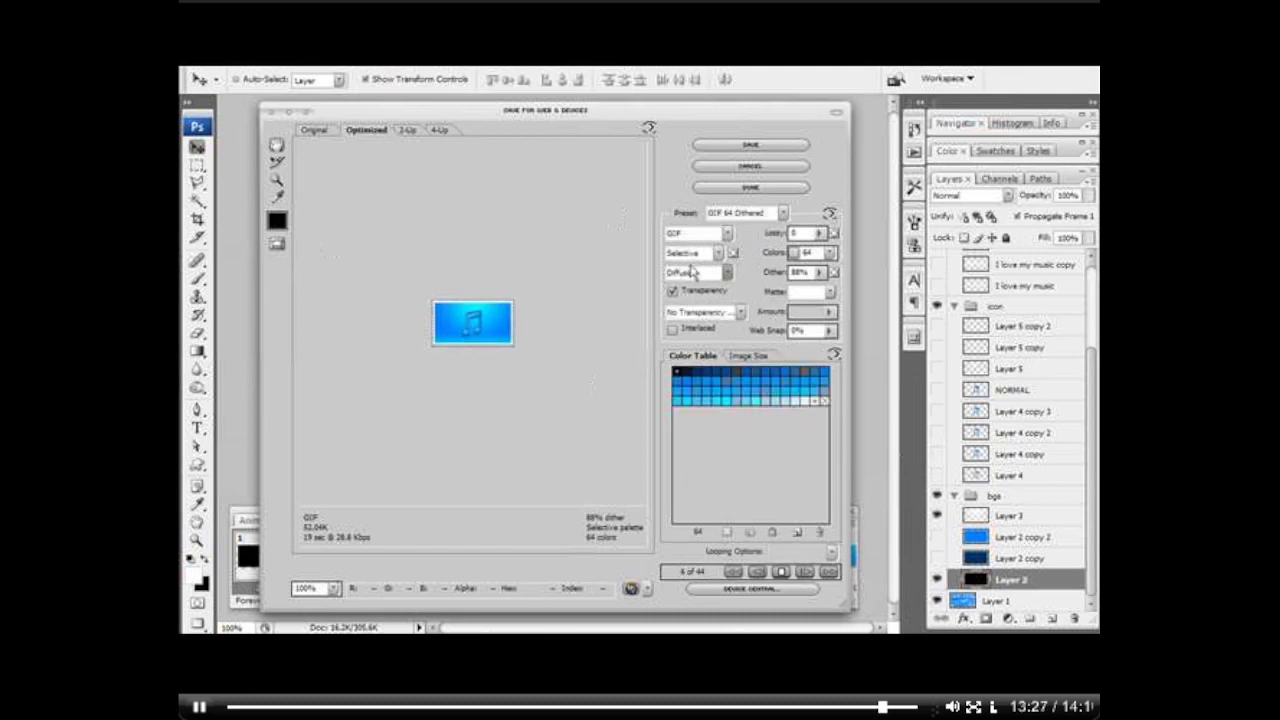
pyautogui.click(745, 214)
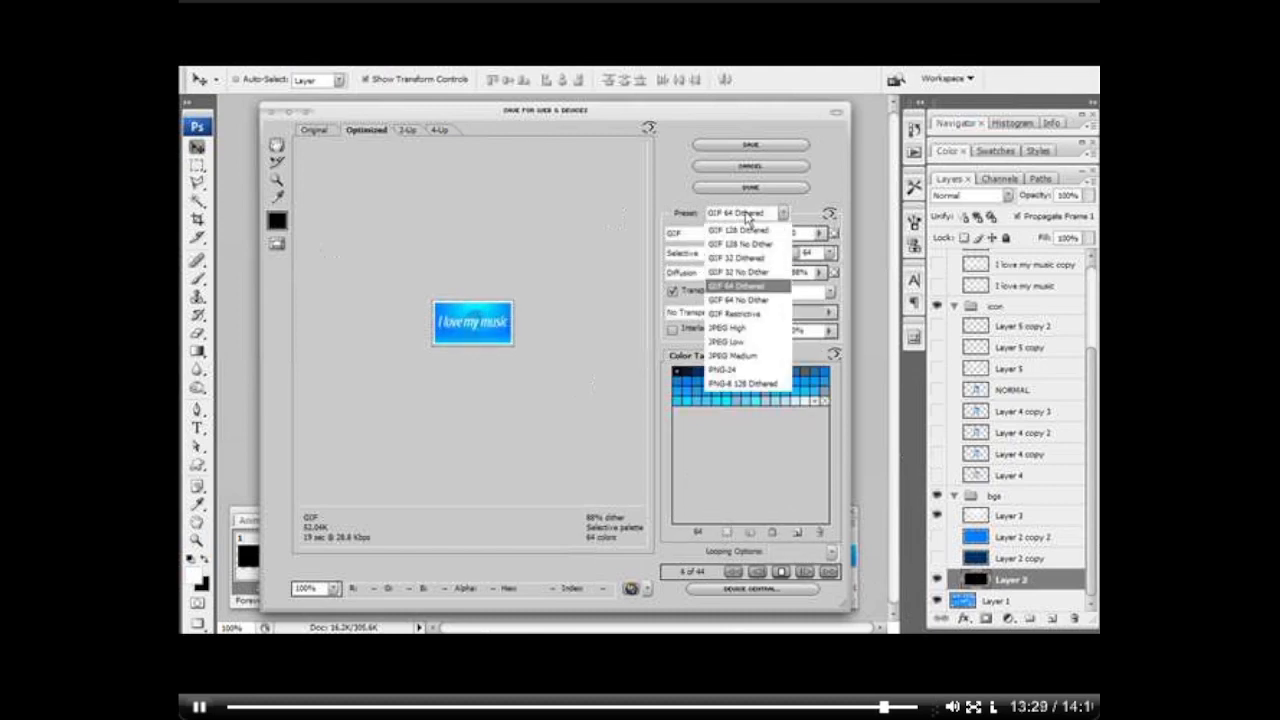
pyautogui.click(746, 215)
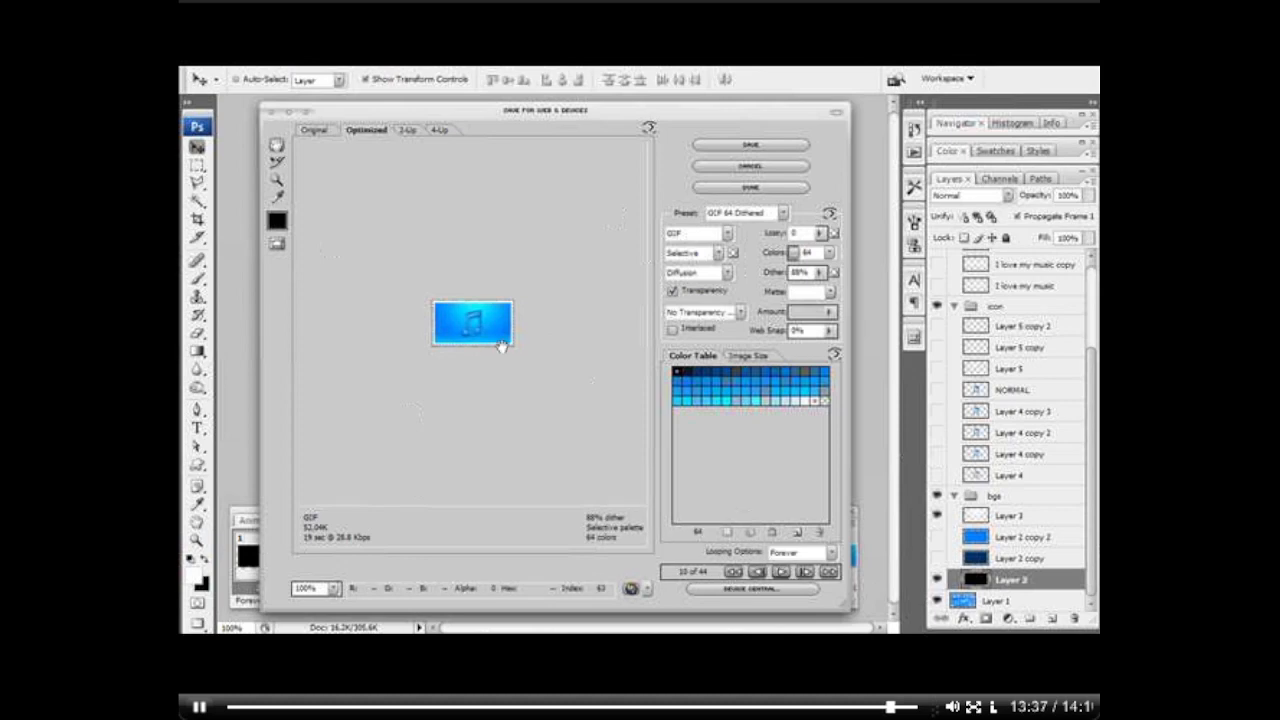
# Step: Save the optimized animation to the desktop (Escritorio) as I_LOVE_MY_MUSIC_YAAAAY in Images Only (*.gif) format
pyautogui.click(790, 153)
pyautogui.click(808, 325)
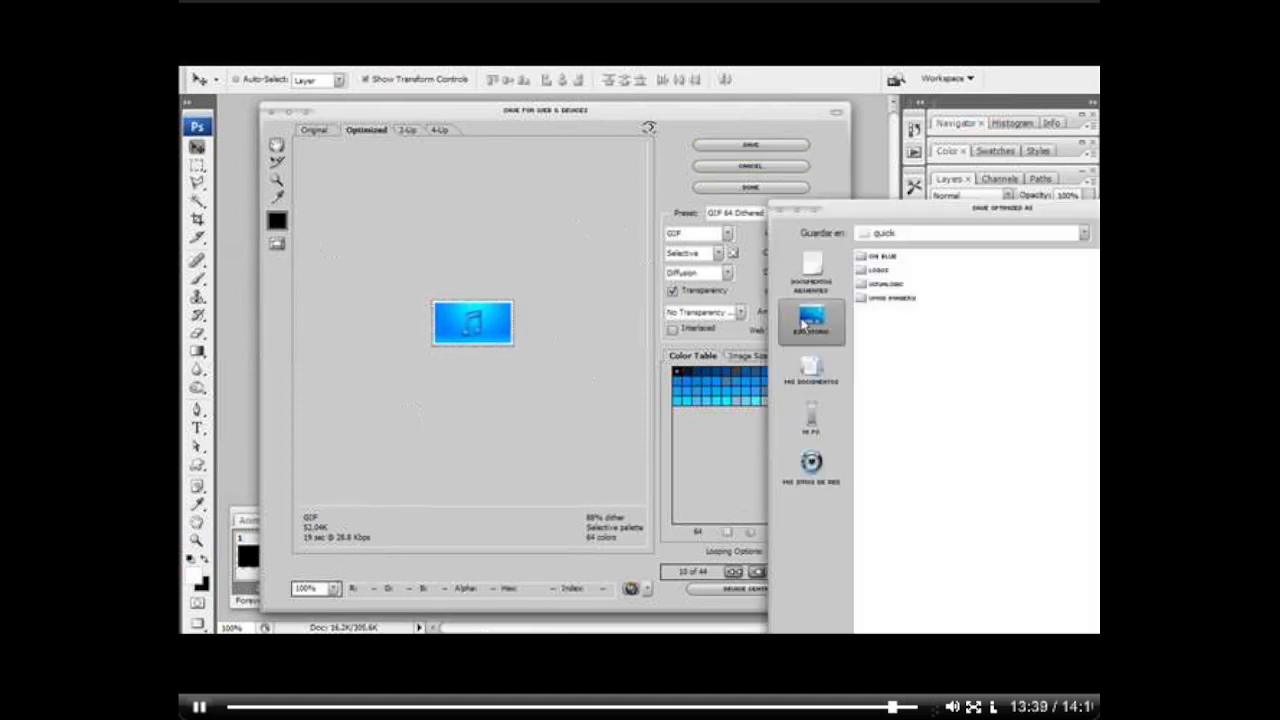
pyautogui.moveTo(902, 215); pyautogui.dragTo(578, 122)
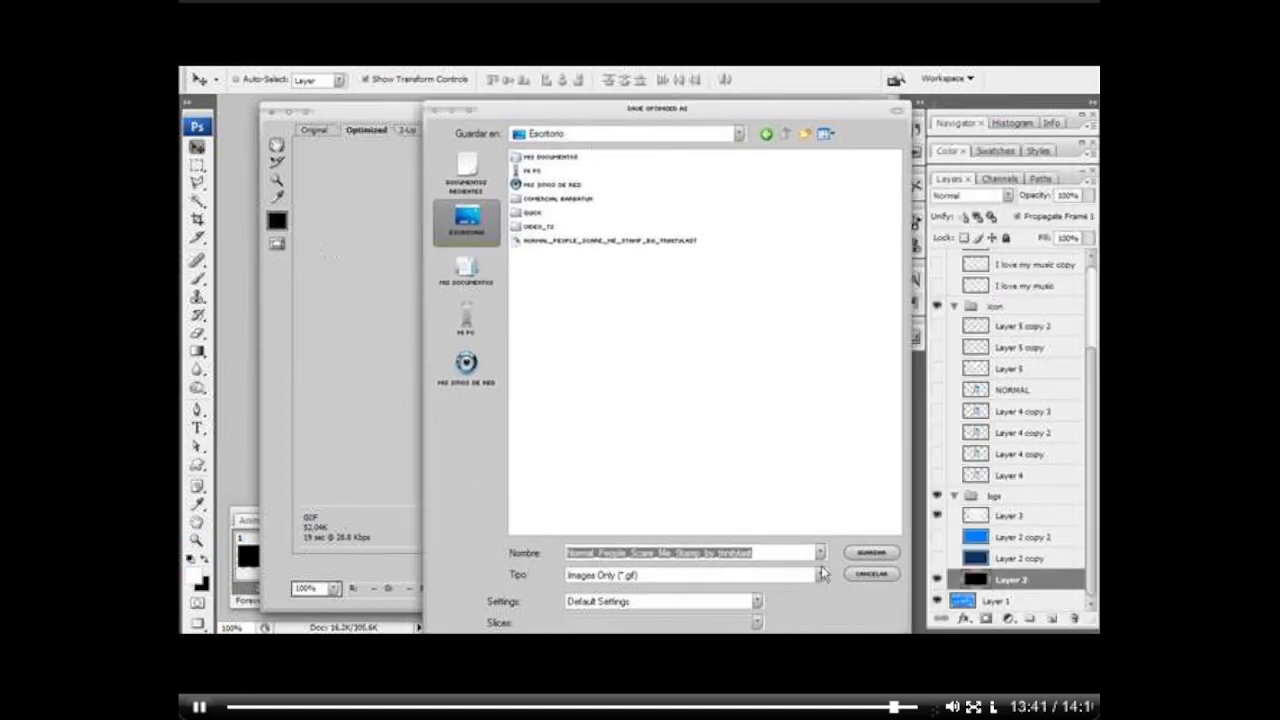
pyautogui.press('BackSpace')
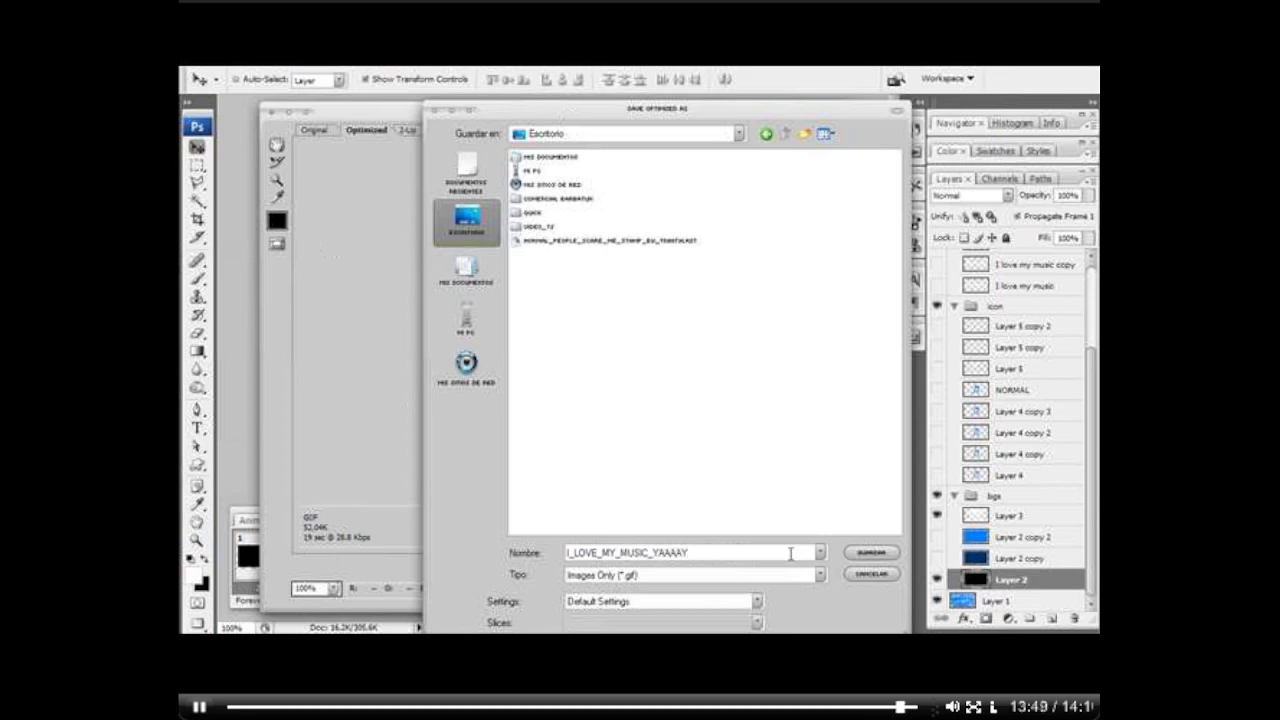
pyautogui.click(870, 552)
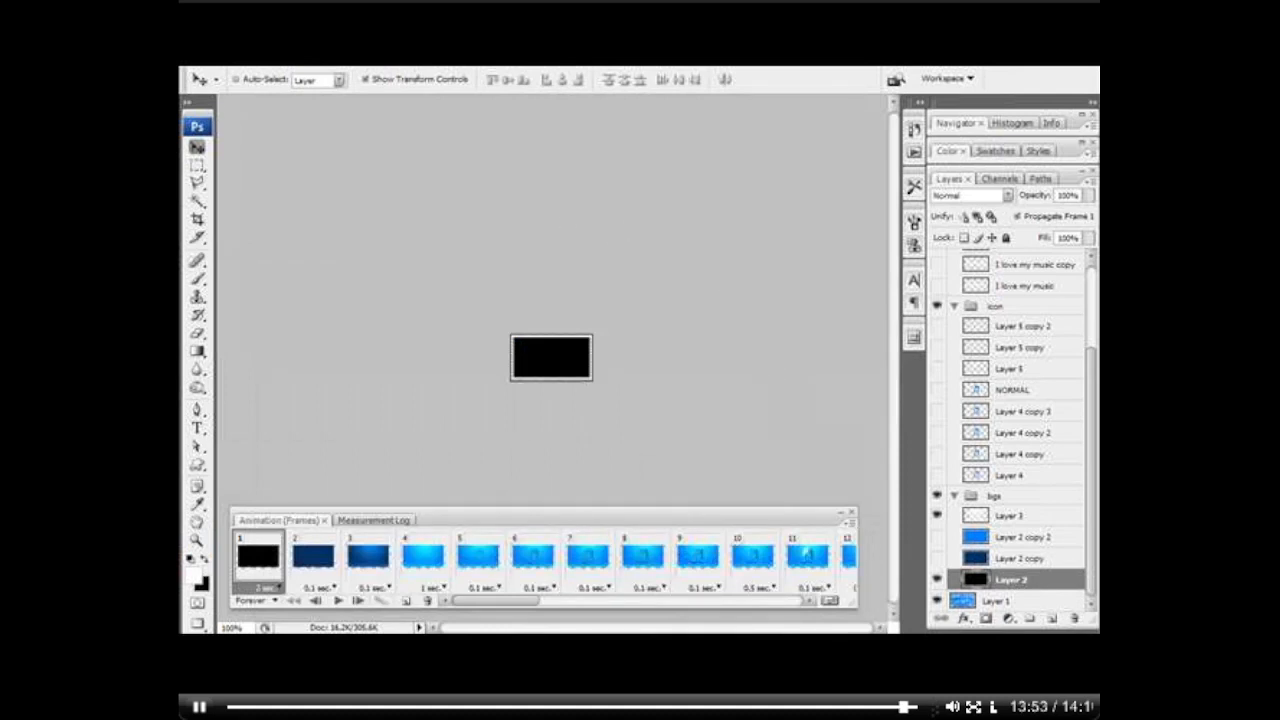
# Step: Open the exported GIF in the Windows picture and fax viewer to check the finished stamp animation
pyautogui.rightClick(181, 68)
pyautogui.press('Escape')
pyautogui.rightClick(181, 68)
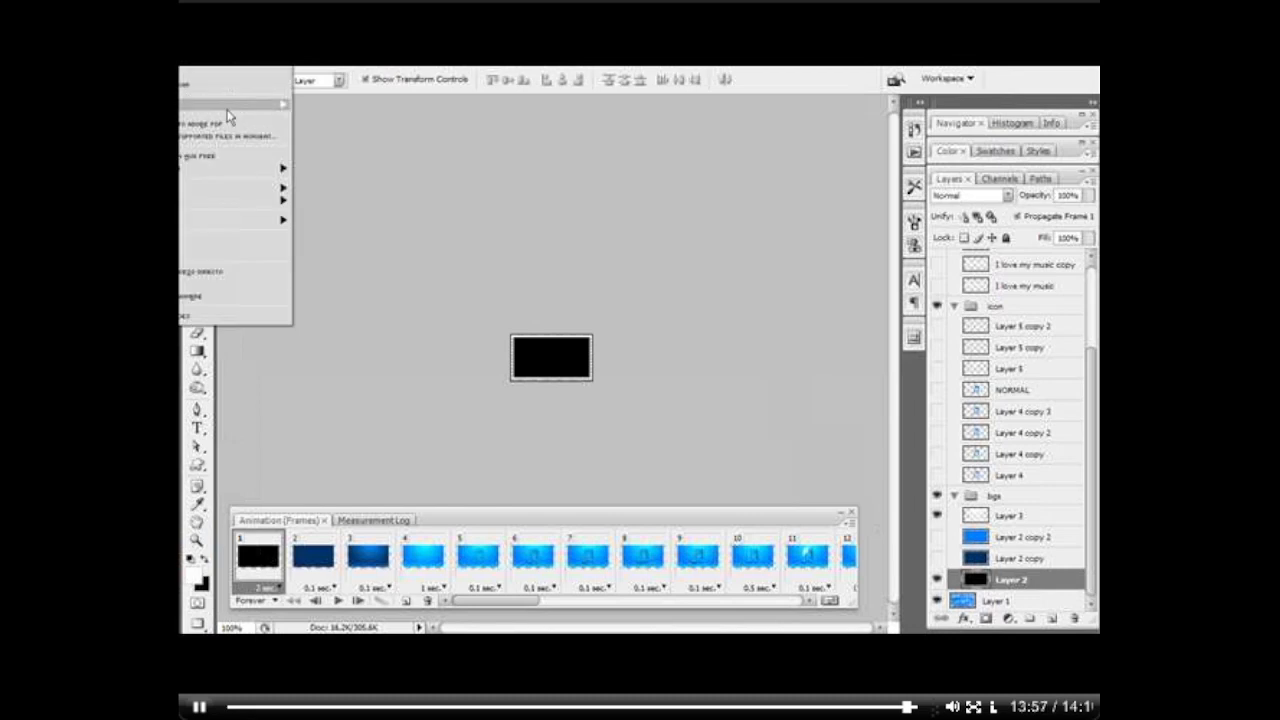
pyautogui.moveTo(210, 172)
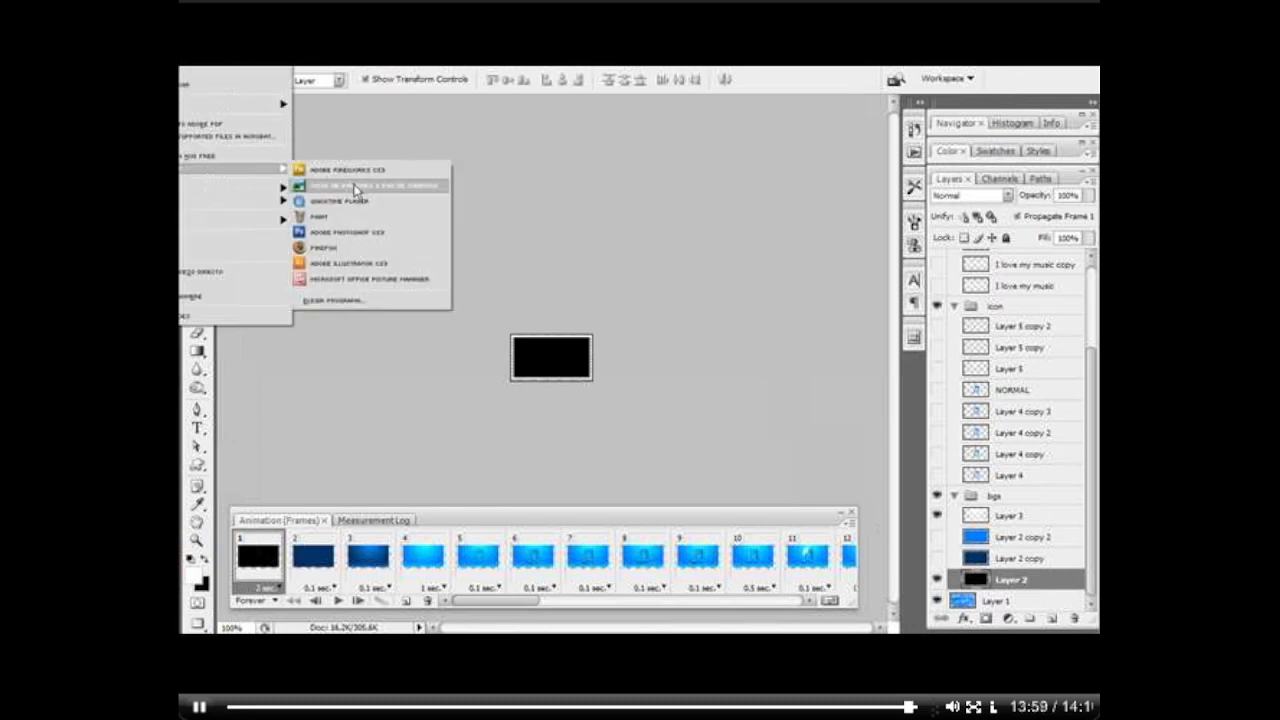
pyautogui.click(345, 184)
pyautogui.moveTo(948, 145); pyautogui.dragTo(722, 488)
pyautogui.moveTo(597, 497); pyautogui.dragTo(706, 215)
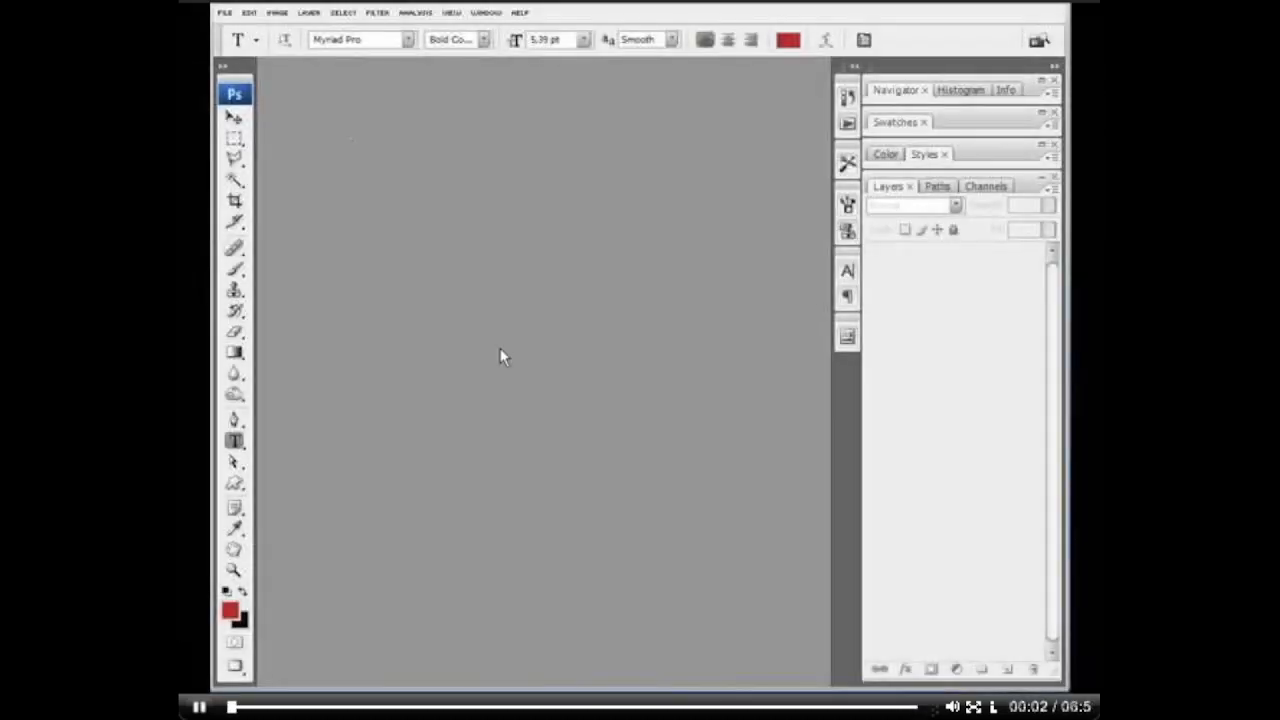
# Step: Create a new 800 x 600 pixel RGB document at 72 pixels/inch with a white background
pyautogui.hotkey('ctrl', 'n')
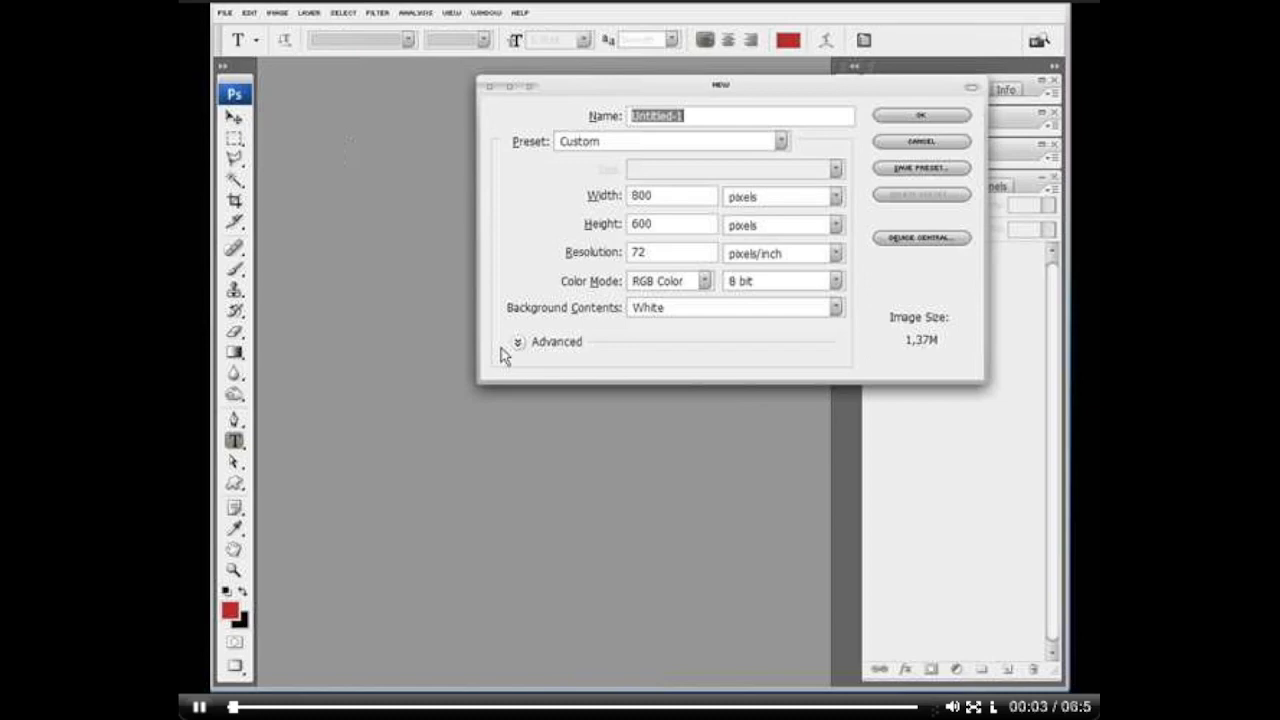
pyautogui.click(910, 117)
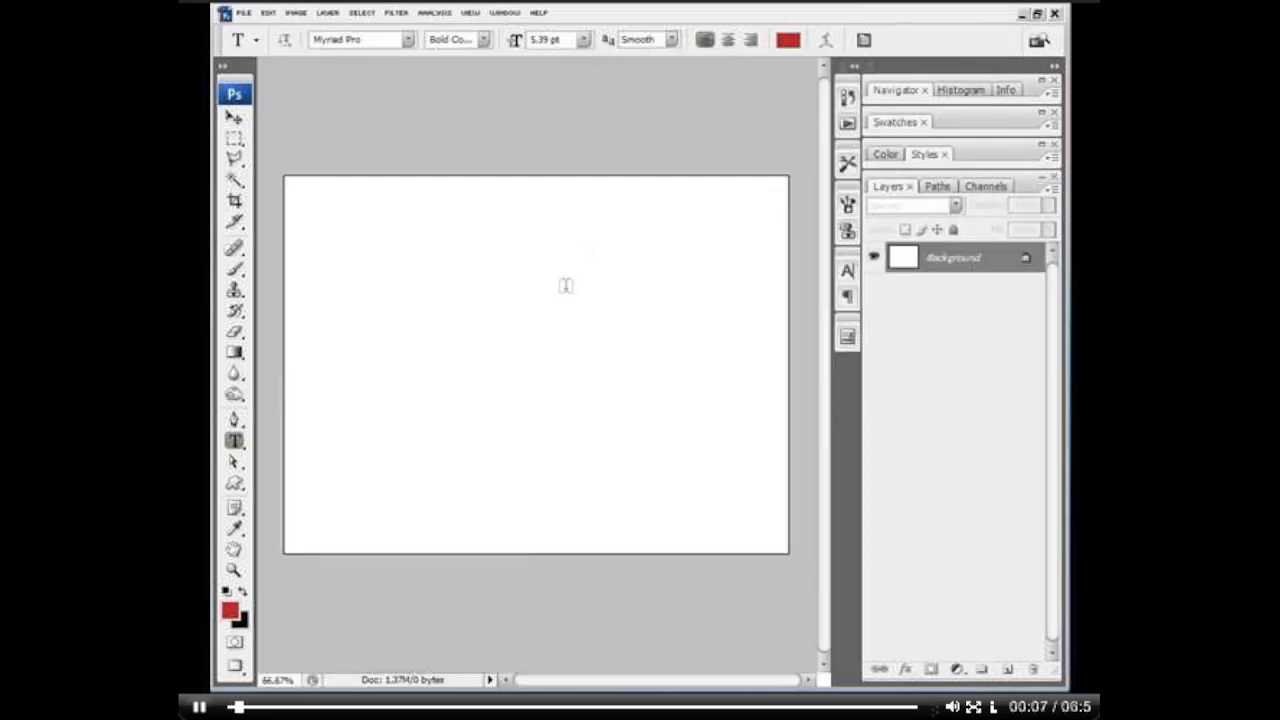
pyautogui.press('z')
pyautogui.click(517, 307)
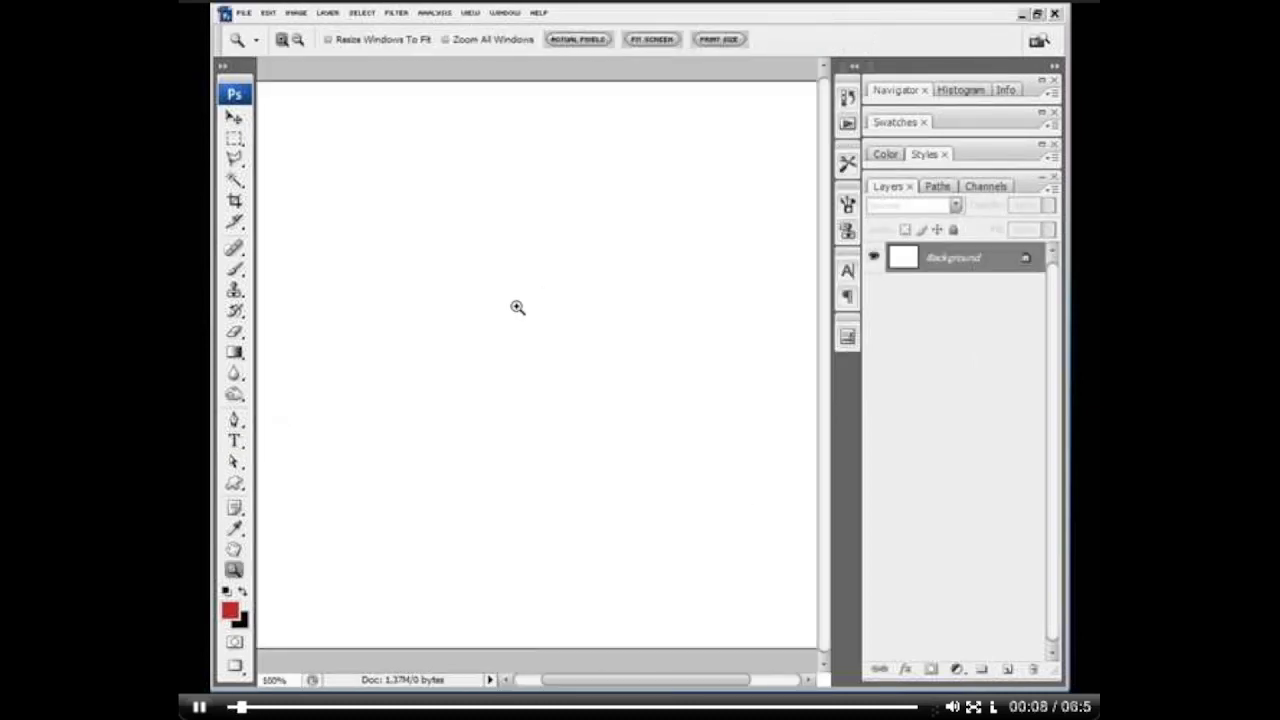
# Step: Draw a red rounded-rectangle speech bubble with the Custom Shape tool and place it near the canvas centre
pyautogui.click(234, 483)
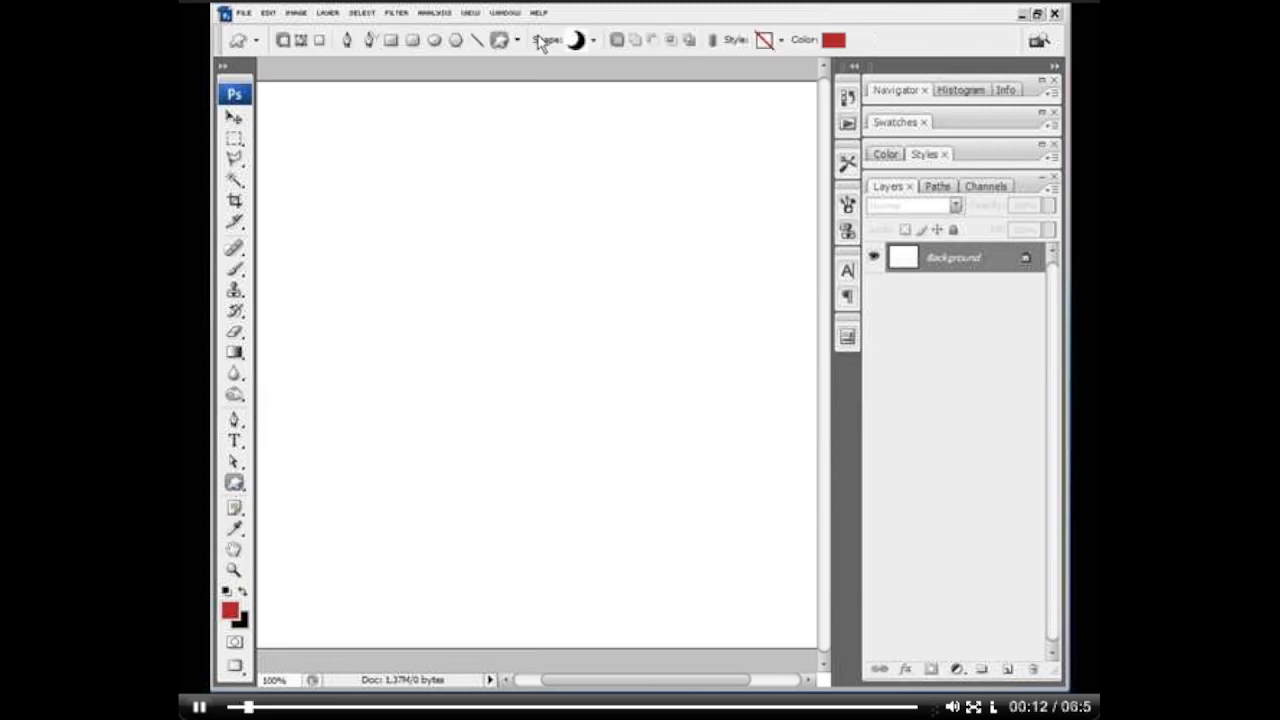
pyautogui.click(593, 40)
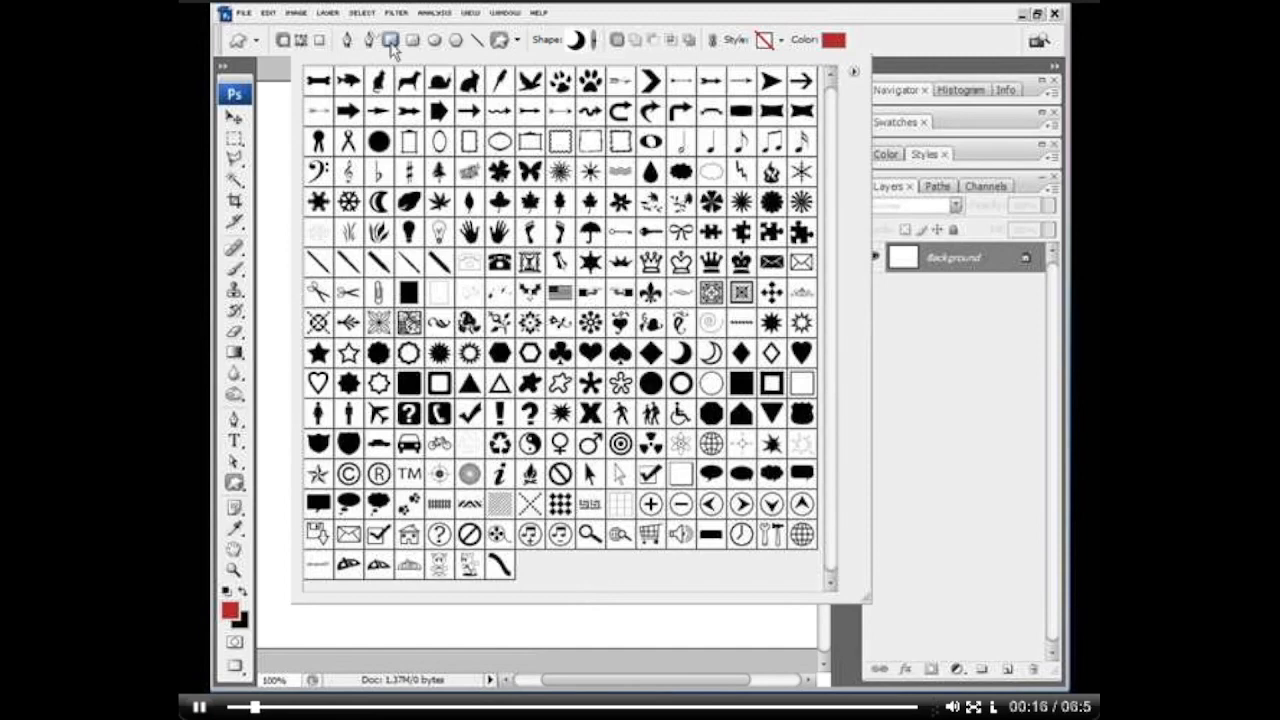
pyautogui.click(316, 497)
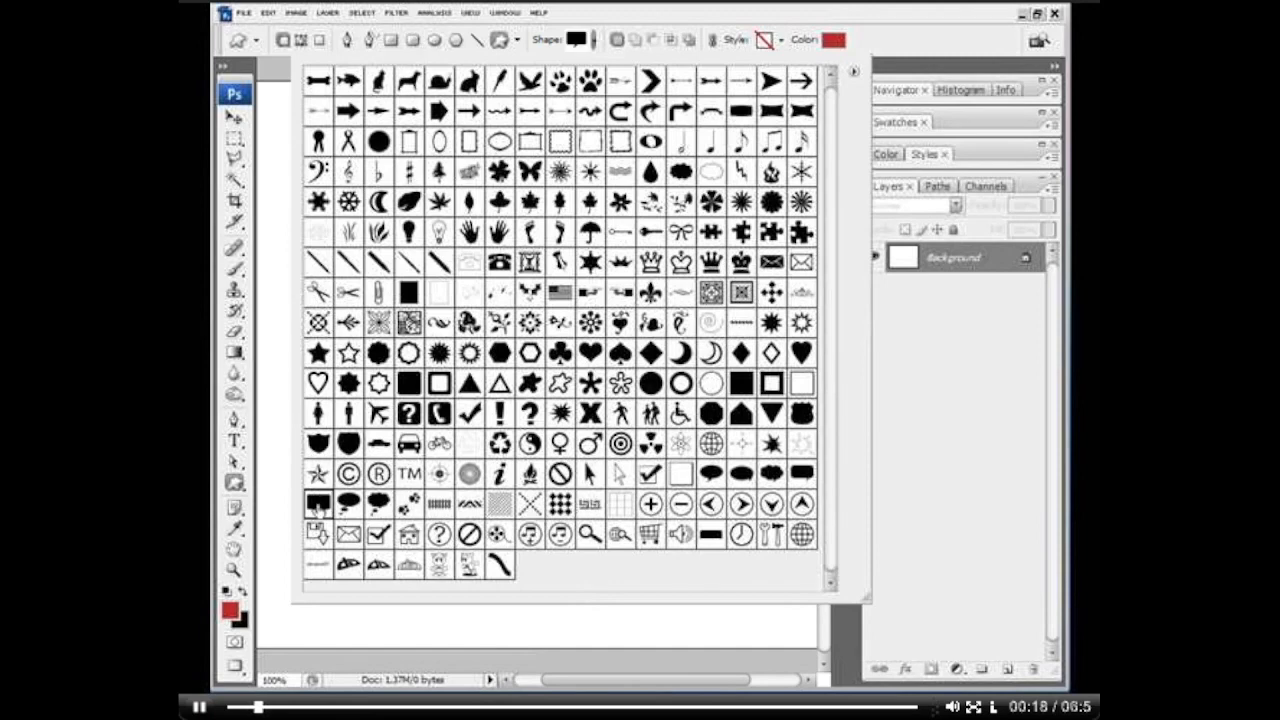
pyautogui.press('Return')
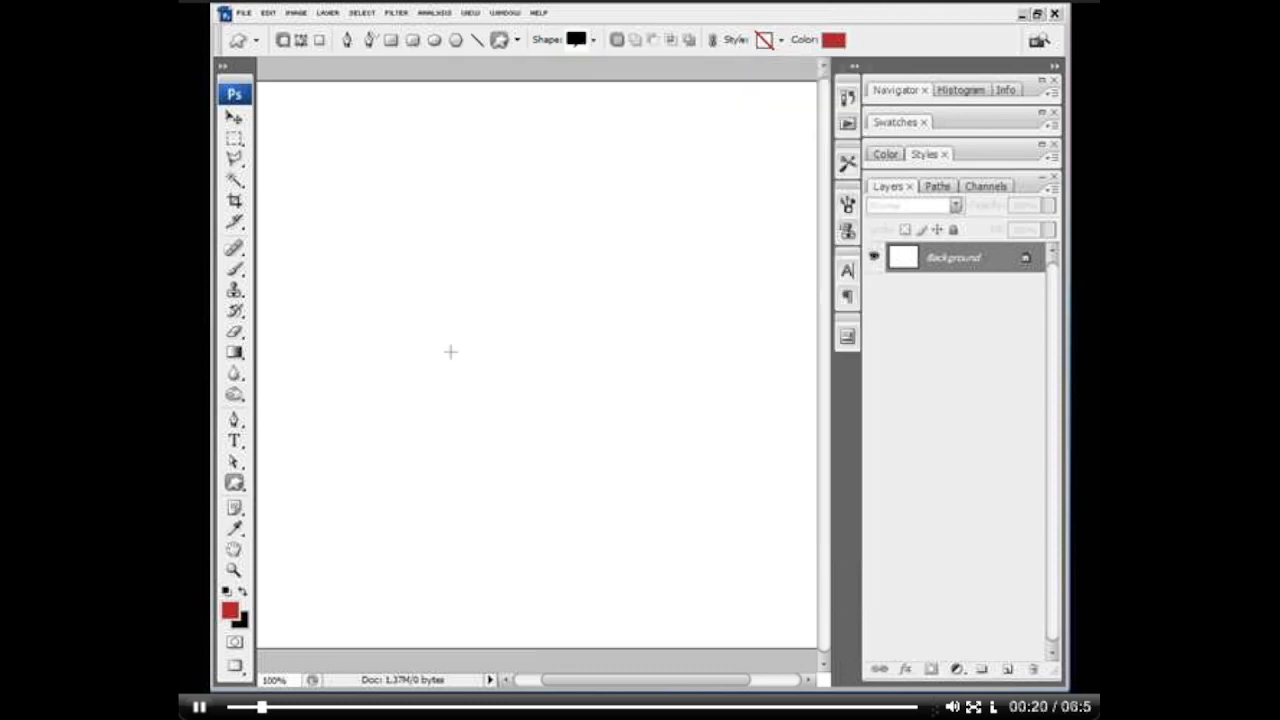
pyautogui.moveTo(428, 262); pyautogui.dragTo(700, 423)
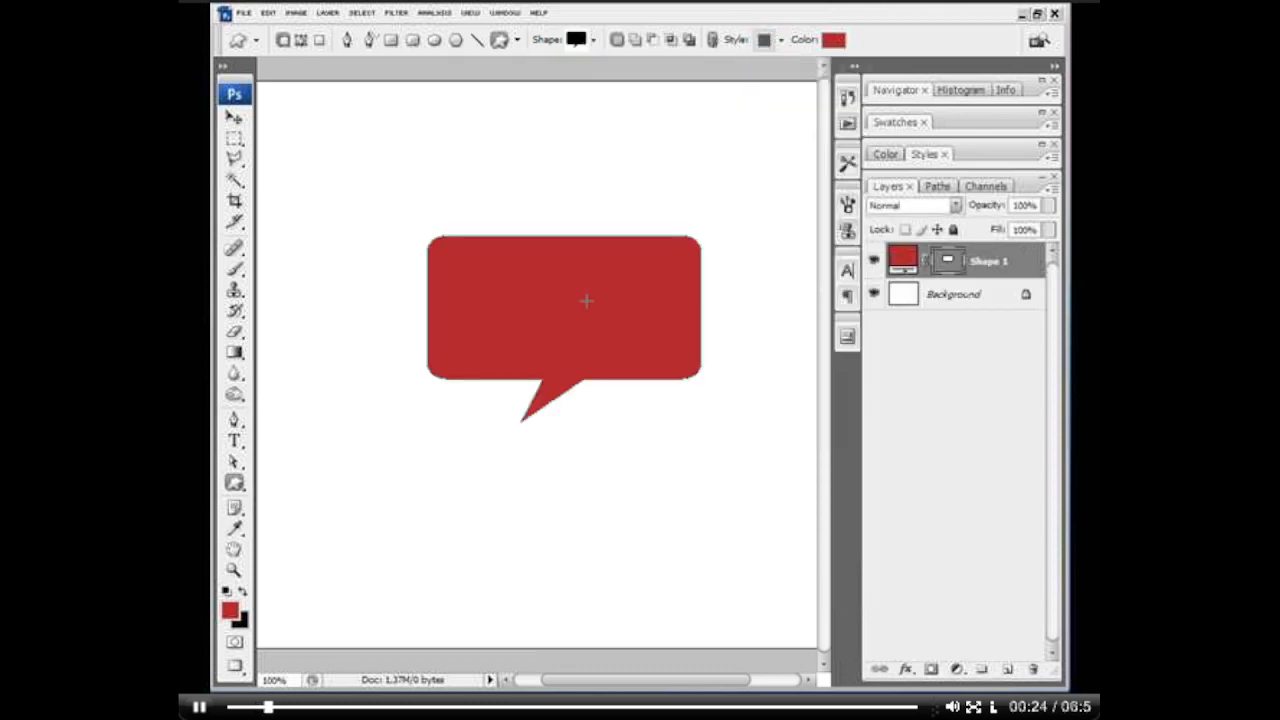
pyautogui.press('v')
pyautogui.moveTo(629, 309); pyautogui.dragTo(609, 337)
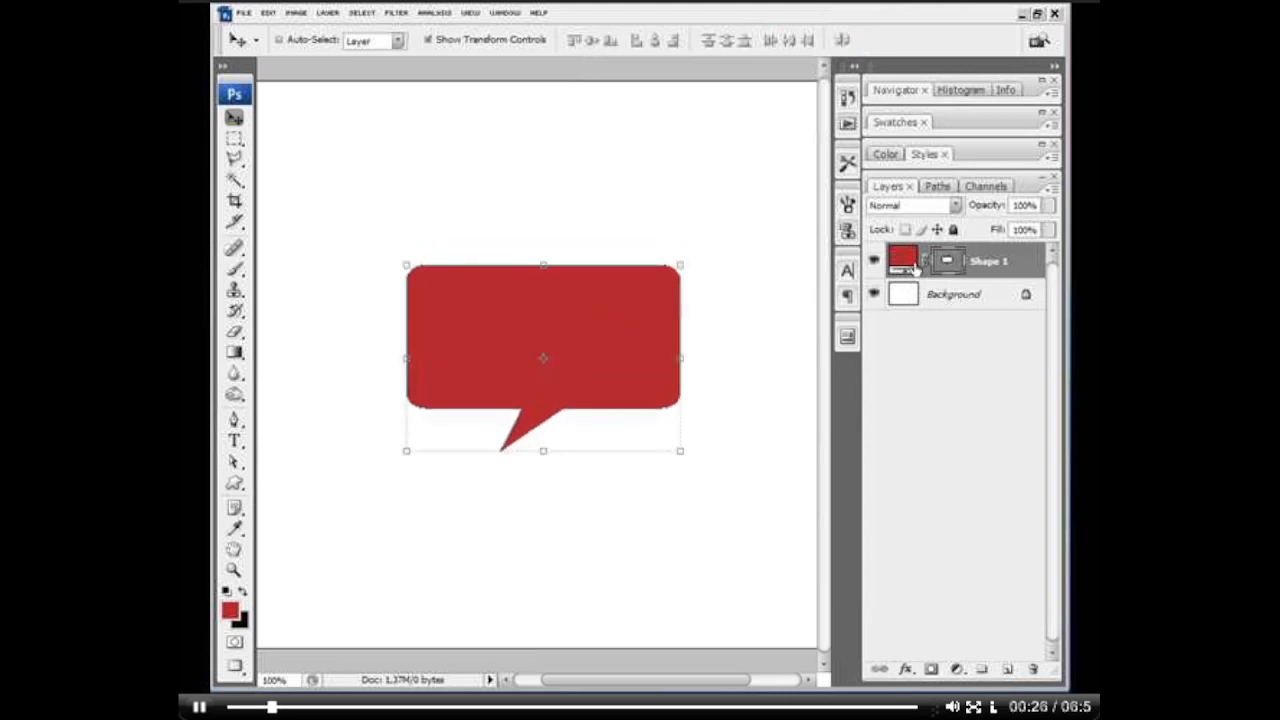
# Step: Recolor the speech bubble shape to medium blue and nudge it slightly down and to the left
pyautogui.doubleClick(903, 259)
pyautogui.click(1133, 539)
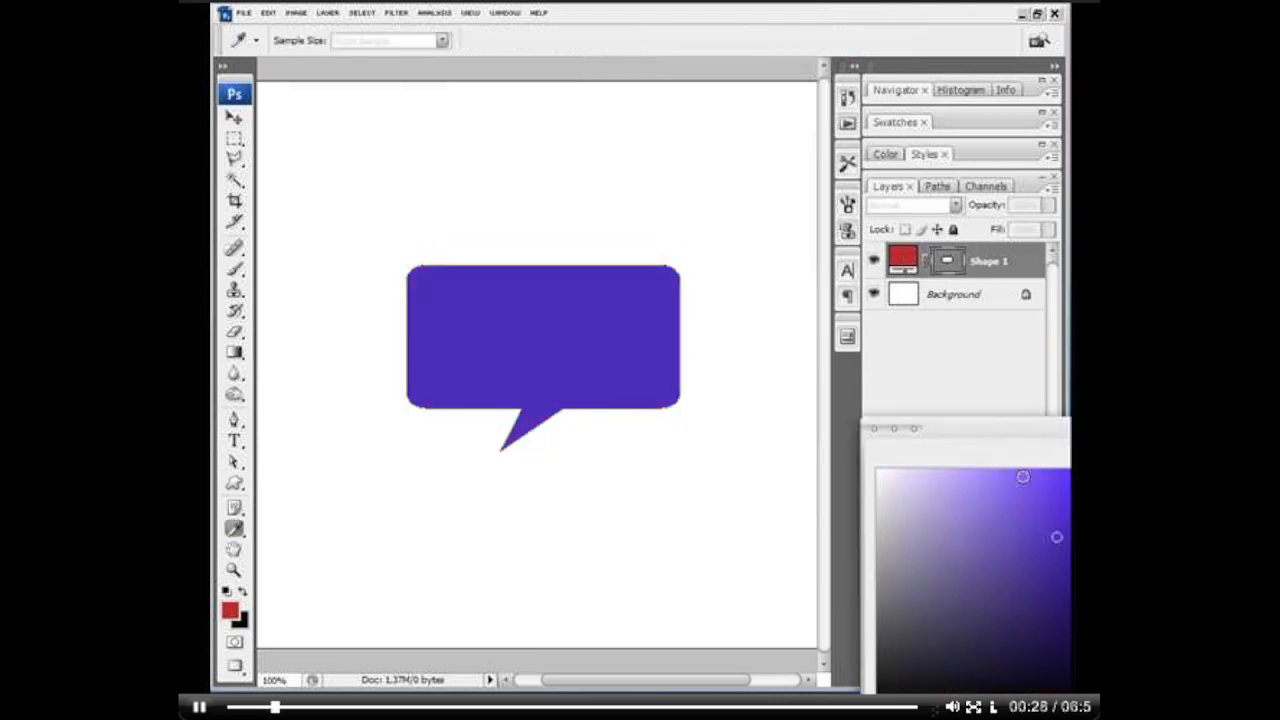
pyautogui.moveTo(1133, 539); pyautogui.dragTo(1133, 573)
pyautogui.press('Return')
pyautogui.moveTo(626, 334); pyautogui.dragTo(623, 341)
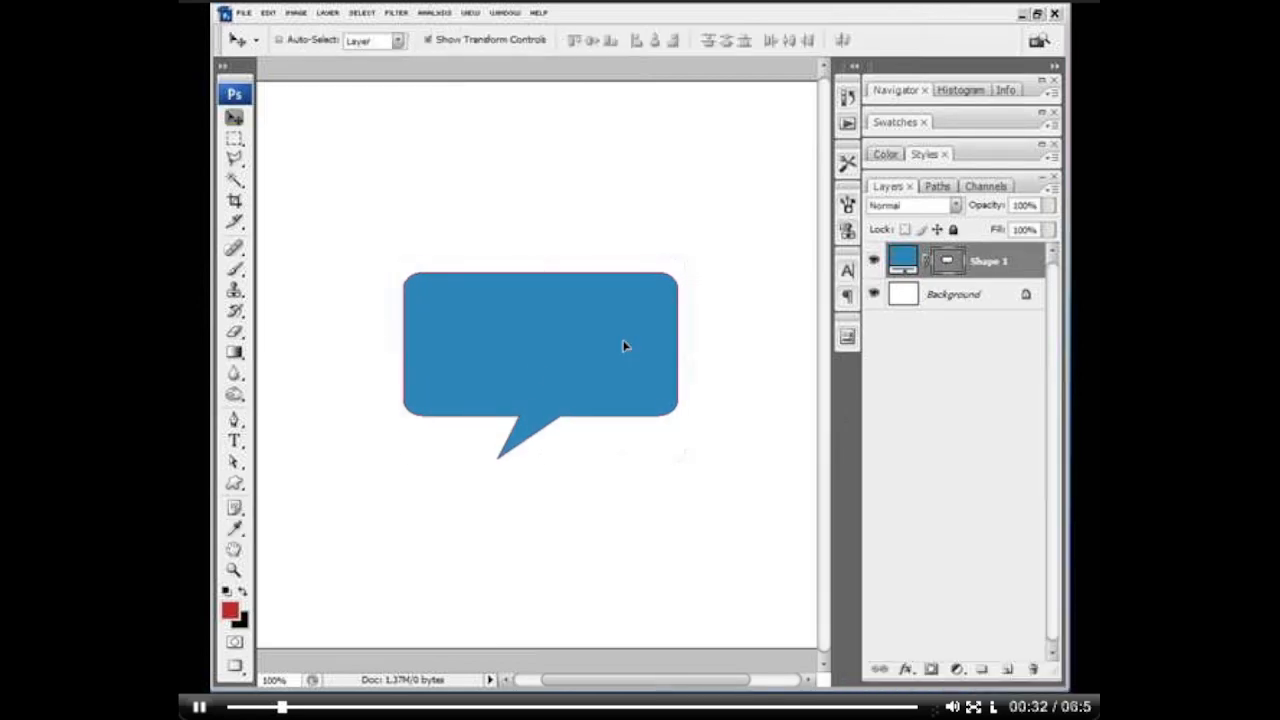
# Step: Reset the colour swatches to black and white and darken the Background layer with Hue/Saturation to a Lightness of about -23
pyautogui.click(958, 303)
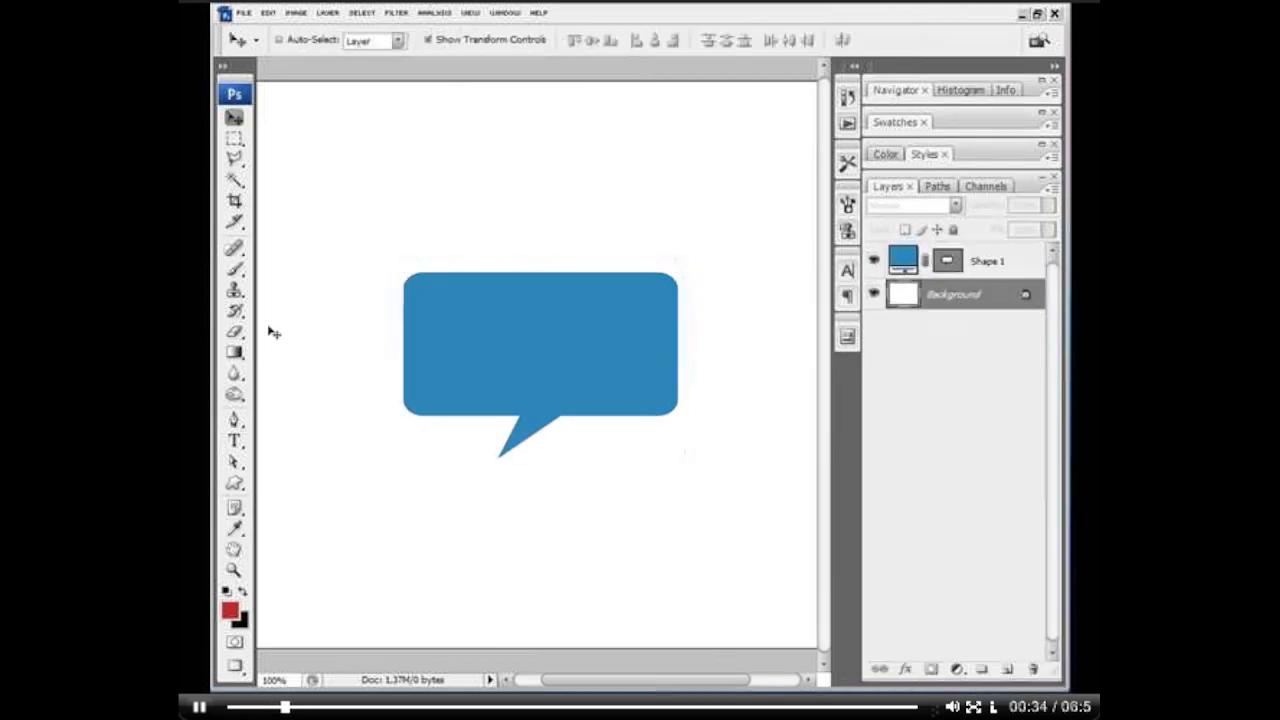
pyautogui.click(226, 591)
pyautogui.hotkey('ctrl', 'u')
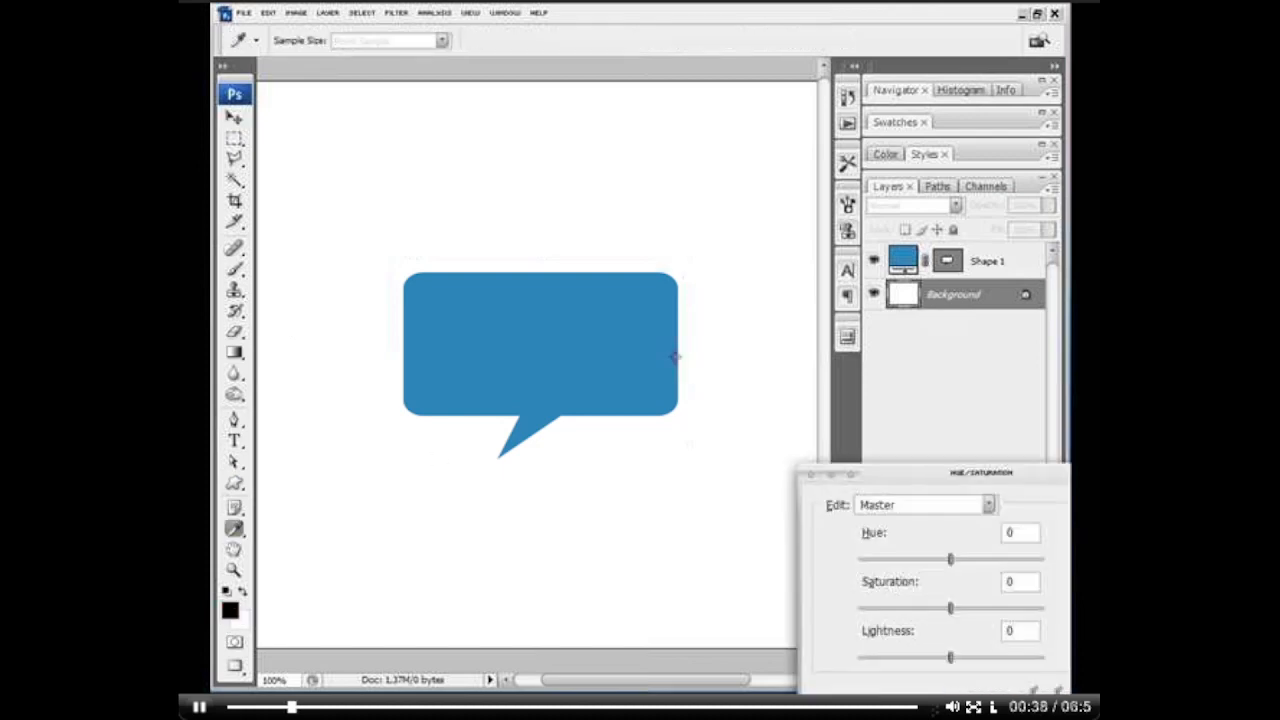
pyautogui.moveTo(948, 657); pyautogui.dragTo(930, 663)
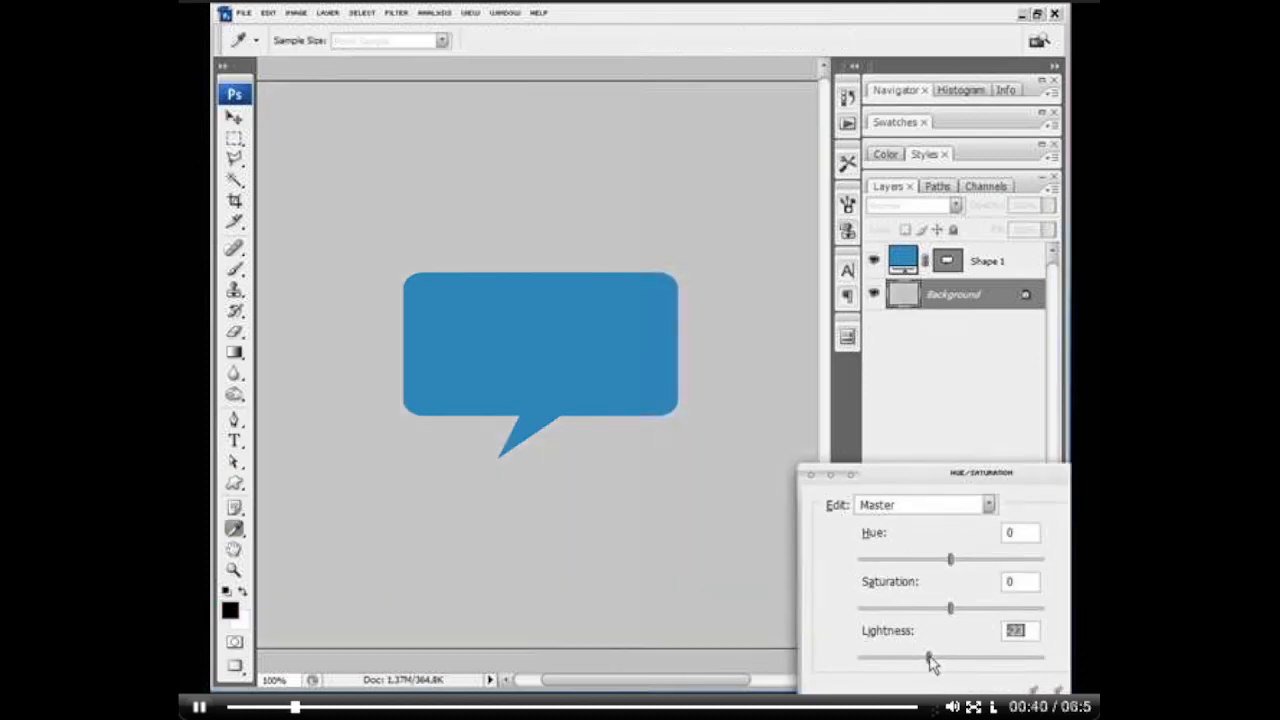
pyautogui.press('Return')
# Step: Brighten the Background with white-to-transparent gradients: radial from the canvas's top centre and linear up from its bottom edge
pyautogui.click(235, 353)
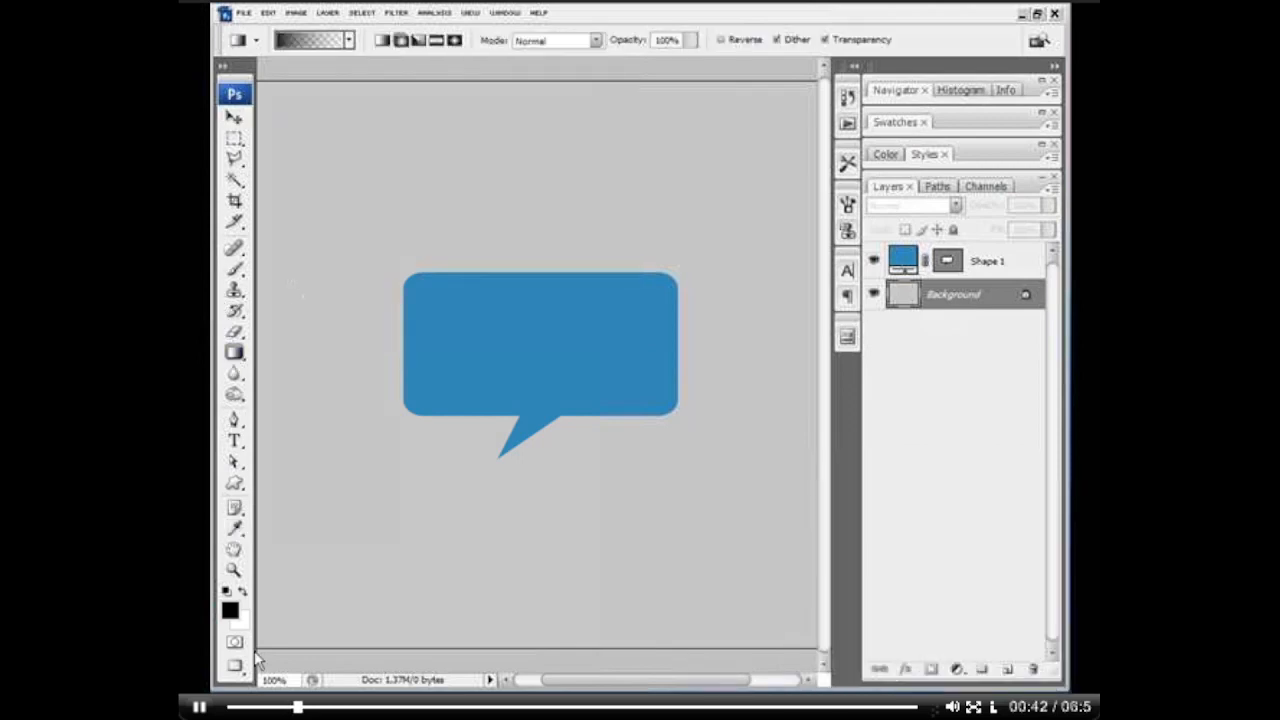
pyautogui.click(243, 592)
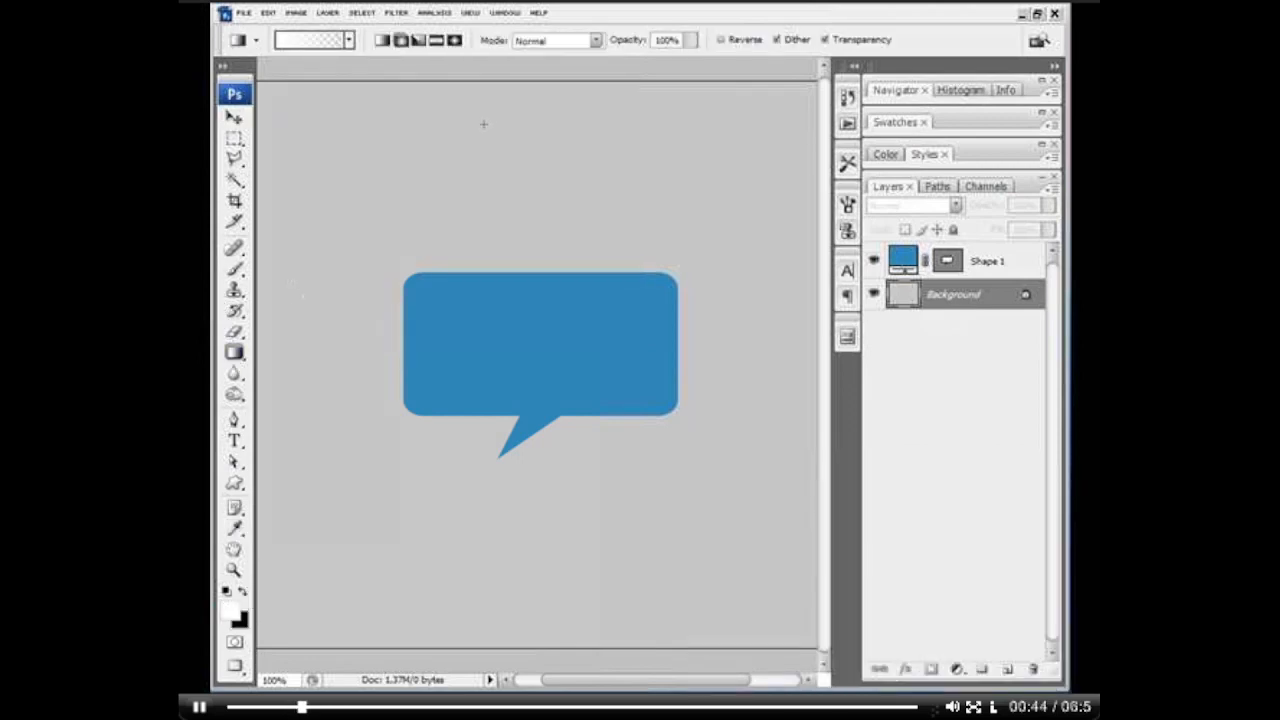
pyautogui.hotkey('ctrl', '-')
pyautogui.hotkey('ctrl', '-')
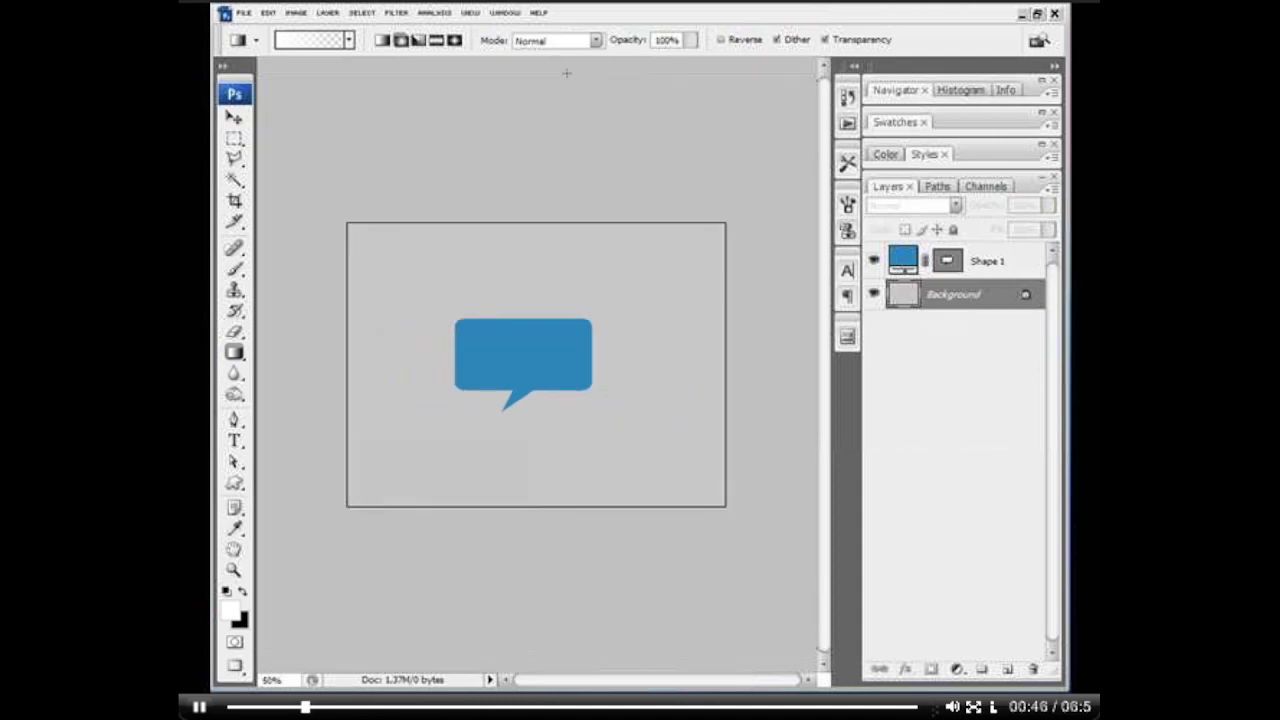
pyautogui.moveTo(542, 222); pyautogui.dragTo(562, 360)
pyautogui.moveTo(548, 424); pyautogui.dragTo(552, 431)
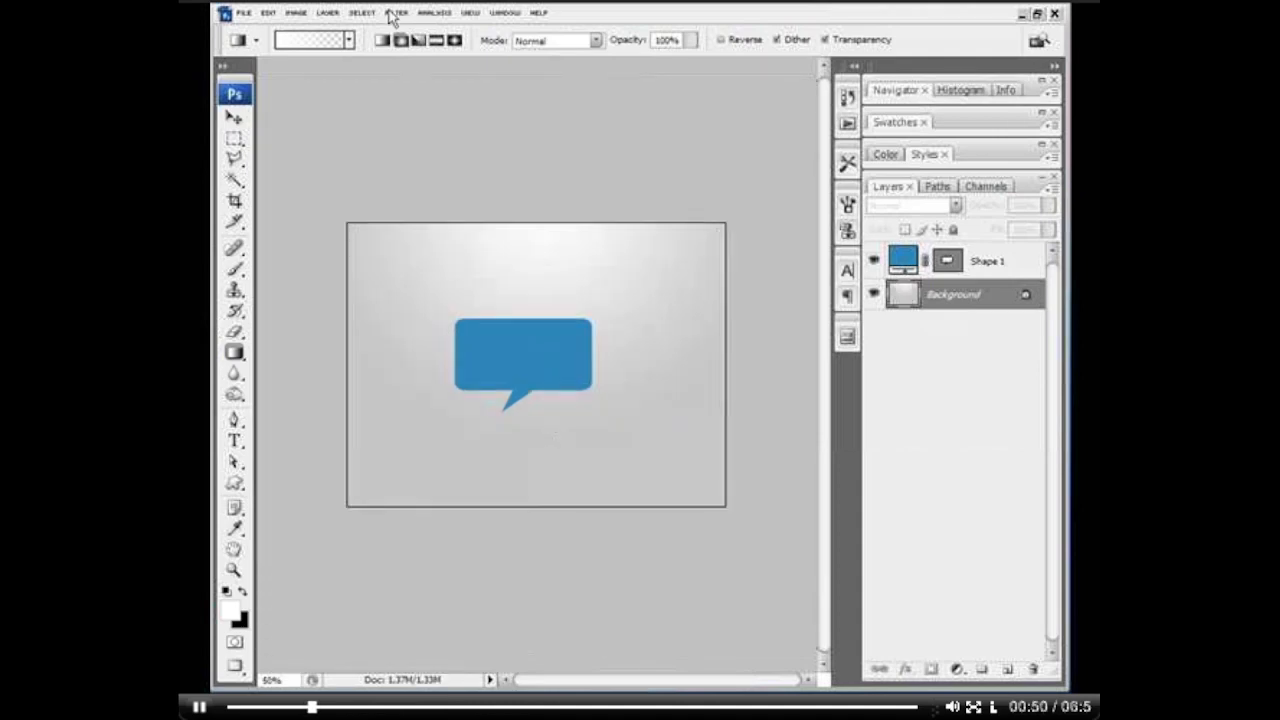
pyautogui.moveTo(534, 510); pyautogui.dragTo(525, 433)
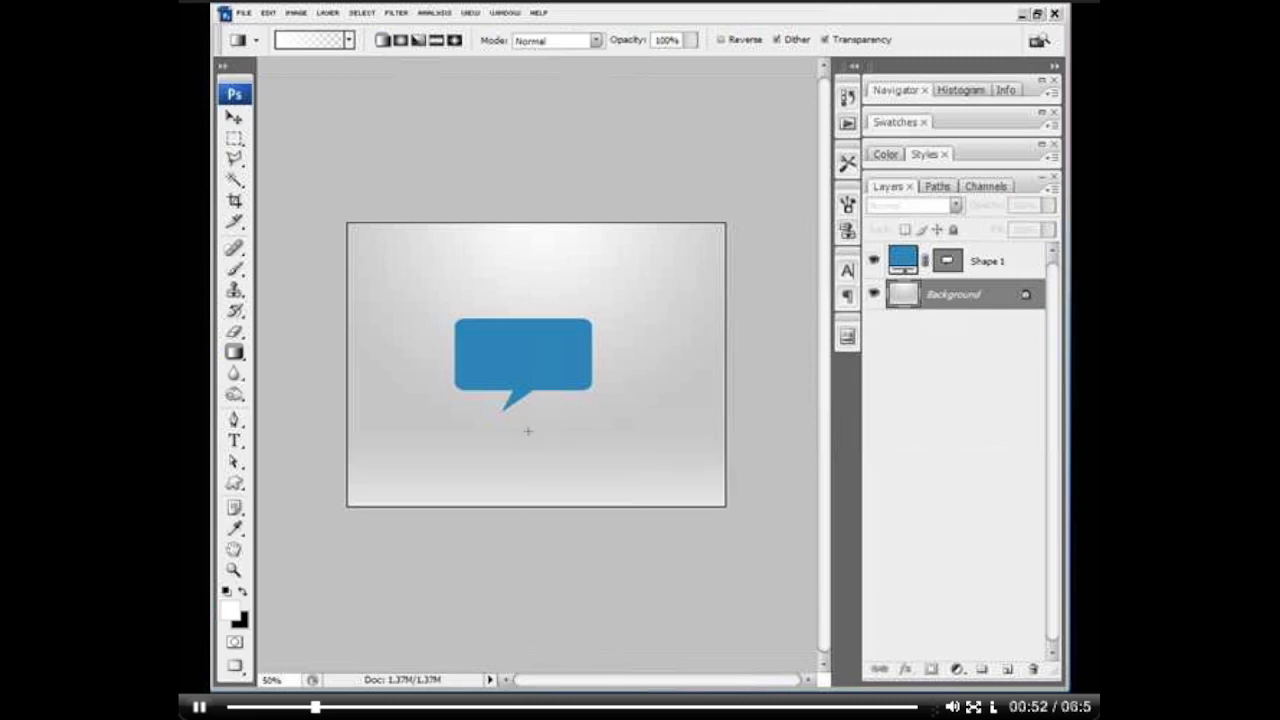
# Step: Move the speech bubble shape slightly to the right and add a new empty layer above Shape 1
pyautogui.press('z')
pyautogui.click(534, 392)
pyautogui.click(534, 392)
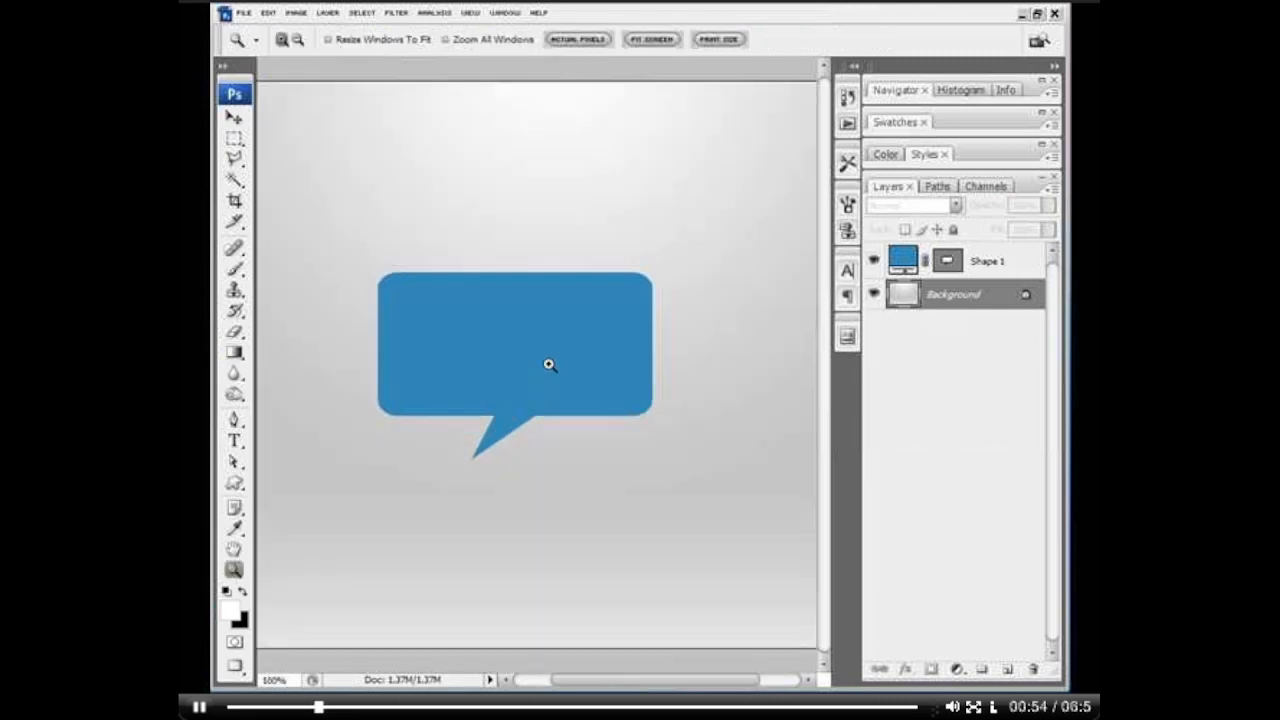
pyautogui.press('v')
pyautogui.keyDown('ctrl'); pyautogui.click(584, 344); pyautogui.keyUp('ctrl')
pyautogui.moveTo(584, 344); pyautogui.dragTo(627, 346)
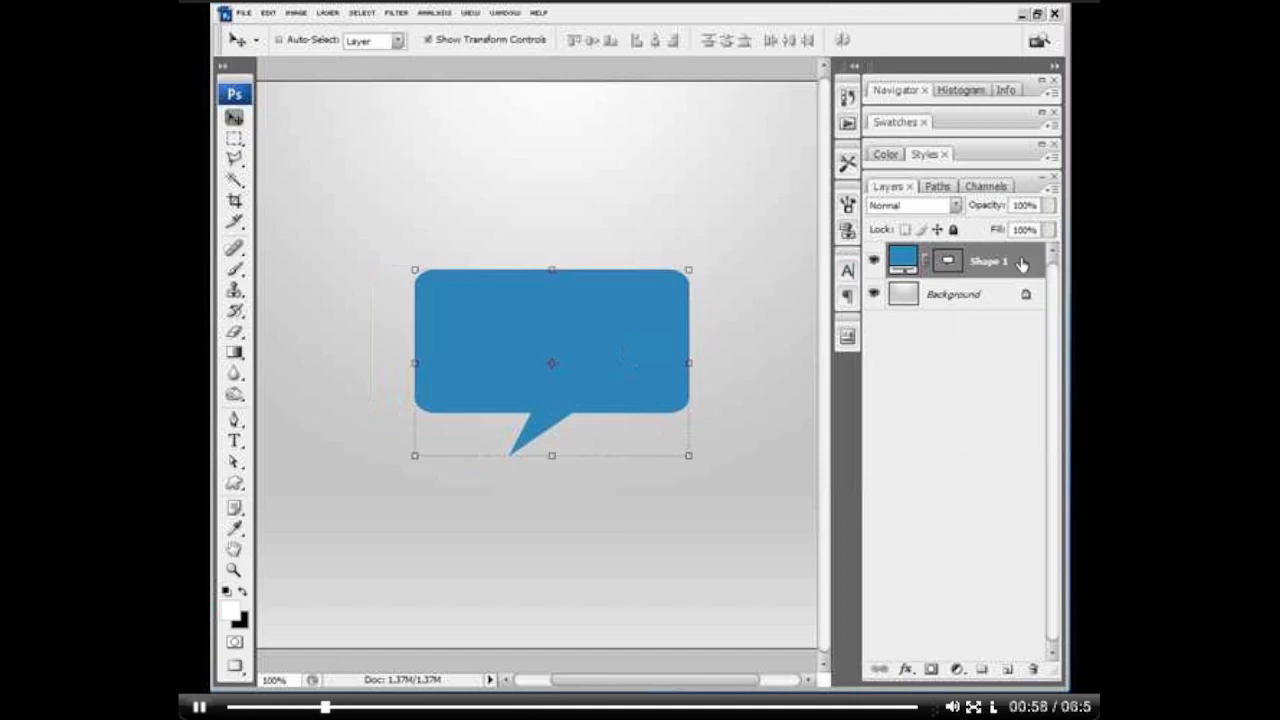
pyautogui.click(1007, 669)
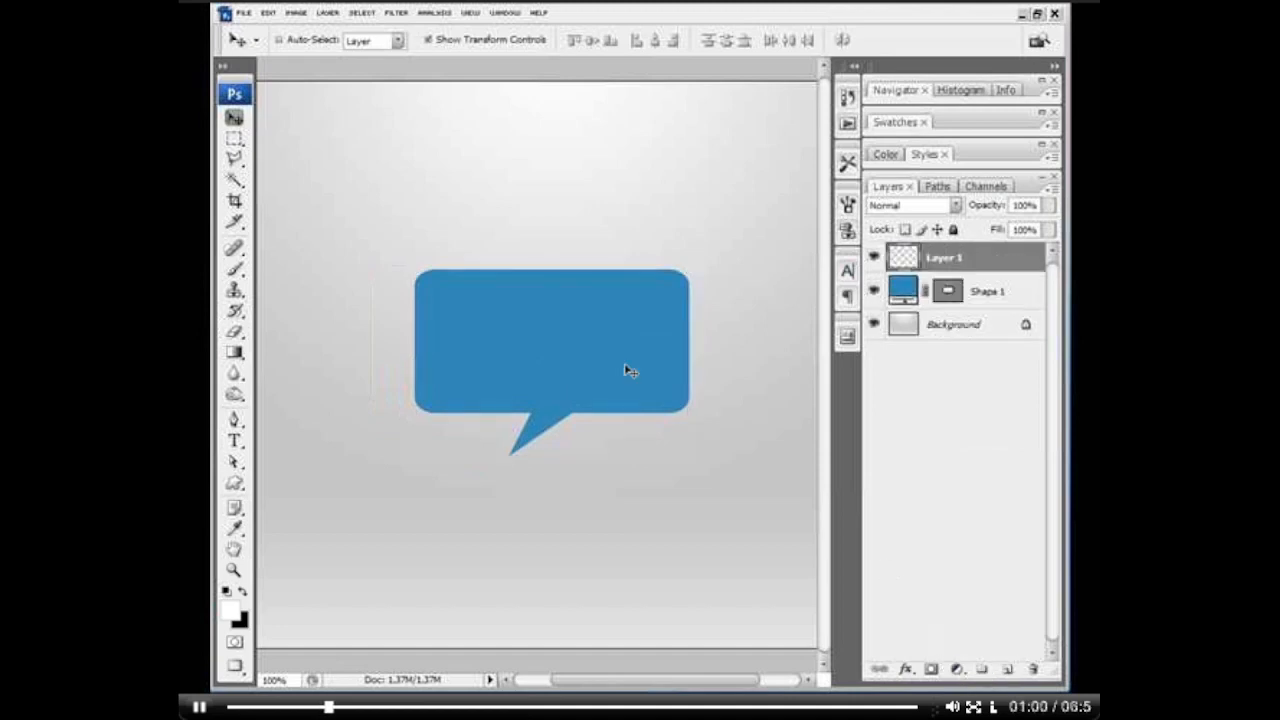
# Step: Draw a white-to-transparent linear gradient on Layer 1 from above the speech bubble down to the lower part of its body
pyautogui.click(234, 352)
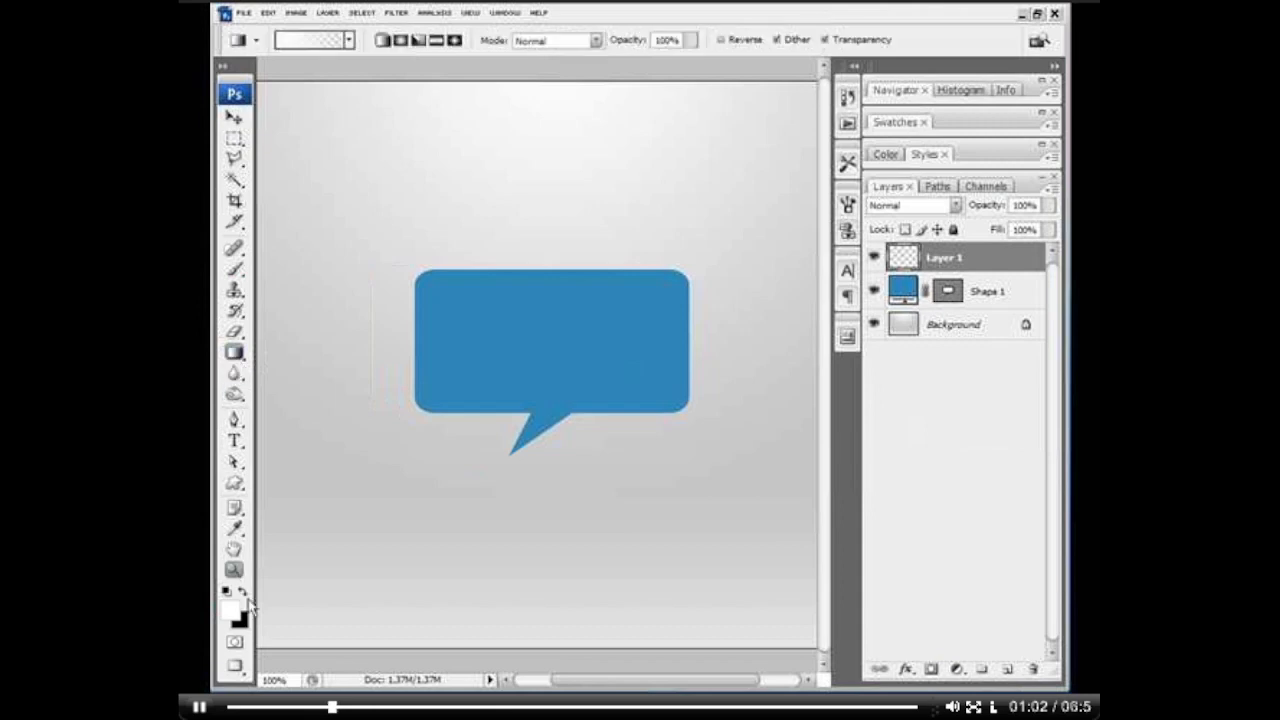
pyautogui.click(315, 42)
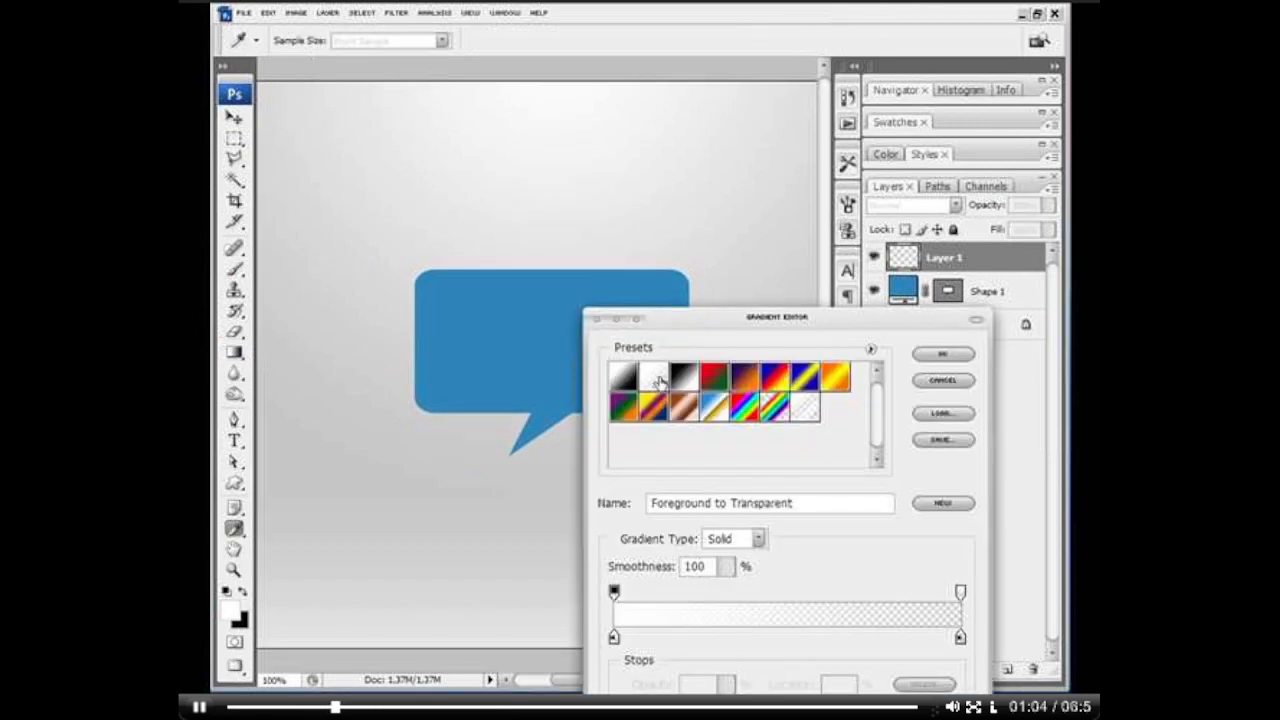
pyautogui.click(919, 352)
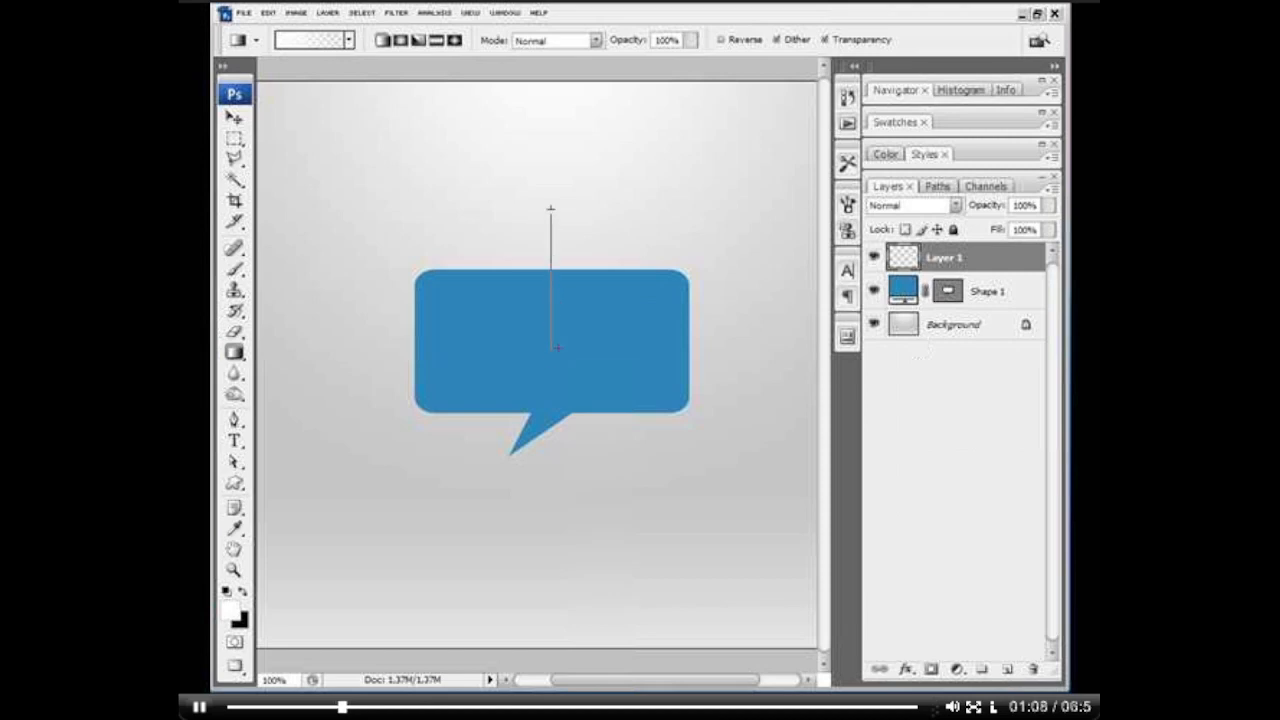
pyautogui.moveTo(558, 379); pyautogui.dragTo(558, 380)
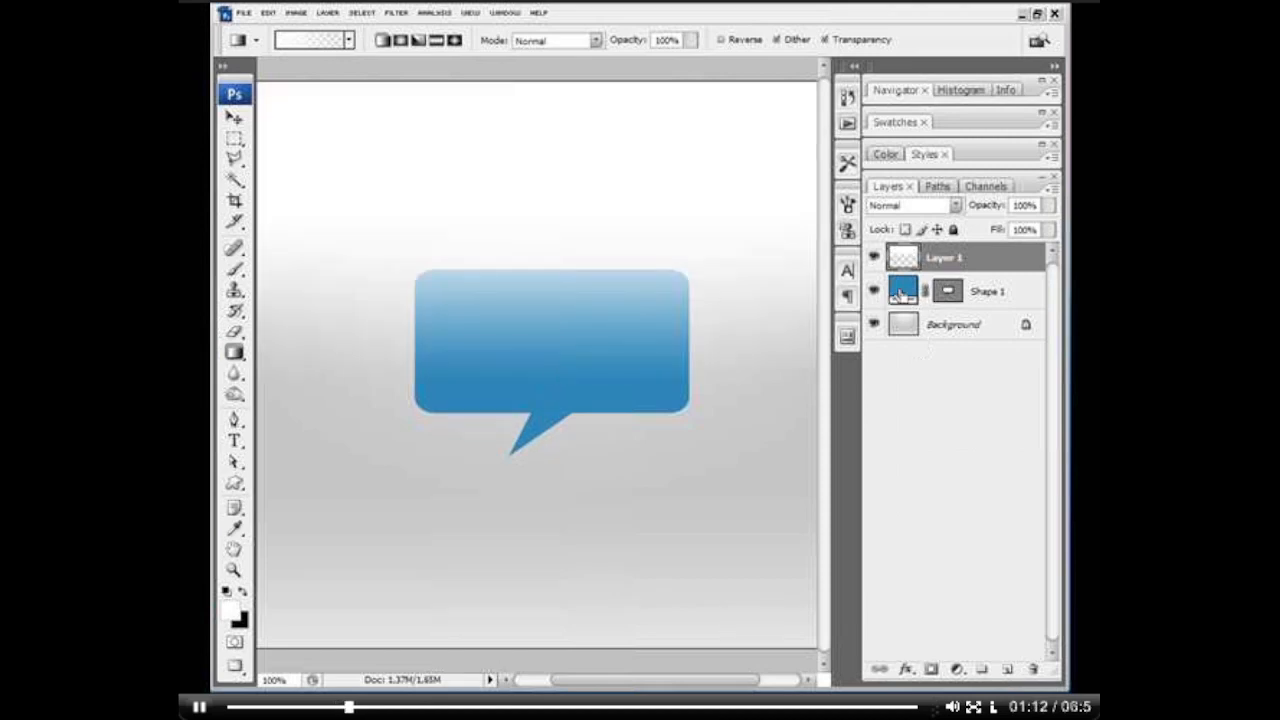
# Step: Trim the gradient on Layer 1 to the speech bubble by deleting everything outside the bubble's outline, and deselect
pyautogui.keyDown('ctrl'); pyautogui.click(903, 292); pyautogui.keyUp('ctrl')
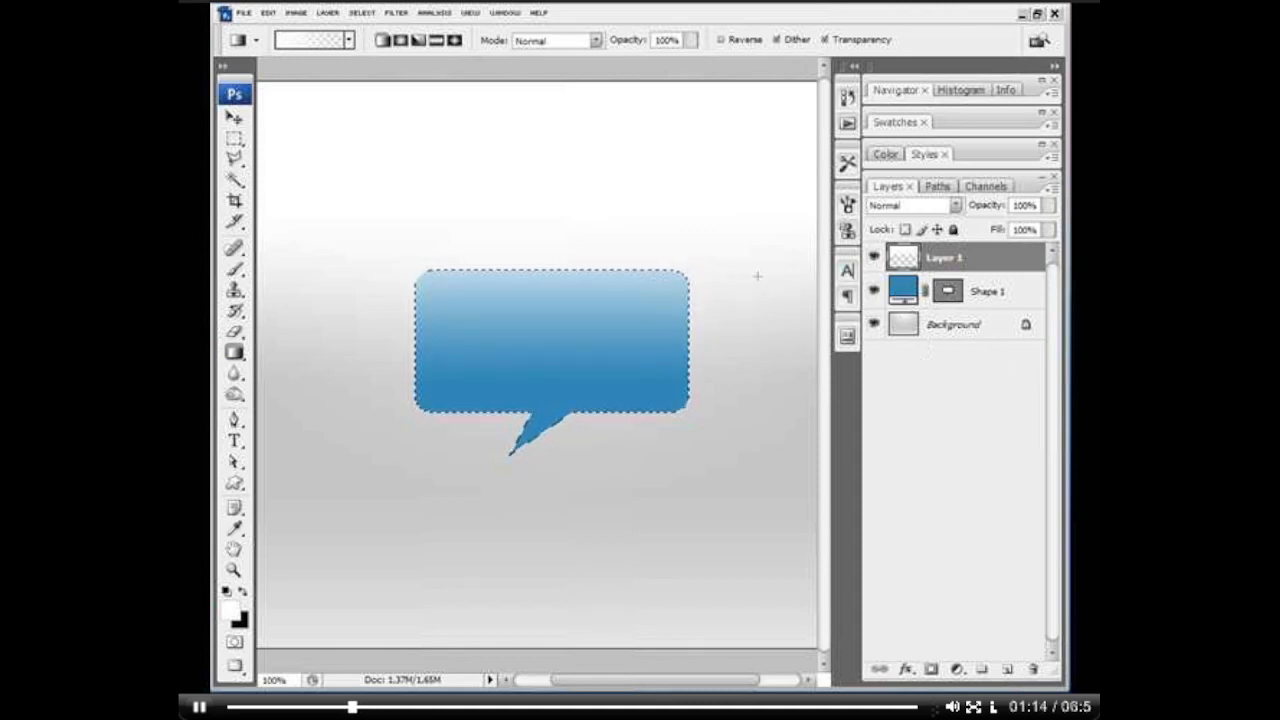
pyautogui.click(362, 13)
pyautogui.click(372, 75)
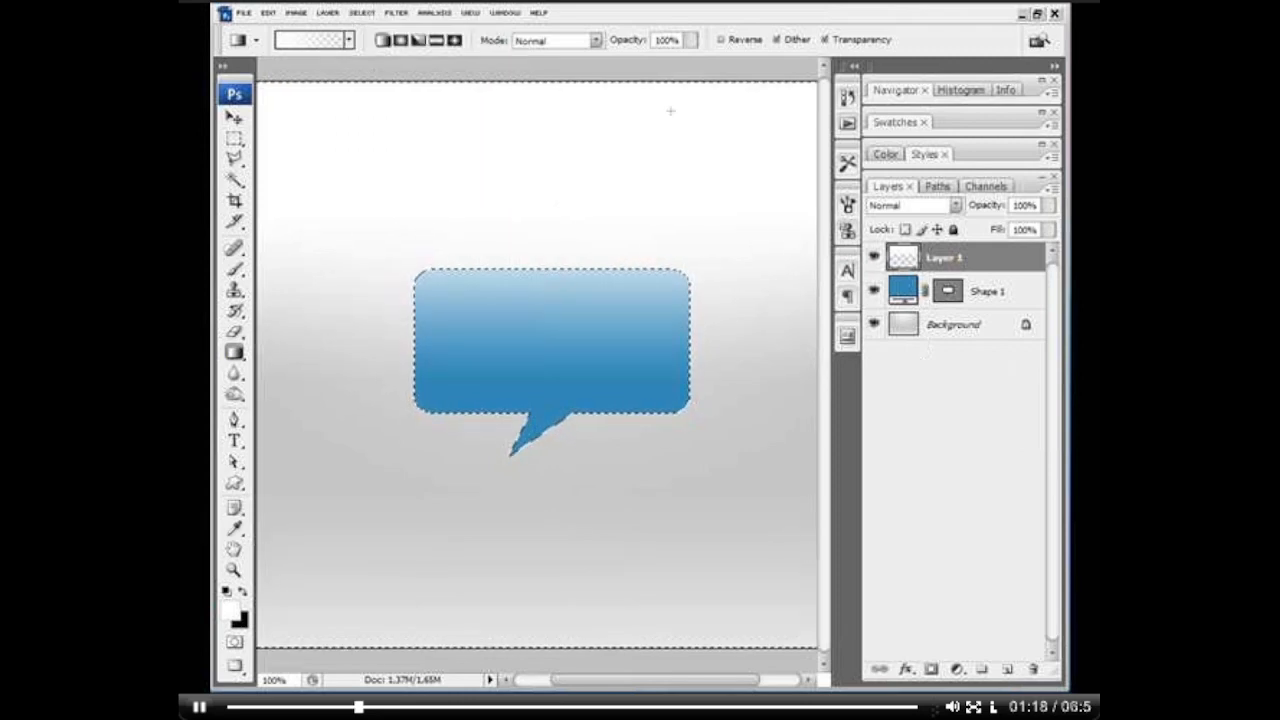
pyautogui.press('Delete')
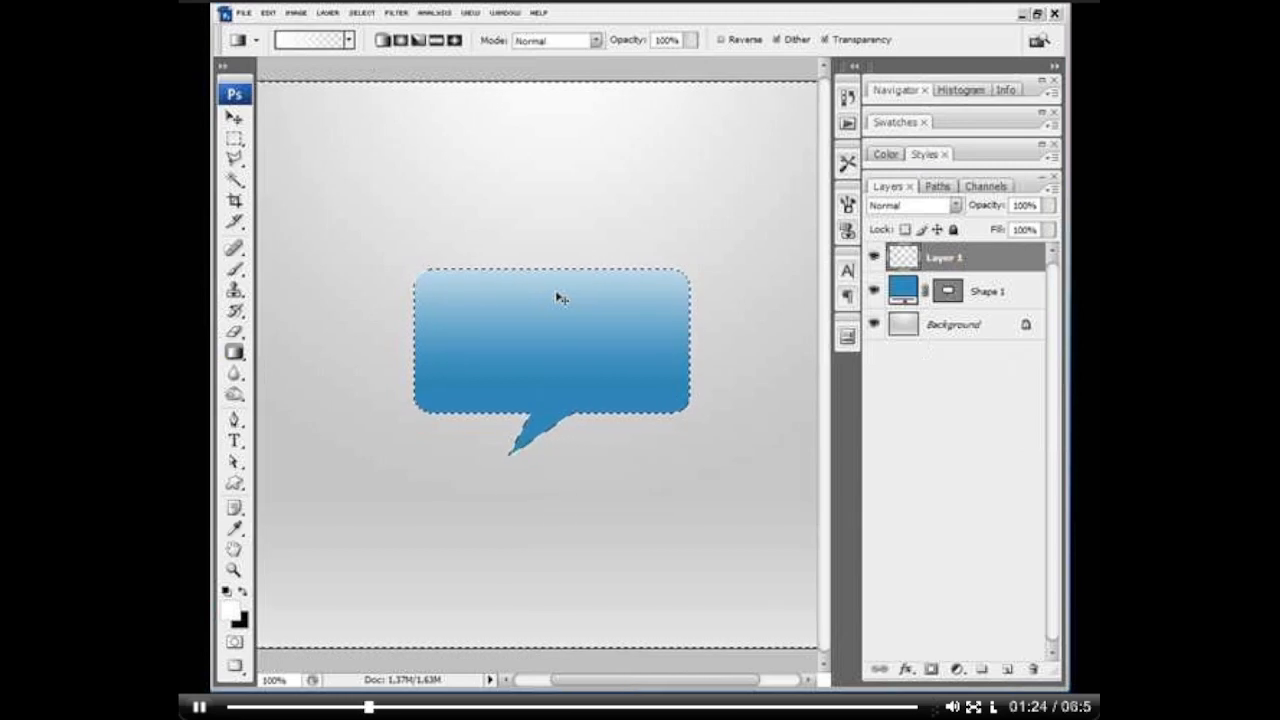
pyautogui.hotkey('ctrl', 'd')
# Step: Reposition the gradient highlight on Layer 1 so it lines up with the top and side edges of the speech bubble
pyautogui.press('v')
pyautogui.moveTo(597, 310); pyautogui.dragTo(589, 309)
pyautogui.press('z')
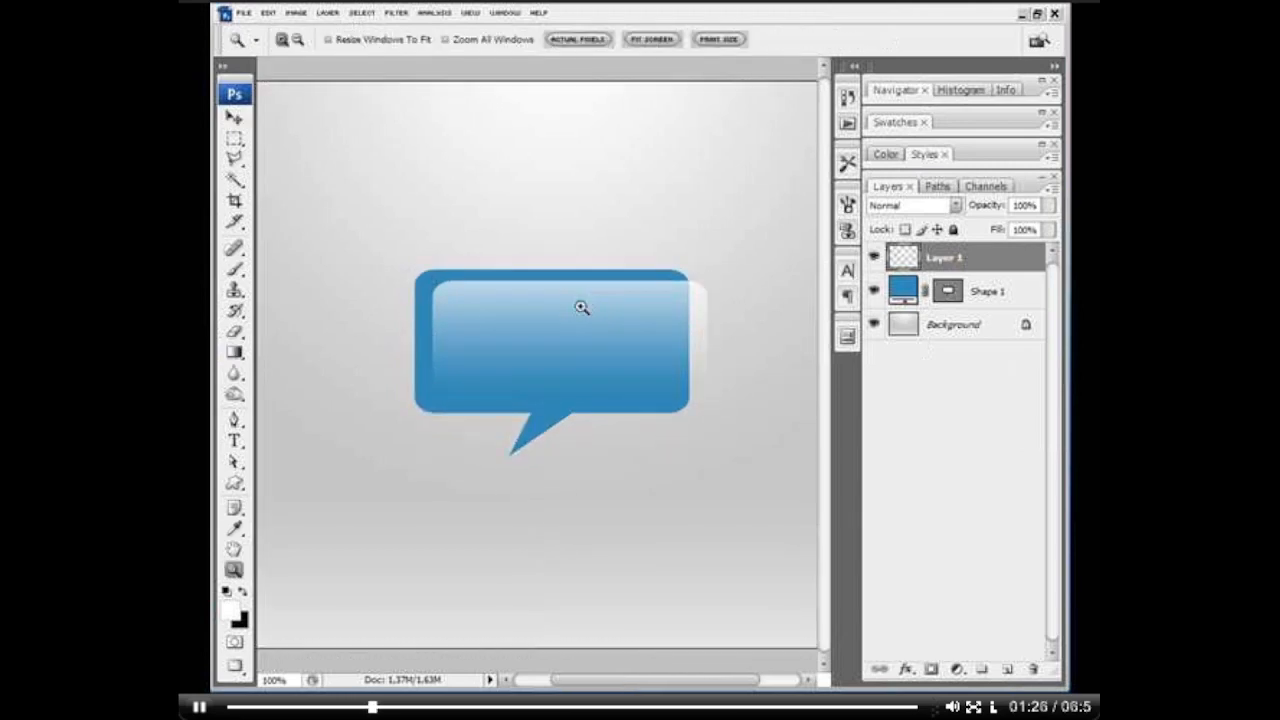
pyautogui.click(572, 309)
pyautogui.press('v')
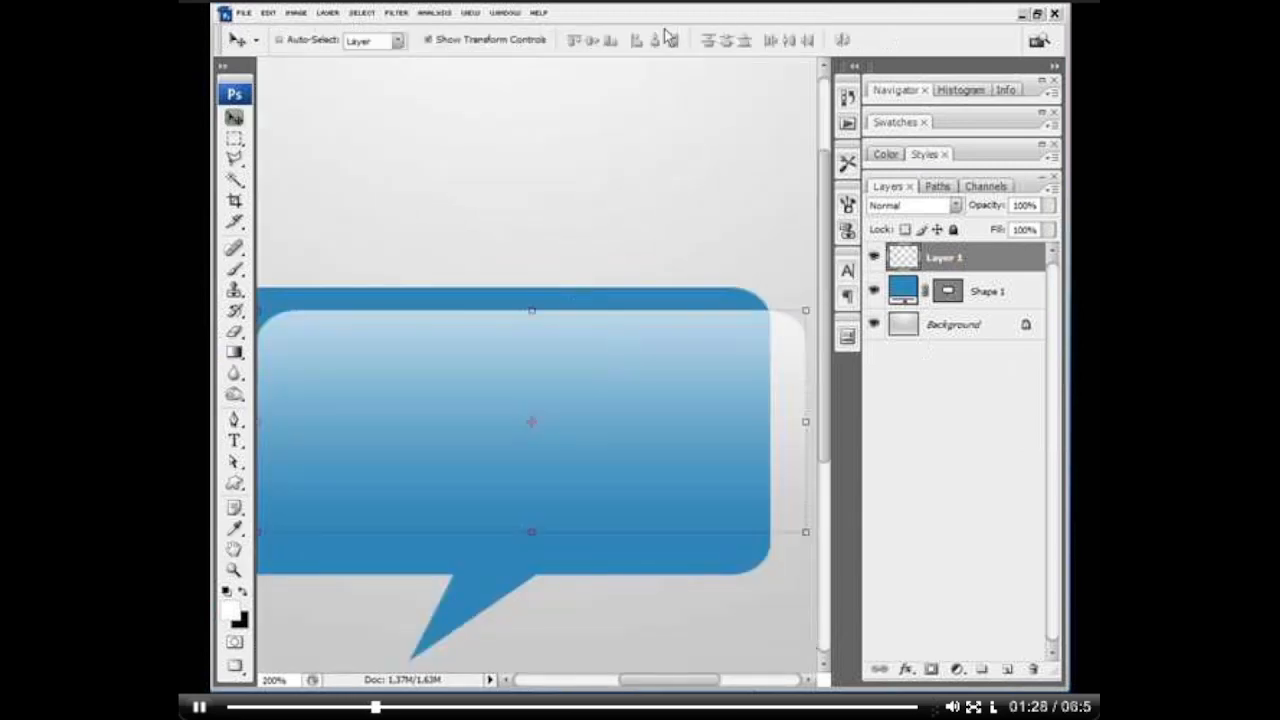
pyautogui.press('space')
pyautogui.moveTo(449, 388); pyautogui.dragTo(496, 305)
pyautogui.press('space')
pyautogui.moveTo(594, 317); pyautogui.dragTo(574, 327)
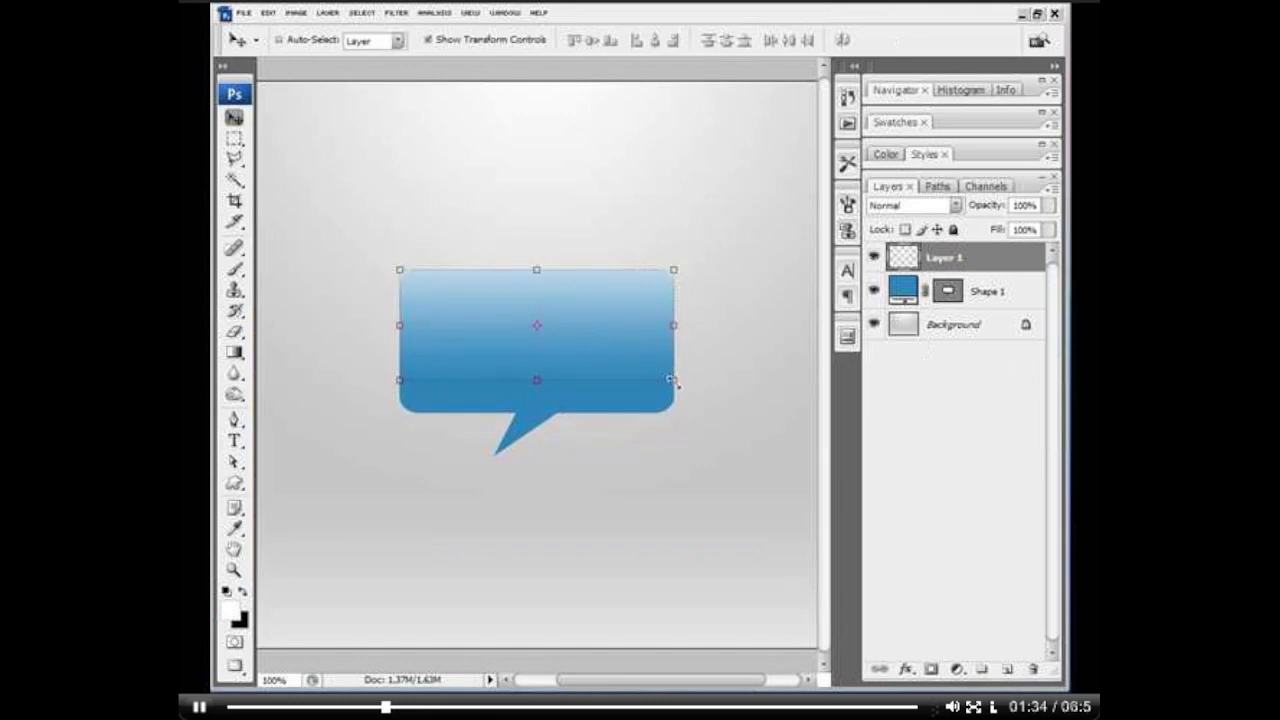
# Step: Scale the gradient highlight to 96.2% about its centre and nudge it 2 px down inside the speech bubble
pyautogui.click(672, 380)
pyautogui.moveTo(671, 381); pyautogui.dragTo(667, 380)
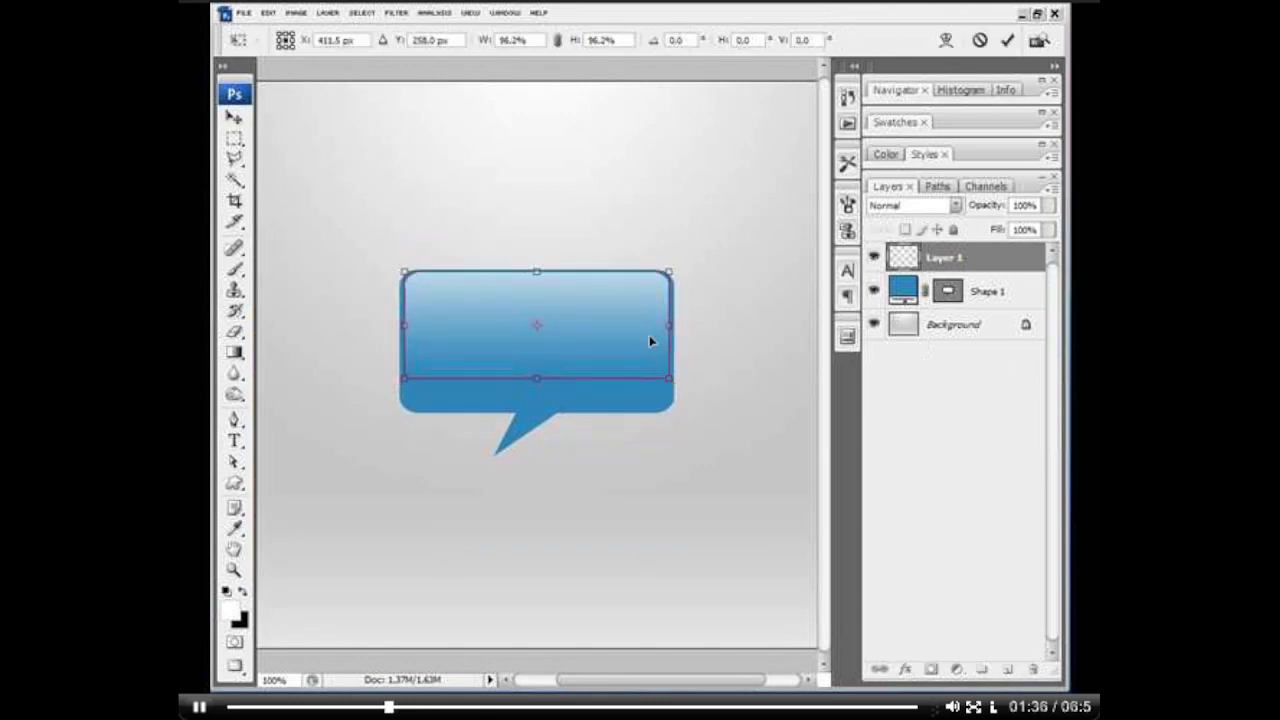
pyautogui.press('Down')
pyautogui.press('Down')
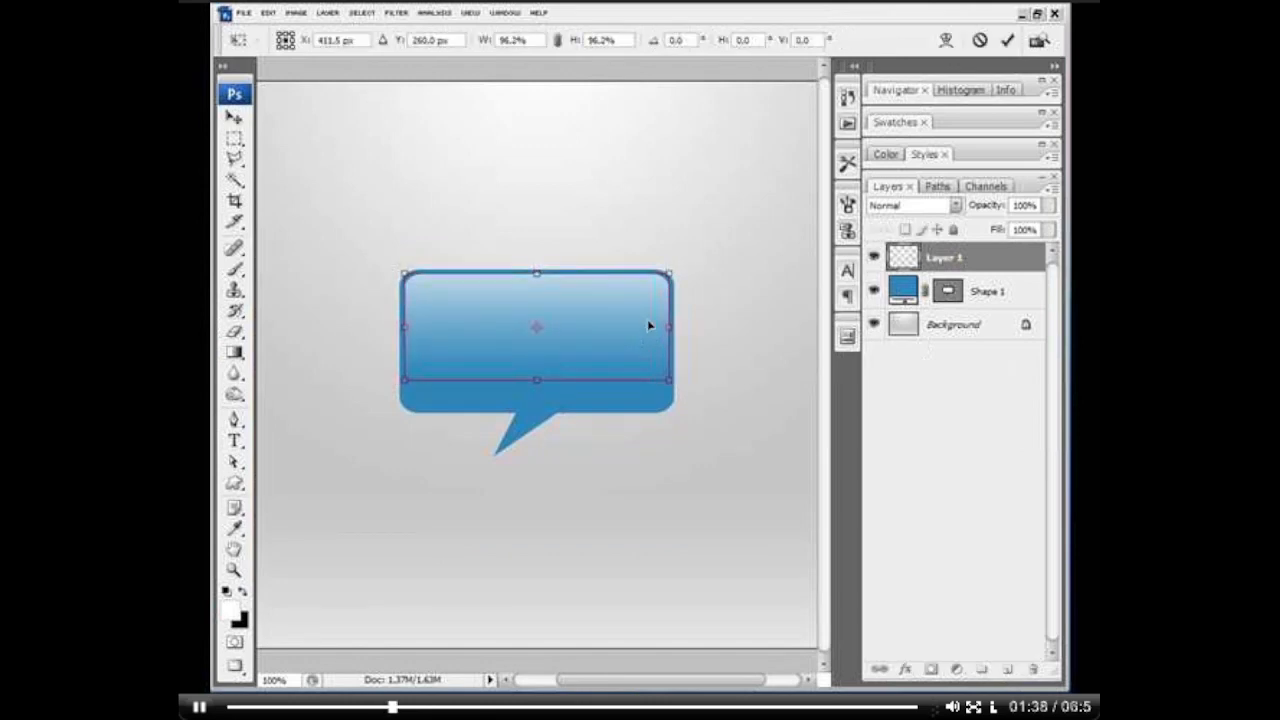
pyautogui.press('Return')
pyautogui.press('z')
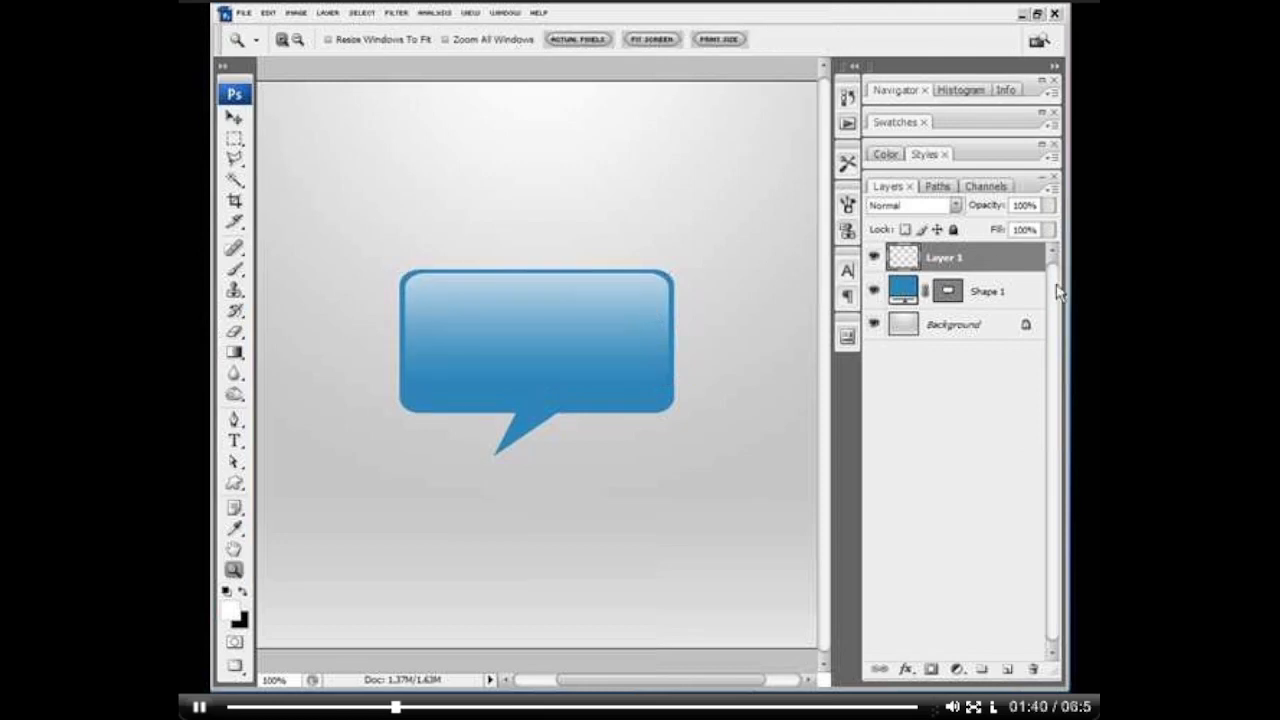
# Step: Add a black-to-white Gradient Overlay to Shape 1 with Linear Burn blending and opacity reduced to about half
pyautogui.doubleClick(1017, 290)
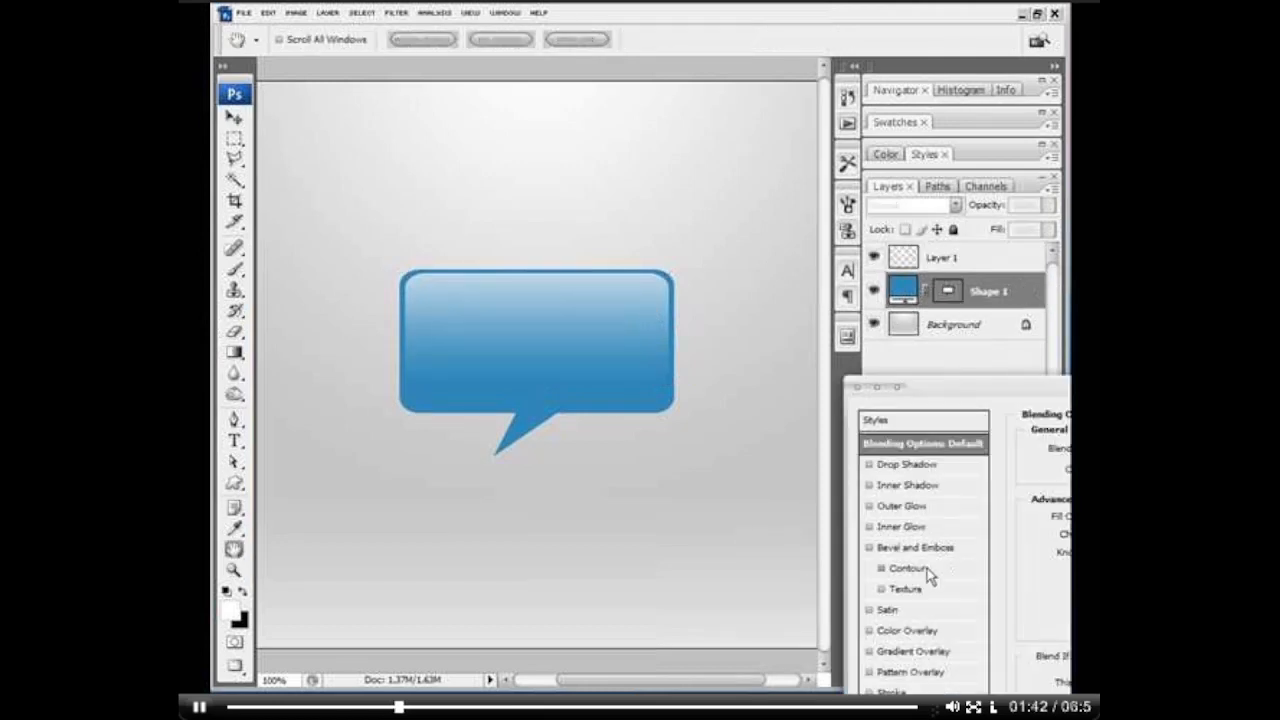
pyautogui.moveTo(933, 390); pyautogui.dragTo(818, 283)
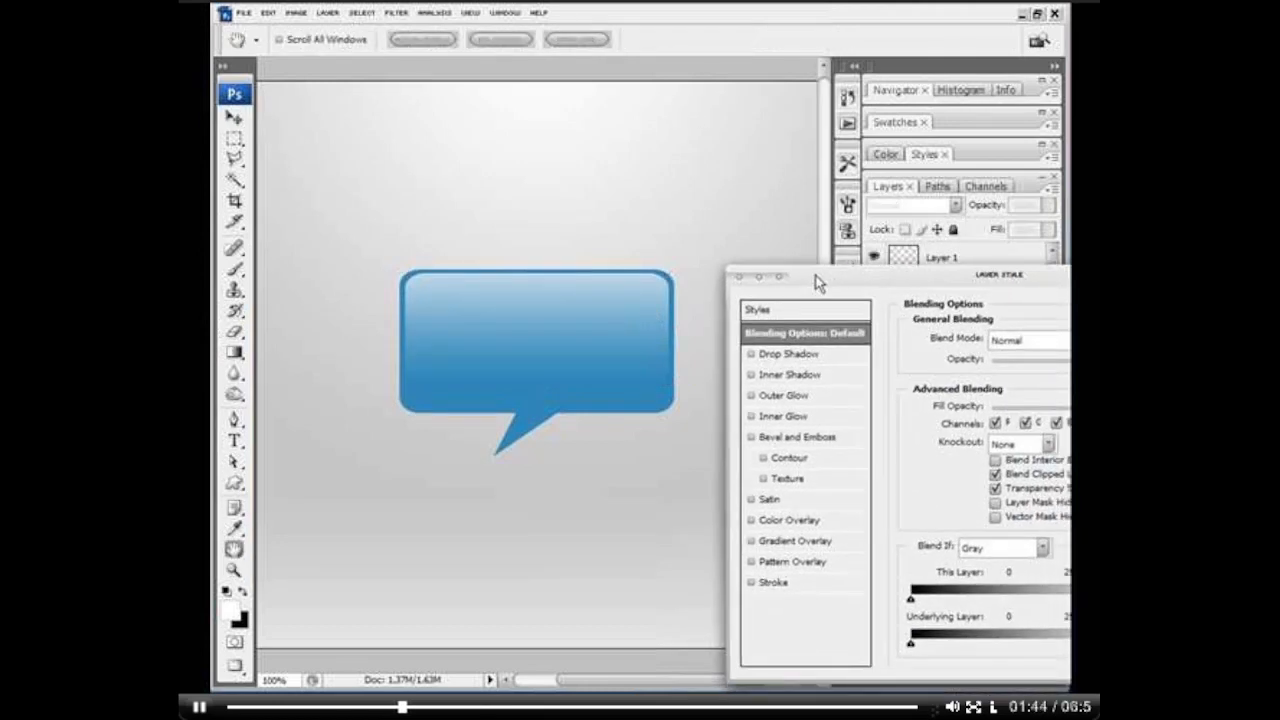
pyautogui.click(758, 546)
pyautogui.moveTo(968, 272); pyautogui.dragTo(892, 172)
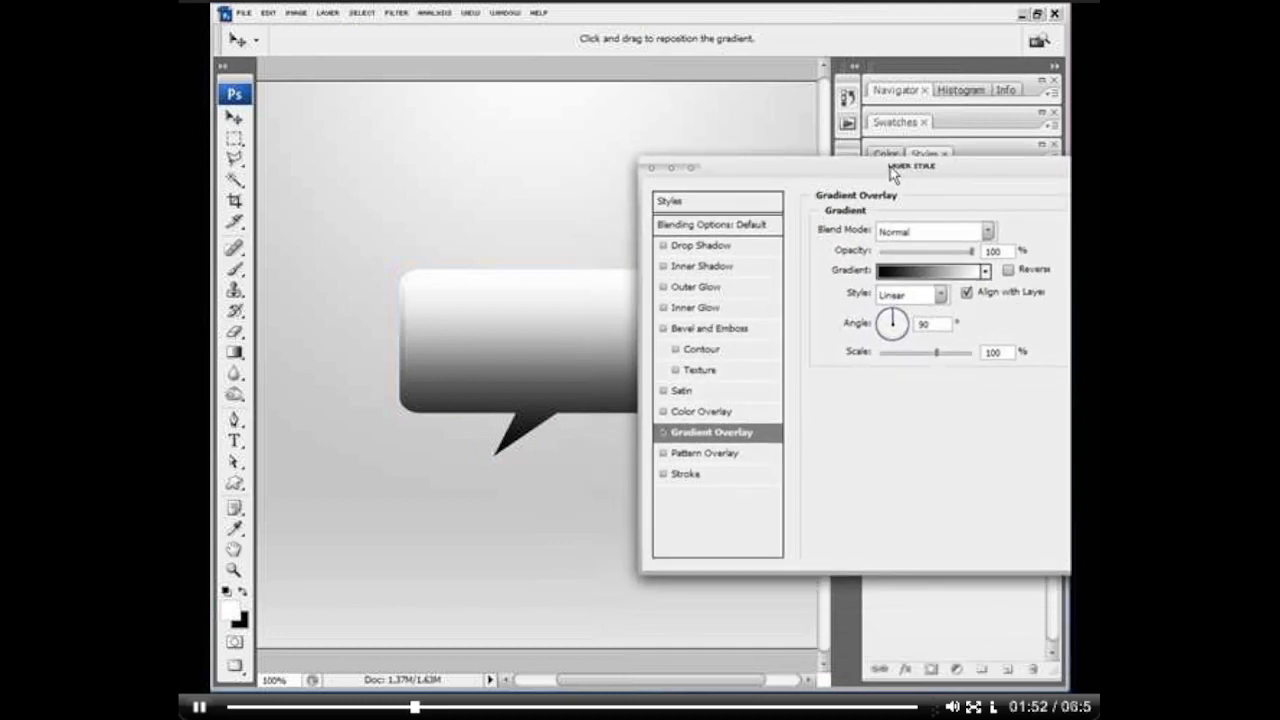
pyautogui.click(912, 232)
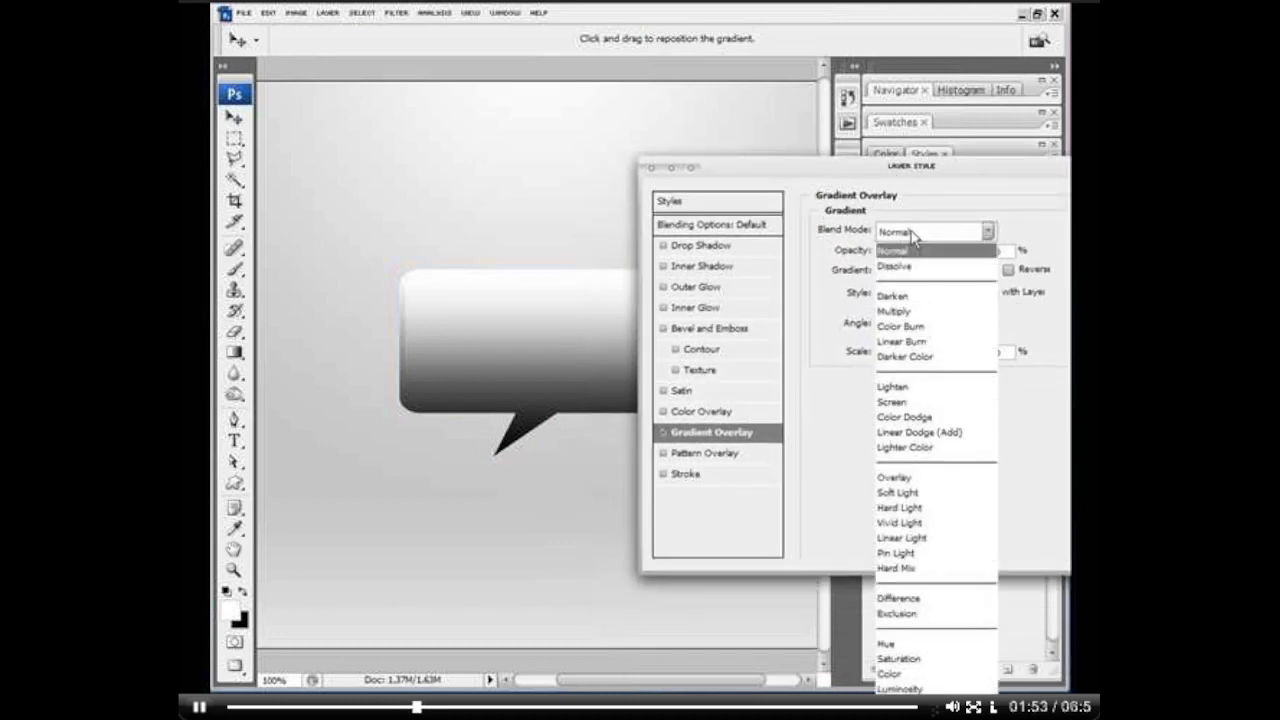
pyautogui.click(926, 342)
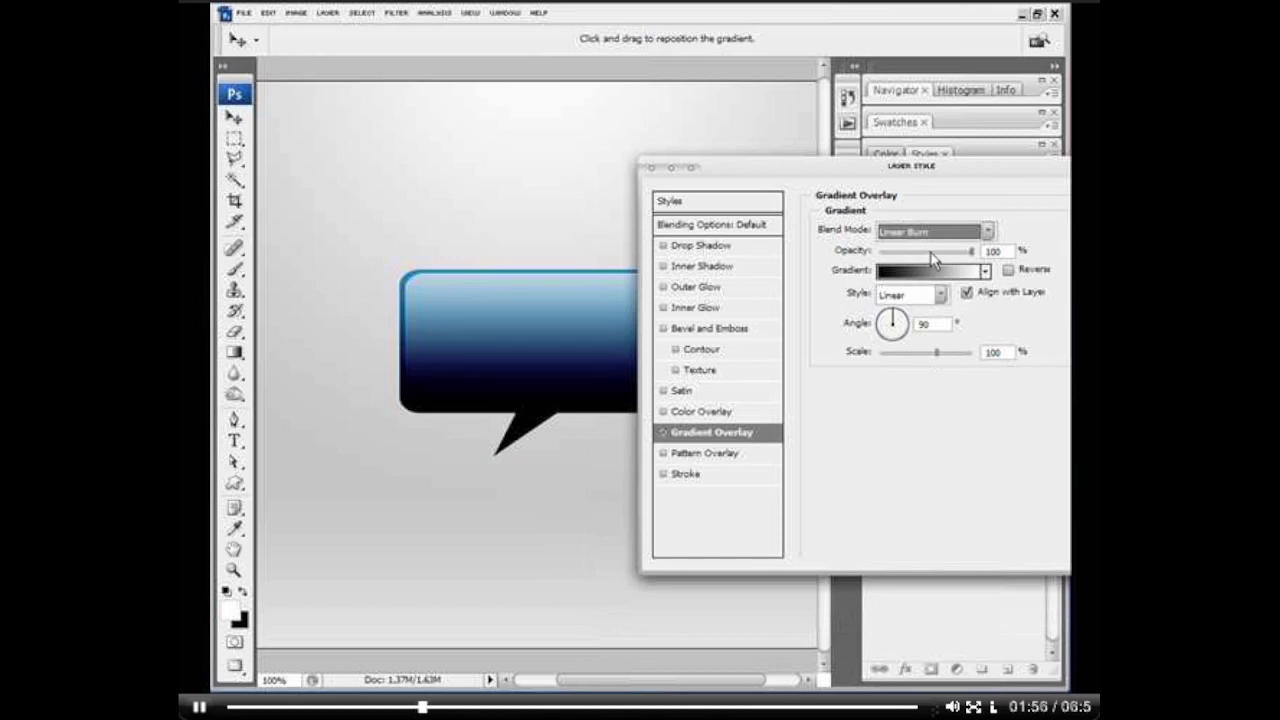
pyautogui.moveTo(930, 253); pyautogui.dragTo(922, 253)
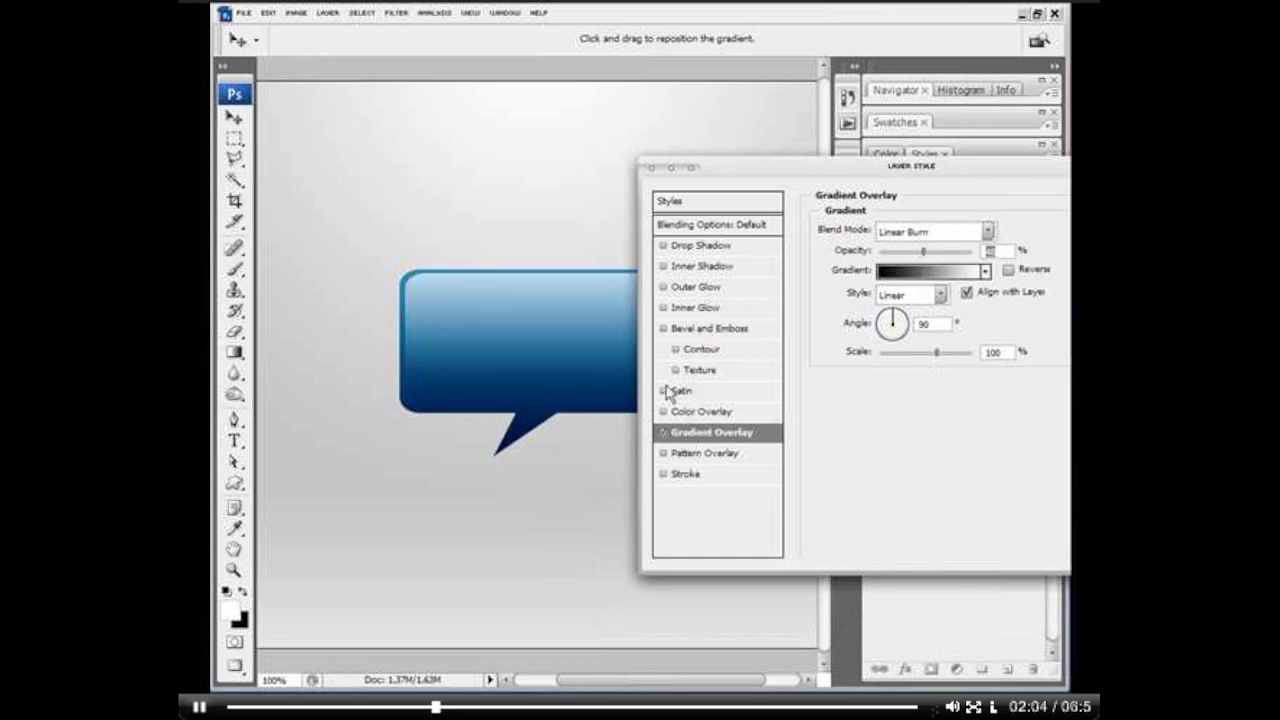
# Step: Add Bevel and Emboss with angle 90°, shadow opacity 0%, Overlay highlight mode, size 100 px, soften 9 px and a reduced depth
pyautogui.click(666, 330)
pyautogui.click(730, 330)
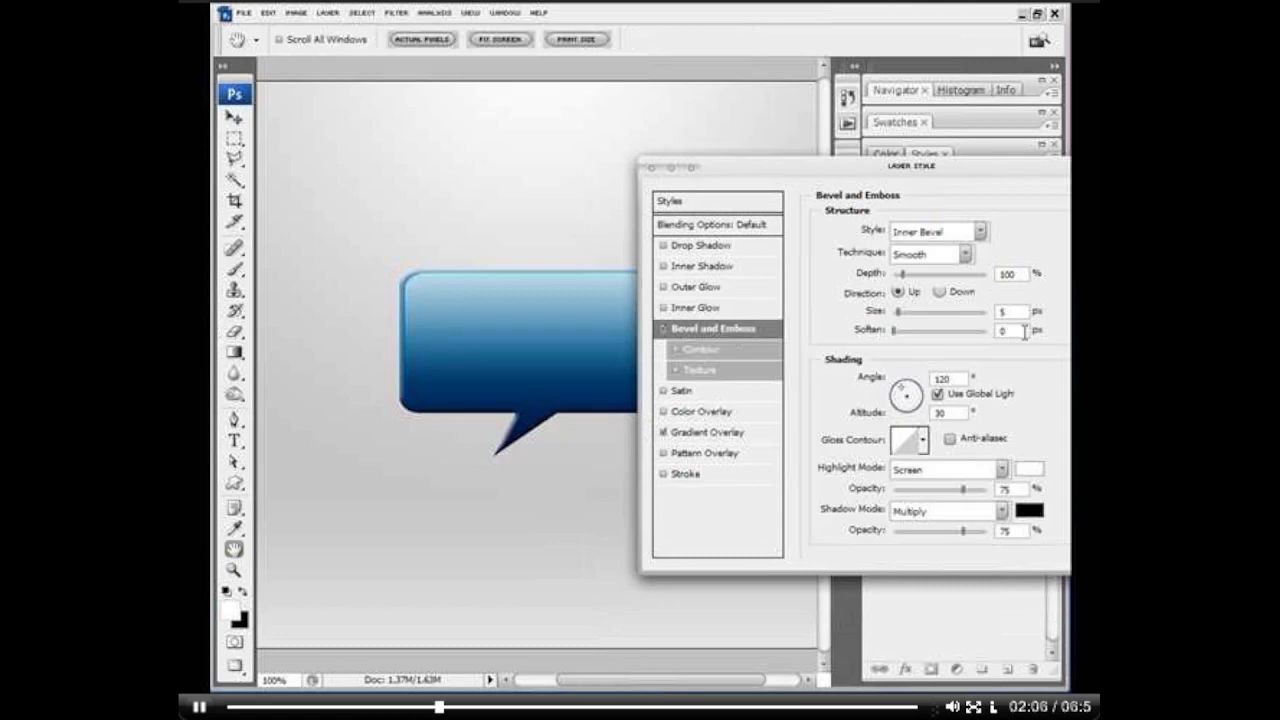
pyautogui.write('90')
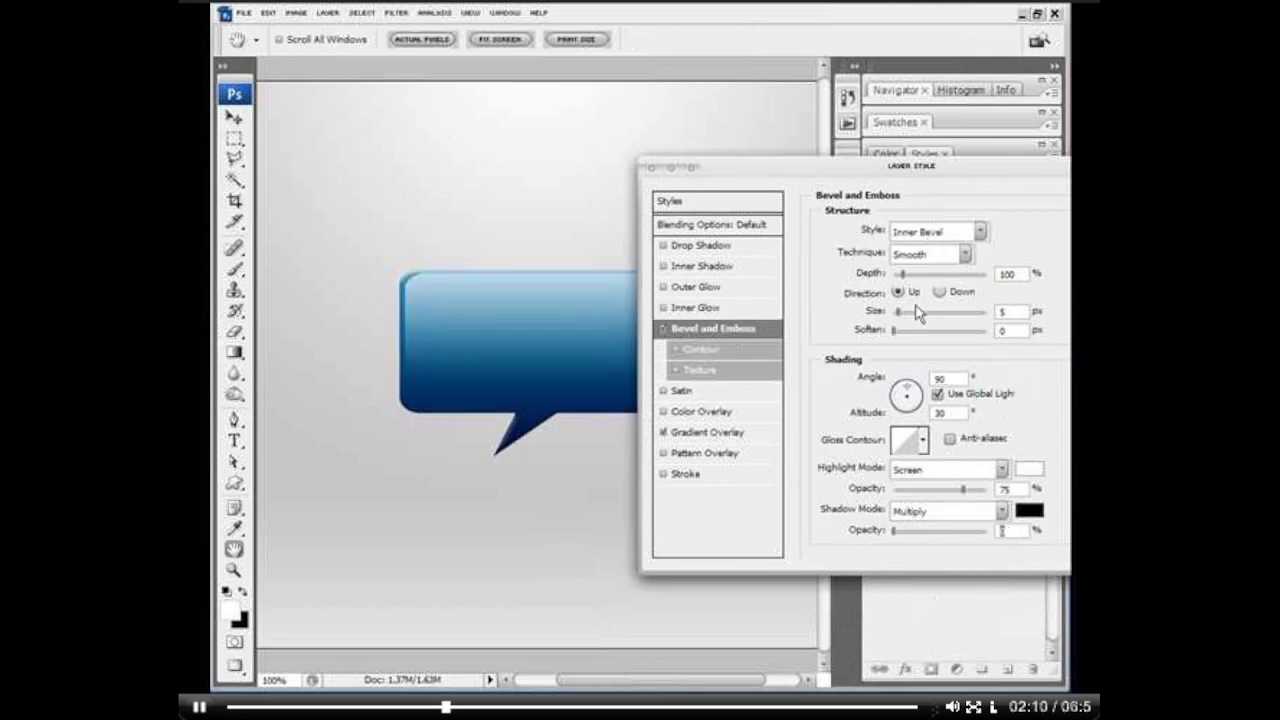
pyautogui.moveTo(898, 313); pyautogui.dragTo(897, 314)
pyautogui.click(1001, 469)
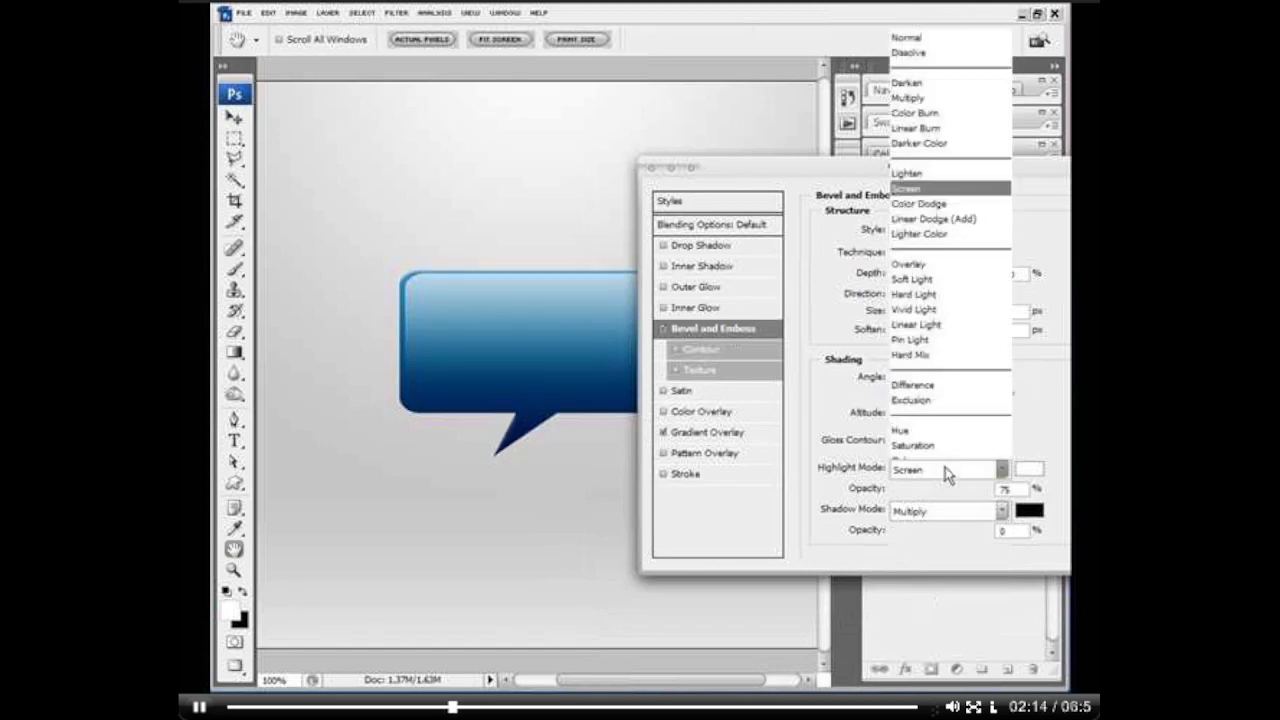
pyautogui.click(921, 243)
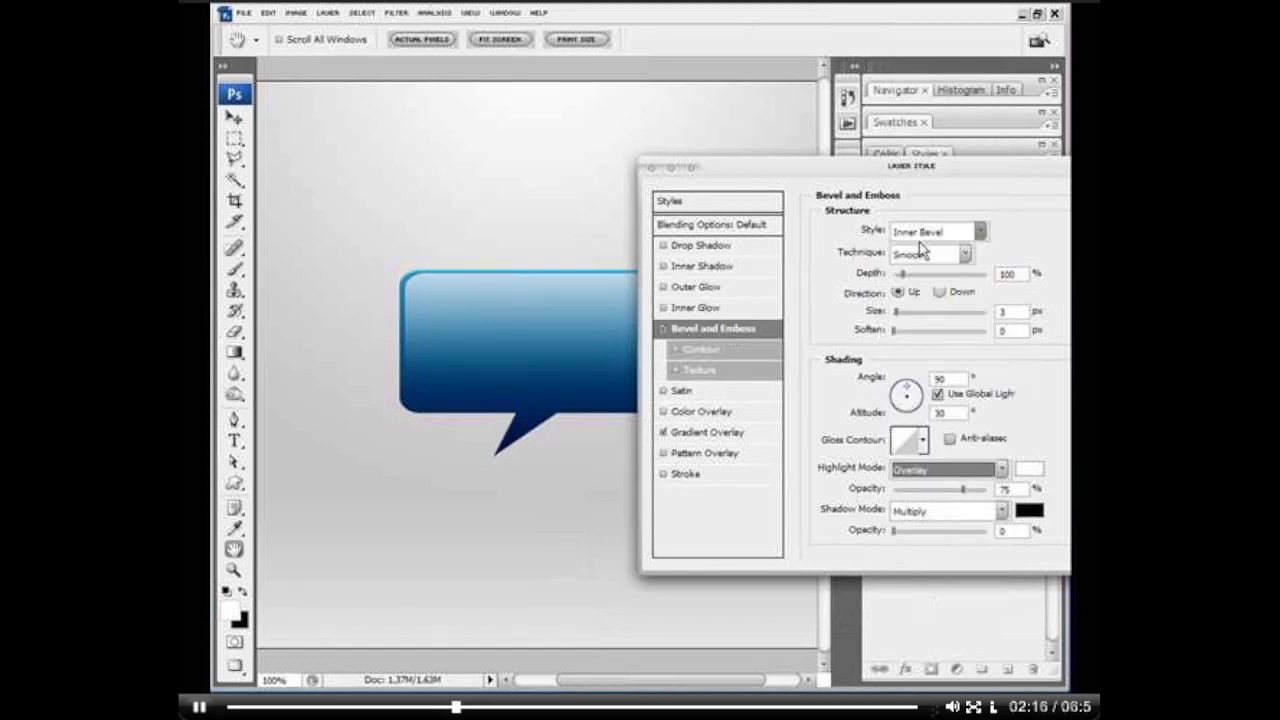
pyautogui.moveTo(894, 331); pyautogui.dragTo(945, 330)
pyautogui.moveTo(901, 277); pyautogui.dragTo(898, 276)
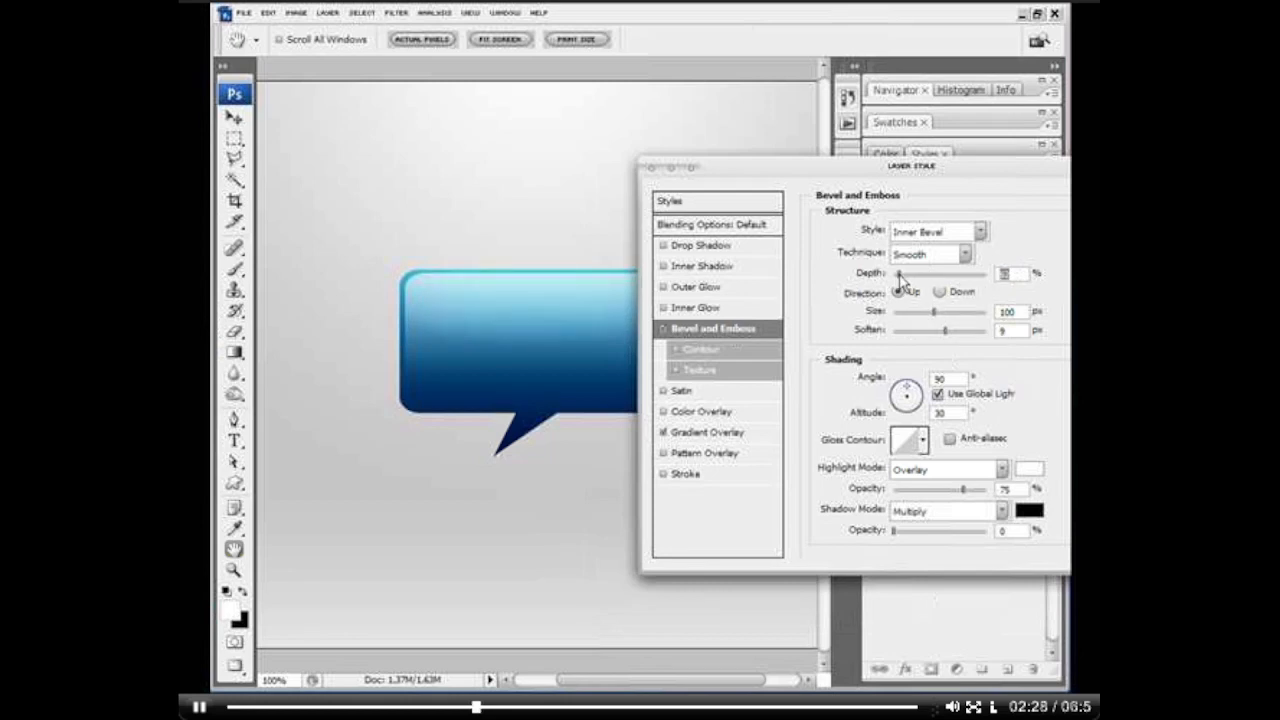
# Step: Add a 3 px outside Stroke to the speech bubble and apply the layer style
pyautogui.click(664, 474)
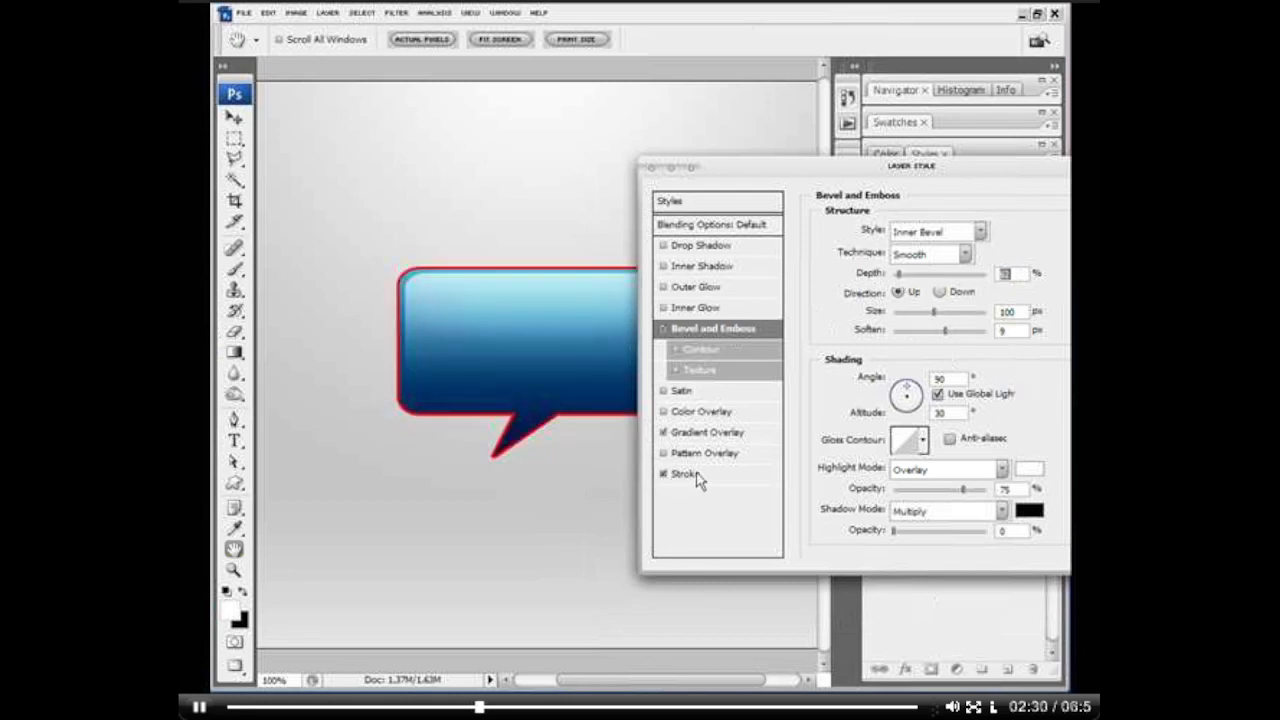
pyautogui.click(699, 476)
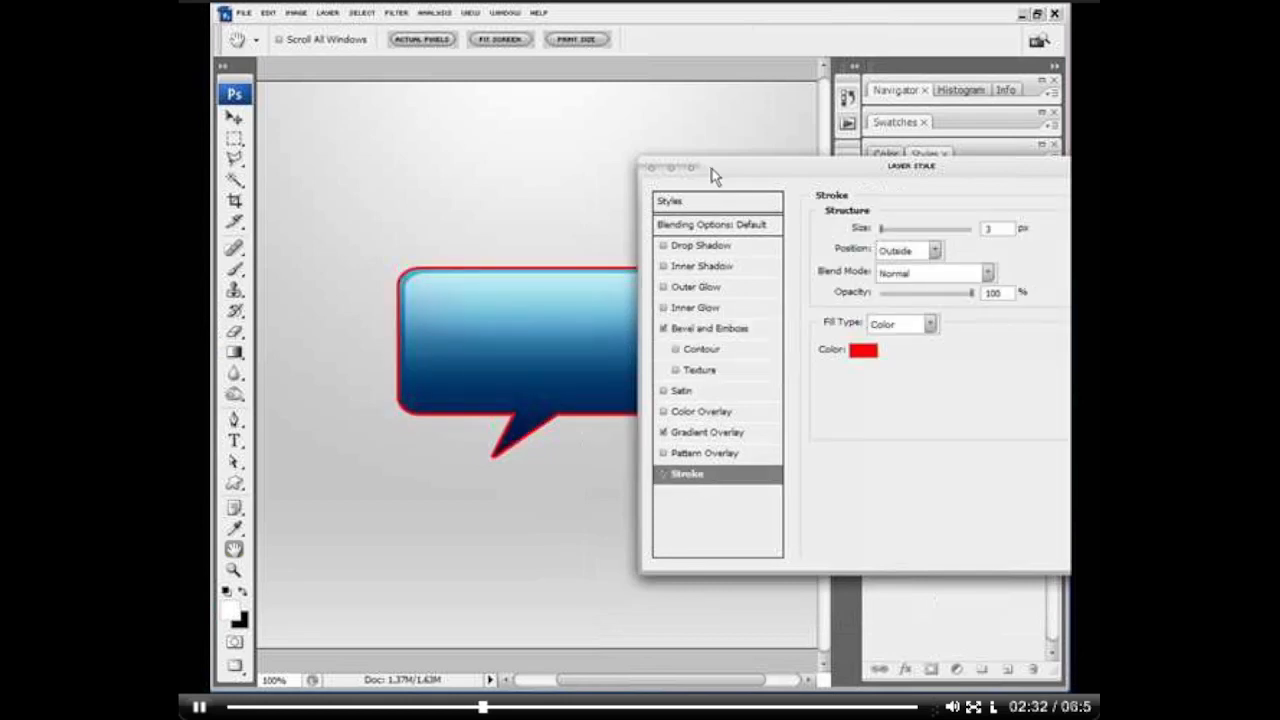
pyautogui.moveTo(713, 173)
pyautogui.mouseDown()
pyautogui.moveTo(857, 158)
pyautogui.moveTo(818, 184)
pyautogui.mouseUp()
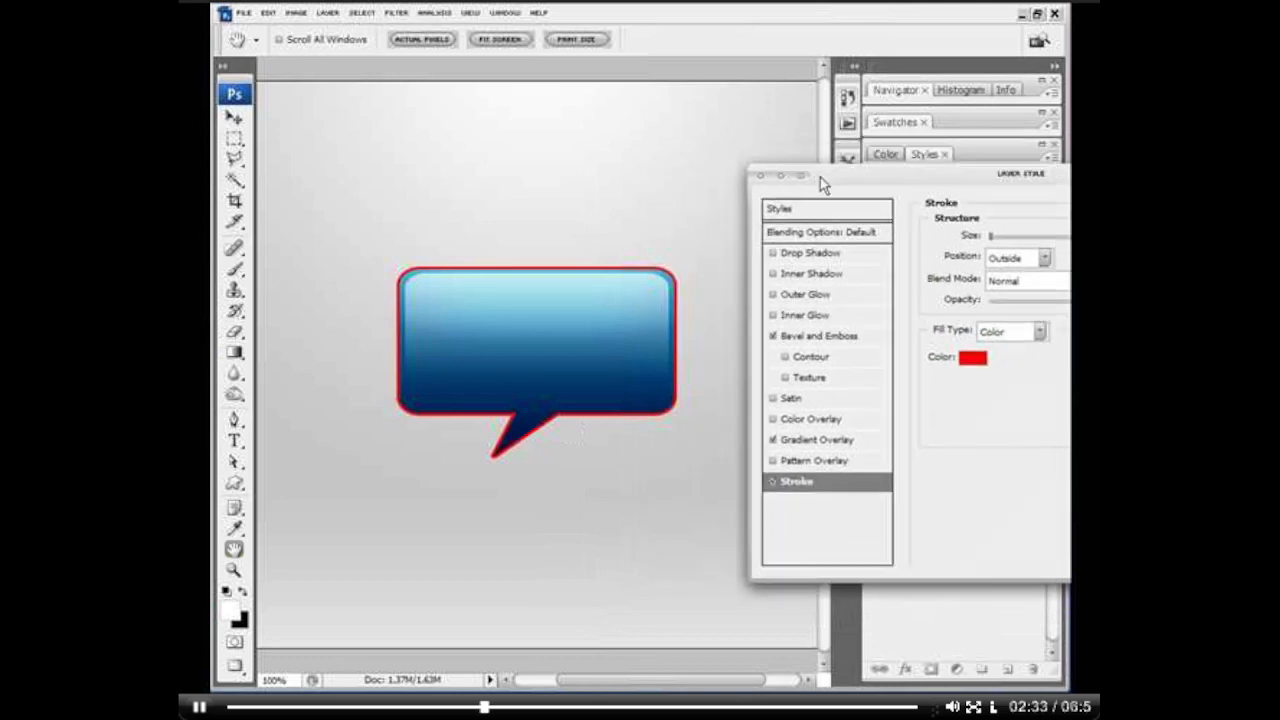
pyautogui.click(547, 378)
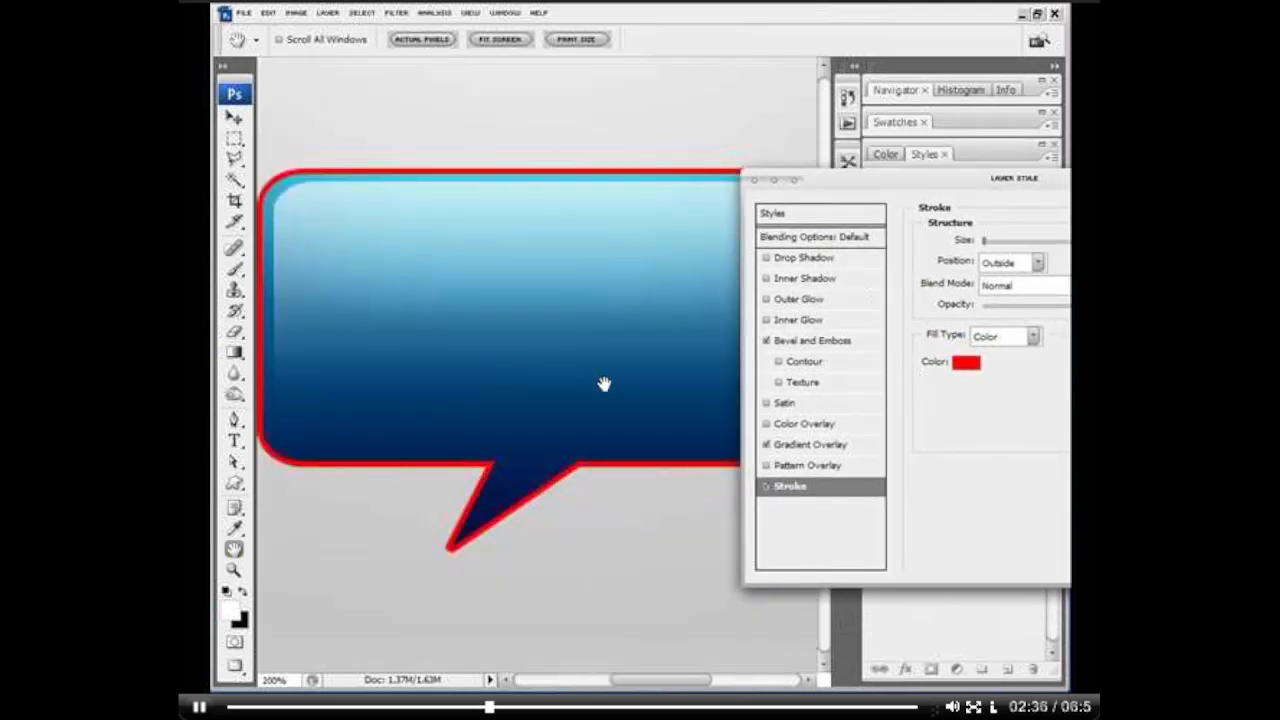
pyautogui.press('Return')
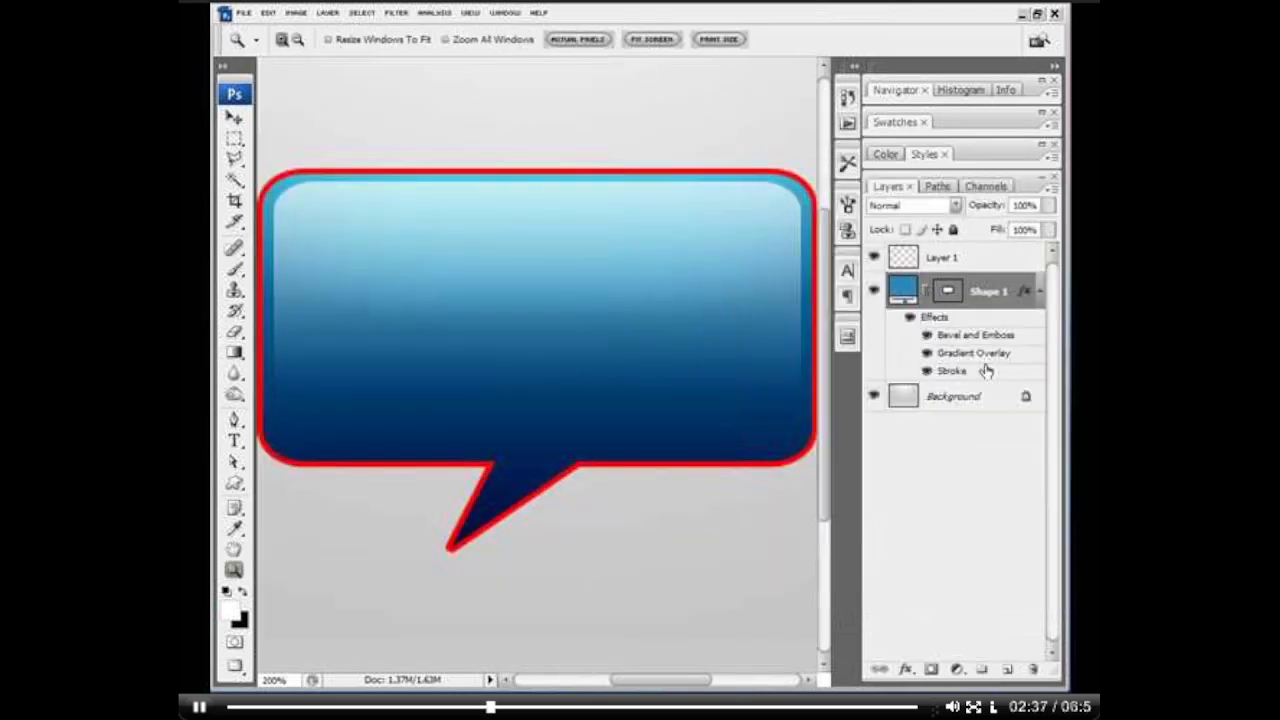
# Step: Change Shape 1's stroke colour to a dark blue sampled from the speech bubble
pyautogui.doubleClick(1005, 288)
pyautogui.click(820, 486)
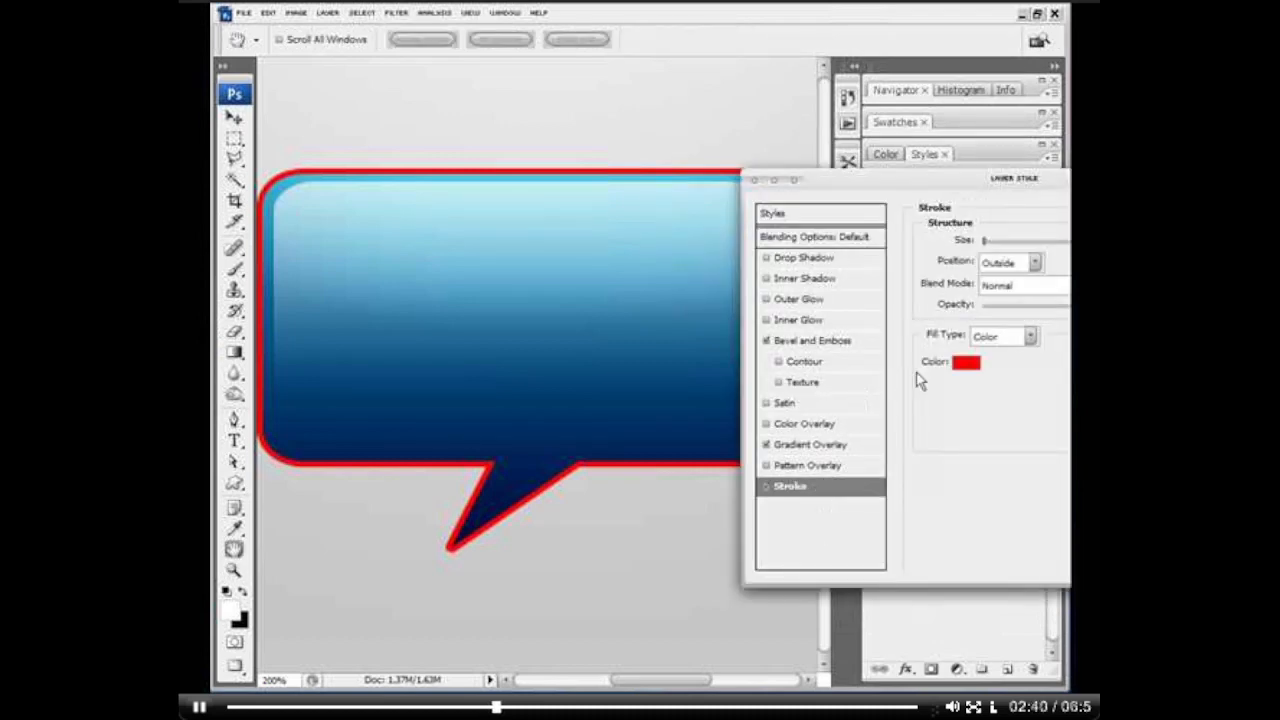
pyautogui.click(964, 362)
pyautogui.click(541, 341)
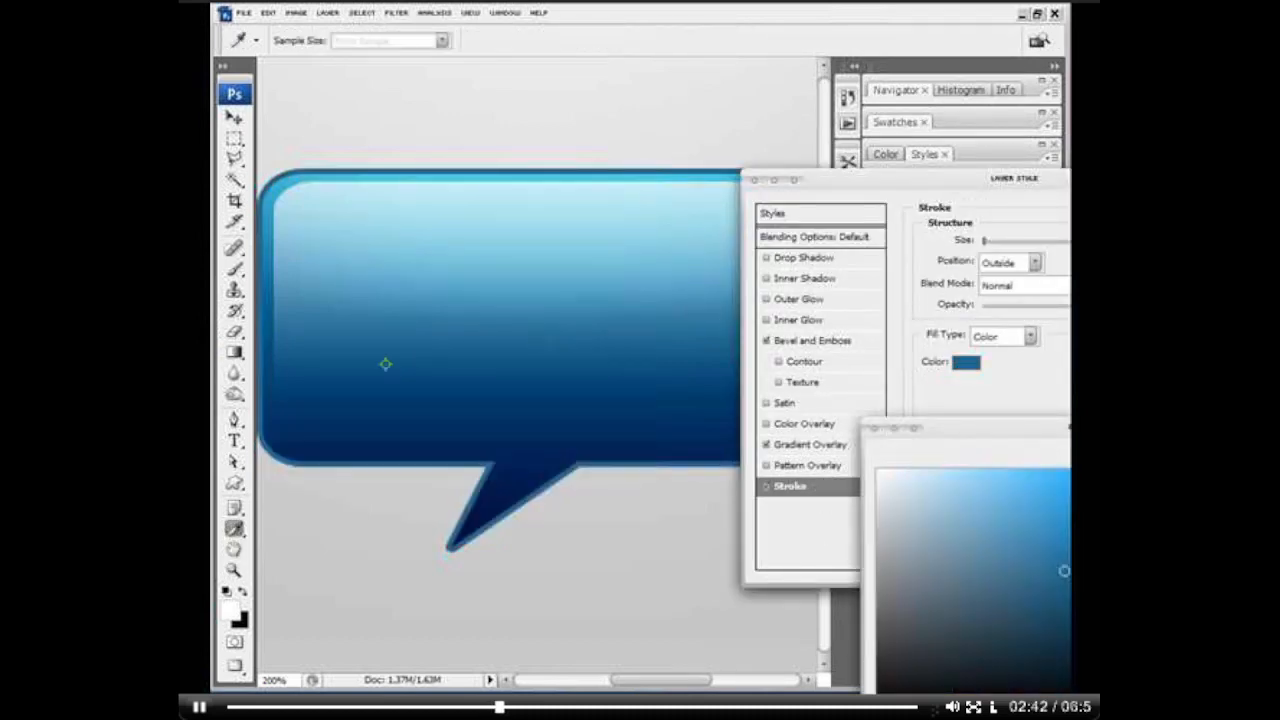
pyautogui.click(334, 443)
pyautogui.moveTo(334, 443)
pyautogui.mouseDown()
pyautogui.moveTo(323, 374)
pyautogui.moveTo(297, 345)
pyautogui.mouseUp()
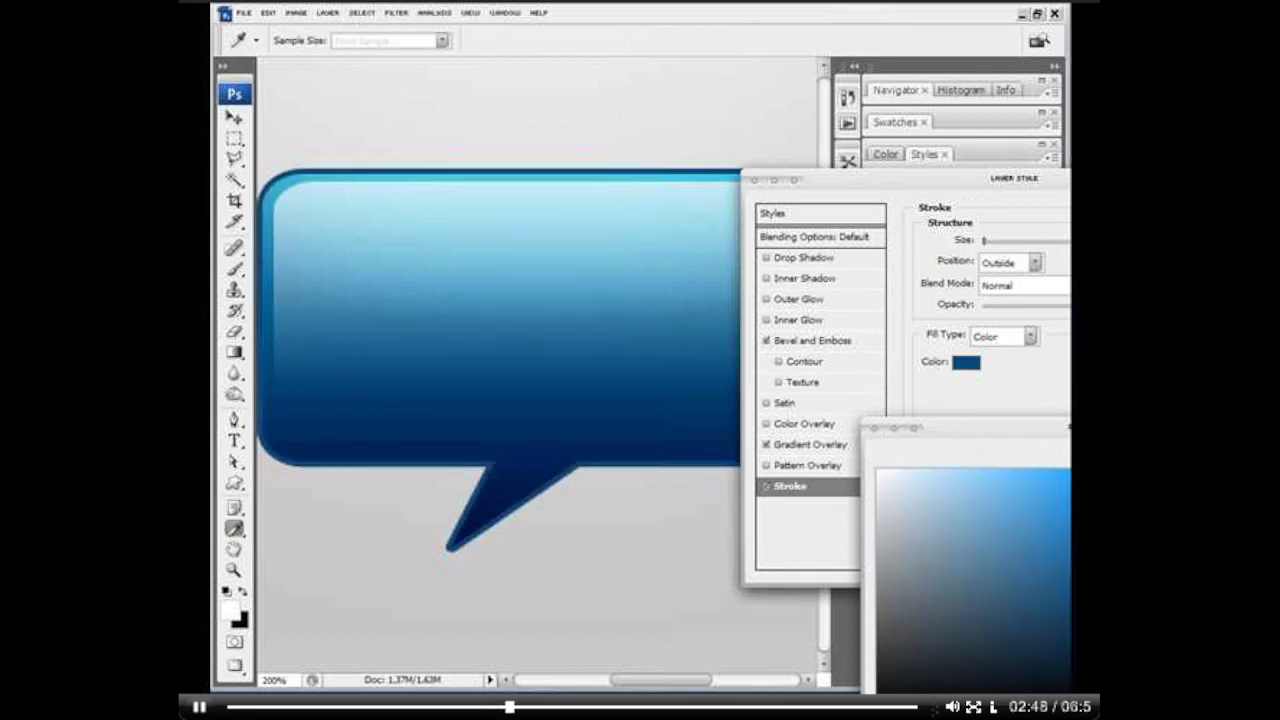
pyautogui.press('Return')
# Step: Set the speech bubble's stroke size to 1 px and apply the layer style
pyautogui.write('1')
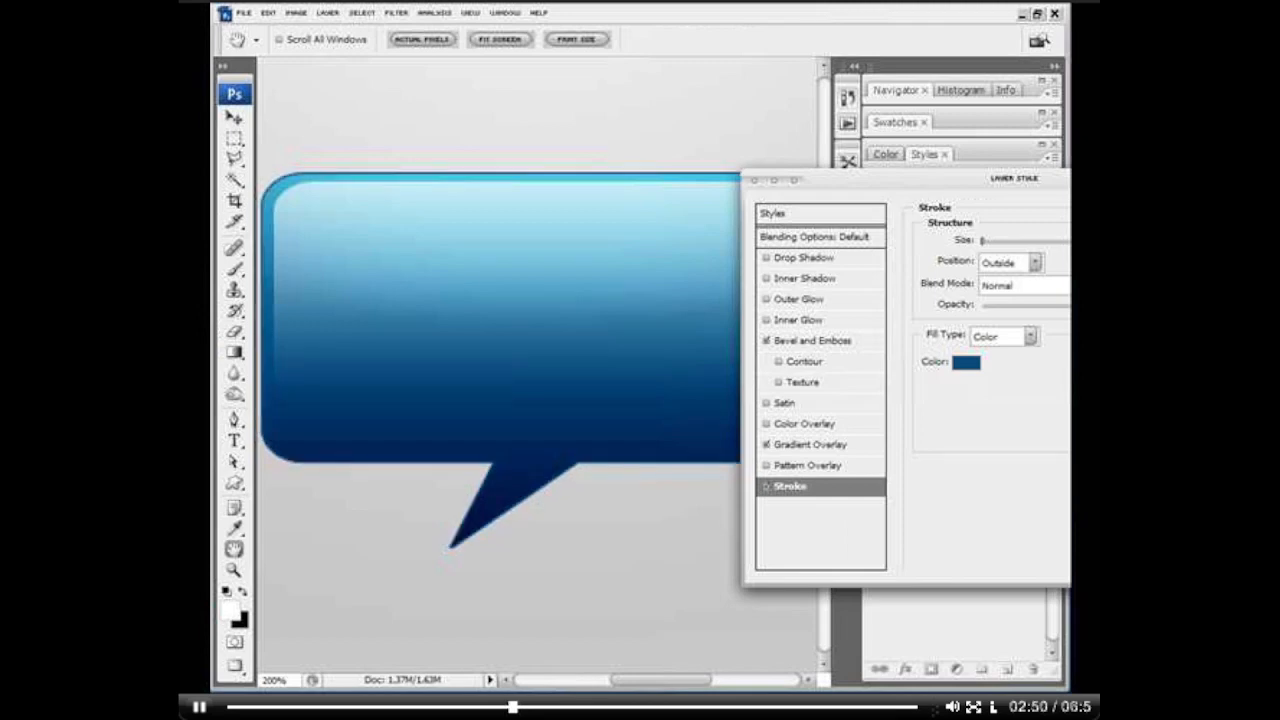
pyautogui.press('Return')
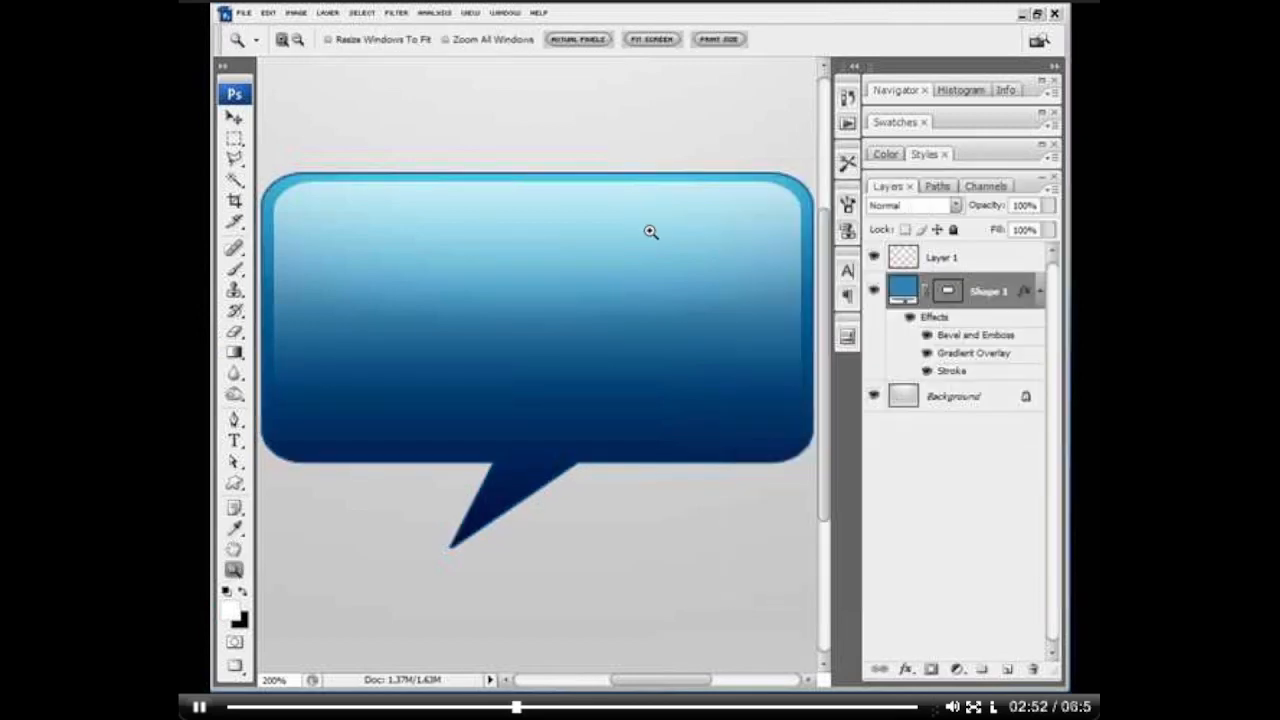
pyautogui.hotkey('ctrl', '+')
pyautogui.hotkey('ctrl', '-')
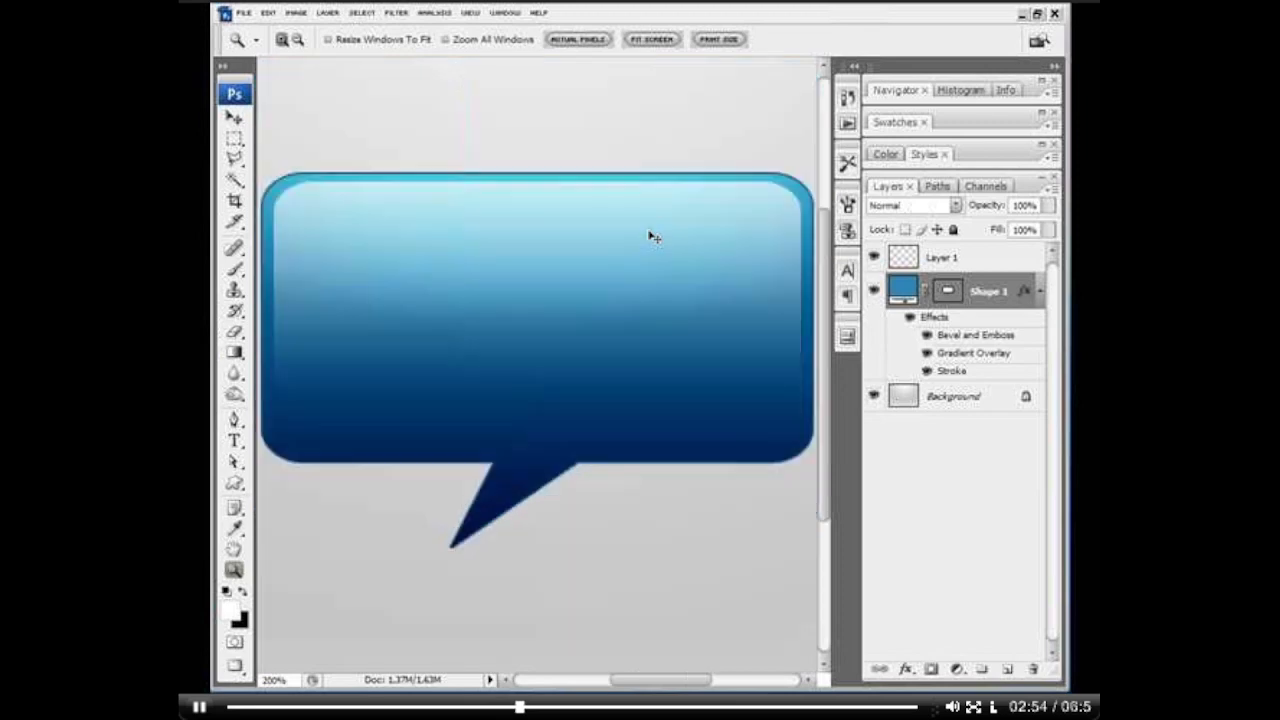
pyautogui.hotkey('ctrl', '-')
pyautogui.press('v')
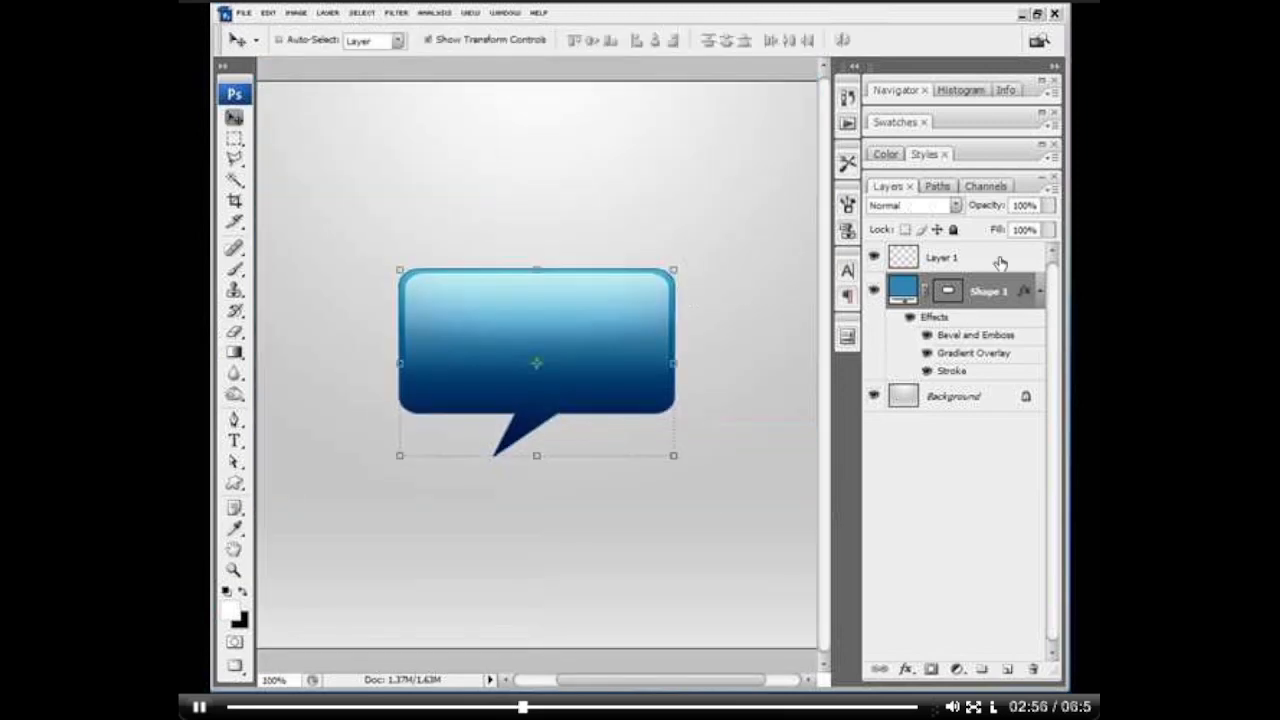
# Step: Nudge the Layer 1 highlight slightly up, widen it to about 104%, and pull its corners inward so it tapers towards the lower edge
pyautogui.click(965, 258)
pyautogui.press('Up')
pyautogui.press('Up')
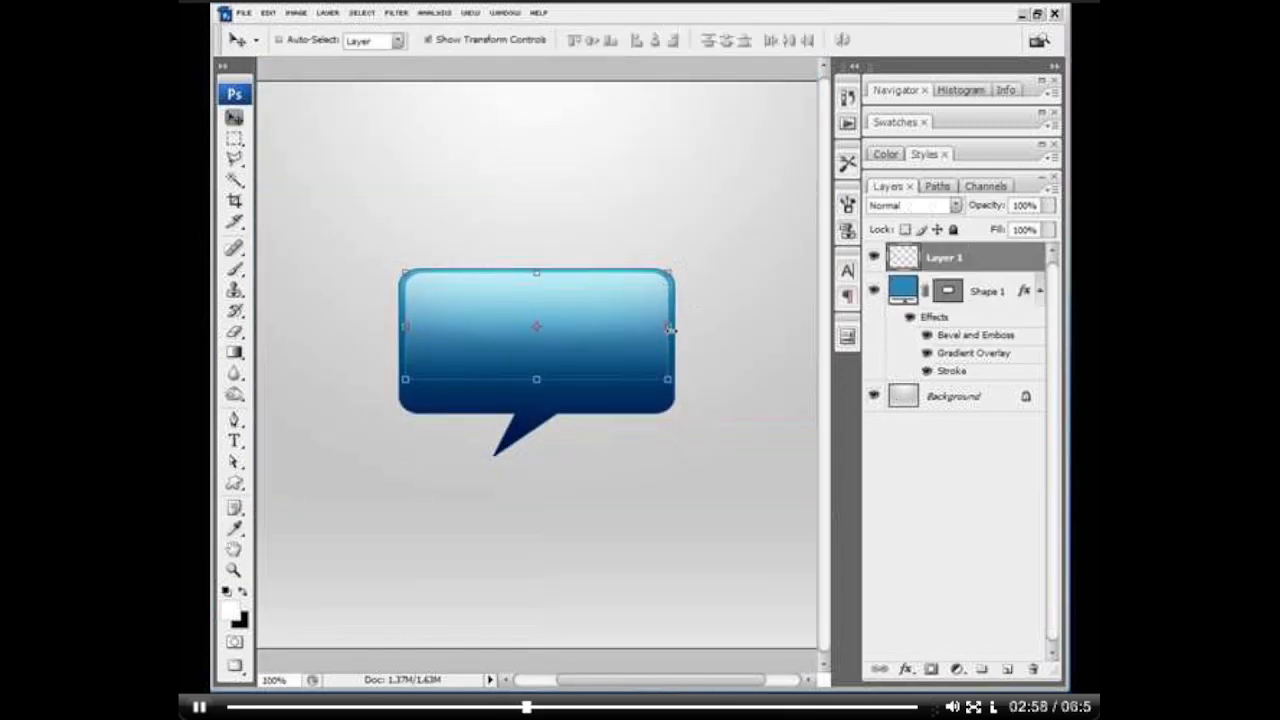
pyautogui.click(669, 378)
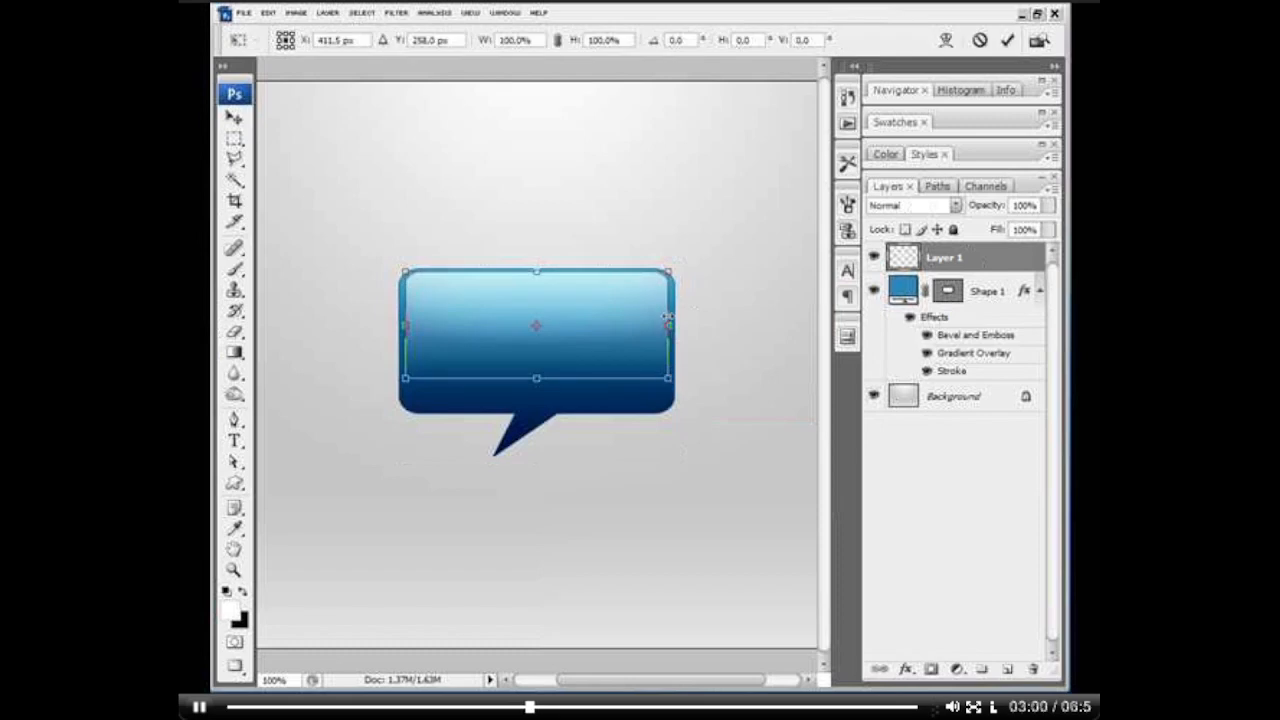
pyautogui.moveTo(670, 325); pyautogui.dragTo(675, 325)
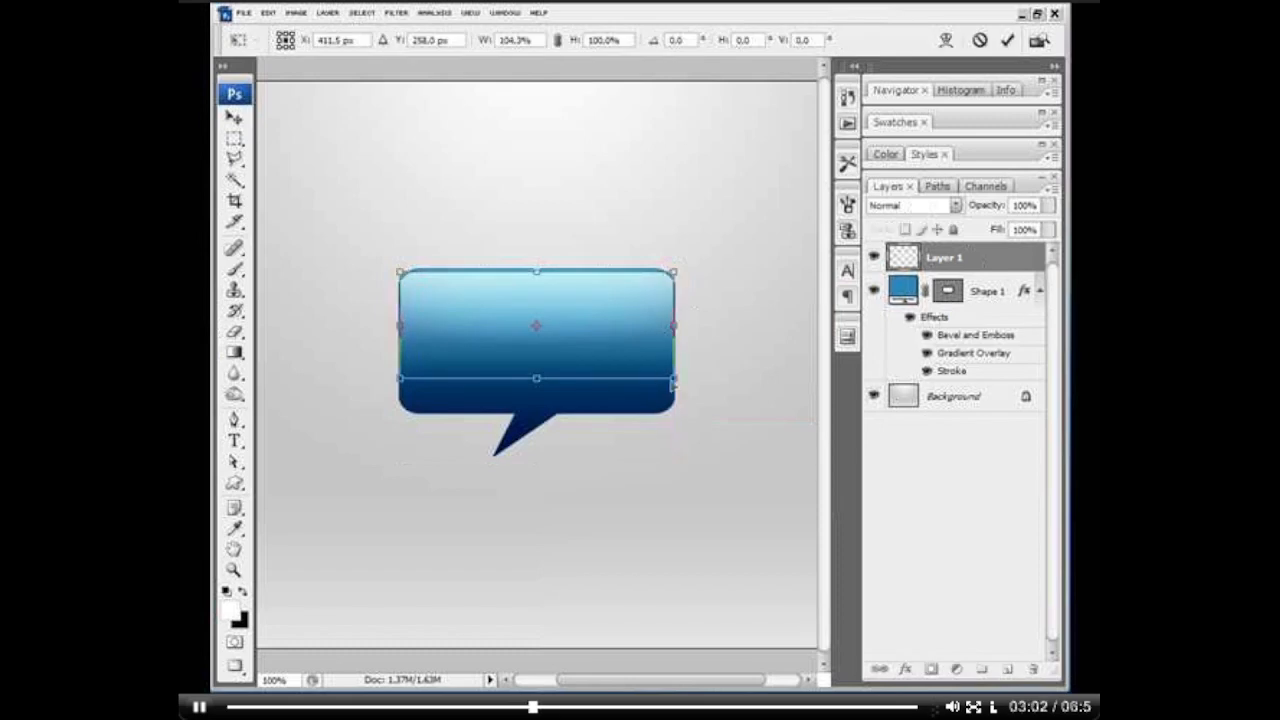
pyautogui.moveTo(674, 380); pyautogui.dragTo(664, 380)
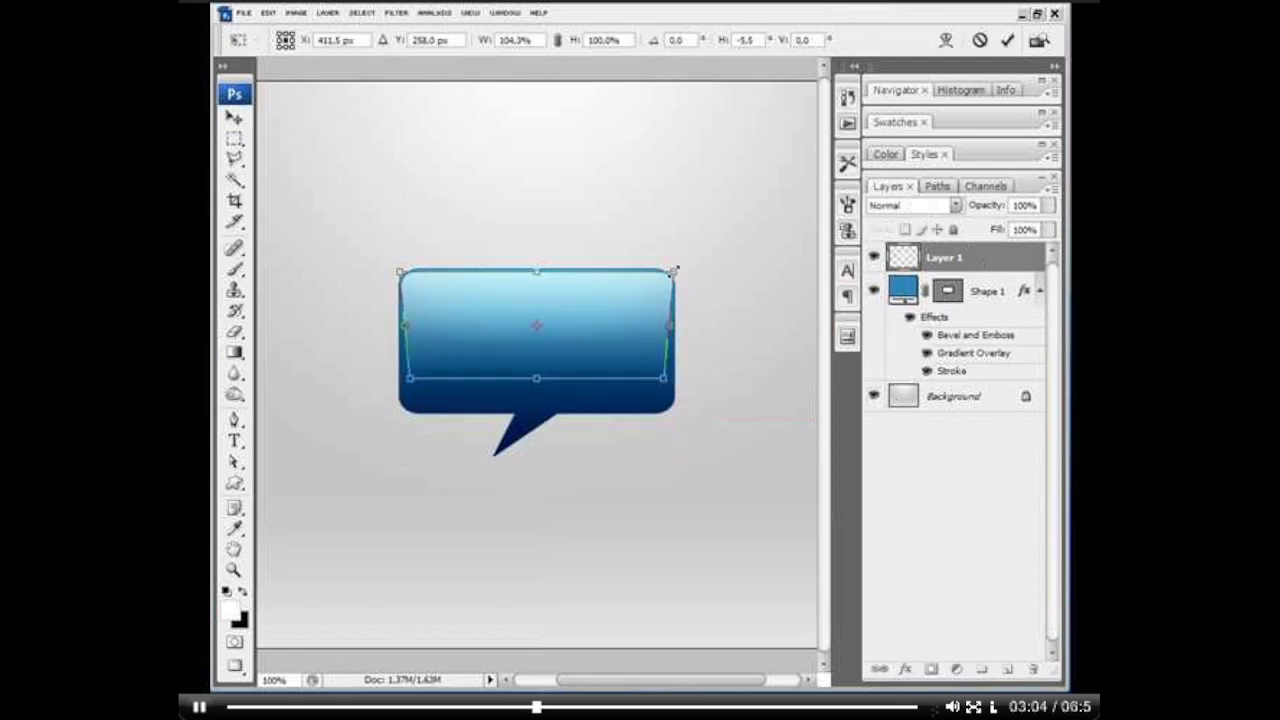
pyautogui.moveTo(672, 271); pyautogui.dragTo(669, 271)
pyautogui.press('Return')
# Step: Switch to the Eraser tool and set its brush diameter to 172 px
pyautogui.press('e')
pyautogui.rightClick(660, 337)
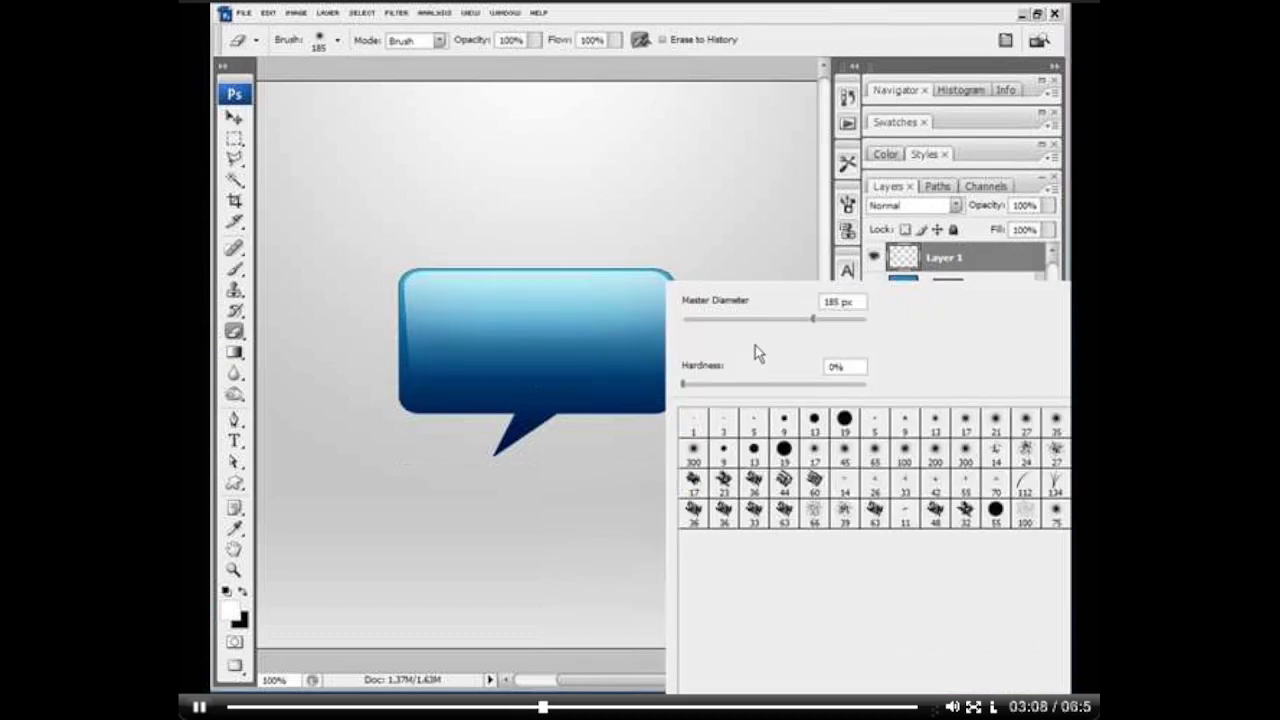
pyautogui.moveTo(813, 319)
pyautogui.mouseDown()
pyautogui.moveTo(830, 320)
pyautogui.moveTo(807, 320)
pyautogui.mouseUp()
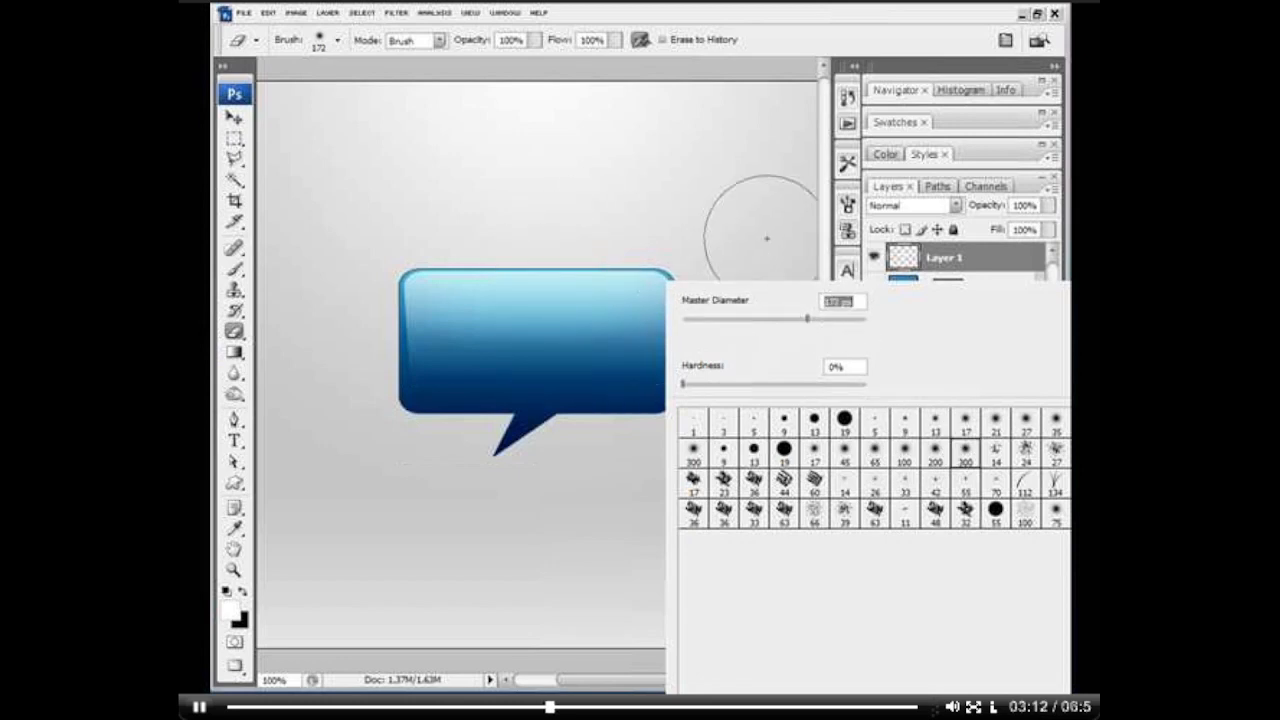
pyautogui.click(767, 238)
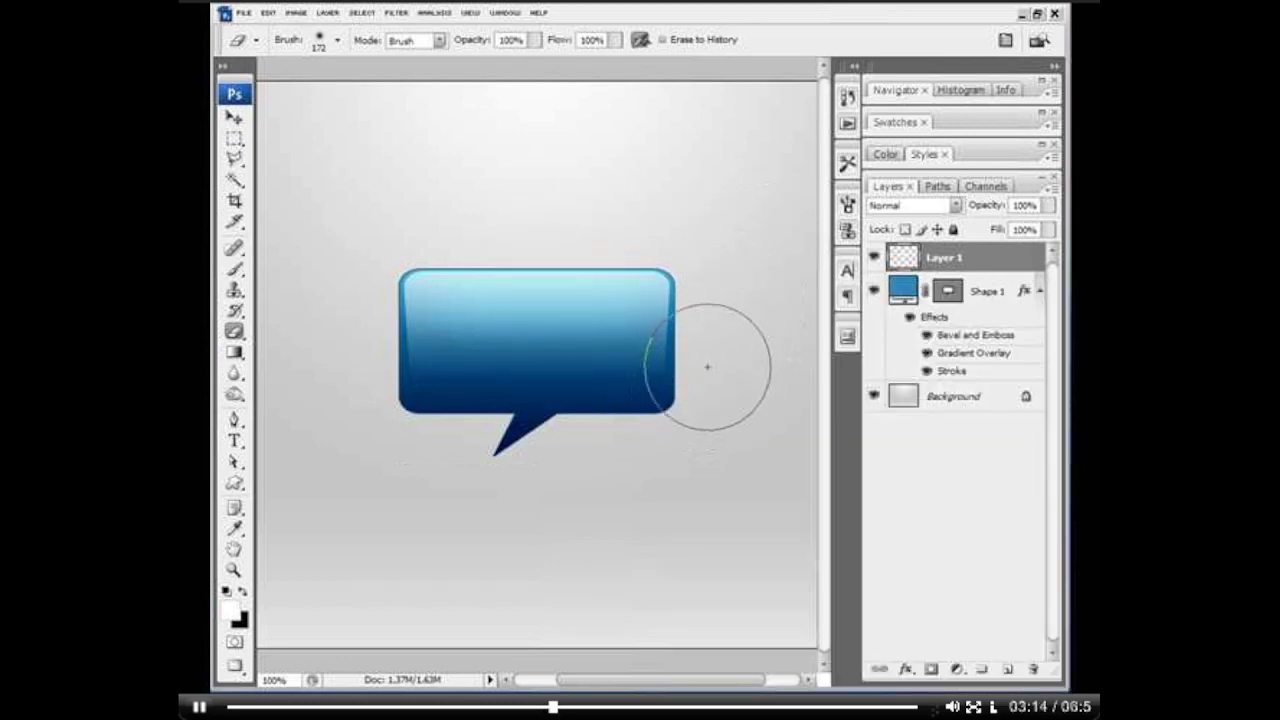
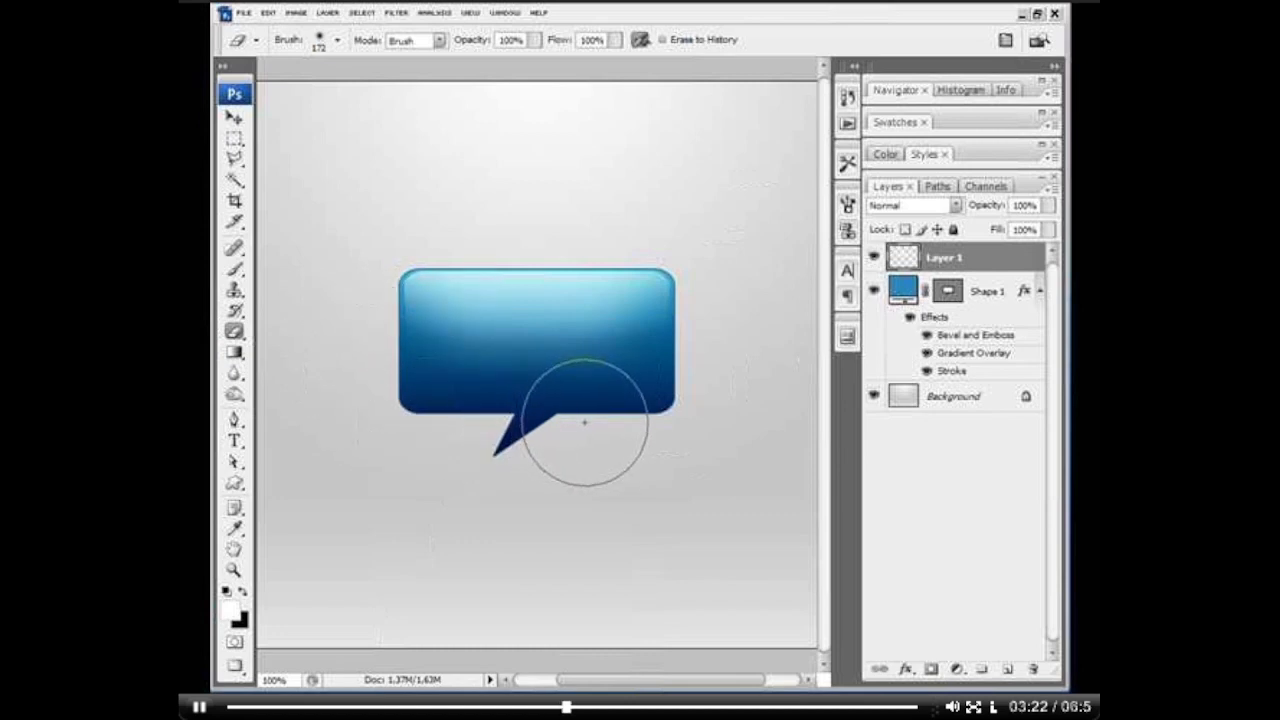
# Step: Add a new layer above Layer 1 and place the text "manicho" on the speech bubble with the Type tool
pyautogui.click(1007, 669)
pyautogui.click(234, 440)
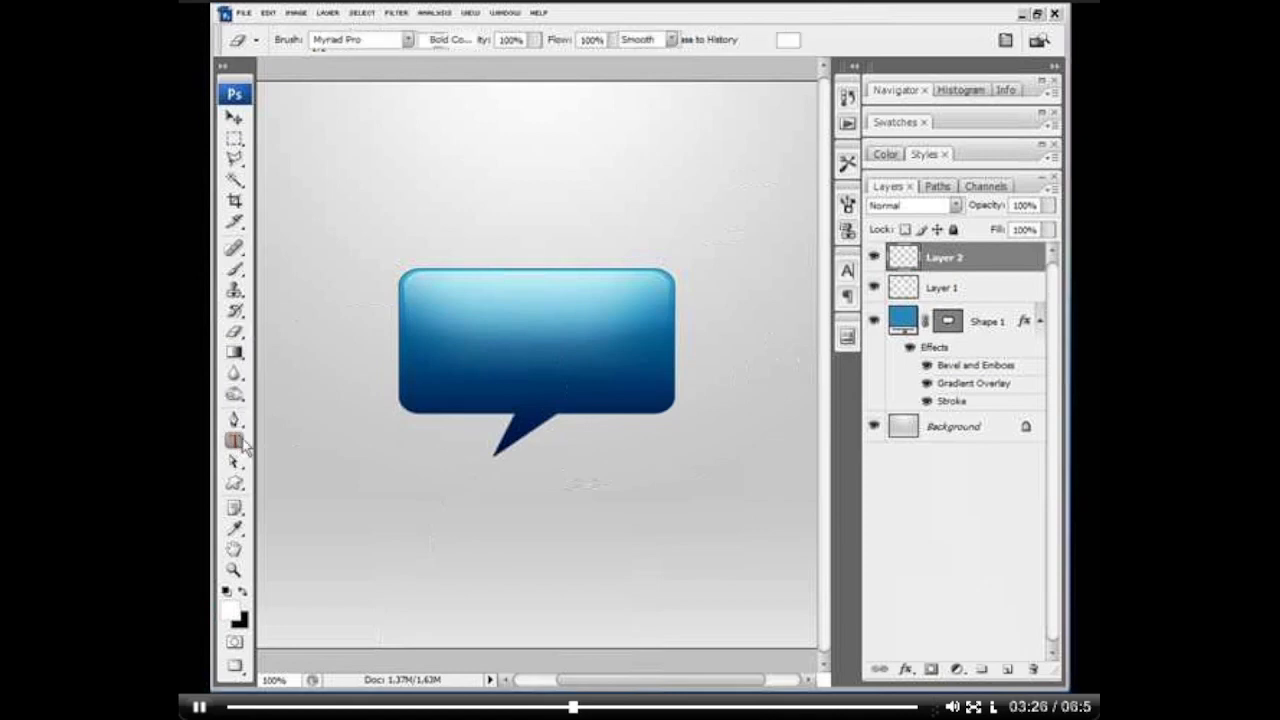
pyautogui.click(461, 347)
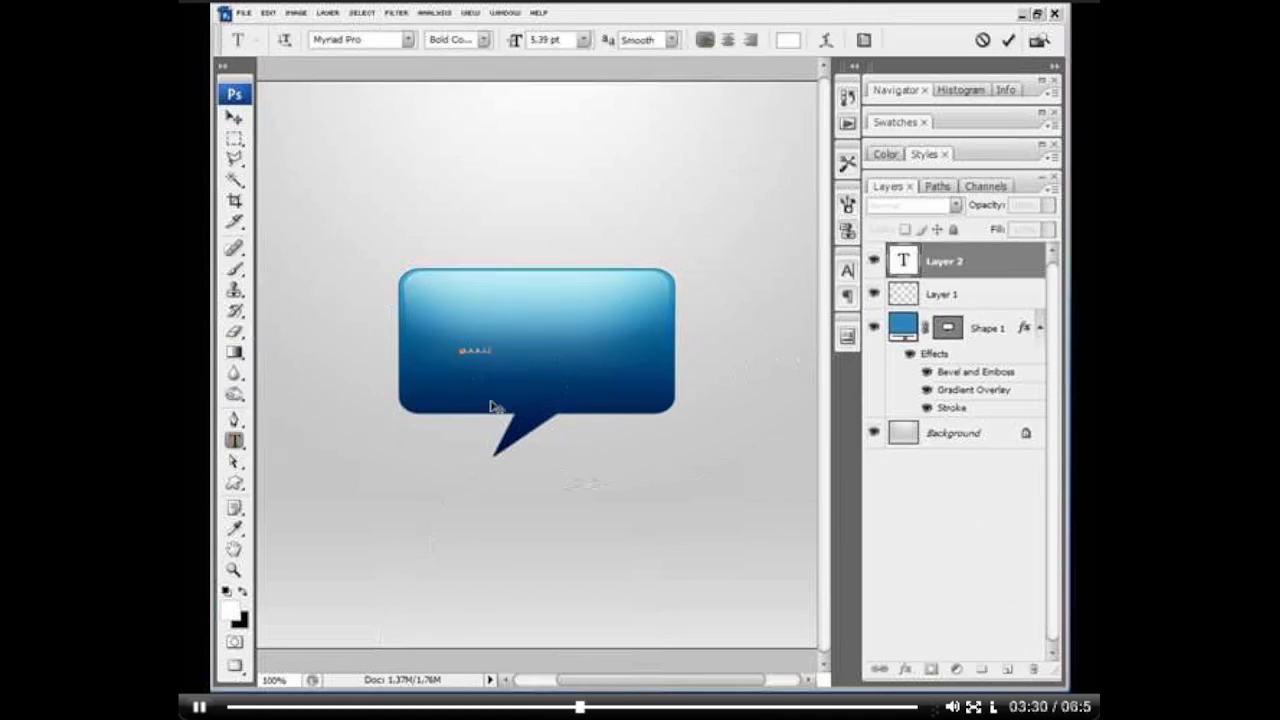
pyautogui.click(491, 406)
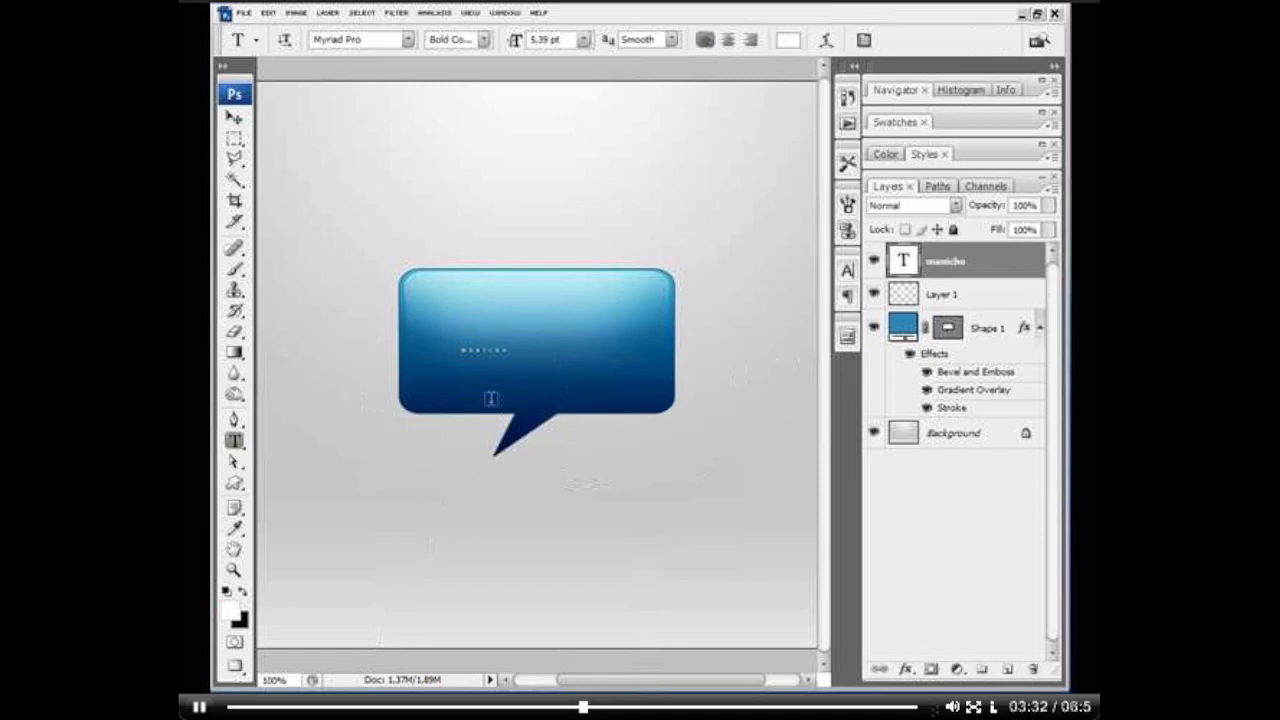
# Step: Scale the small text up to about 25 pt and replace its wording with "MANICHO" in capitals
pyautogui.press('v')
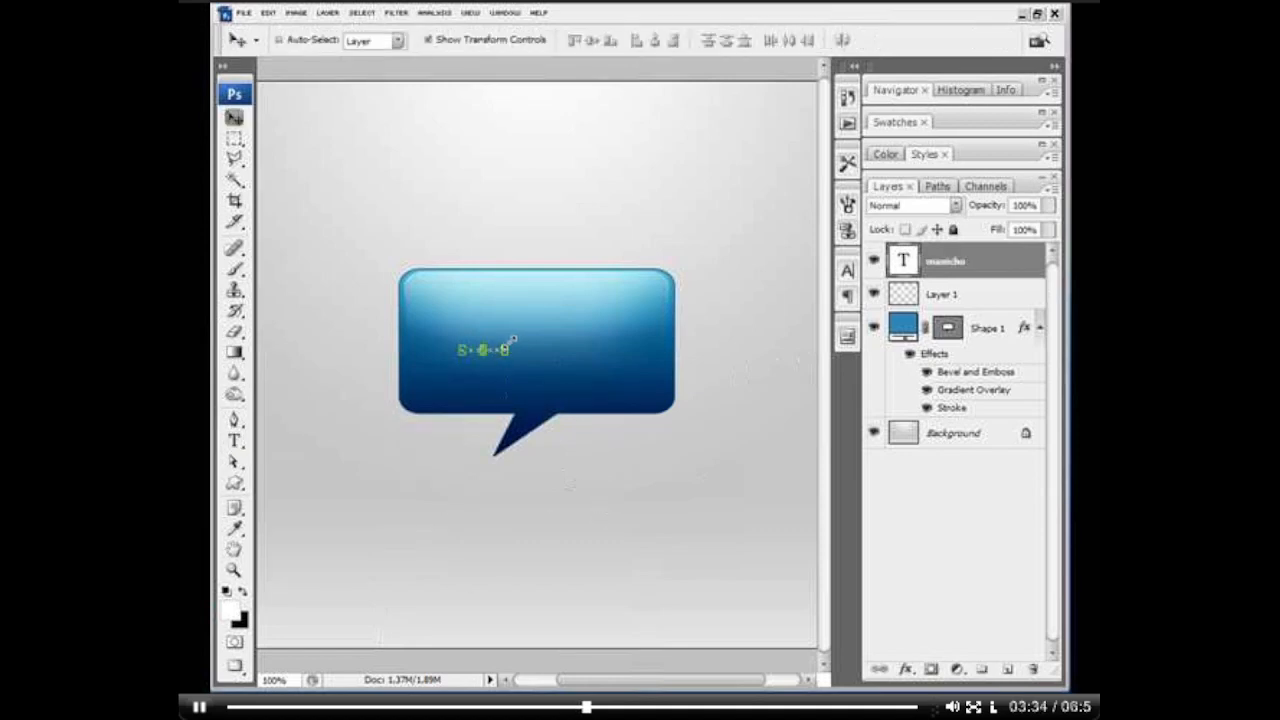
pyautogui.moveTo(511, 341); pyautogui.dragTo(679, 263)
pyautogui.doubleClick(635, 343)
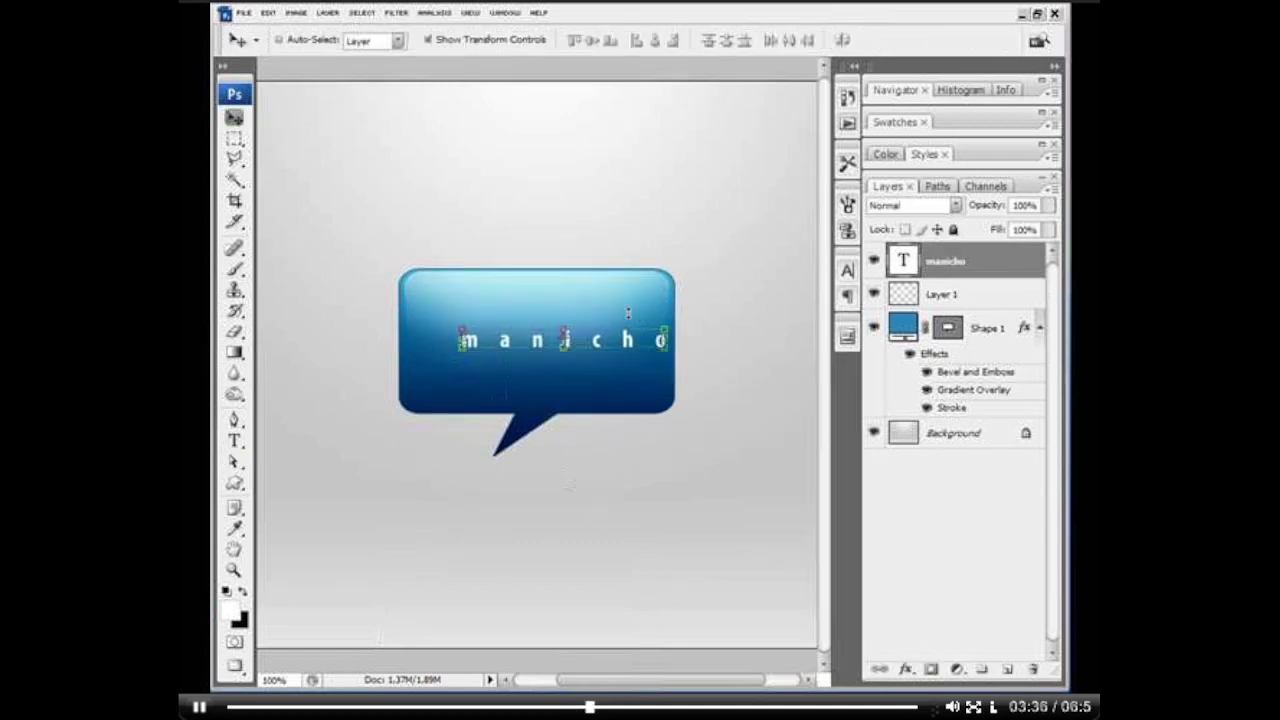
pyautogui.doubleClick(628, 340)
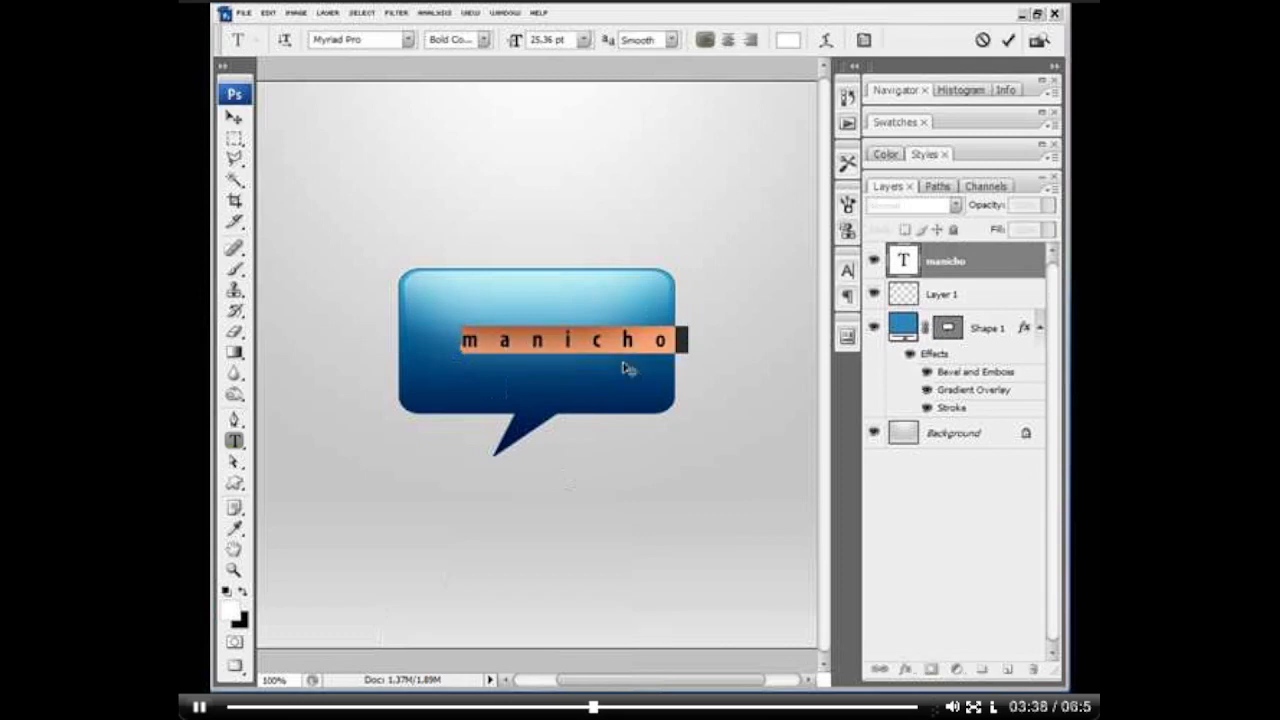
pyautogui.write('MANICHO')
pyautogui.hotkey('ctrl', 'Return')
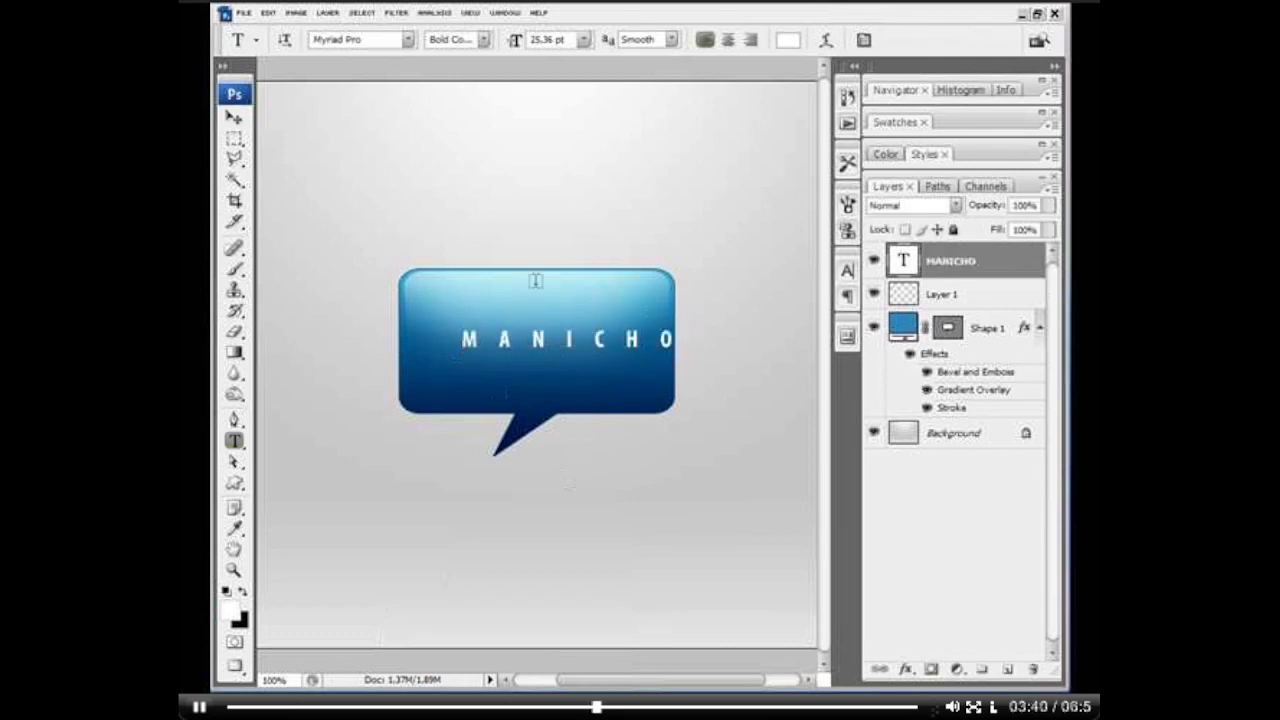
# Step: Tighten the MANICHO text's letter tracking to -40
pyautogui.click(863, 40)
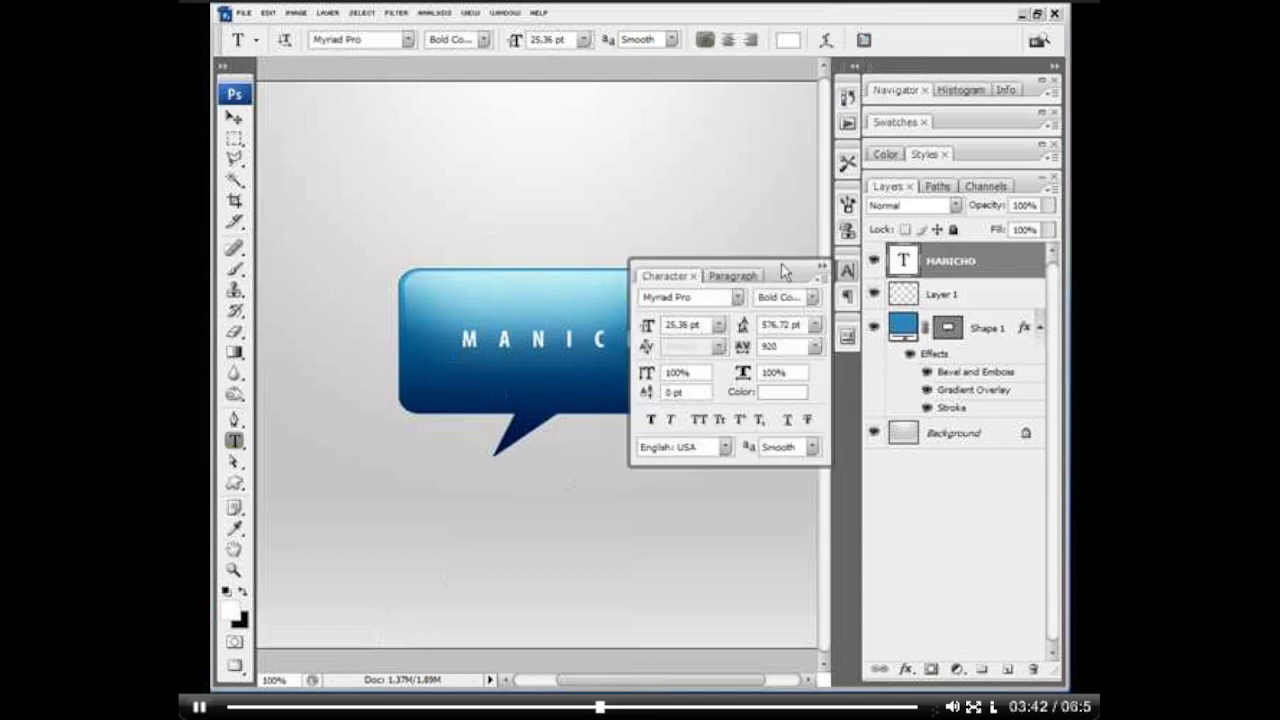
pyautogui.moveTo(743, 348)
pyautogui.mouseDown()
pyautogui.moveTo(727, 353)
pyautogui.moveTo(740, 348)
pyautogui.mouseUp()
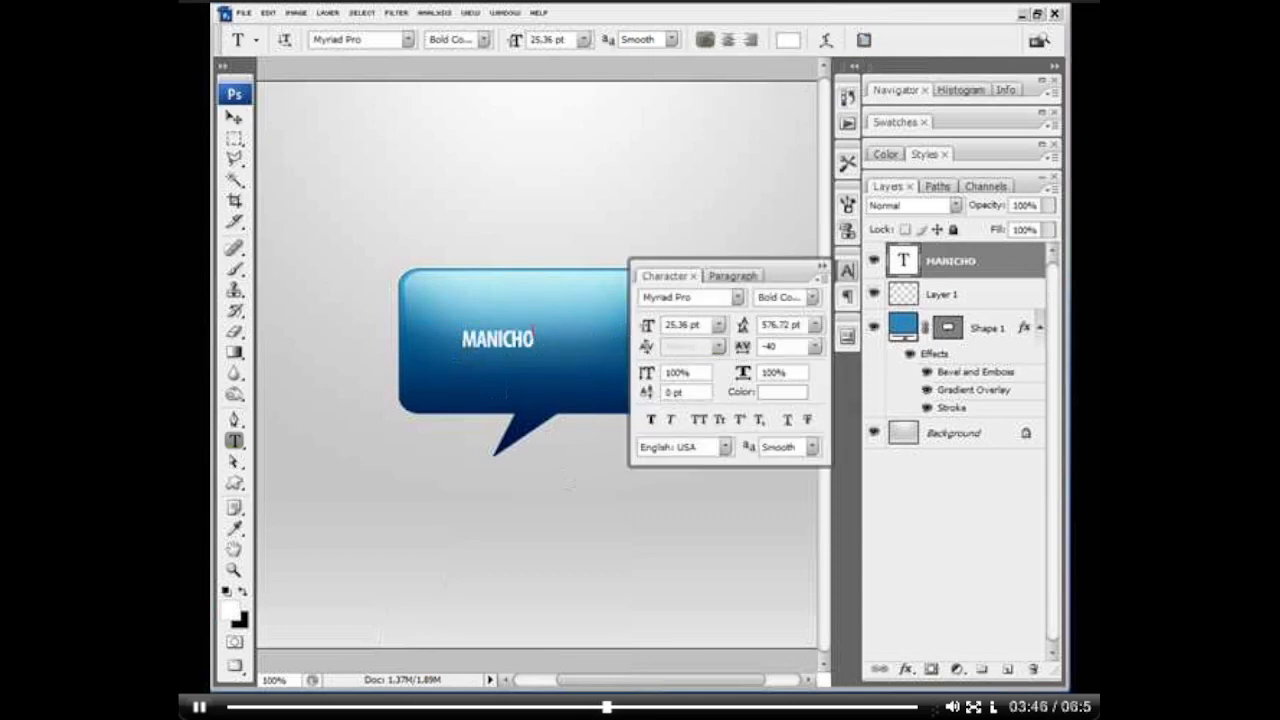
pyautogui.click(527, 338)
pyautogui.click(822, 267)
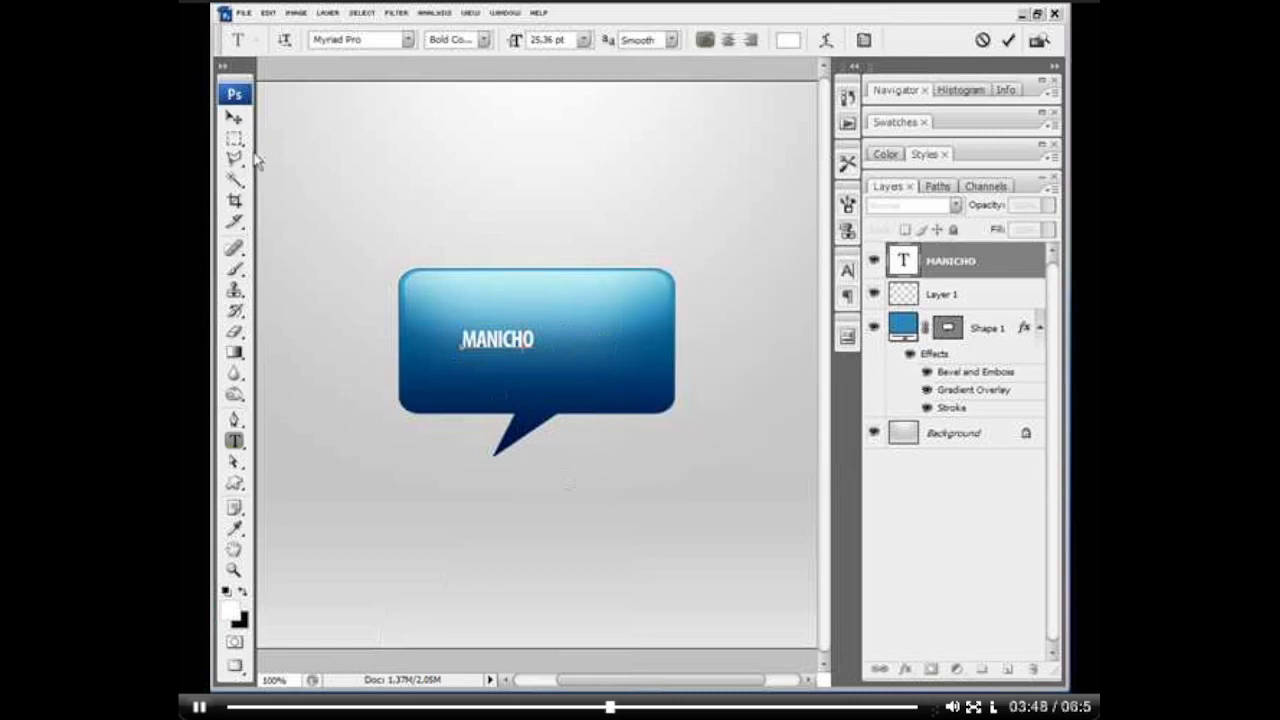
# Step: Scale the MANICHO text up to about 76 pt and centre it inside the speech bubble's body
pyautogui.click(233, 117)
pyautogui.hotkey('ctrl', 't')
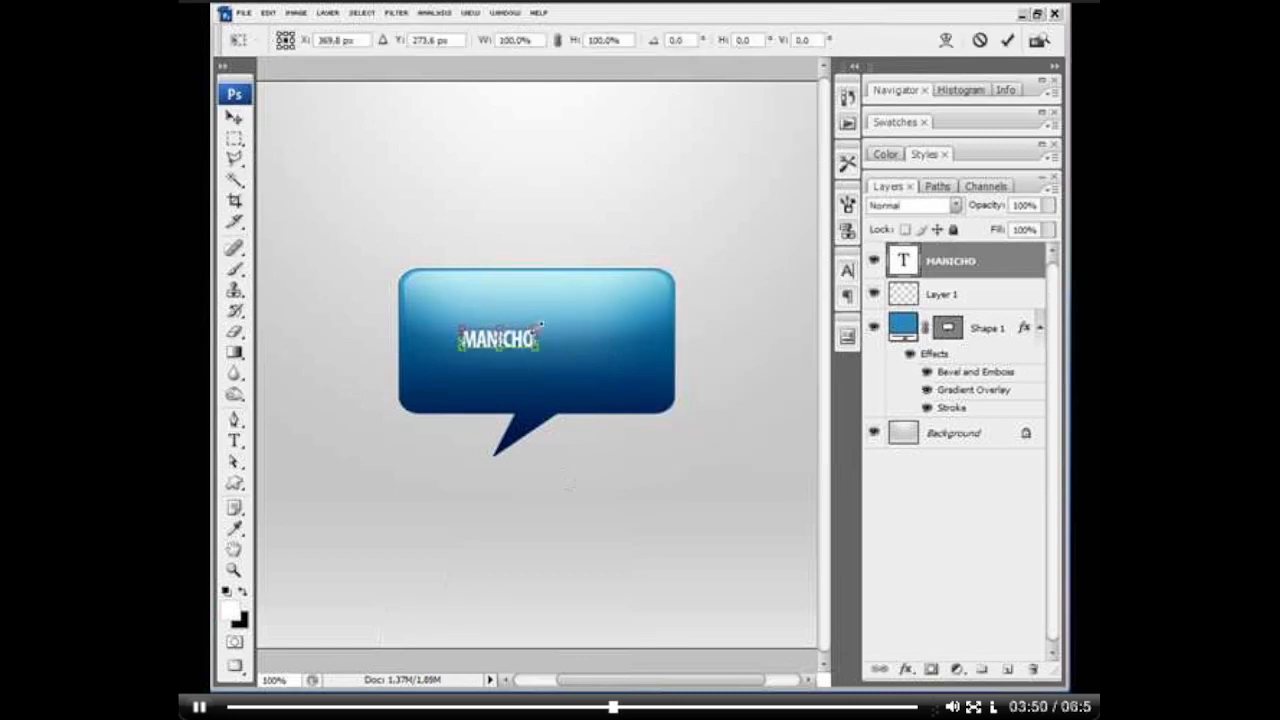
pyautogui.moveTo(540, 326); pyautogui.dragTo(609, 288)
pyautogui.press('Return')
pyautogui.moveTo(548, 349); pyautogui.dragTo(590, 343)
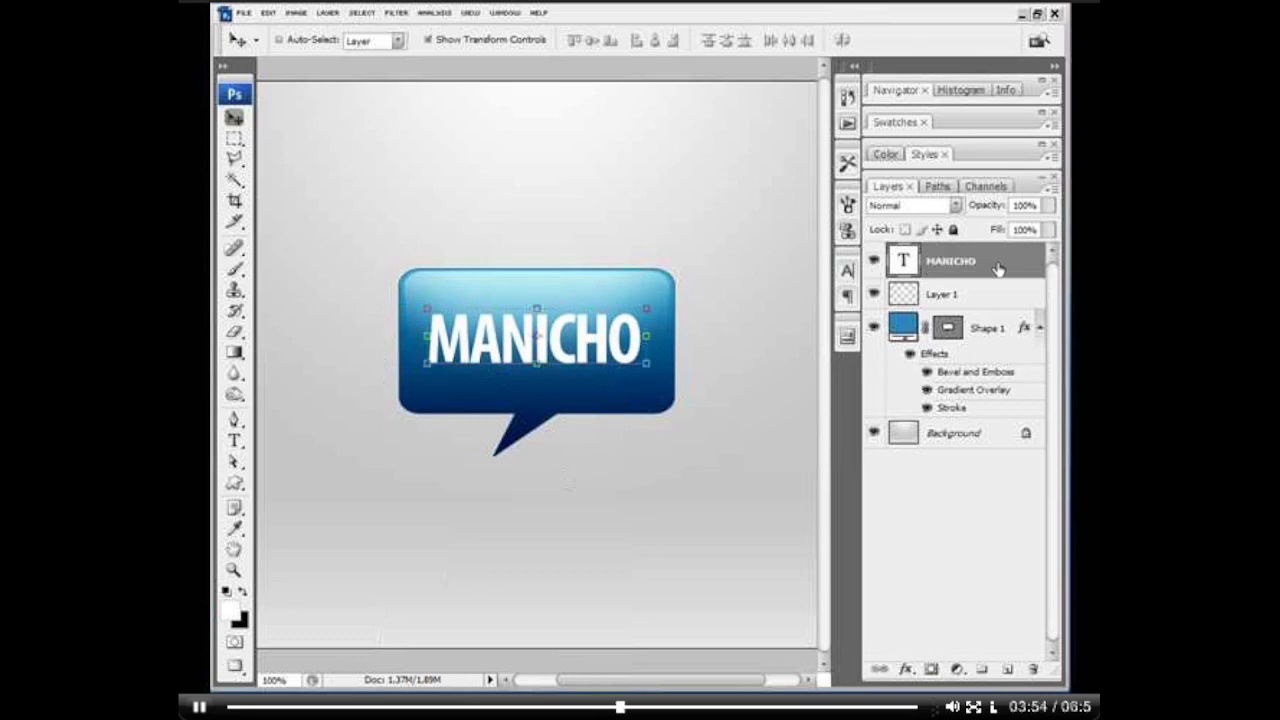
# Step: Recolour the MANICHO text with a blue sampled from the speech bubble beside the last letter
pyautogui.press('t')
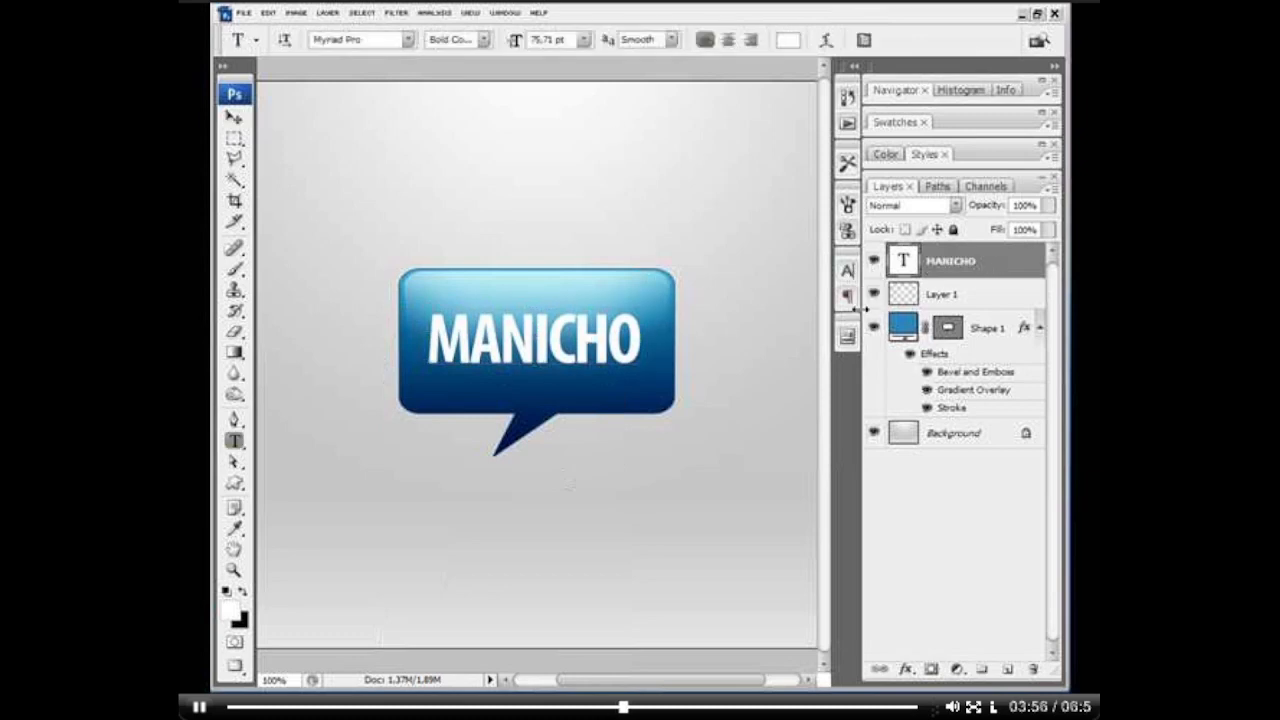
pyautogui.click(787, 44)
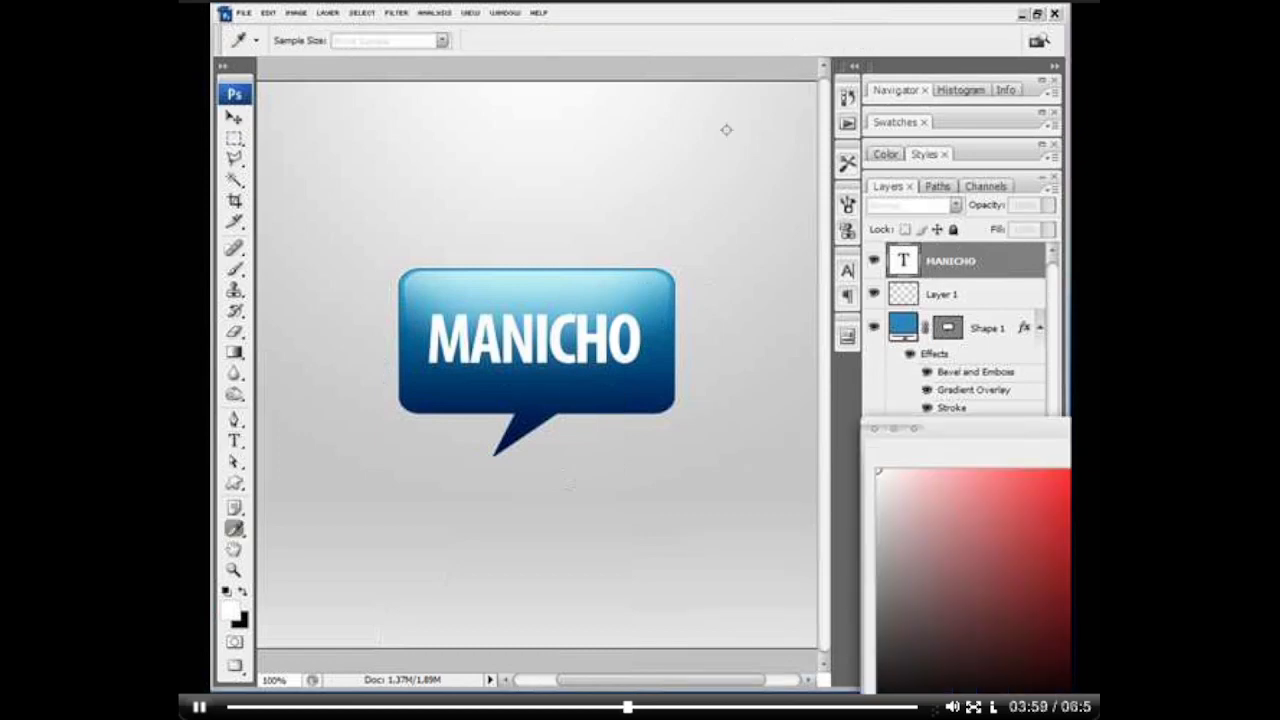
pyautogui.click(660, 351)
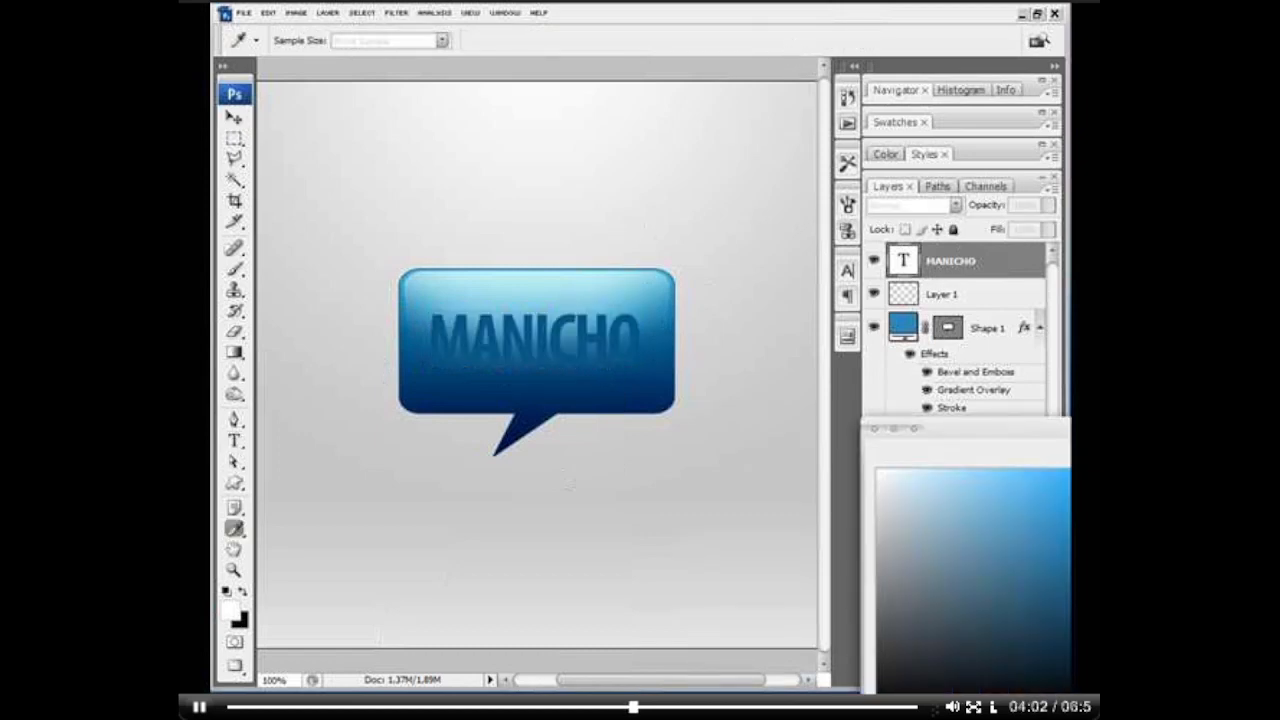
# Step: Add a Pillow Emboss Bevel and Emboss effect to the MANICHO layer, with a smaller size and lower highlight and shadow opacity
pyautogui.doubleClick(1006, 264)
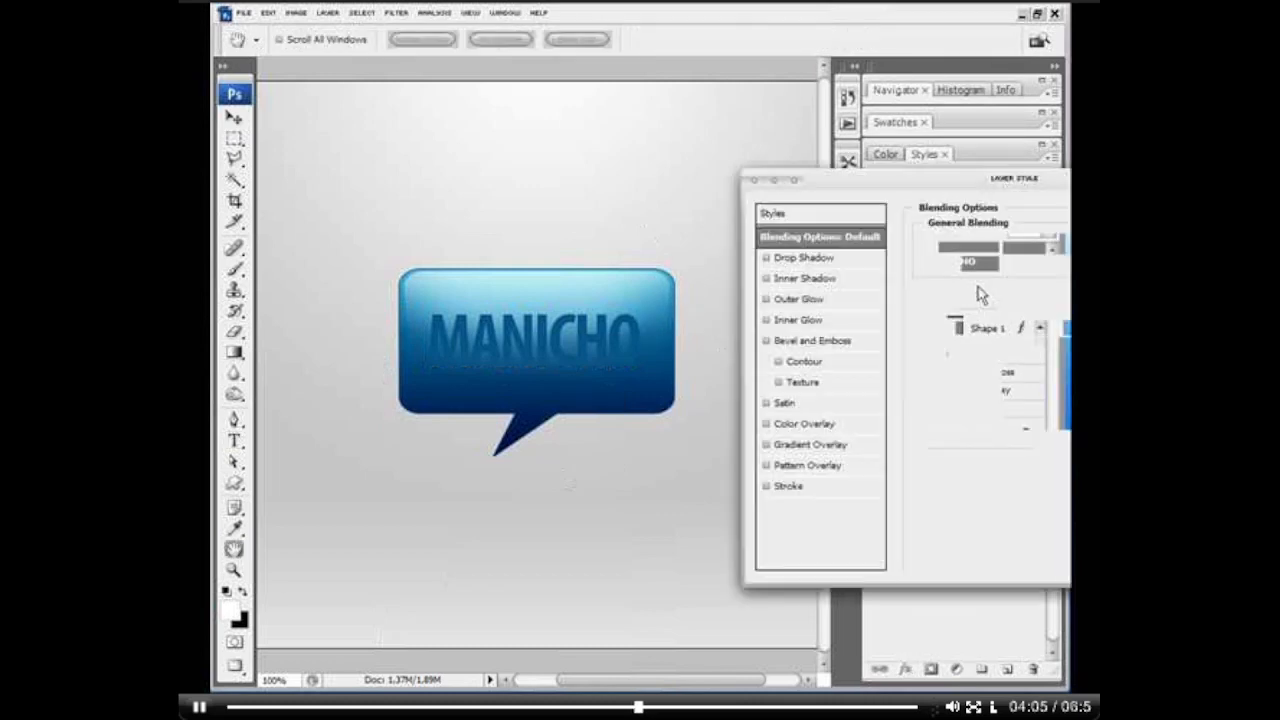
pyautogui.click(792, 342)
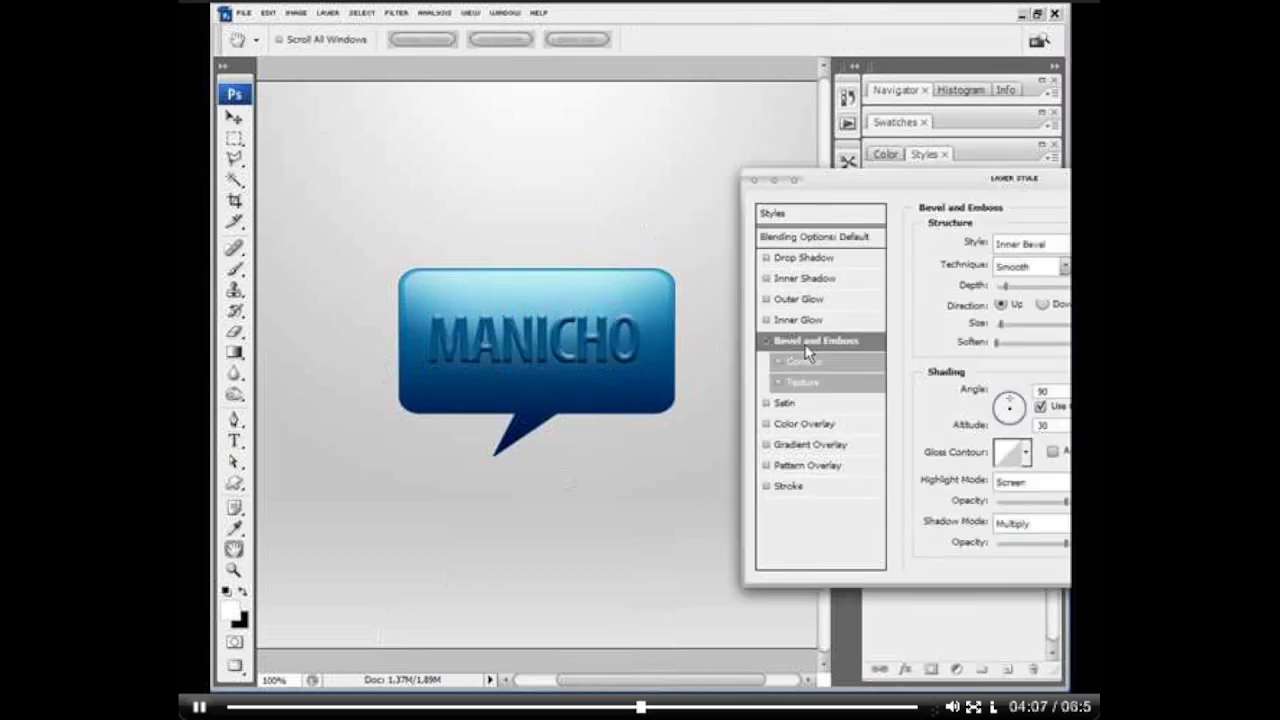
pyautogui.click(1031, 250)
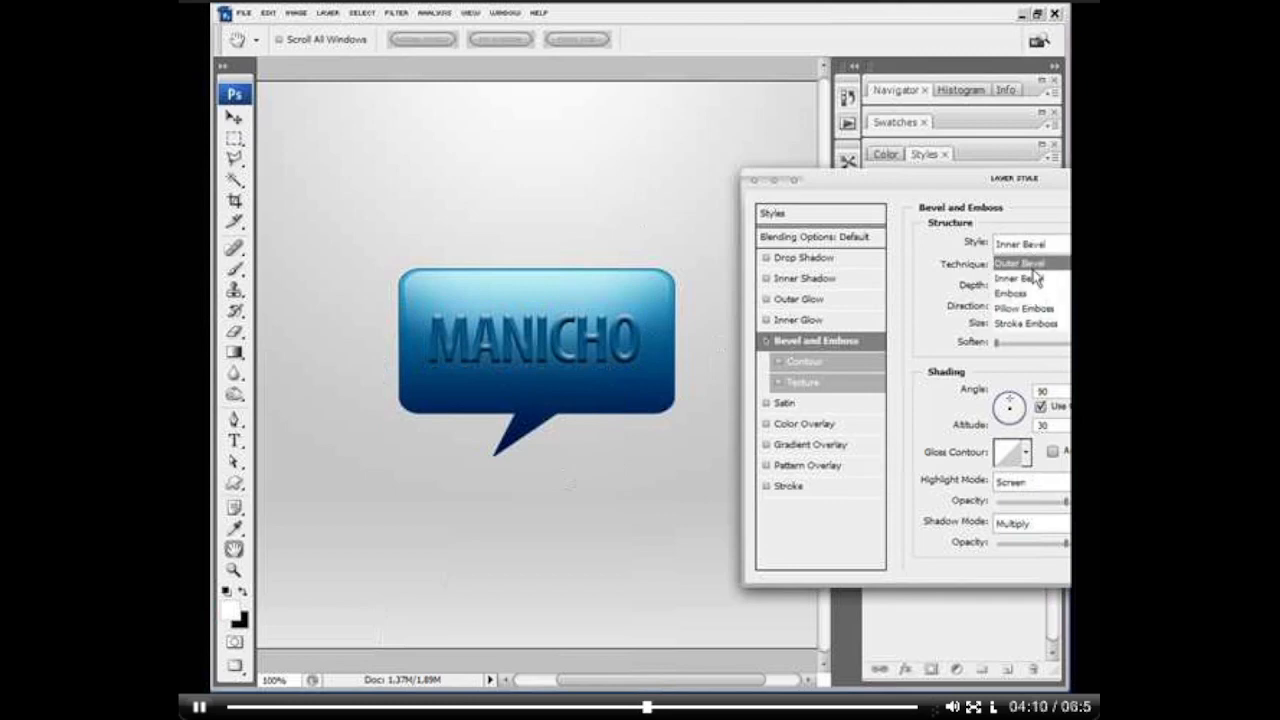
pyautogui.click(1030, 264)
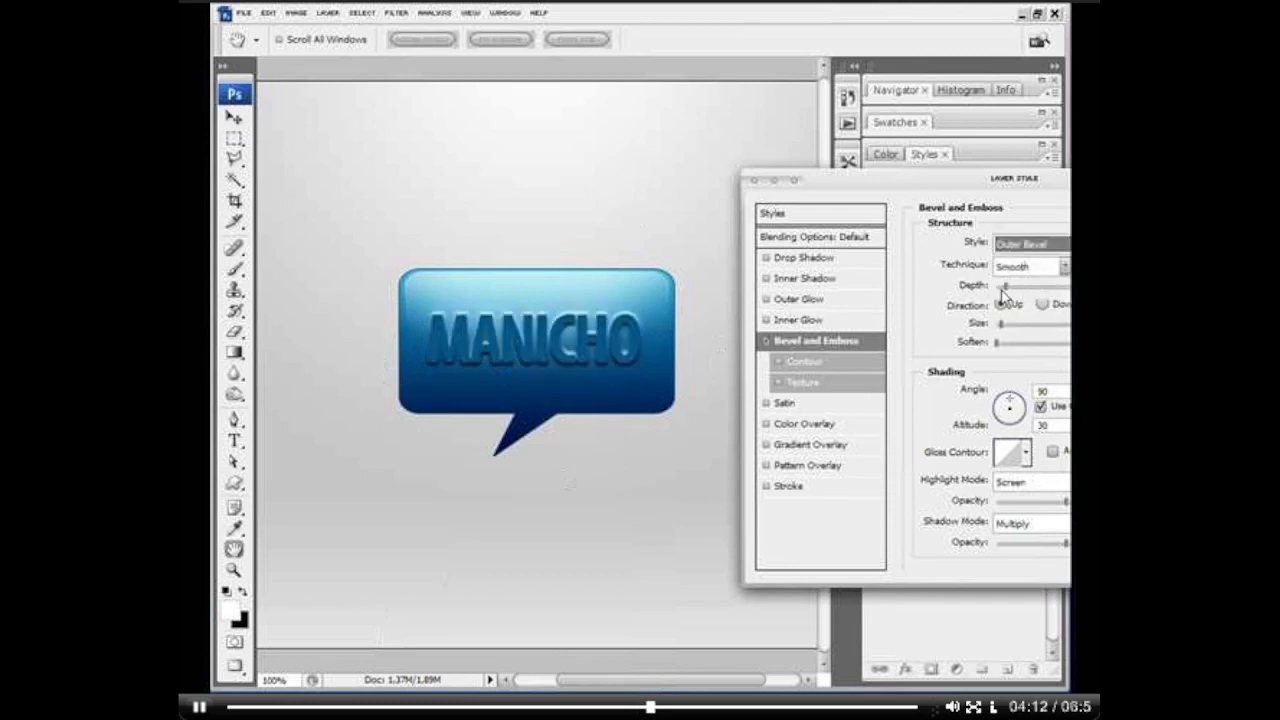
pyautogui.click(1028, 246)
pyautogui.click(1031, 309)
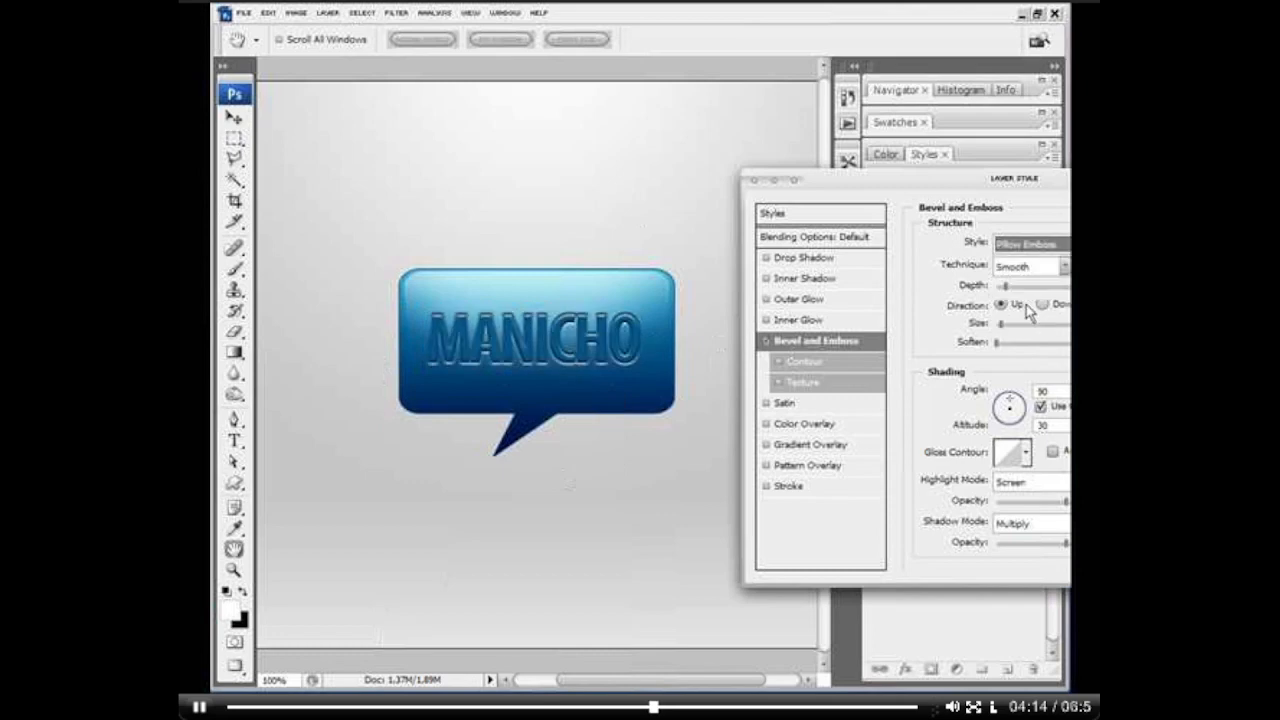
pyautogui.click(999, 326)
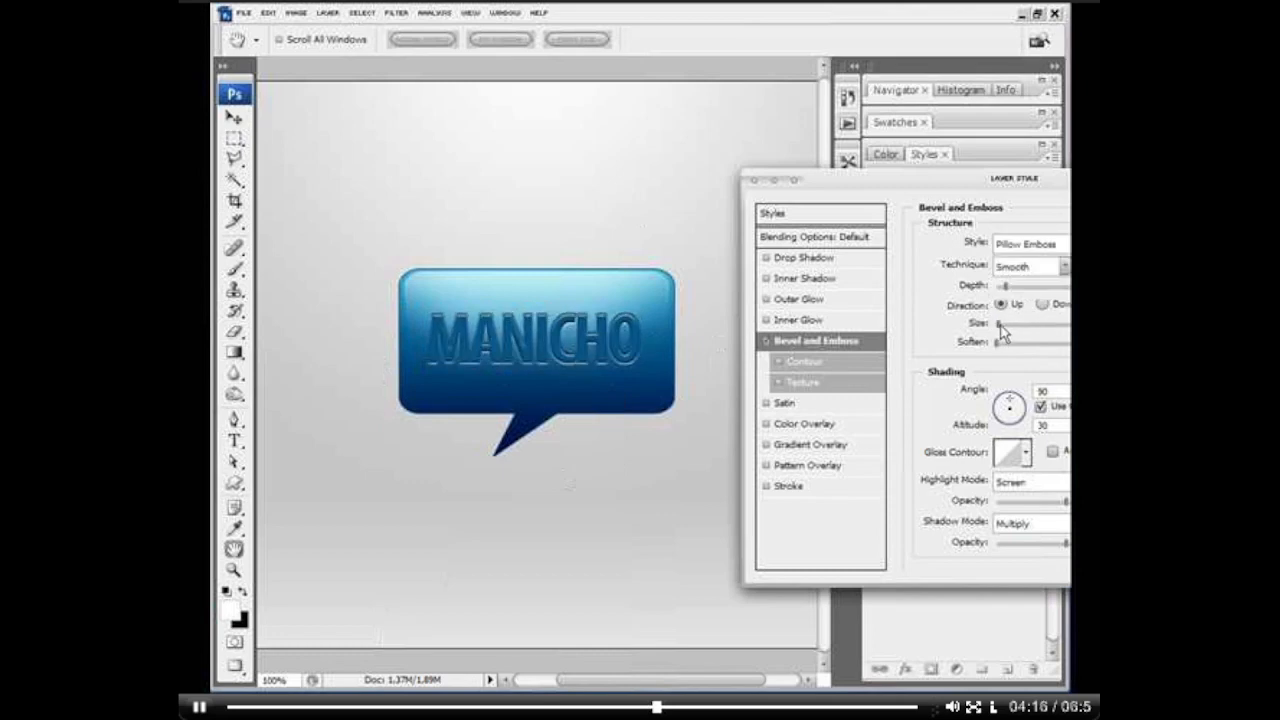
pyautogui.moveTo(1037, 544)
pyautogui.mouseDown()
pyautogui.moveTo(1003, 547)
pyautogui.moveTo(1065, 548)
pyautogui.moveTo(1051, 547)
pyautogui.mouseUp()
pyautogui.moveTo(1010, 505)
pyautogui.mouseDown()
pyautogui.moveTo(985, 507)
pyautogui.moveTo(1046, 508)
pyautogui.mouseUp()
# Step: Switch the text's bevel to Outer Bevel with direction Down, slightly raise its highlight opacity and reduce its shadow opacity to the minimum
pyautogui.click(1048, 246)
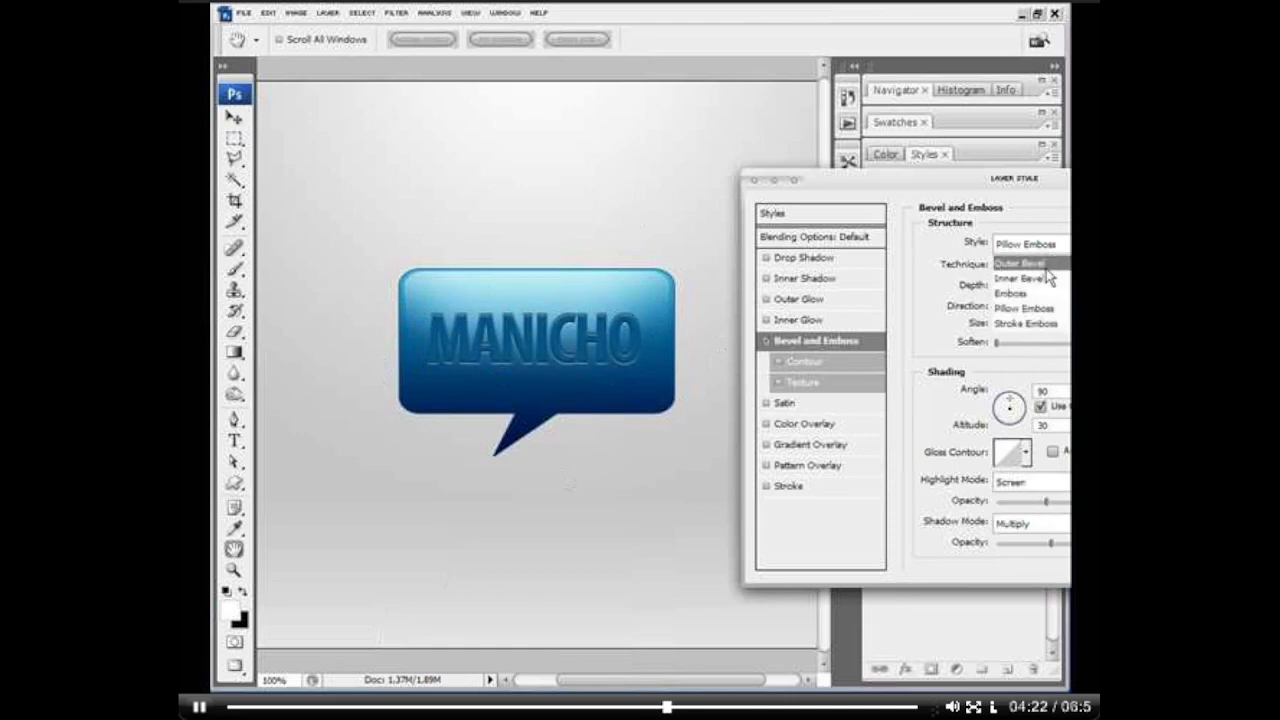
pyautogui.click(1020, 263)
pyautogui.click(1042, 304)
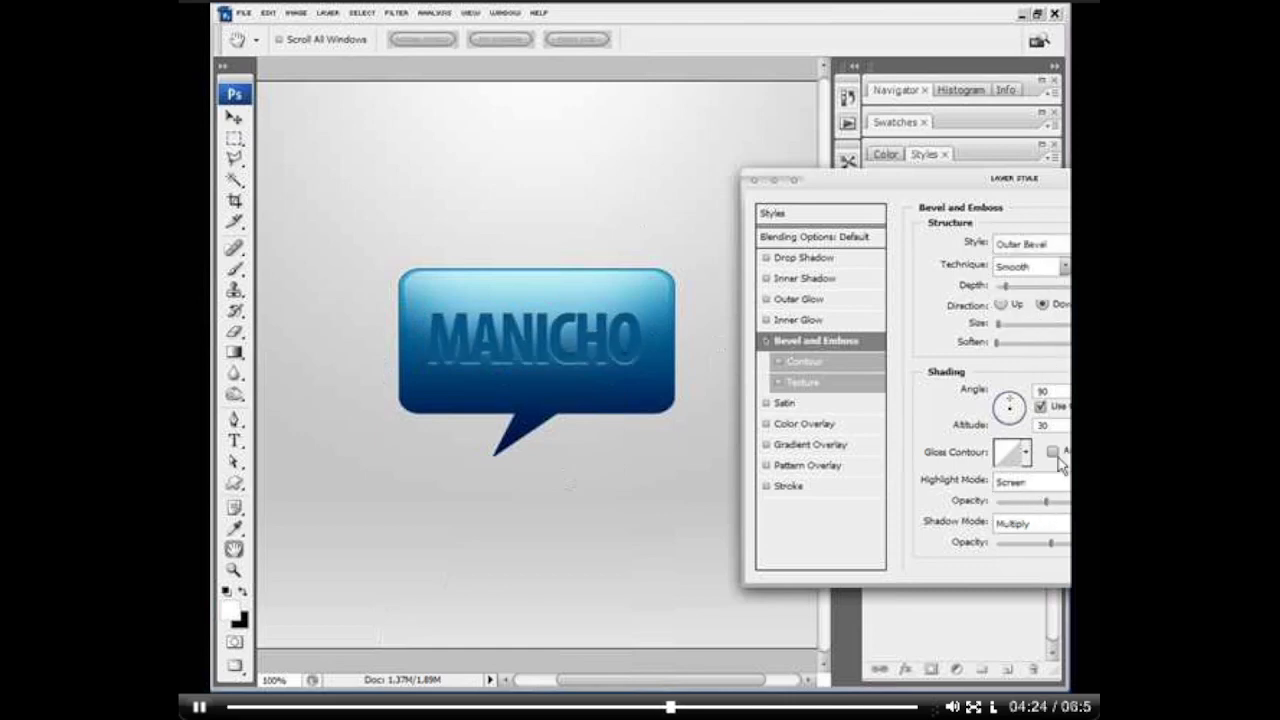
pyautogui.moveTo(1046, 501); pyautogui.dragTo(971, 545)
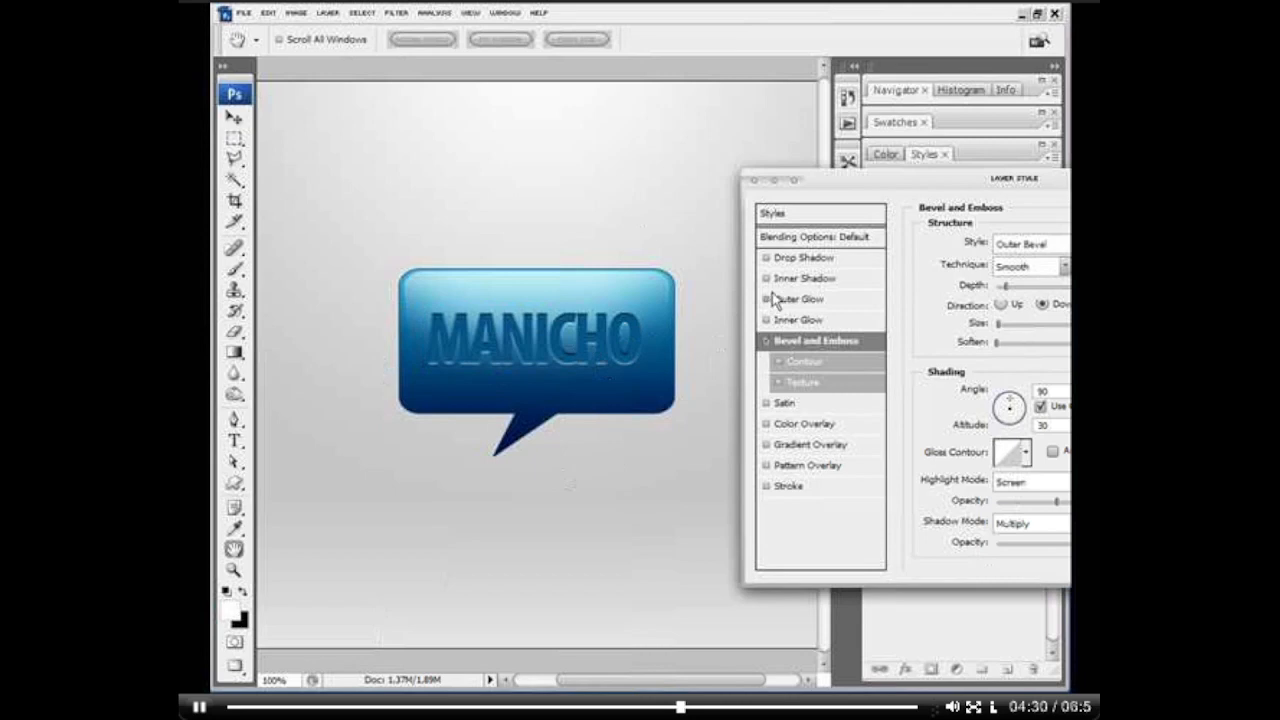
# Step: Add an Inner Shadow to the MANICHO text with a shorter distance and reduced opacity
pyautogui.click(845, 280)
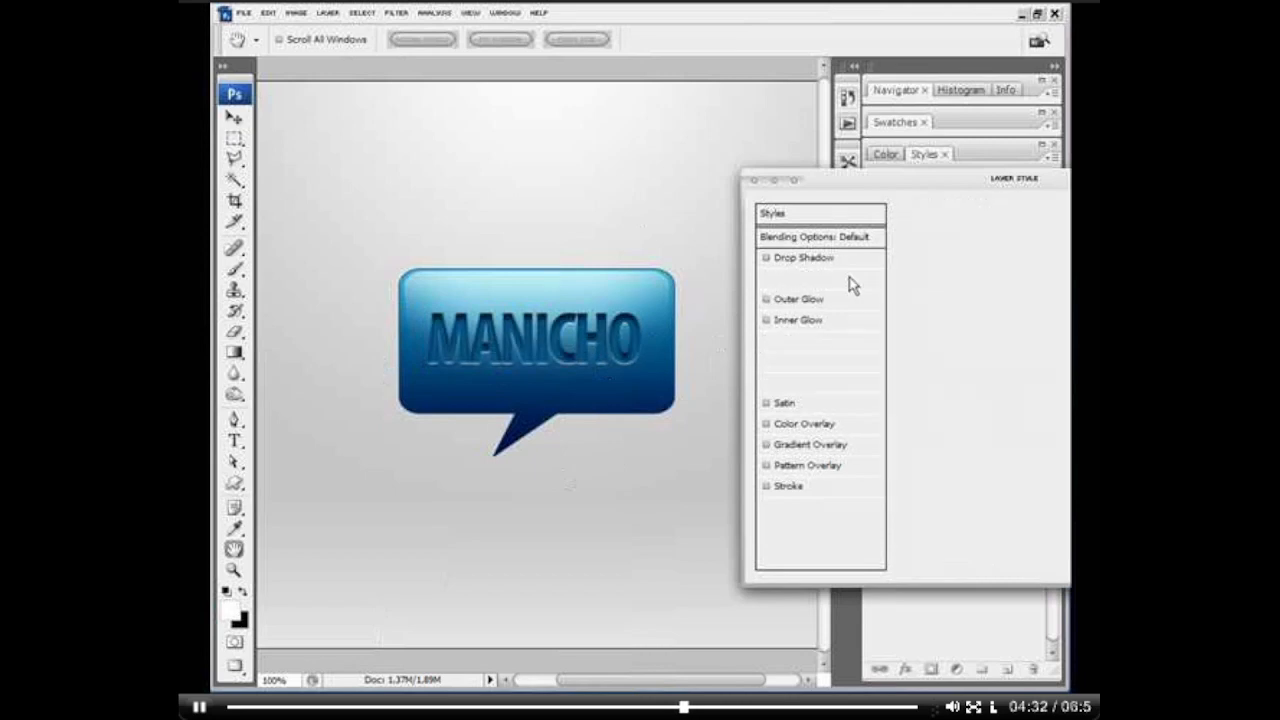
pyautogui.moveTo(986, 324); pyautogui.dragTo(983, 326)
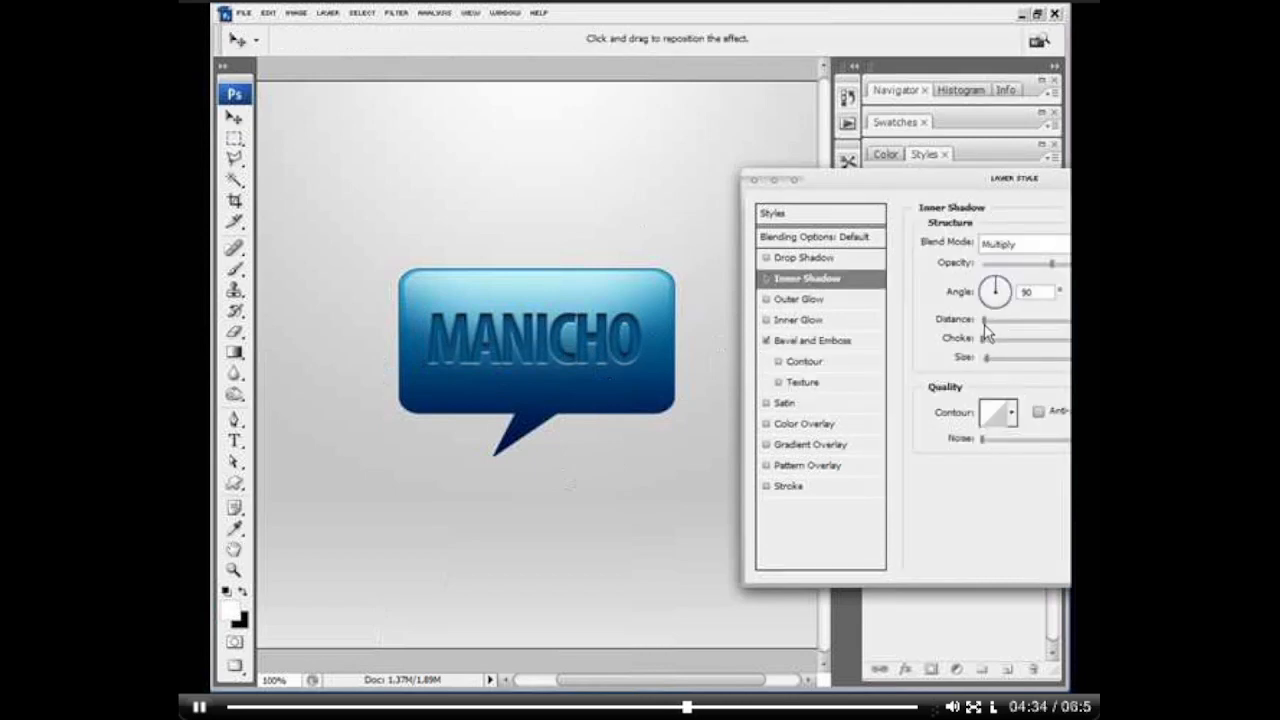
pyautogui.click(1019, 263)
# Step: Add a Gradient Overlay to the MANICHO text in Linear Burn mode at reduced opacity and apply the layer style
pyautogui.click(766, 444)
pyautogui.click(808, 444)
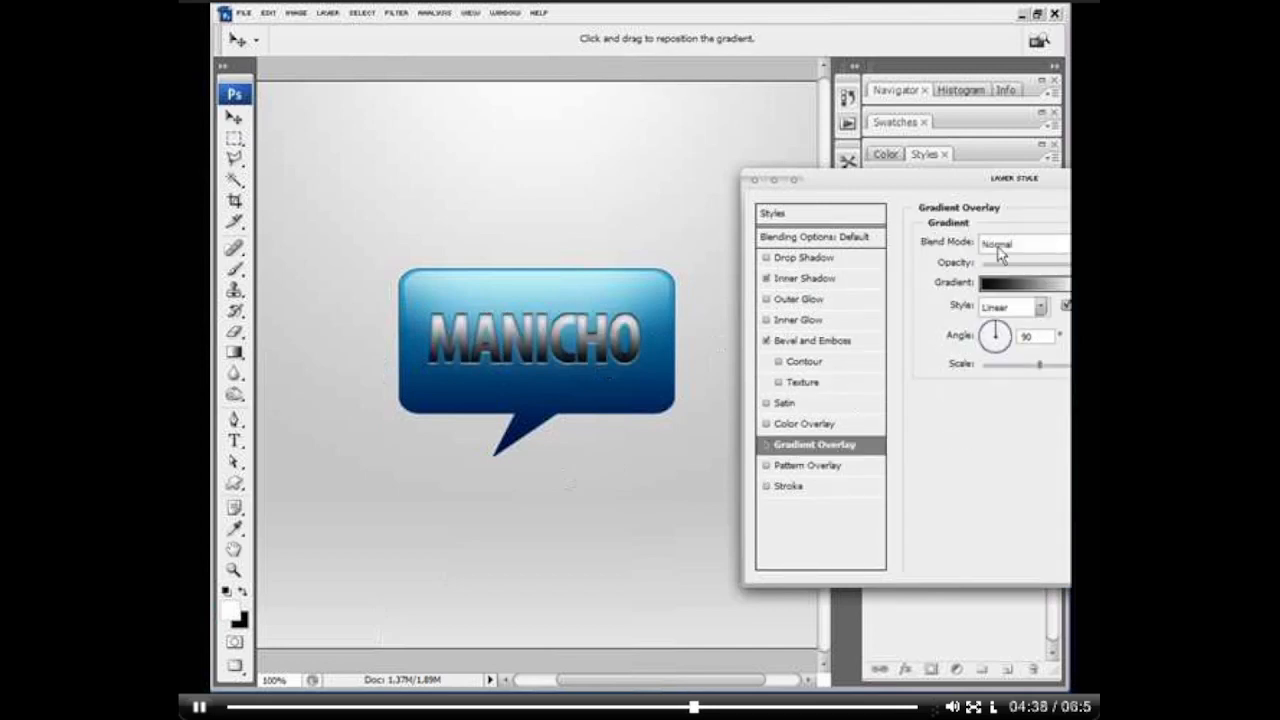
pyautogui.click(1000, 254)
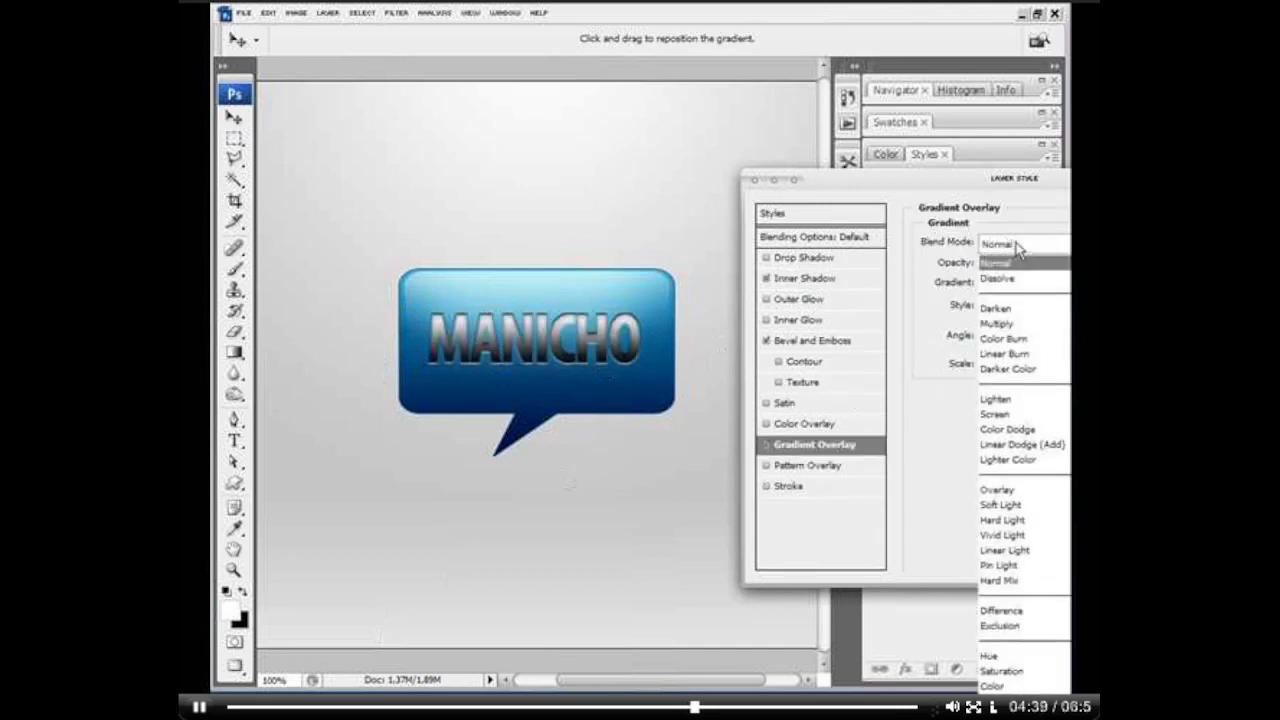
pyautogui.click(1037, 355)
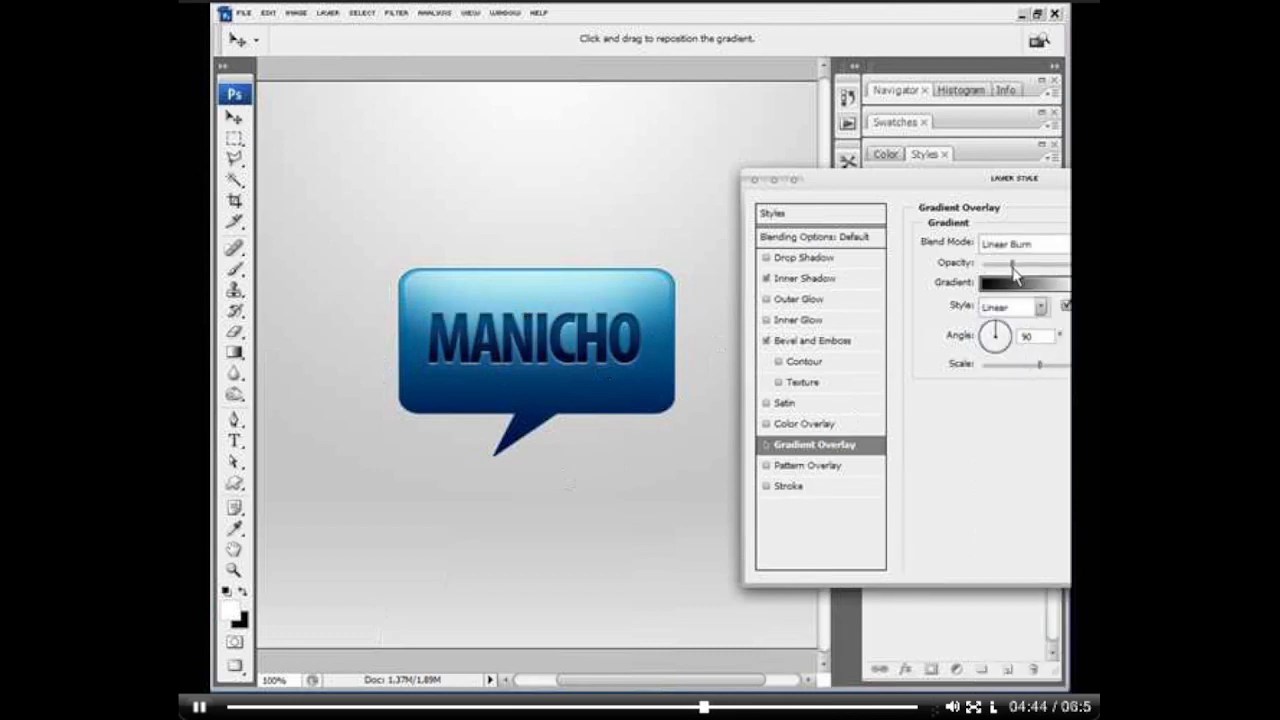
pyautogui.press('Return')
# Step: Try lighter tints for the MANICHO text, and settle on the medium blue 166f9f as its colour
pyautogui.press('t')
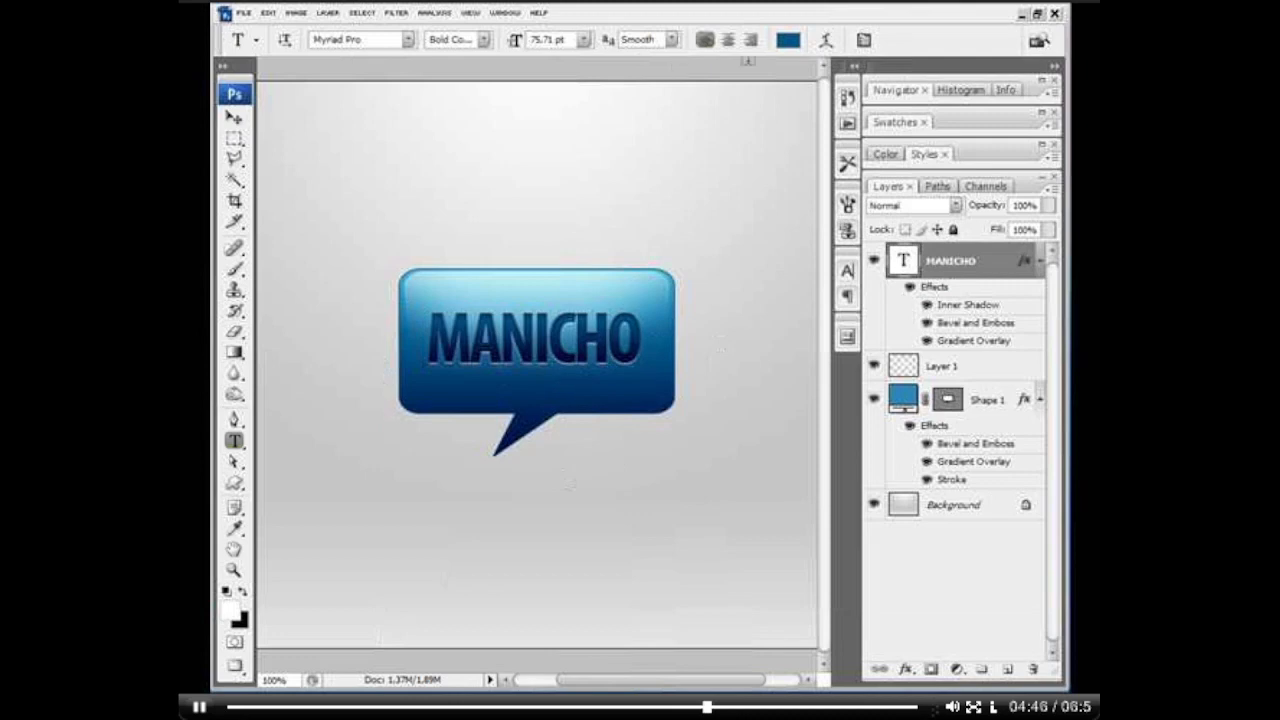
pyautogui.click(788, 40)
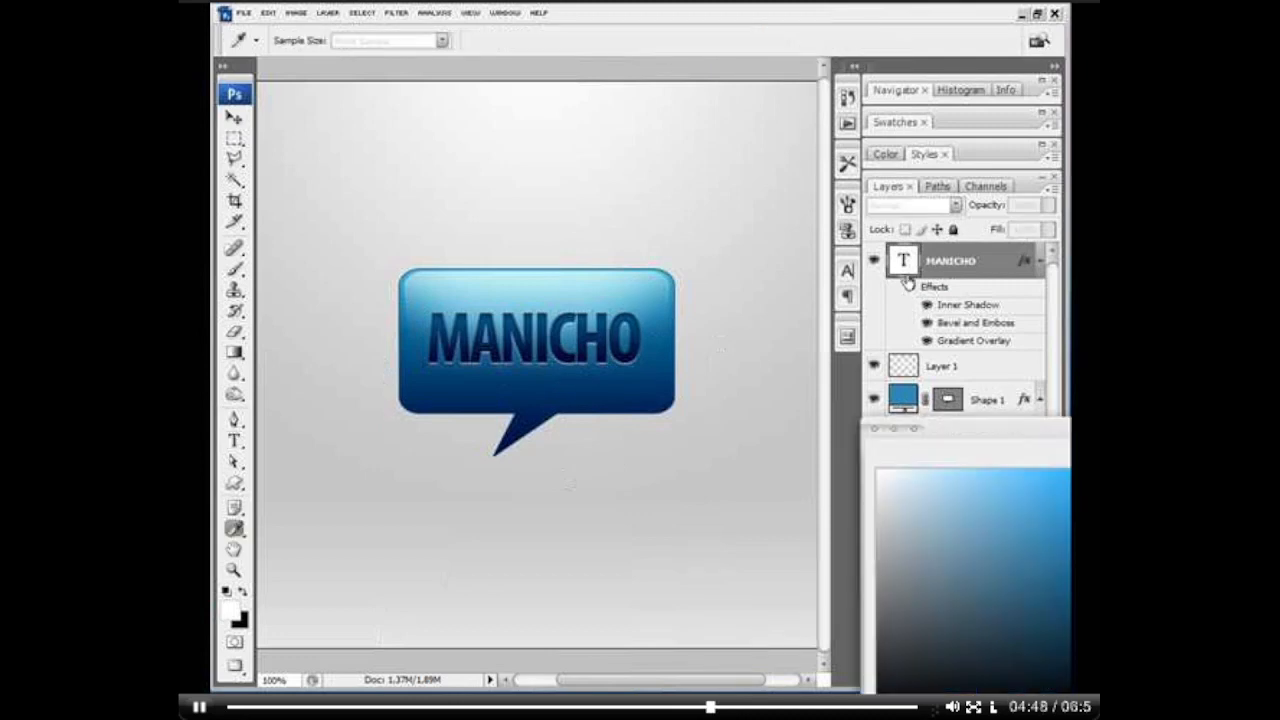
pyautogui.moveTo(1030, 632)
pyautogui.mouseDown()
pyautogui.moveTo(1013, 503)
pyautogui.moveTo(881, 468)
pyautogui.moveTo(958, 520)
pyautogui.mouseUp()
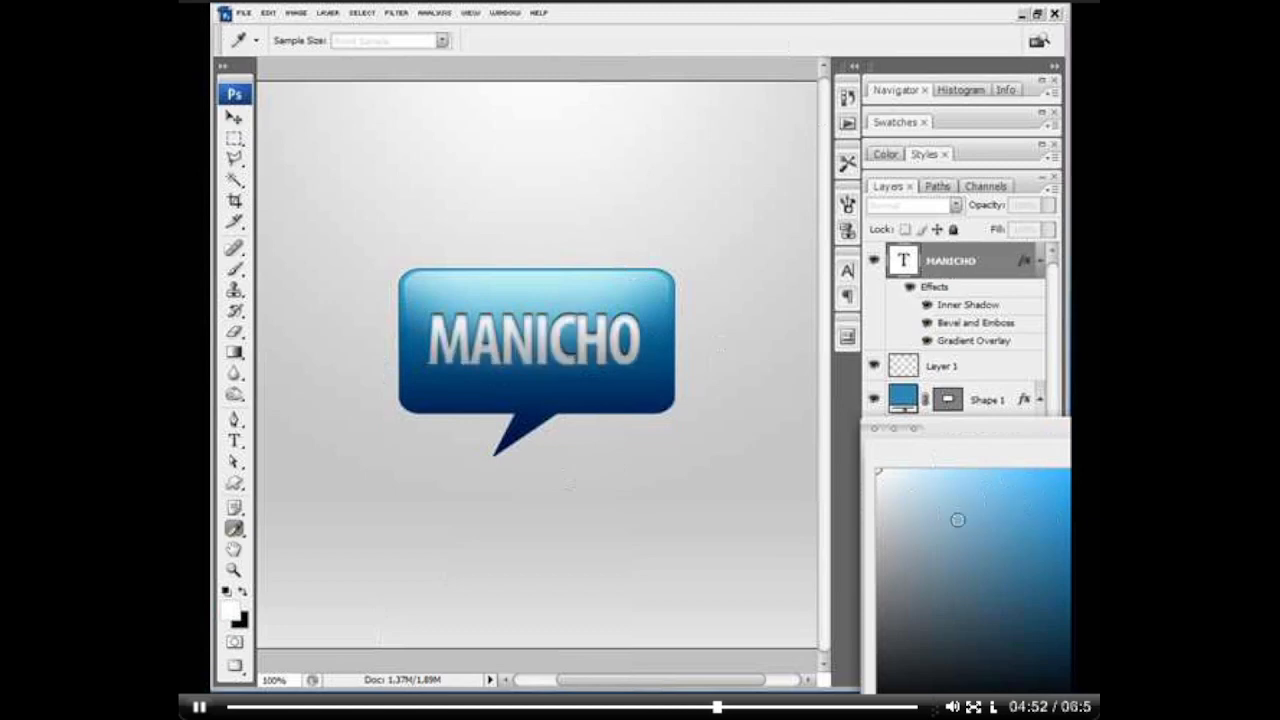
pyautogui.moveTo(882, 486); pyautogui.dragTo(882, 688)
pyautogui.moveTo(1036, 435); pyautogui.dragTo(890, 354)
pyautogui.moveTo(902, 510); pyautogui.dragTo(853, 398)
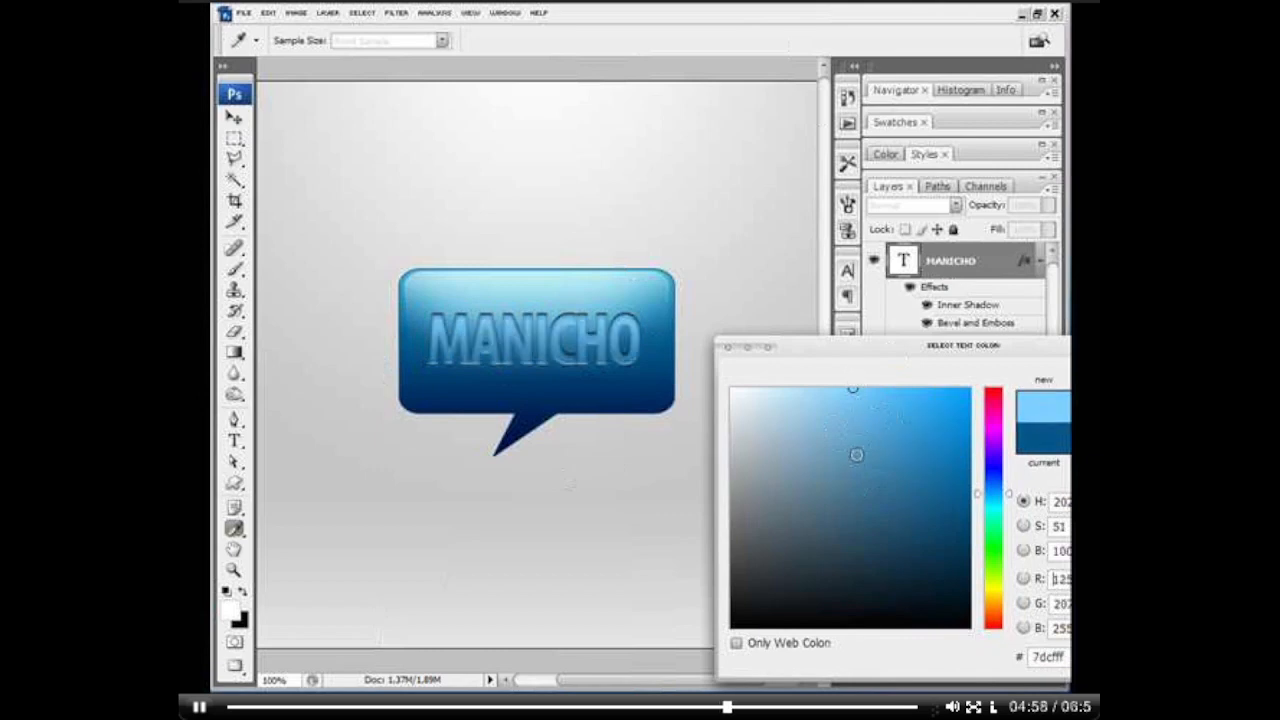
pyautogui.moveTo(857, 455); pyautogui.dragTo(766, 340)
pyautogui.moveTo(649, 354); pyautogui.dragTo(675, 333)
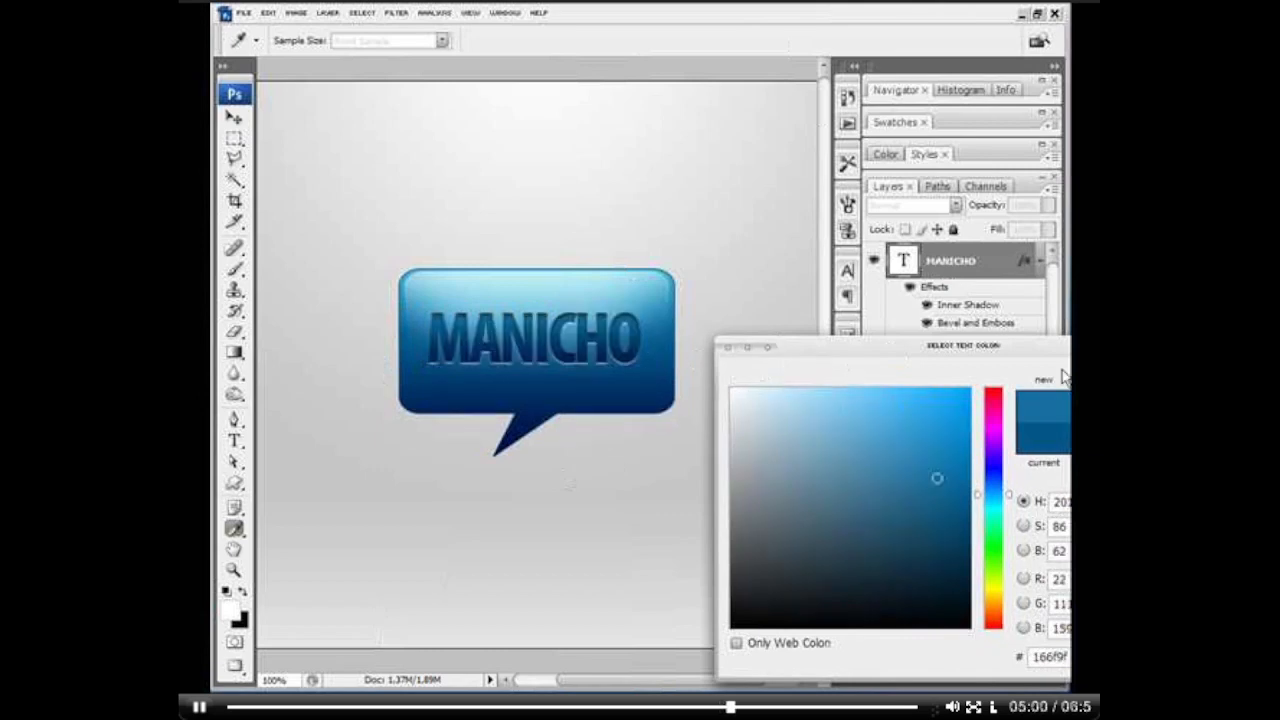
pyautogui.press('Return')
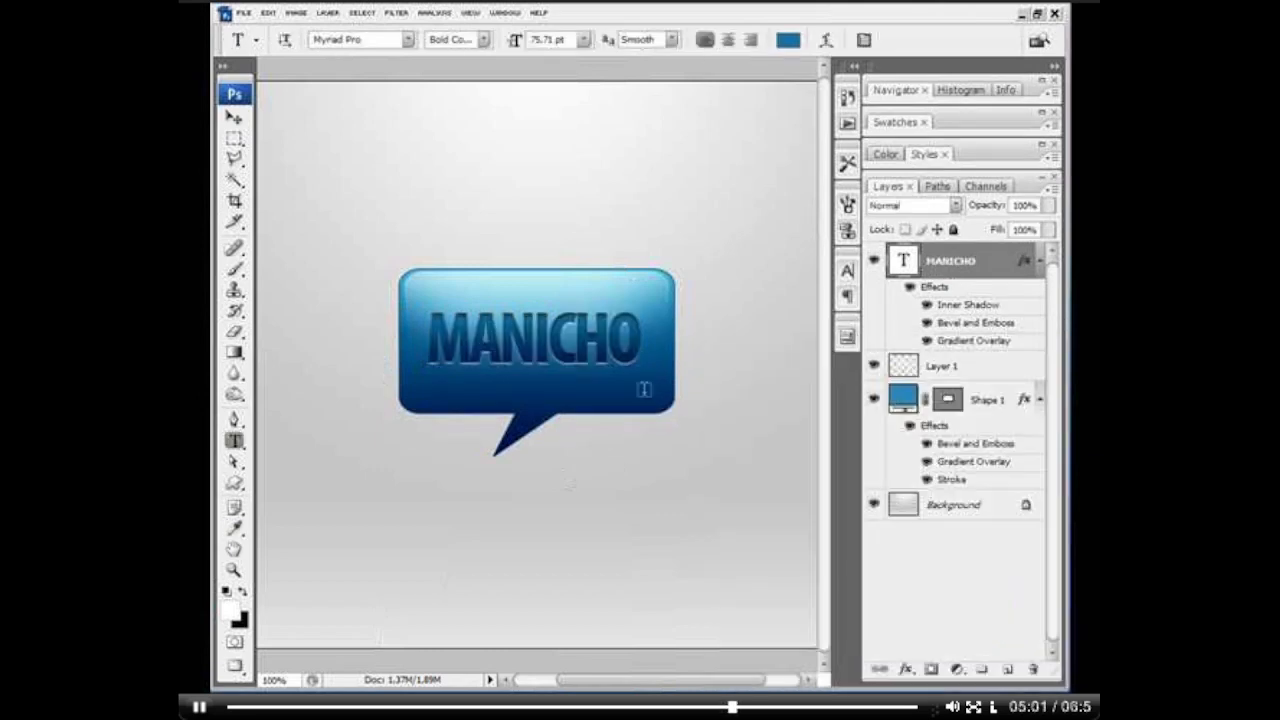
# Step: Collapse the effects lists of the MANICHO and Shape 1 layers, and duplicate the Shape 1 layer
pyautogui.click(1039, 261)
pyautogui.click(1039, 322)
pyautogui.click(1000, 328)
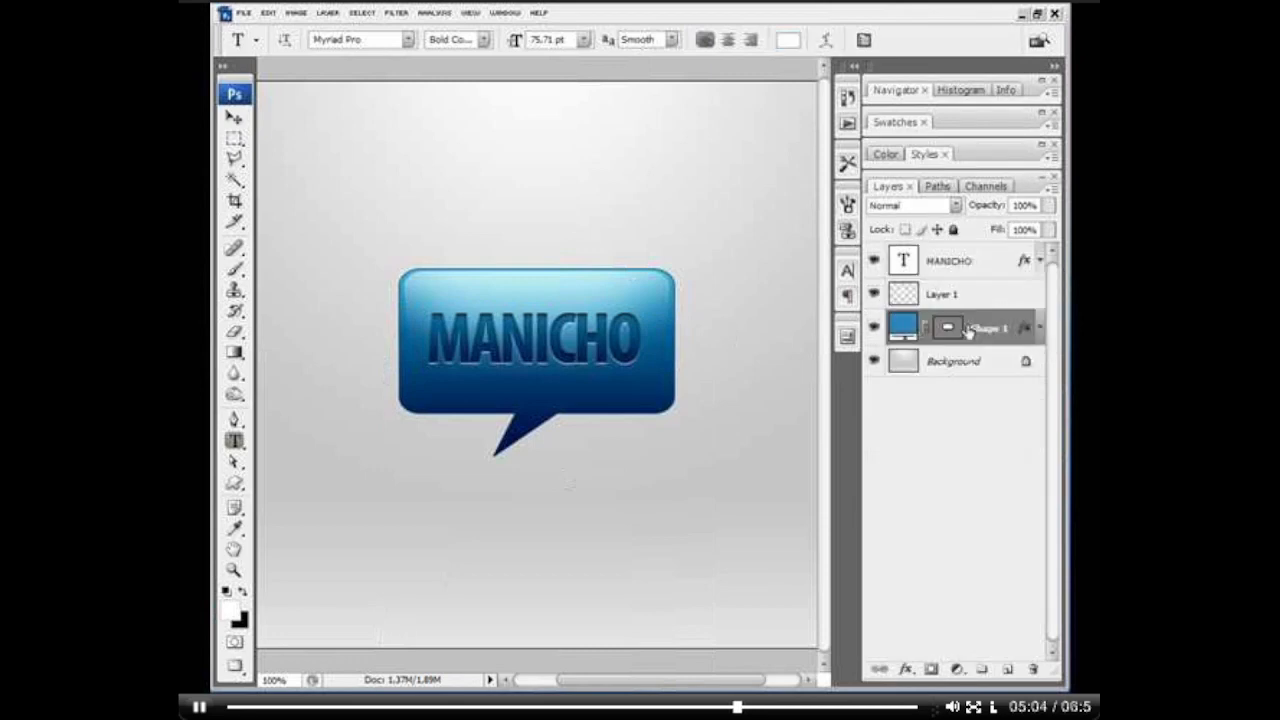
pyautogui.press('v')
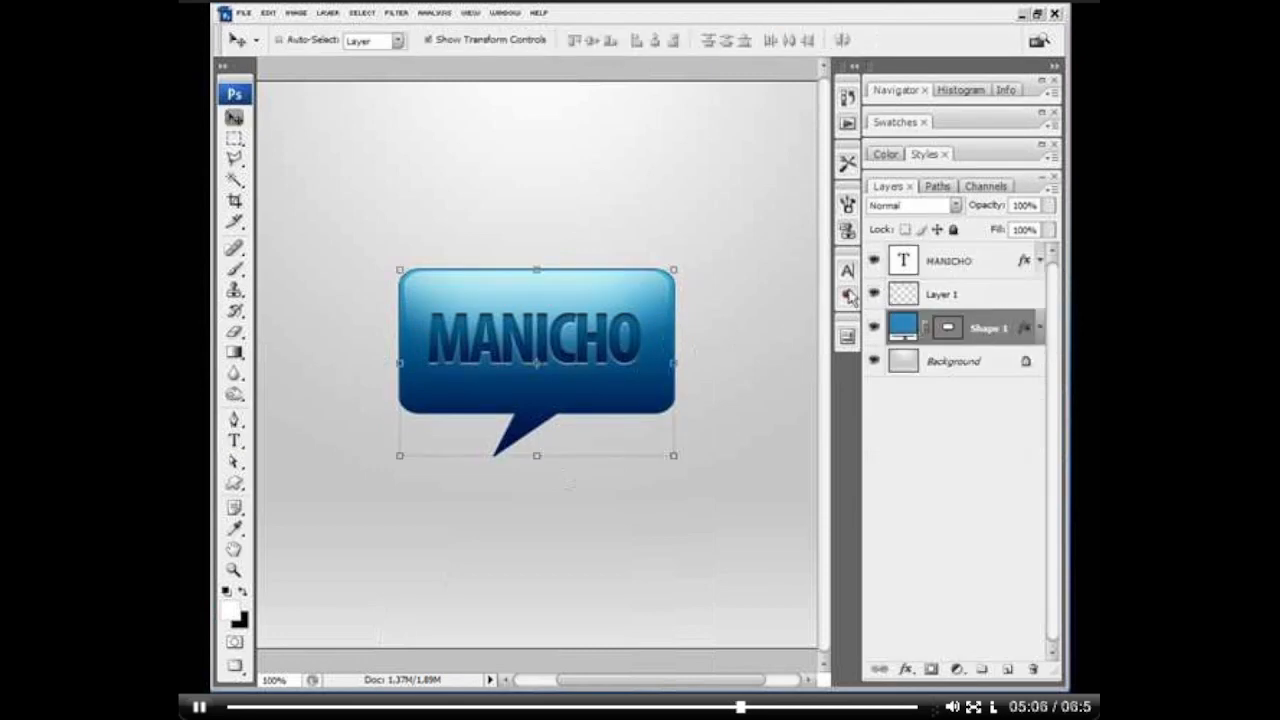
pyautogui.rightClick(1002, 334)
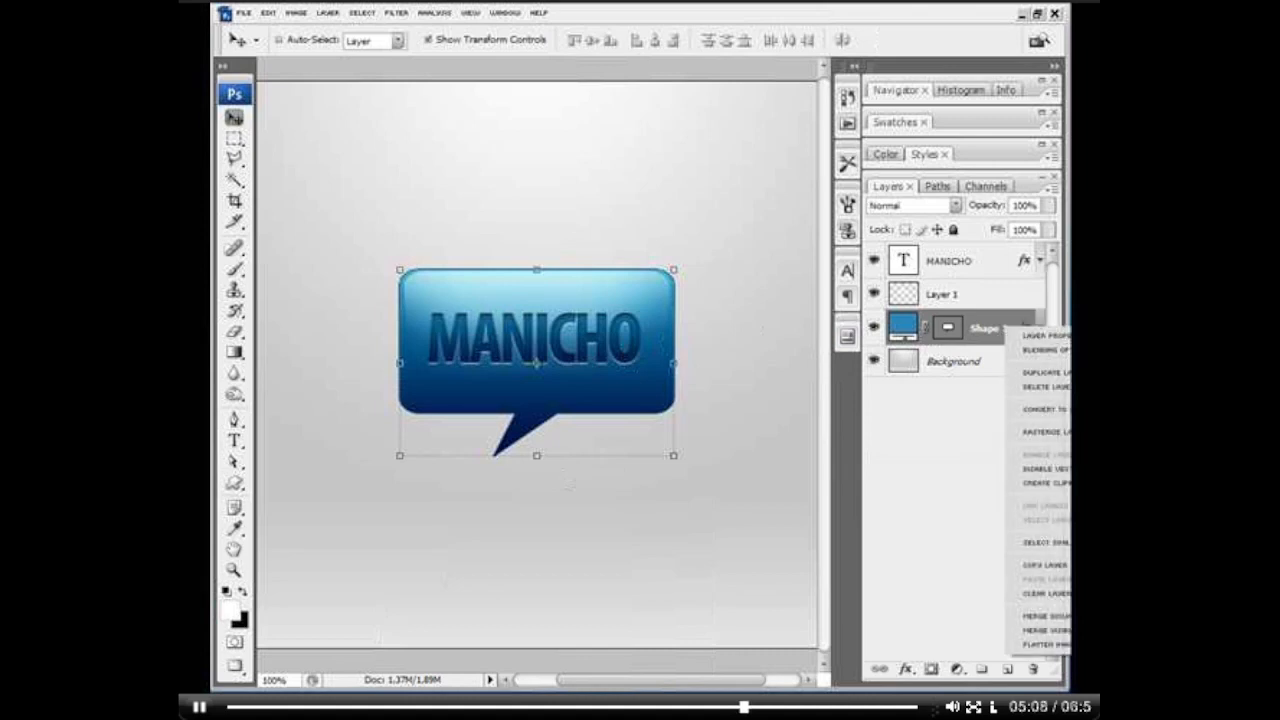
pyautogui.click(1035, 376)
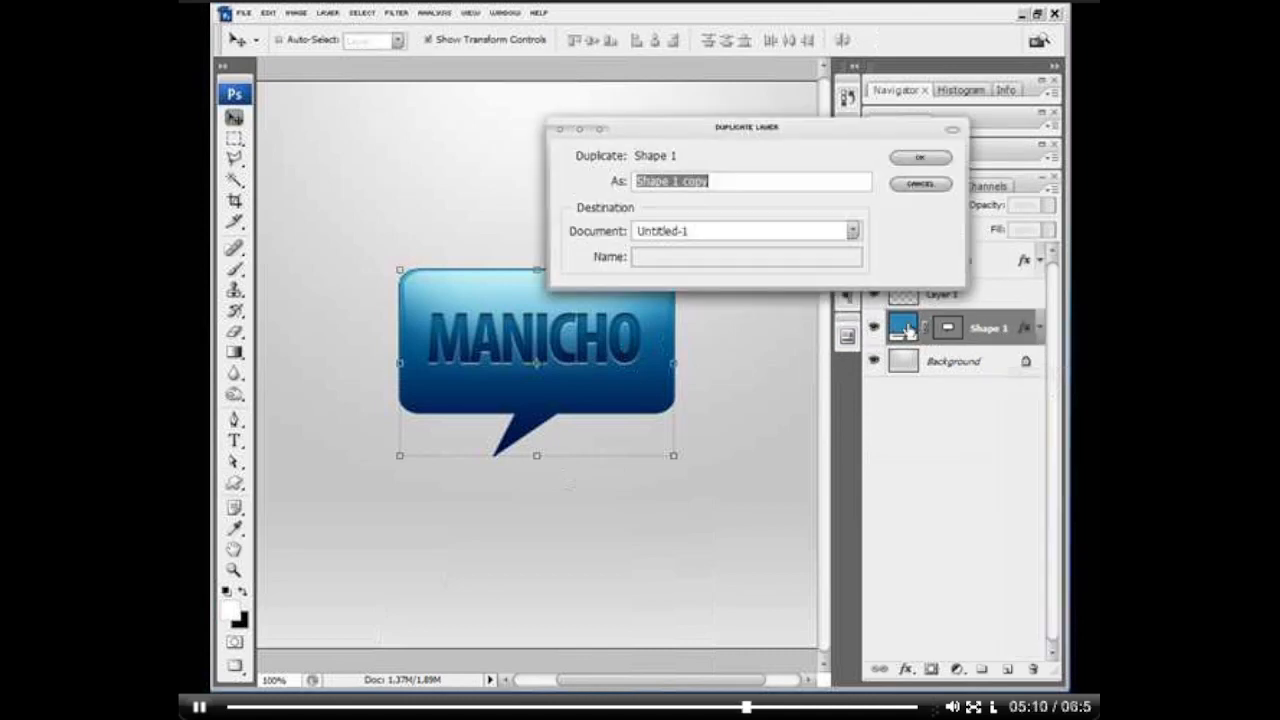
pyautogui.click(912, 160)
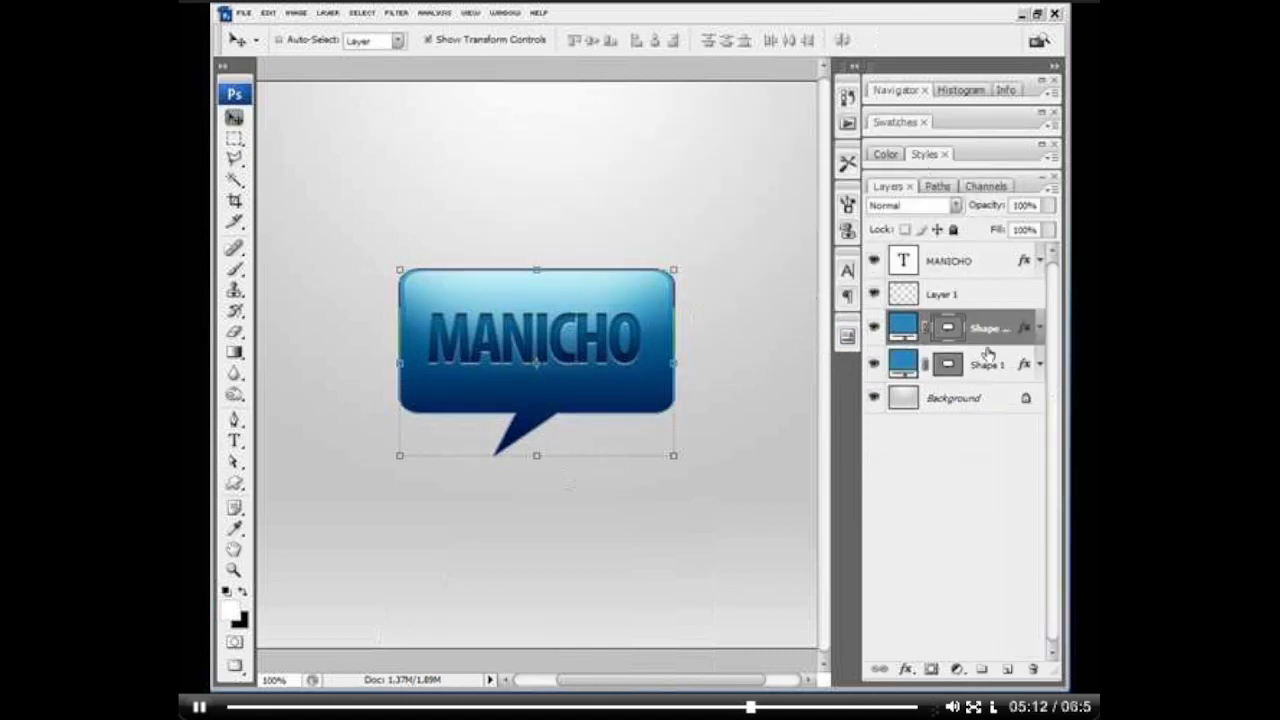
# Step: Move the lower Shape 1 bubble down below the copy, clear its layer style and rasterize the layer
pyautogui.click(995, 364)
pyautogui.moveTo(651, 330); pyautogui.dragTo(652, 424)
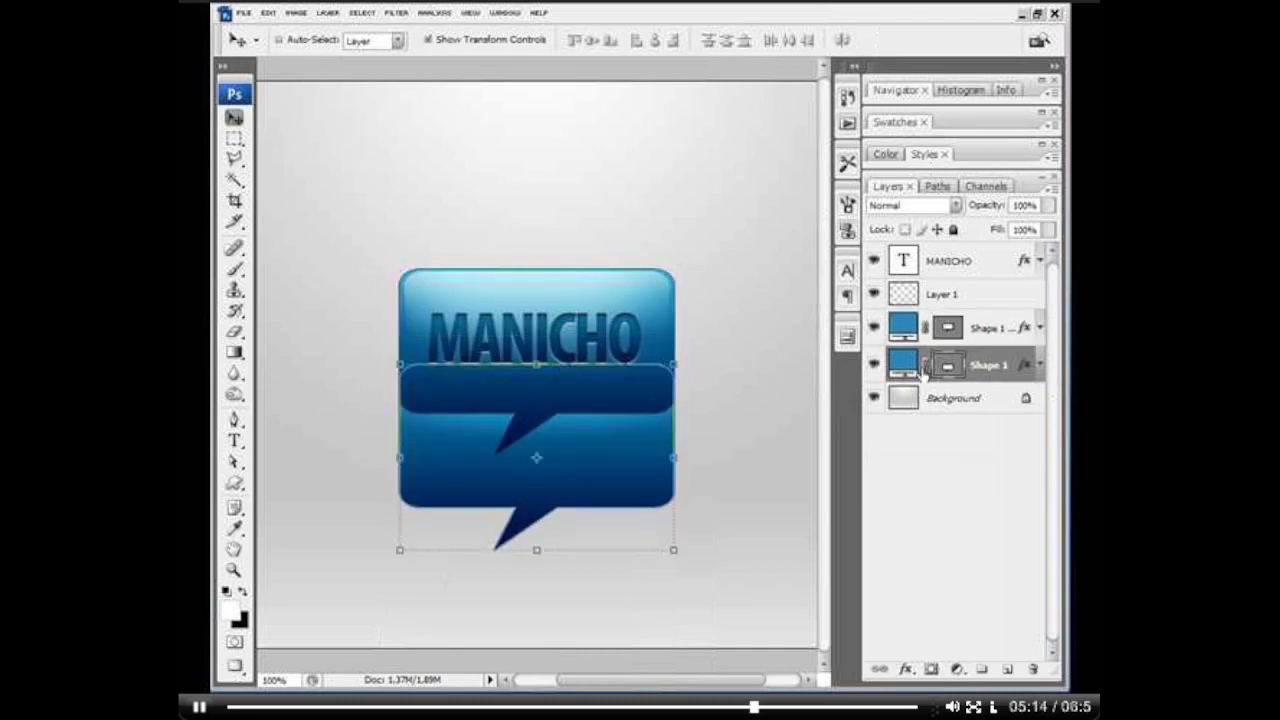
pyautogui.rightClick(994, 362)
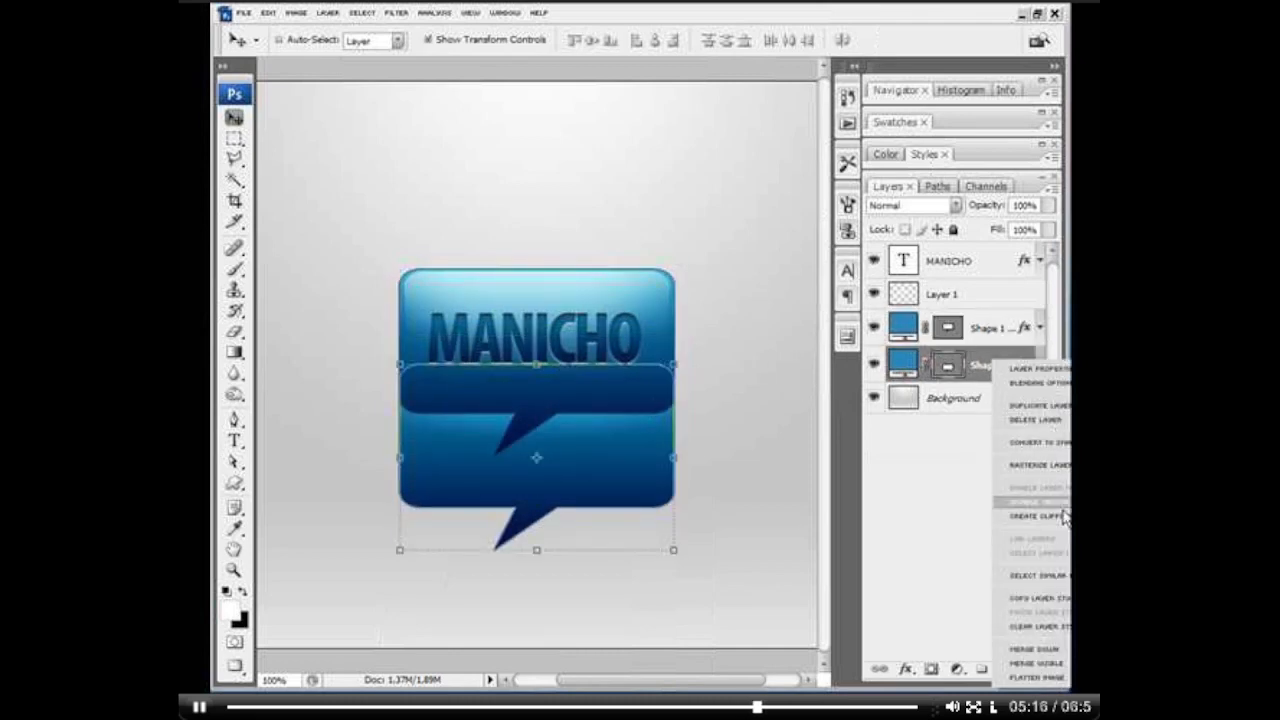
pyautogui.click(1023, 628)
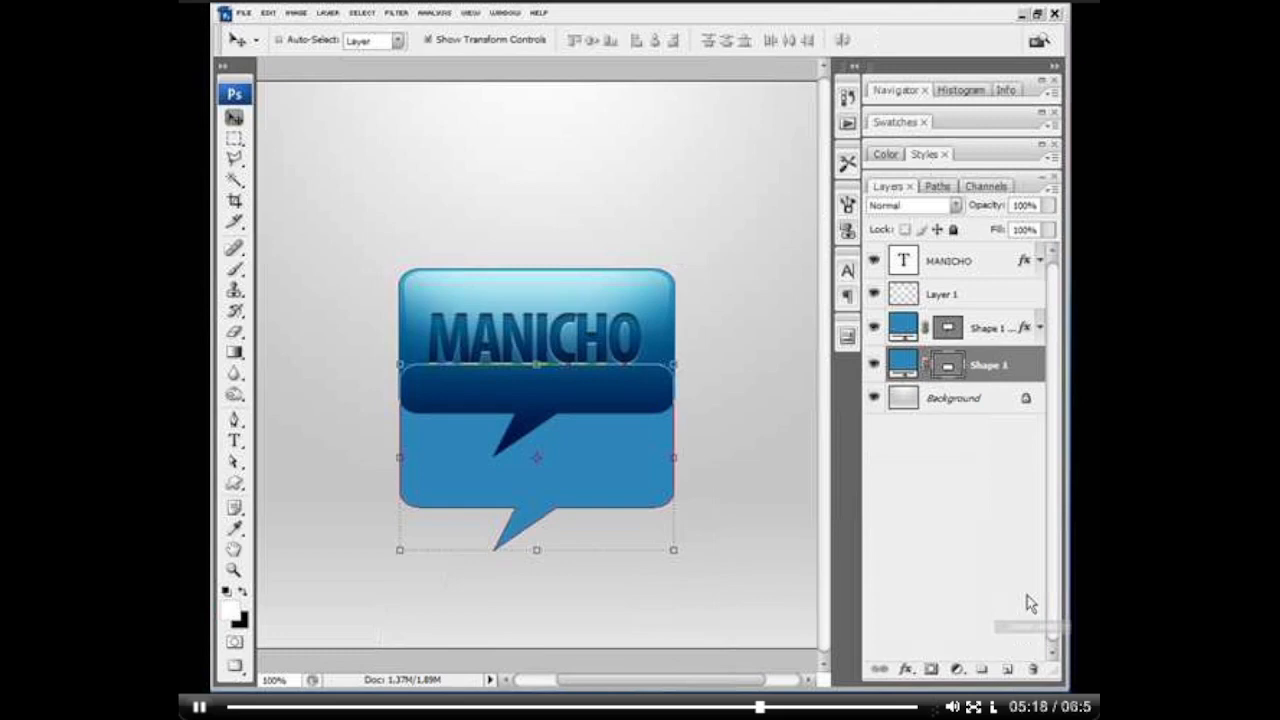
pyautogui.rightClick(987, 370)
pyautogui.click(1040, 474)
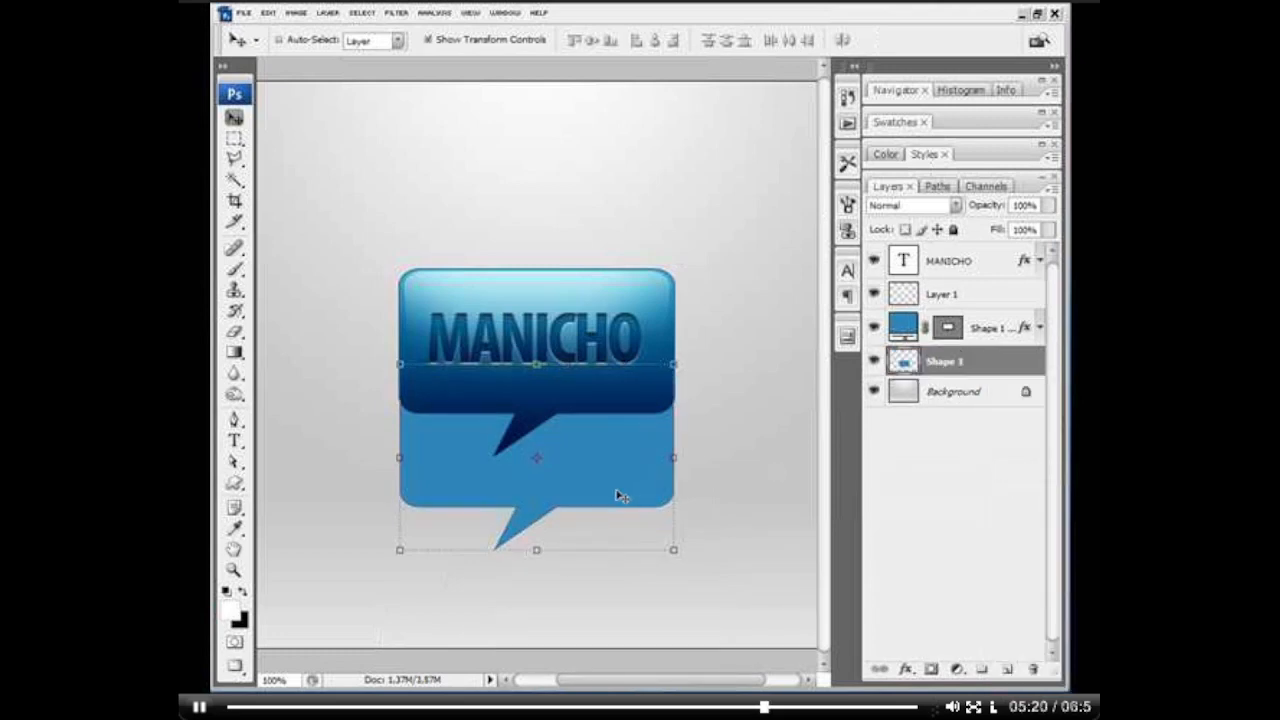
# Step: Shift the flat Shape 1 bubble down beside the glossy one and turn it black by reducing its Hue/Saturation lightness to the minimum
pyautogui.moveTo(617, 491); pyautogui.dragTo(654, 514)
pyautogui.hotkey('ctrl', 'u')
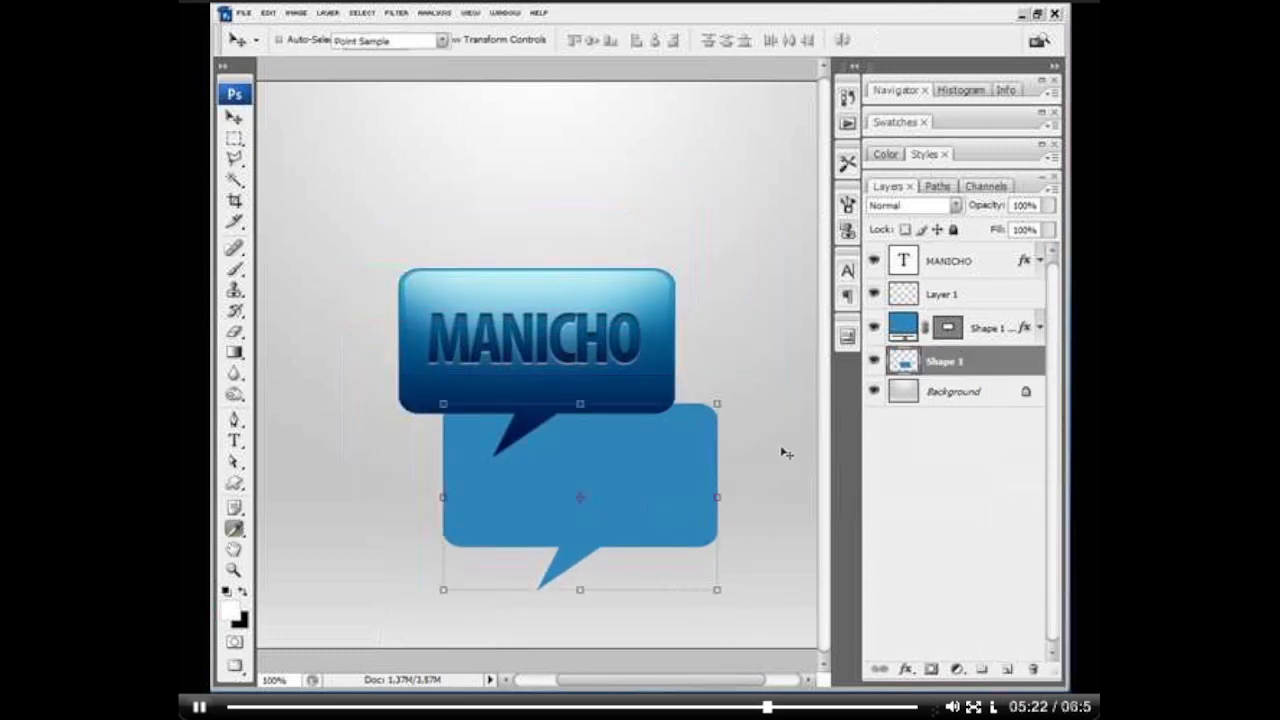
pyautogui.moveTo(935, 485); pyautogui.dragTo(902, 422)
pyautogui.moveTo(918, 594); pyautogui.dragTo(825, 594)
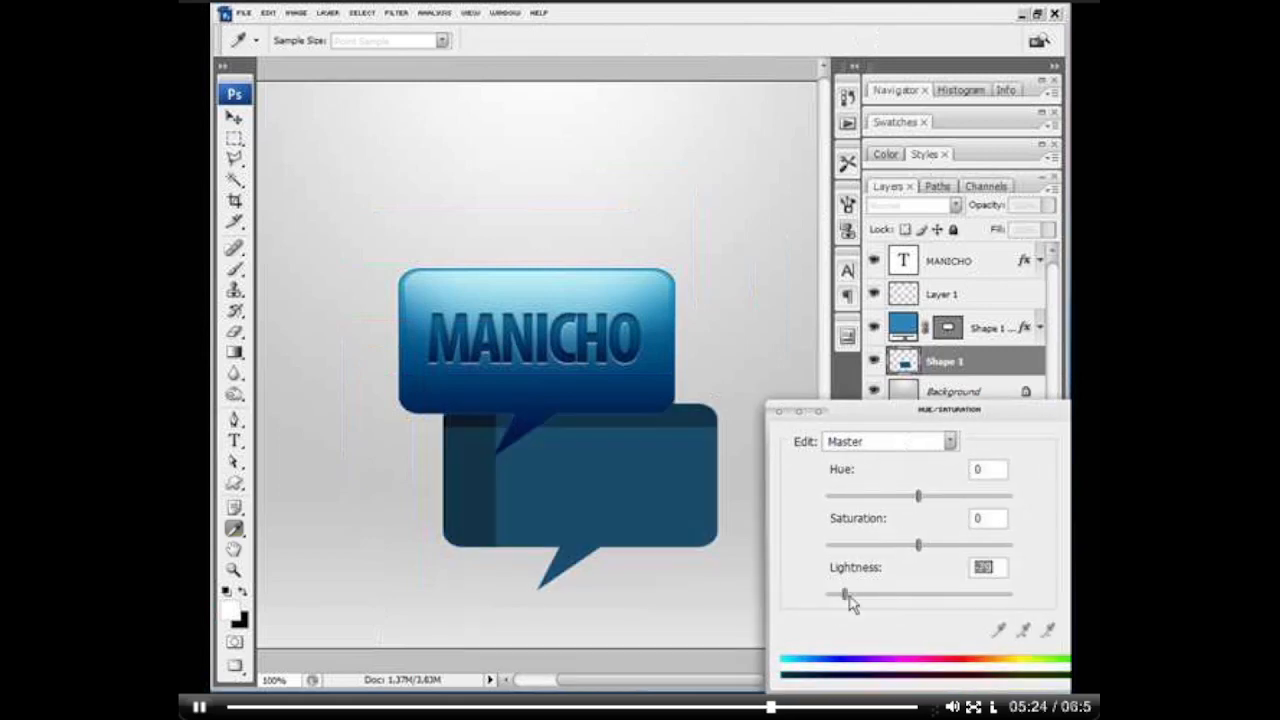
pyautogui.press('Return')
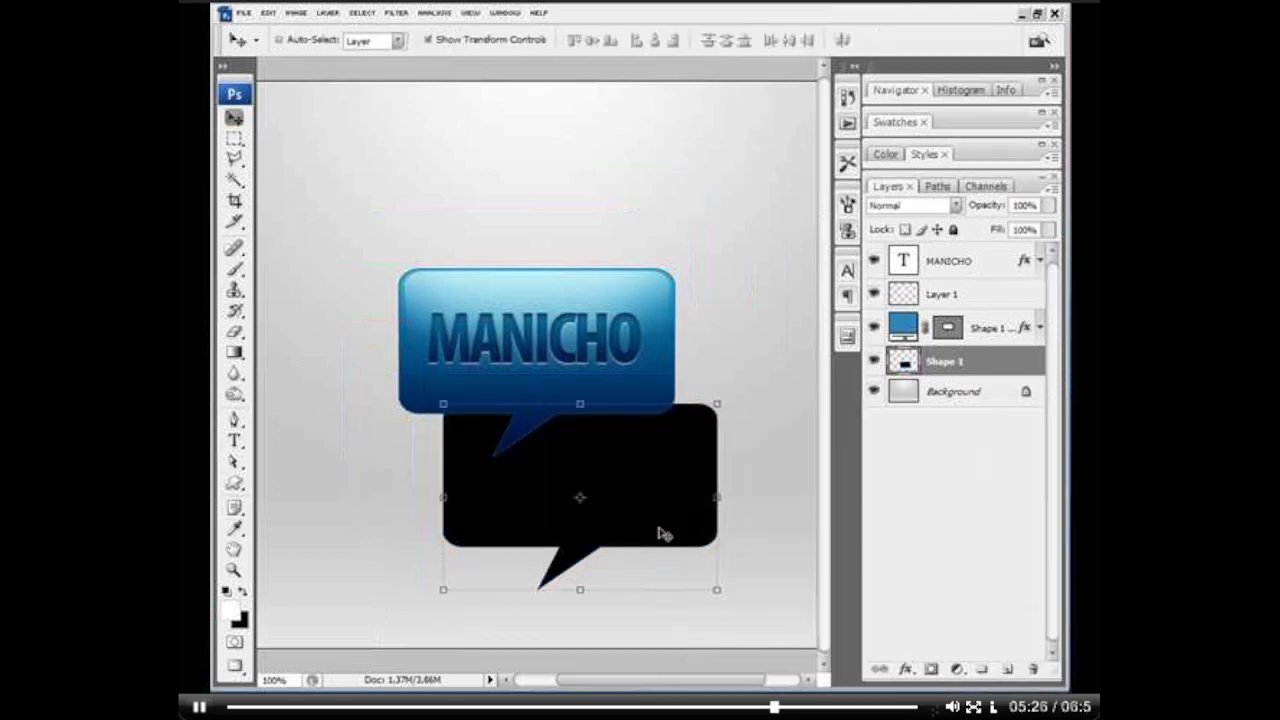
# Step: Align the black shape behind the glossy bubble and squash it to about 16.7% height as a strip at the tail's tip
pyautogui.moveTo(657, 531); pyautogui.dragTo(606, 399)
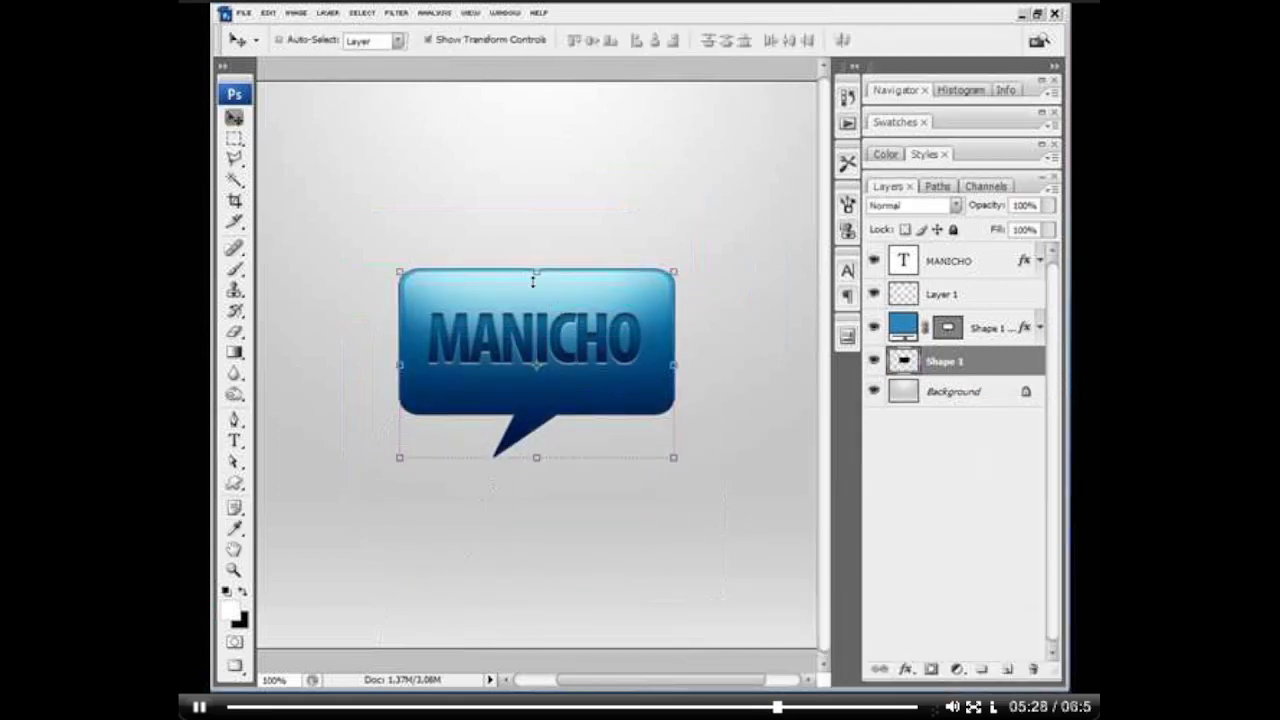
pyautogui.hotkey('ctrl', 't')
pyautogui.moveTo(537, 271); pyautogui.dragTo(565, 430)
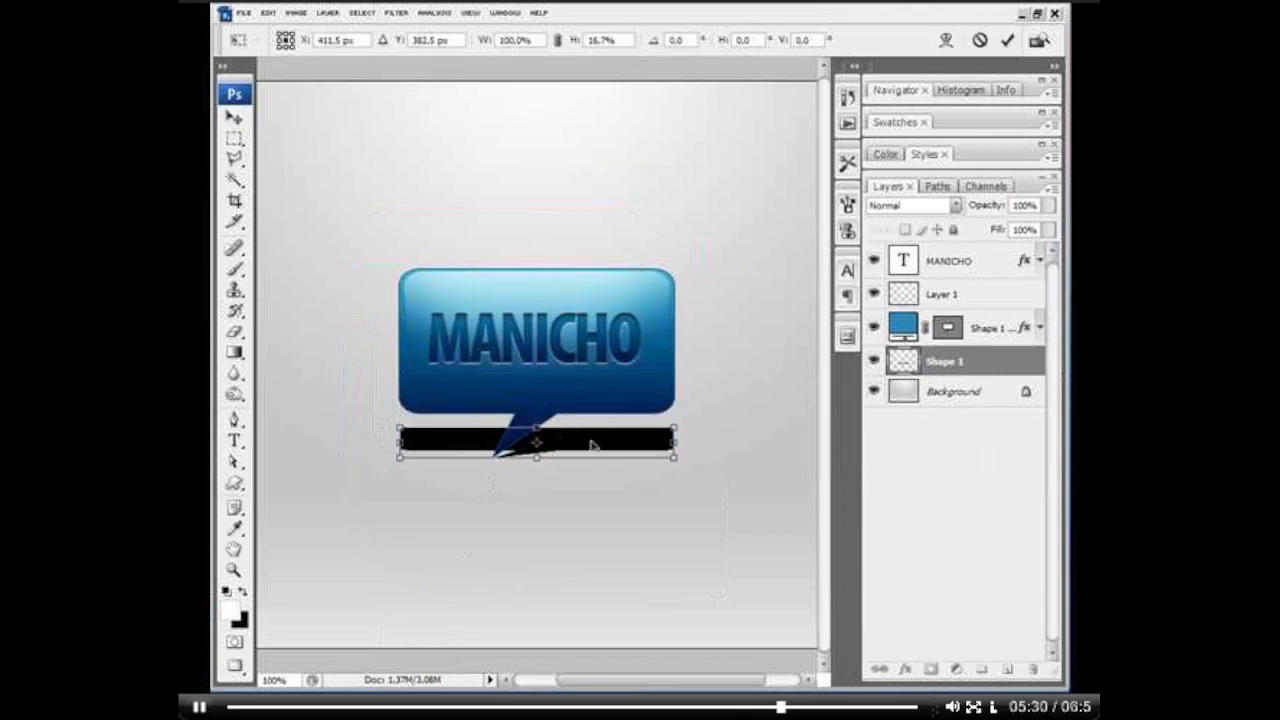
pyautogui.press('Return')
# Step: Soften the black strip with a slight Gaussian Blur of small radius
pyautogui.click(397, 13)
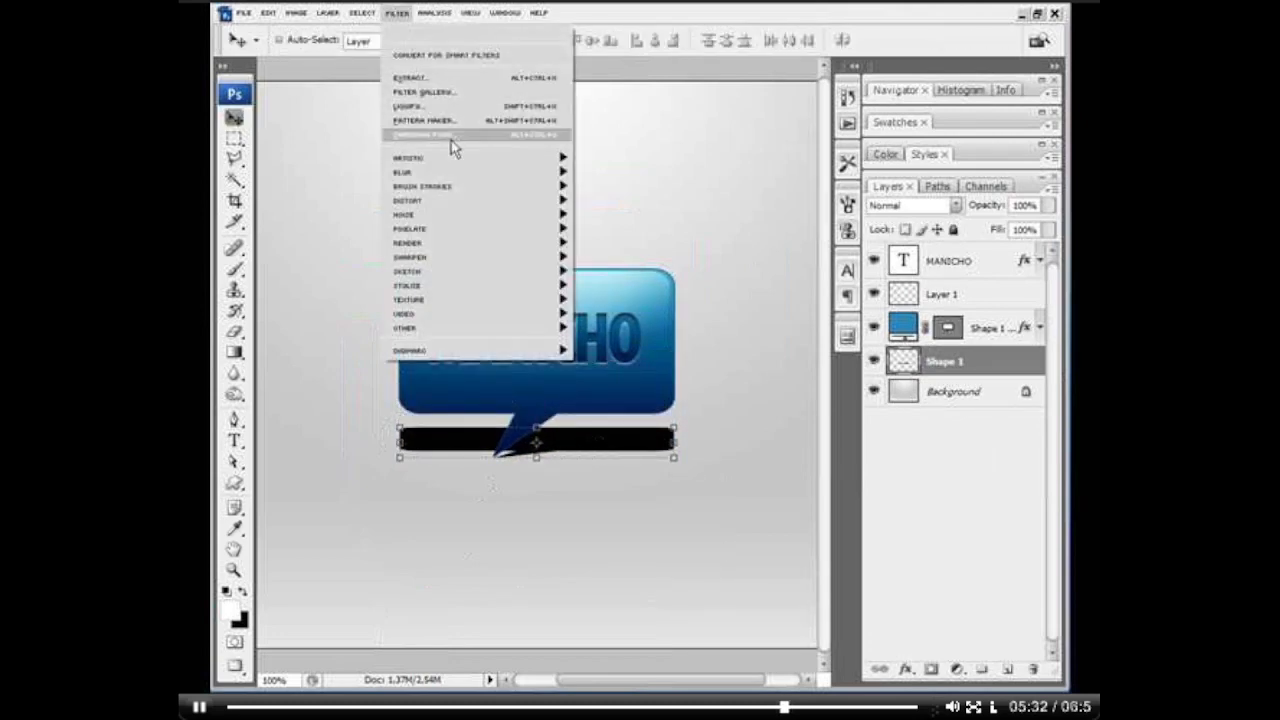
pyautogui.moveTo(470, 172)
pyautogui.click(621, 229)
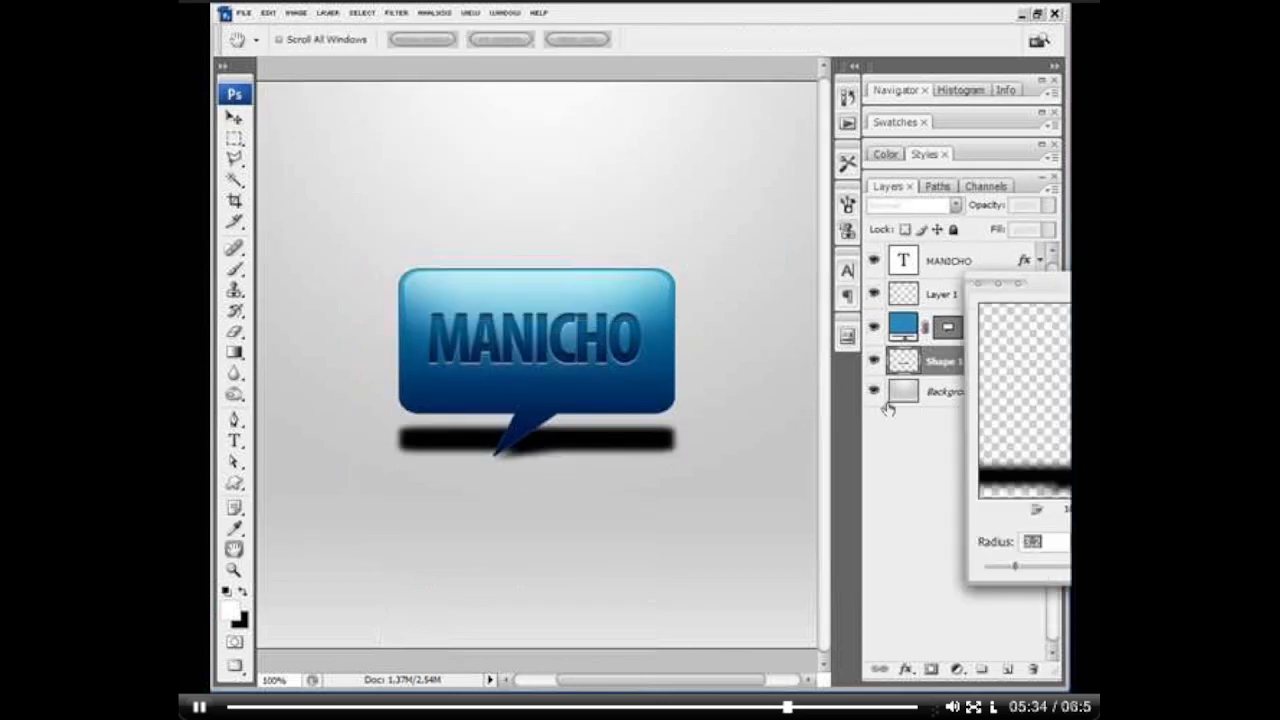
pyautogui.click(991, 566)
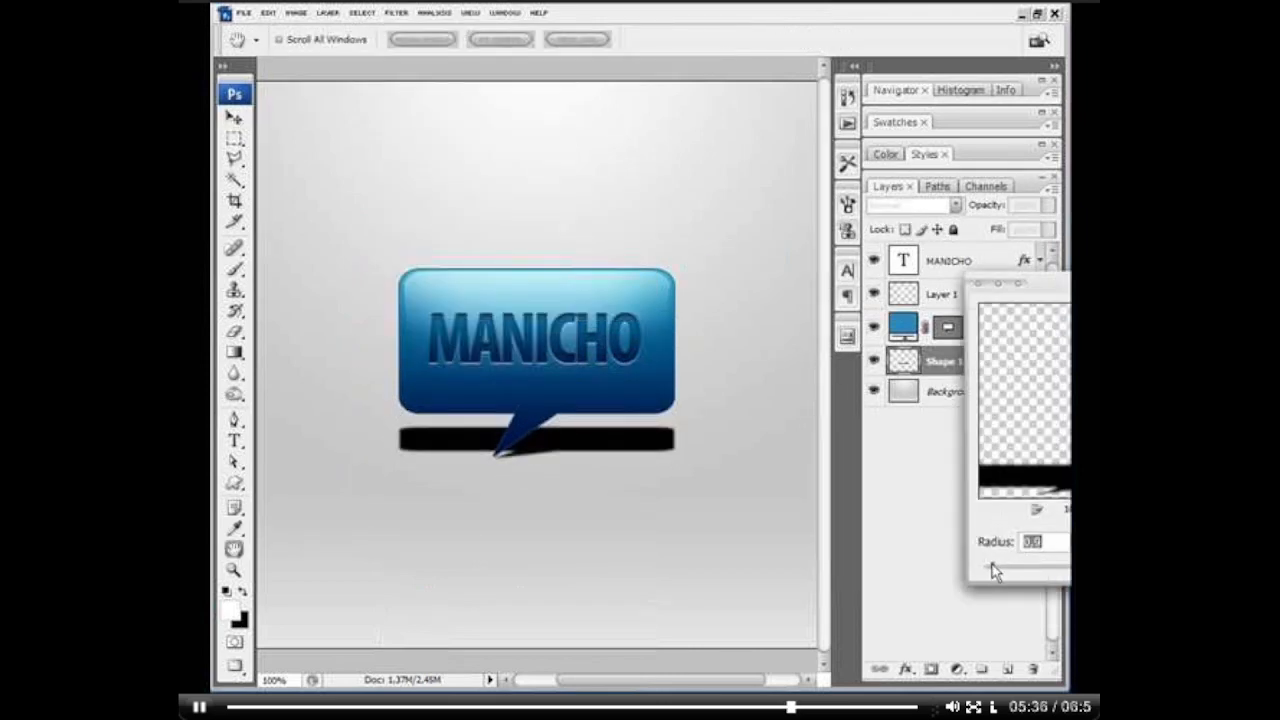
pyautogui.moveTo(994, 570); pyautogui.dragTo(1000, 572)
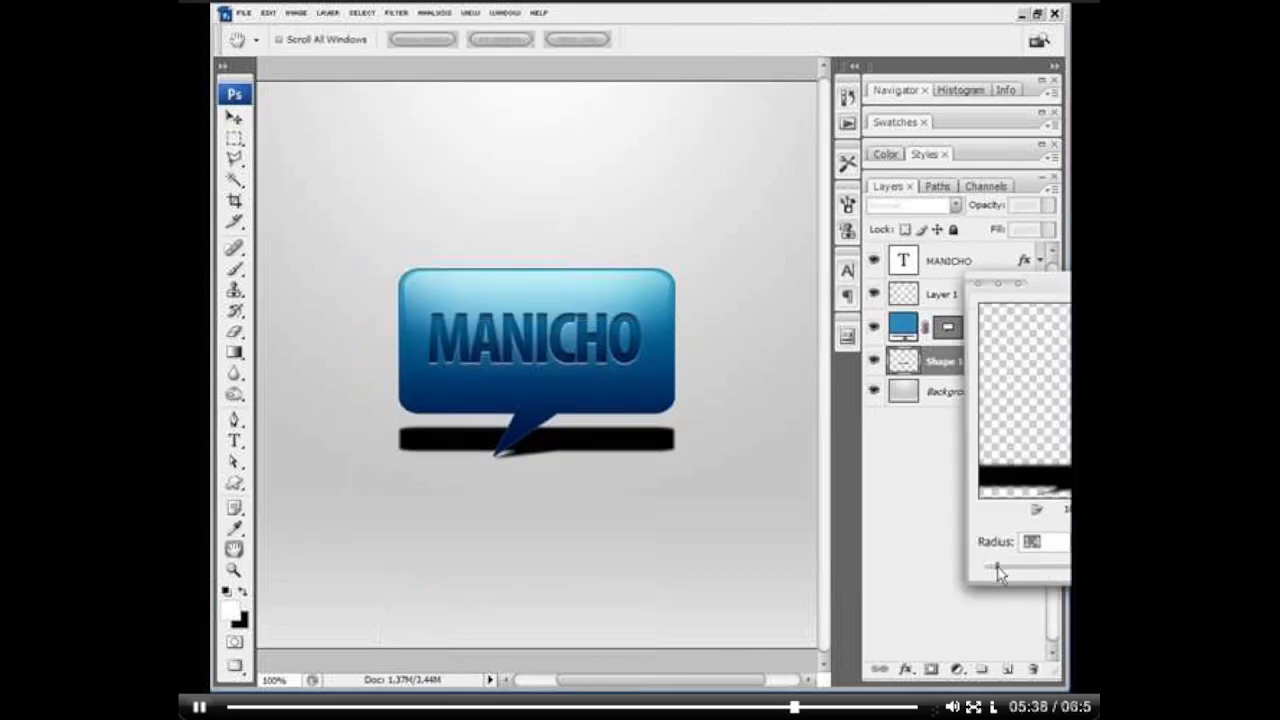
pyautogui.press('Return')
pyautogui.press('v')
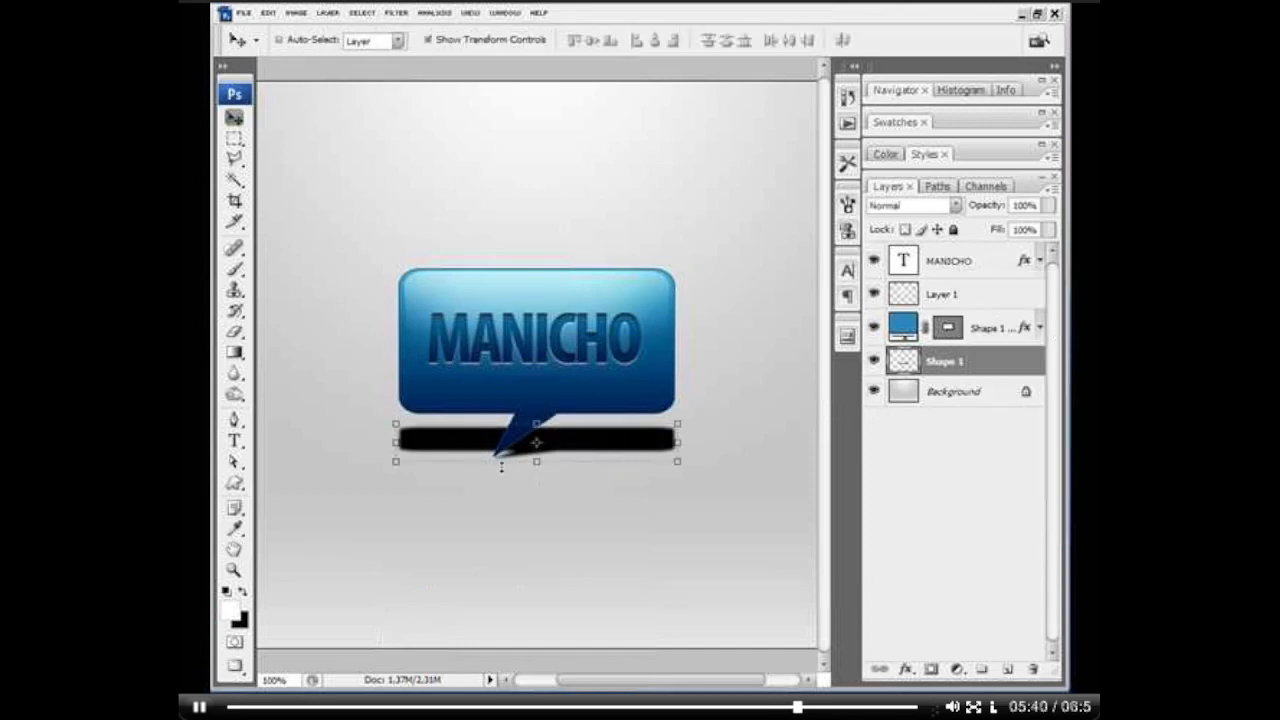
# Step: Fade the upper part of the black strip with a soft 145 px Eraser
pyautogui.press('e')
pyautogui.rightClick(629, 466)
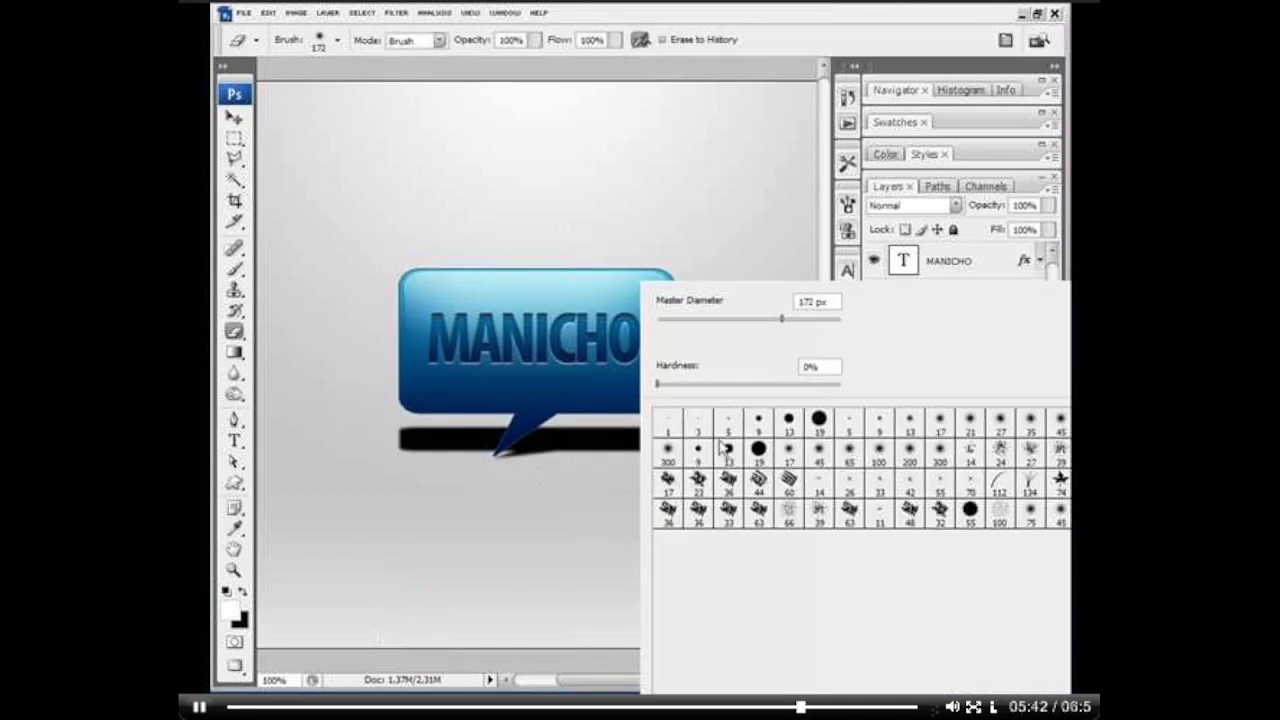
pyautogui.moveTo(773, 322); pyautogui.dragTo(769, 320)
pyautogui.click(382, 426)
pyautogui.moveTo(441, 380)
pyautogui.mouseDown()
pyautogui.moveTo(367, 394)
pyautogui.moveTo(520, 332)
pyautogui.moveTo(419, 363)
pyautogui.moveTo(691, 335)
pyautogui.moveTo(524, 360)
pyautogui.moveTo(712, 357)
pyautogui.mouseUp()
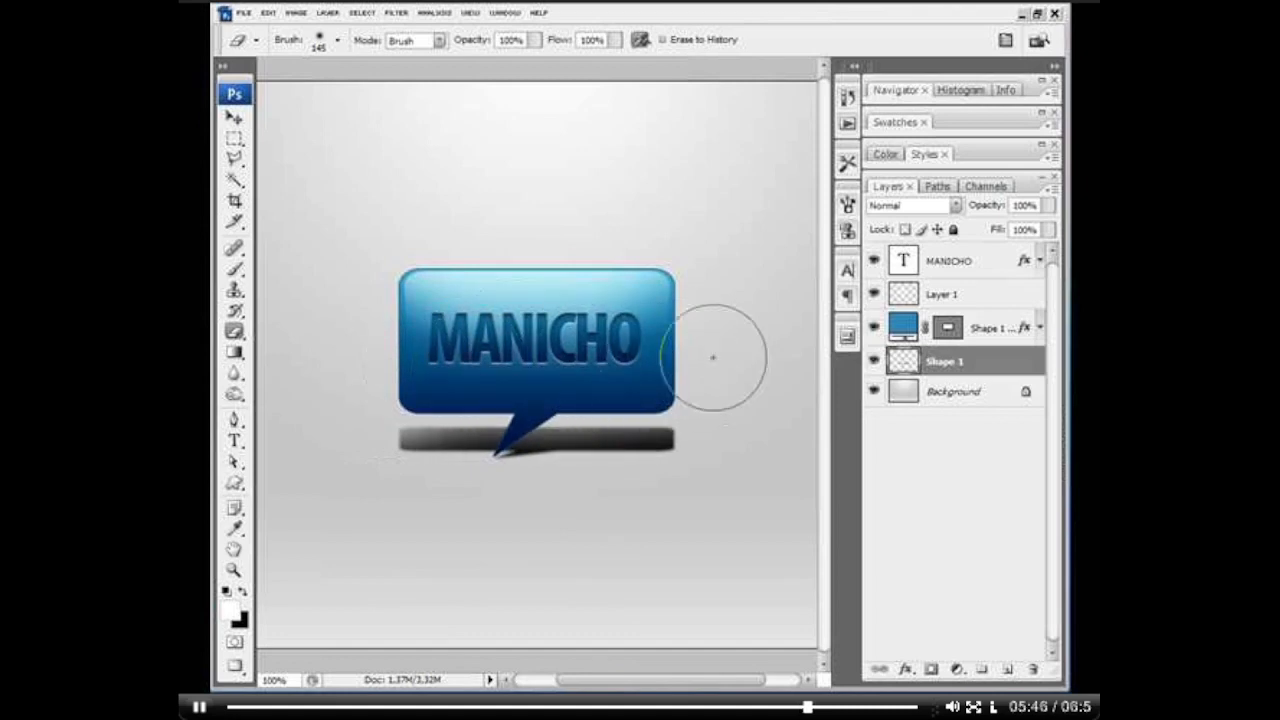
# Step: Fade the shadow strip further using soft Eraser brushes of 422 px and 195 px along its upper side
pyautogui.rightClick(655, 360)
pyautogui.click(831, 320)
pyautogui.click(368, 325)
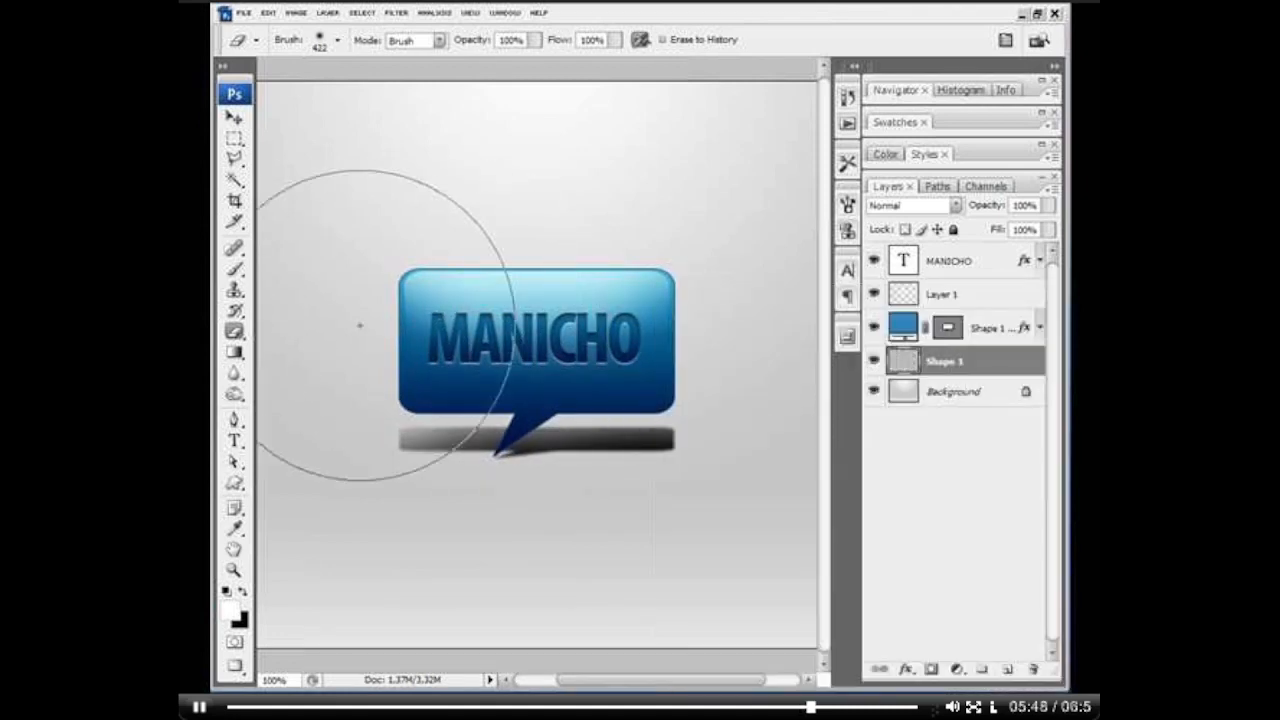
pyautogui.moveTo(360, 326); pyautogui.dragTo(540, 270)
pyautogui.rightClick(570, 266)
pyautogui.moveTo(746, 303); pyautogui.dragTo(742, 304)
pyautogui.click(646, 203)
pyautogui.moveTo(607, 341)
pyautogui.mouseDown()
pyautogui.moveTo(667, 350)
pyautogui.moveTo(662, 336)
pyautogui.mouseUp()
# Step: Squash the shadow strip slightly from above so it lies flatter at the tail's tip
pyautogui.press('v')
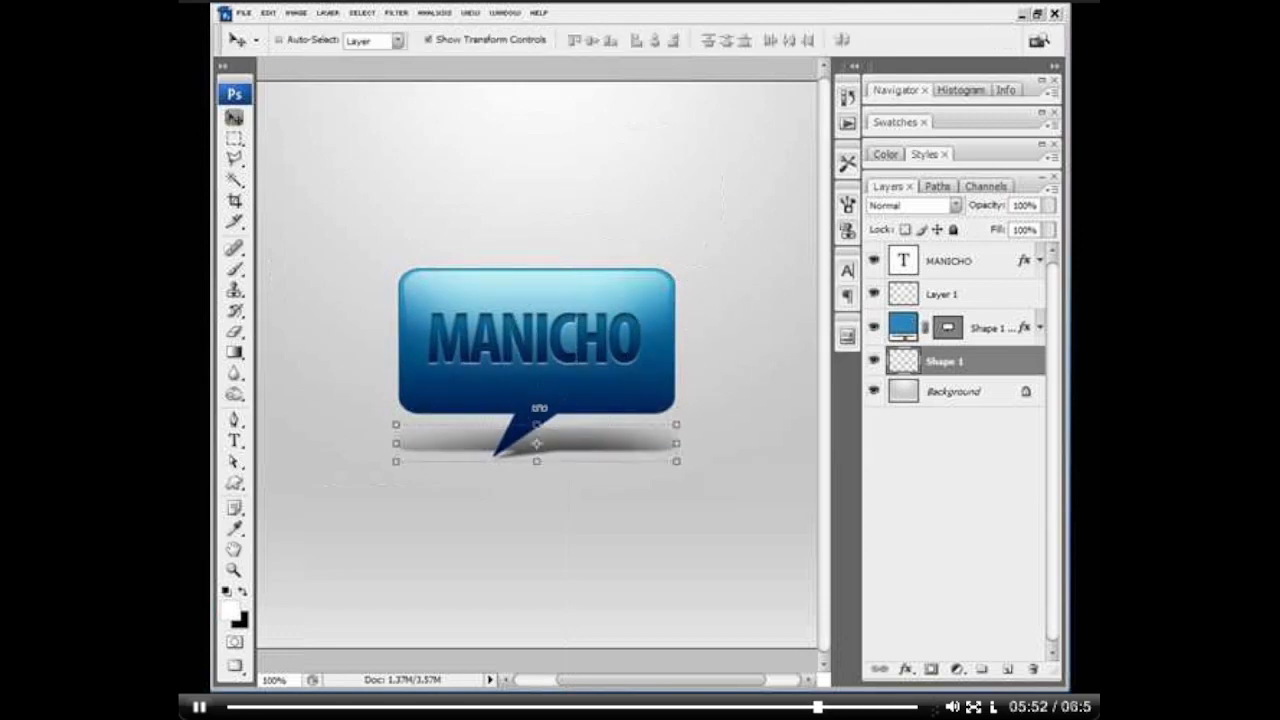
pyautogui.moveTo(538, 423); pyautogui.dragTo(538, 435)
pyautogui.press('Return')
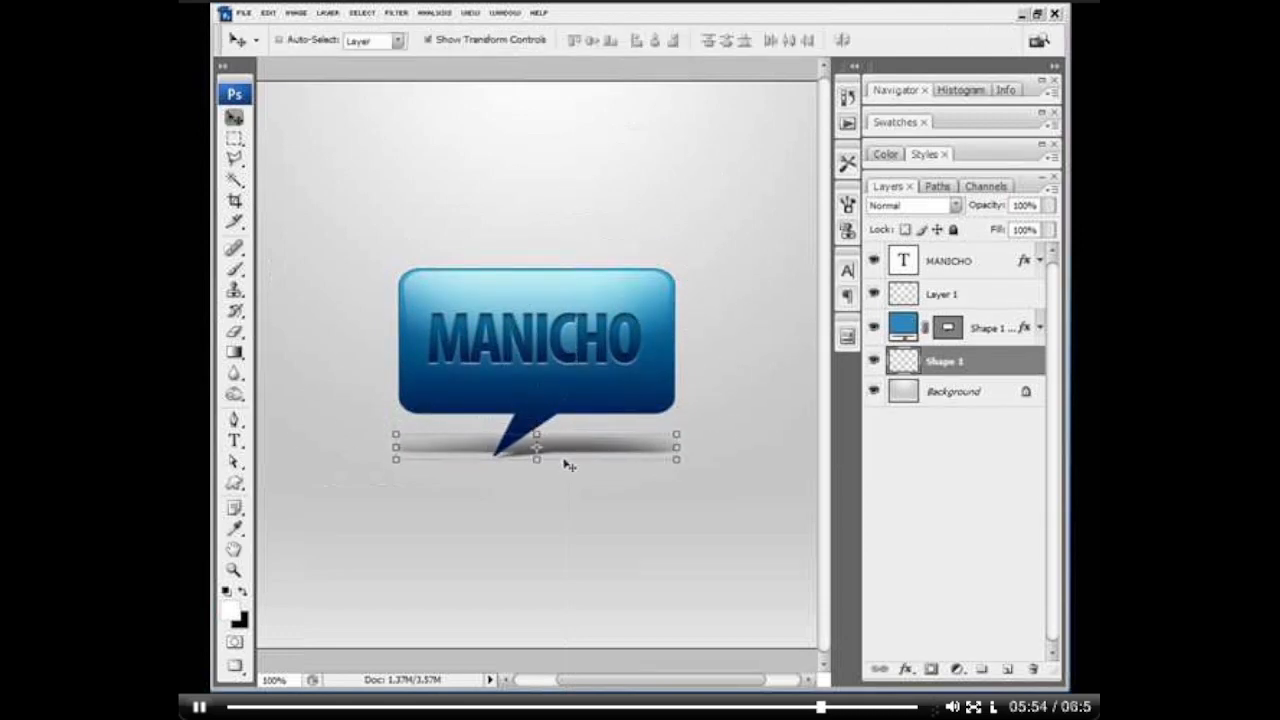
# Step: Fade both ends of the shadow with the soft 195 px Eraser
pyautogui.press('r')
pyautogui.press('e')
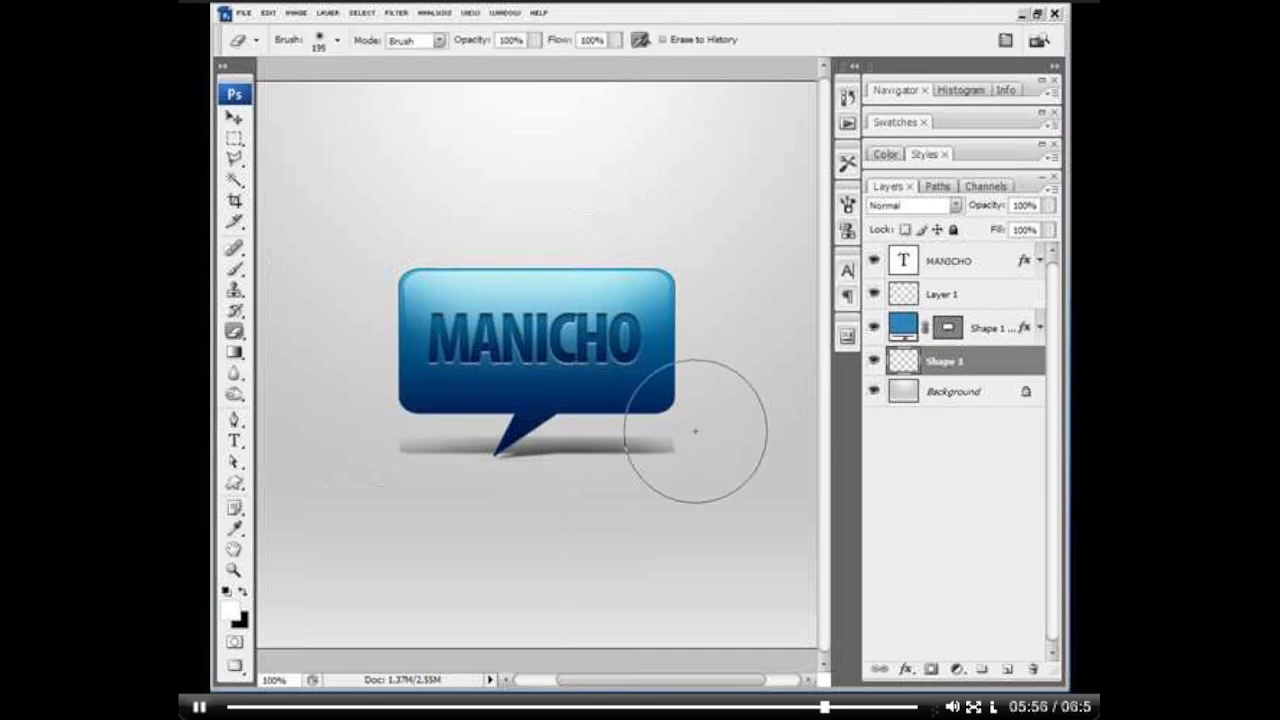
pyautogui.click(722, 427)
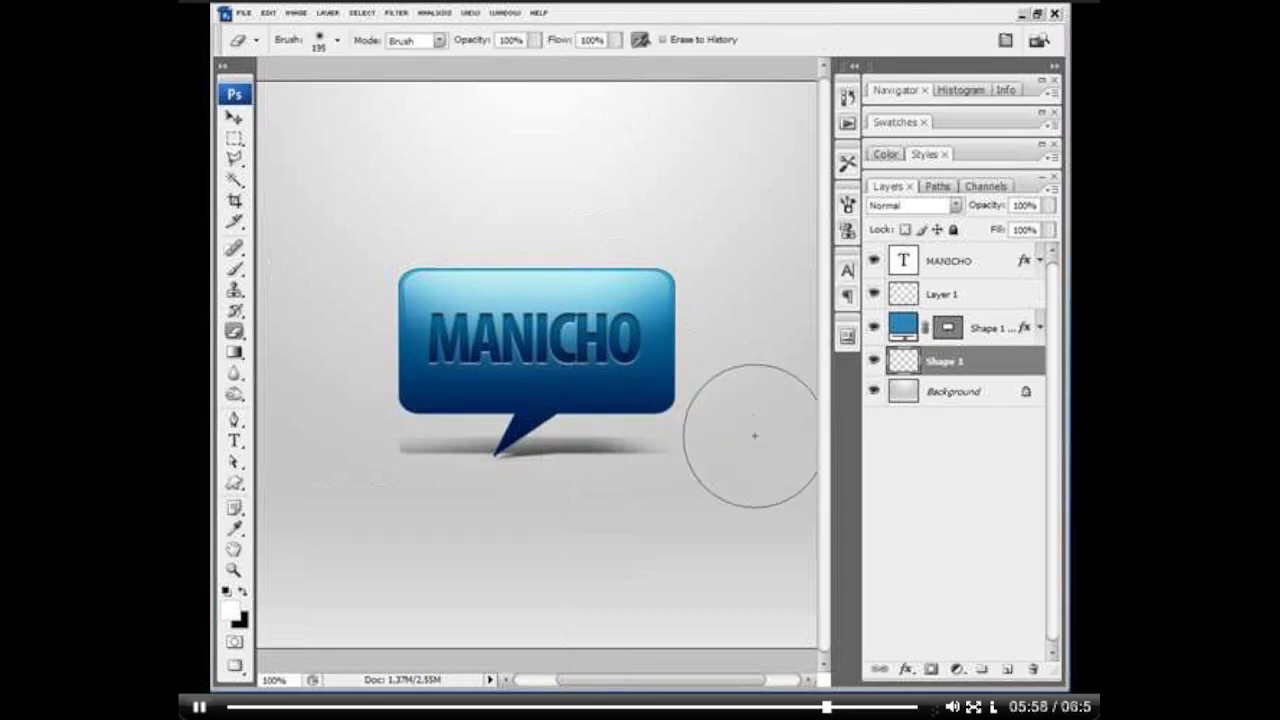
pyautogui.click(361, 420)
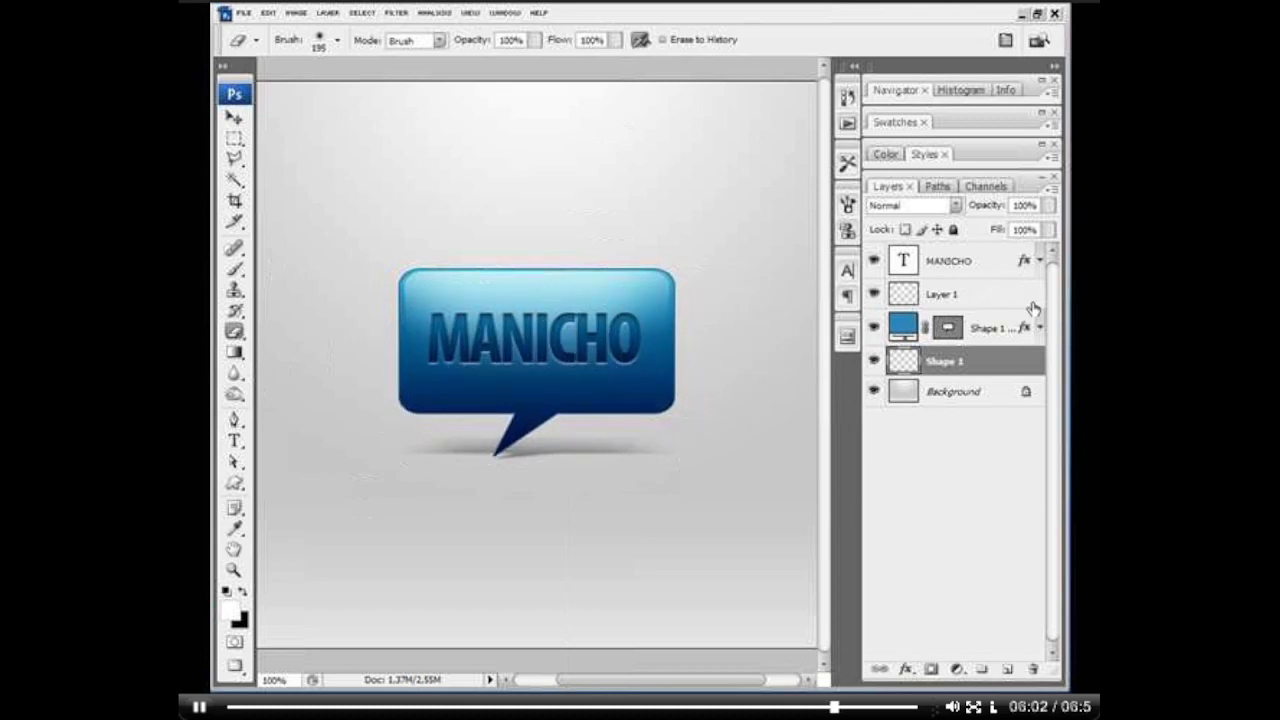
# Step: Try merging the text, gloss, bubble and shadow layers into one layer, and undo the merge
pyautogui.keyDown('shift'); pyautogui.click(983, 258); pyautogui.keyUp('shift')
pyautogui.hotkey('ctrl', 'e')
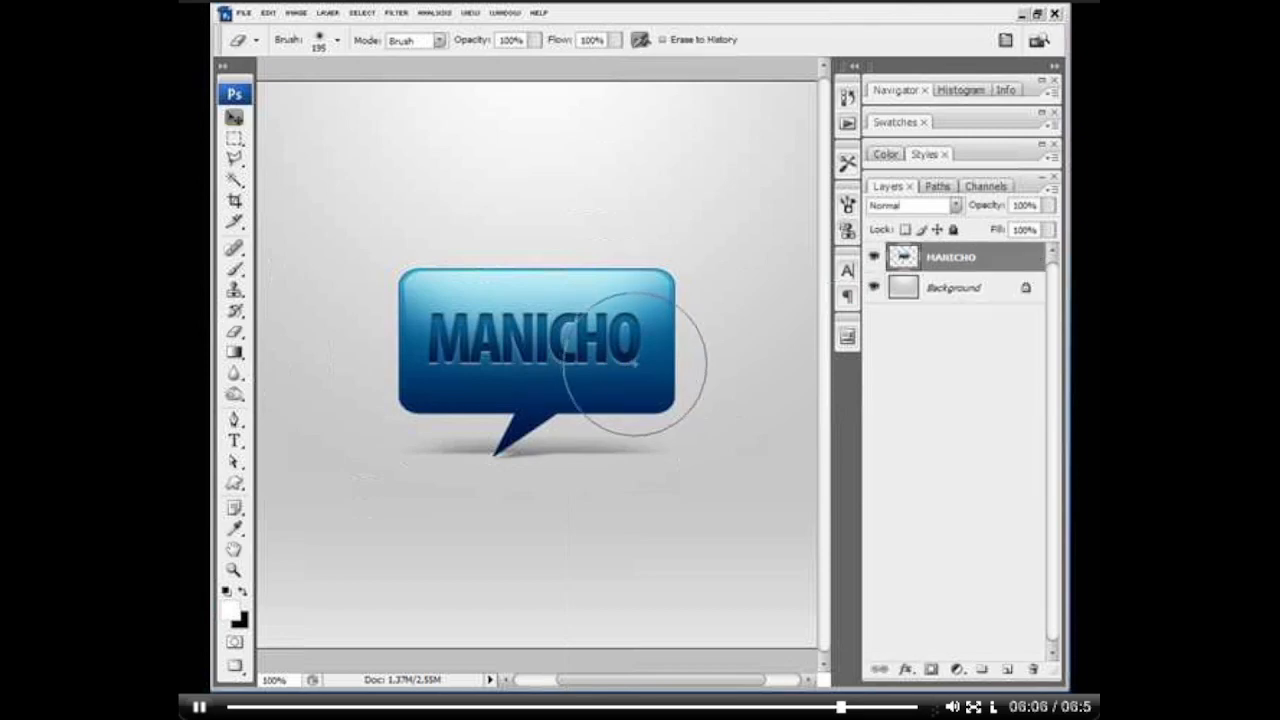
pyautogui.press('v')
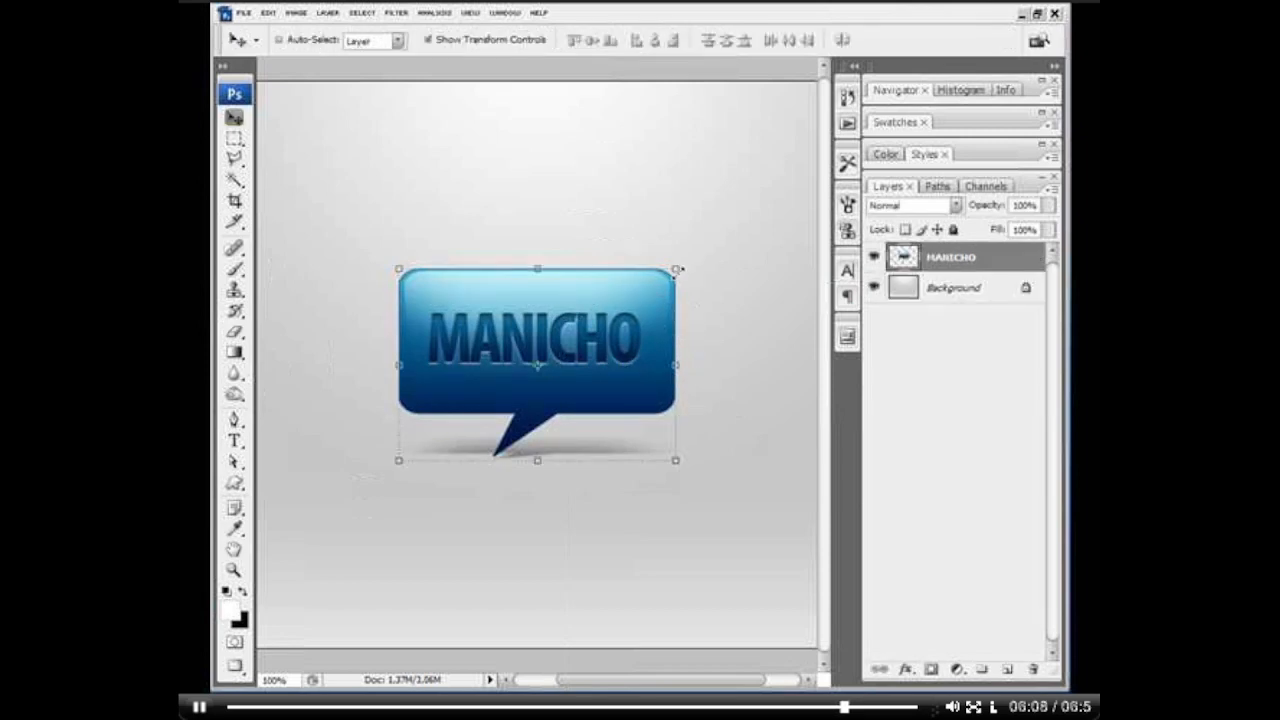
pyautogui.hotkey('ctrl', 'z')
# Step: Try enlarging the four unmerged bubble layers to fill the canvas and repositioning them, and undo these changes
pyautogui.keyDown('shift'); pyautogui.click(955, 262); pyautogui.keyUp('shift')
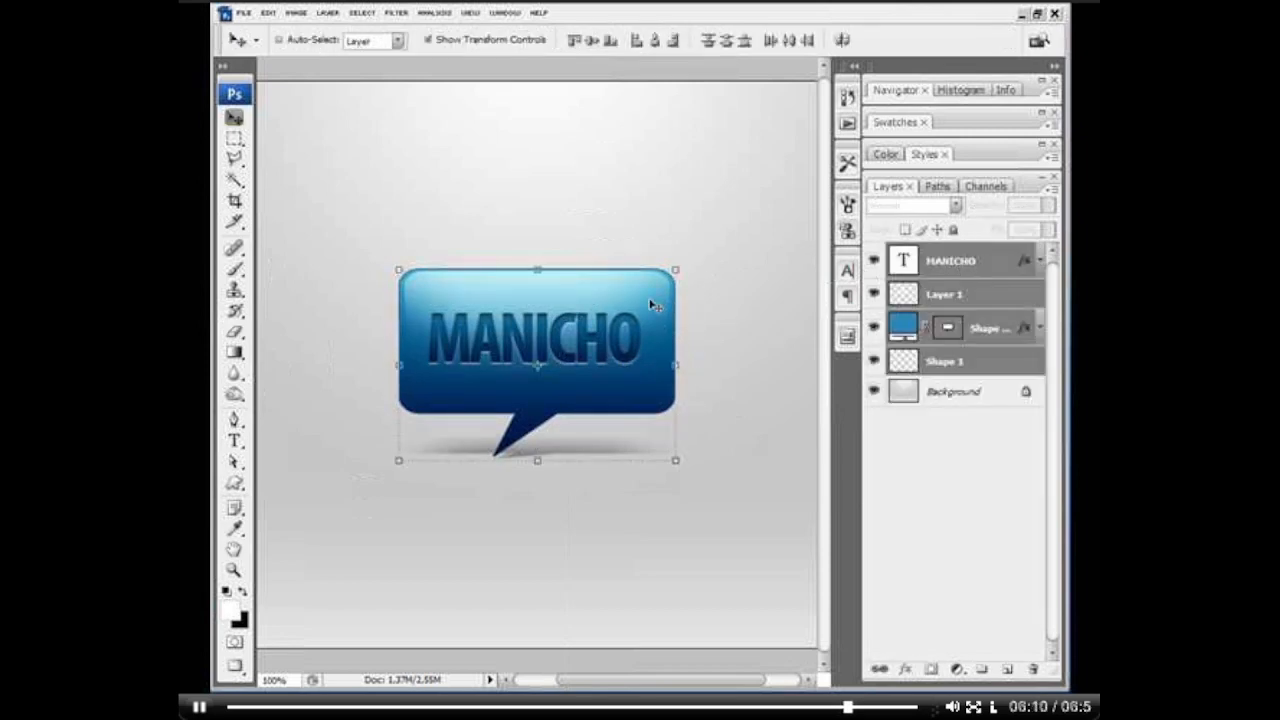
pyautogui.hotkey('ctrl', 't')
pyautogui.moveTo(678, 268); pyautogui.dragTo(869, 72)
pyautogui.press('Return')
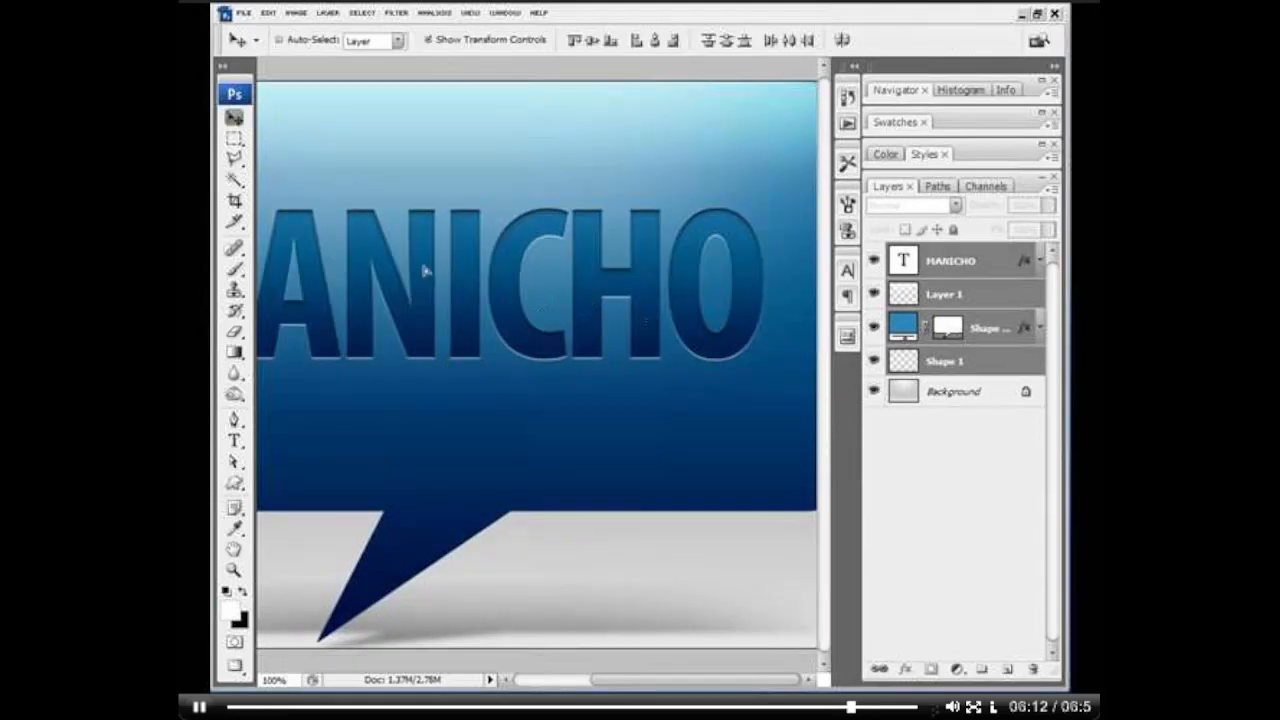
pyautogui.moveTo(426, 271); pyautogui.dragTo(707, 331)
pyautogui.hotkey('ctrl', 'alt', 'z')
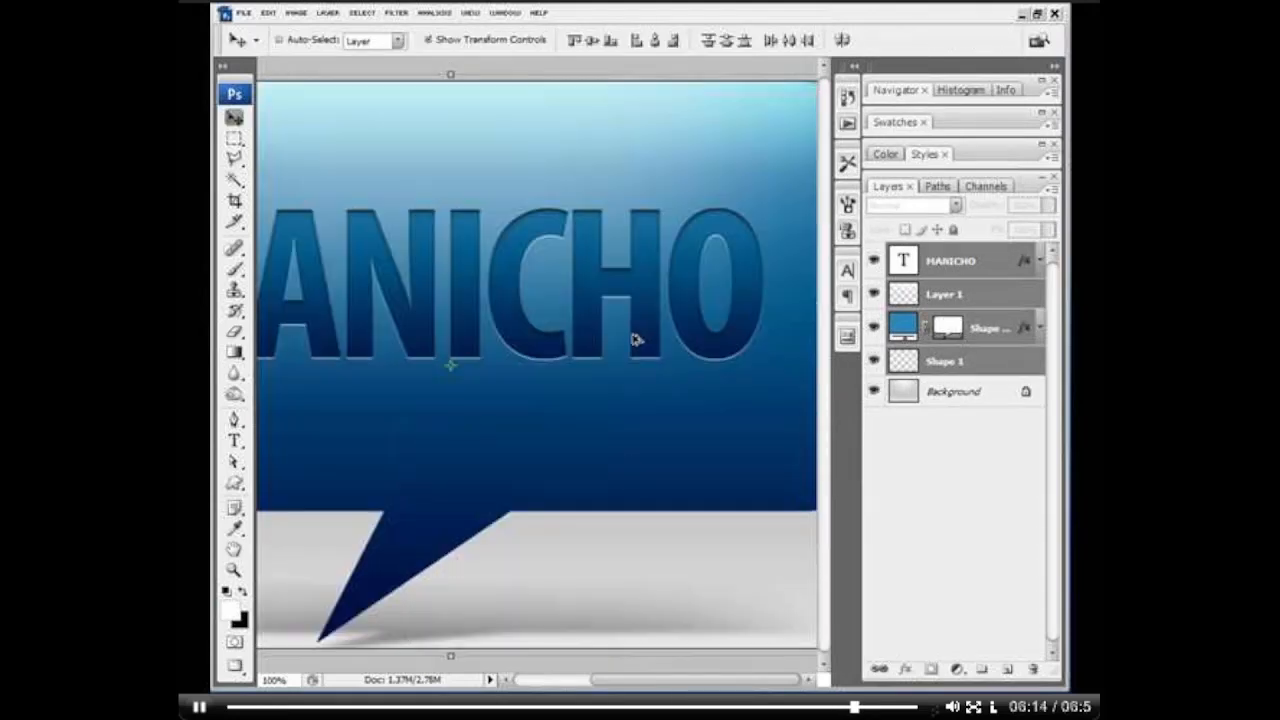
pyautogui.hotkey('ctrl', 'alt', 'z')
# Step: Select the text, gloss, bubble and shadow layers and move them together to the upper part of the canvas
pyautogui.keyDown('shift'); pyautogui.click(955, 262); pyautogui.keyUp('shift')
pyautogui.moveTo(529, 342); pyautogui.dragTo(629, 210)
# Step: Try shrinking the whole bubble to about half its size, and undo the resizing
pyautogui.moveTo(686, 136); pyautogui.dragTo(703, 369)
pyautogui.press('Return')
pyautogui.hotkey('ctrl', 'alt', 'z')
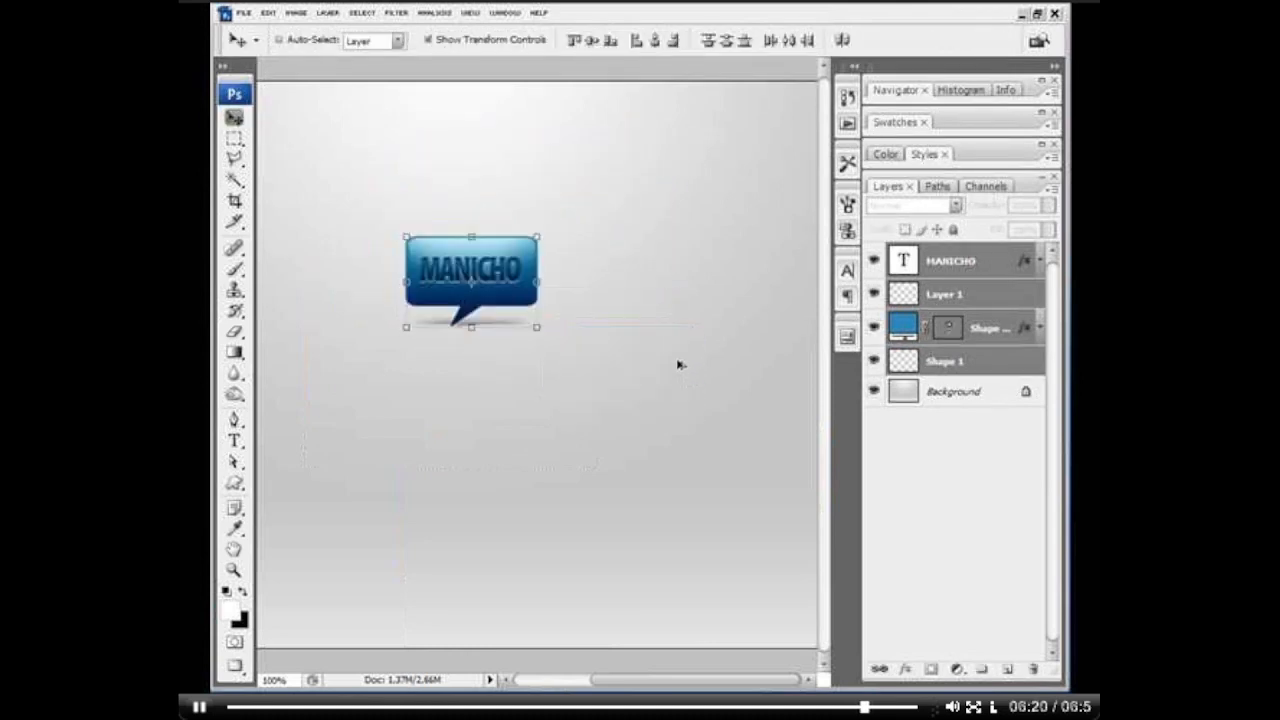
pyautogui.hotkey('ctrl', 'alt', 'z')
# Step: Place two copies of the bubble in a column beneath the original, scaled to about half and a third of its width
pyautogui.moveTo(651, 286); pyautogui.dragTo(500, 432)
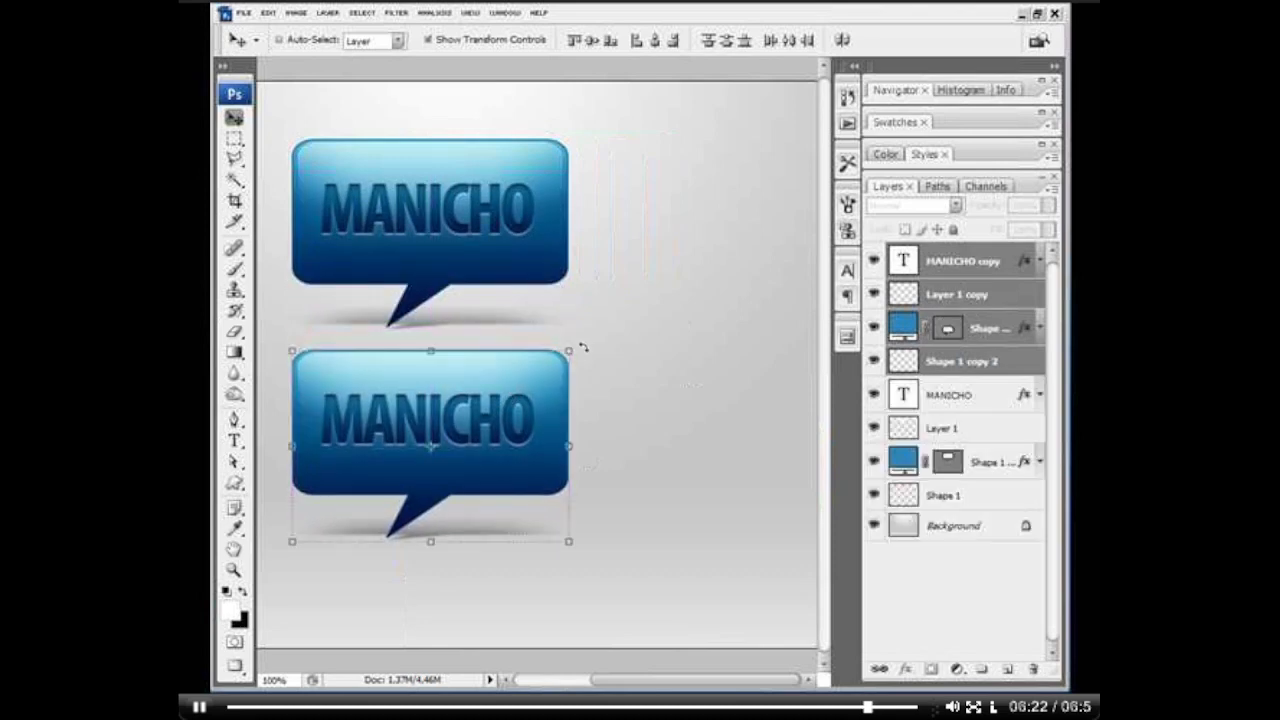
pyautogui.moveTo(571, 349); pyautogui.dragTo(441, 438)
pyautogui.press('Return')
pyautogui.moveTo(410, 492); pyautogui.dragTo(378, 520)
pyautogui.press('Return')
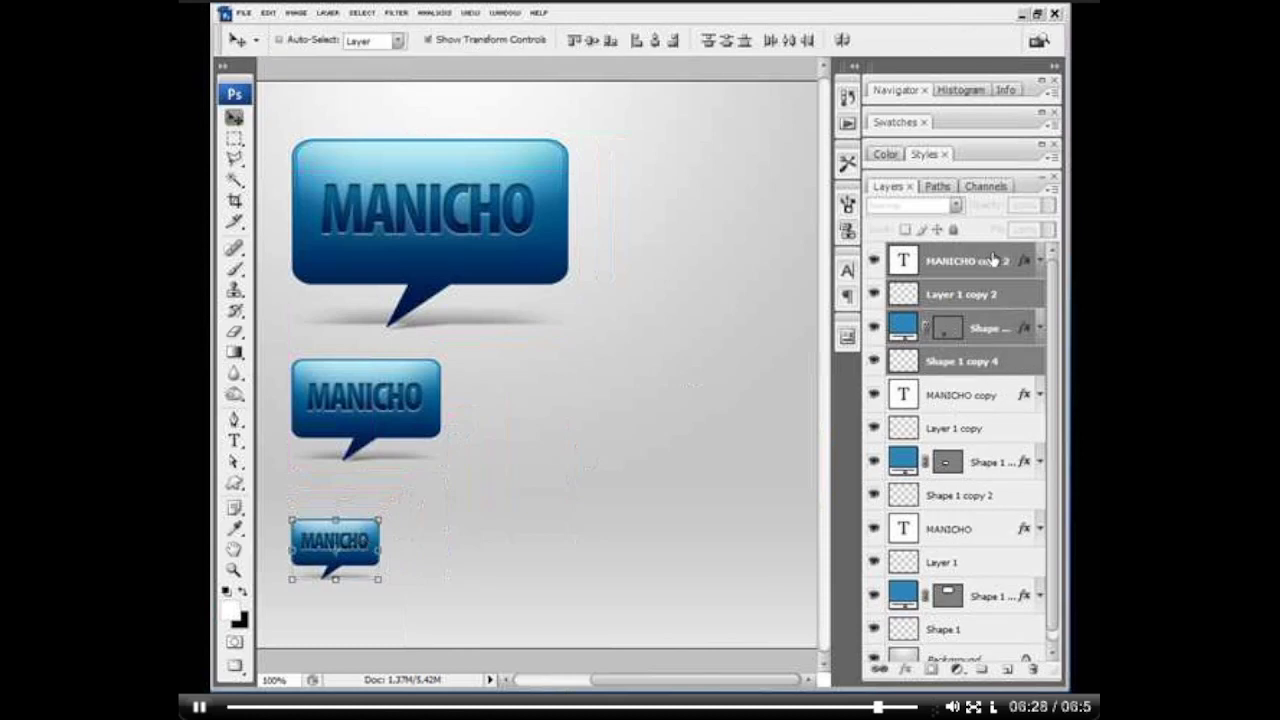
# Step: Merge all the bubble layers above the background into one layer and scale the bubble column to about 60 percent
pyautogui.scroll(-1, 1010, 450)
pyautogui.keyDown('shift'); pyautogui.click(955, 616); pyautogui.keyUp('shift')
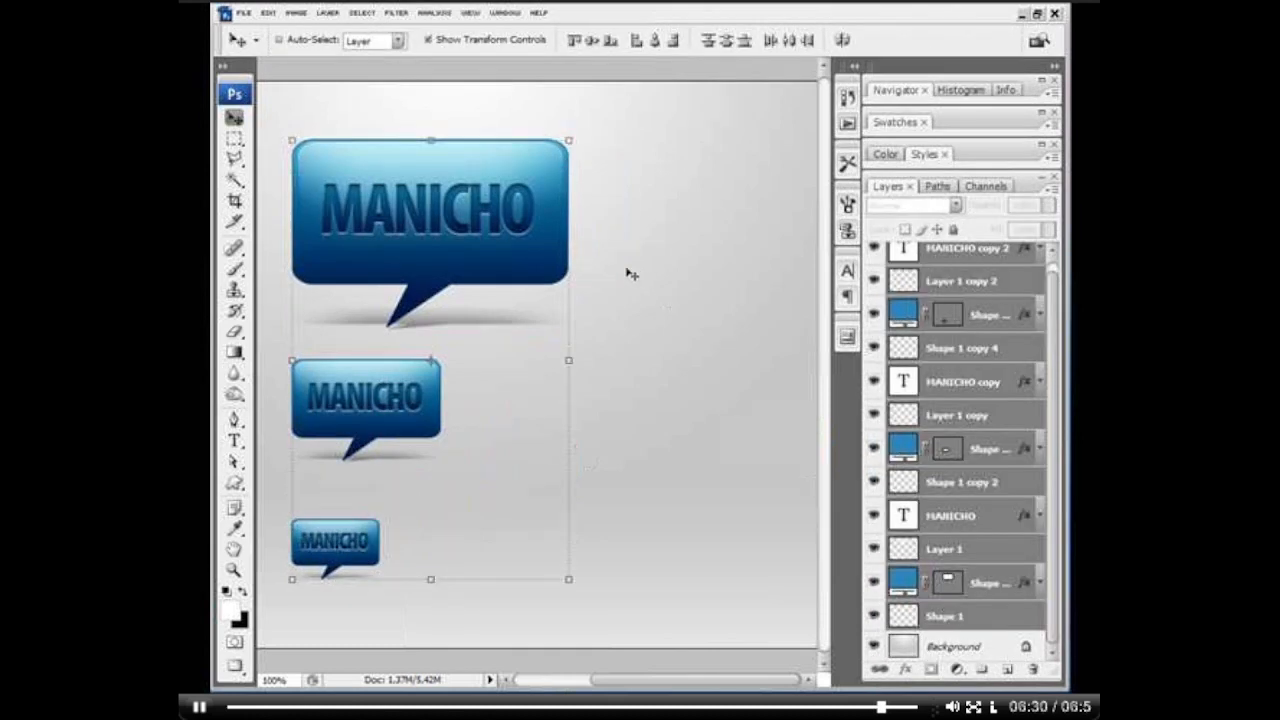
pyautogui.hotkey('ctrl', 'e')
pyautogui.moveTo(568, 140); pyautogui.dragTo(458, 312)
pyautogui.press('Return')
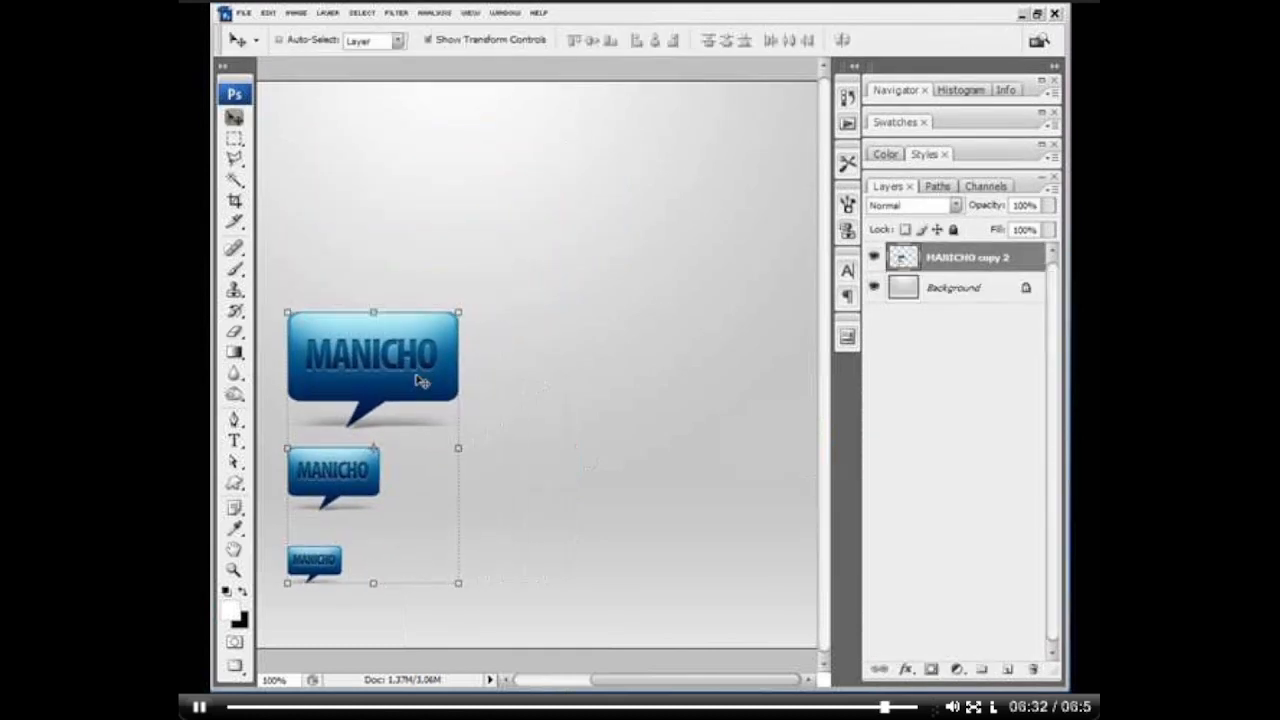
# Step: Try a duplicate of the bubble column beside the original, shift its hue to orange-brown, and delete the duplicate
pyautogui.moveTo(421, 381); pyautogui.dragTo(686, 295)
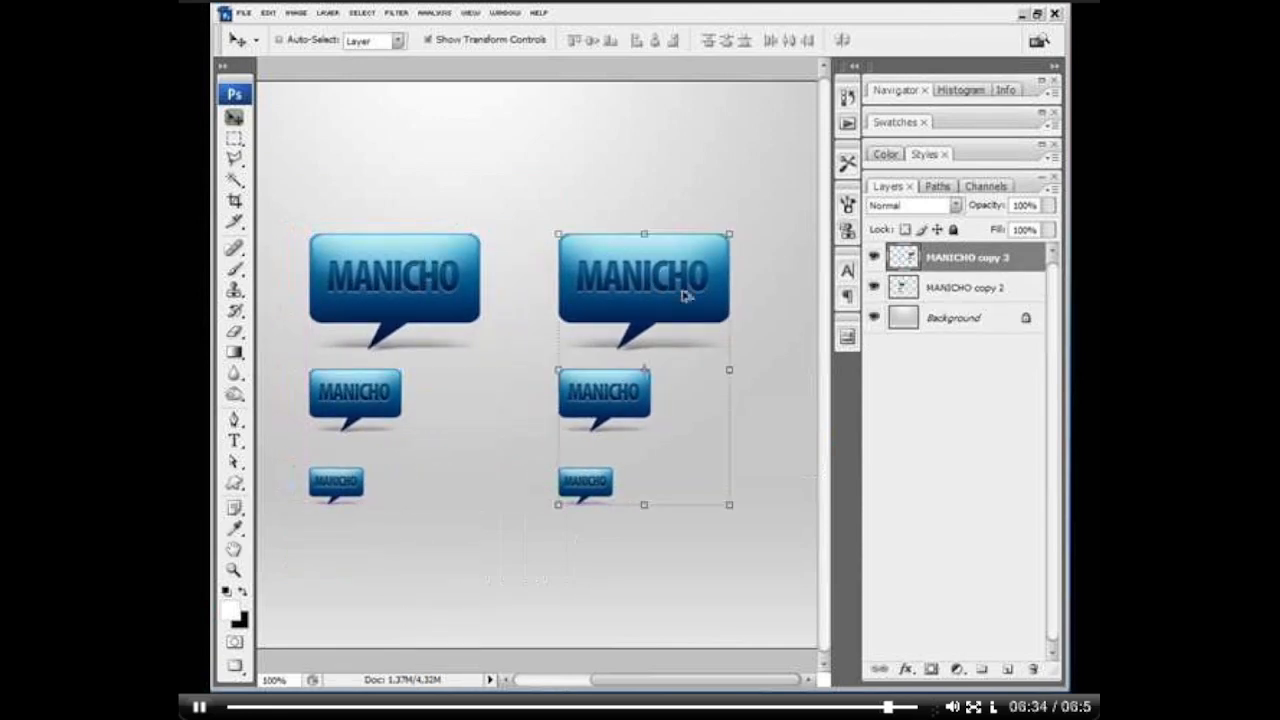
pyautogui.hotkey('ctrl', 'u')
pyautogui.moveTo(886, 505); pyautogui.dragTo(828, 500)
pyautogui.press('Return')
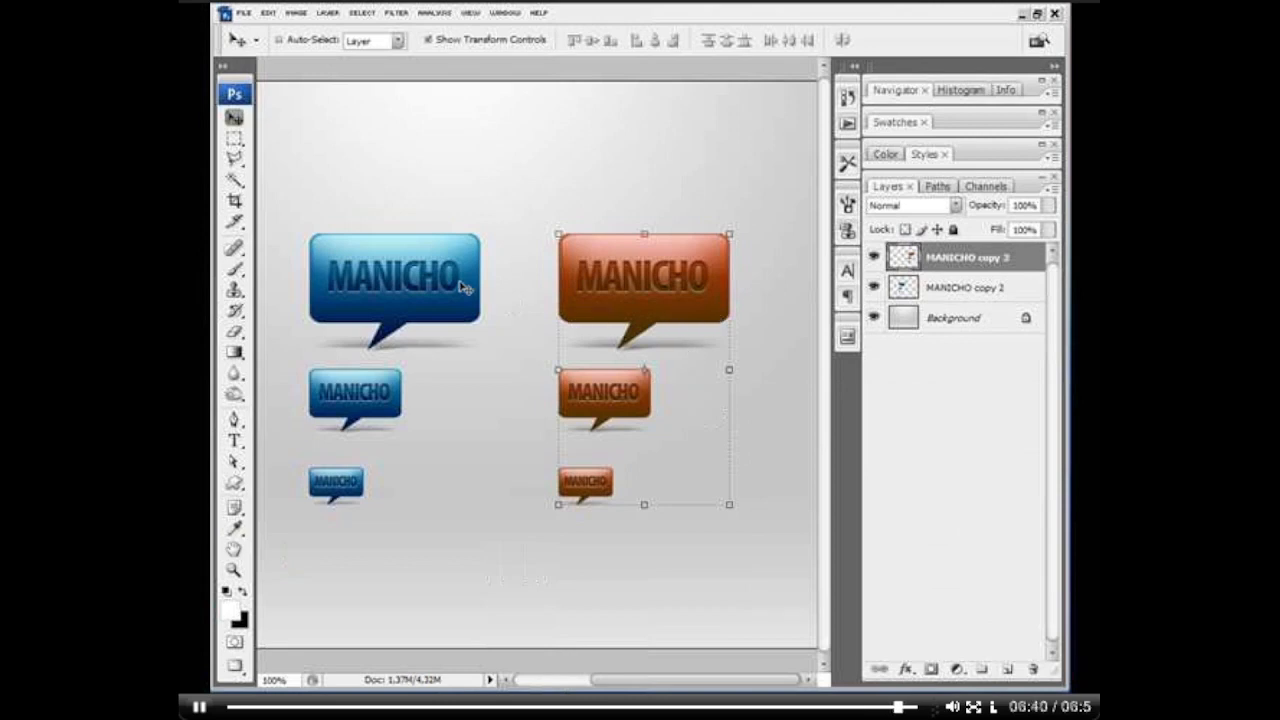
pyautogui.press('Delete')
# Step: Move the blue bubble column horizontally to the middle of the canvas and switch to the Zoom tool
pyautogui.moveTo(440, 298); pyautogui.dragTo(585, 300)
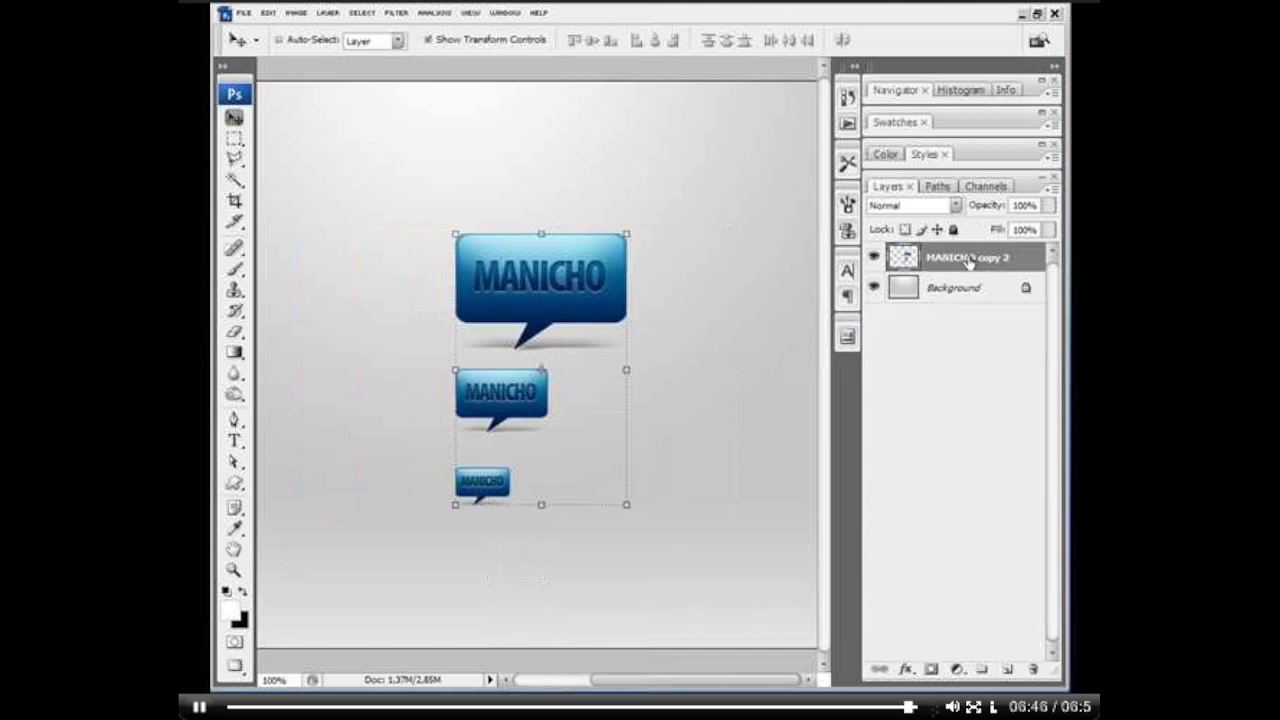
pyautogui.press('z')
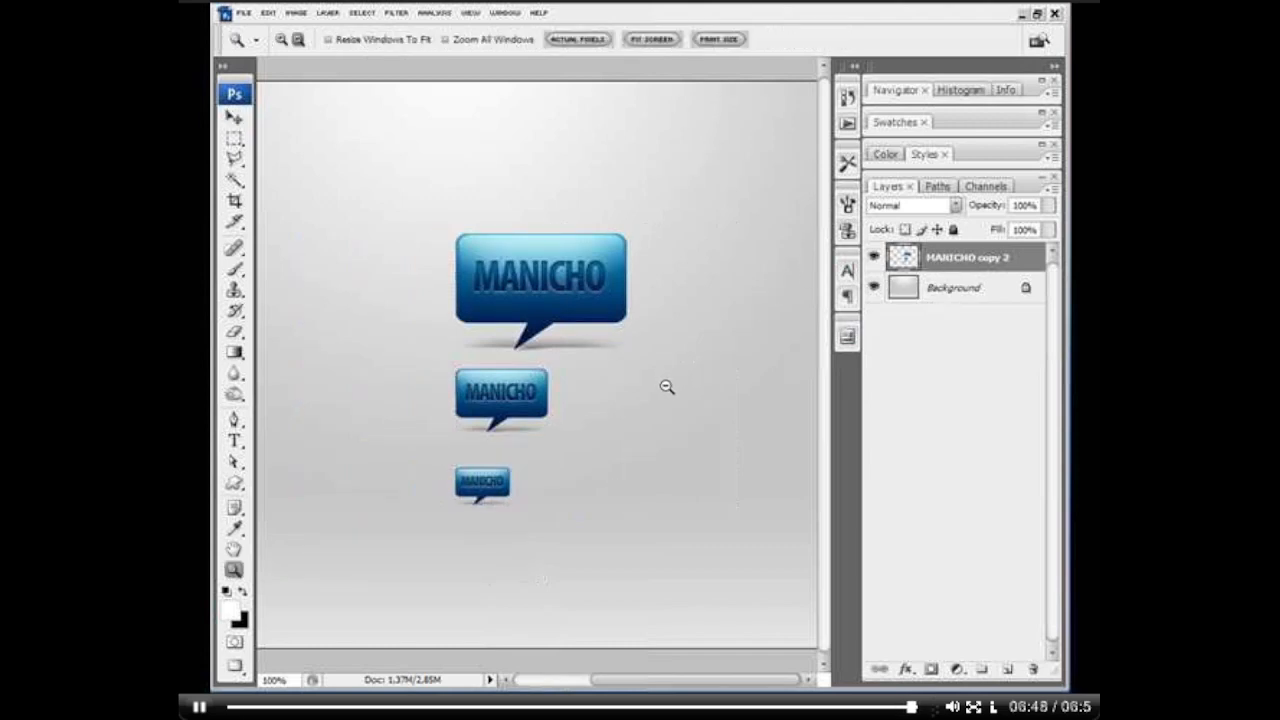